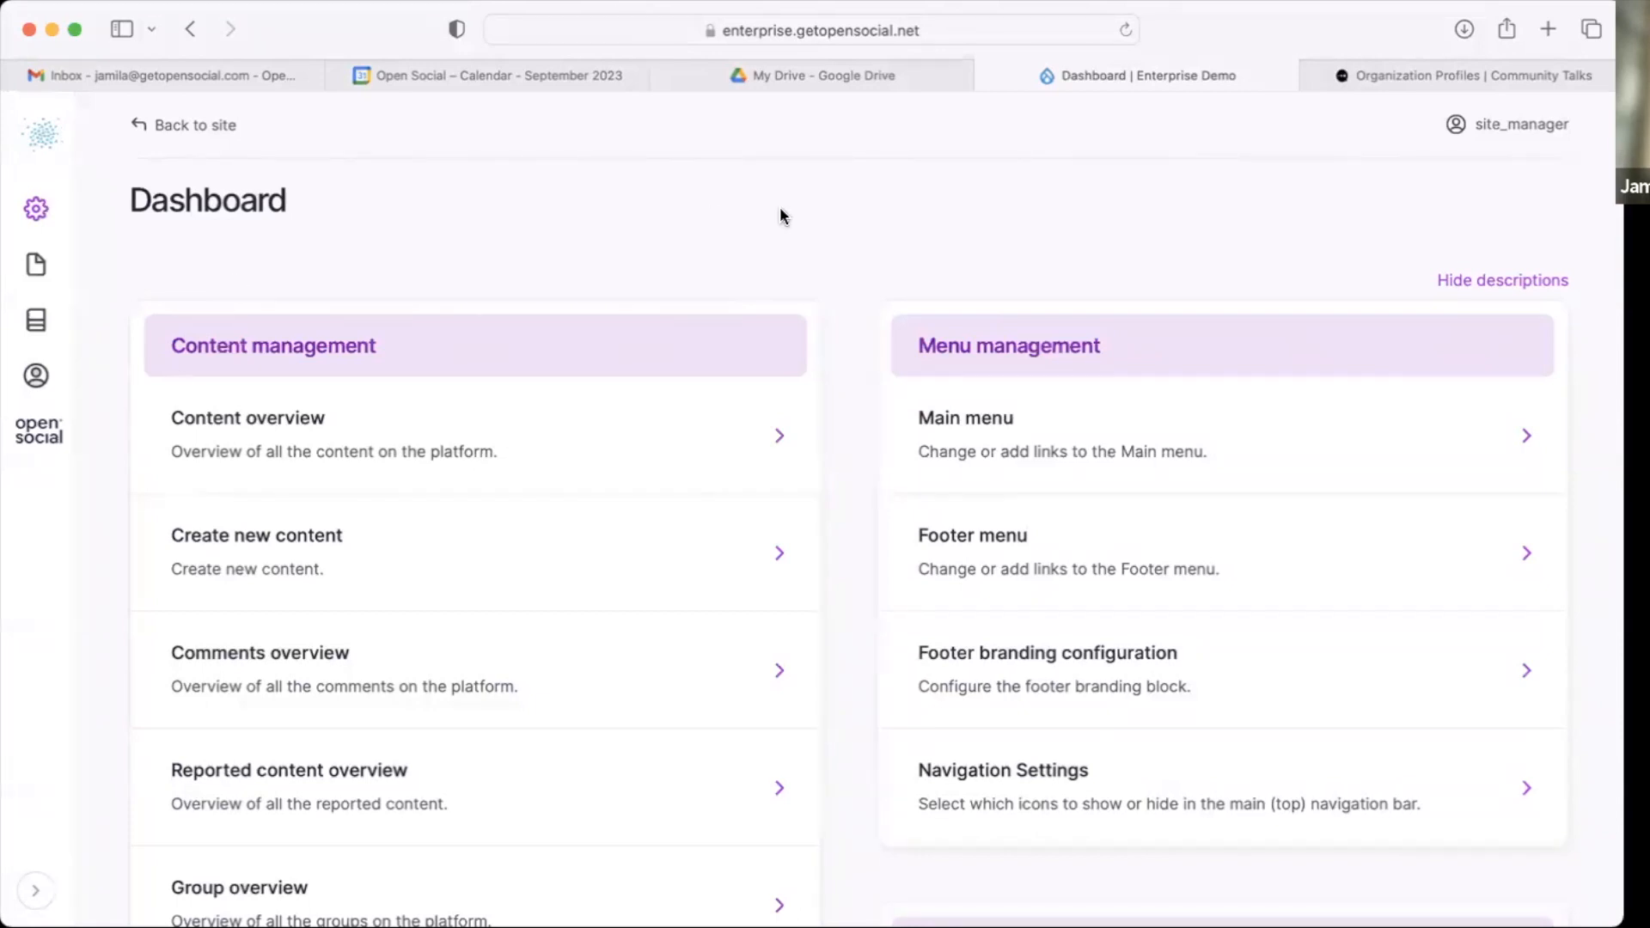
# Step: Add a new term named Regional to the Organization type vocabulary in Taxonomy settings and save it
pyautogui.scroll(-5, 994, 332)
pyautogui.scroll(-3, 821, 544)
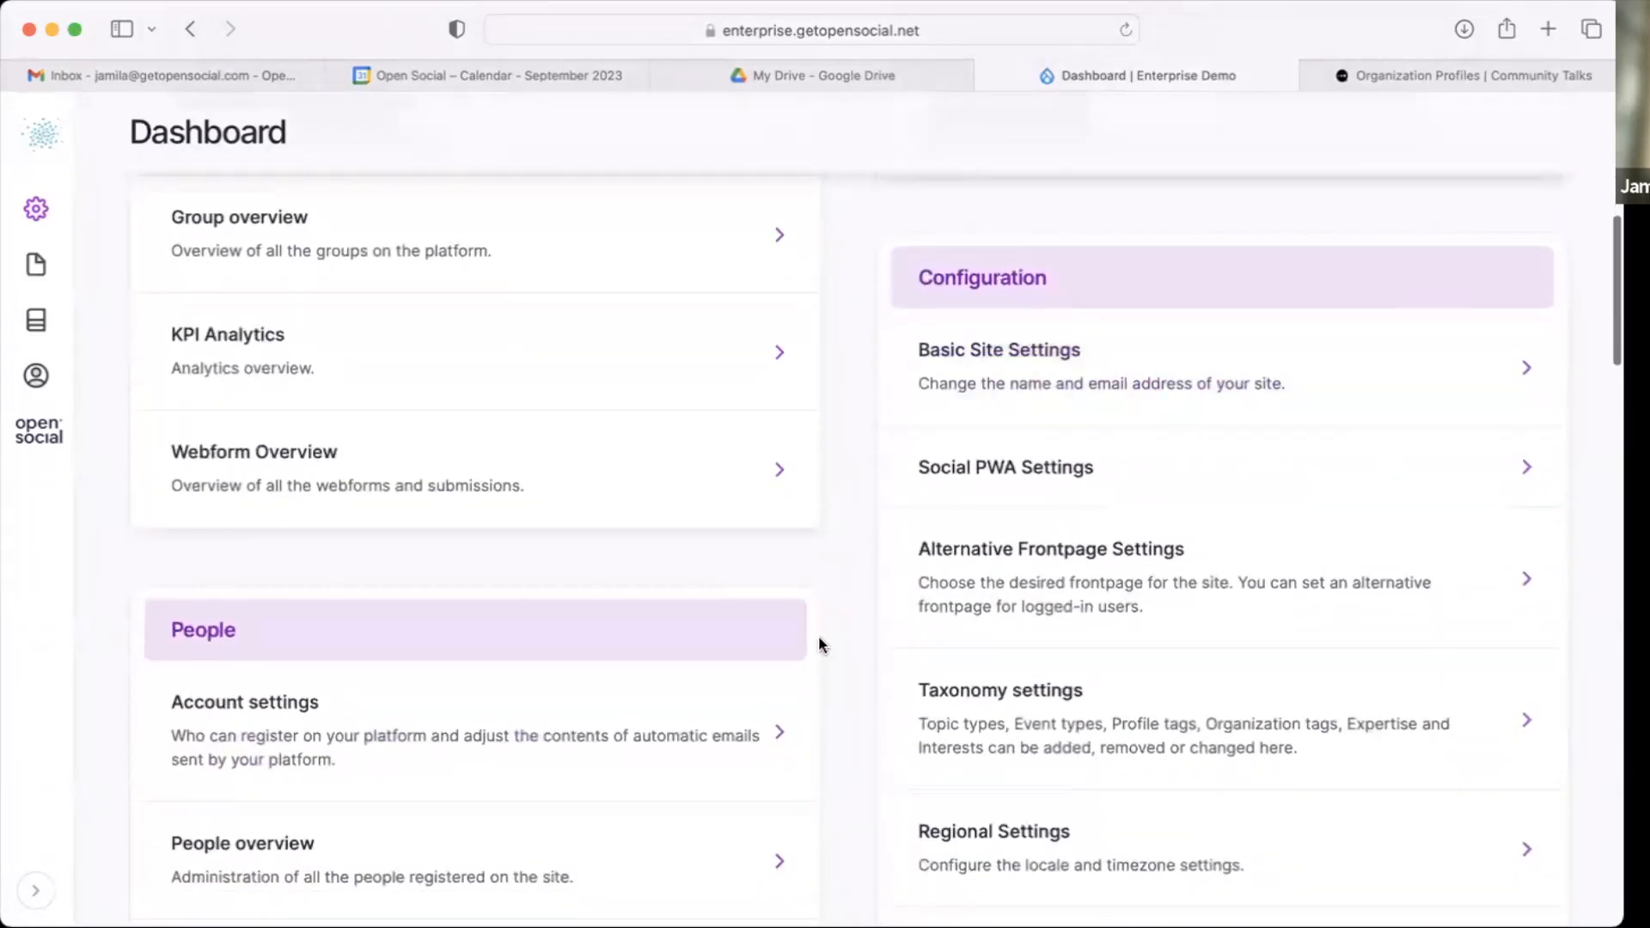
pyautogui.scroll(-1, 820, 636)
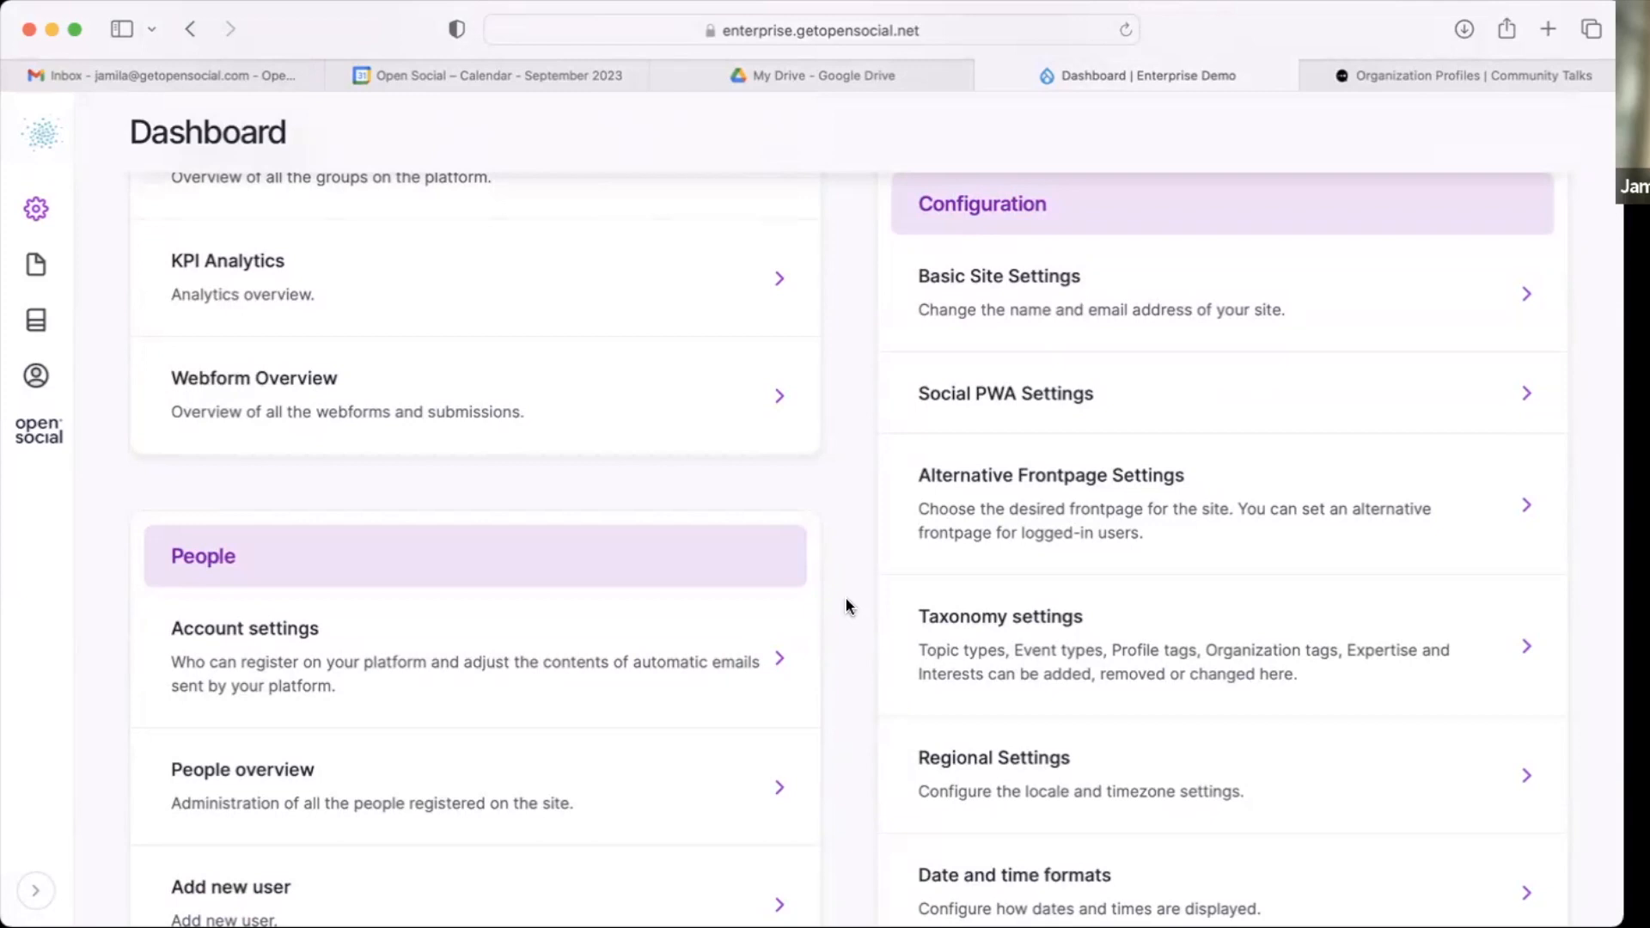
pyautogui.click(976, 649)
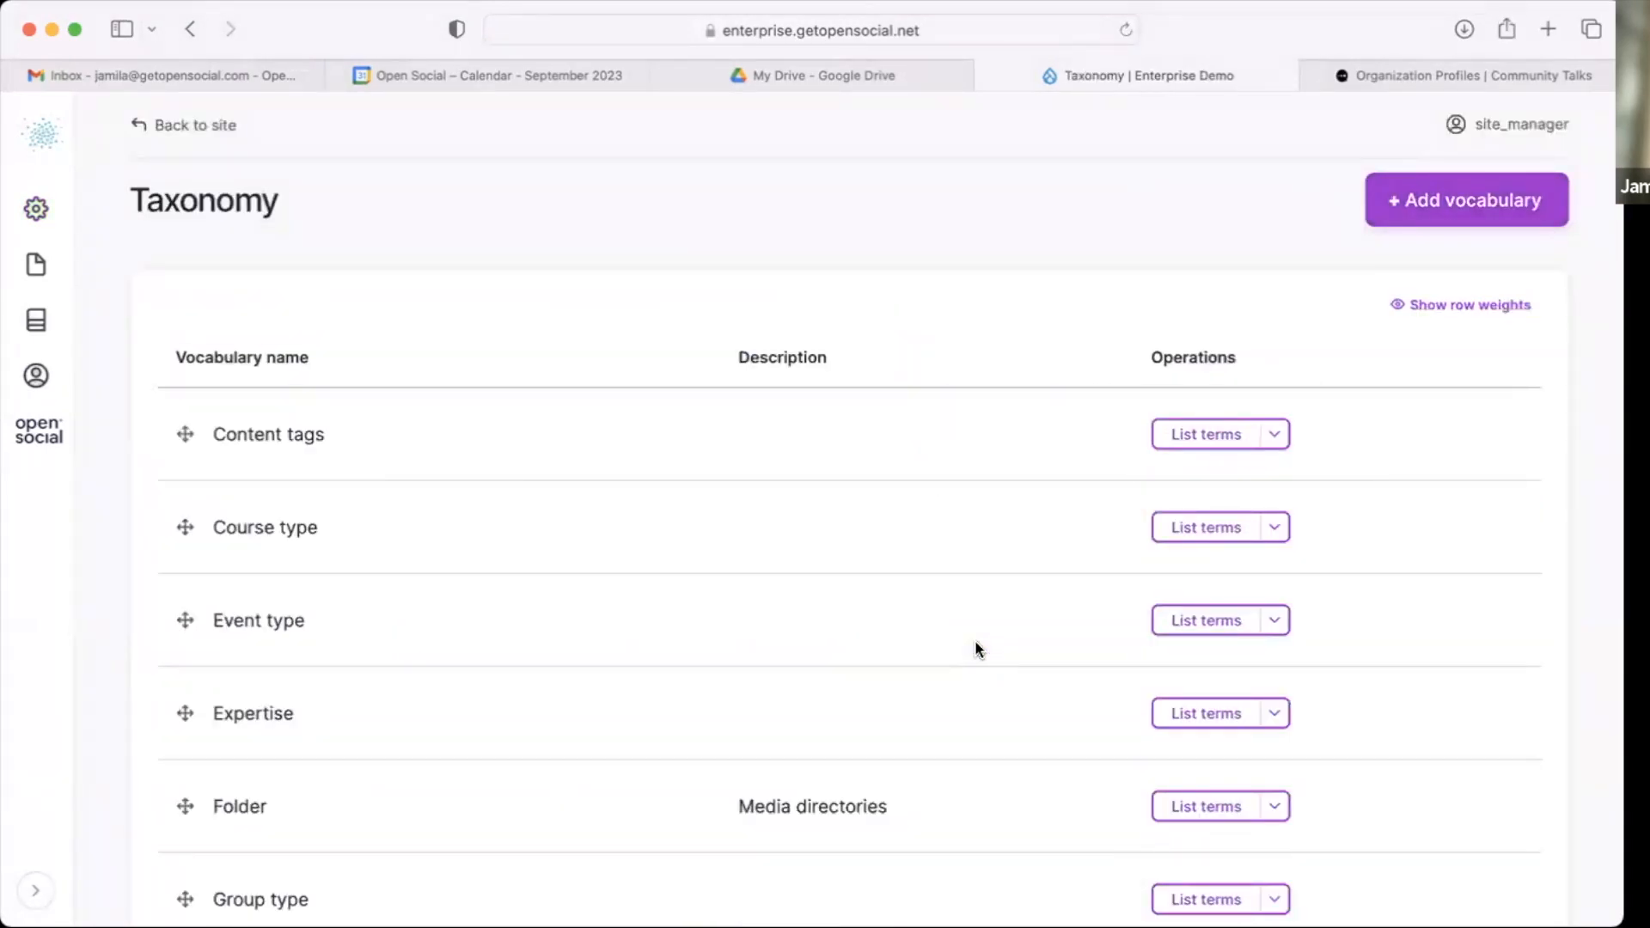
pyautogui.scroll(-8, 975, 645)
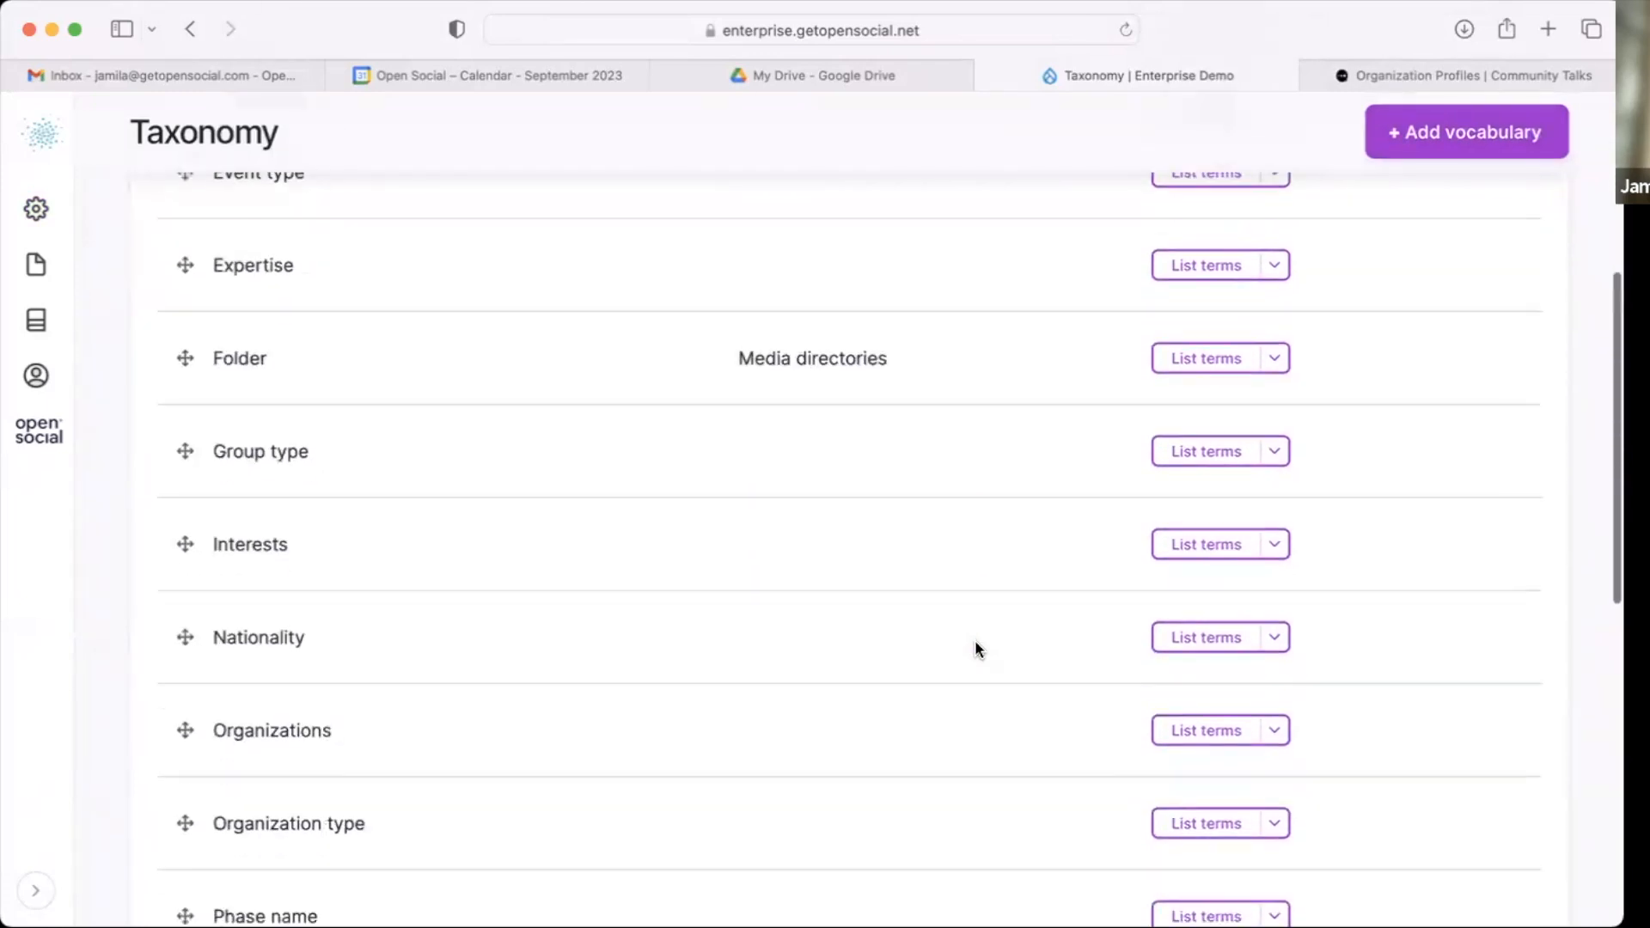
pyautogui.click(1186, 615)
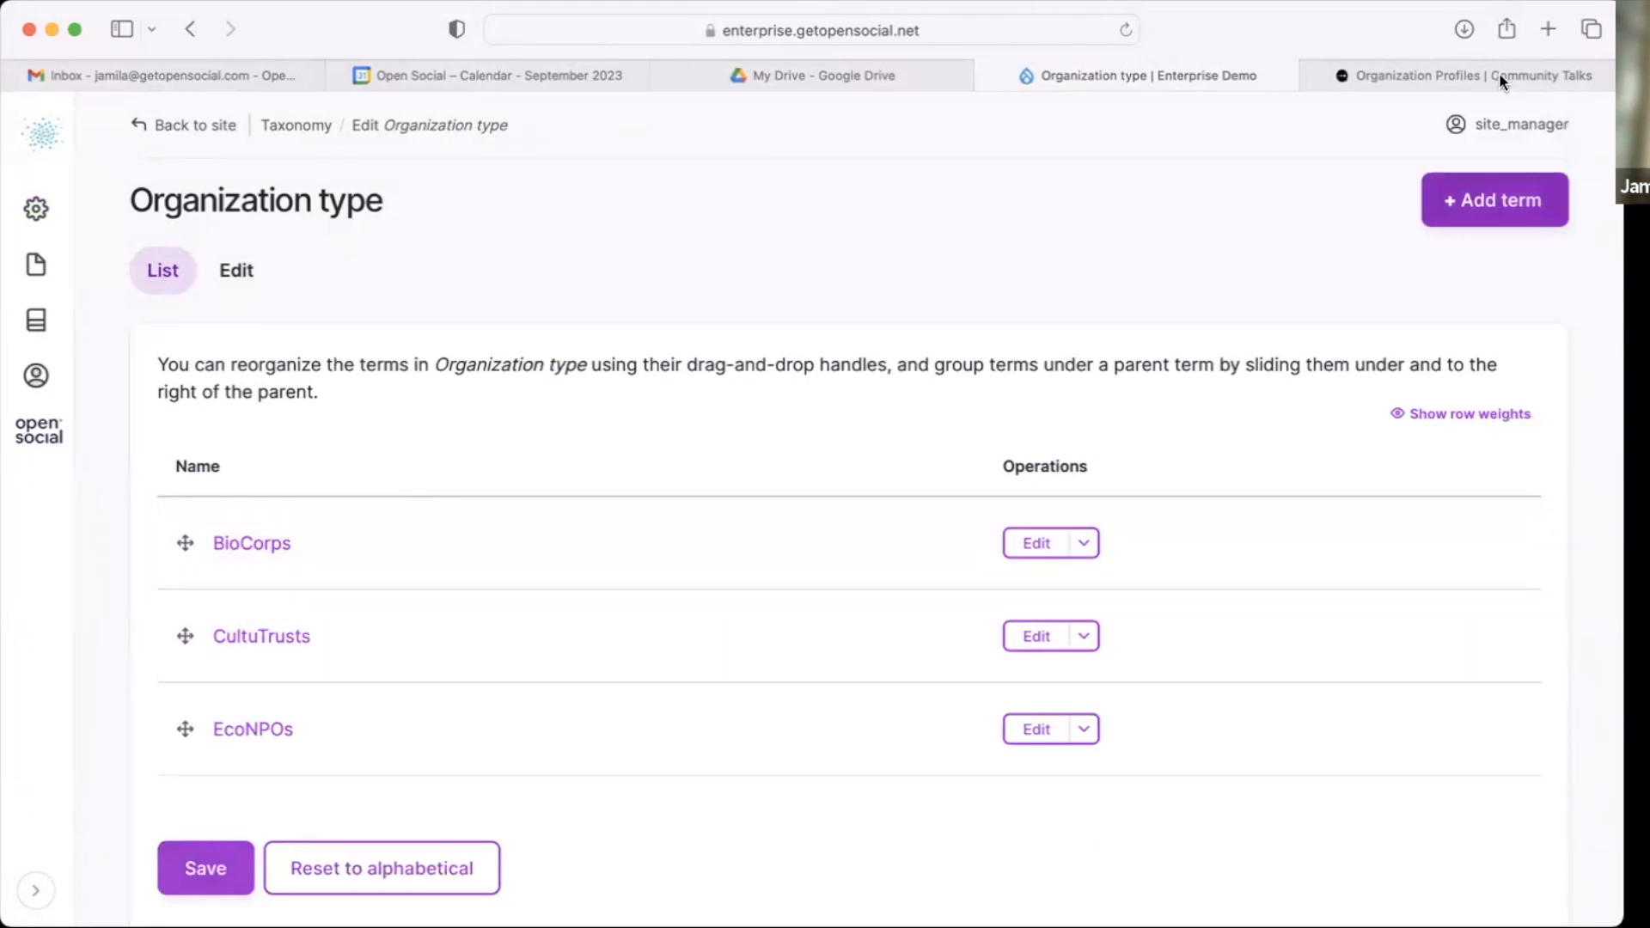
pyautogui.click(1455, 200)
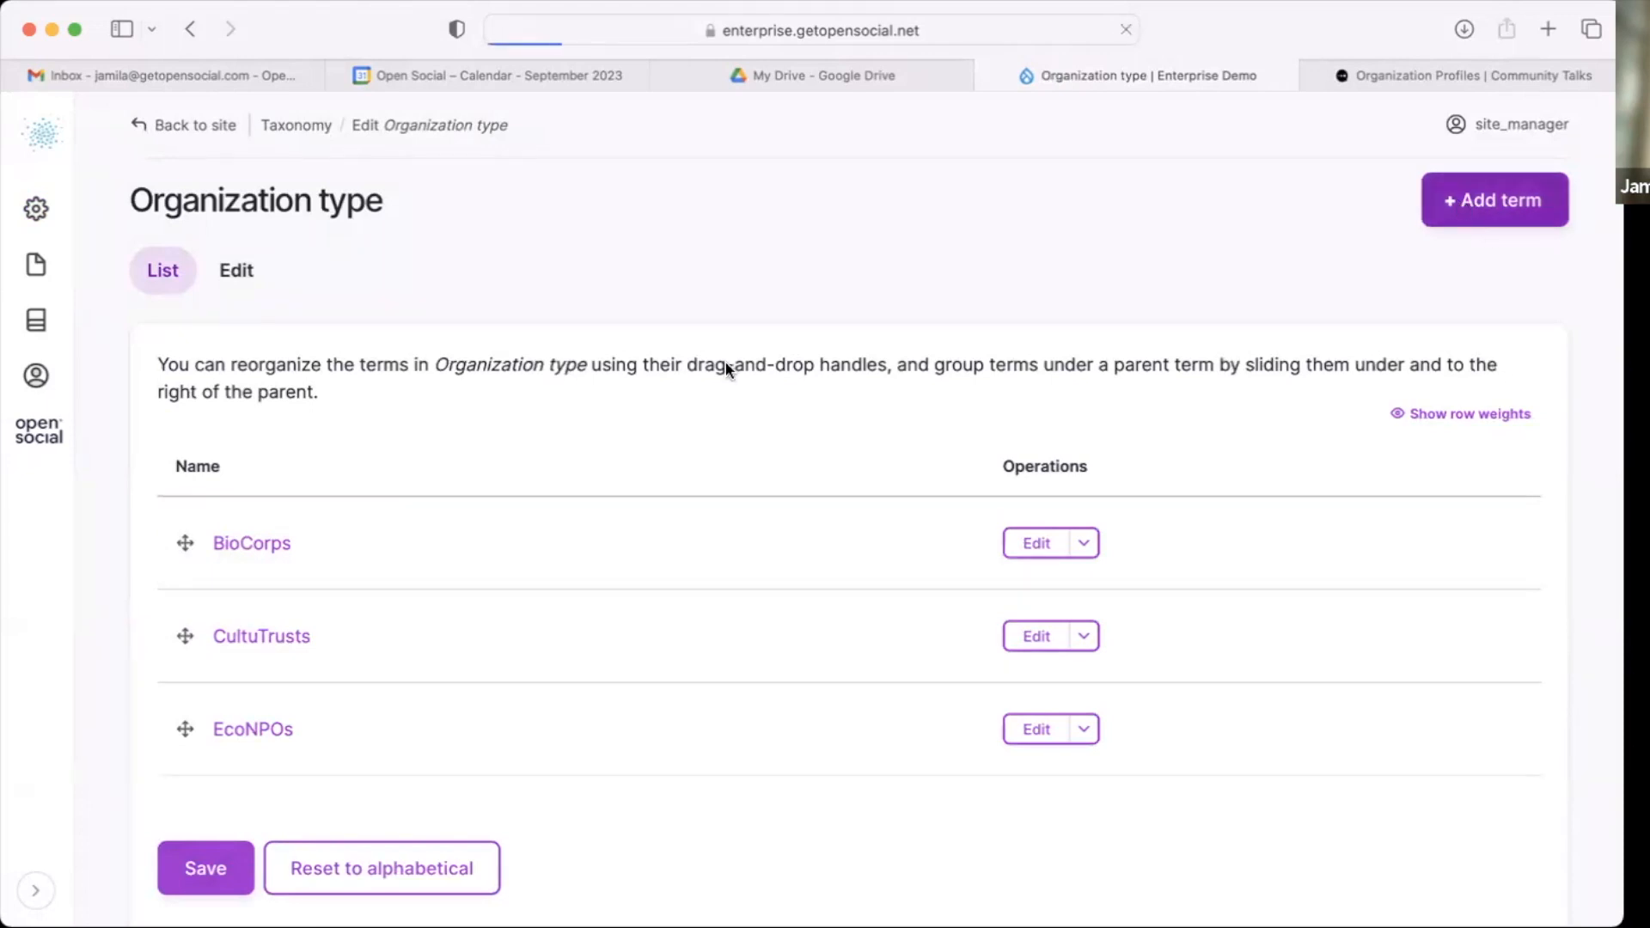
pyautogui.click(379, 327)
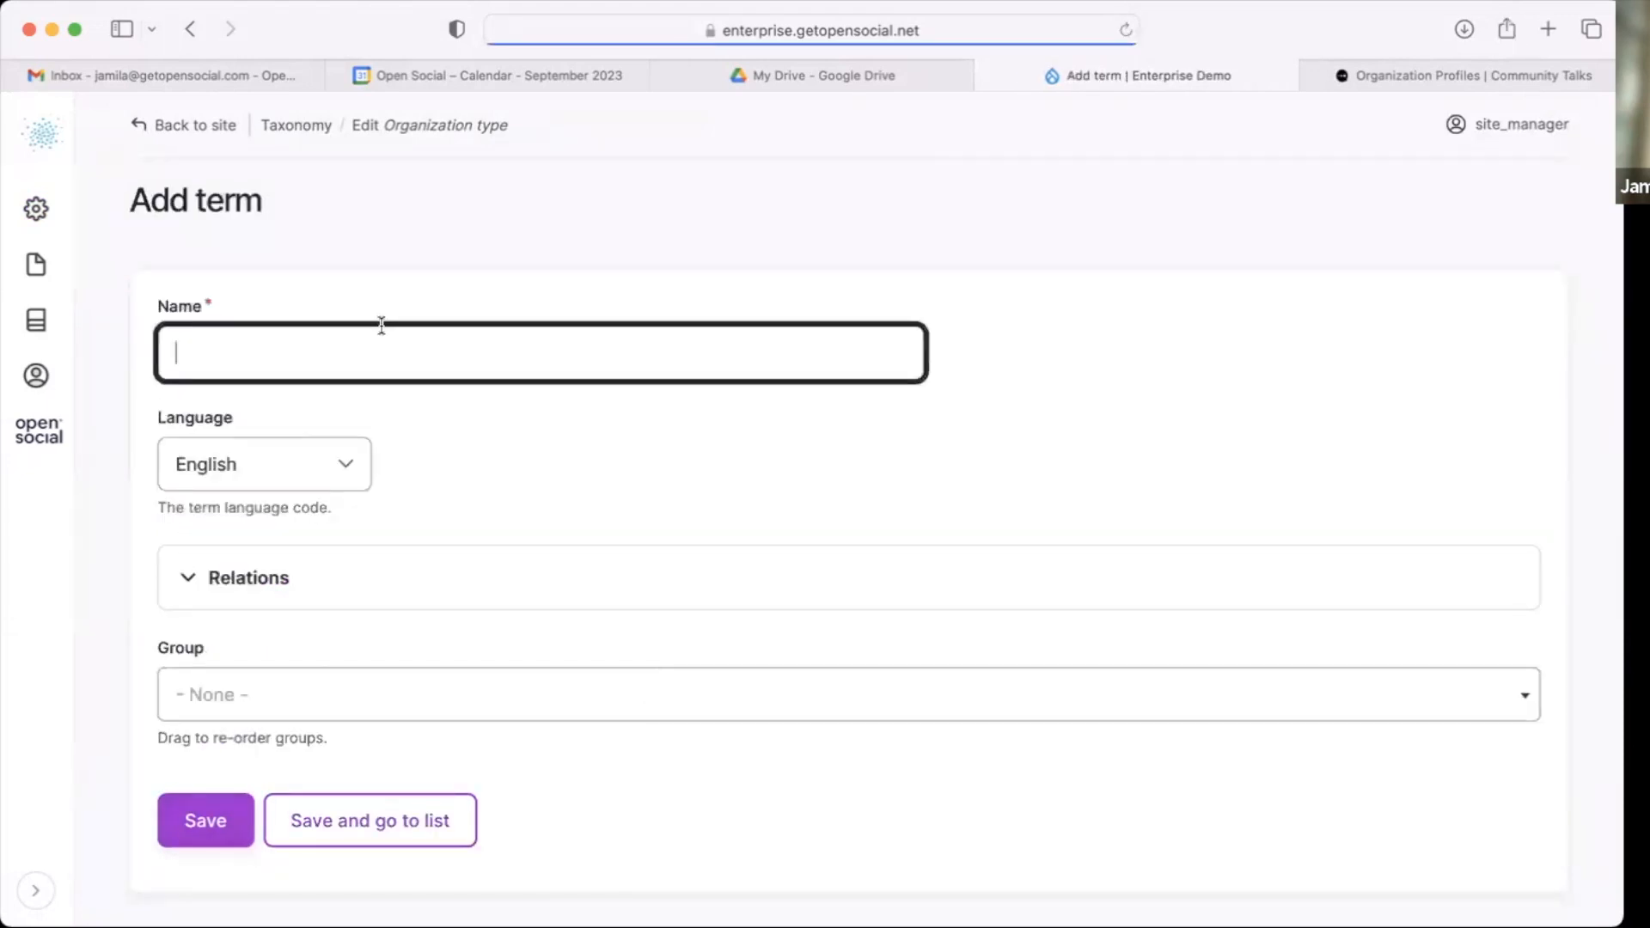
pyautogui.write('Regional')
pyautogui.scroll(-2, 451, 486)
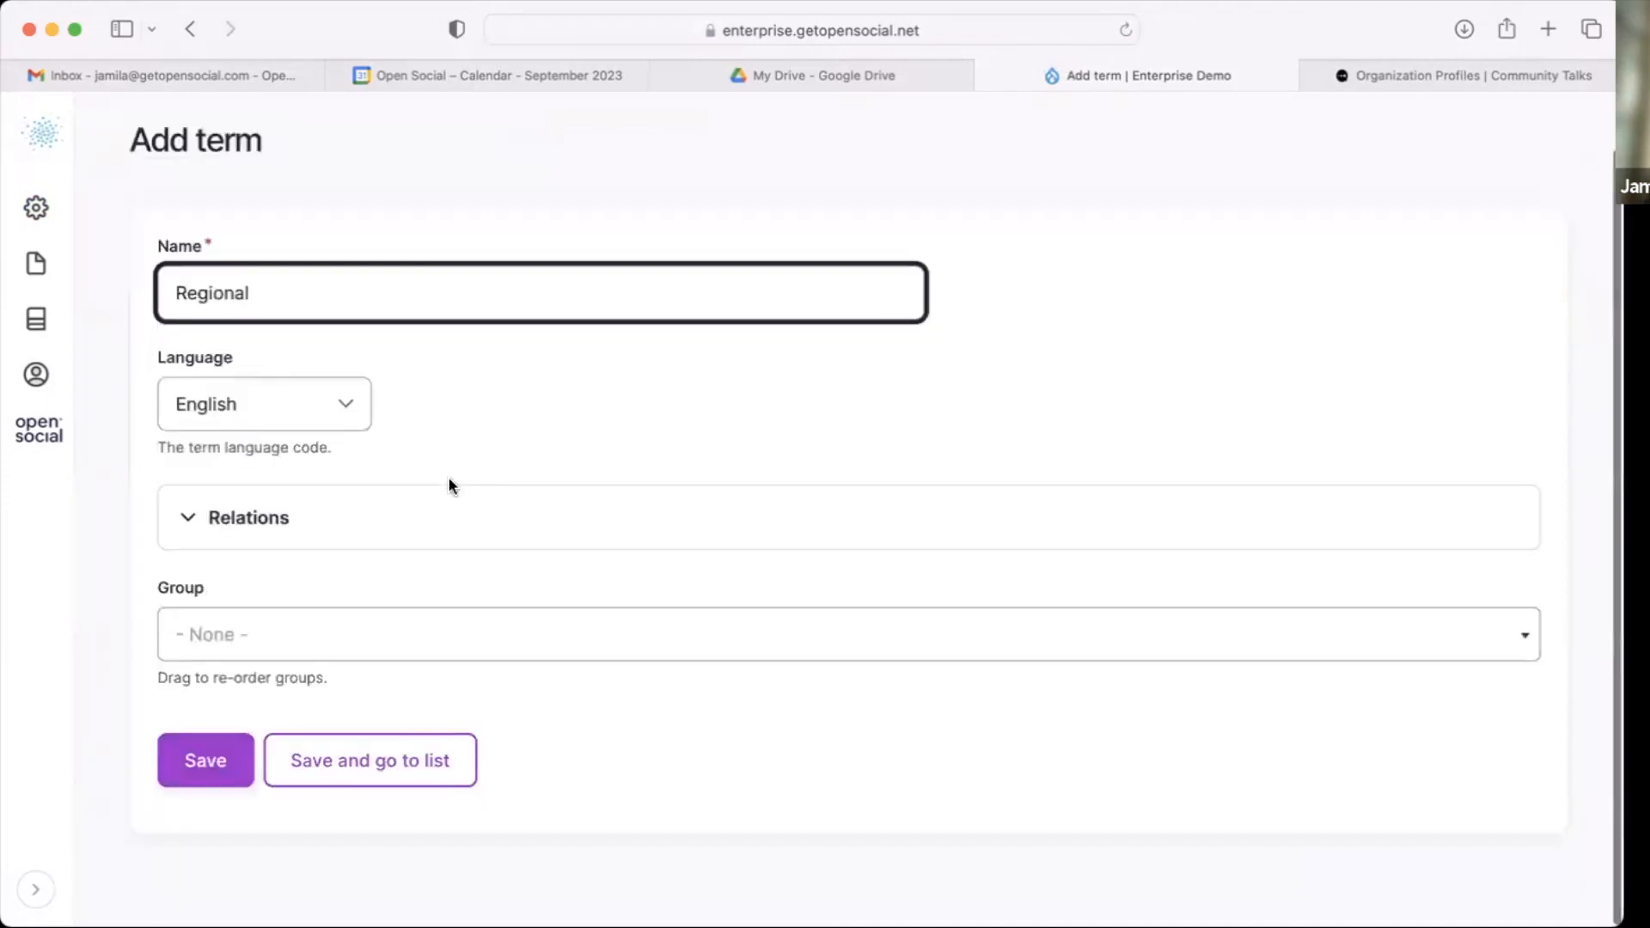
pyautogui.click(218, 776)
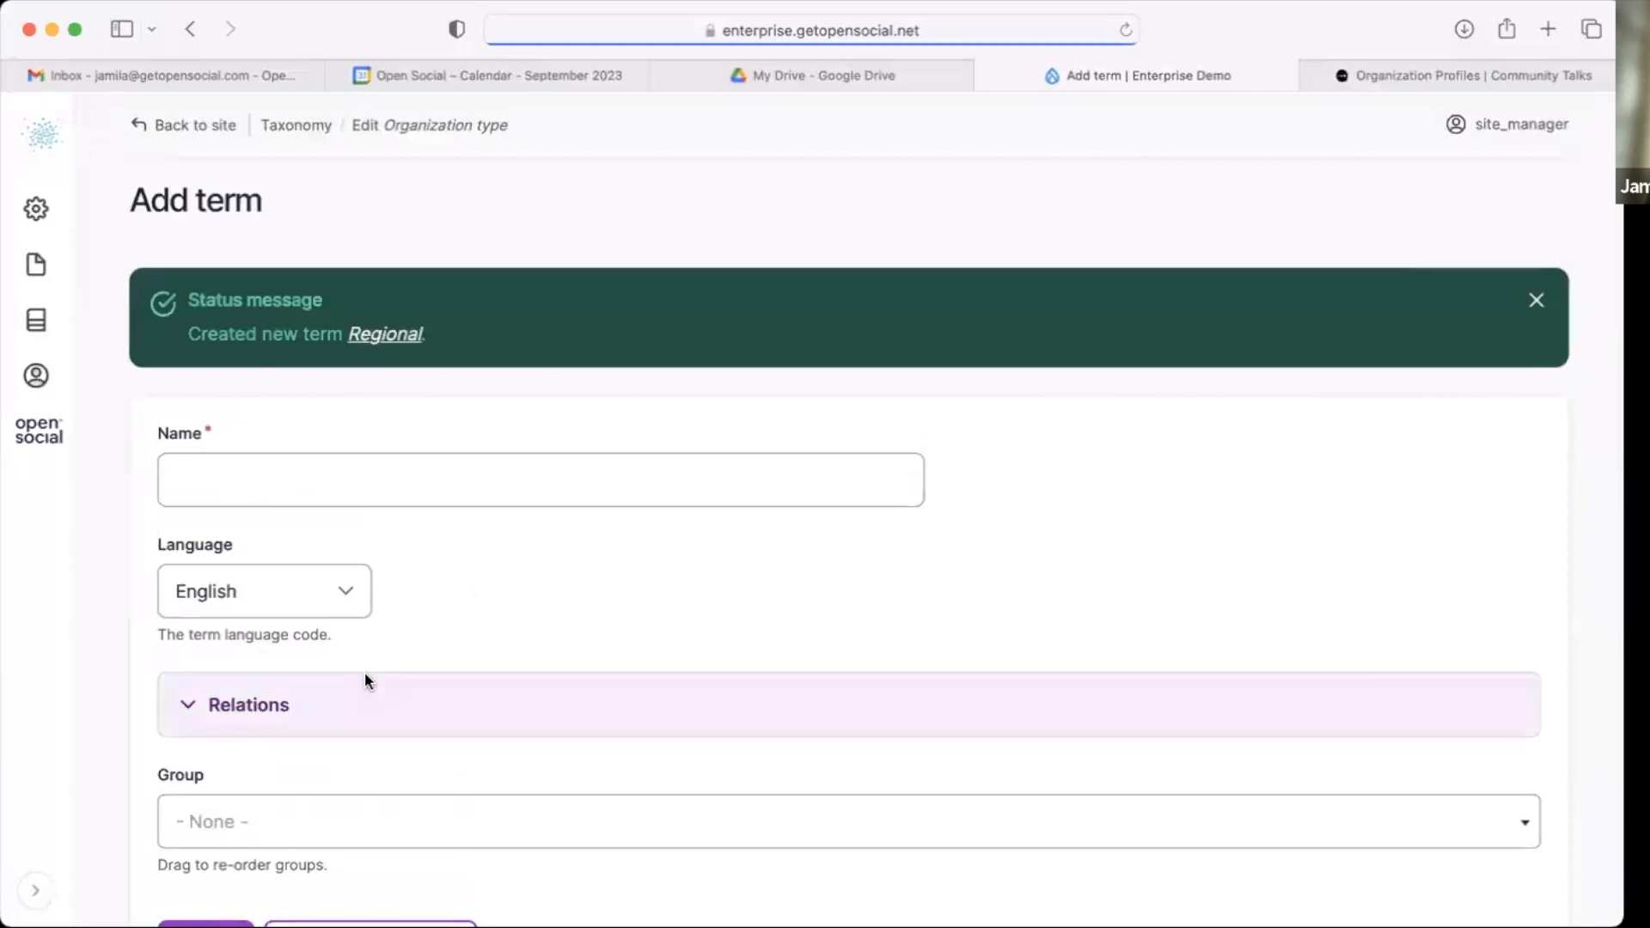
# Step: Return to the Taxonomy overview and browse the list of vocabularies
pyautogui.scroll(2, 365, 672)
pyautogui.click(302, 125)
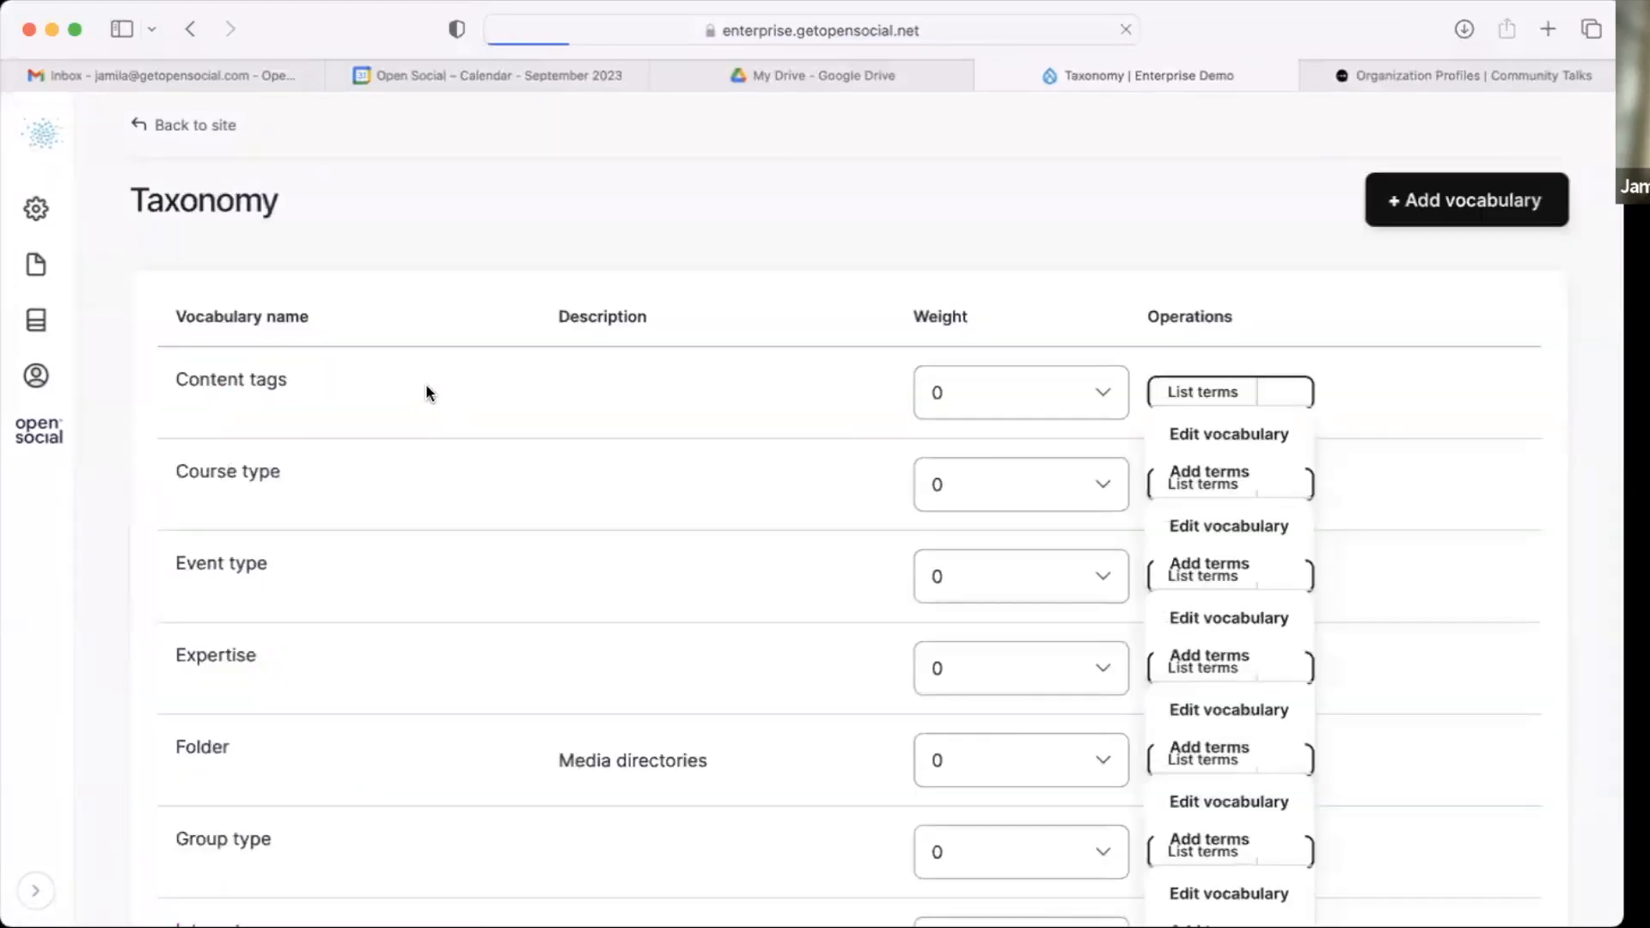
pyautogui.click(138, 125)
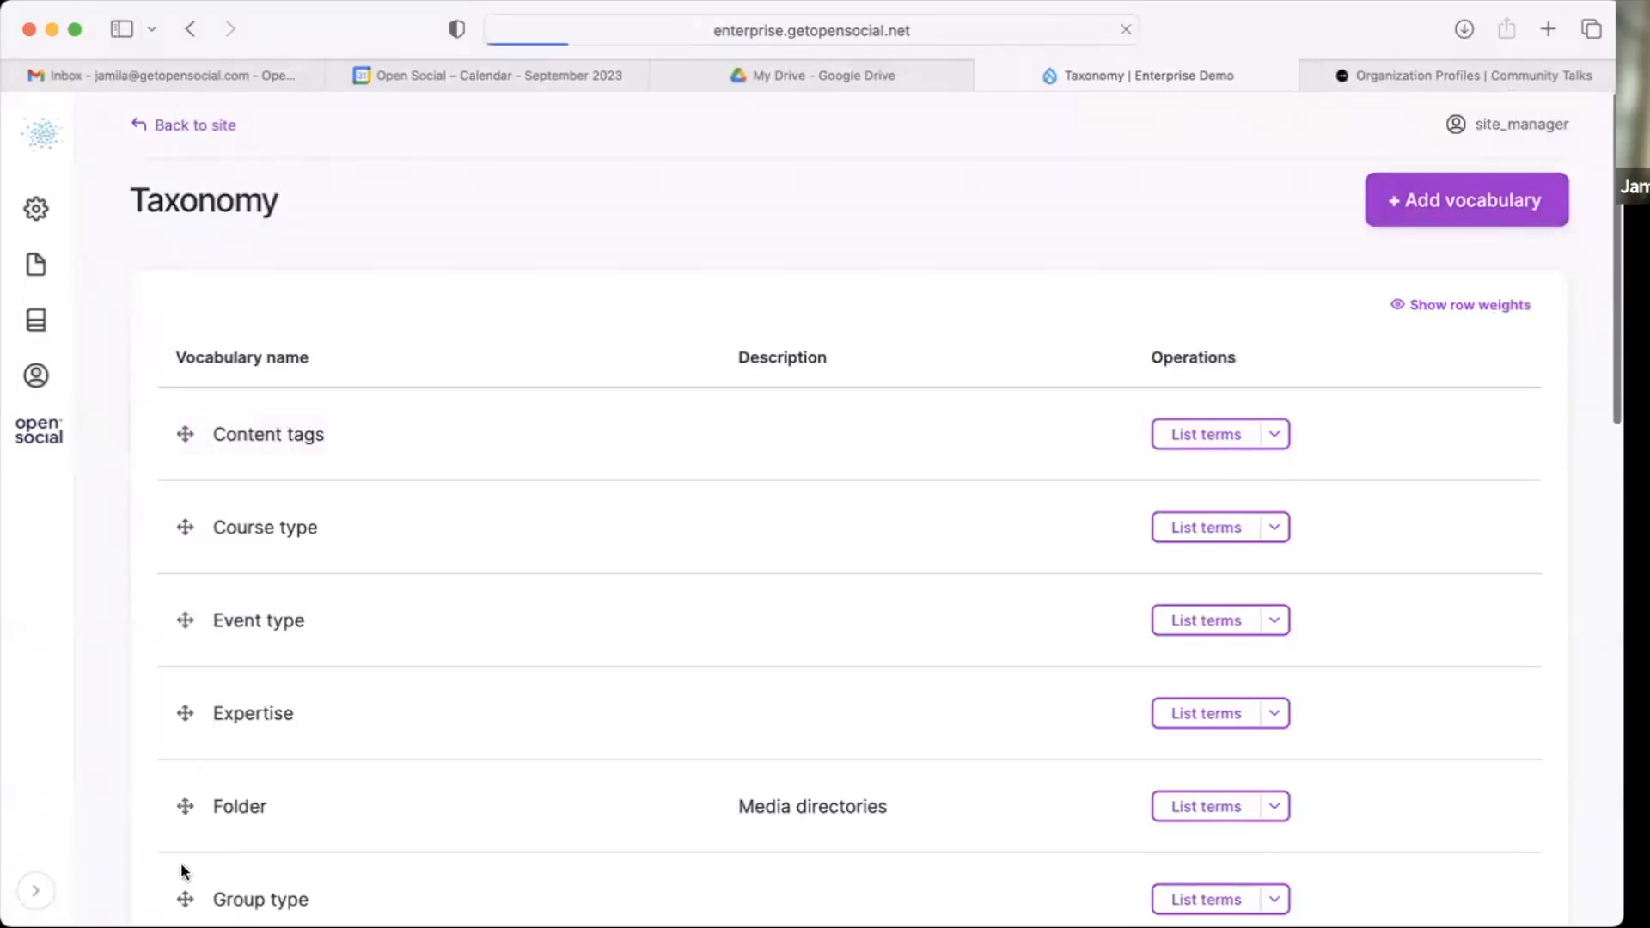
pyautogui.scroll(-12, 780, 725)
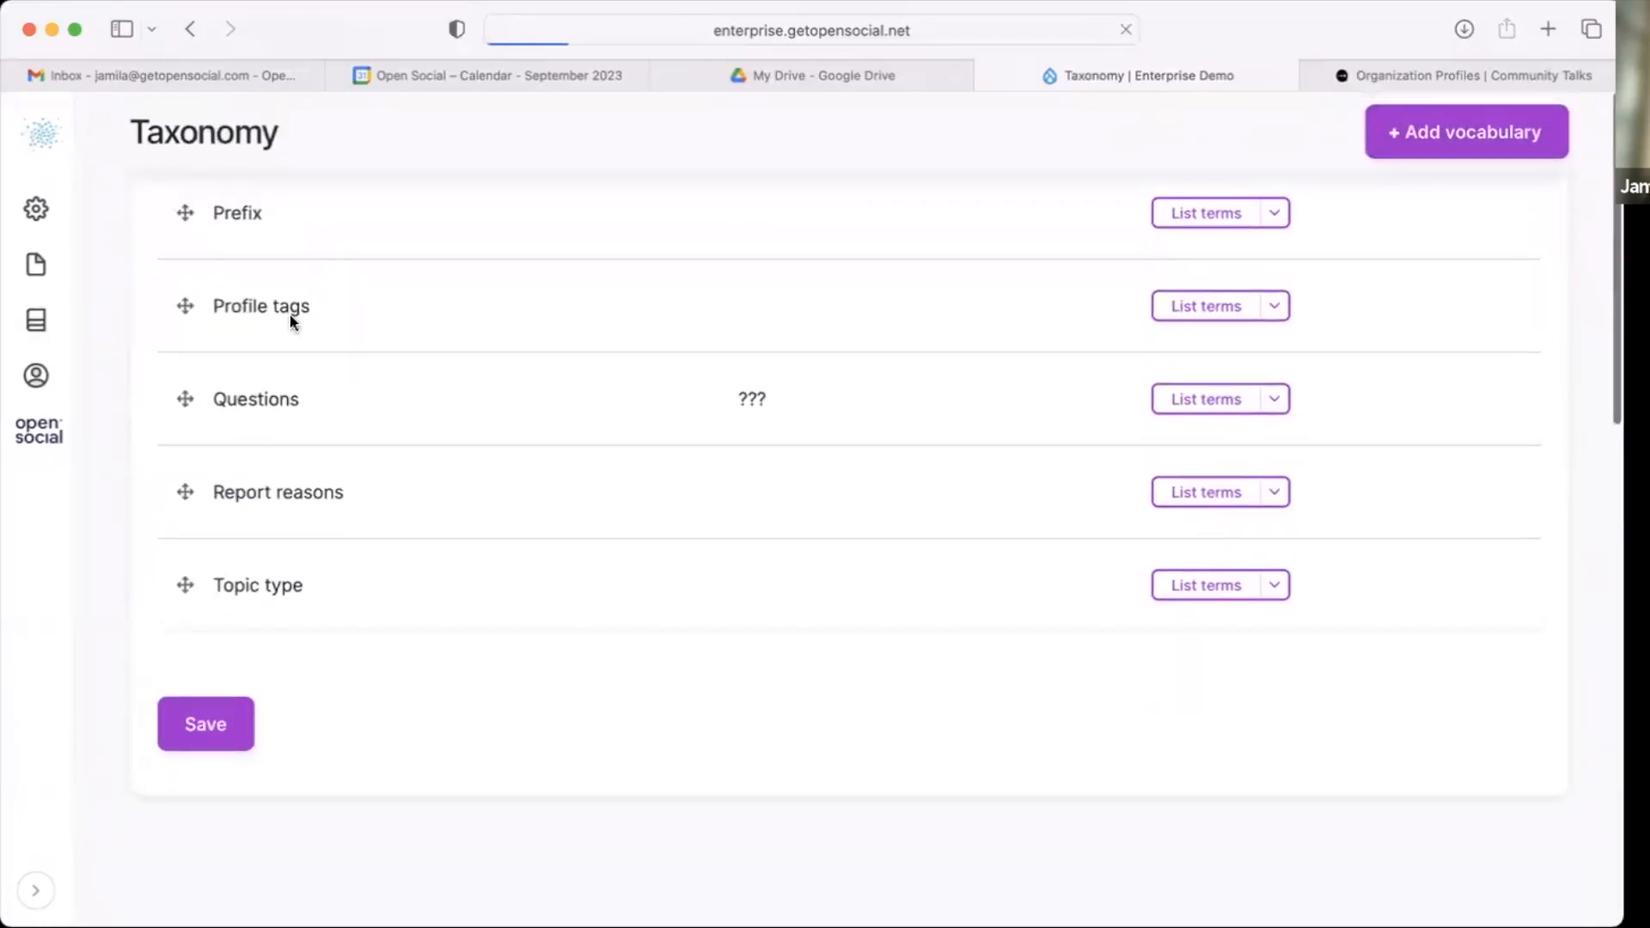
pyautogui.scroll(10, 230, 257)
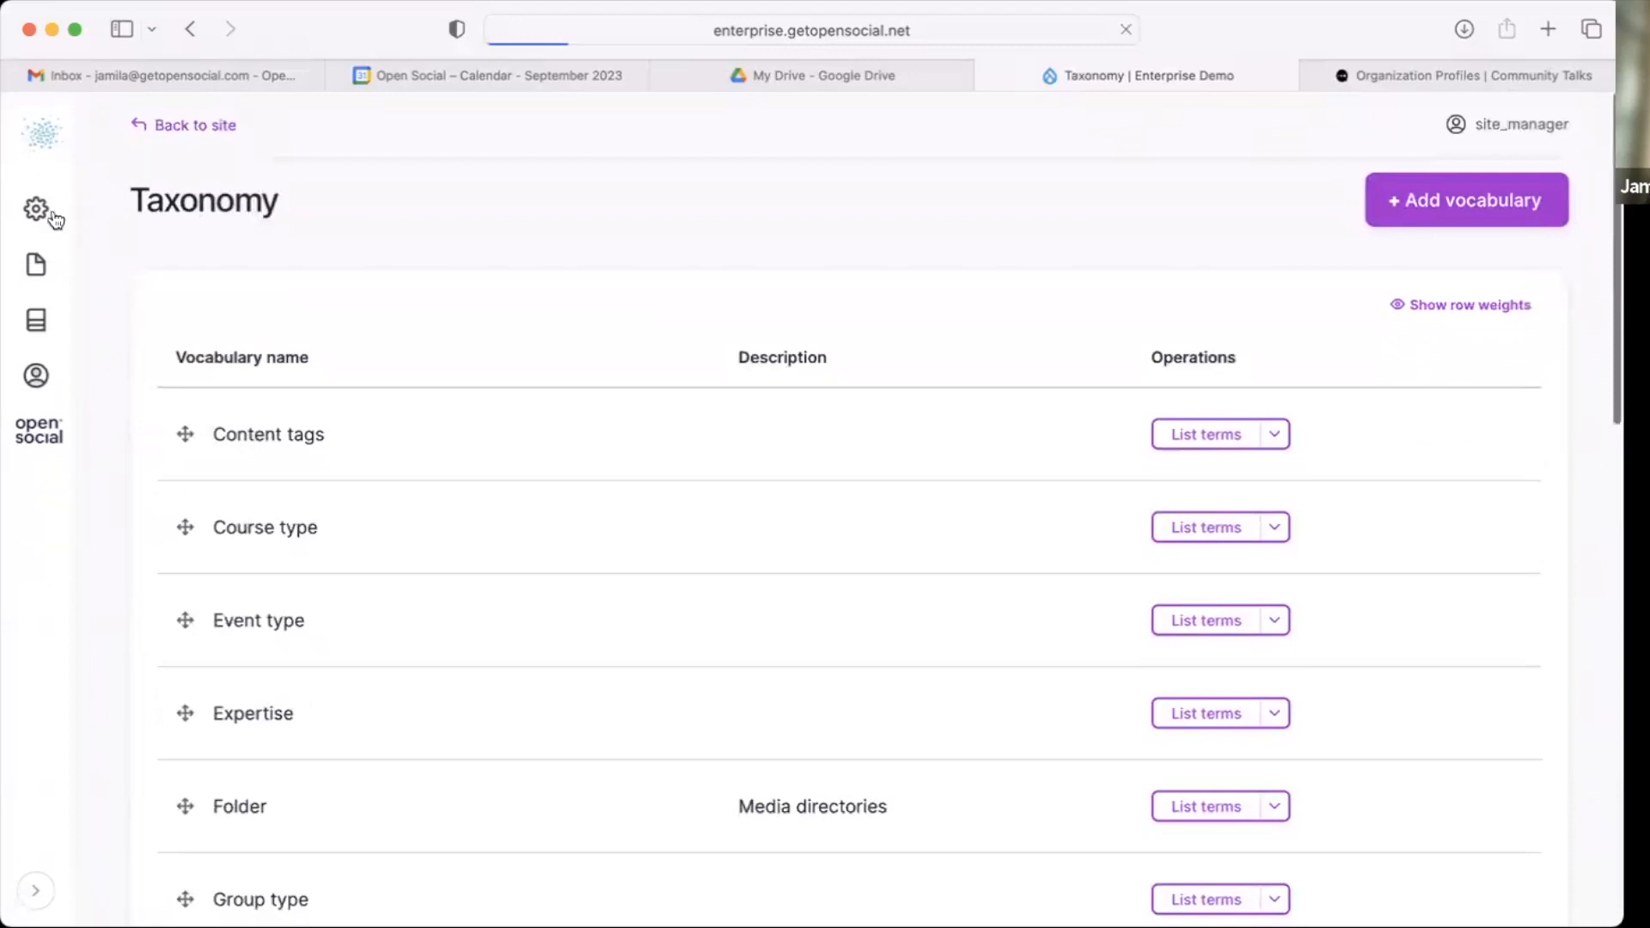
# Step: Open Organization settings and turn off allowing authenticated users to create organizations
pyautogui.click(37, 207)
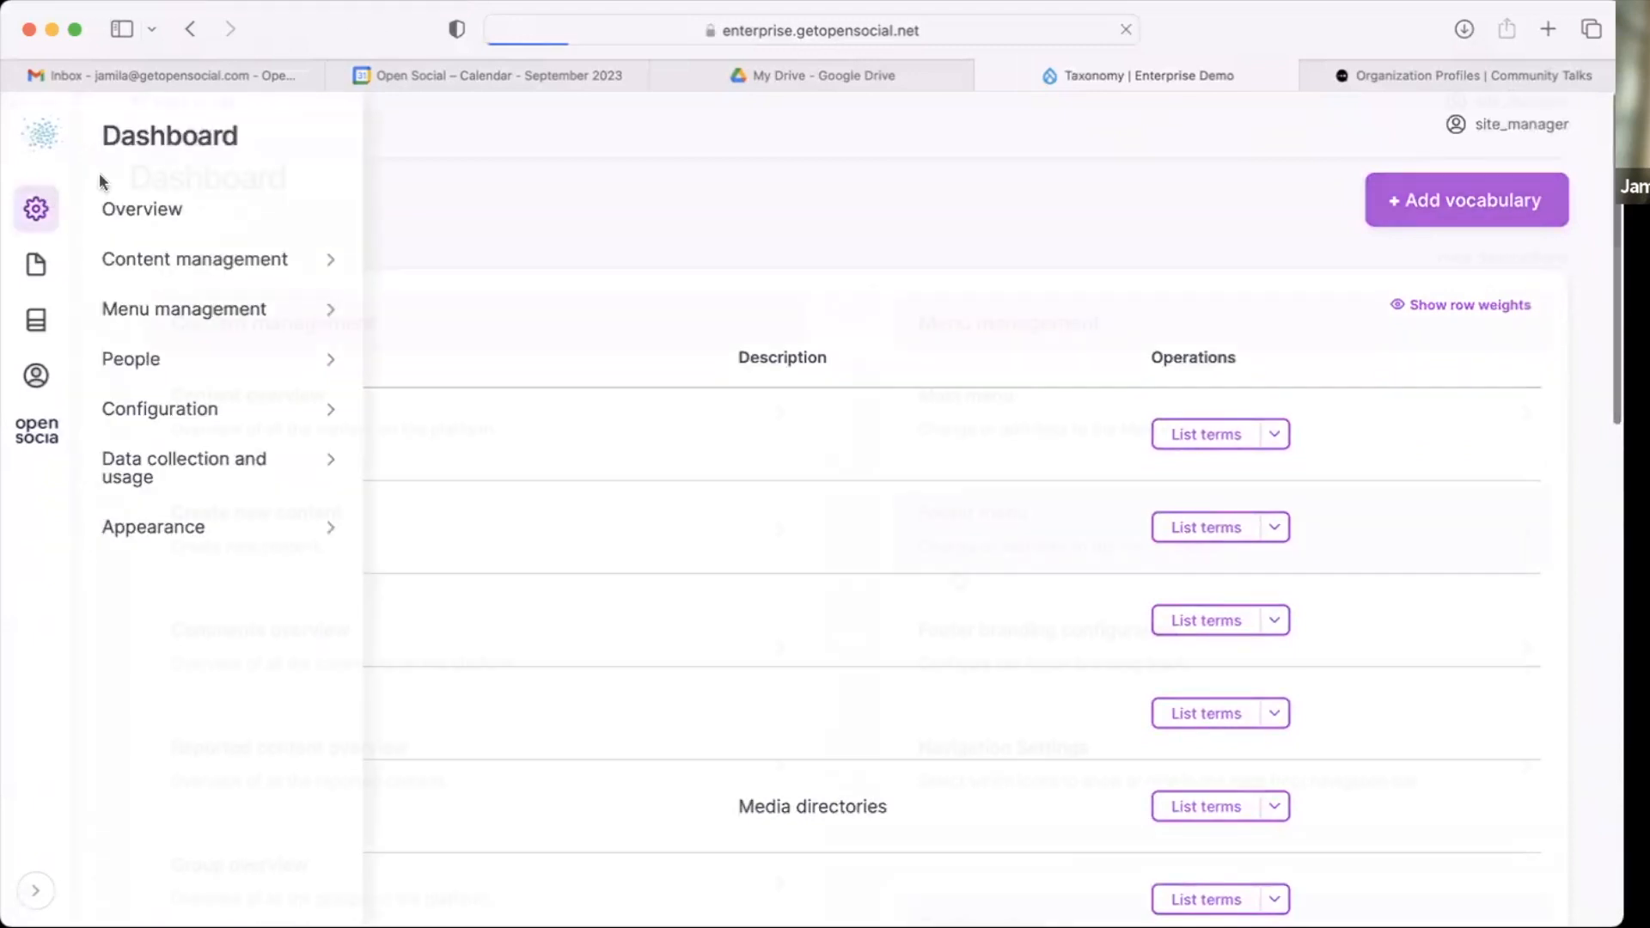
pyautogui.scroll(-6, 955, 577)
pyautogui.scroll(-15, 959, 575)
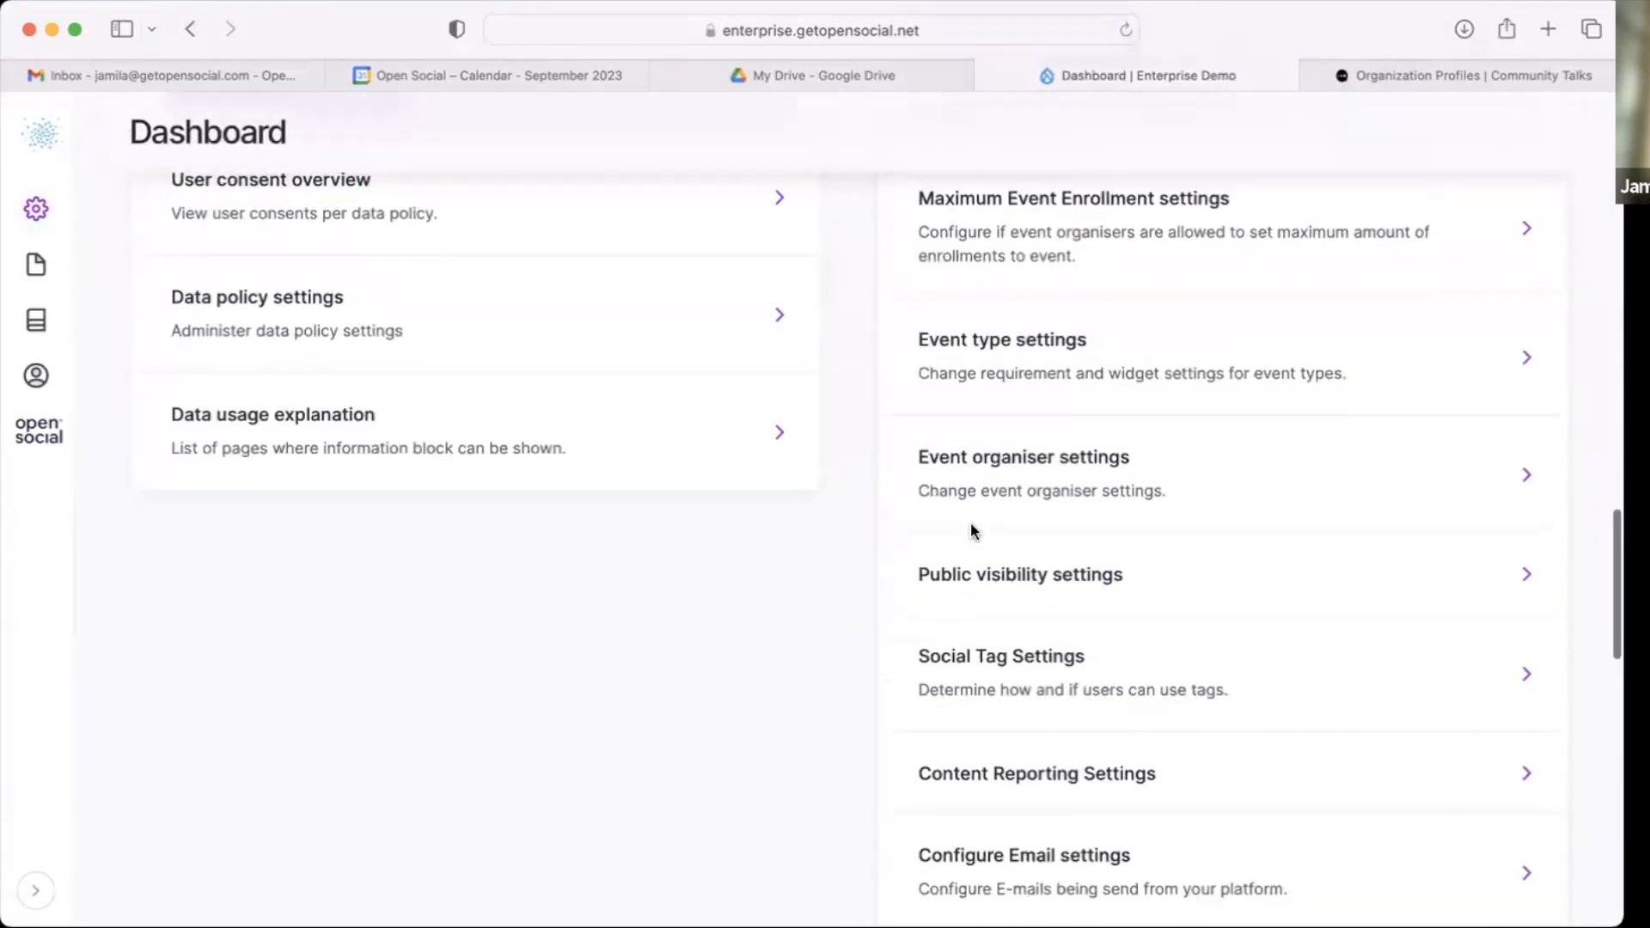
pyautogui.scroll(-5, 971, 531)
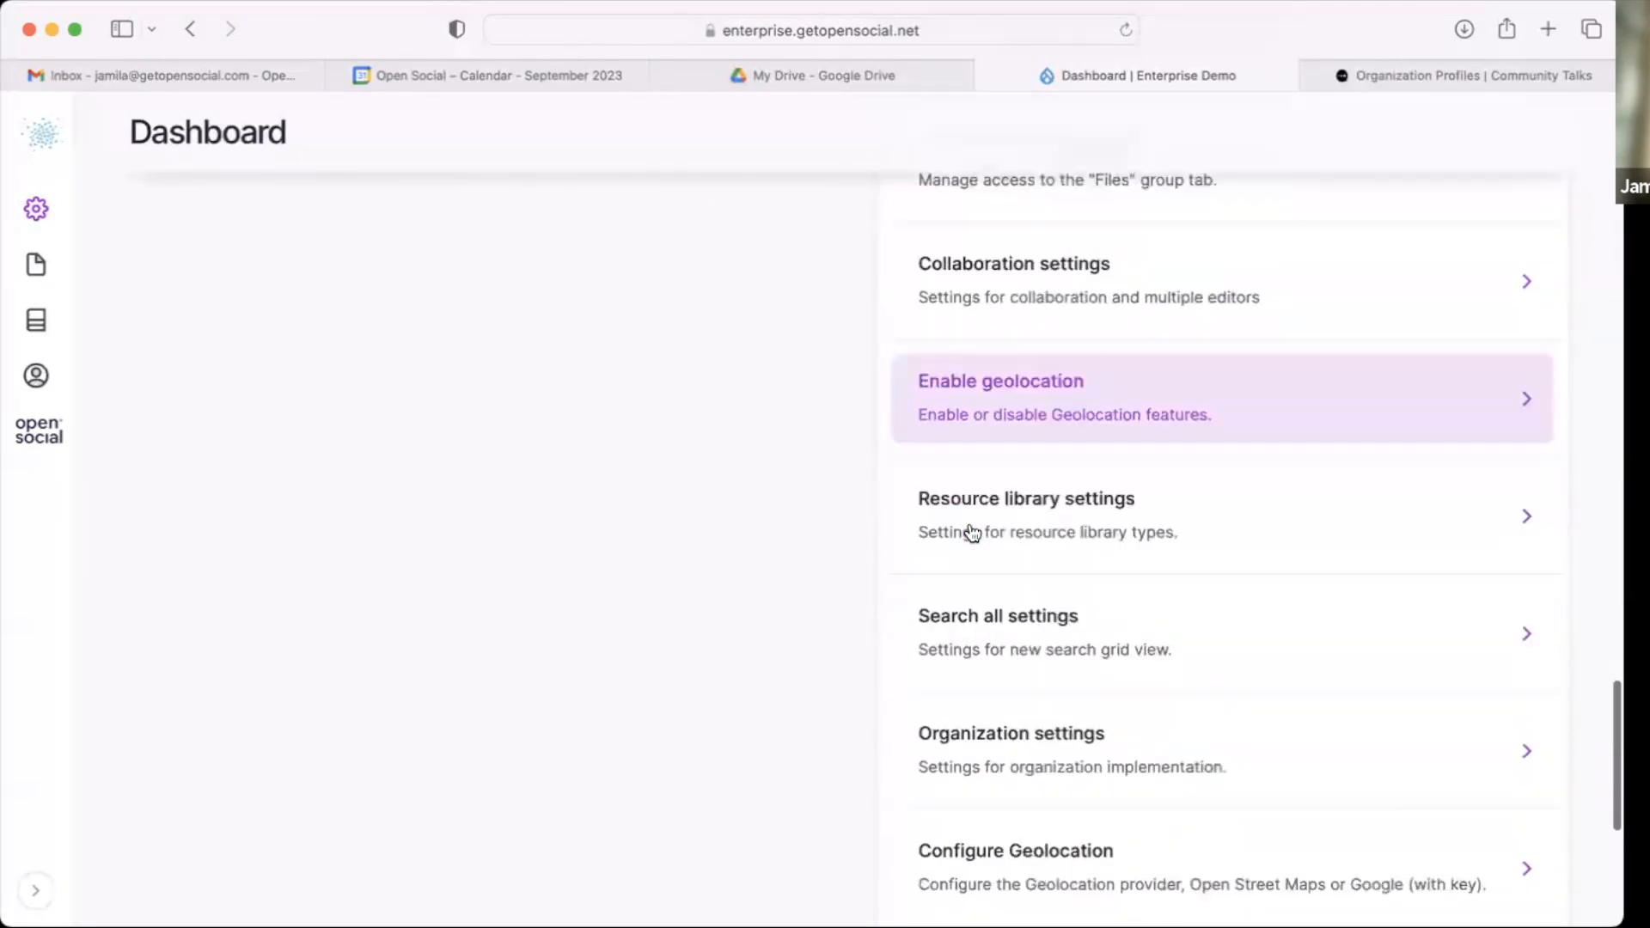
pyautogui.click(1001, 746)
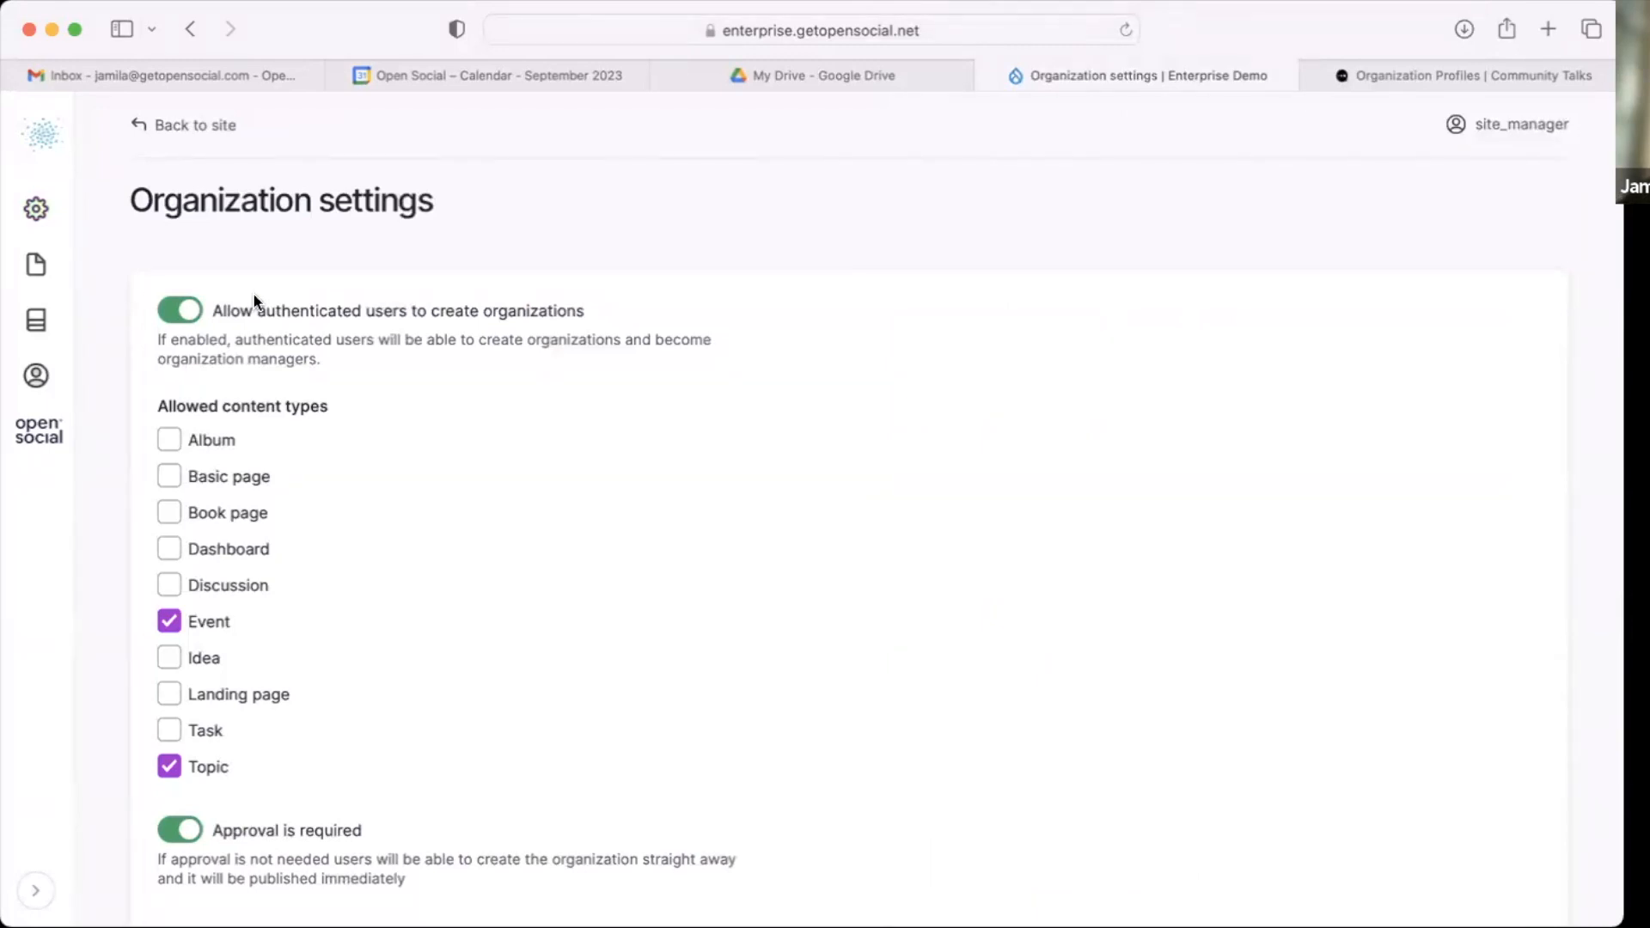
pyautogui.click(170, 311)
# Step: Allow the Discussion and Dashboard content types for organizations and save the configuration
pyautogui.scroll(-3, 170, 311)
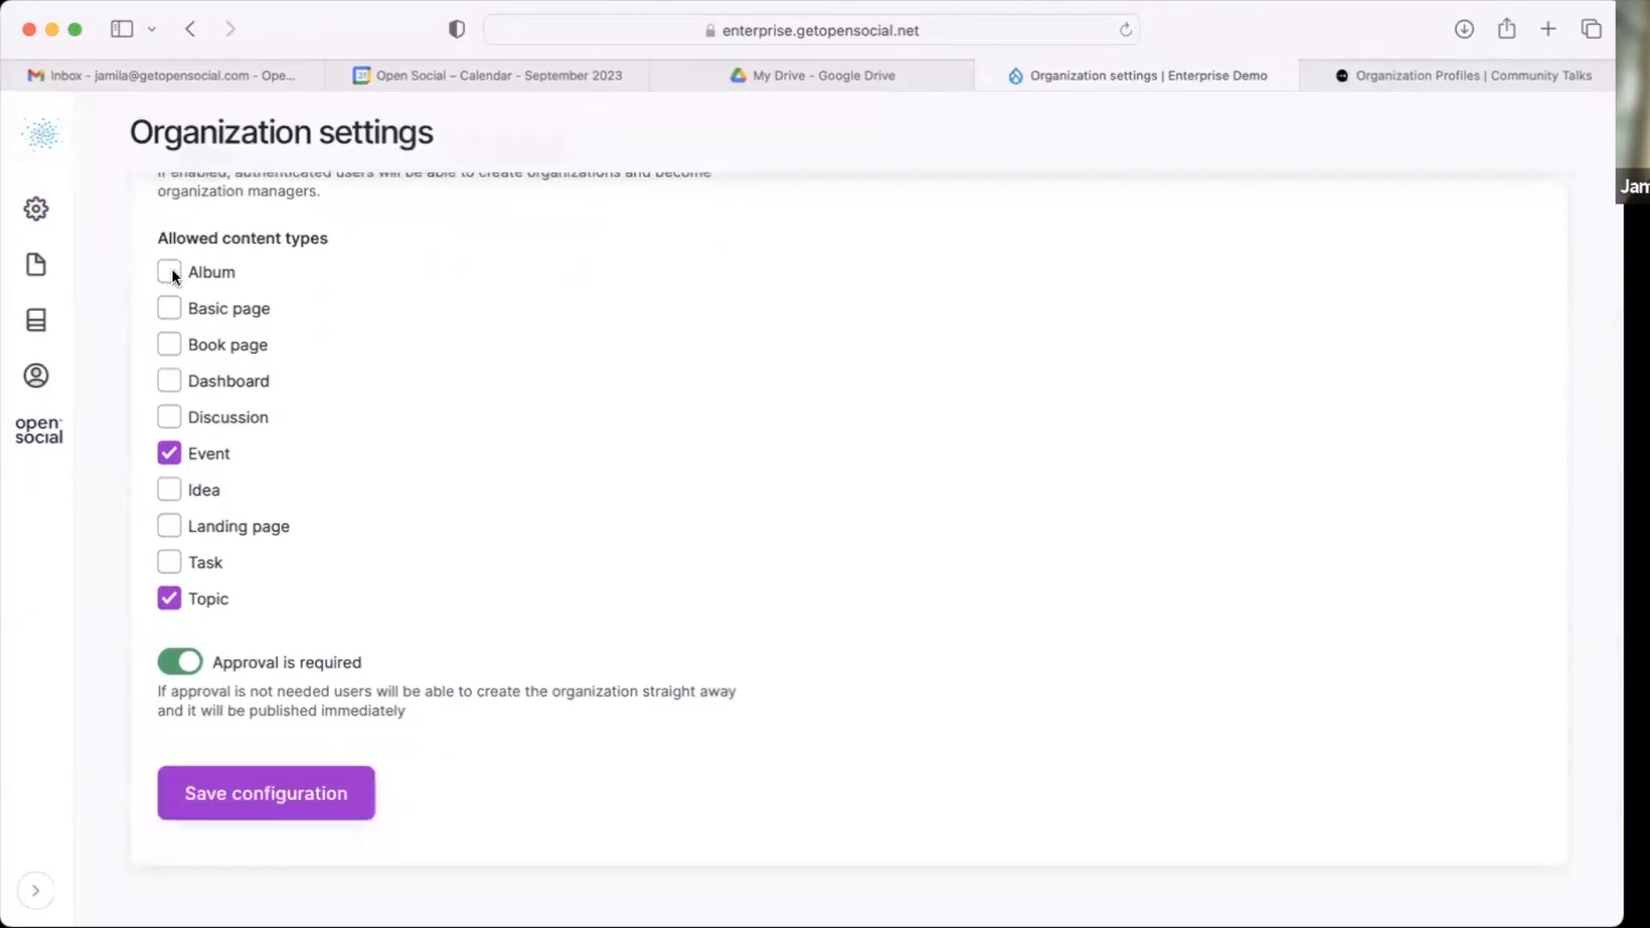
pyautogui.scroll(1, 344, 238)
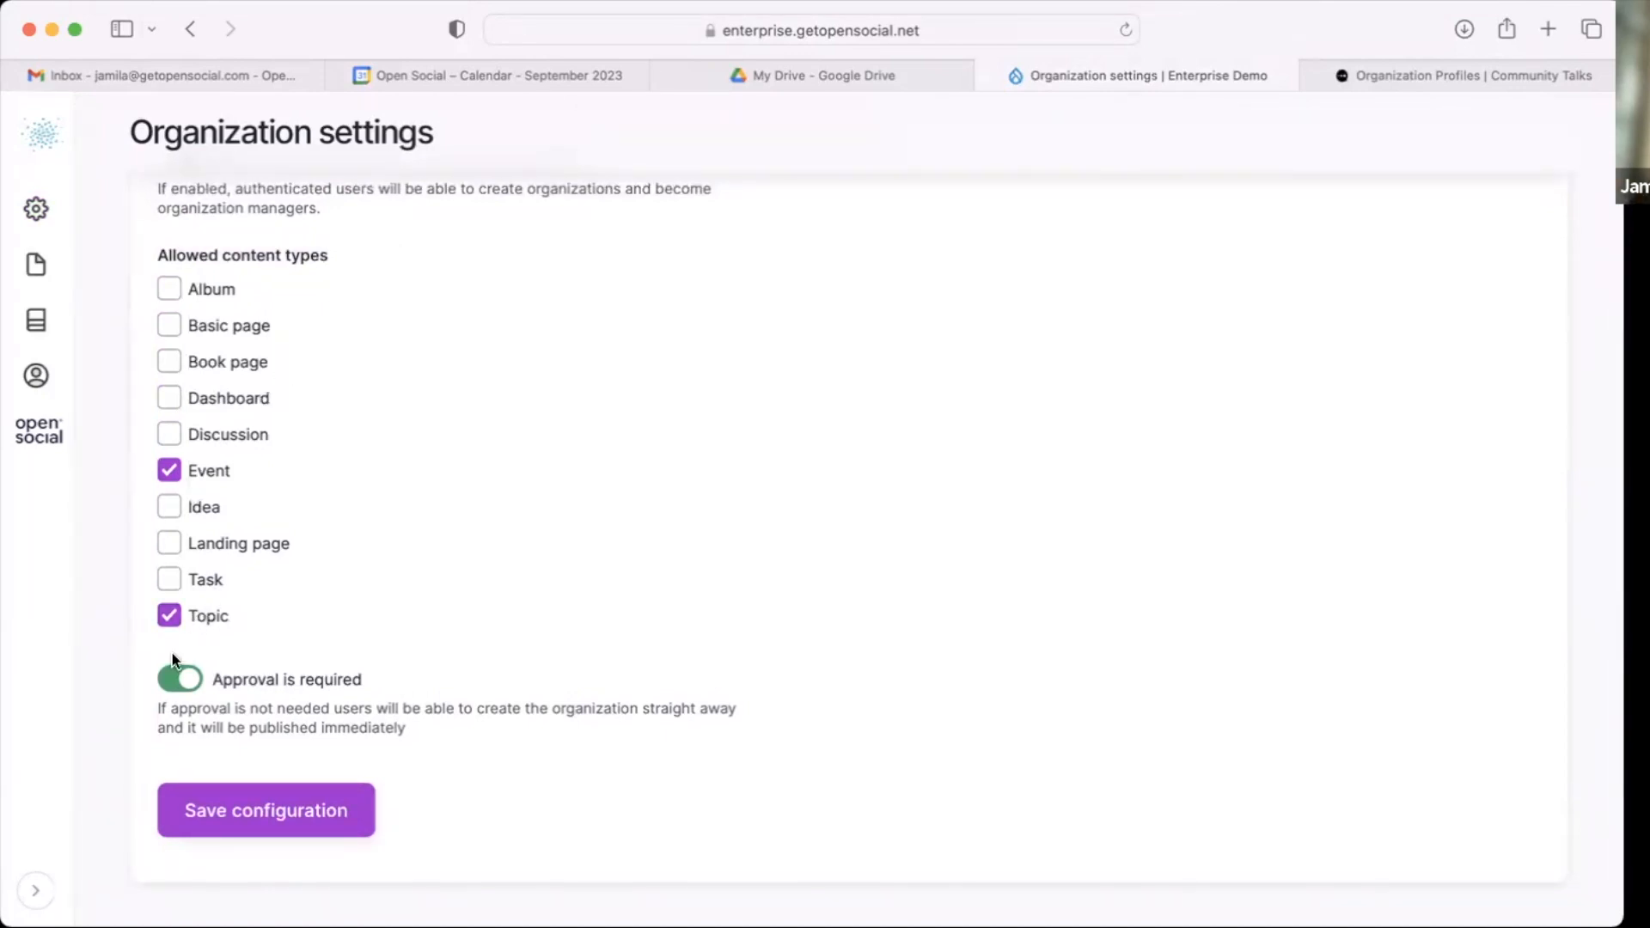
pyautogui.click(169, 433)
pyautogui.click(172, 399)
pyautogui.scroll(-1, 174, 502)
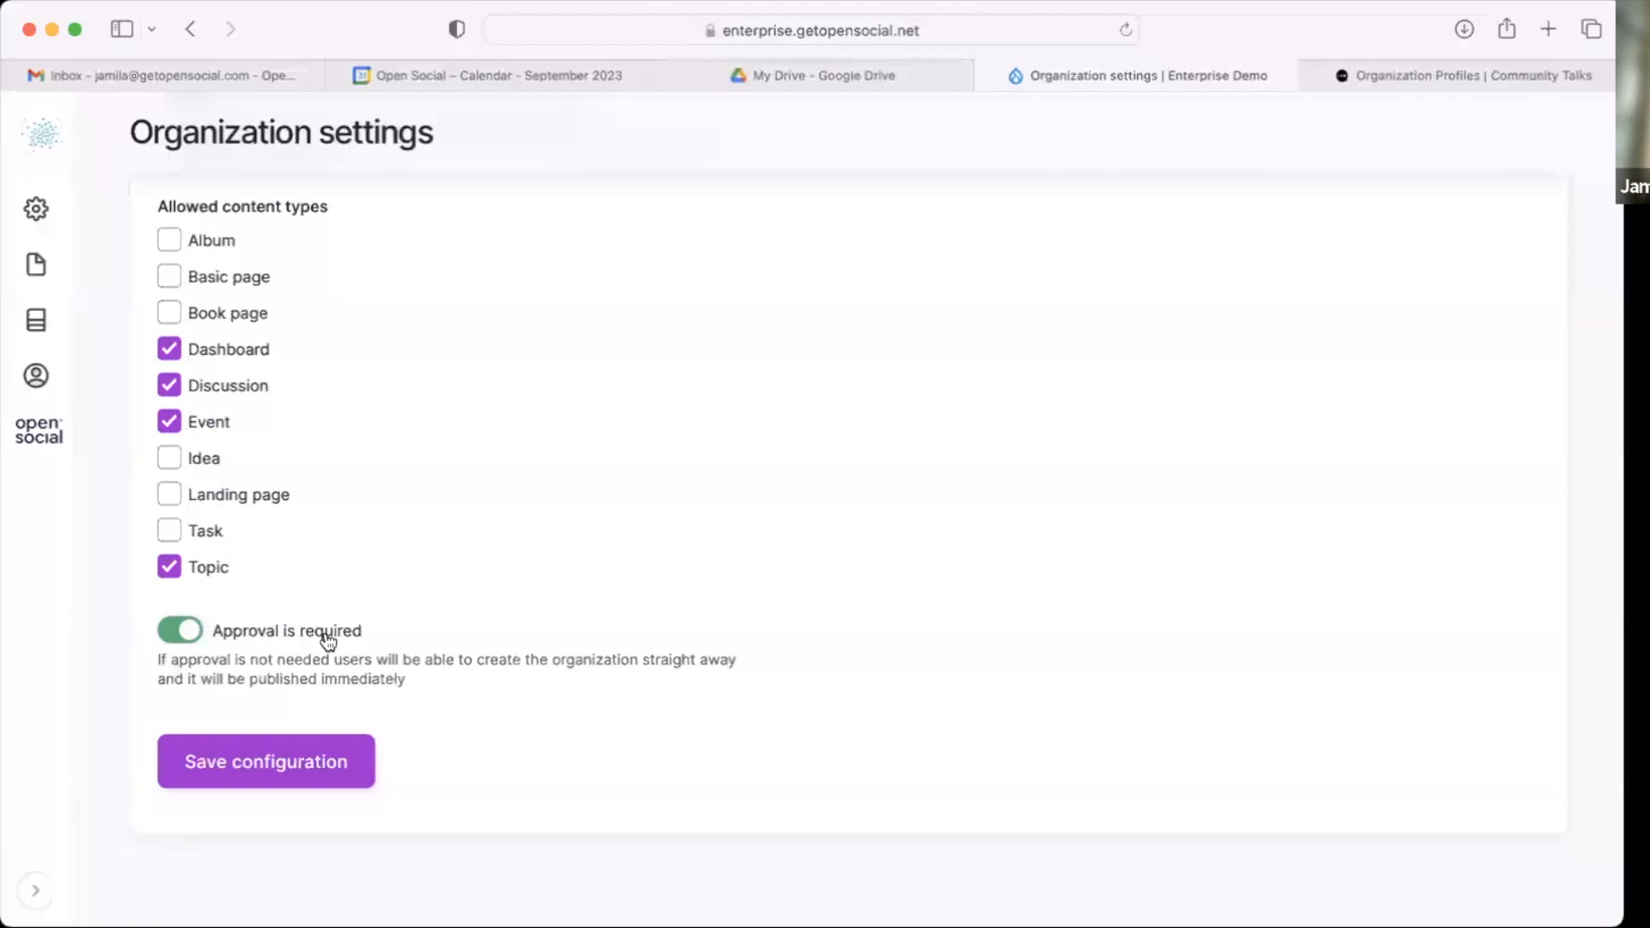
pyautogui.click(293, 744)
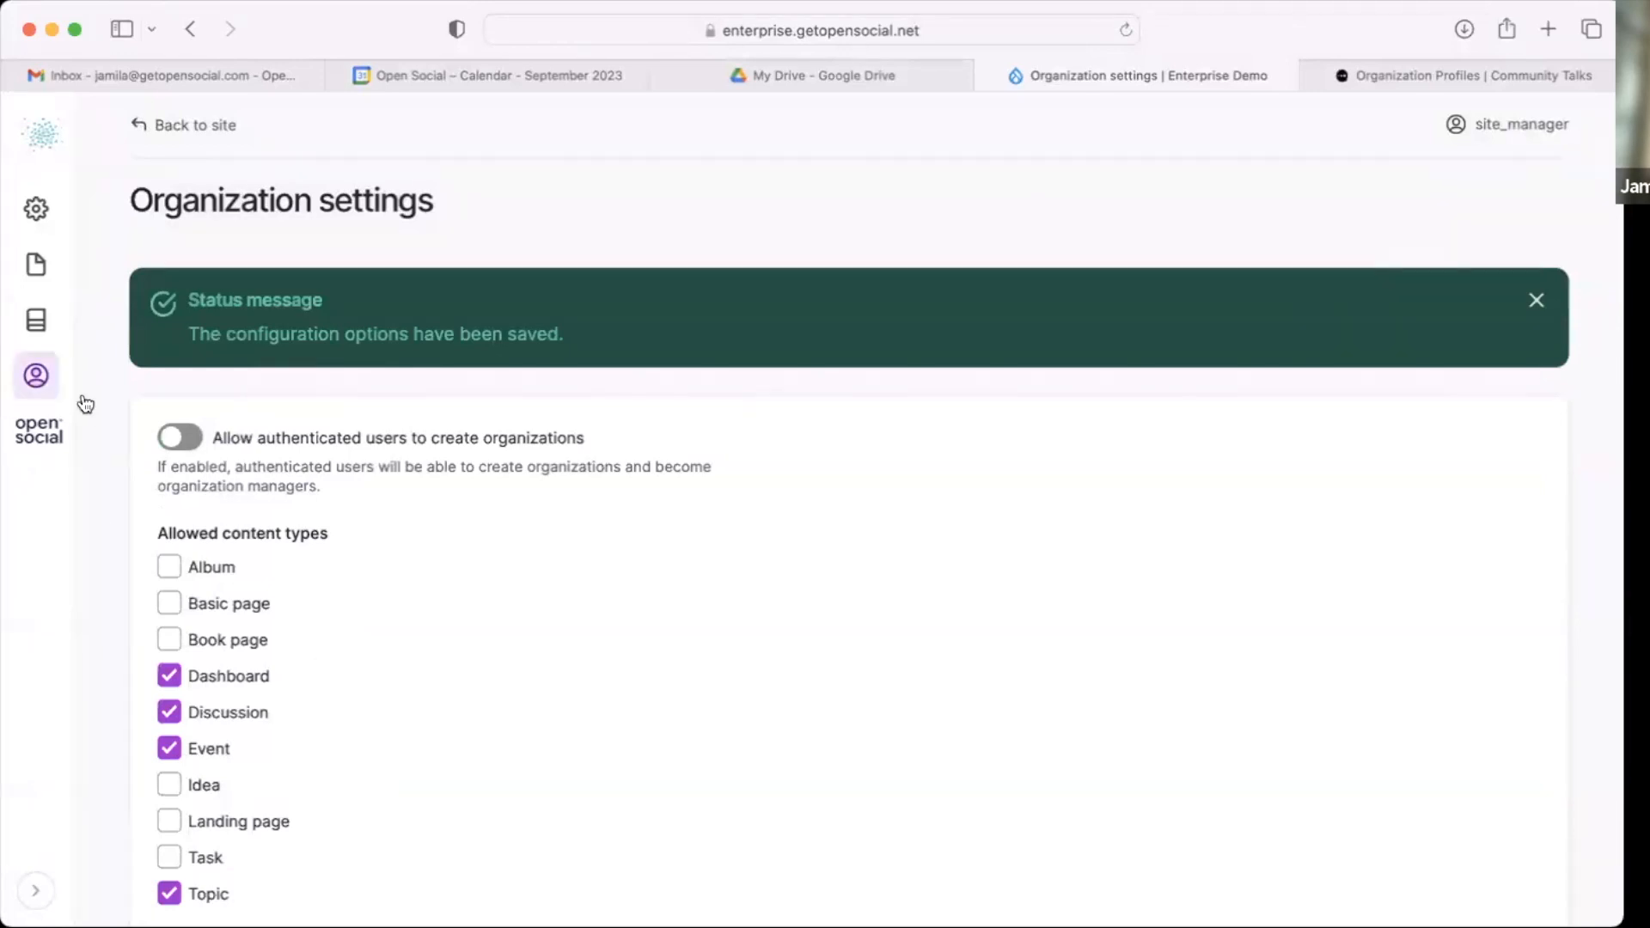
# Step: Add the Organization manager role to one verified user selected in the People list
pyautogui.click(42, 374)
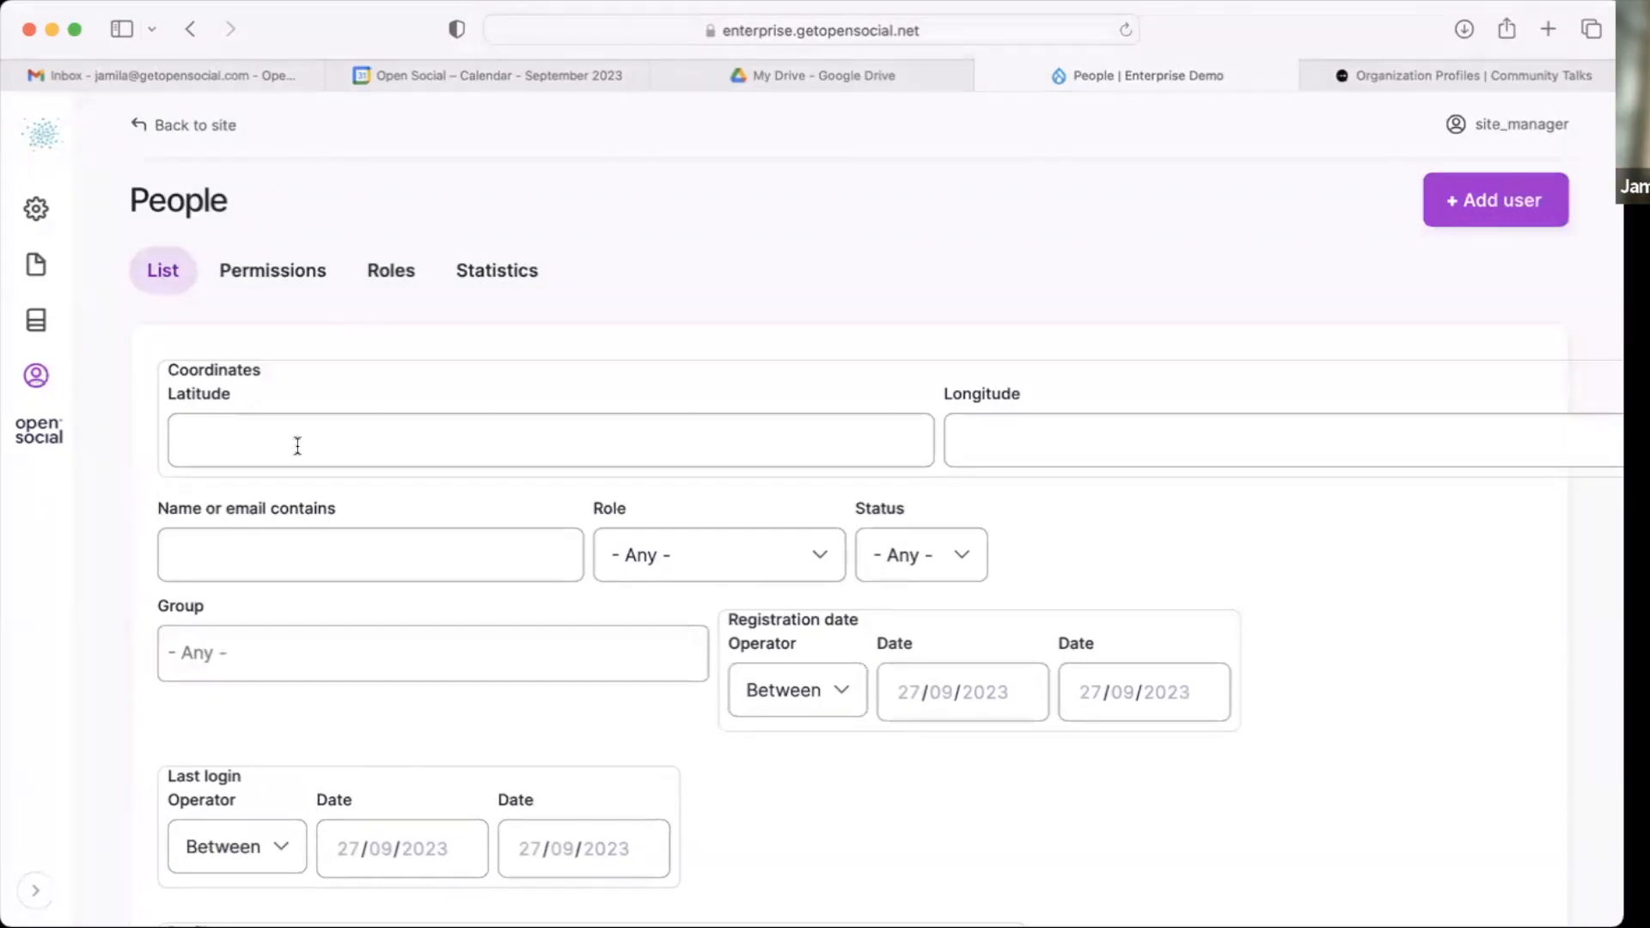
pyautogui.scroll(-15, 298, 445)
pyautogui.scroll(8, 295, 441)
pyautogui.scroll(-14, 215, 399)
pyautogui.scroll(5, 214, 396)
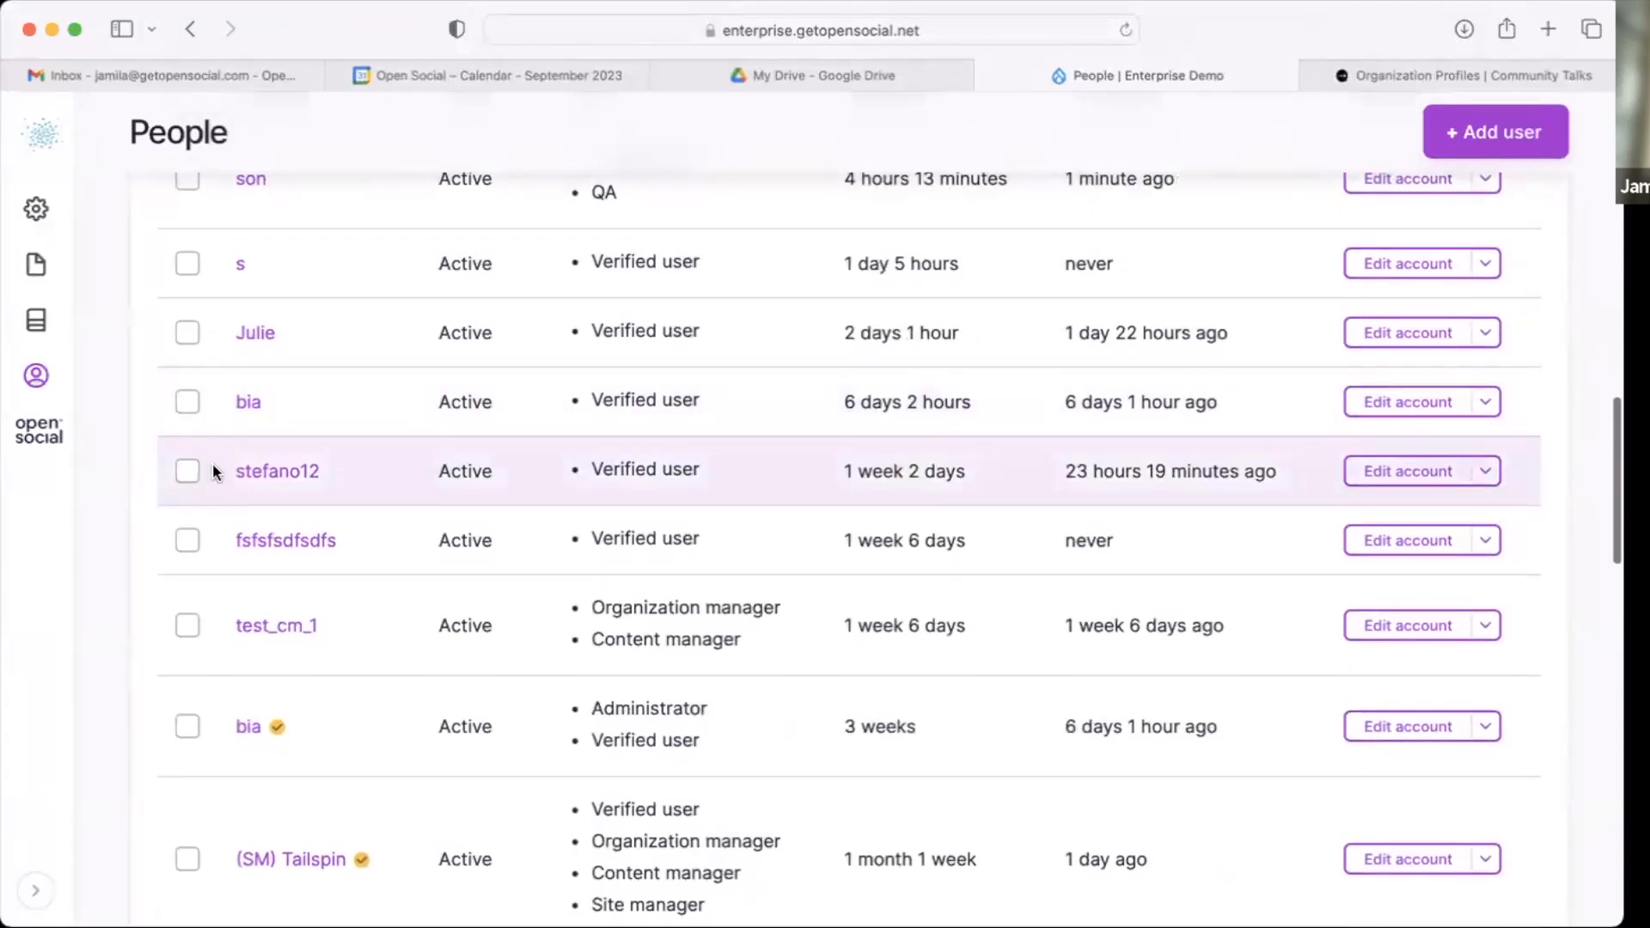
pyautogui.click(189, 471)
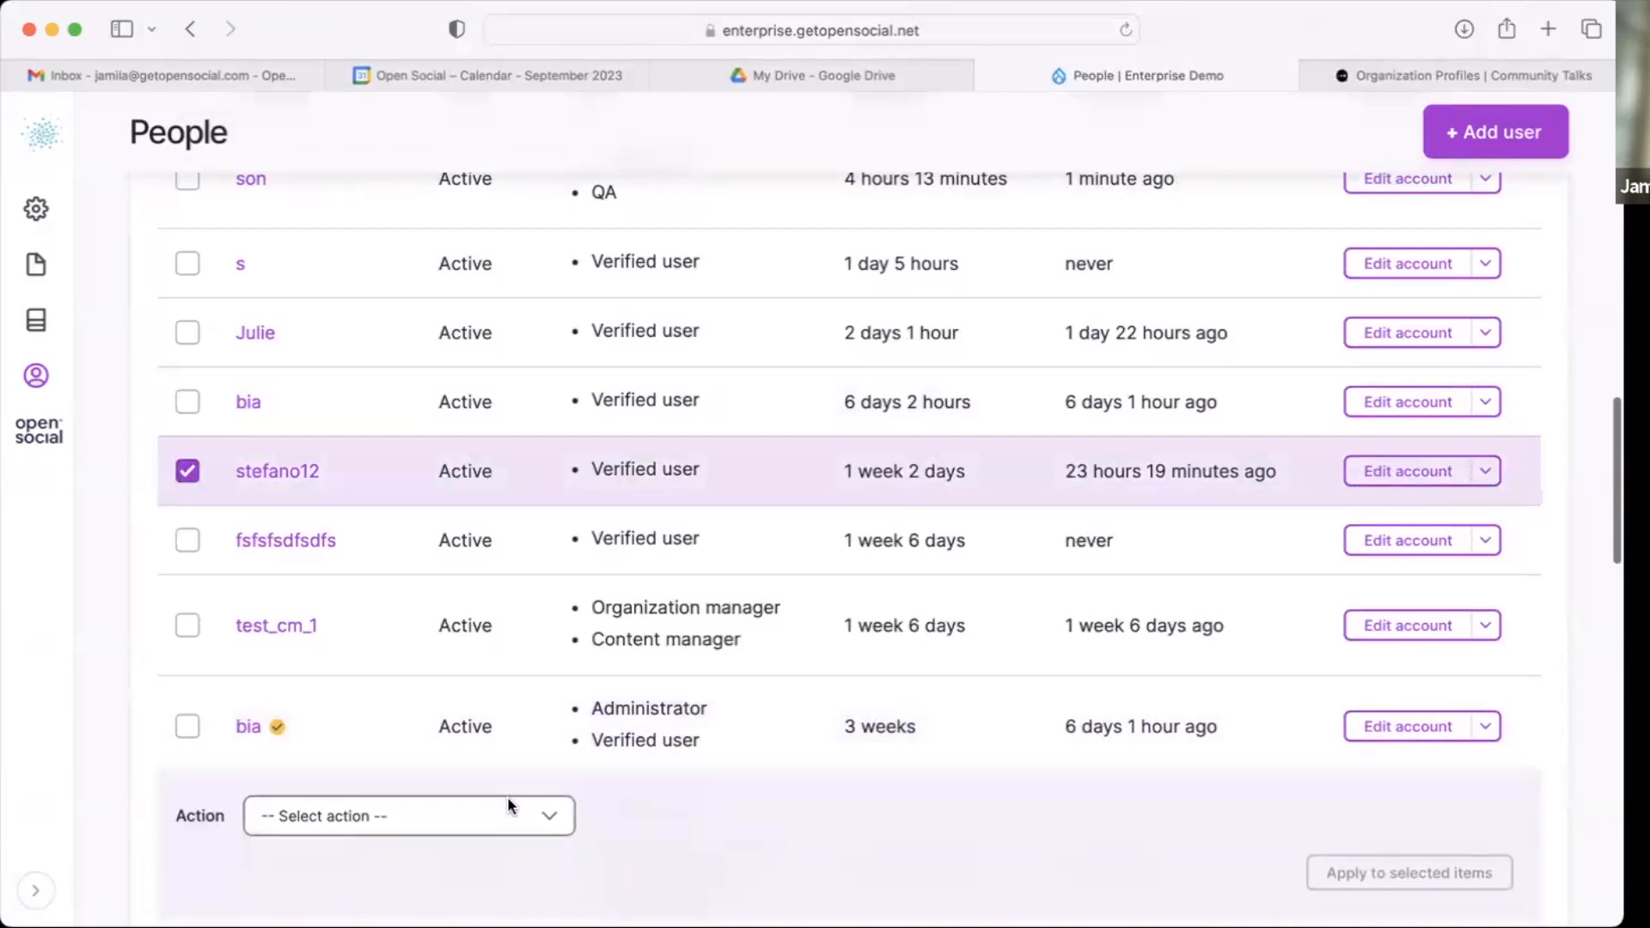
pyautogui.click(511, 799)
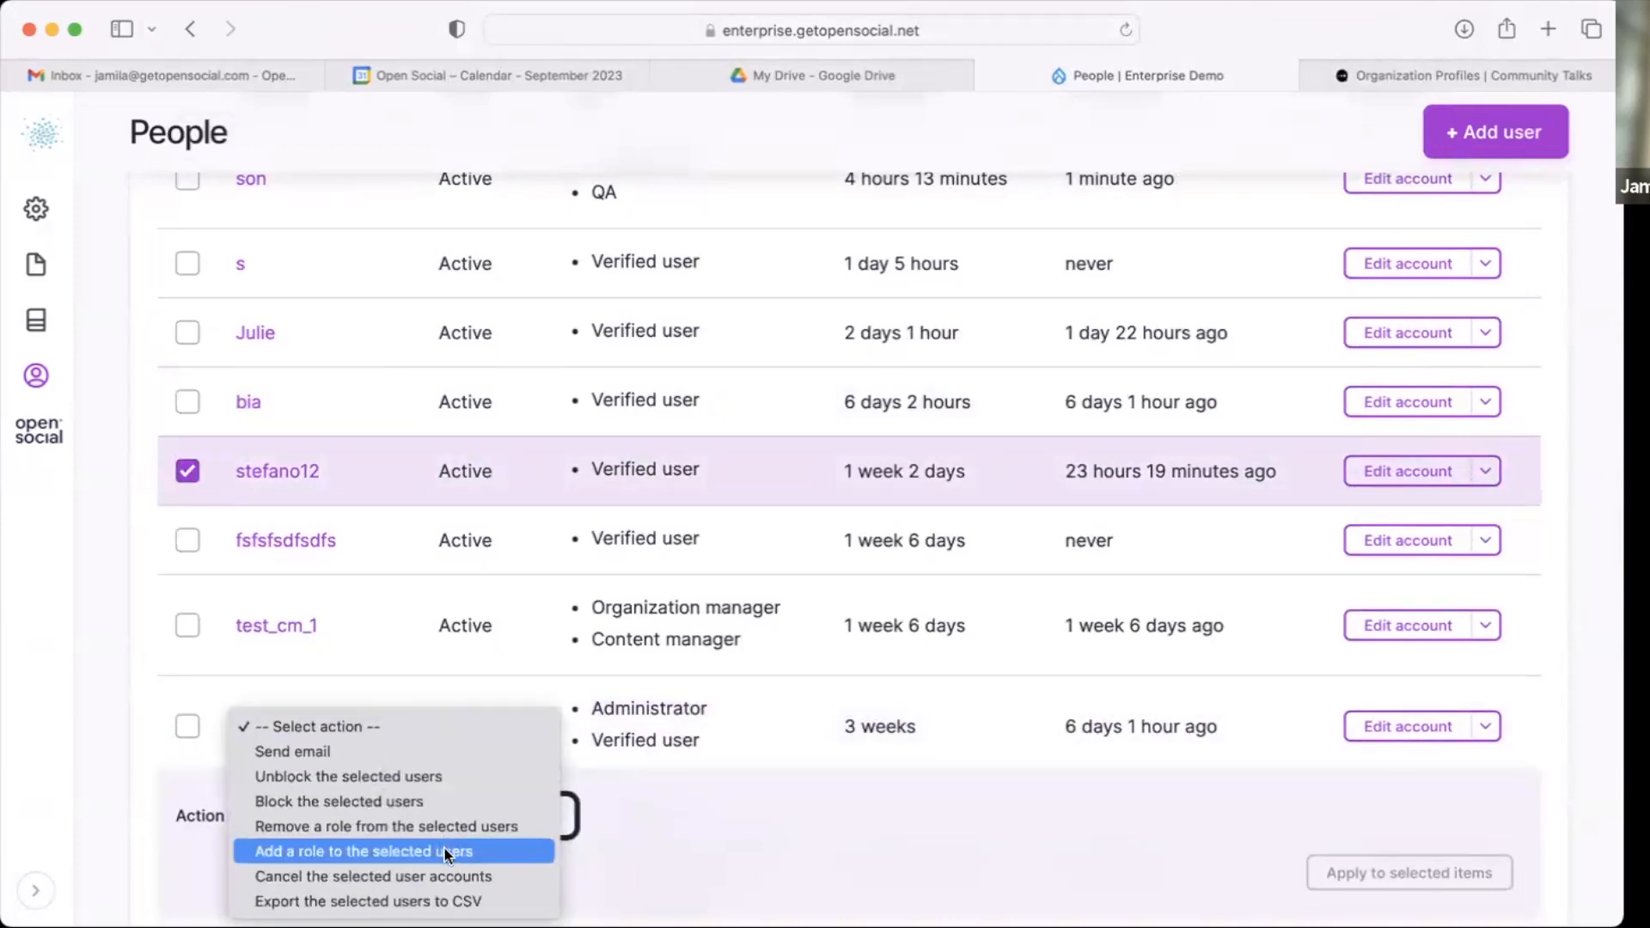
pyautogui.click(446, 852)
pyautogui.click(1422, 875)
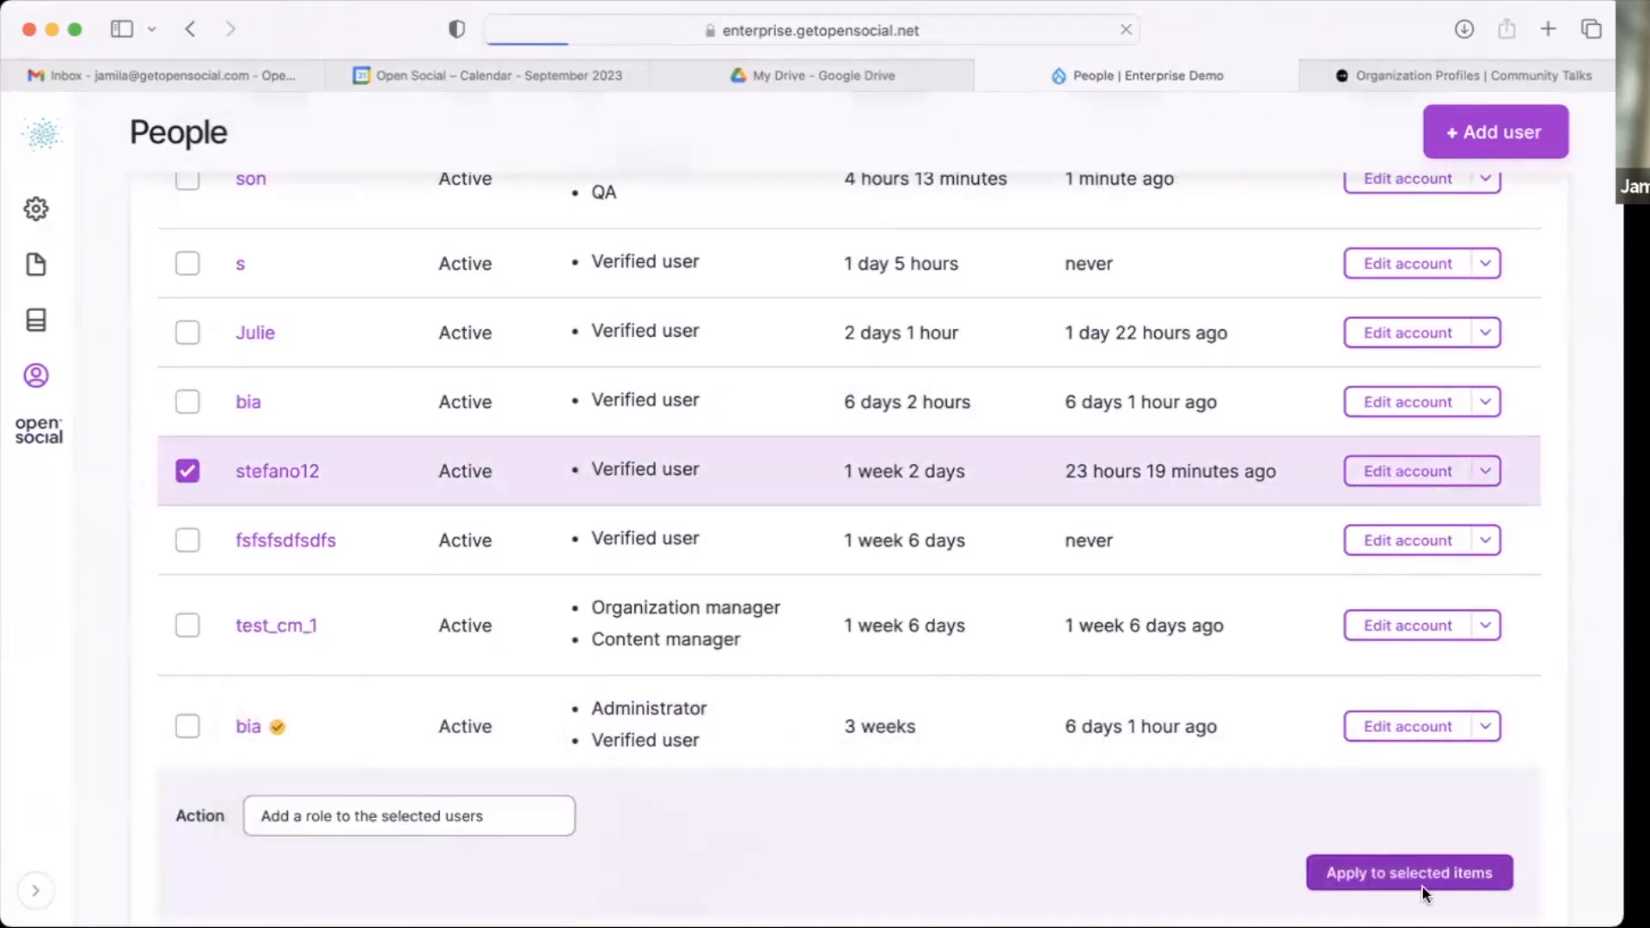
pyautogui.click(168, 475)
pyautogui.click(228, 711)
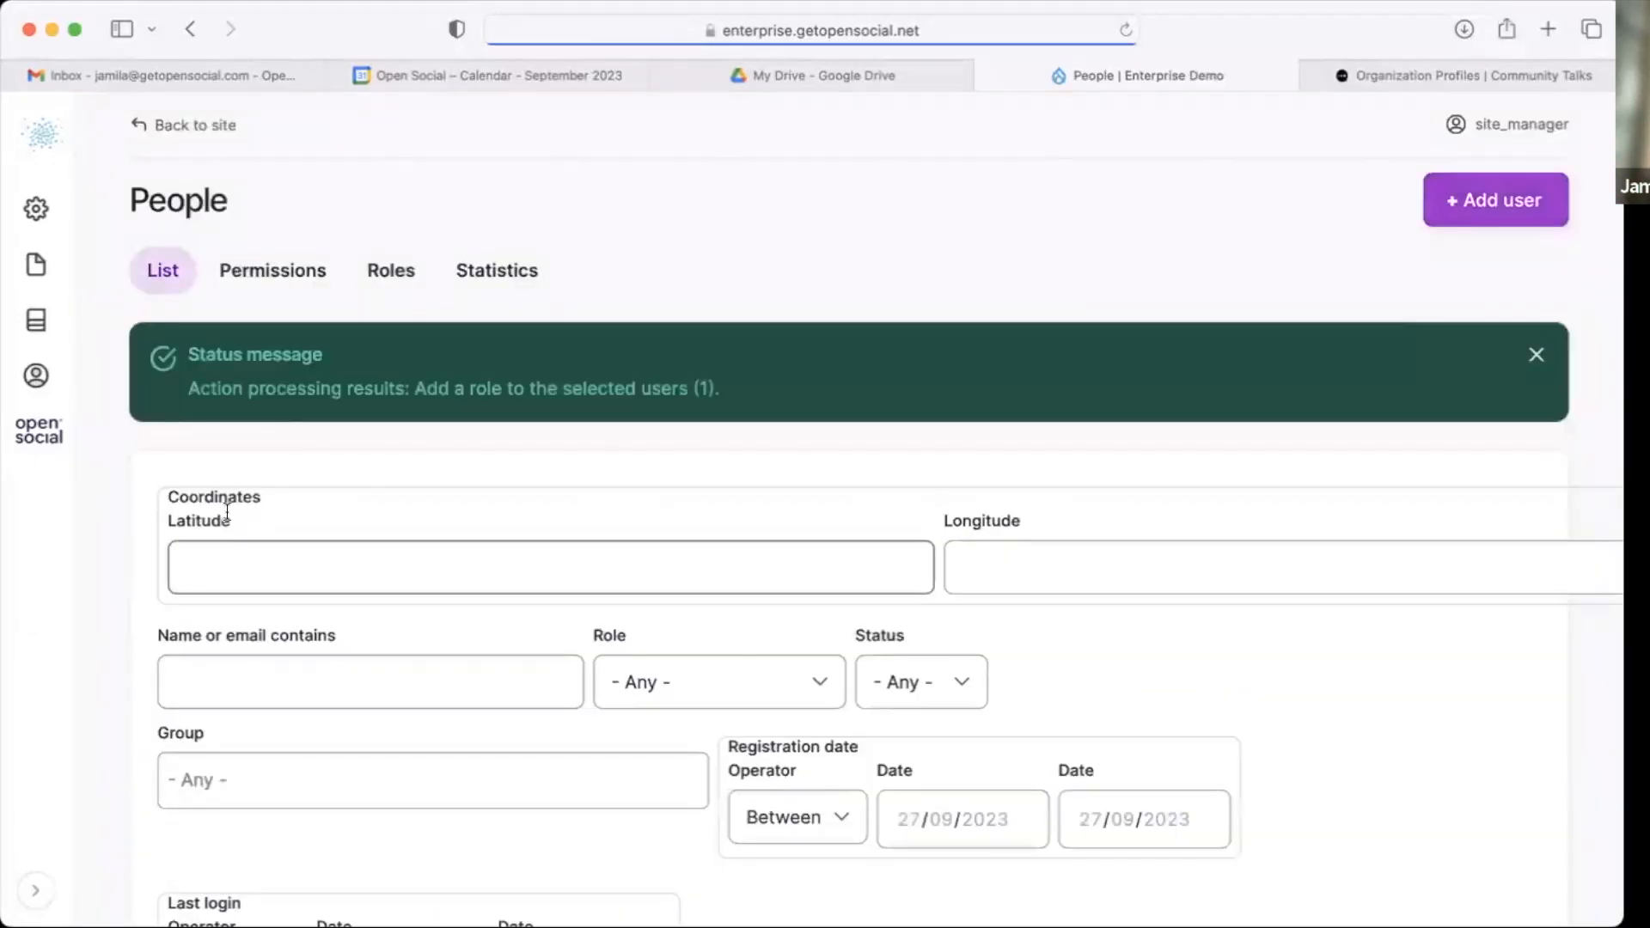
pyautogui.scroll(-15, 227, 513)
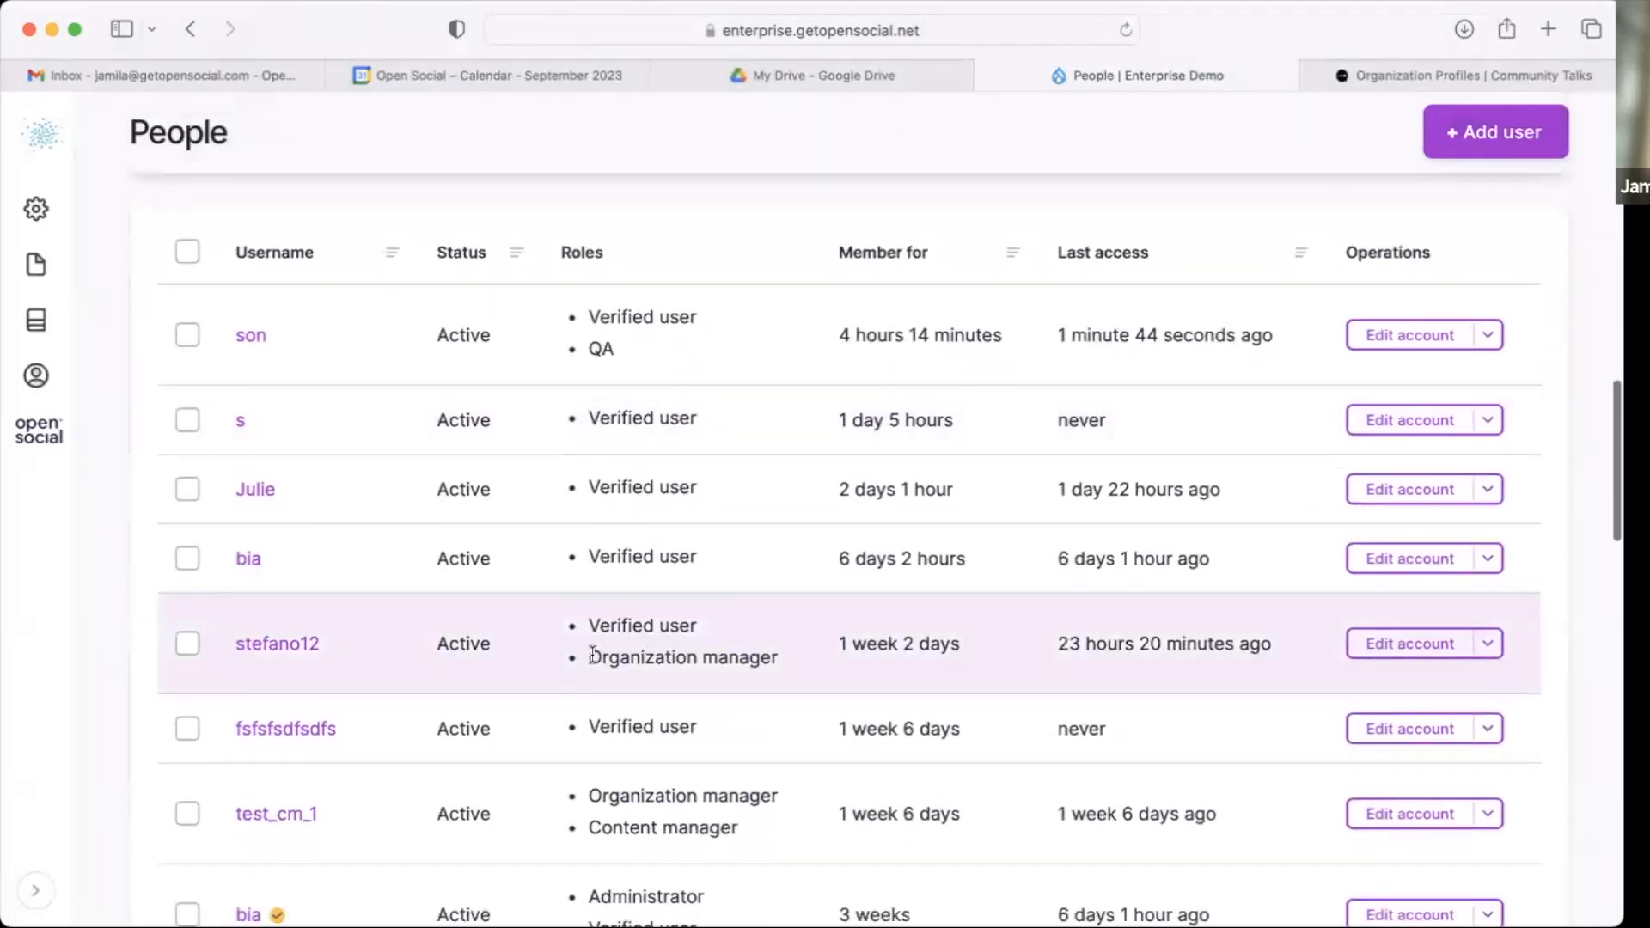
pyautogui.moveTo(589, 658); pyautogui.dragTo(806, 672)
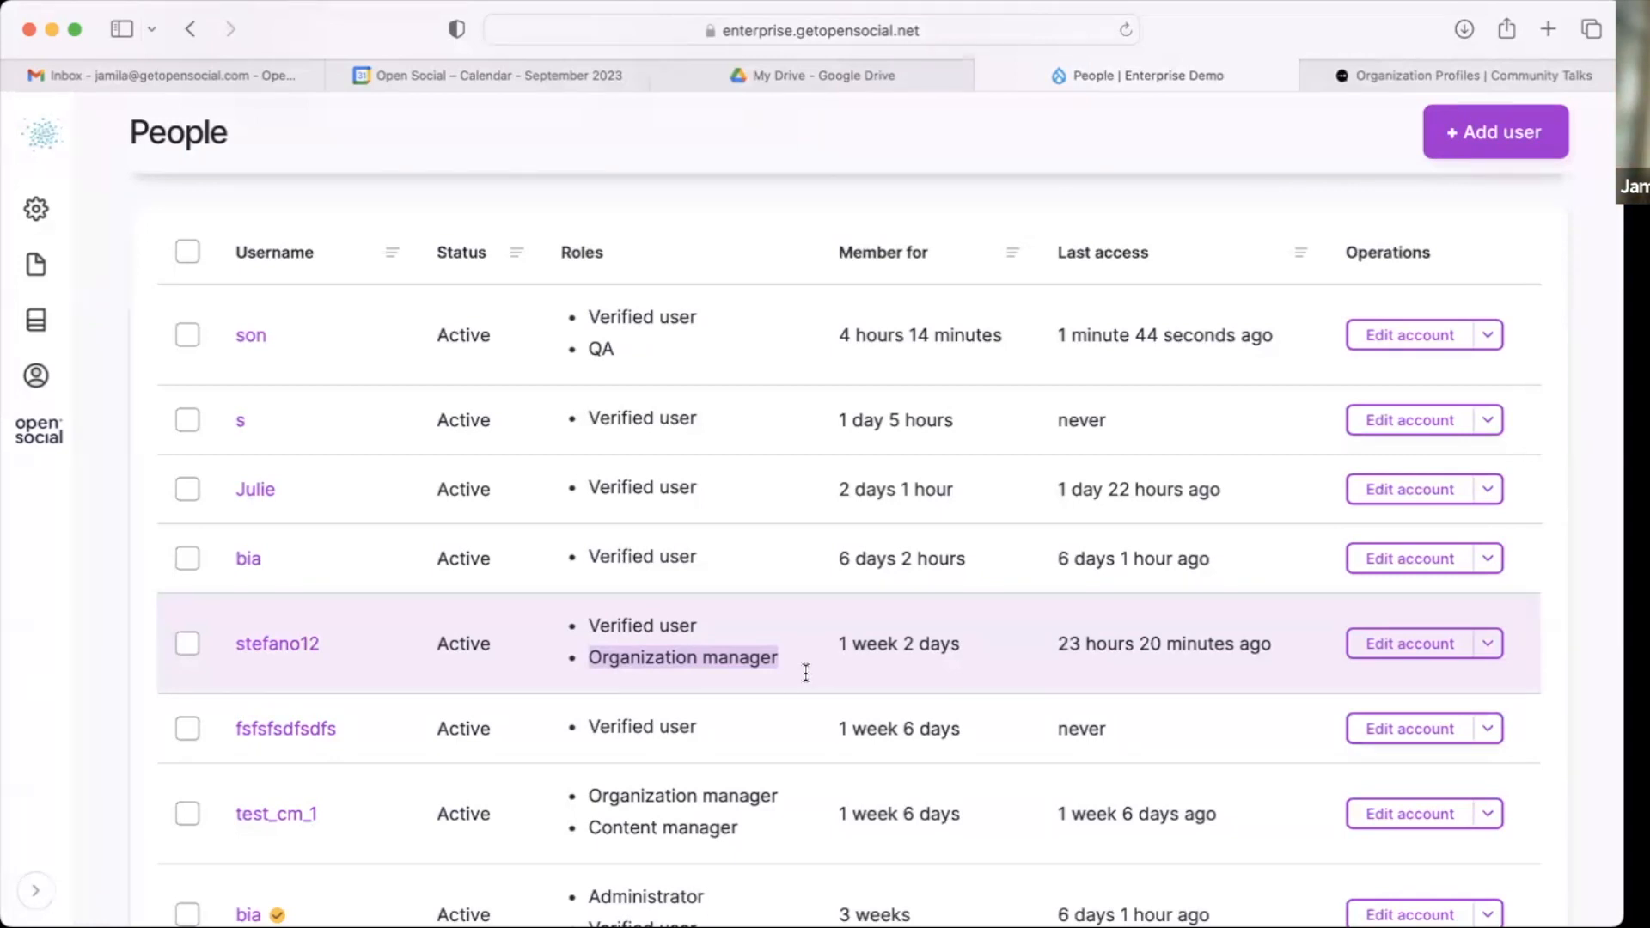
# Step: Open the Organizations overview under Content to review approved and requested organizations
pyautogui.click(36, 208)
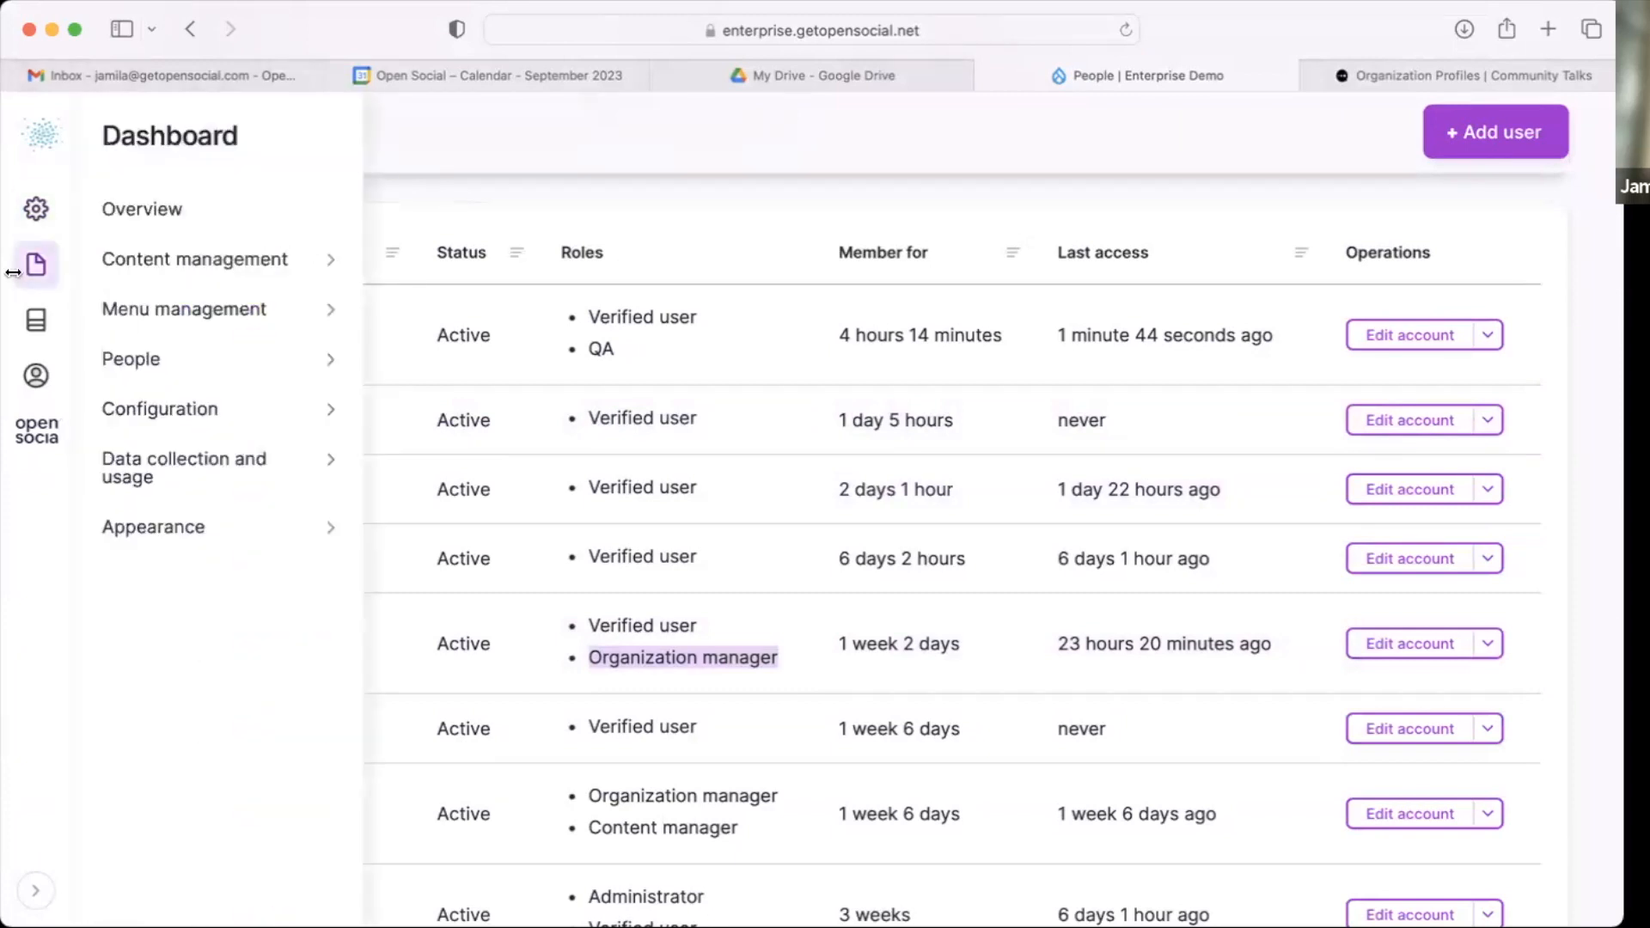
pyautogui.moveTo(36, 264)
pyautogui.click(146, 557)
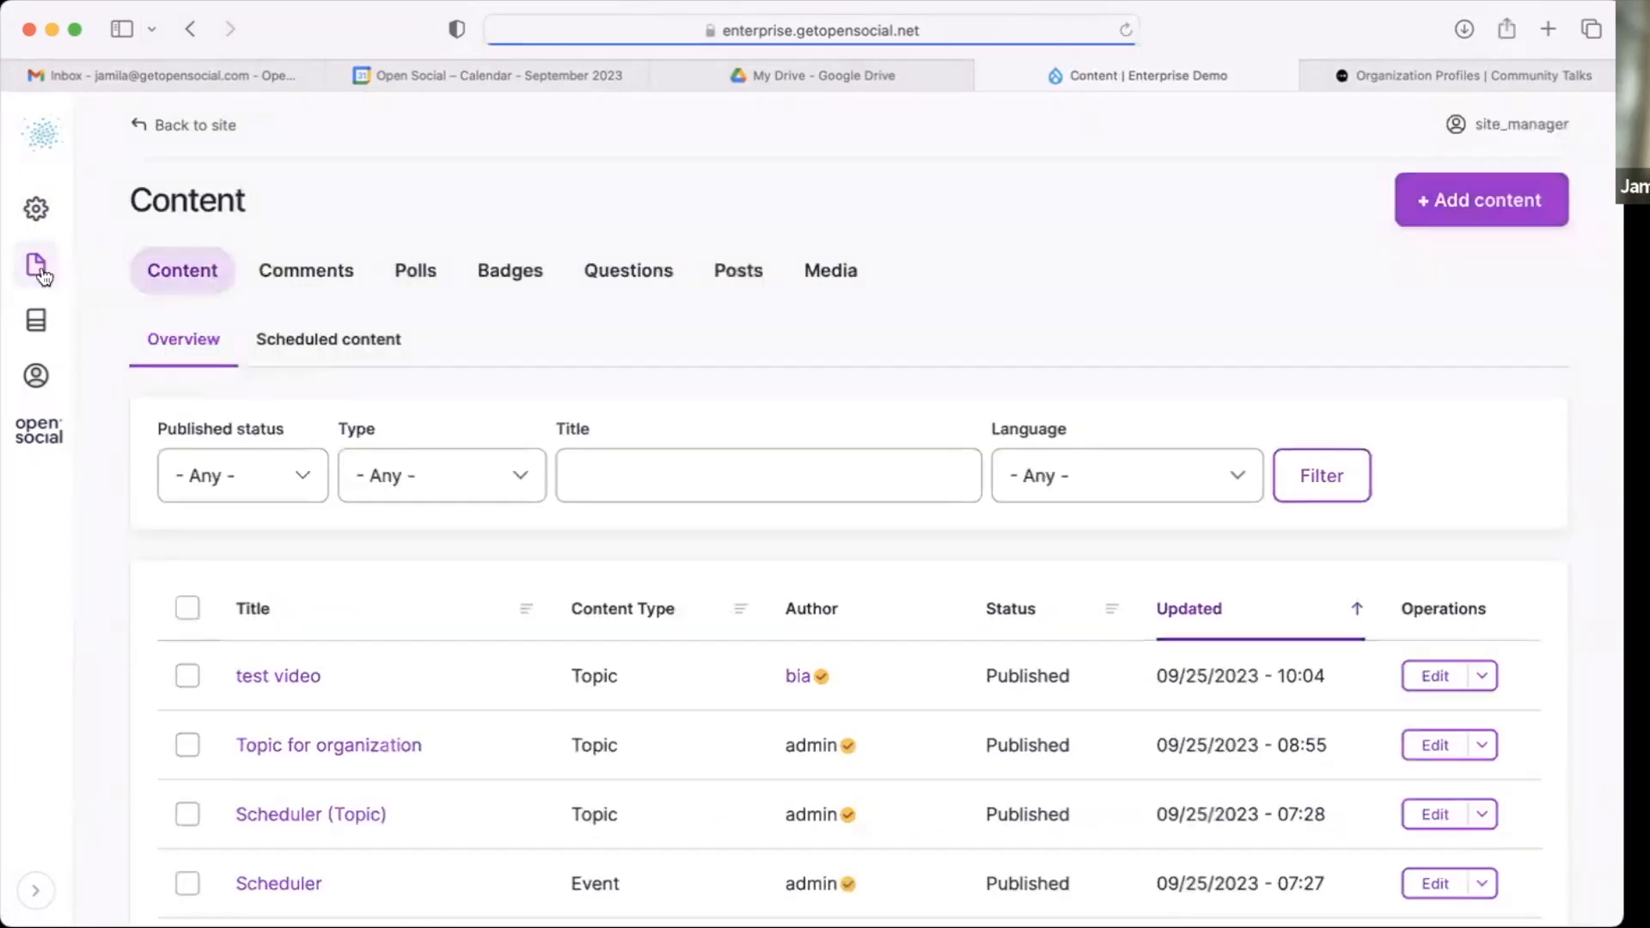
pyautogui.moveTo(36, 264)
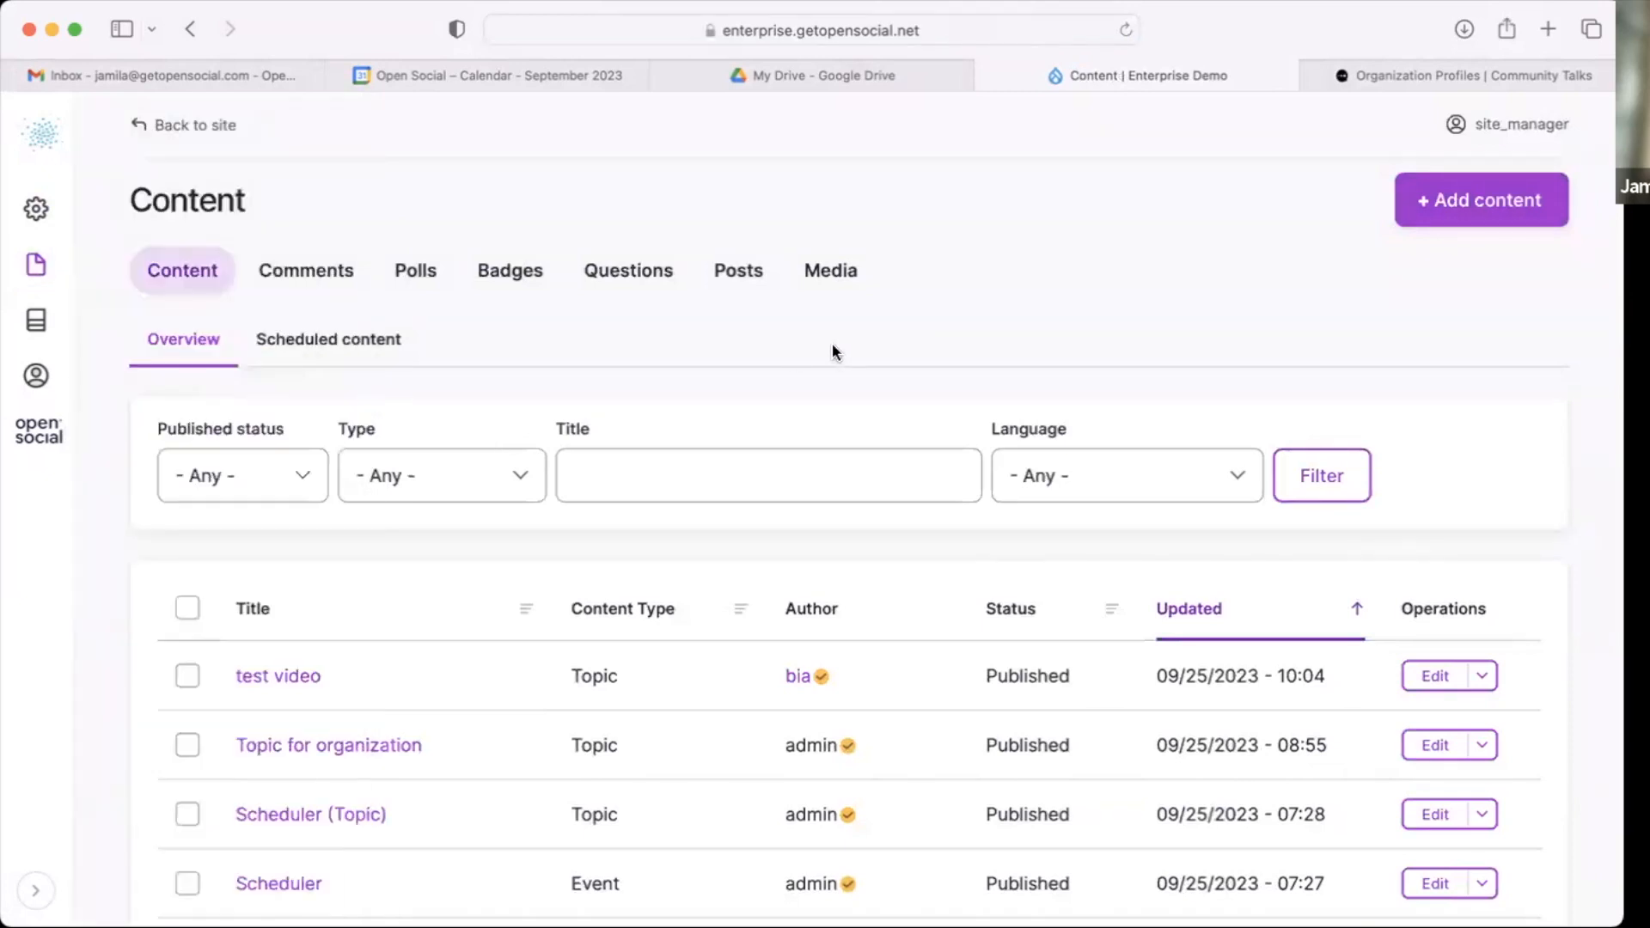
pyautogui.moveTo(44, 328)
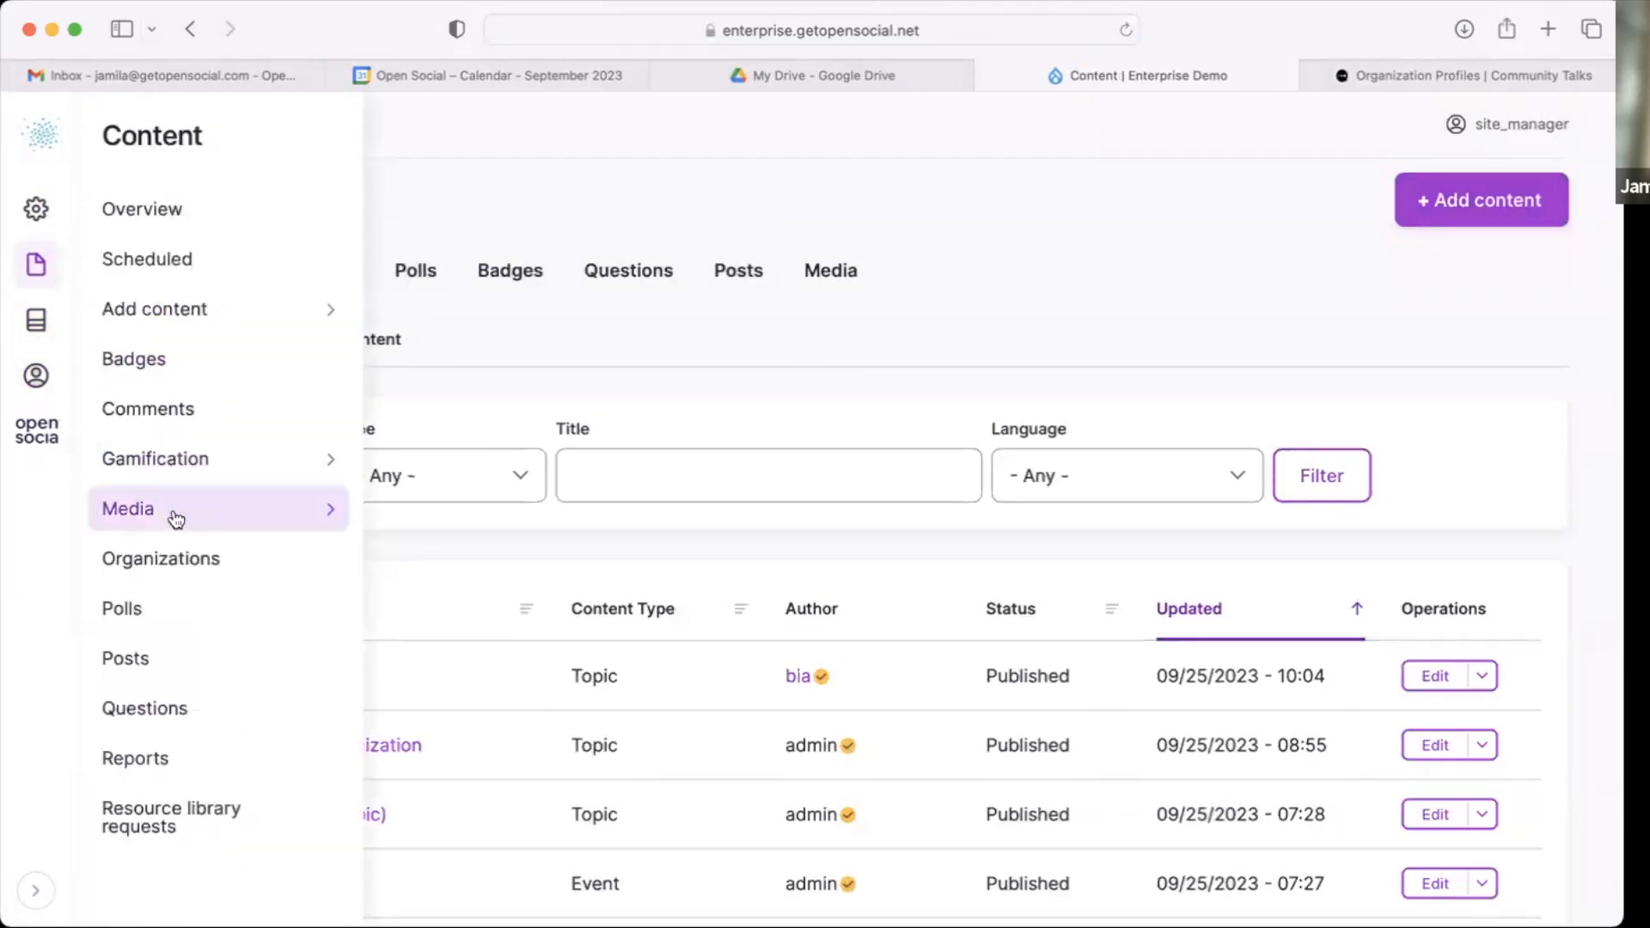
pyautogui.click(162, 556)
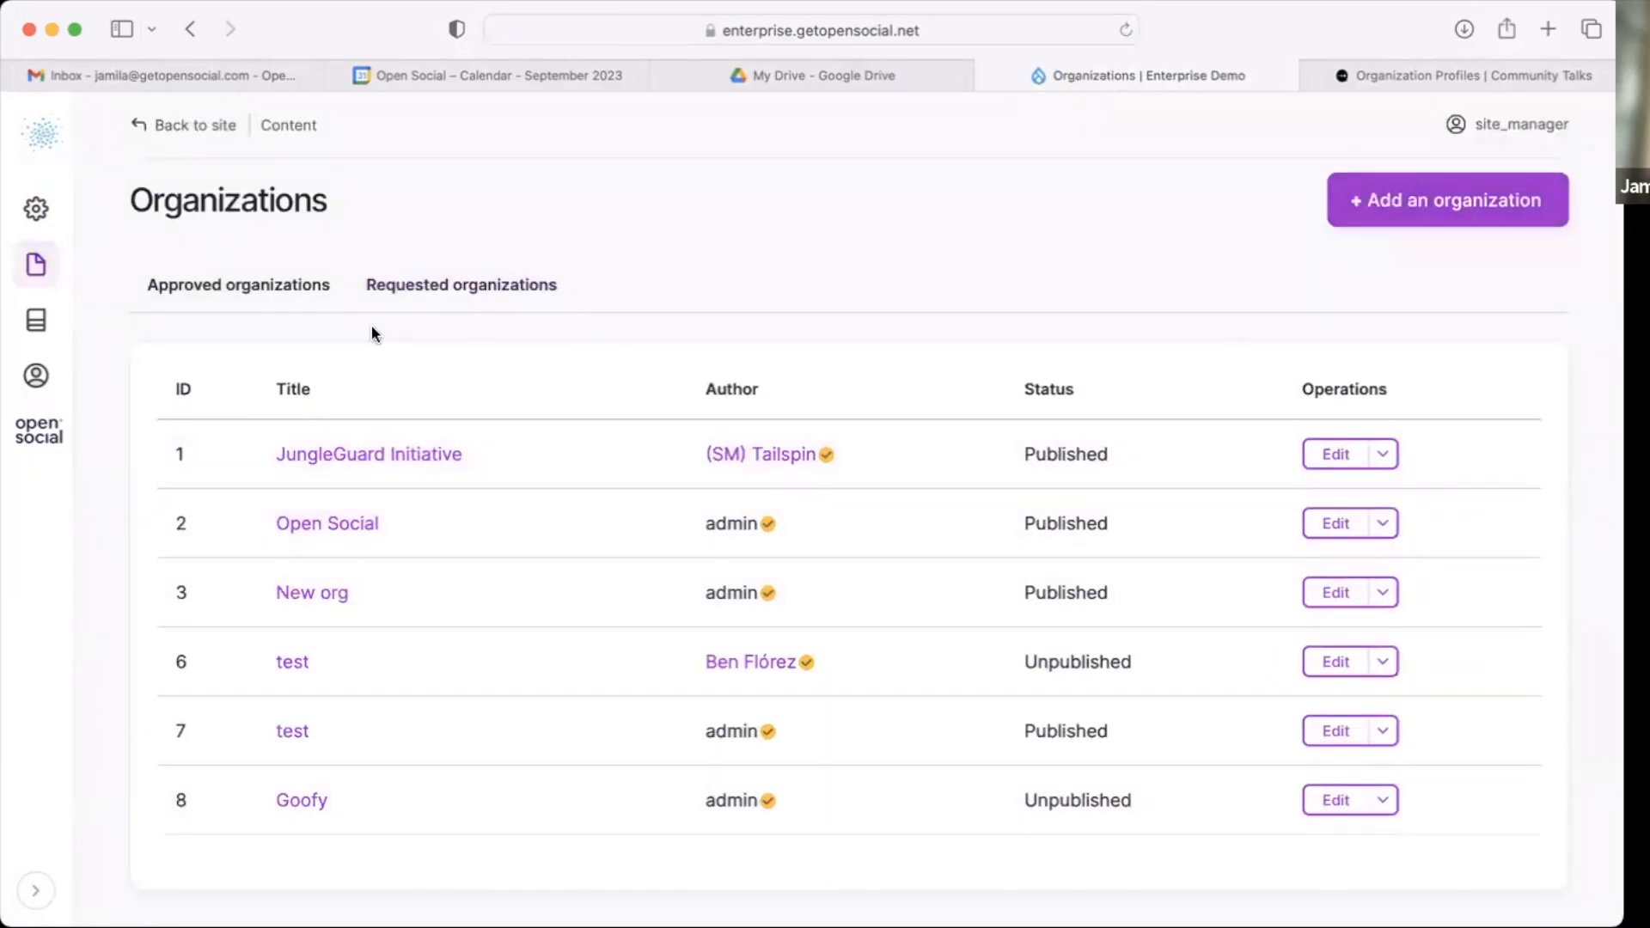
pyautogui.scroll(-1, 372, 331)
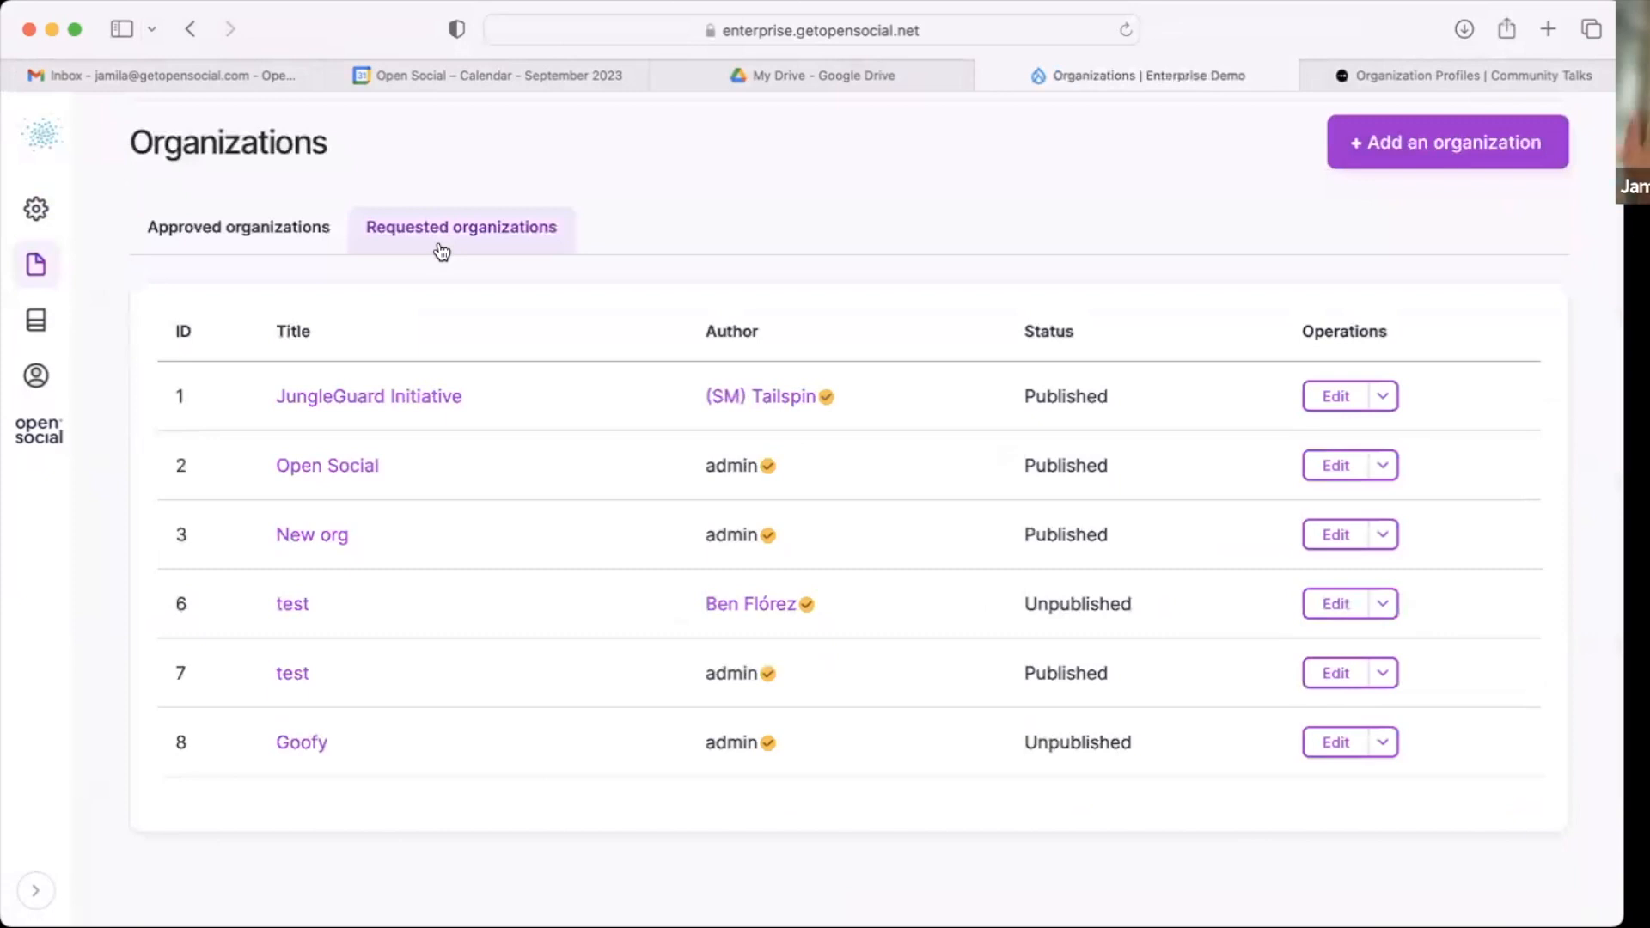
# Step: Review the requested and the approved organization lists
pyautogui.click(441, 241)
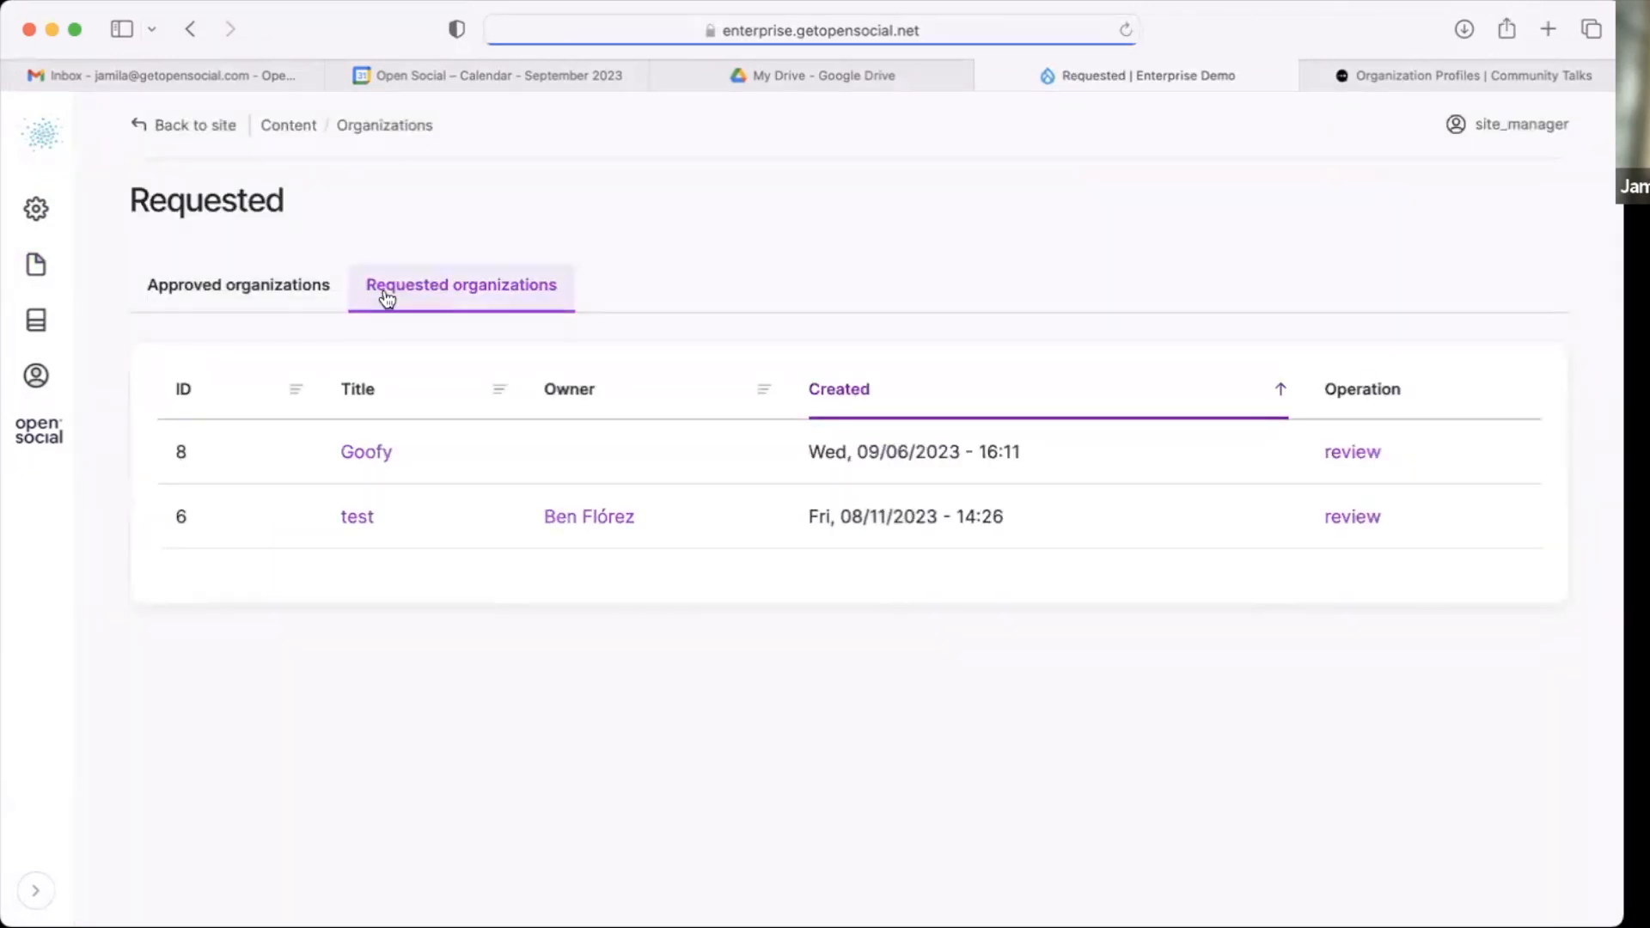
pyautogui.click(265, 288)
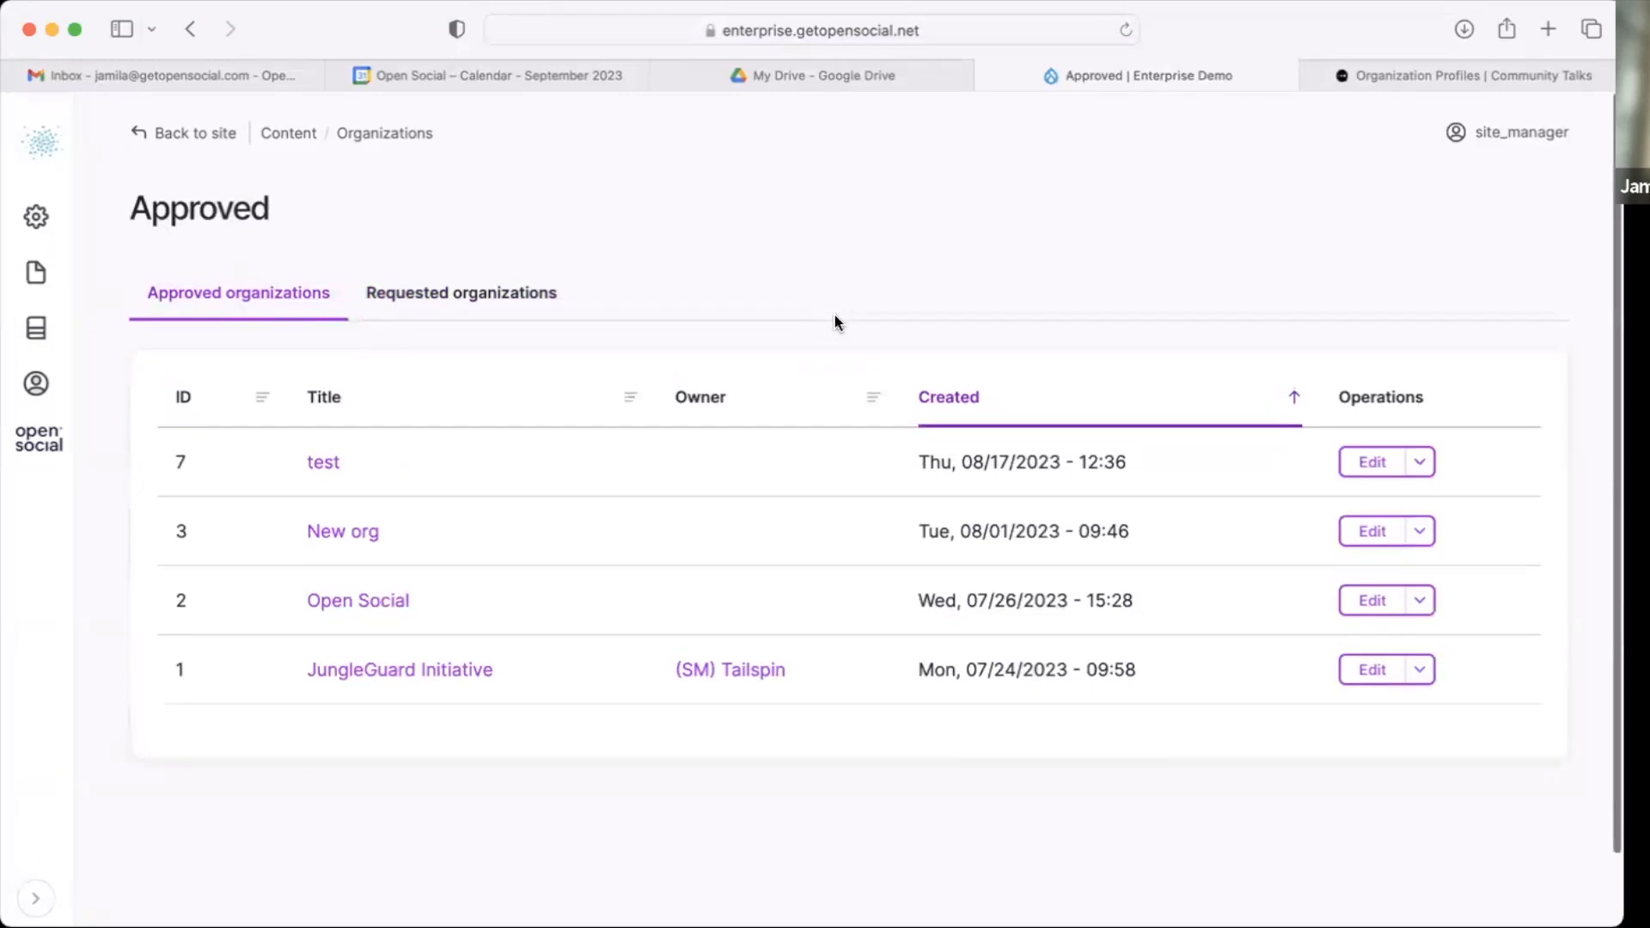
pyautogui.scroll(-1, 1369, 317)
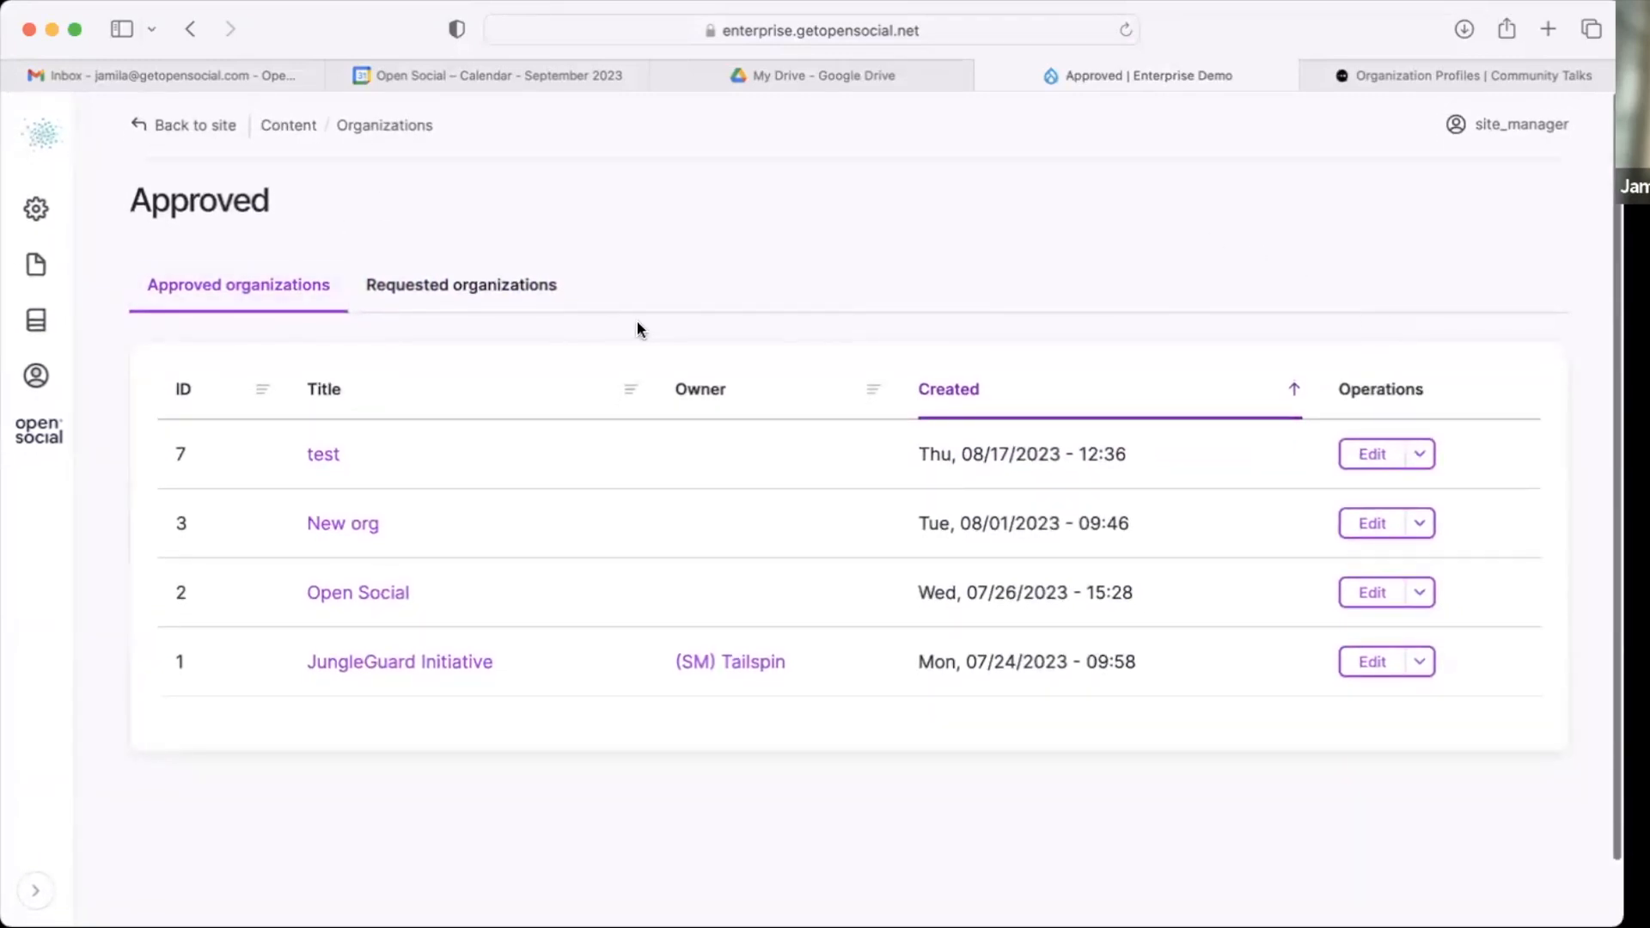
# Step: Open the Organizations page, start adding a new organization, and set its title to GP Berlin
pyautogui.moveTo(45, 259)
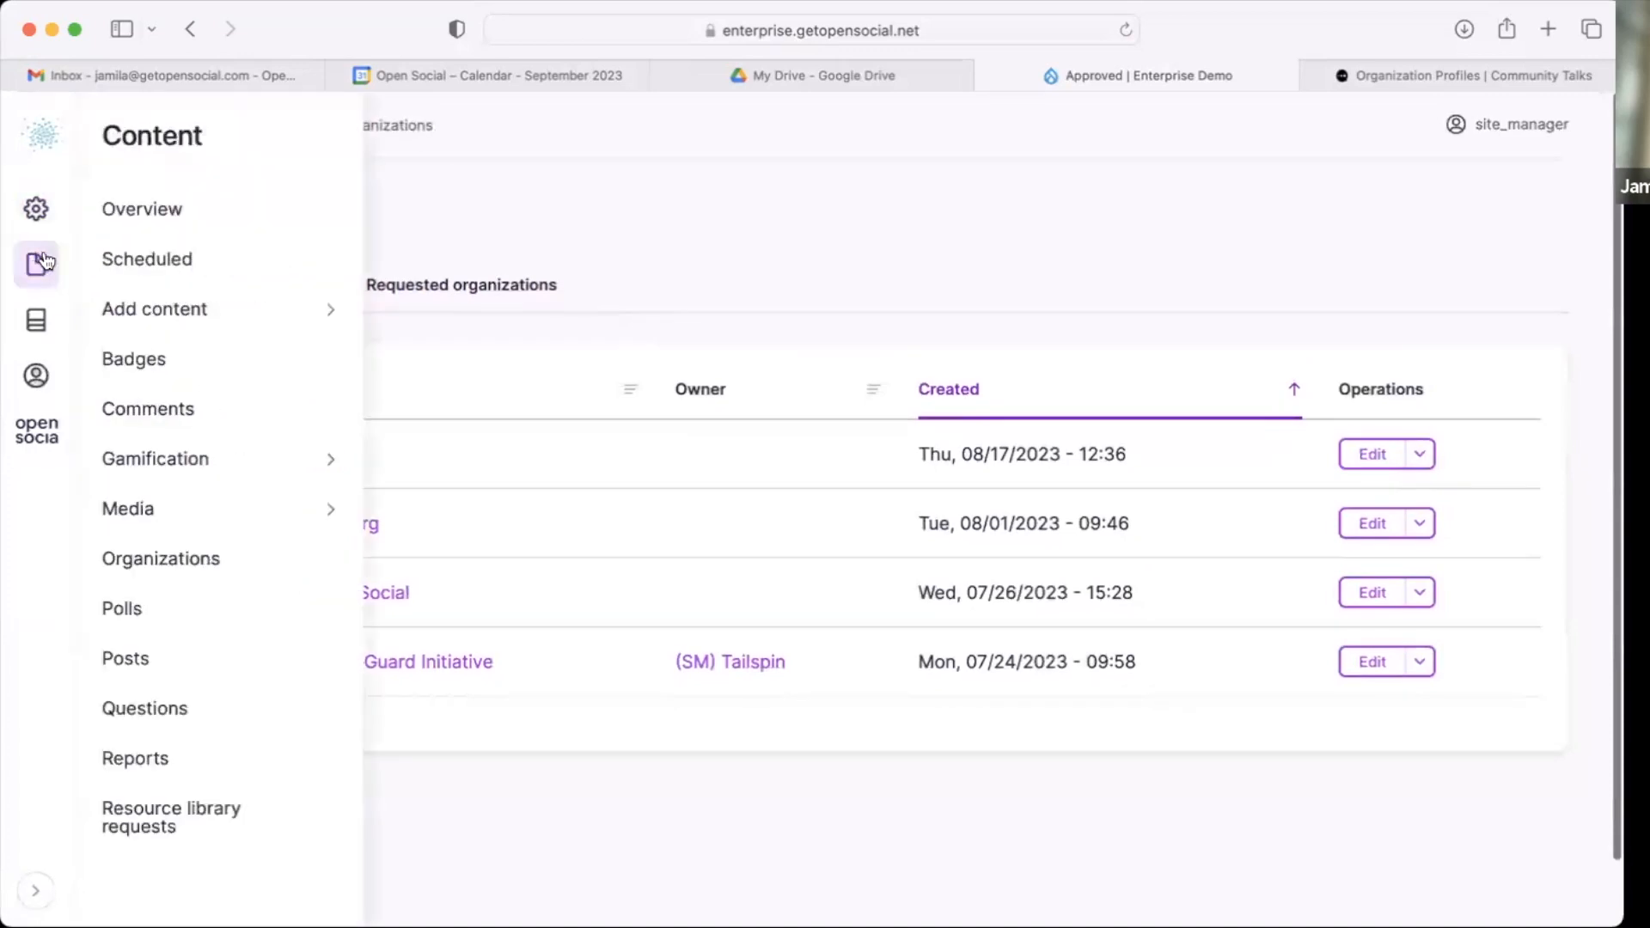
pyautogui.click(175, 561)
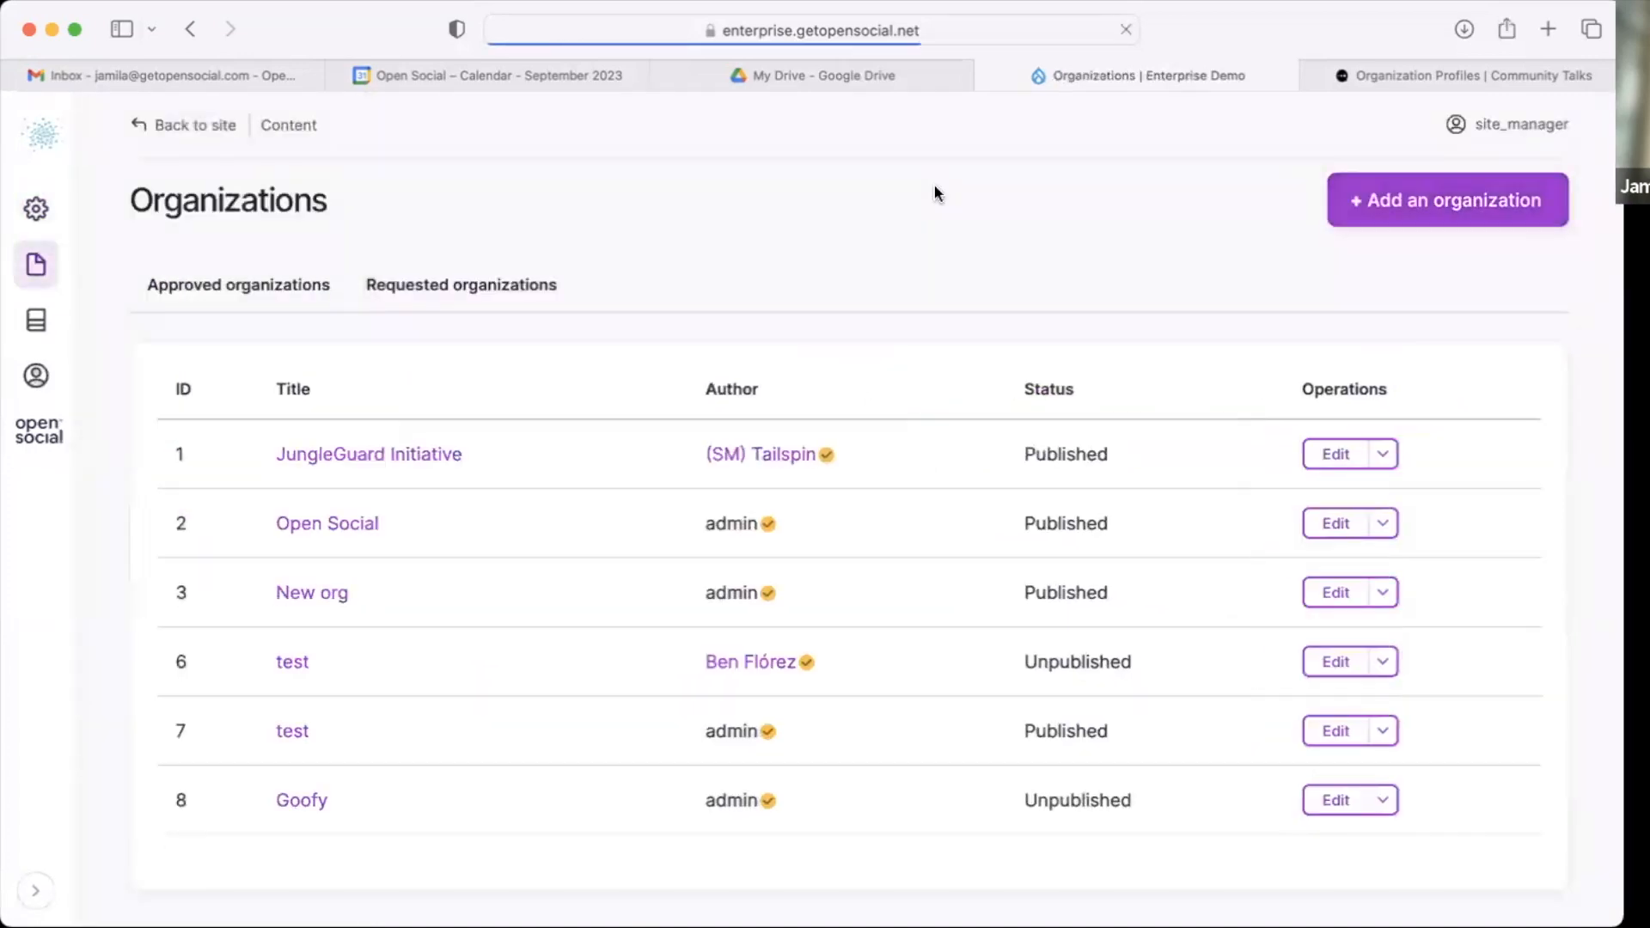
pyautogui.click(1377, 199)
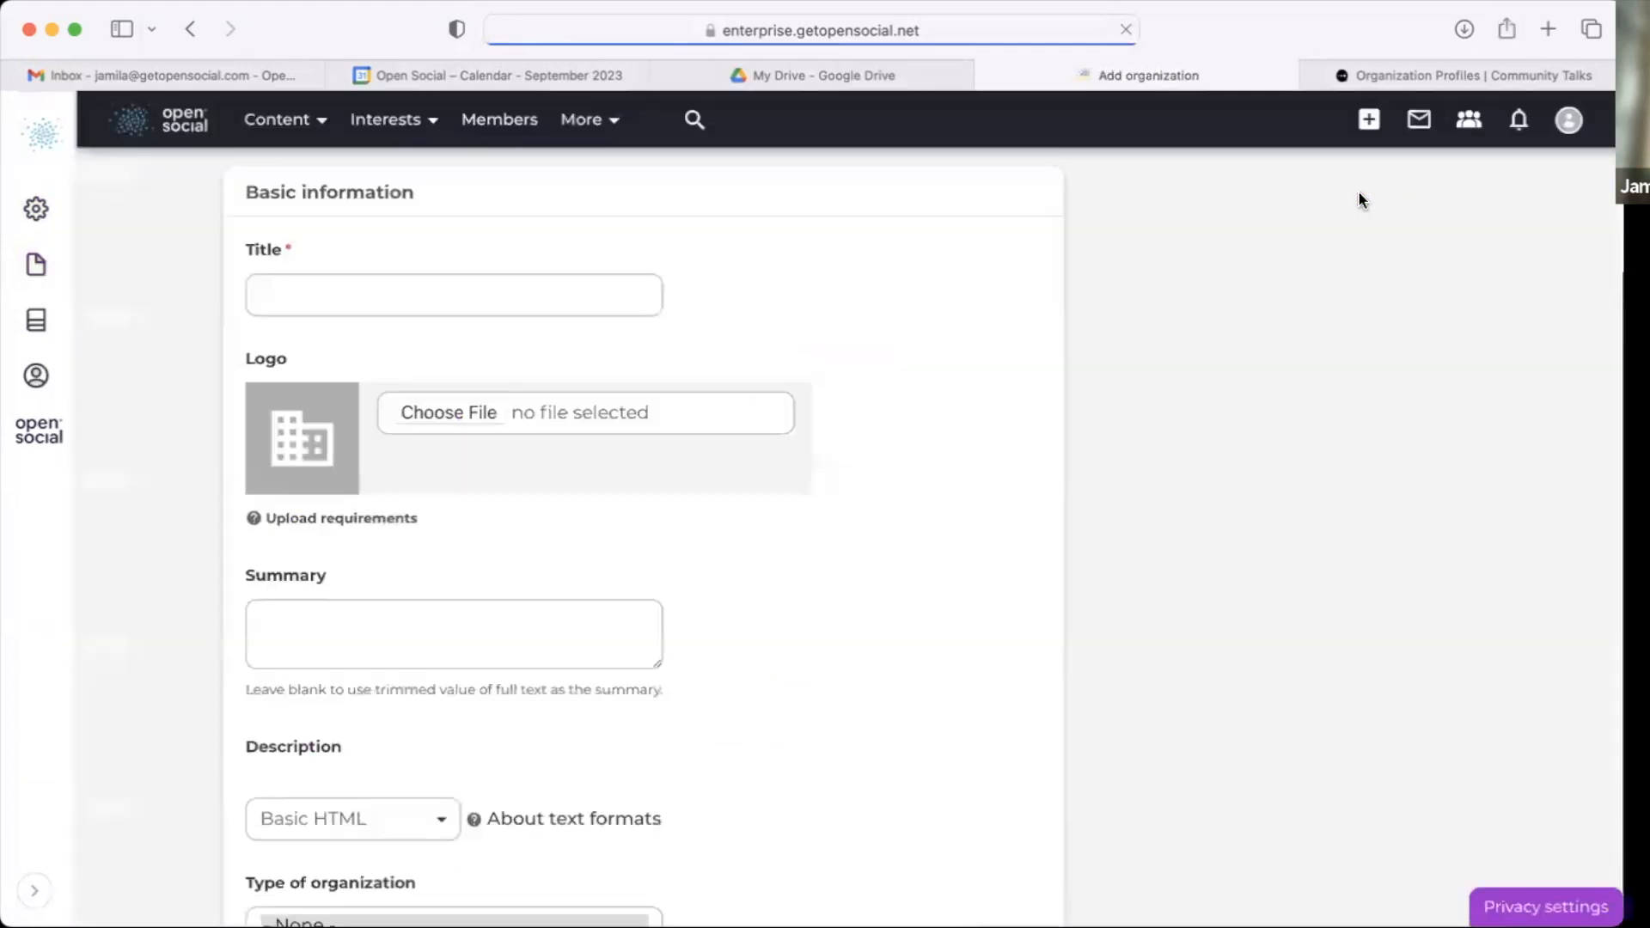
pyautogui.click(576, 296)
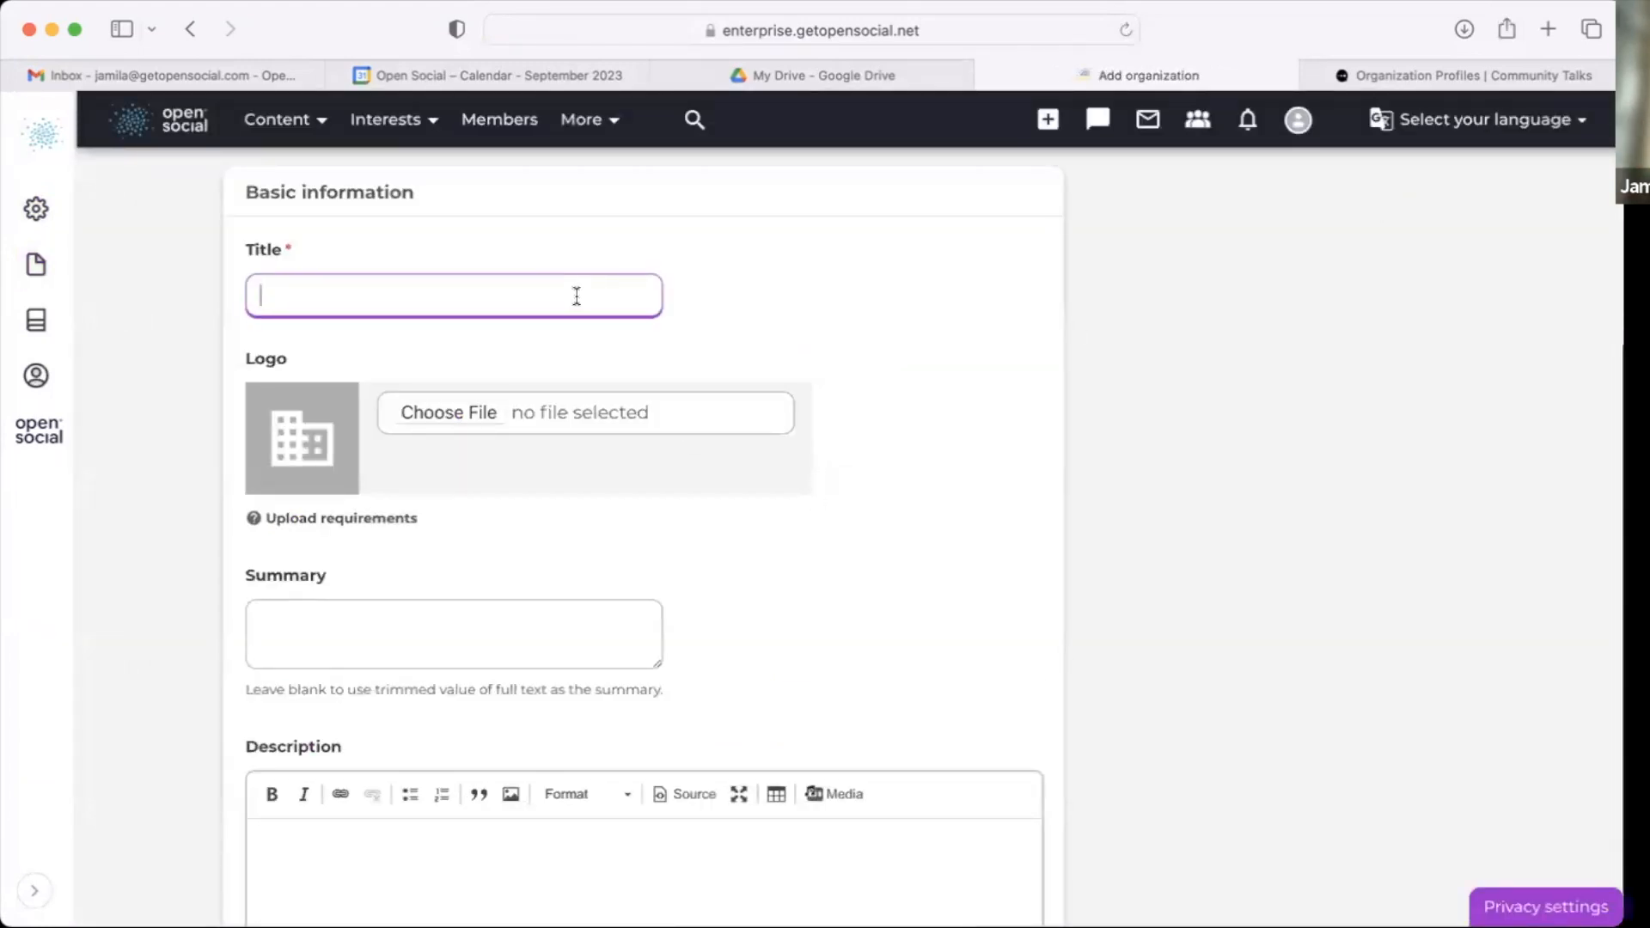
pyautogui.write('GP Berlin')
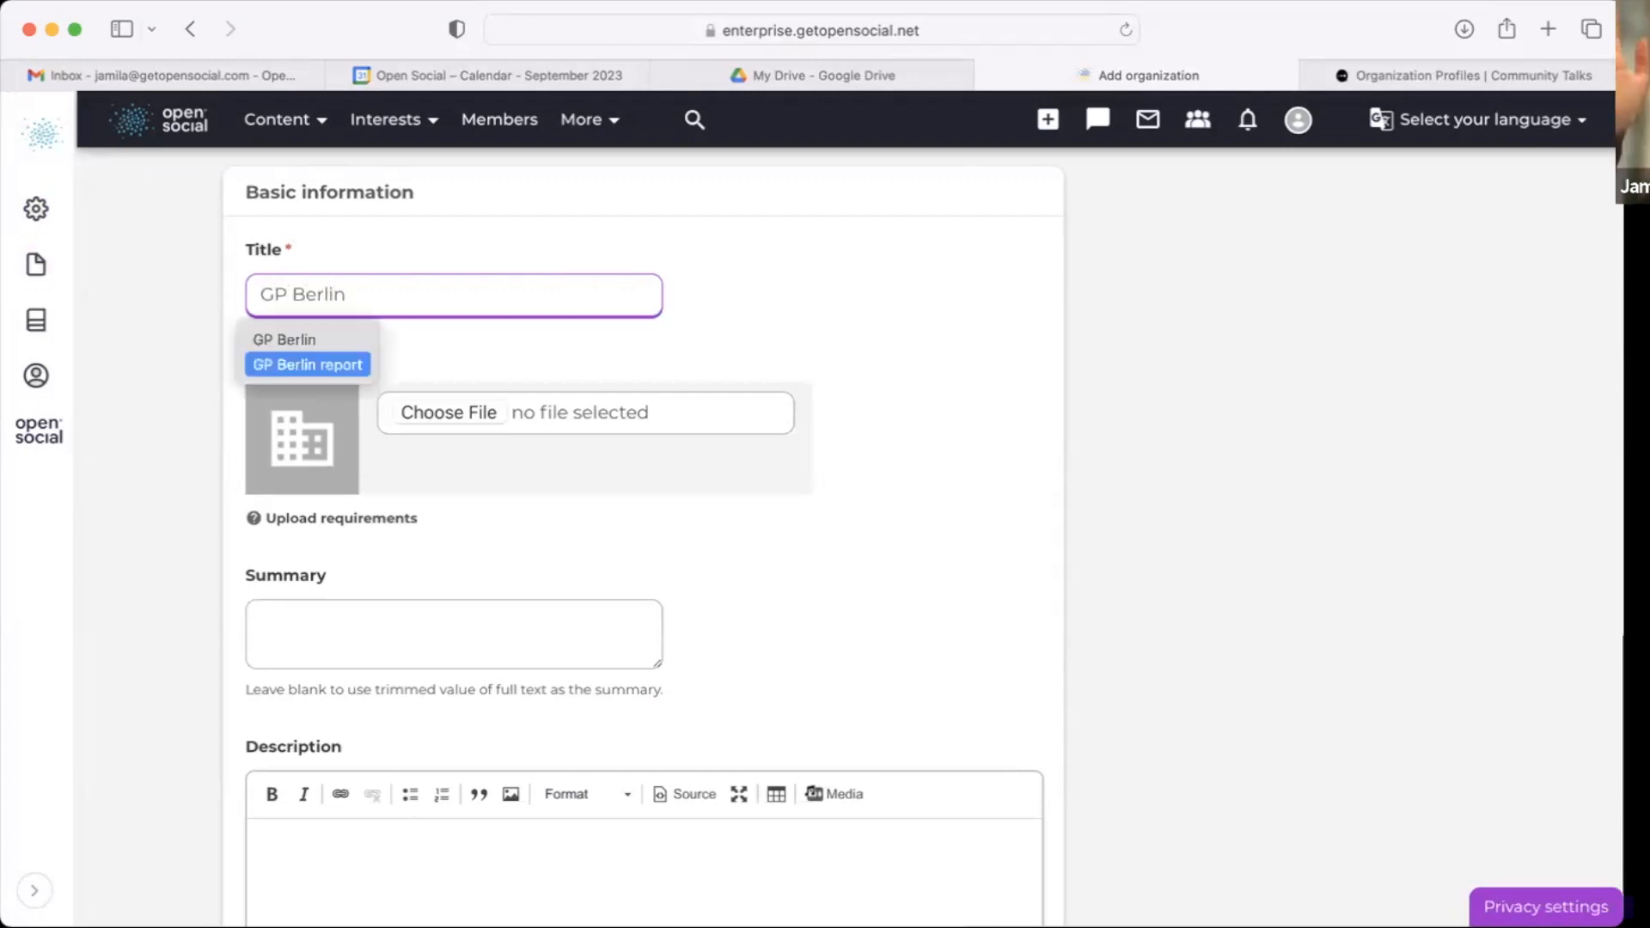
pyautogui.click(832, 314)
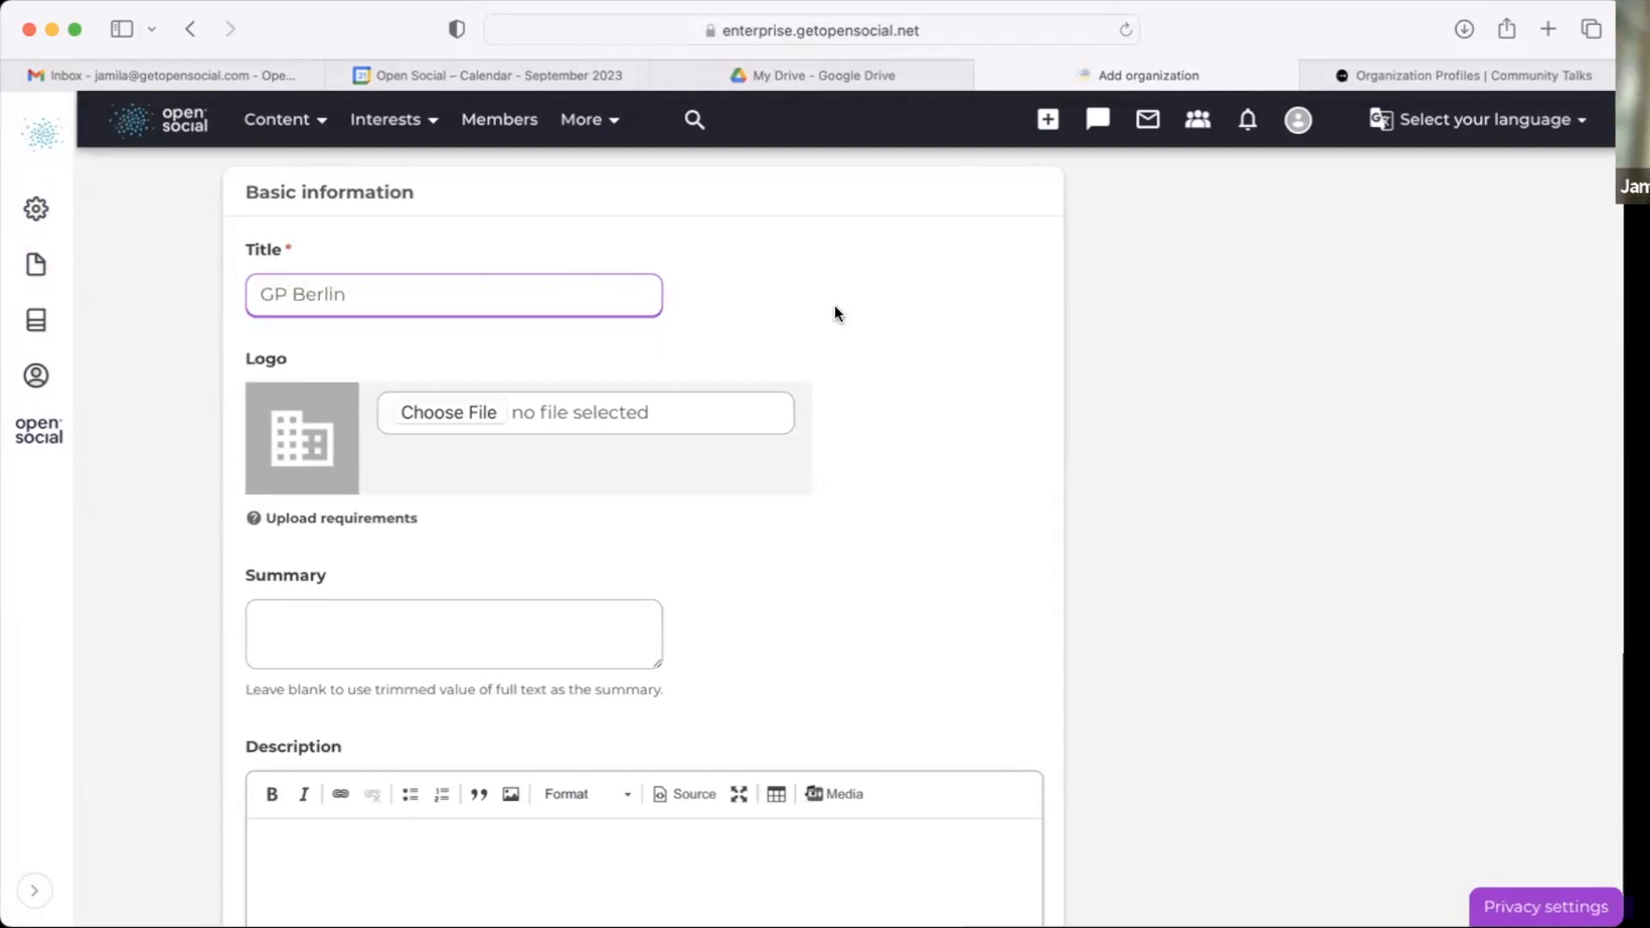
# Step: Upload the logo image download.png and set its alternative text to Logo
pyautogui.click(449, 414)
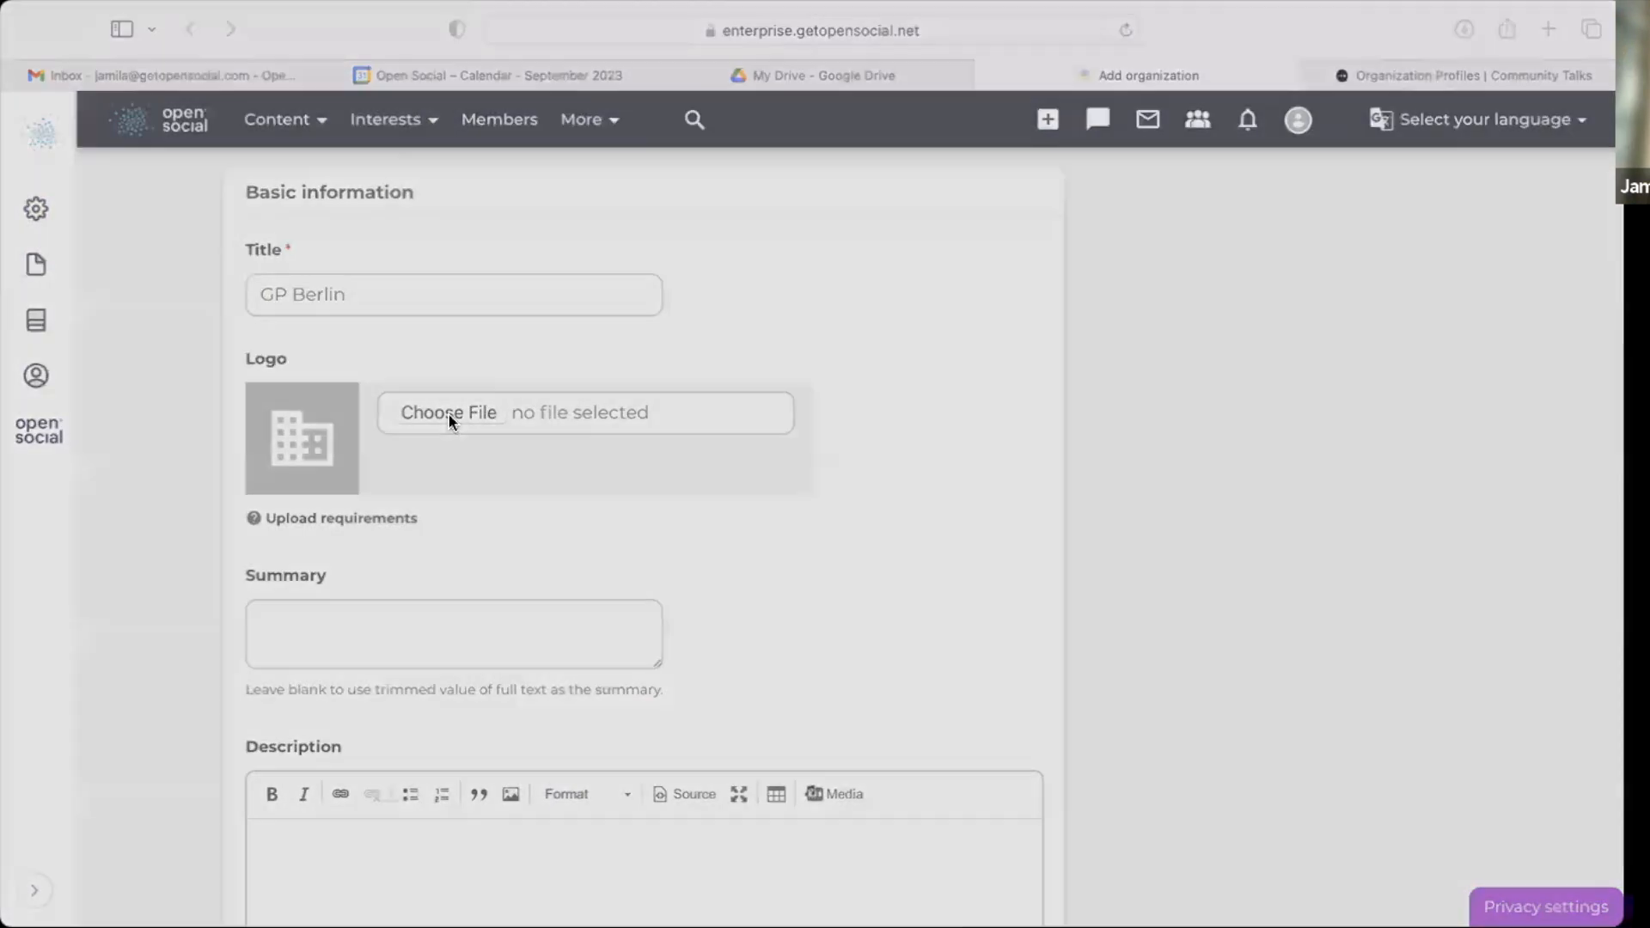
pyautogui.click(1195, 727)
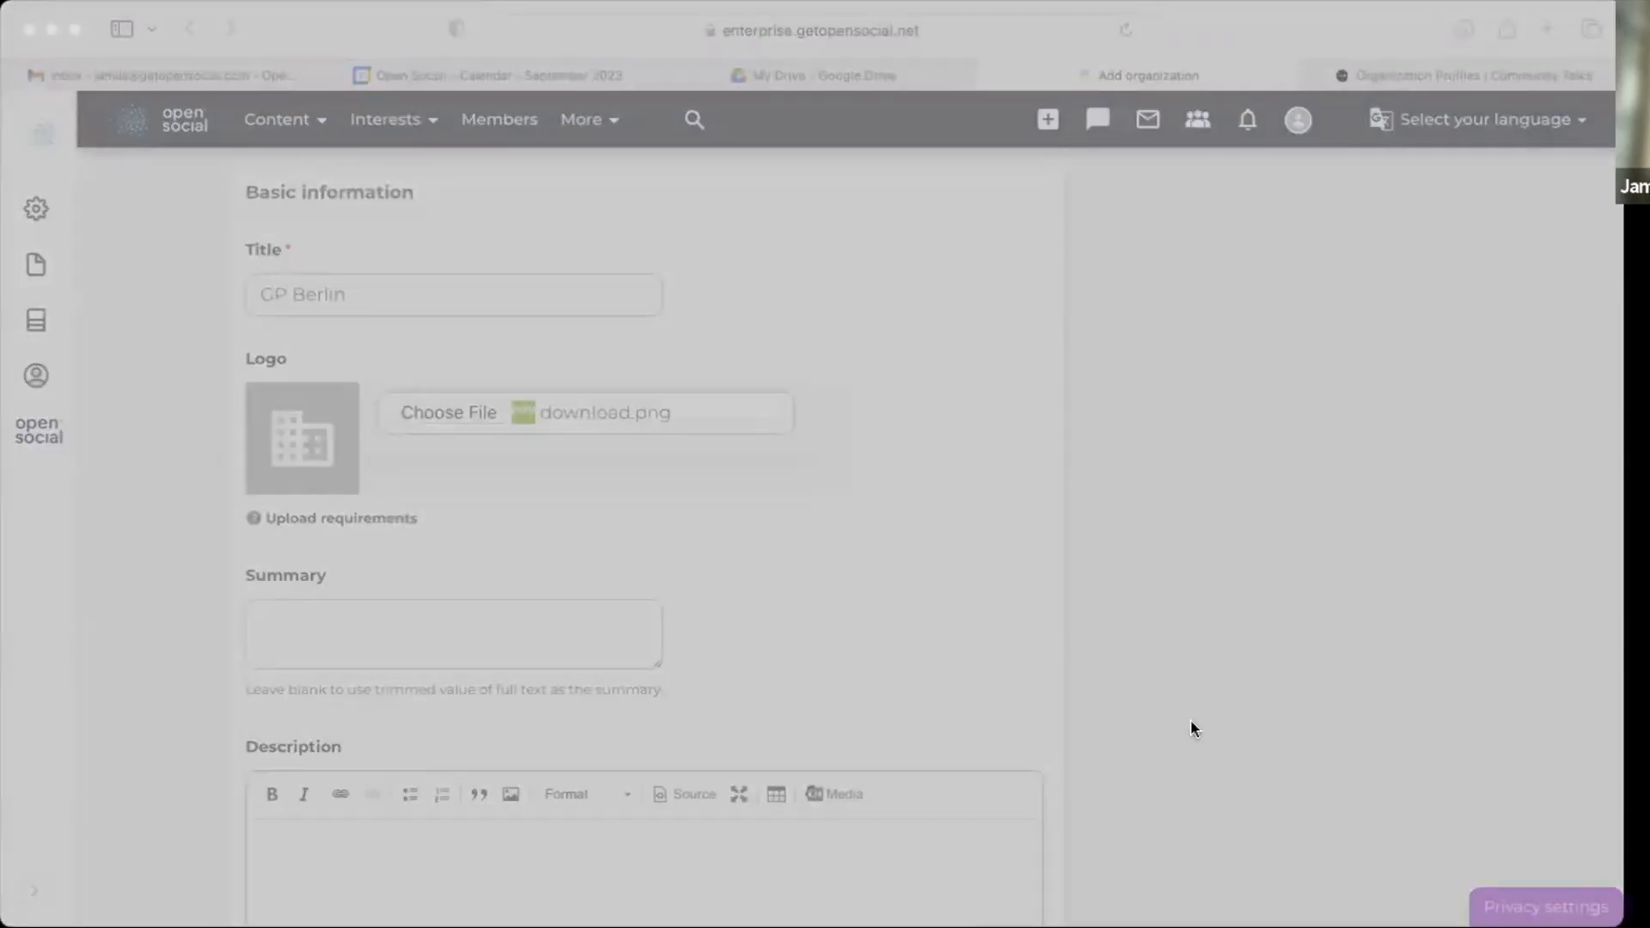
pyautogui.click(654, 451)
pyautogui.write('Logo')
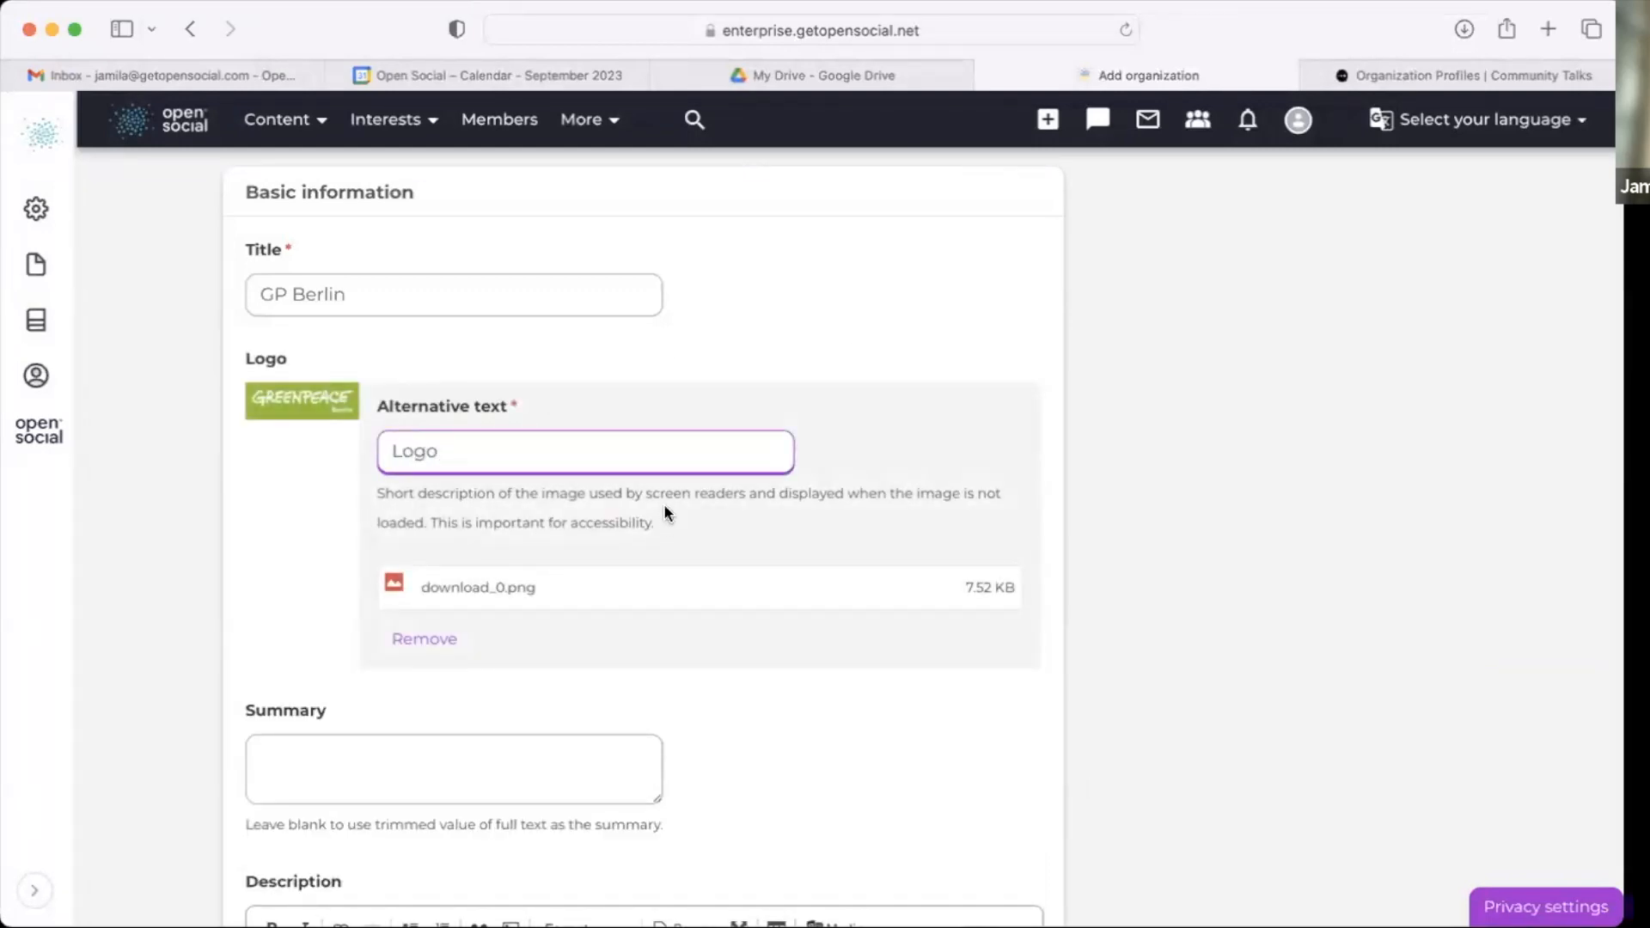
# Step: Enter the summary Regional organization
pyautogui.scroll(-2, 665, 513)
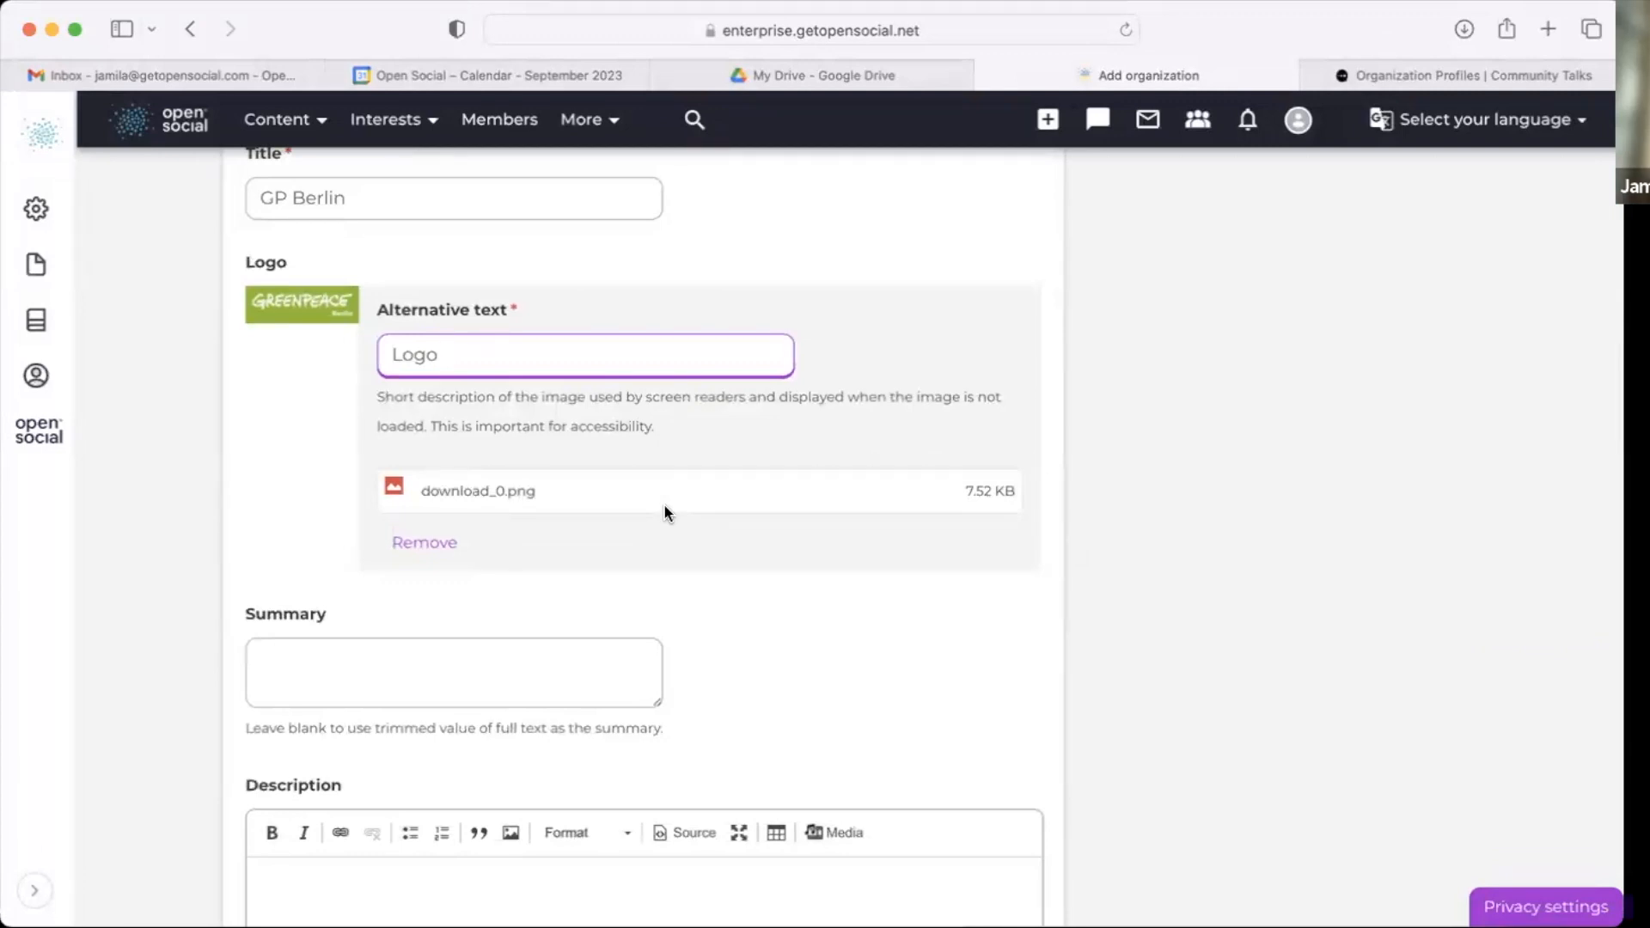
pyautogui.scroll(-4, 663, 504)
pyautogui.click(615, 473)
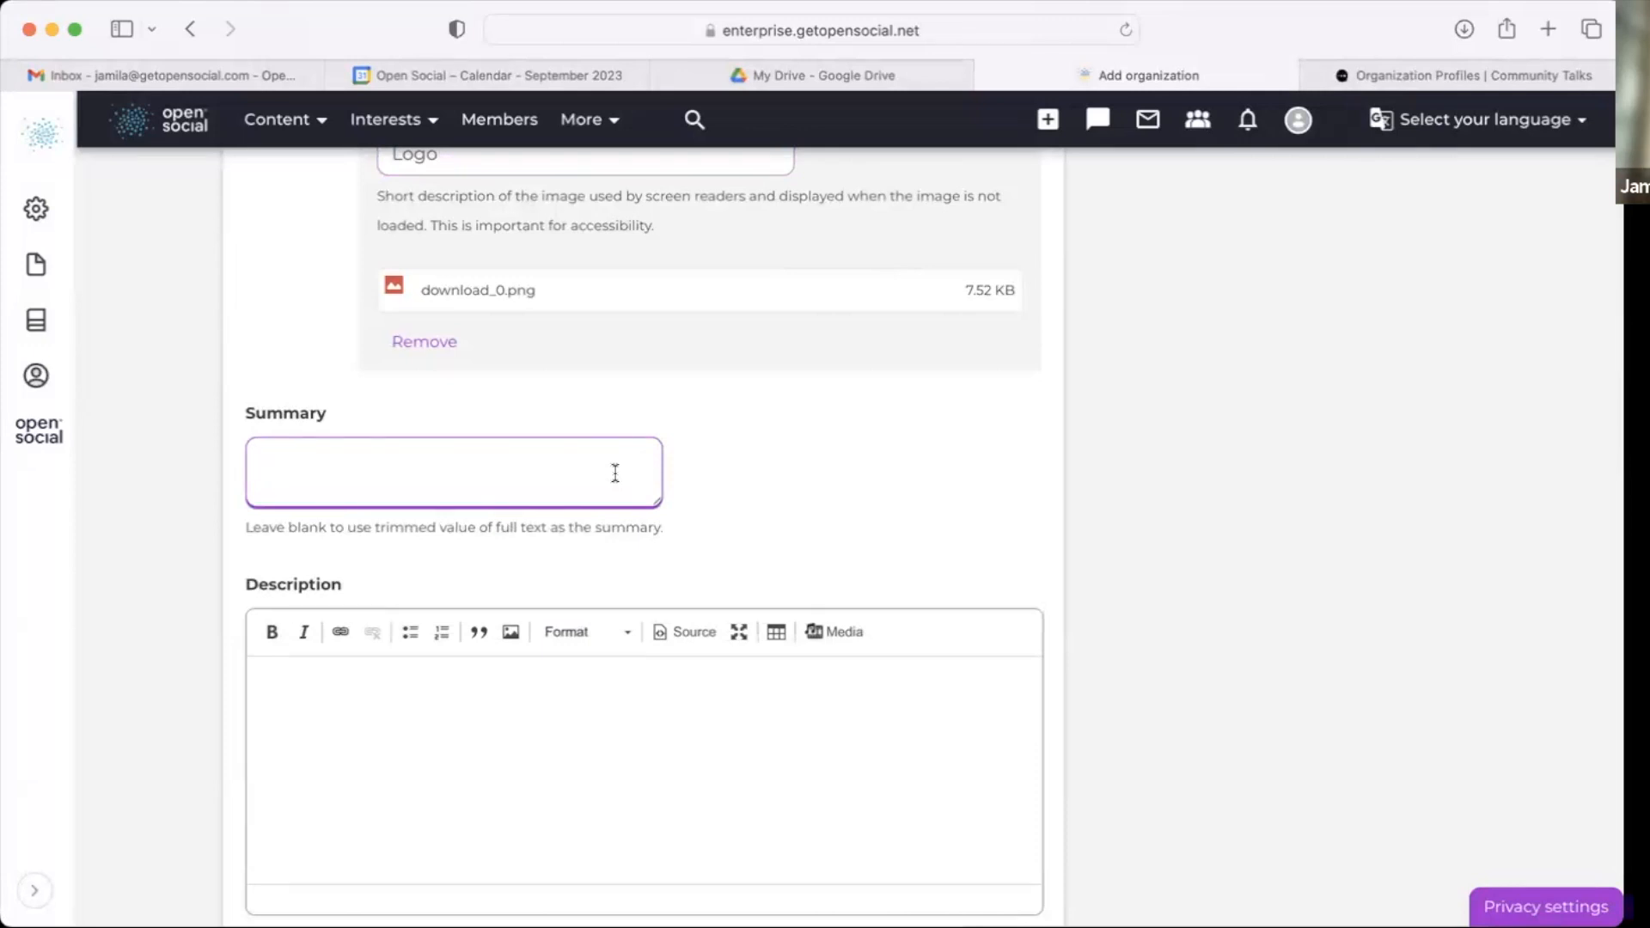
pyautogui.write('Regi')
pyautogui.write('onal org')
pyautogui.write('anizaiton')
pyautogui.press('BackSpace')
pyautogui.press('BackSpace')
pyautogui.press('BackSpace')
pyautogui.press('BackSpace')
pyautogui.write('tion')
# Step: Enter the description Place information regarding organization
pyautogui.click(637, 818)
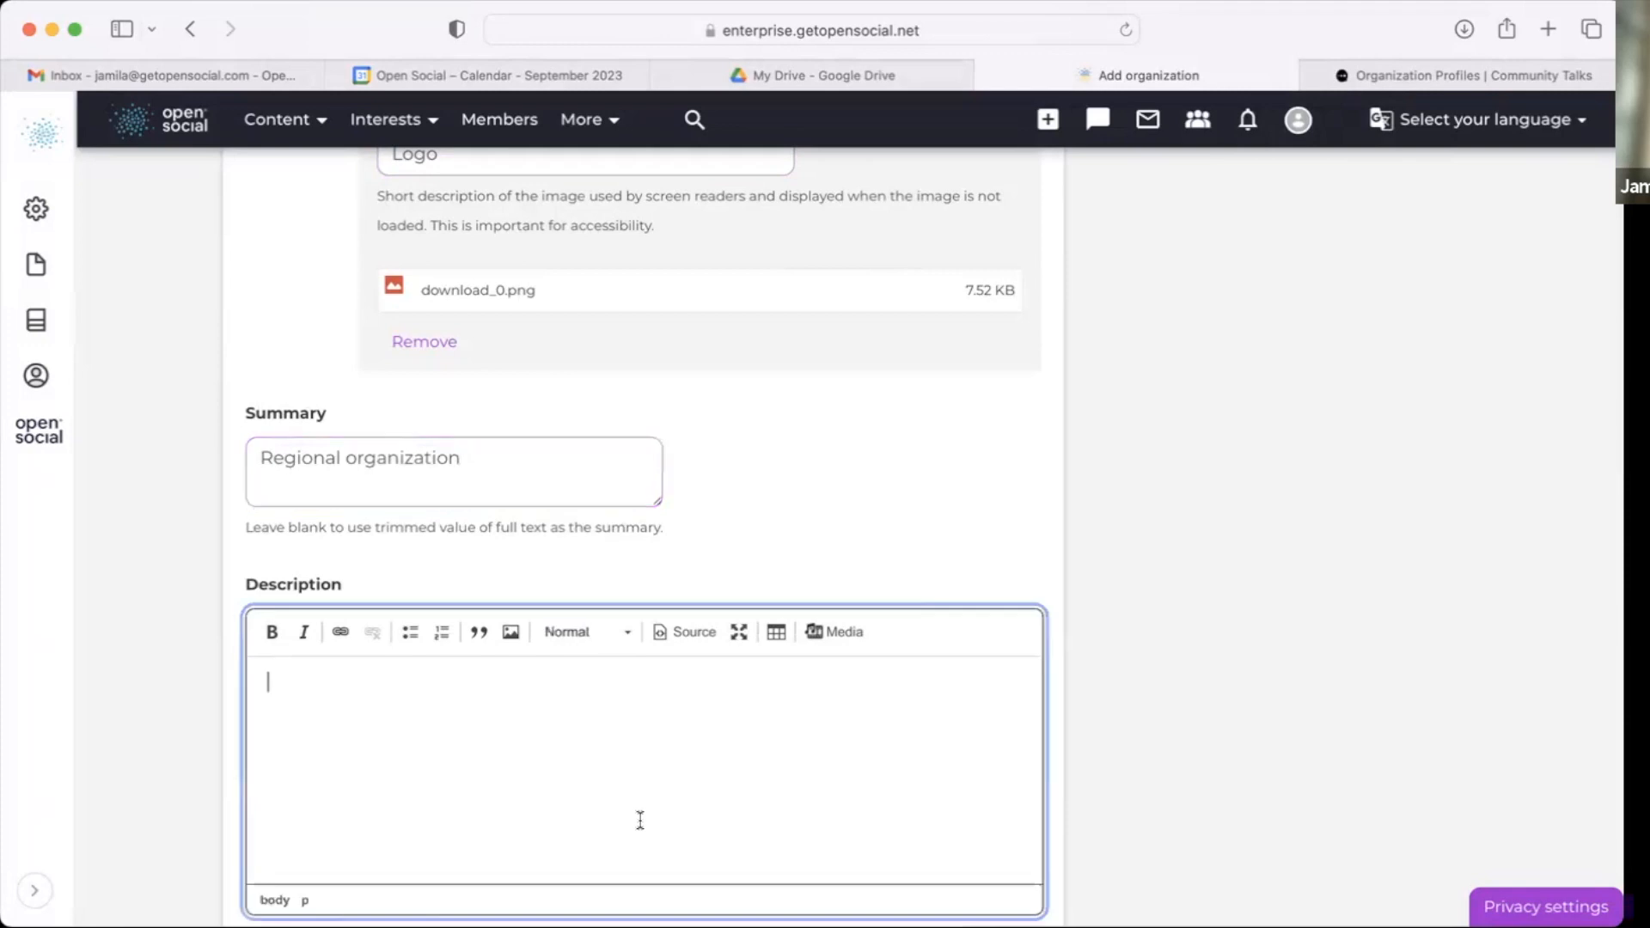
pyautogui.scroll(-4, 641, 825)
pyautogui.write('Place informations')
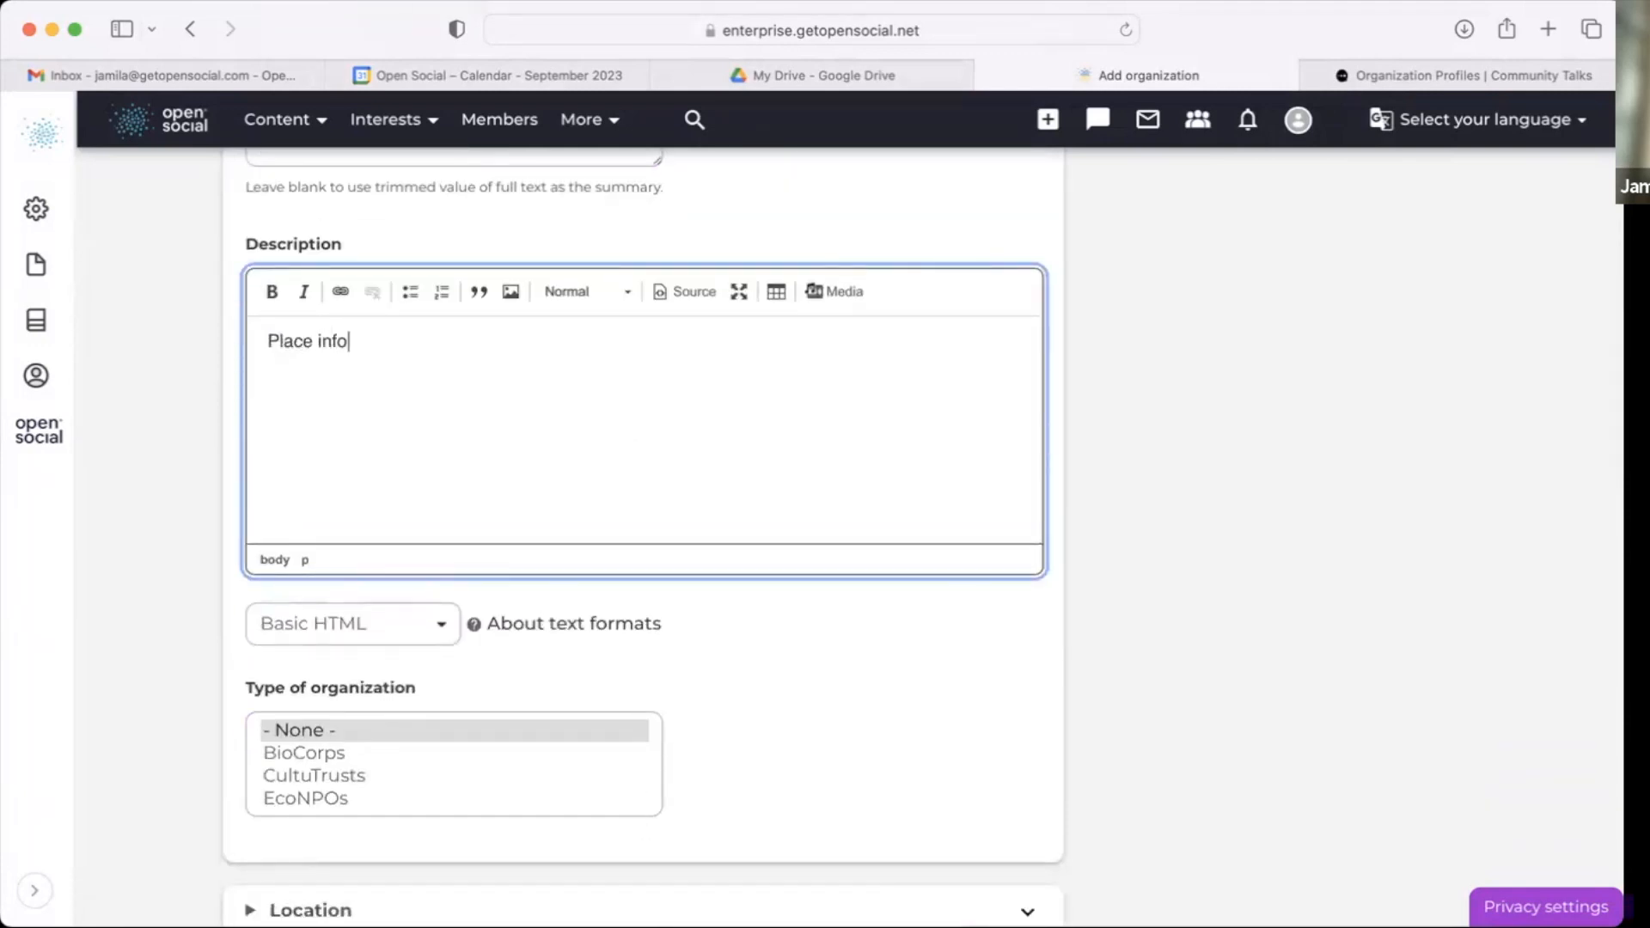
pyautogui.press('BackSpace')
pyautogui.press('BackSpace')
pyautogui.write('regarding organization')
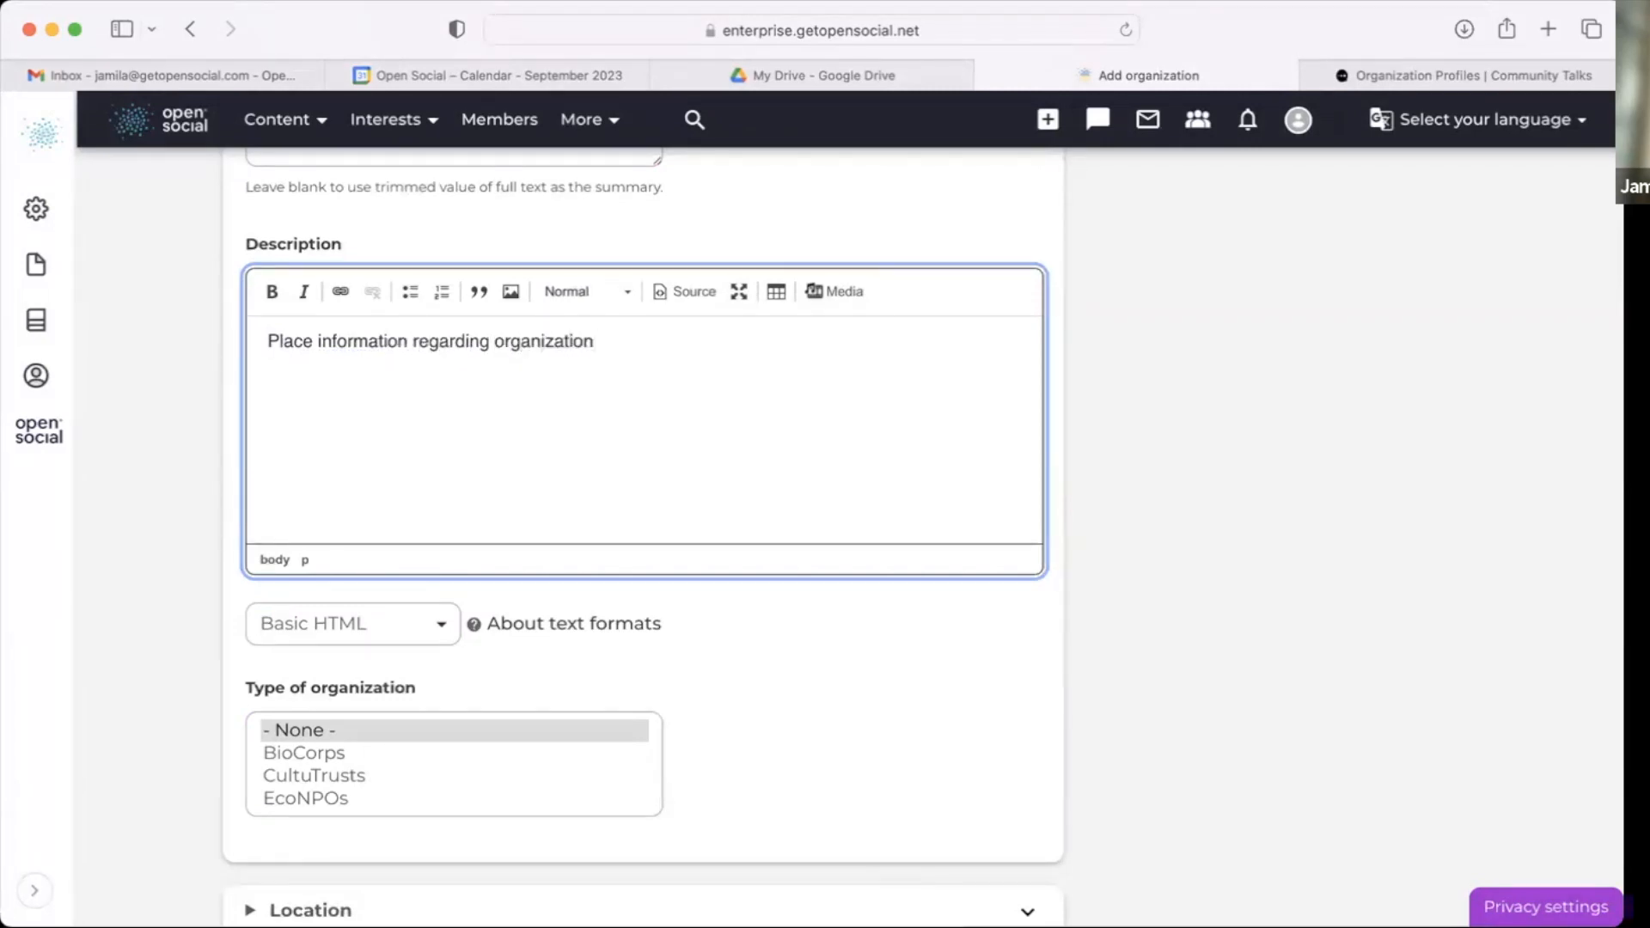
# Step: Set the type of organization to Regional
pyautogui.scroll(-3, 498, 631)
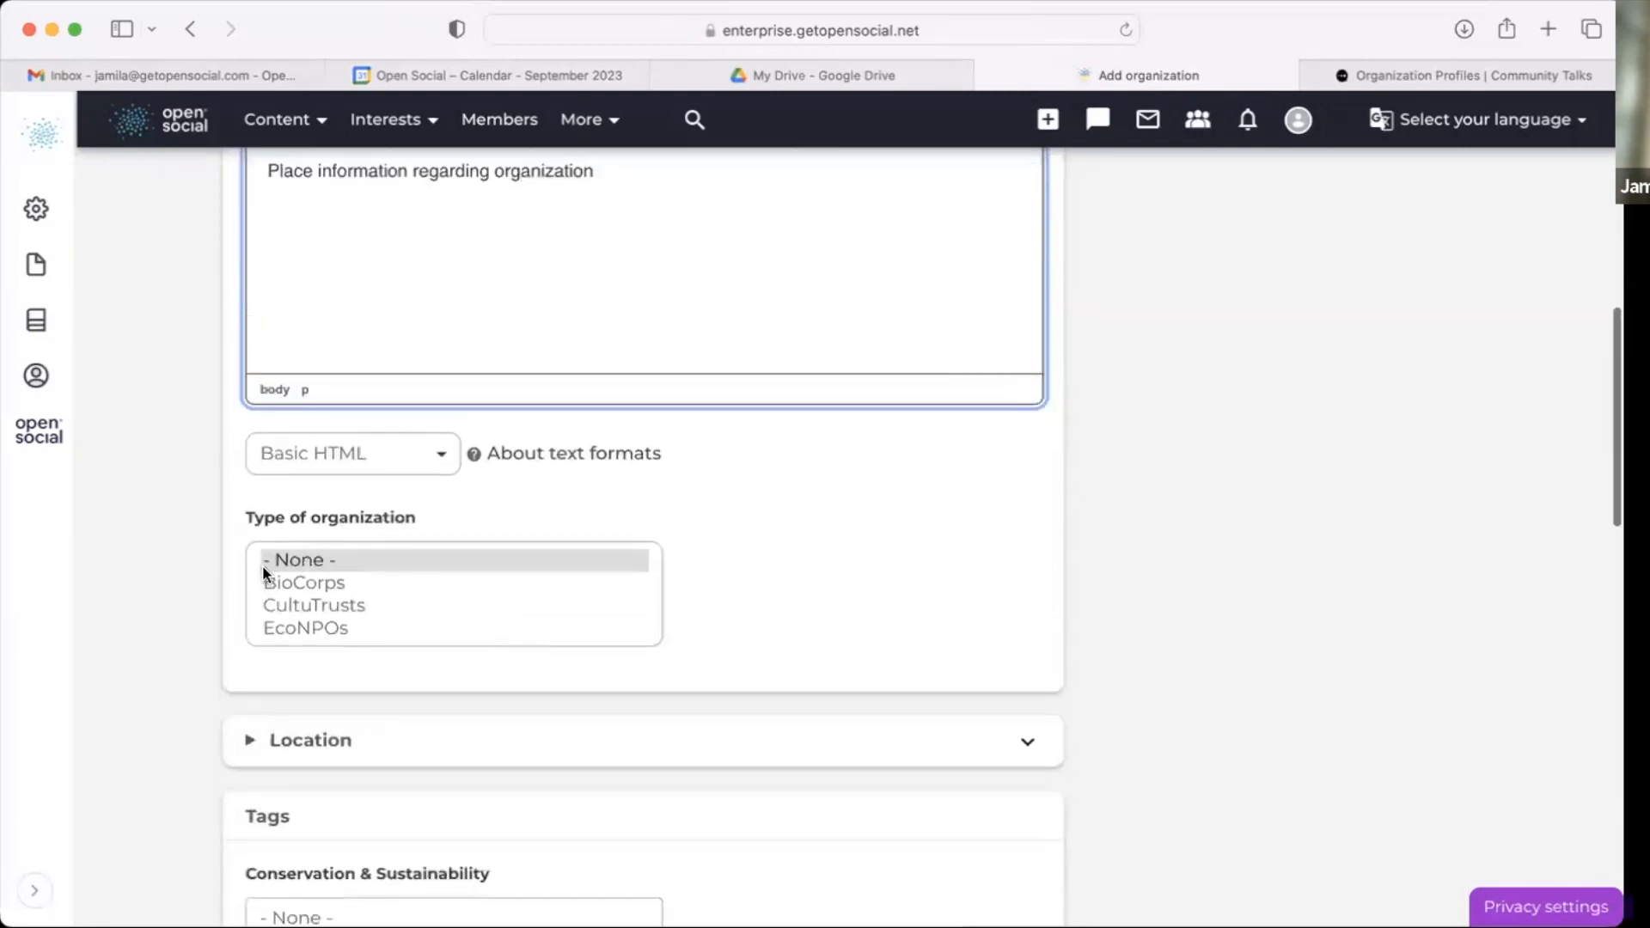
pyautogui.scroll(-1, 279, 585)
pyautogui.click(384, 628)
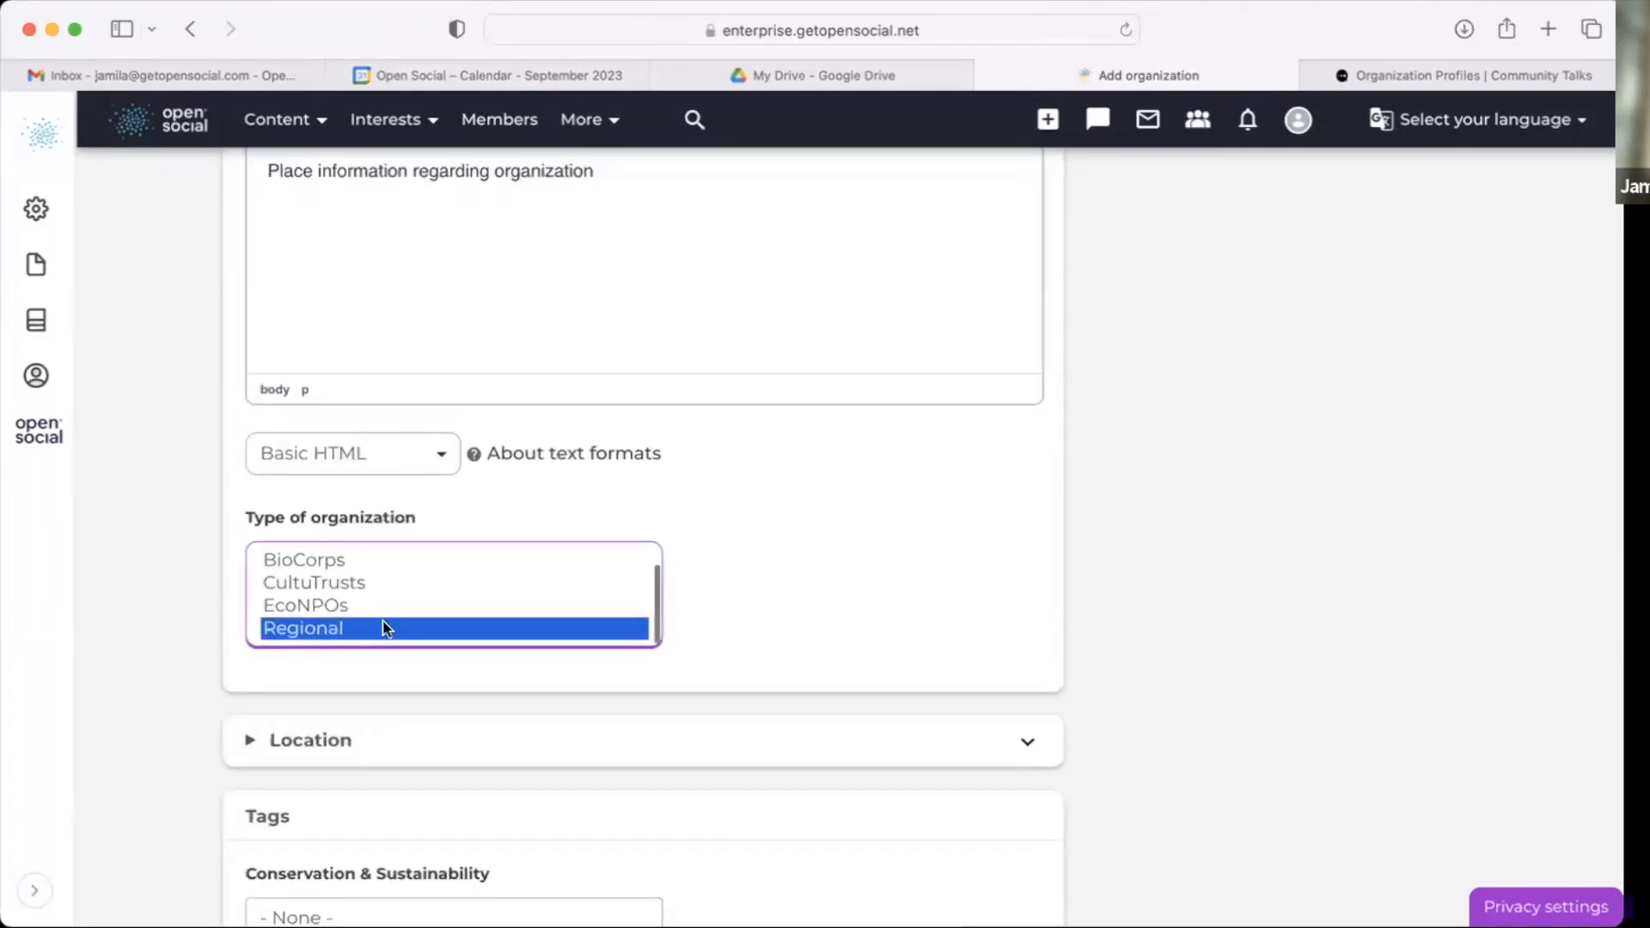
pyautogui.scroll(-3, 503, 657)
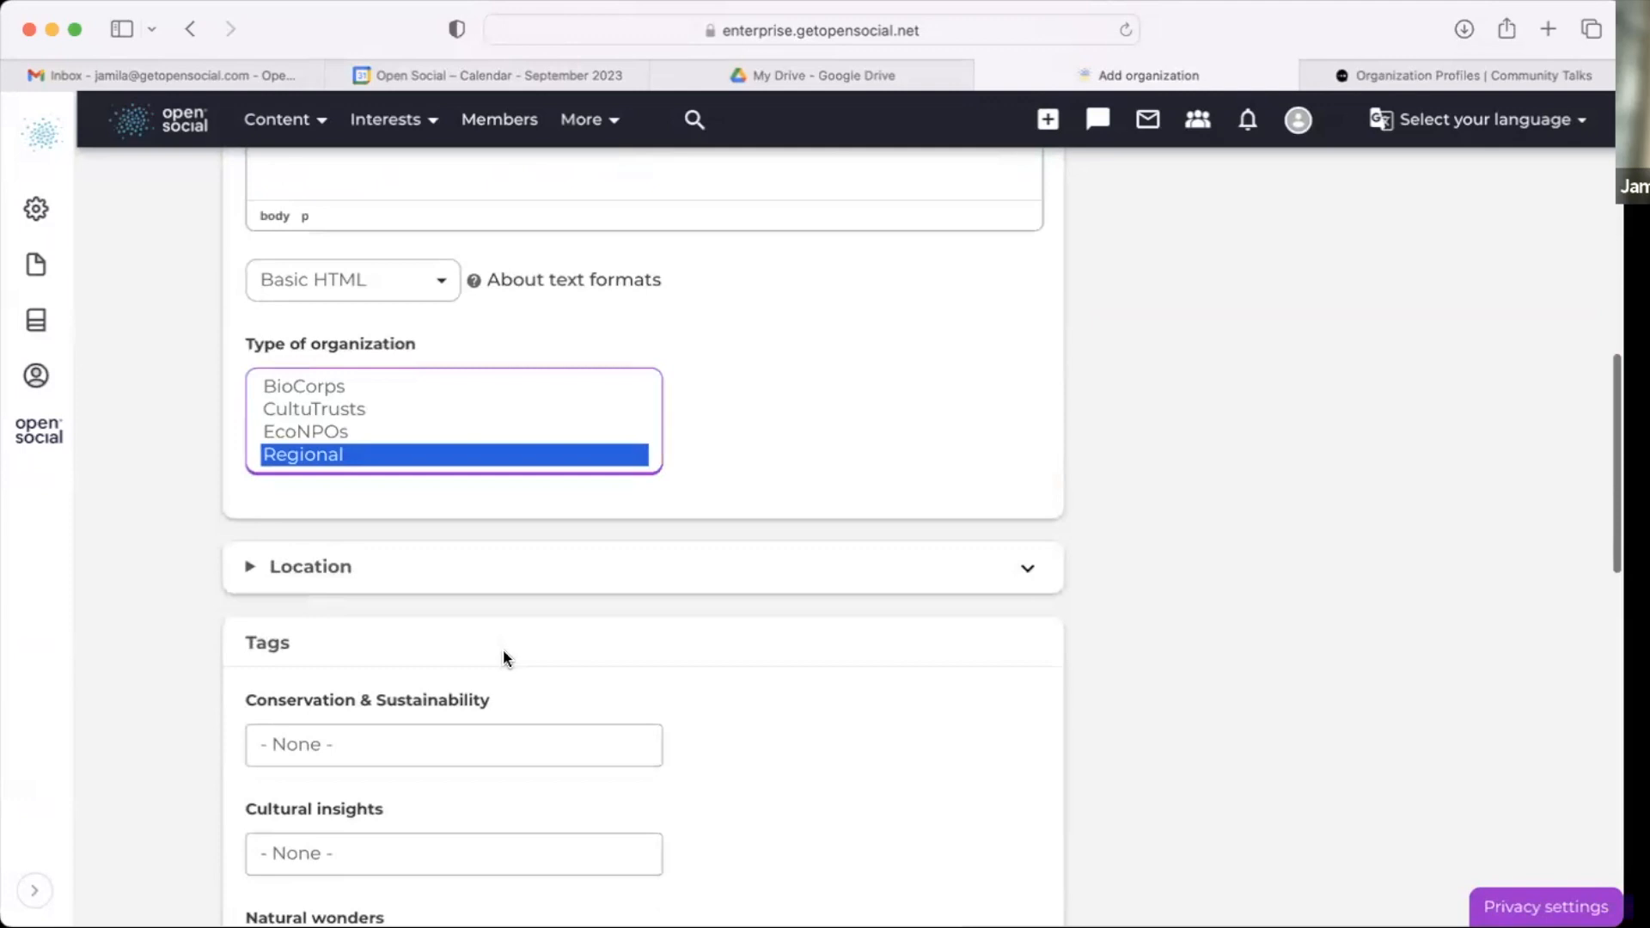
# Step: Expand the Location section and set the address country to Germany and the city to Berlin
pyautogui.click(563, 563)
pyautogui.scroll(-5, 563, 563)
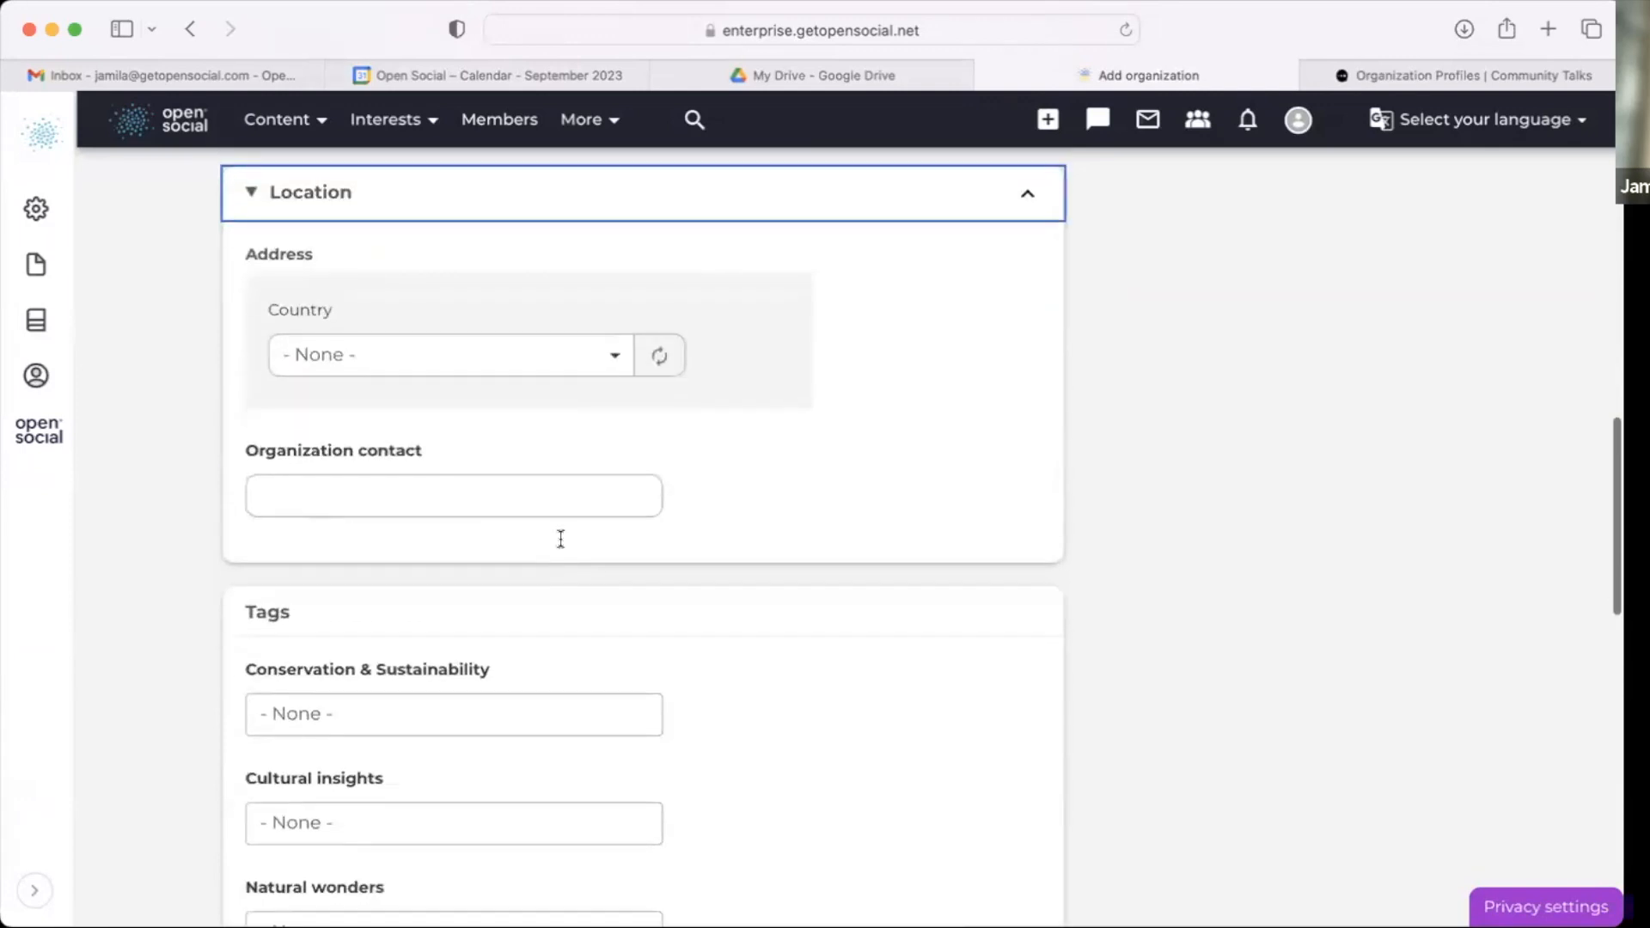
pyautogui.click(404, 470)
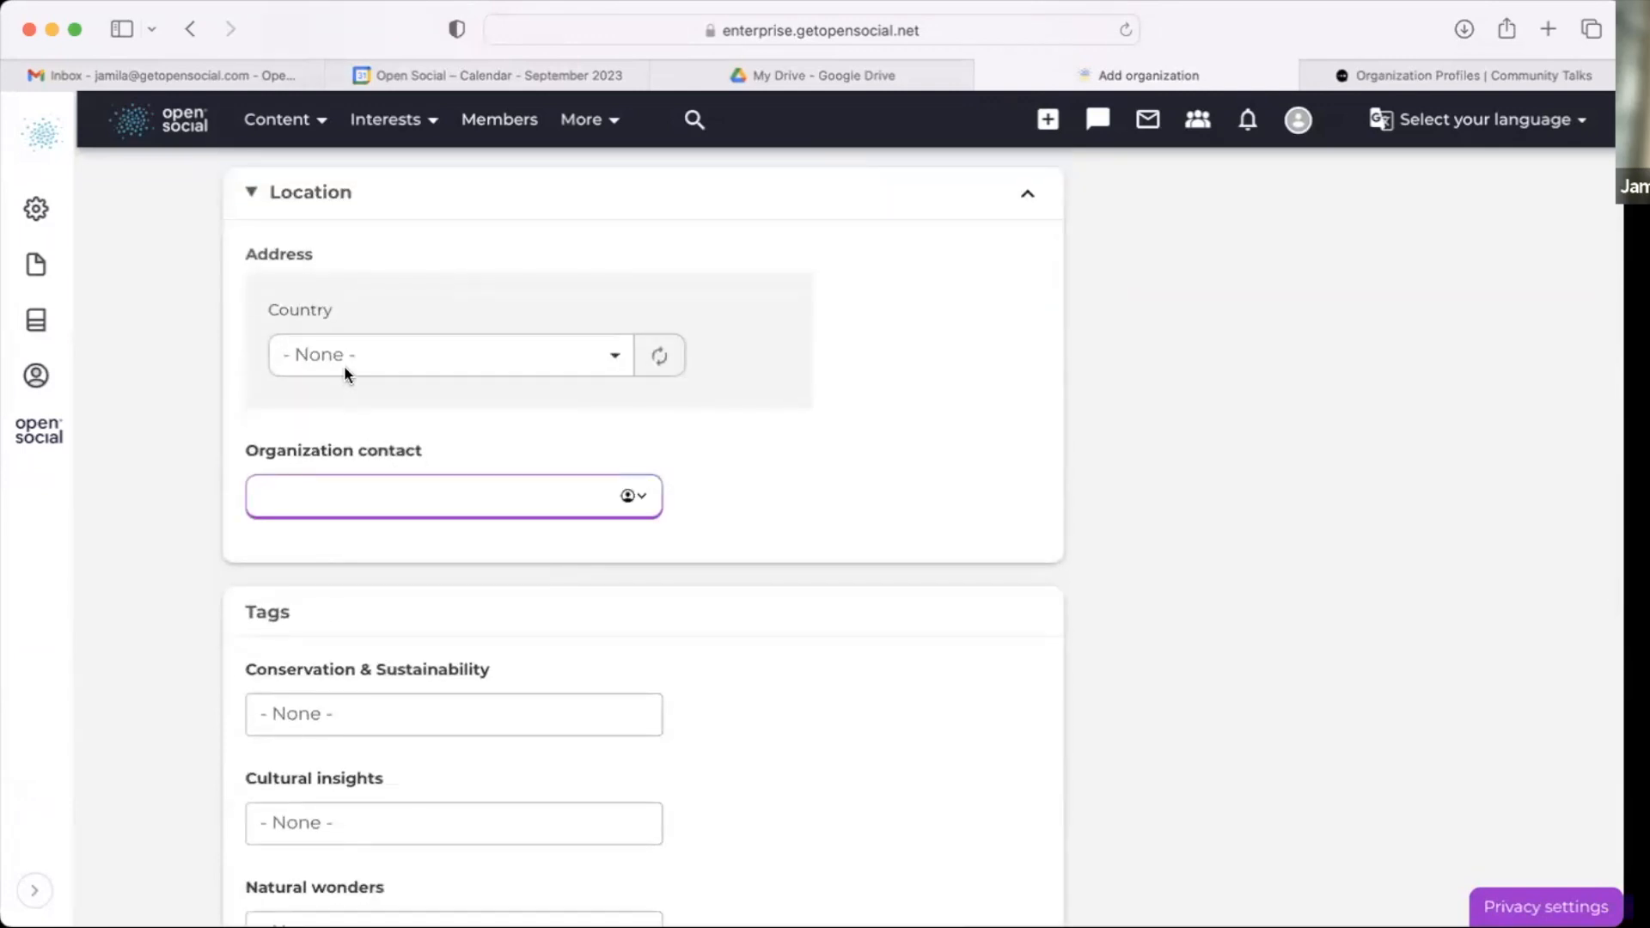
pyautogui.click(344, 364)
pyautogui.write('ger')
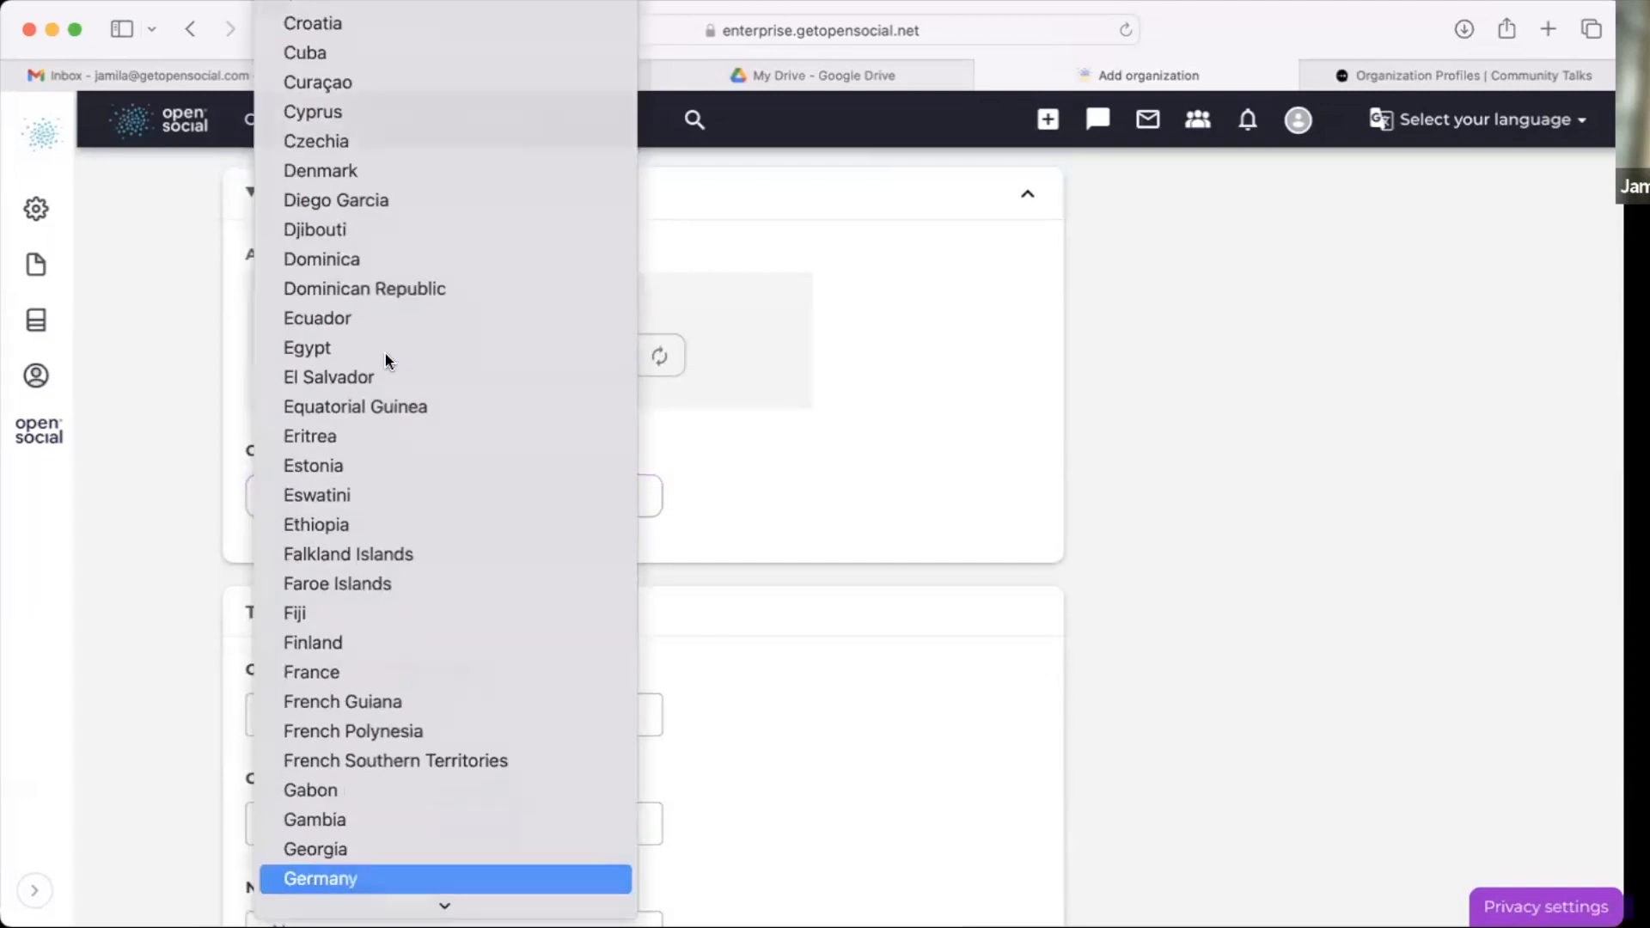
pyautogui.press('Return')
pyautogui.click(361, 686)
pyautogui.write('Berlin')
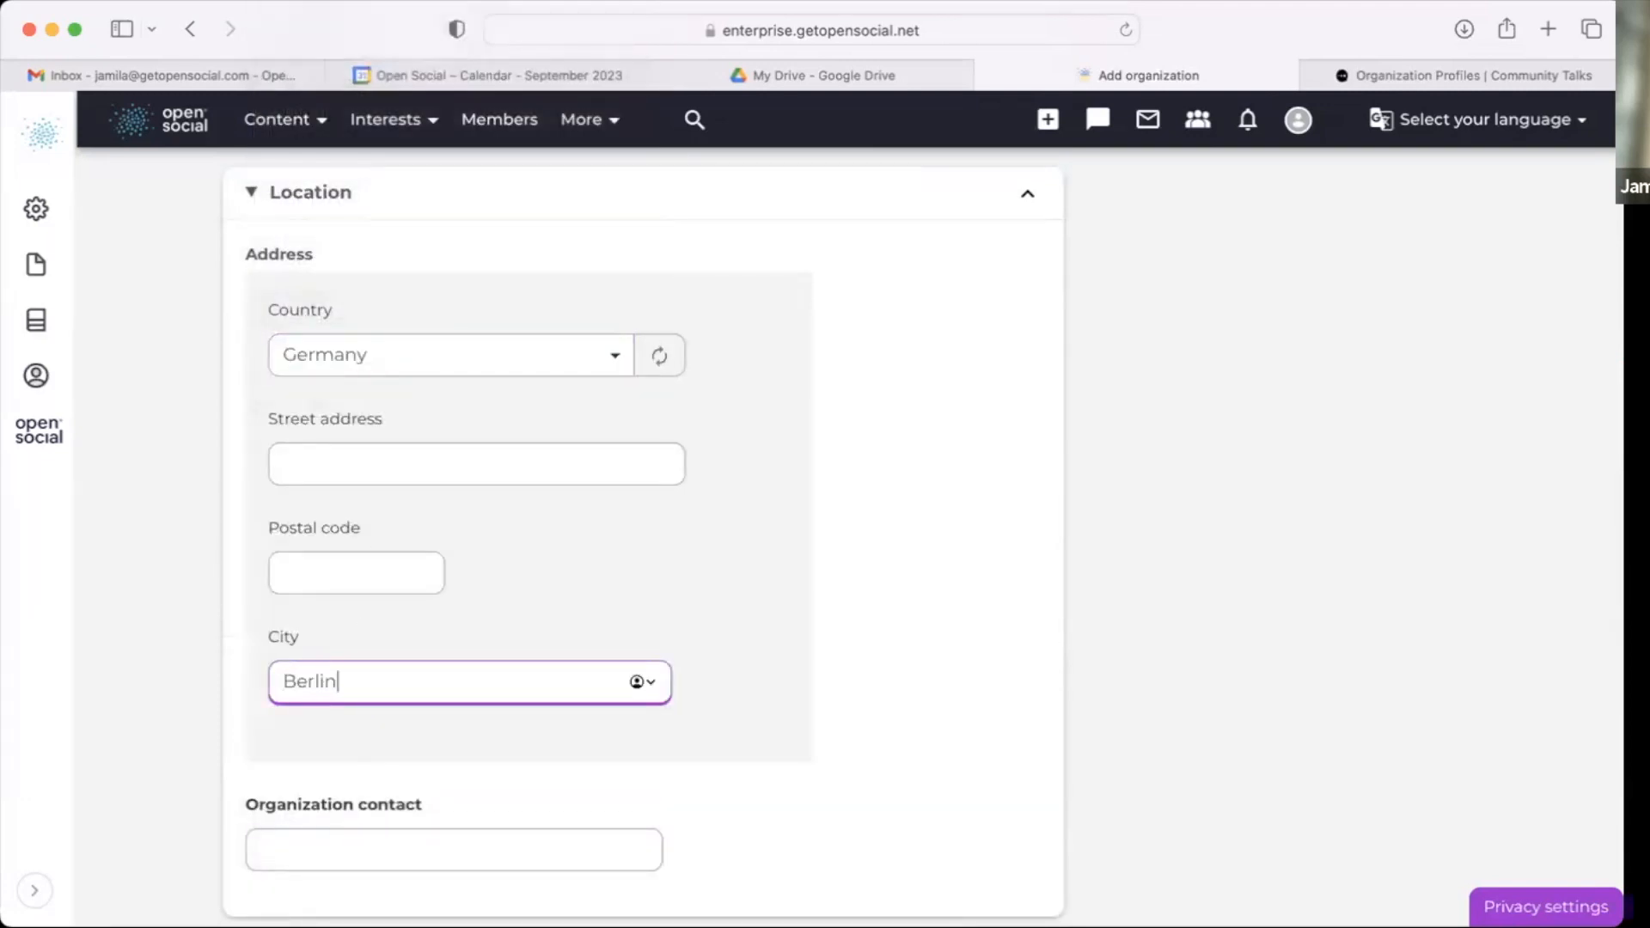
# Step: Add the tags Sustainable stories and Conservation & Sustainability under Conservation & Sustainability
pyautogui.scroll(-3, 383, 693)
pyautogui.click(394, 583)
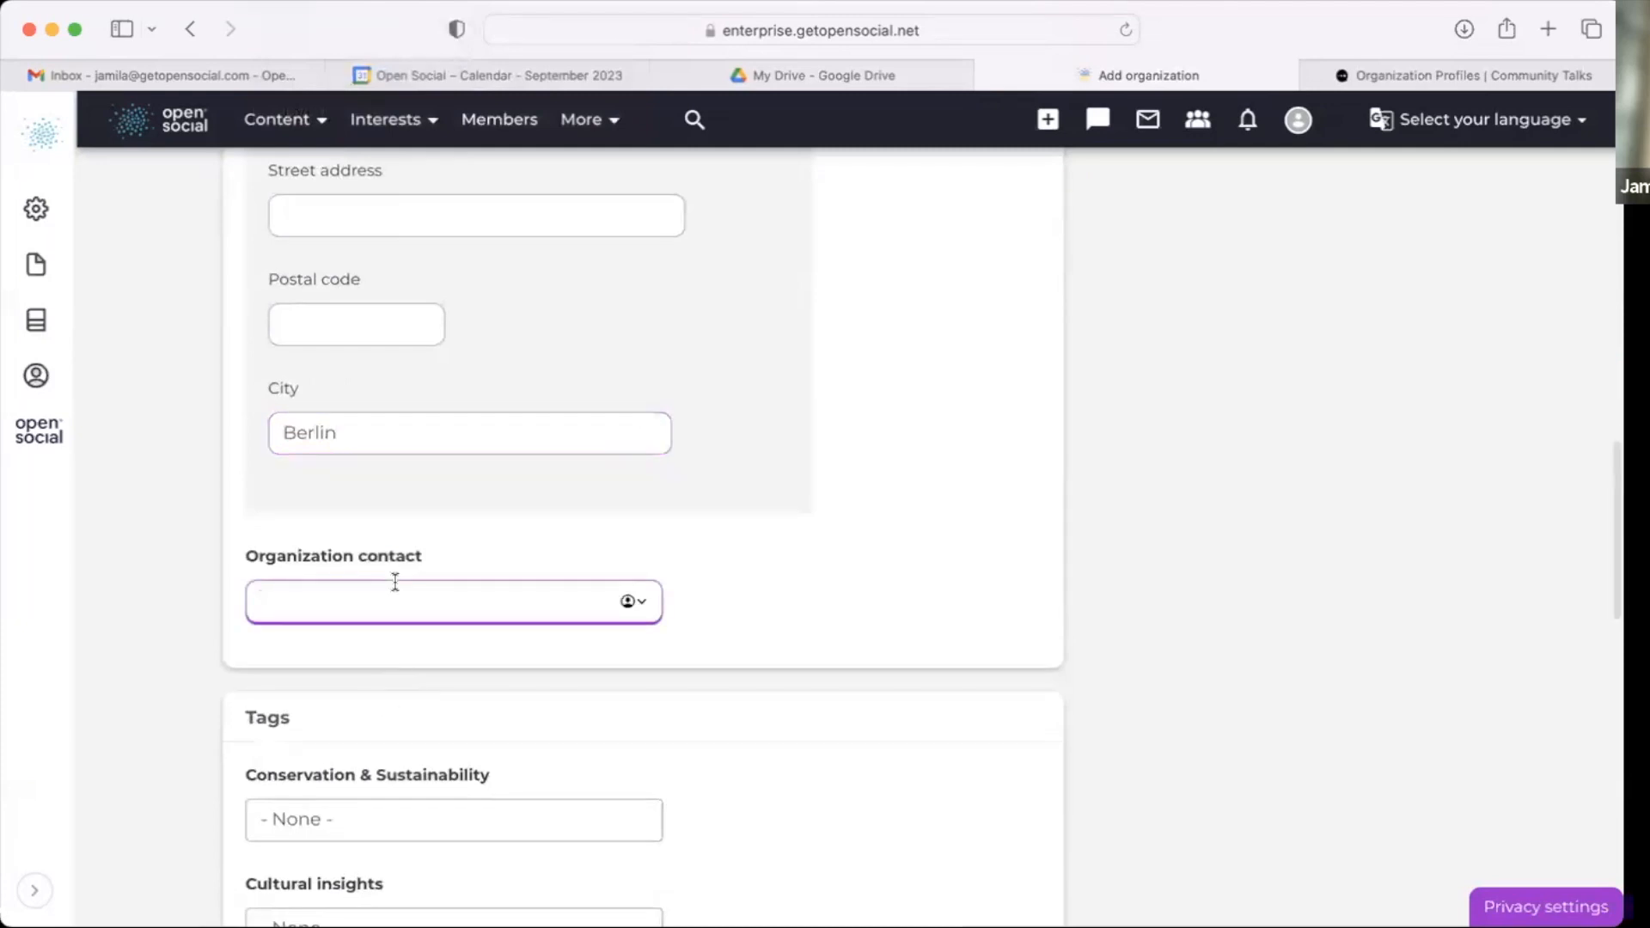
pyautogui.scroll(-5, 394, 583)
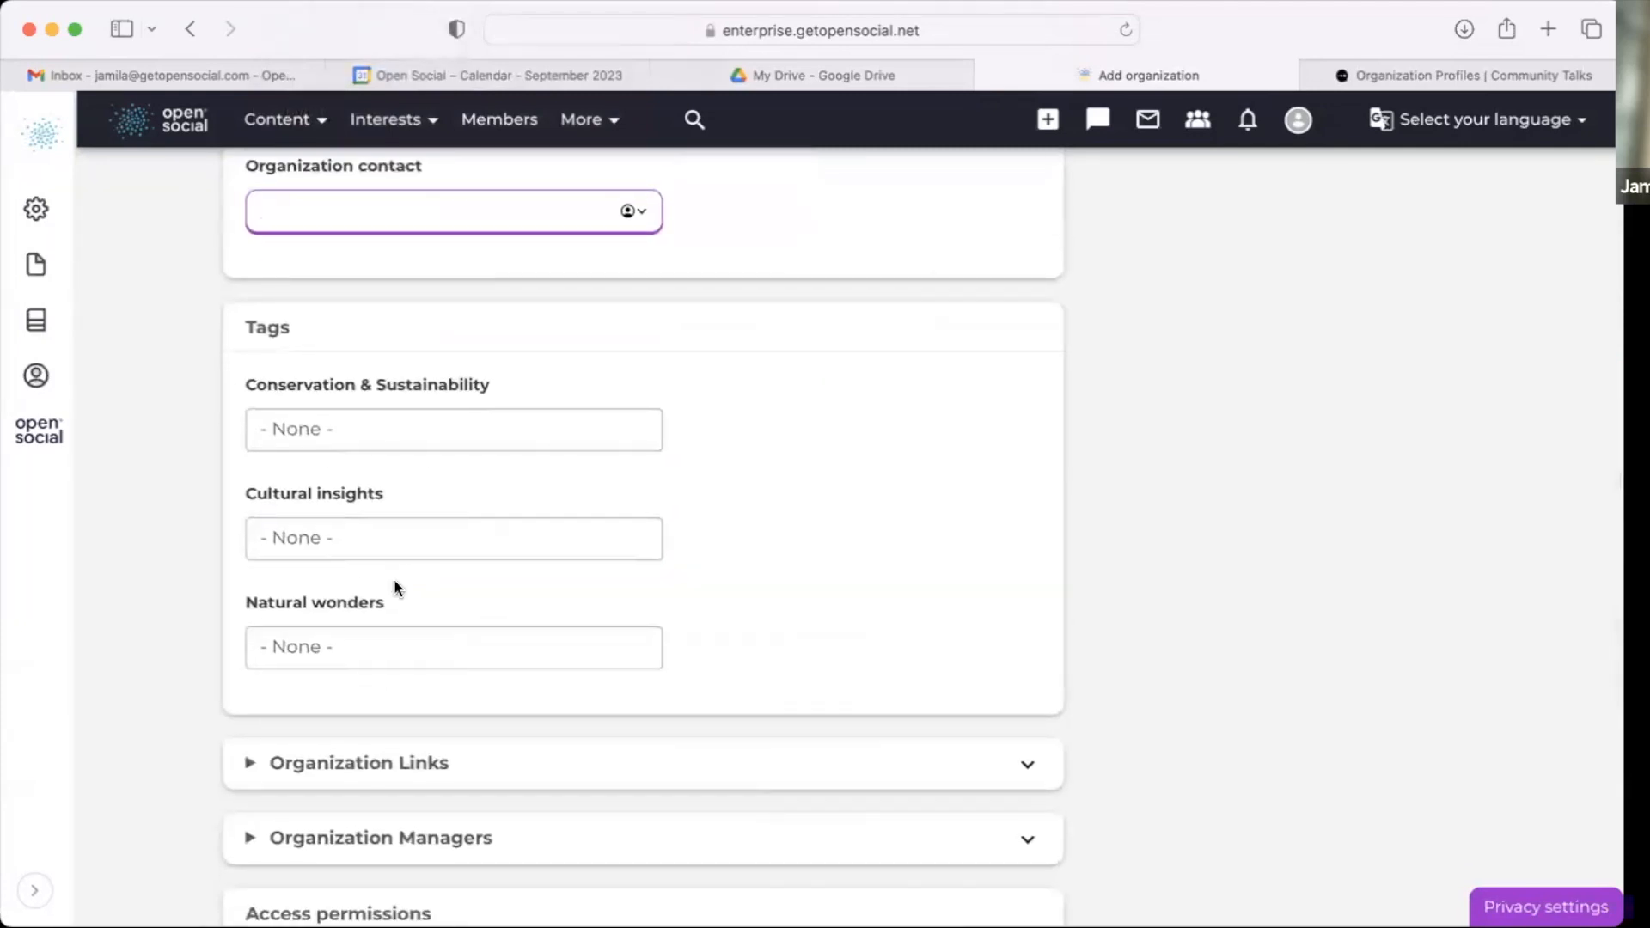
pyautogui.scroll(2, 398, 590)
pyautogui.scroll(-1, 483, 629)
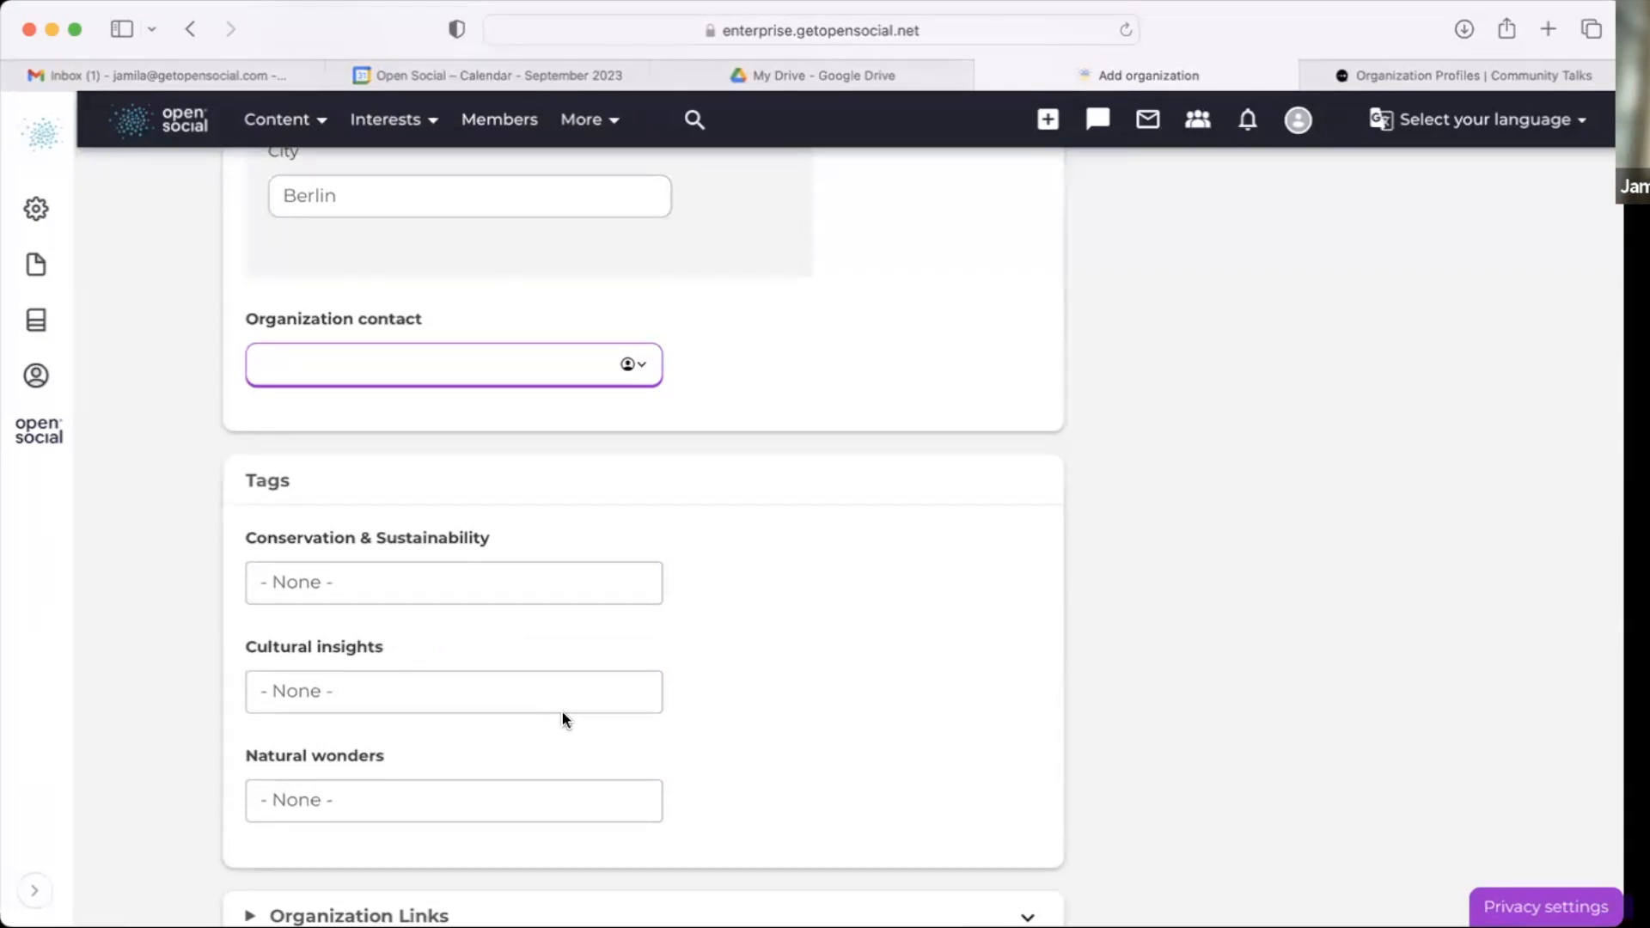
pyautogui.scroll(-3, 563, 717)
pyautogui.click(500, 584)
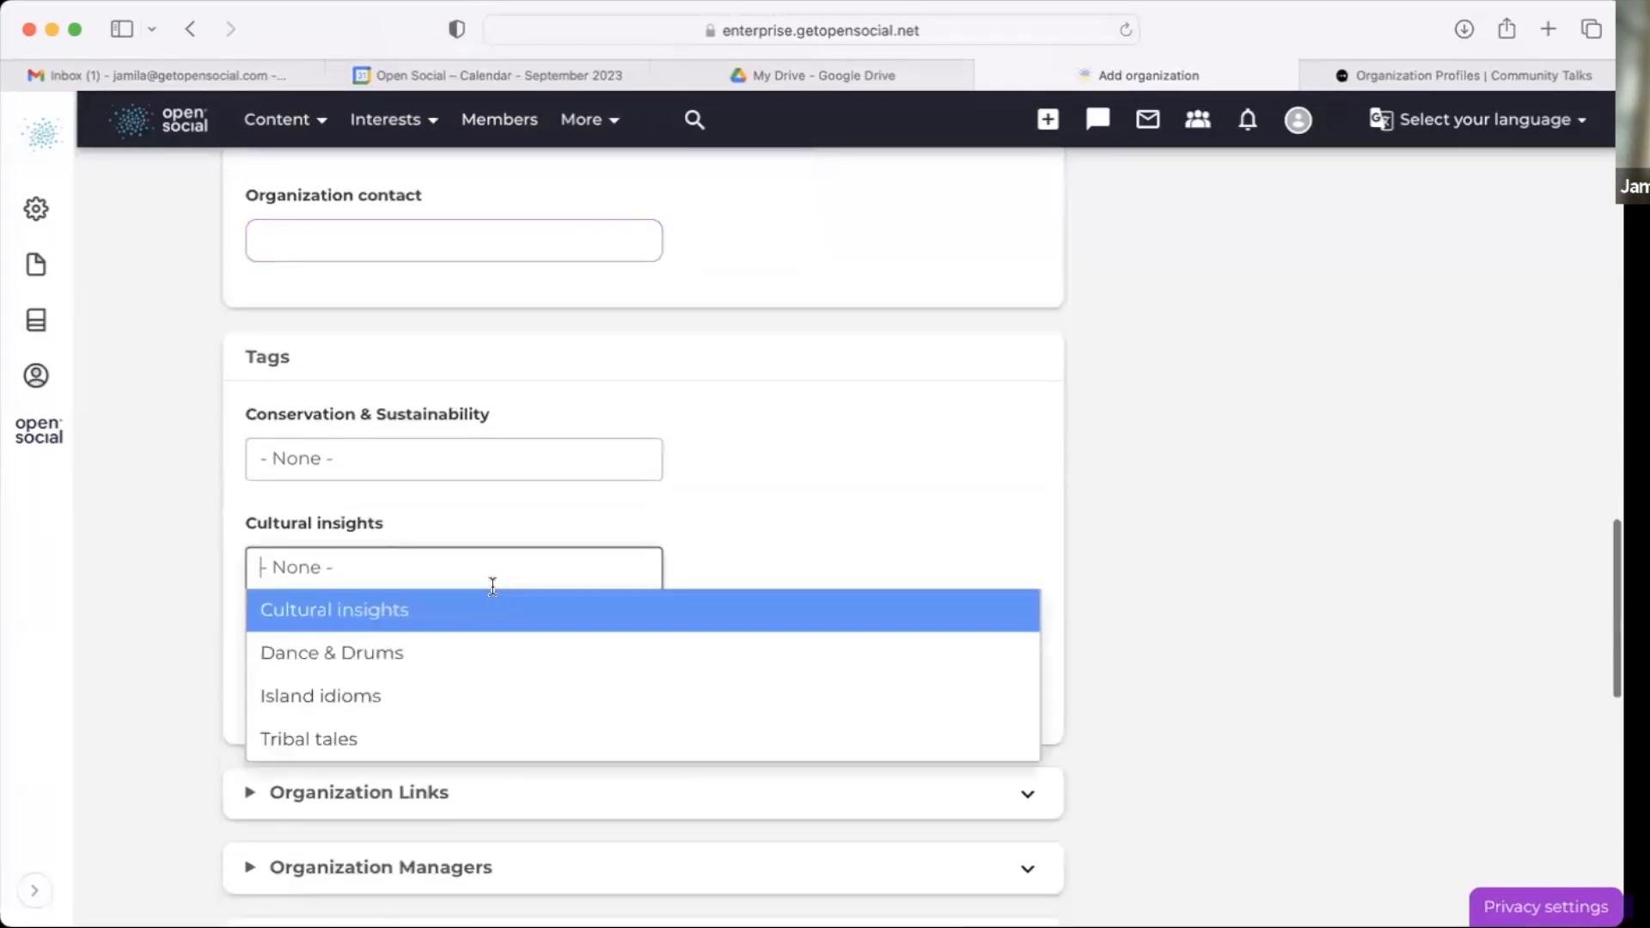
pyautogui.click(473, 468)
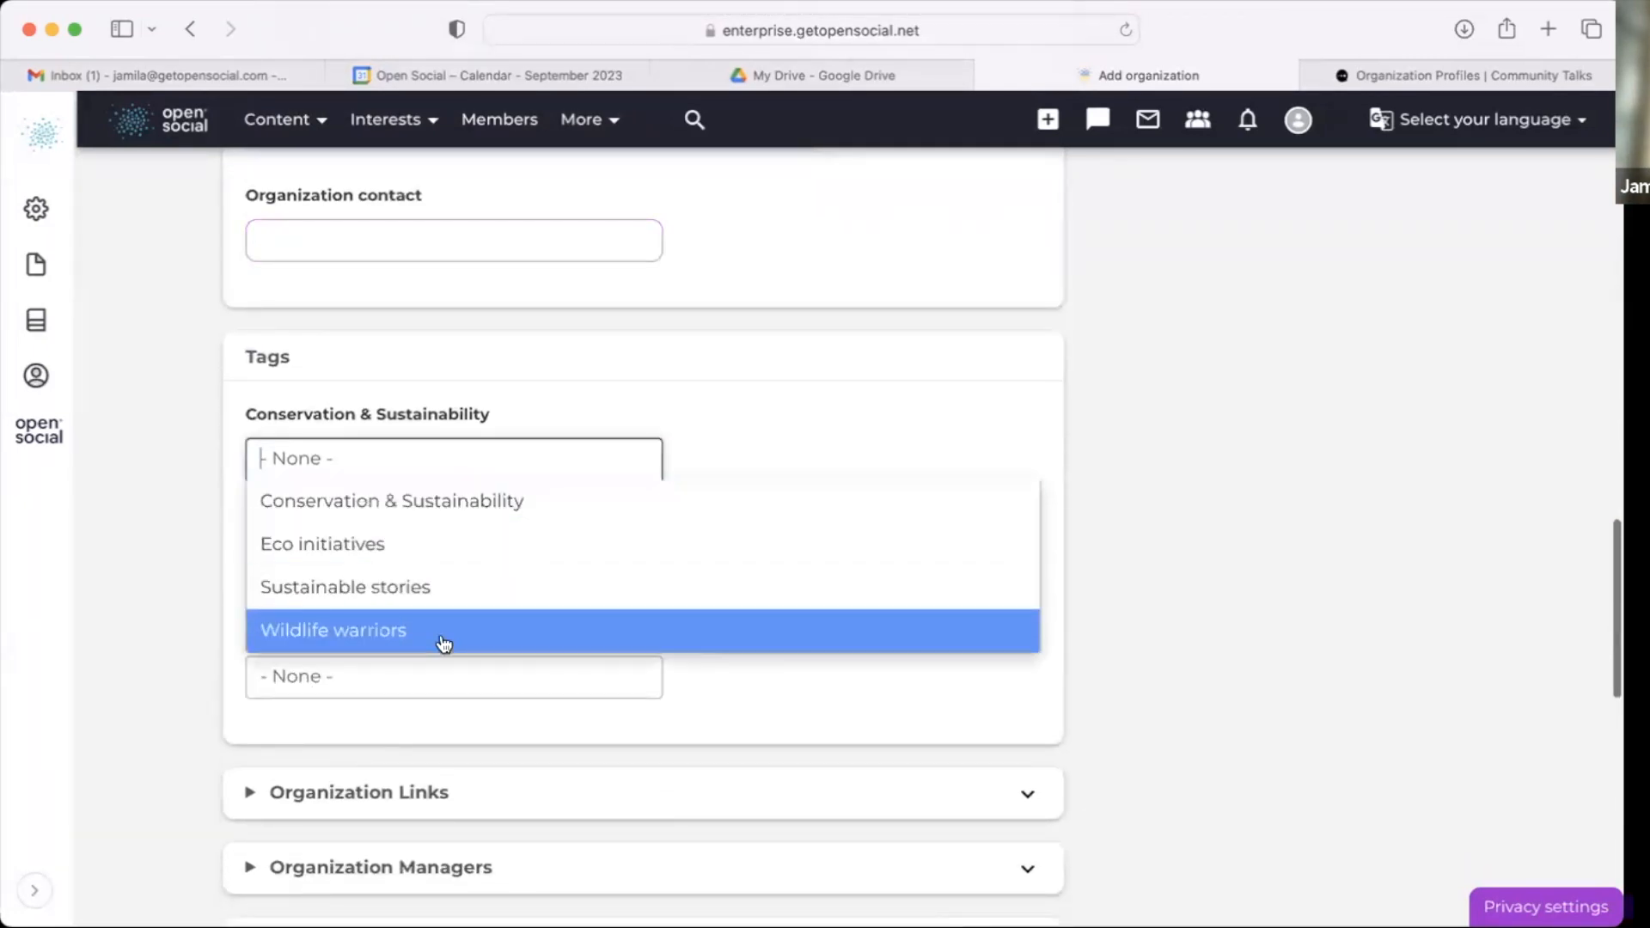
pyautogui.click(420, 588)
pyautogui.click(472, 458)
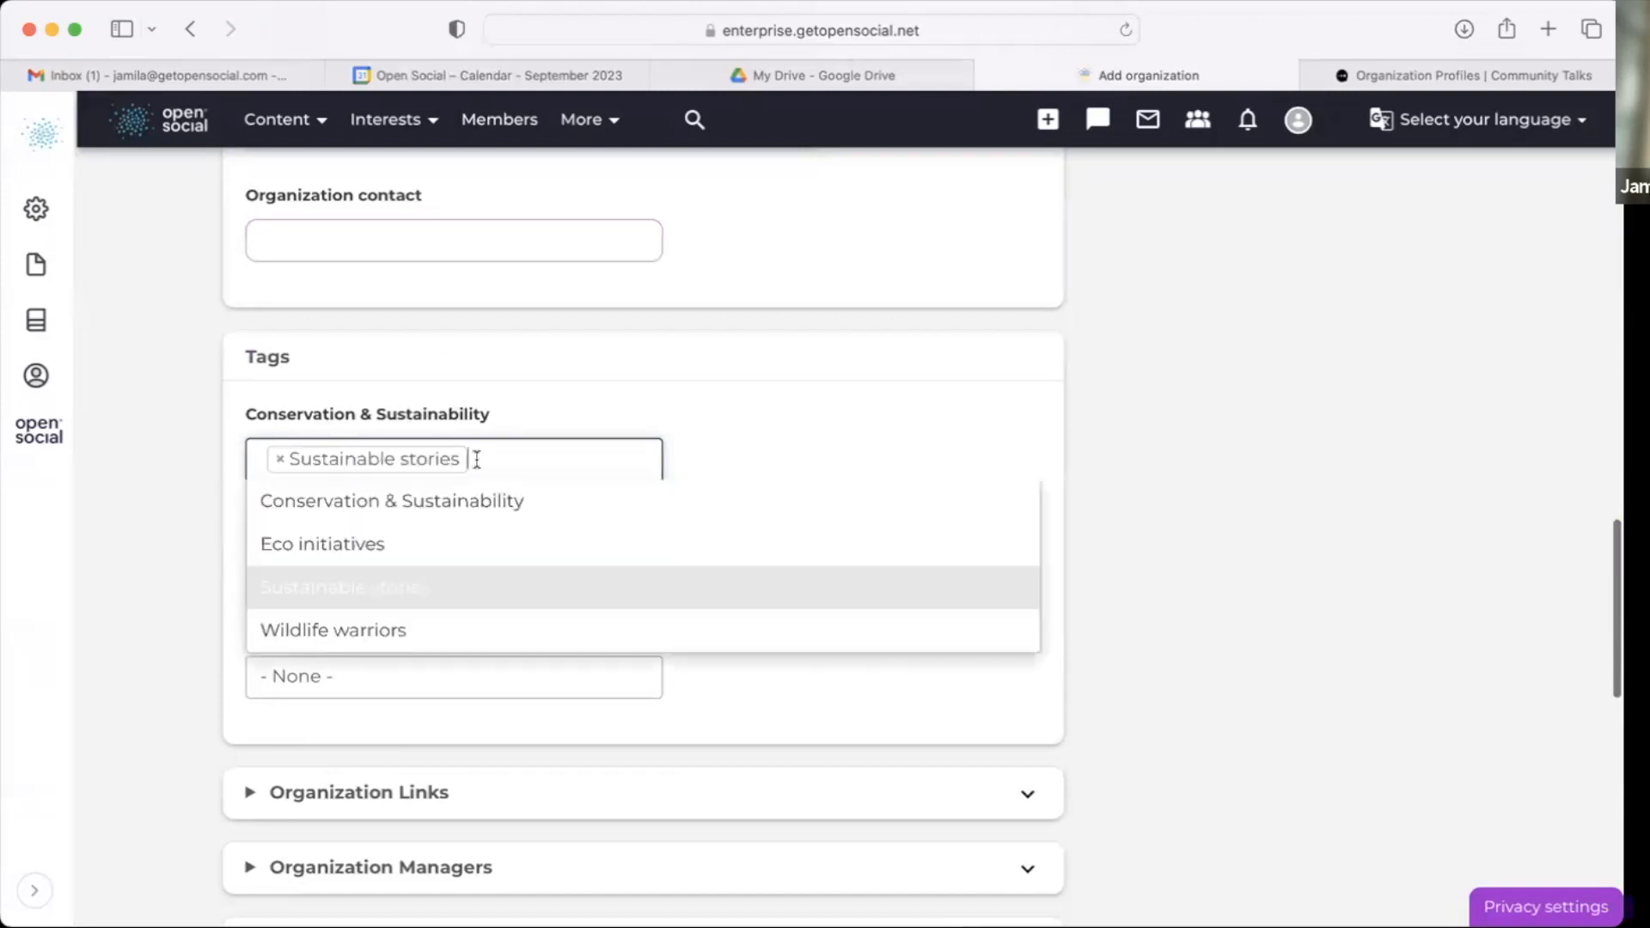
pyautogui.click(487, 498)
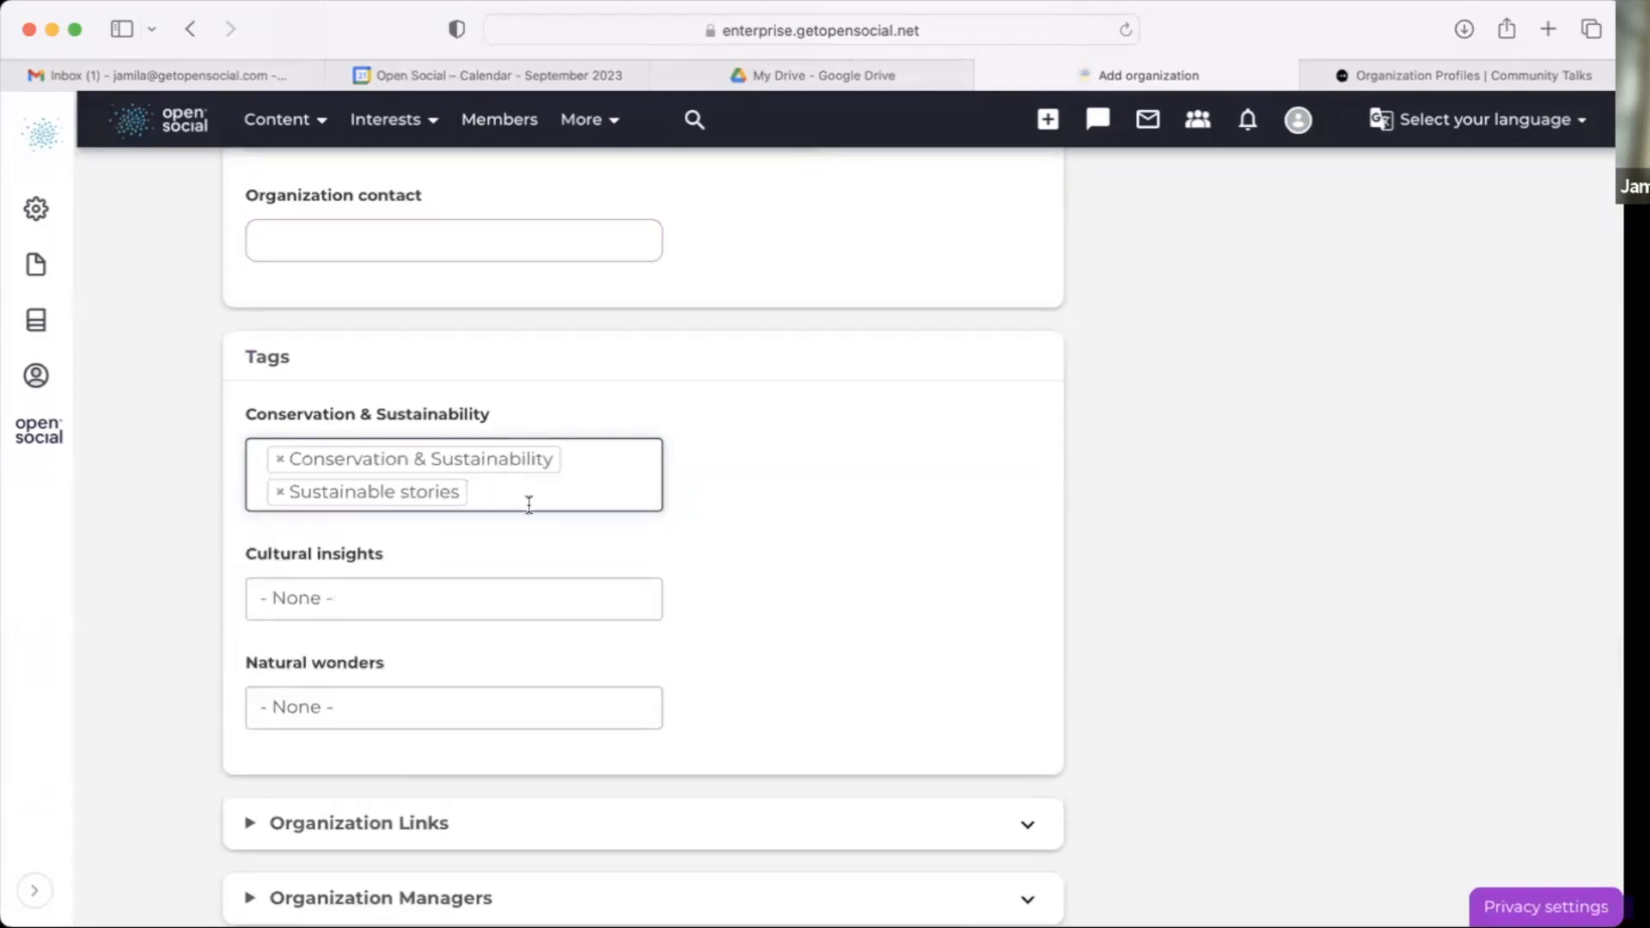
# Step: Expand Organization Links and enter the website URL Greenpeace.de
pyautogui.scroll(-5, 485, 707)
pyautogui.click(460, 641)
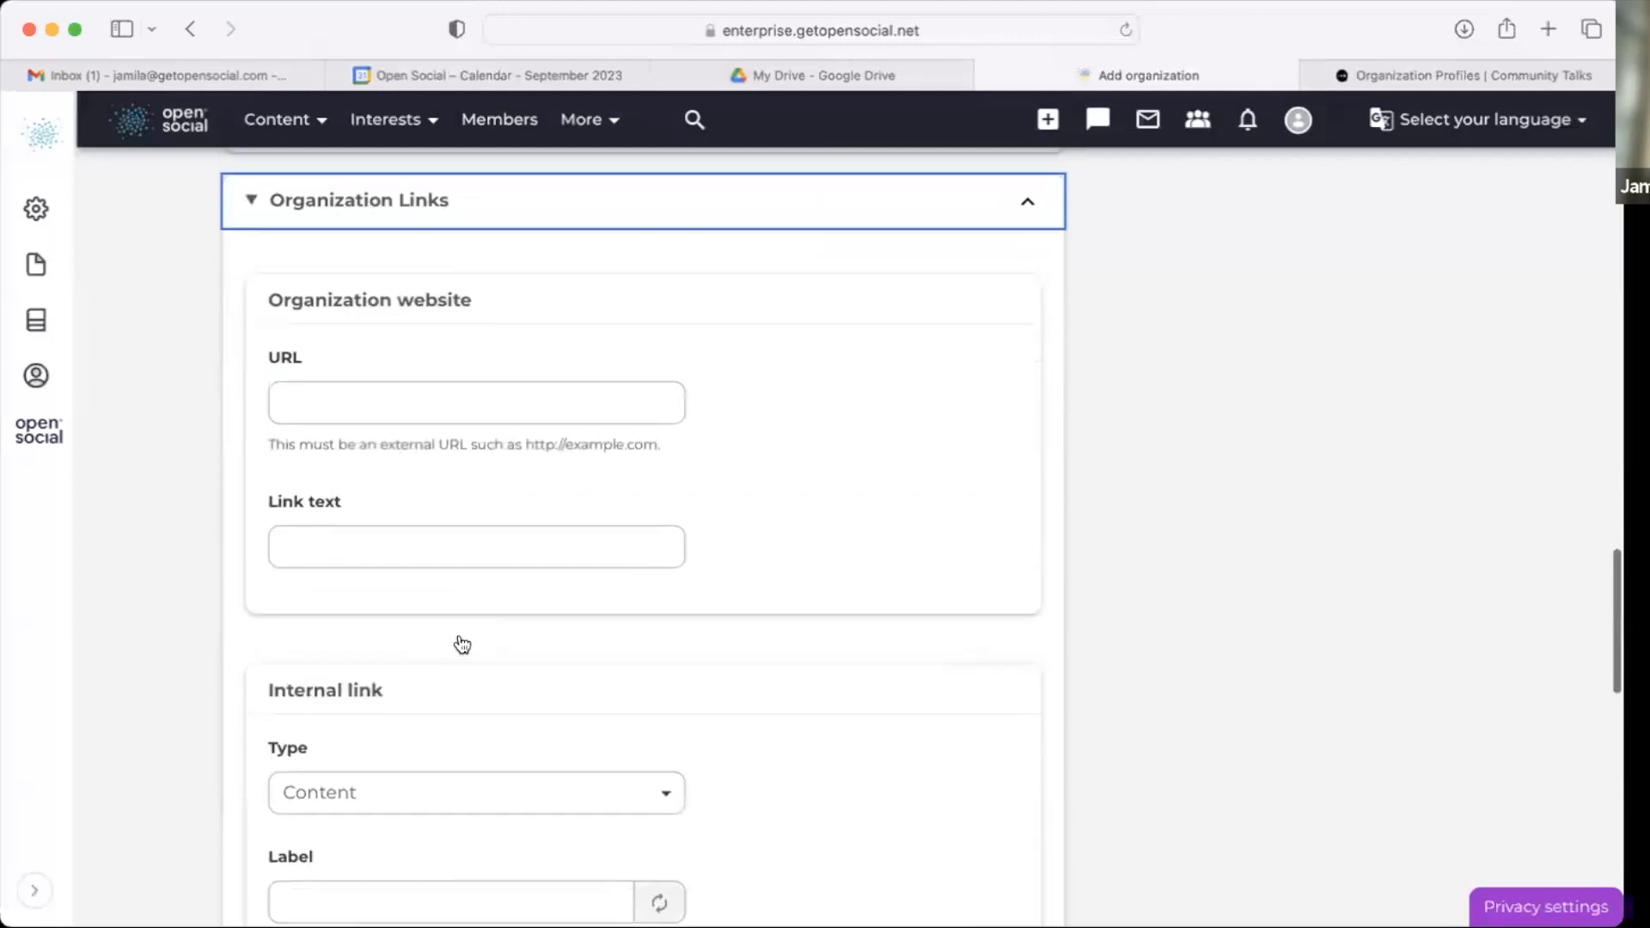
pyautogui.click(593, 382)
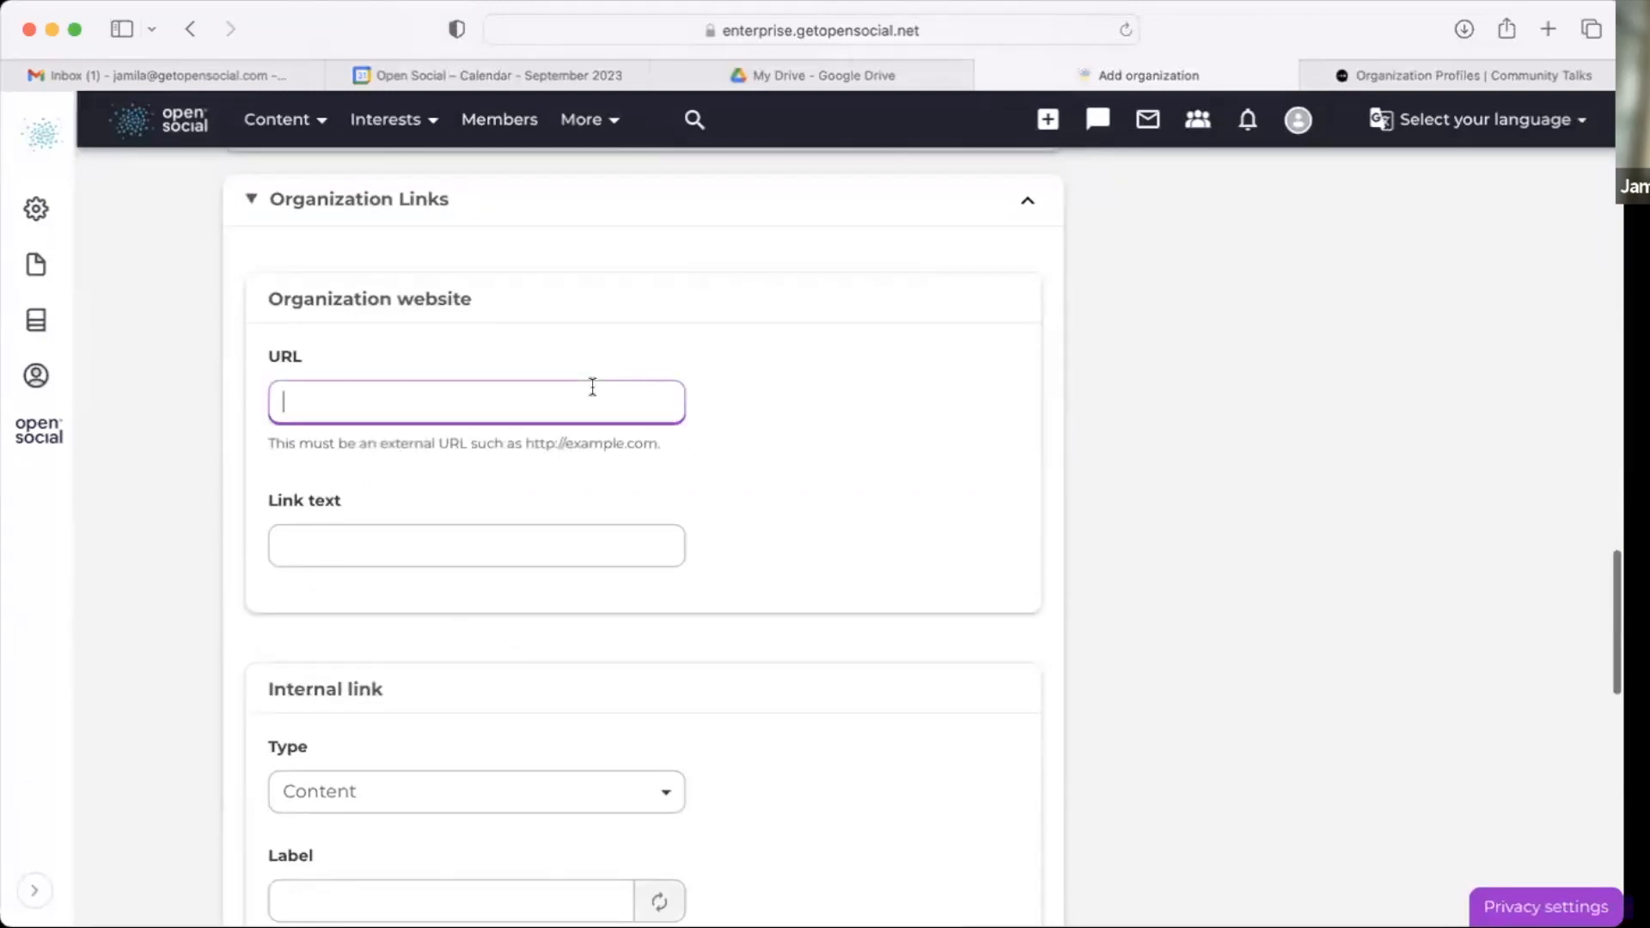
pyautogui.scroll(-1, 585, 383)
pyautogui.doubleClick(433, 277)
pyautogui.click(438, 388)
pyautogui.write('greenpea')
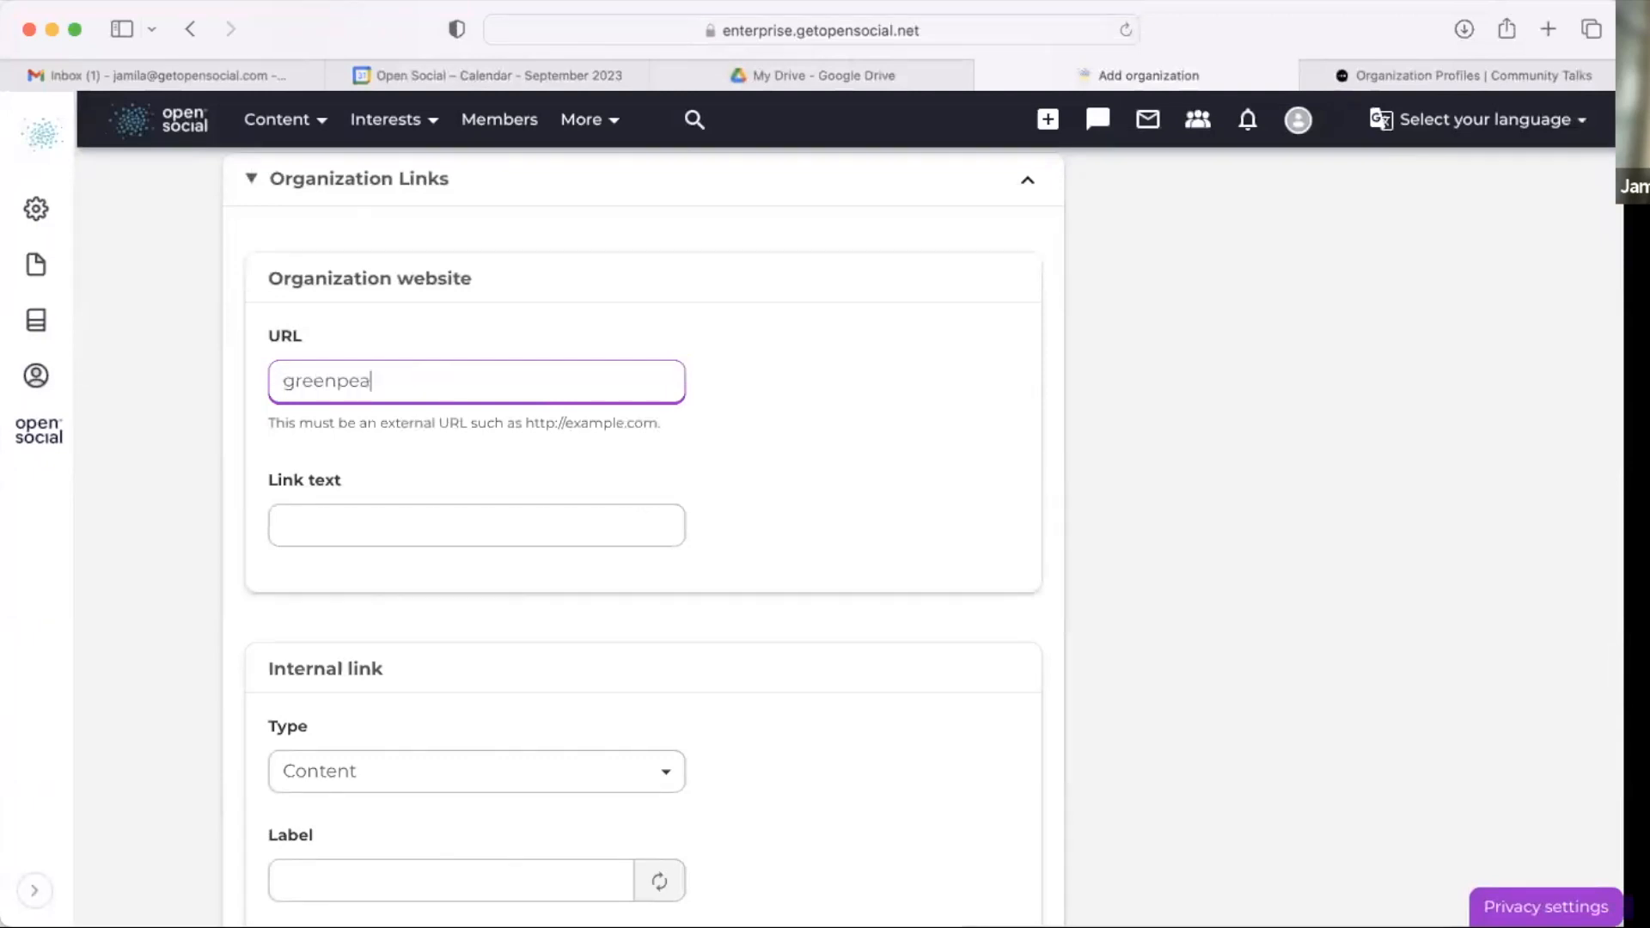
pyautogui.write('ce.de')
pyautogui.click(567, 454)
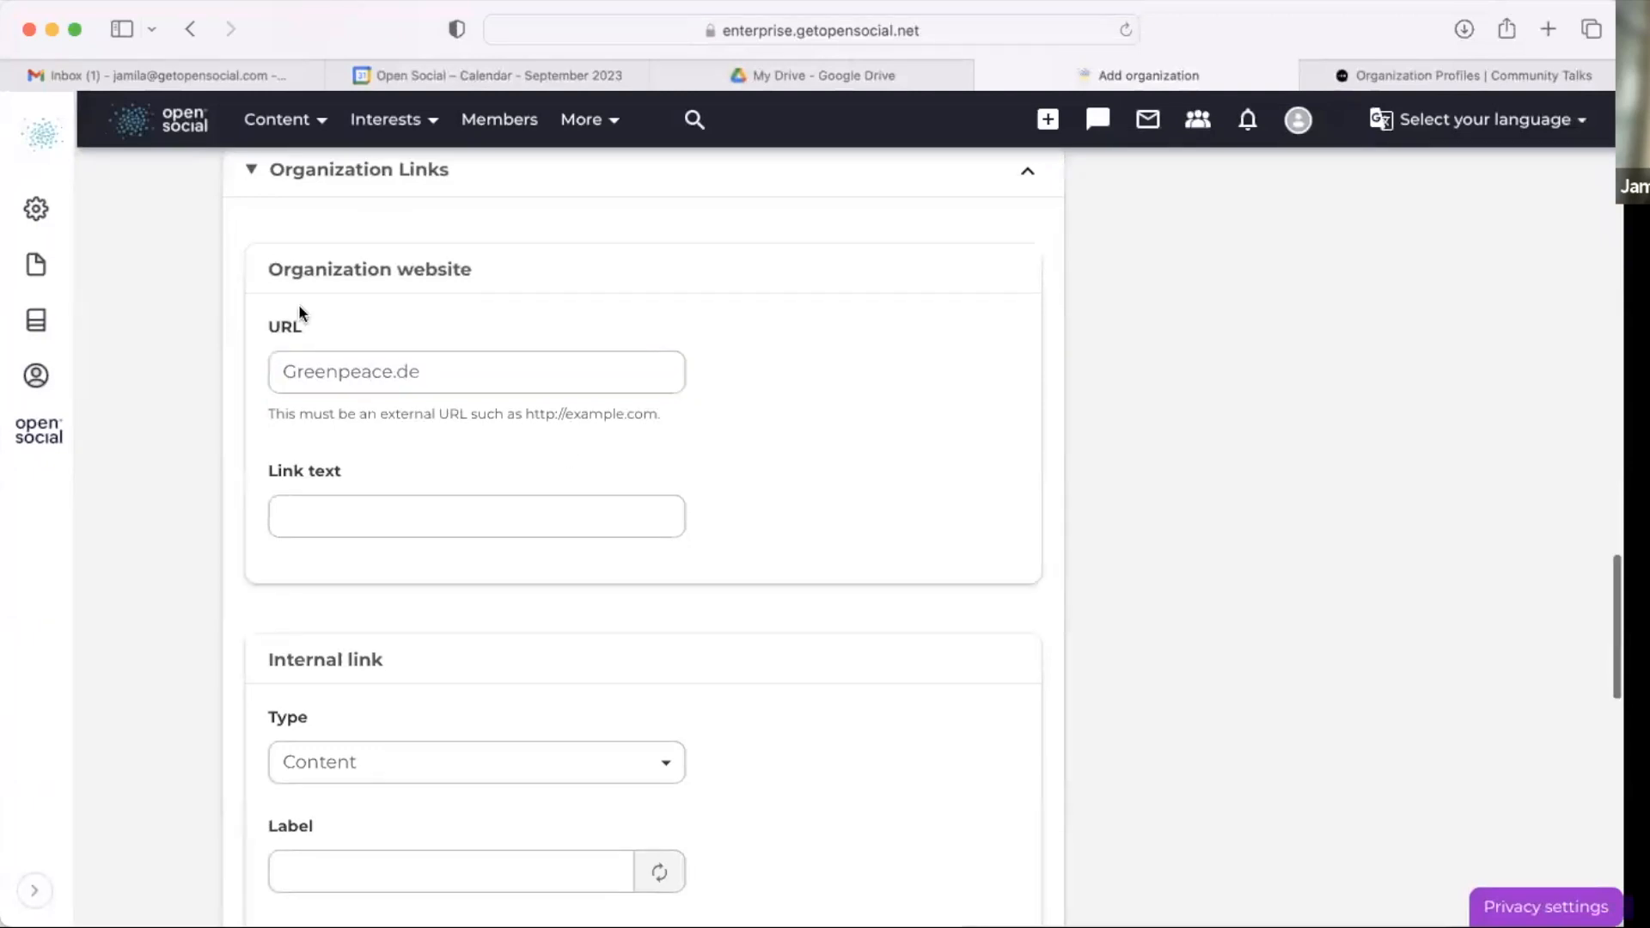
# Step: Set the organization website's link text to Website
pyautogui.scroll(-1, 317, 467)
pyautogui.click(325, 494)
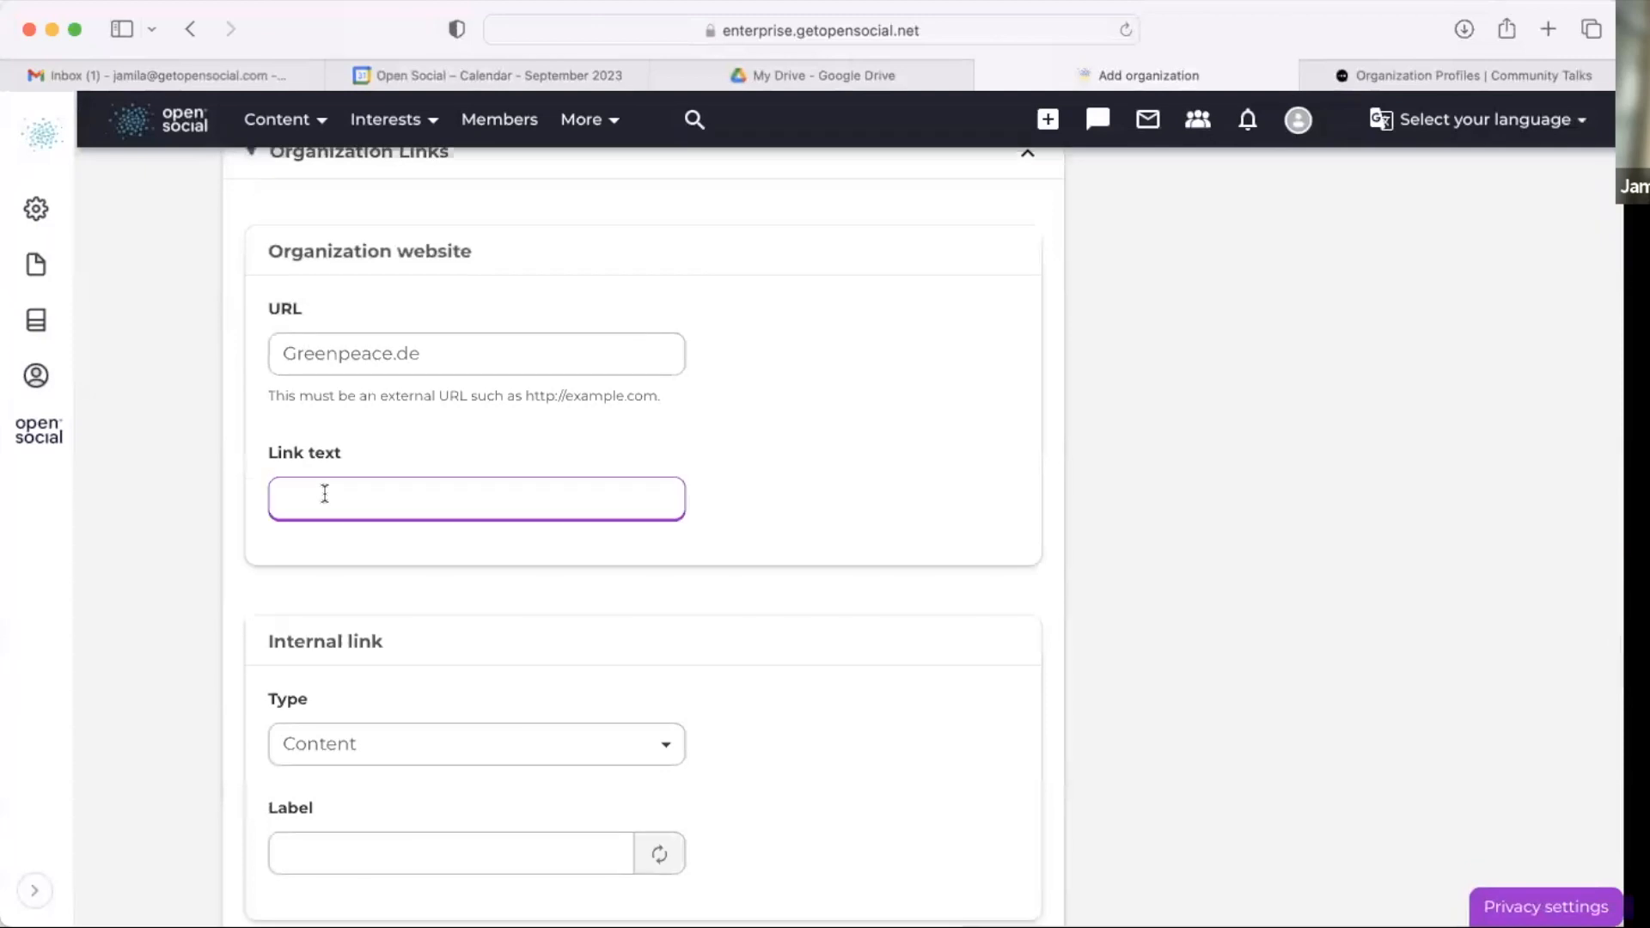
pyautogui.write('Website')
# Step: Add an internal link of type Group pointing to Open group (18)
pyautogui.scroll(-4, 440, 632)
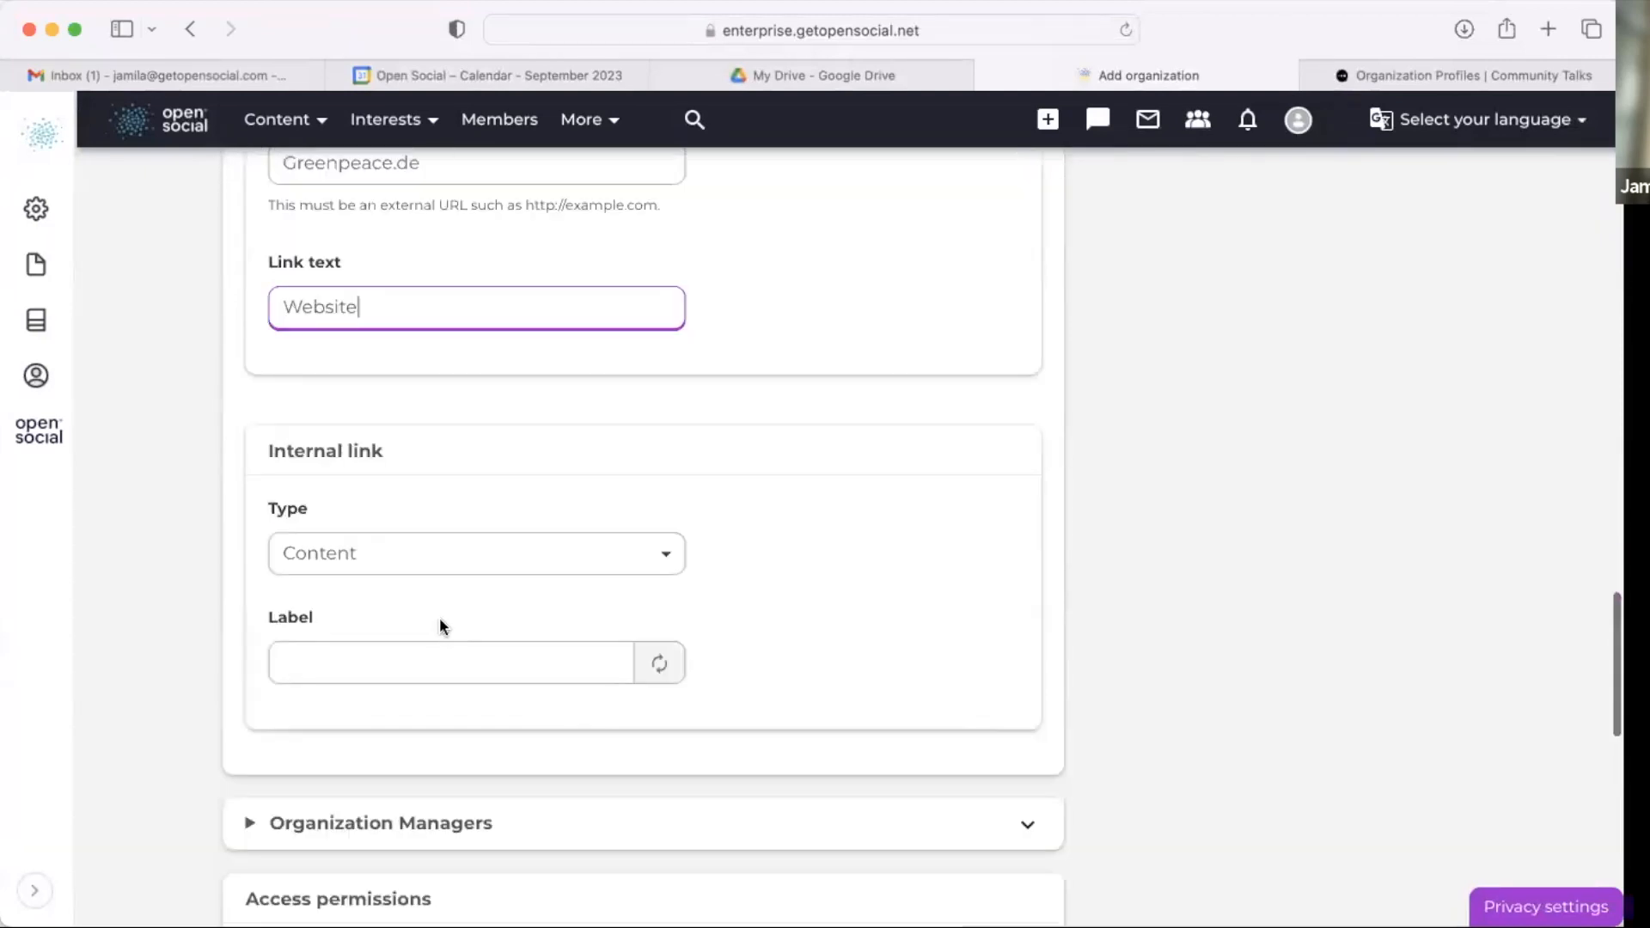
pyautogui.click(364, 563)
pyautogui.click(365, 588)
pyautogui.click(392, 662)
pyautogui.write('g')
pyautogui.scroll(-3, 535, 693)
pyautogui.scroll(-2, 695, 656)
pyautogui.click(605, 722)
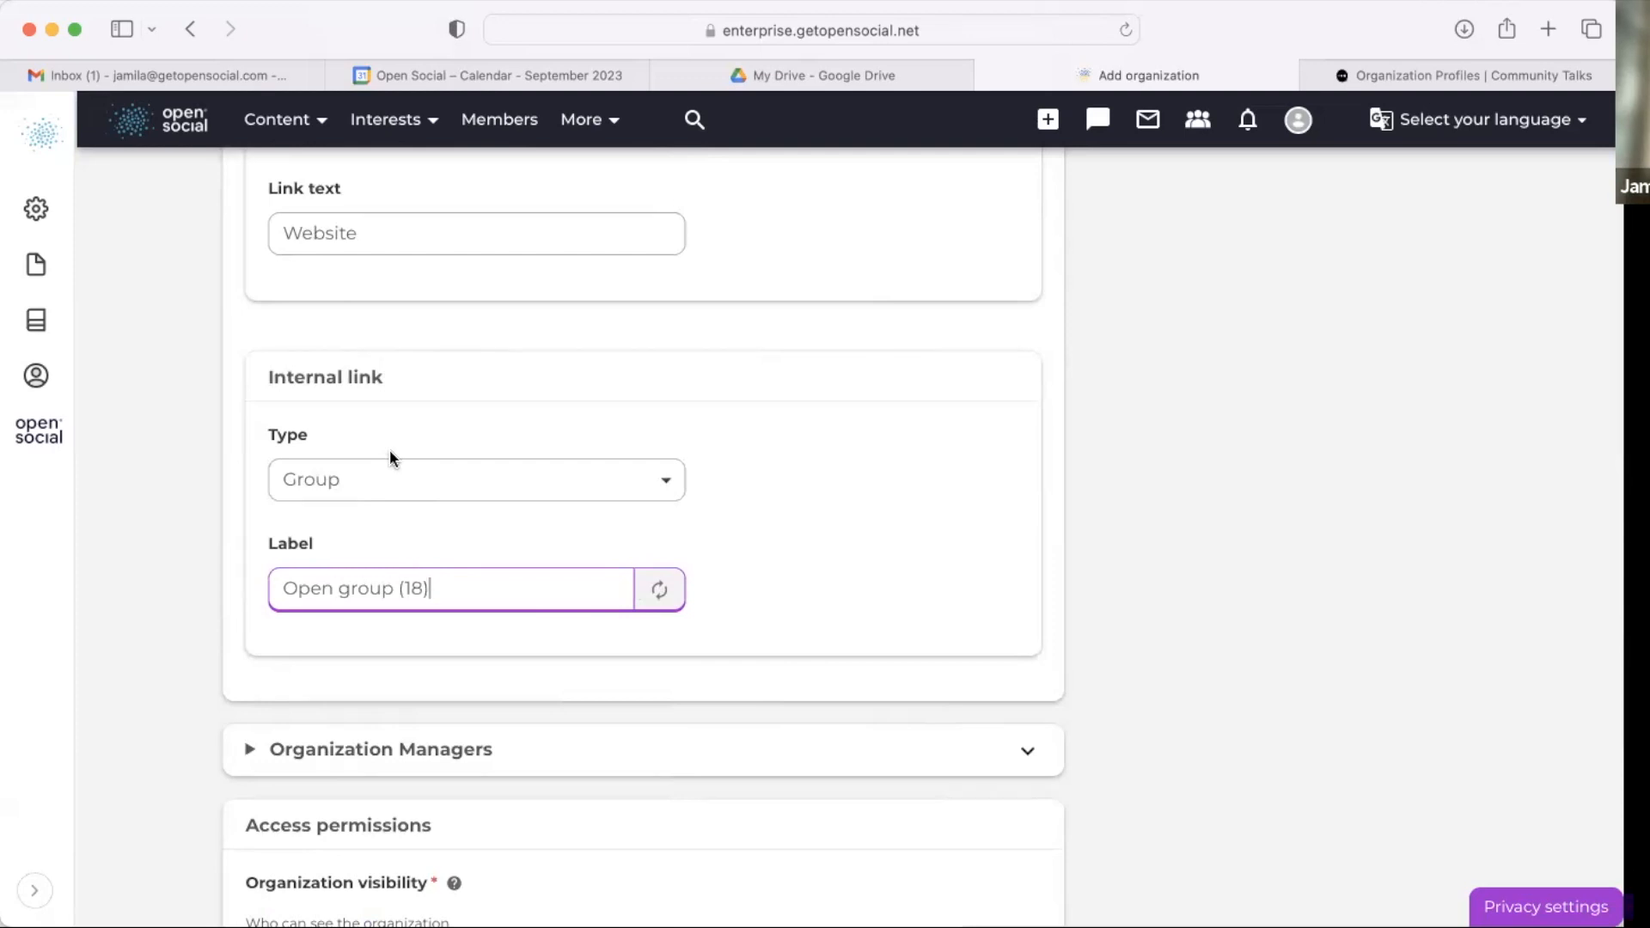
# Step: Expand Organization Managers and add two users as managers, picking each from the suggestions
pyautogui.scroll(-1, 389, 454)
pyautogui.scroll(-5, 389, 458)
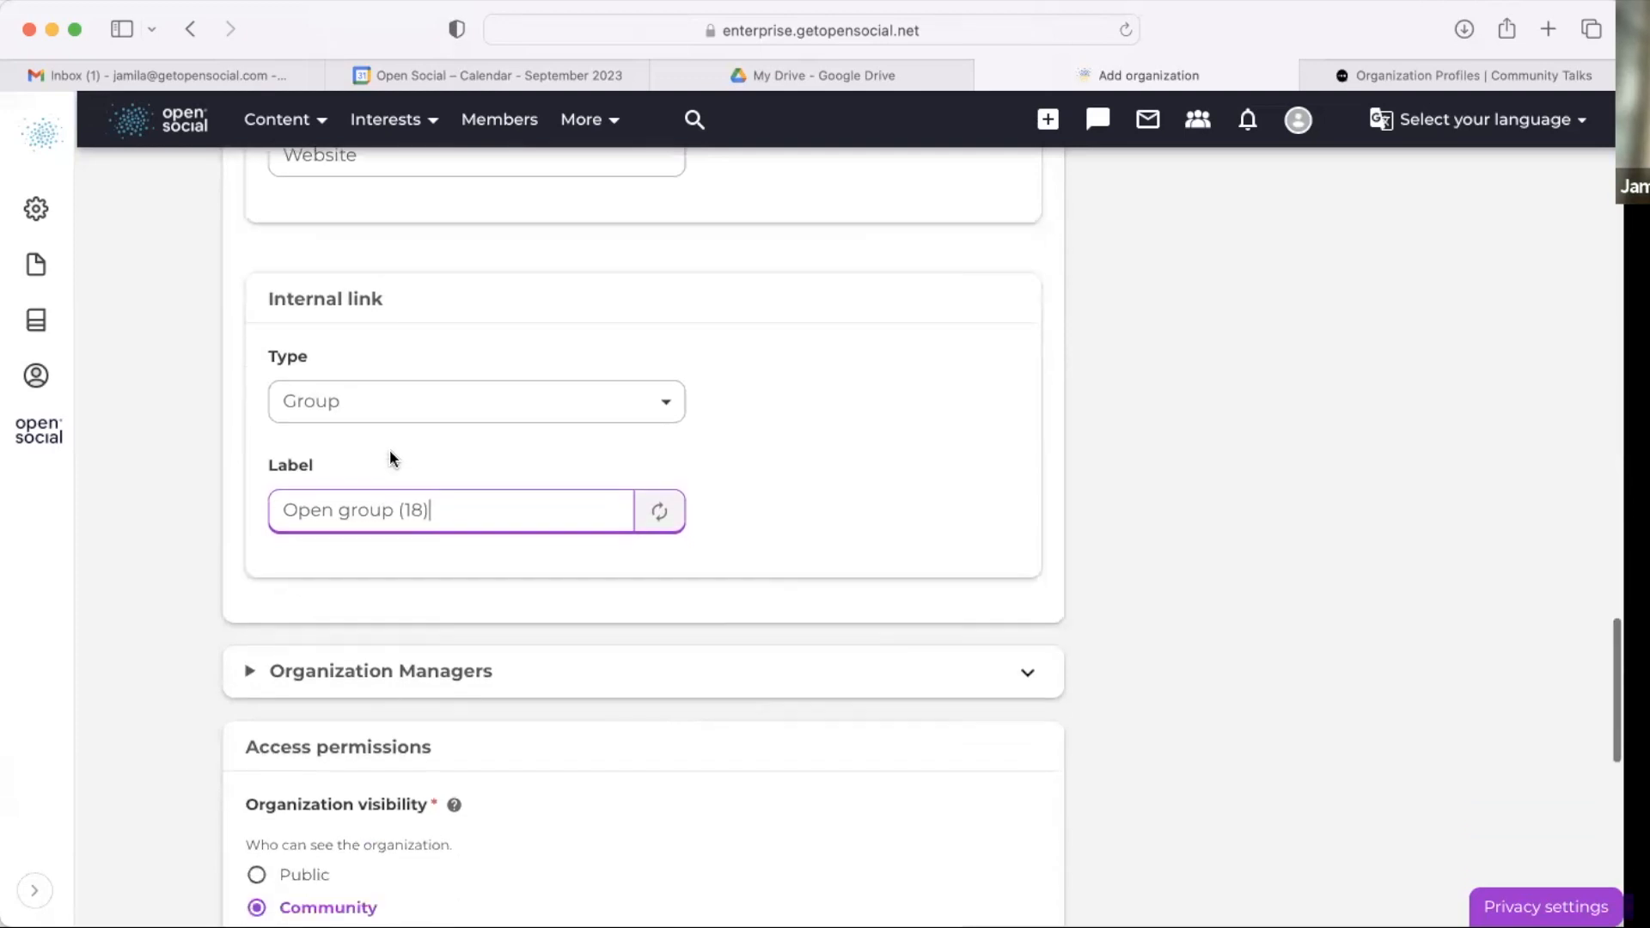
pyautogui.click(514, 290)
pyautogui.scroll(-2, 514, 290)
pyautogui.click(486, 289)
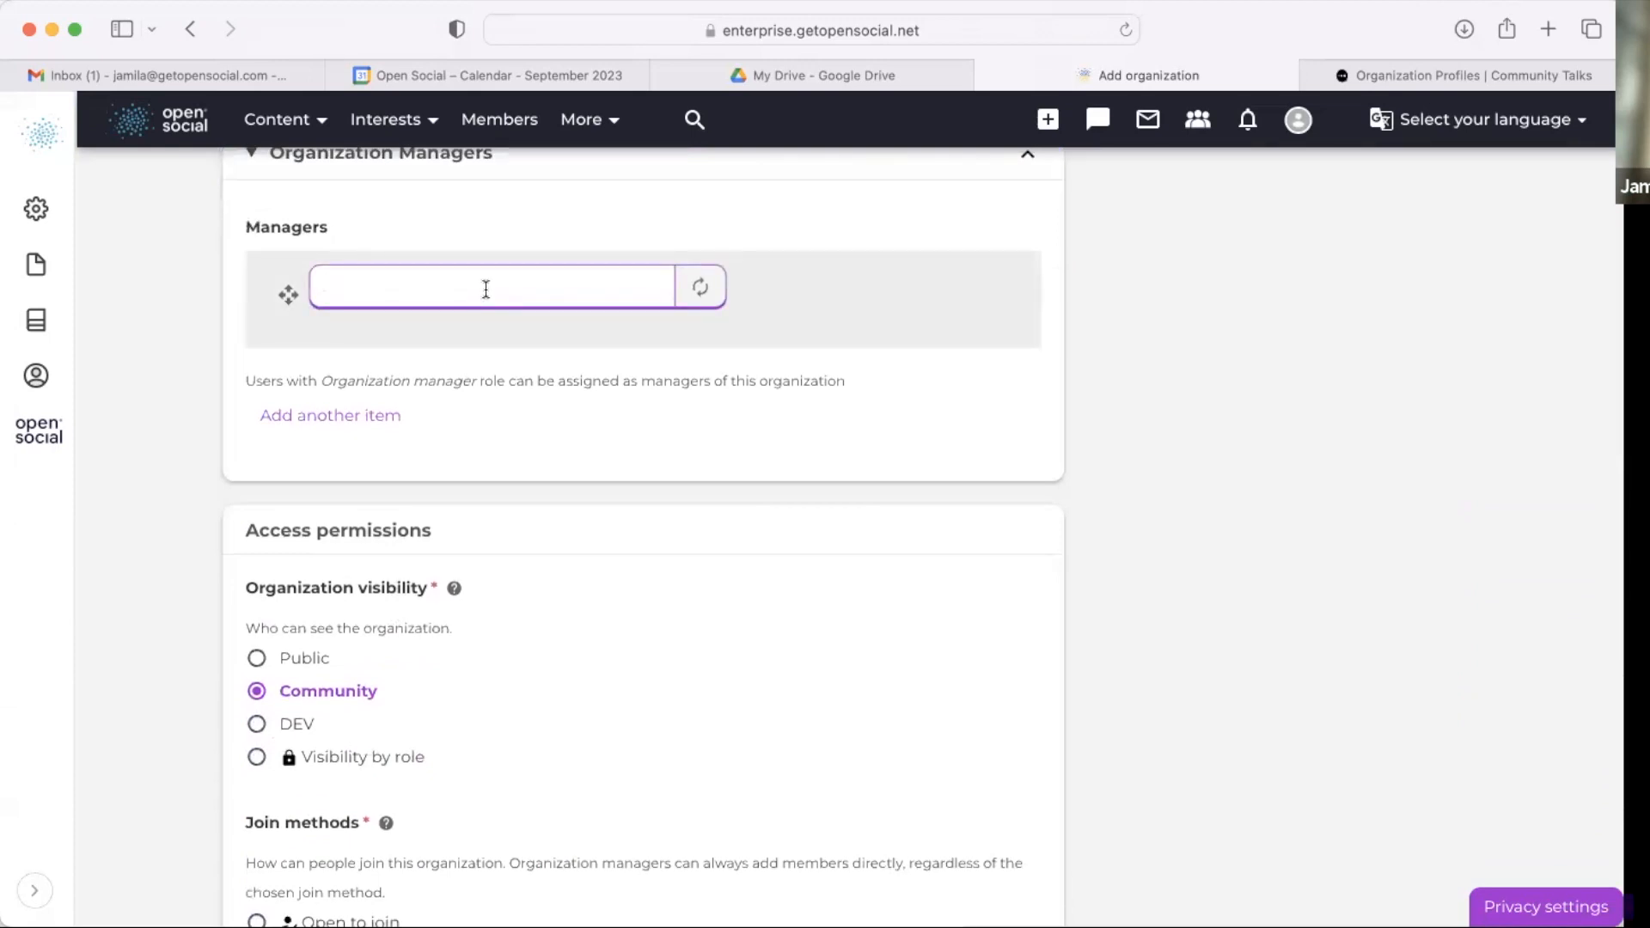
pyautogui.write('ste')
pyautogui.click(493, 342)
pyautogui.click(357, 419)
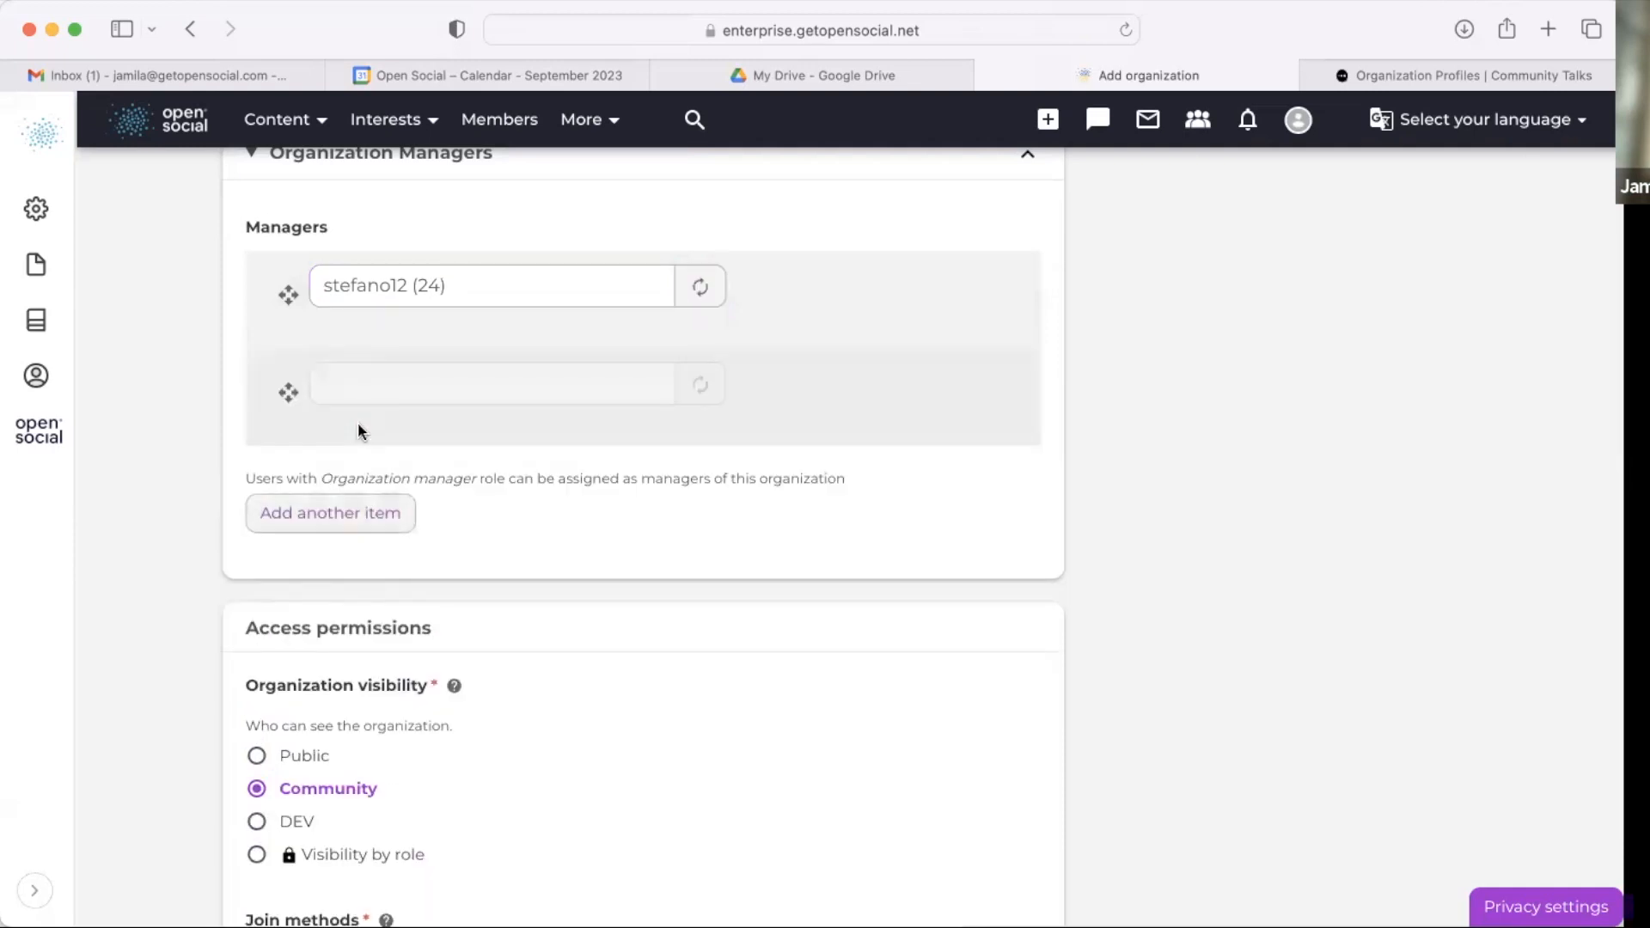
pyautogui.click(413, 401)
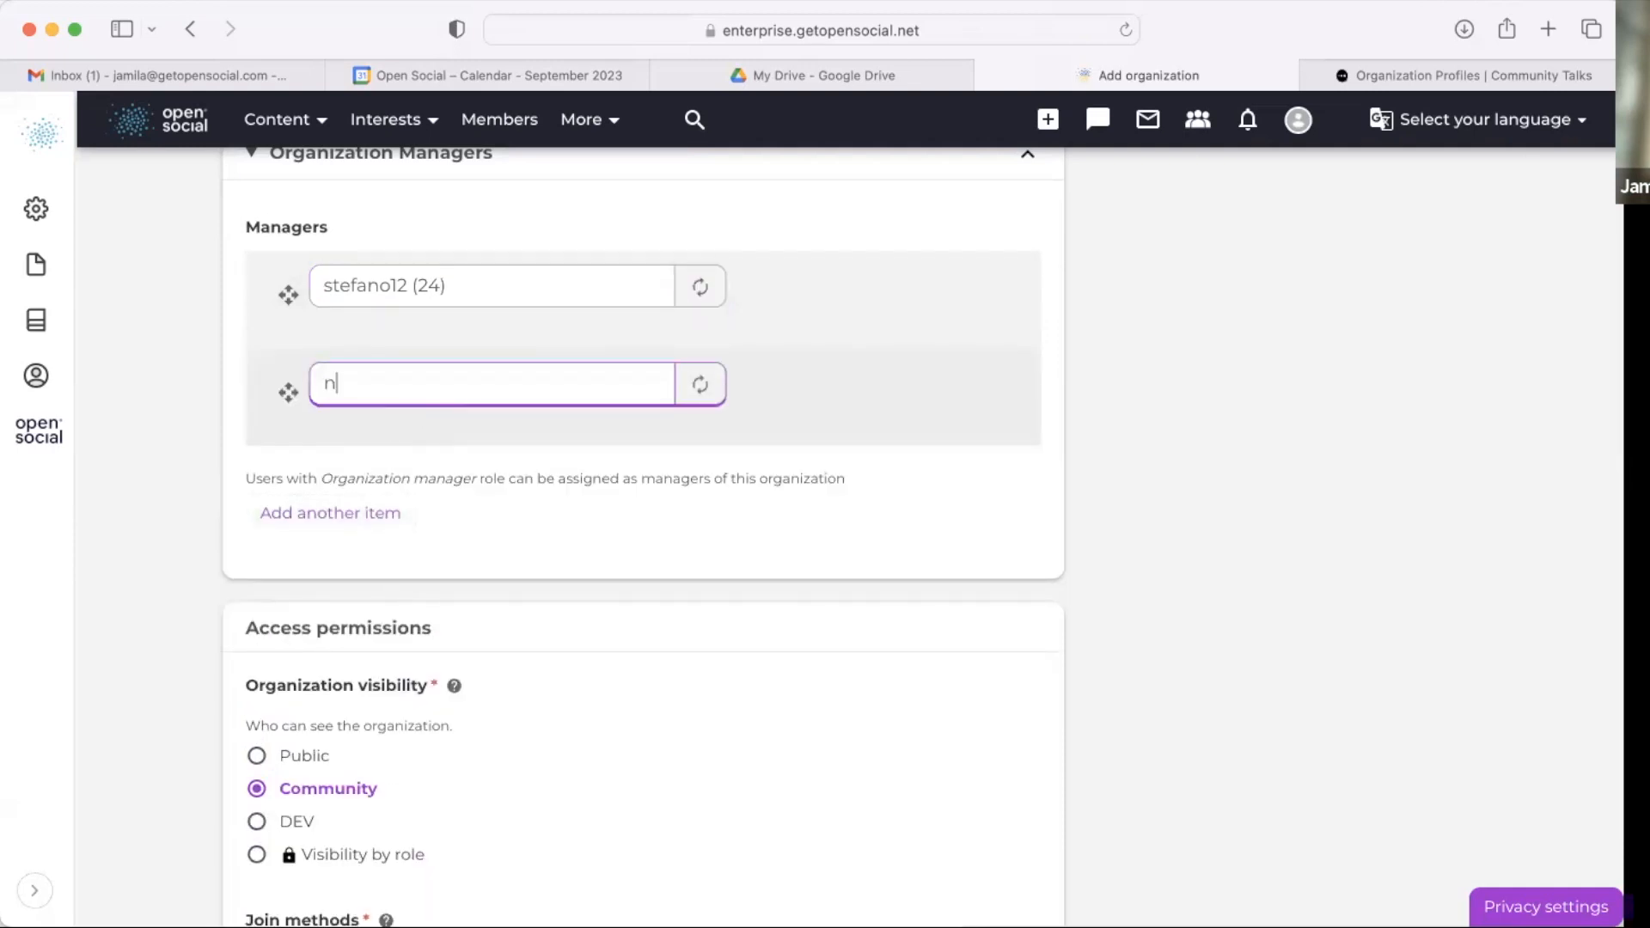
pyautogui.click(430, 440)
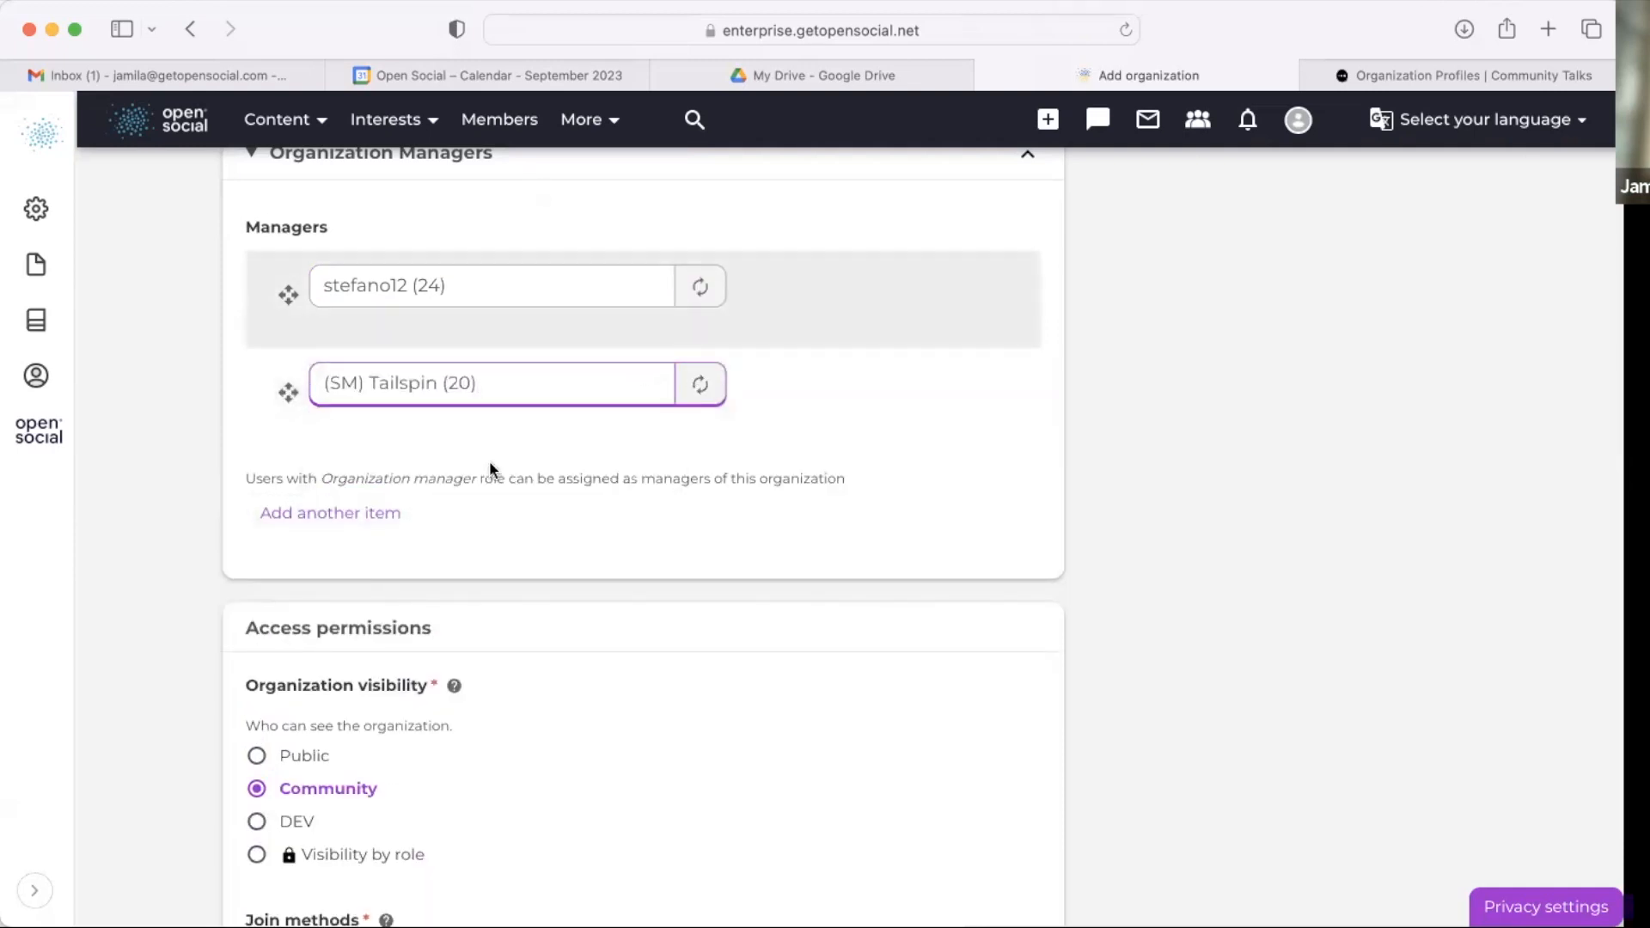
# Step: Review the organization visibility and join method options under Access permissions
pyautogui.scroll(-5, 705, 619)
pyautogui.scroll(-5, 705, 619)
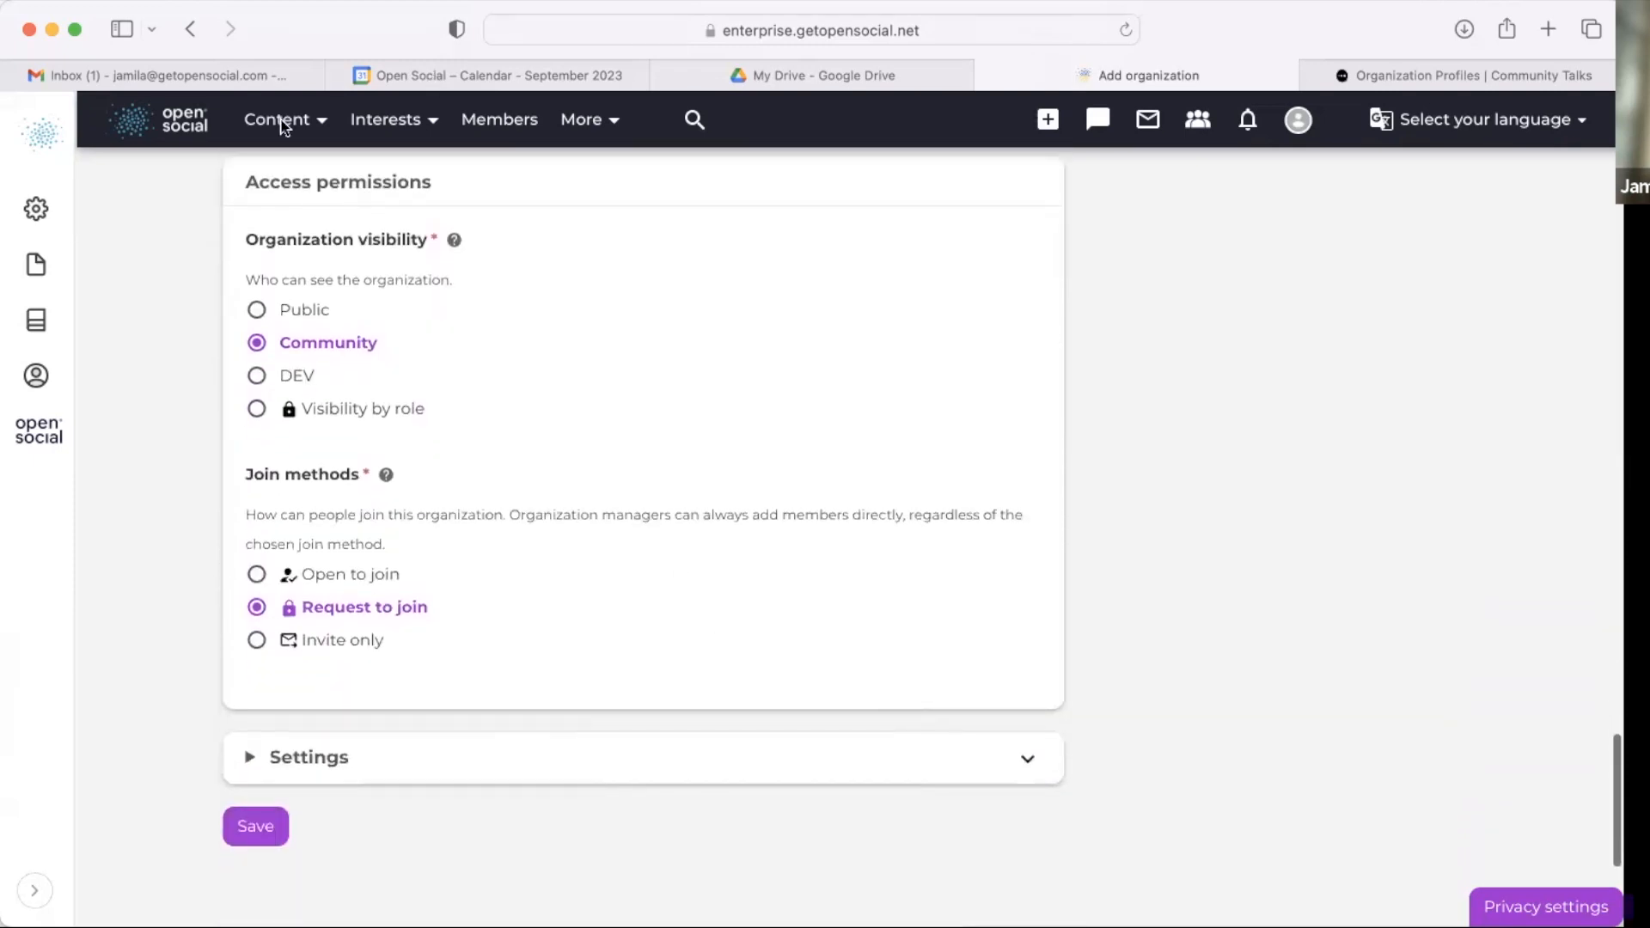
pyautogui.moveTo(240, 236); pyautogui.dragTo(416, 246)
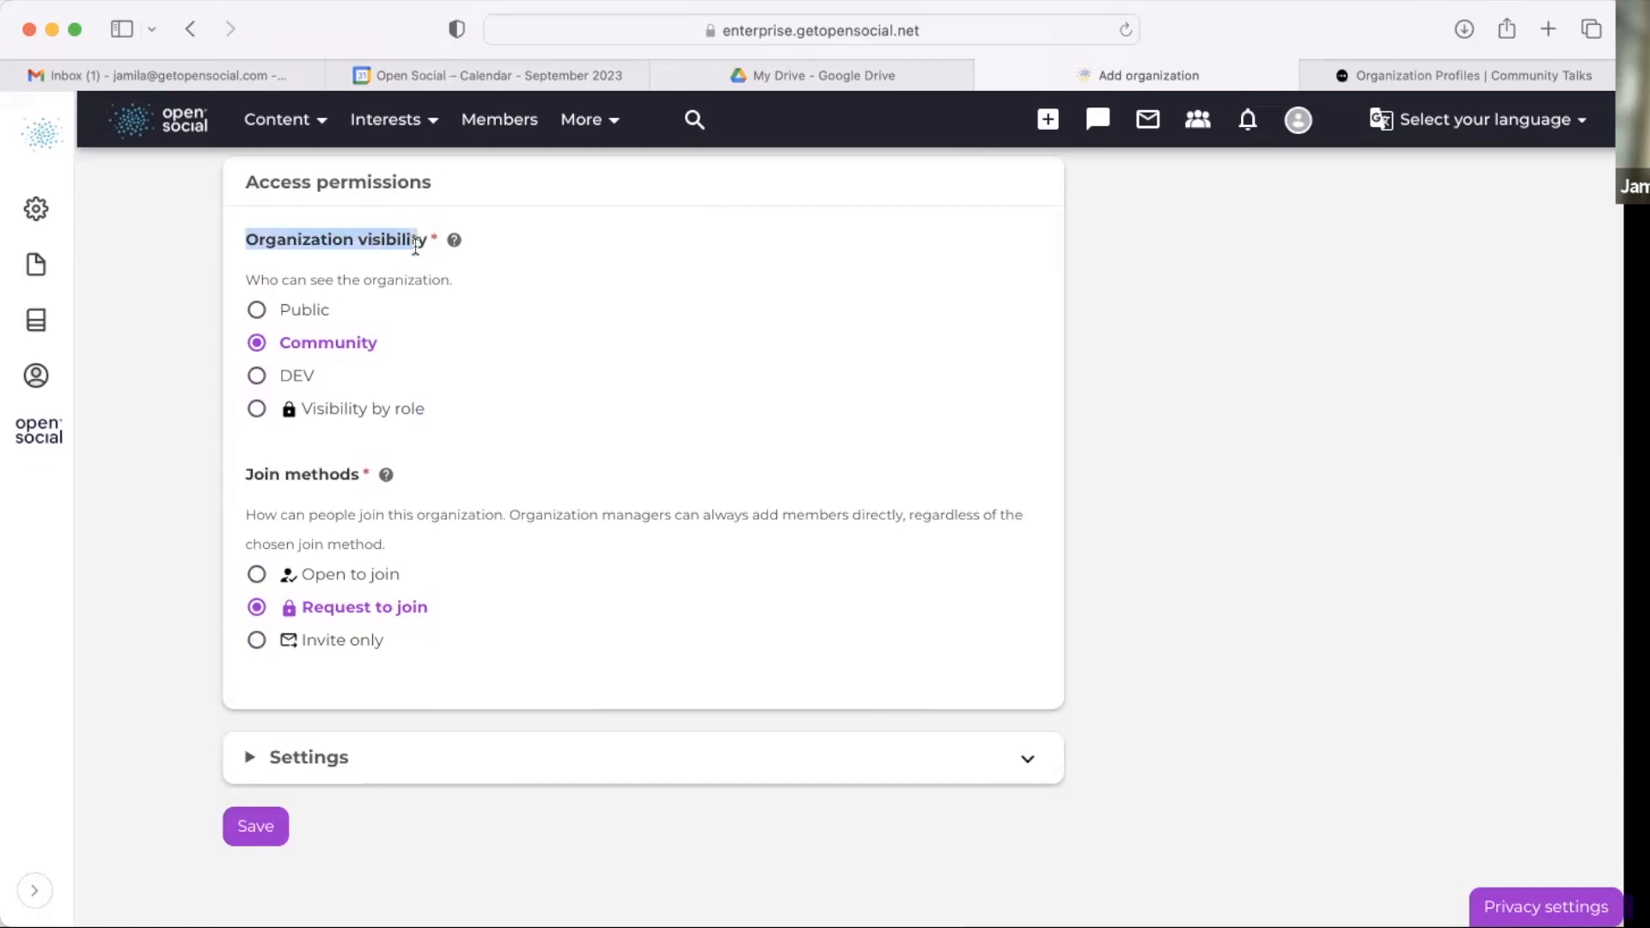
pyautogui.tripleClick(411, 278)
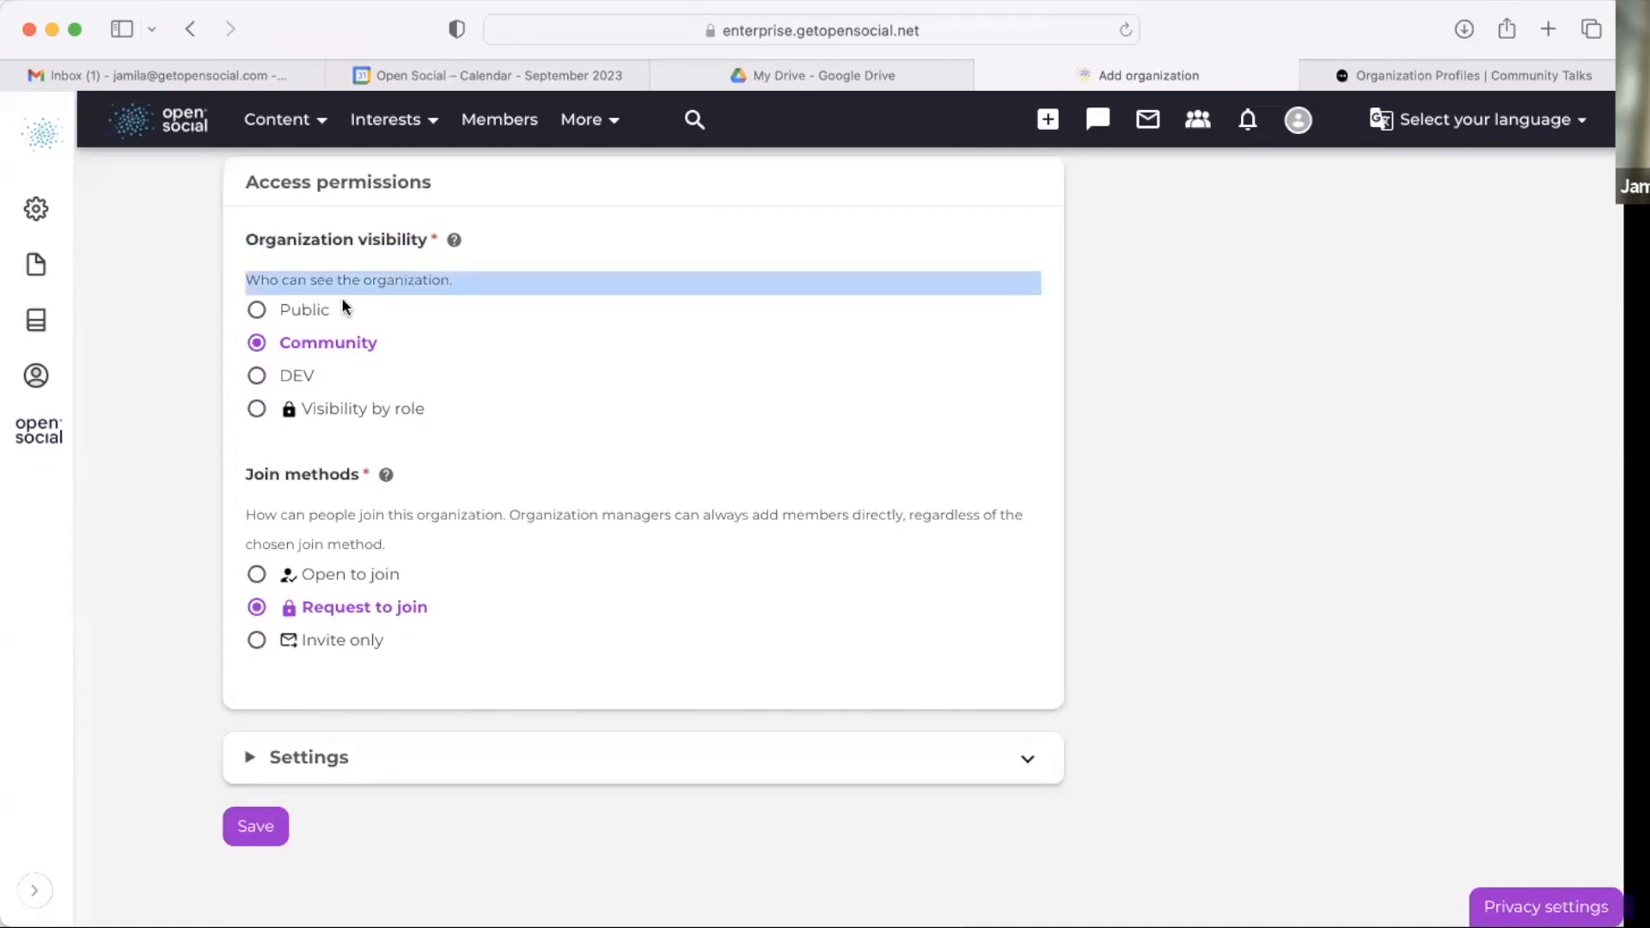
pyautogui.click(318, 314)
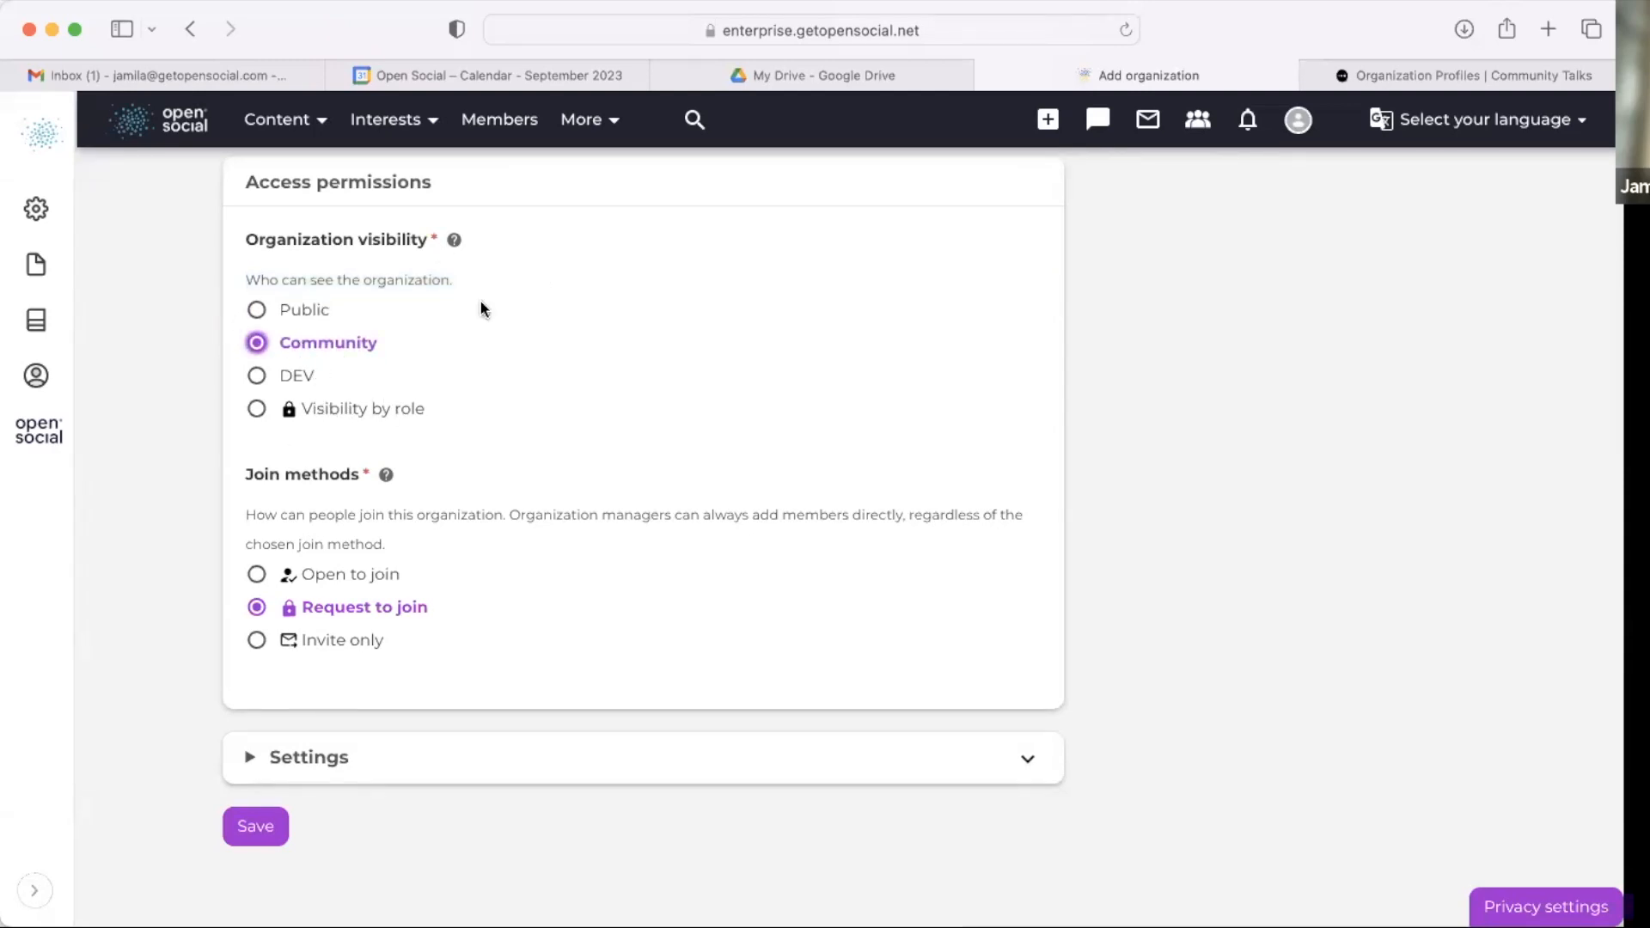
pyautogui.scroll(-3, 479, 309)
pyautogui.click(340, 482)
pyautogui.click(315, 519)
pyautogui.click(317, 545)
pyautogui.click(336, 526)
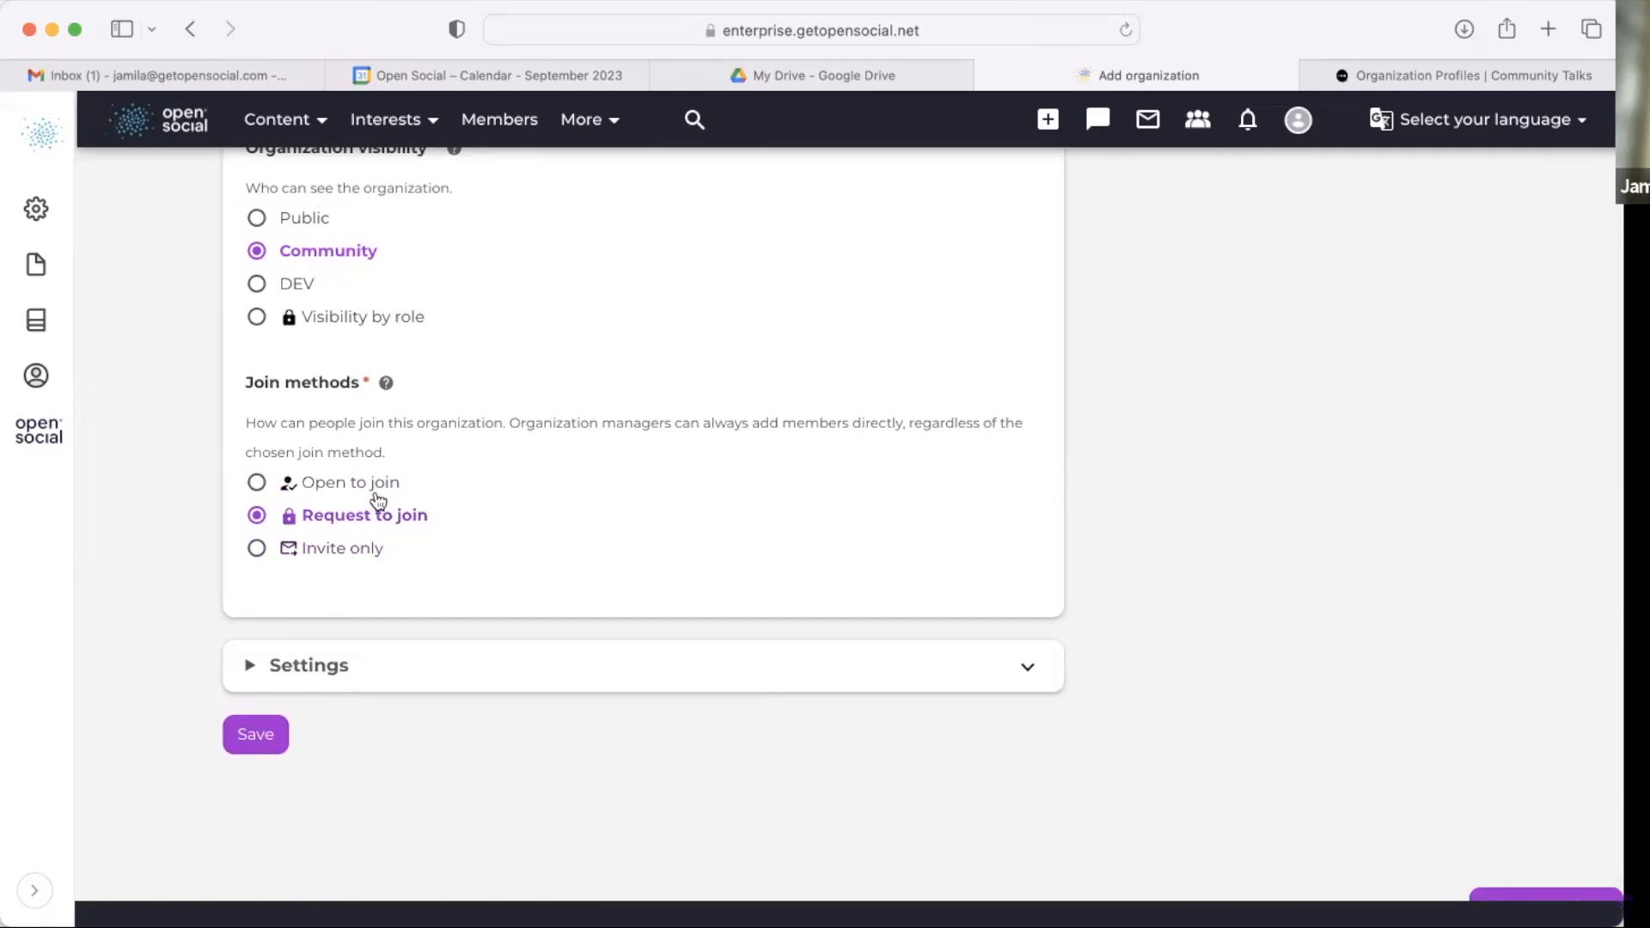
pyautogui.scroll(-2, 378, 500)
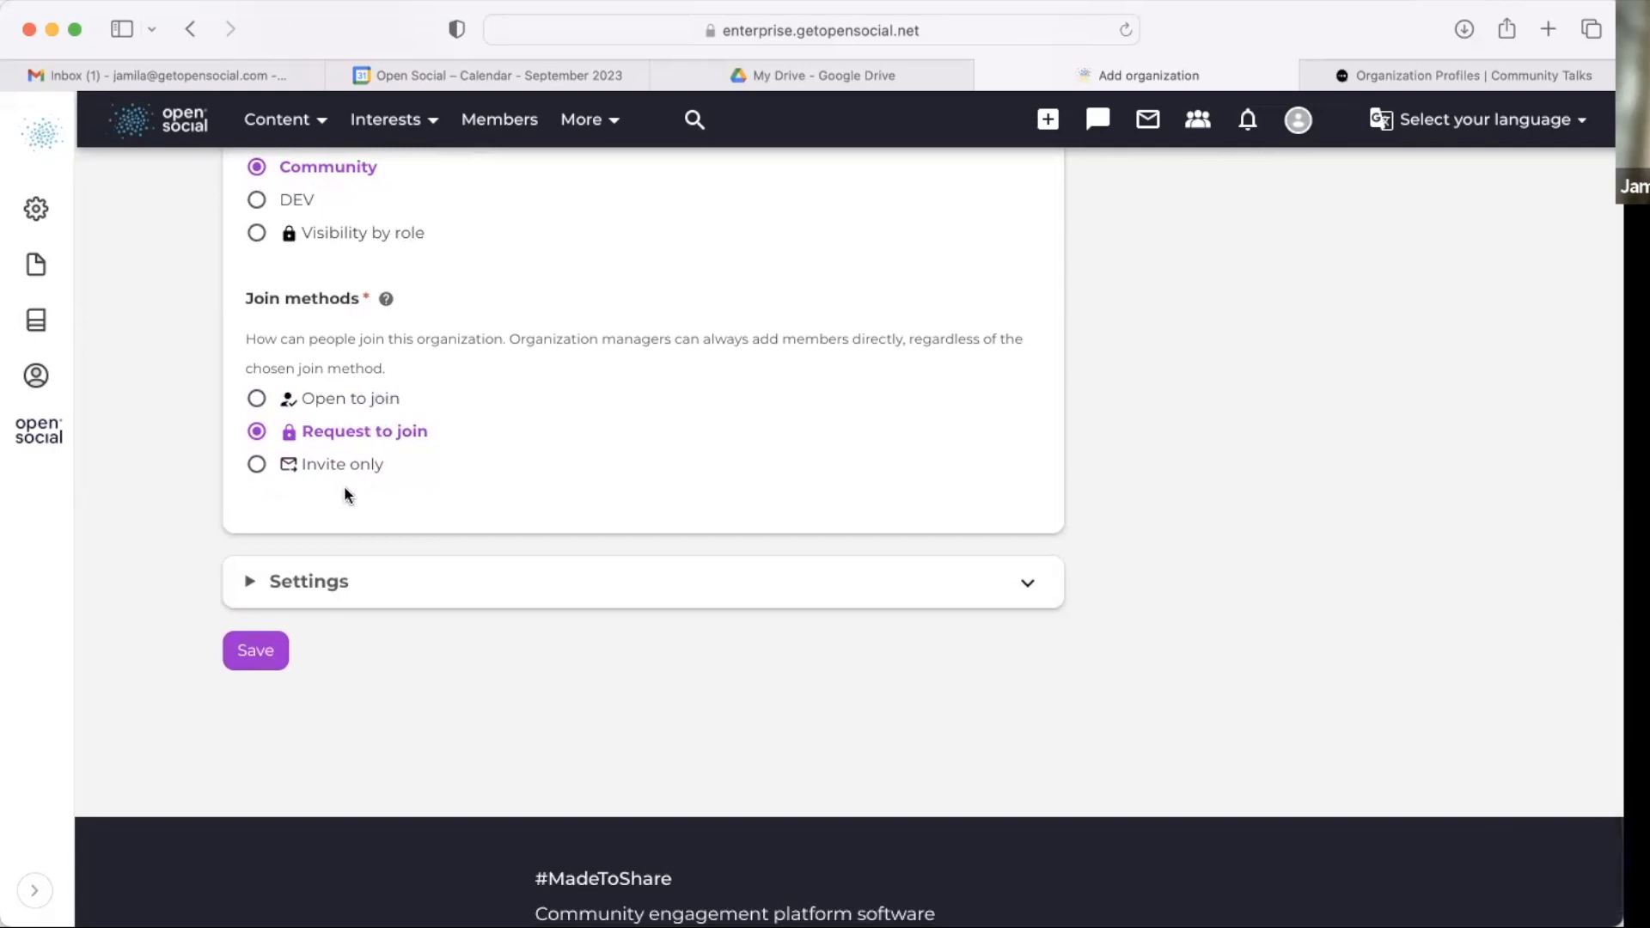
# Step: Expand Settings and try to save the organization
pyautogui.click(365, 583)
pyautogui.scroll(-5, 255, 391)
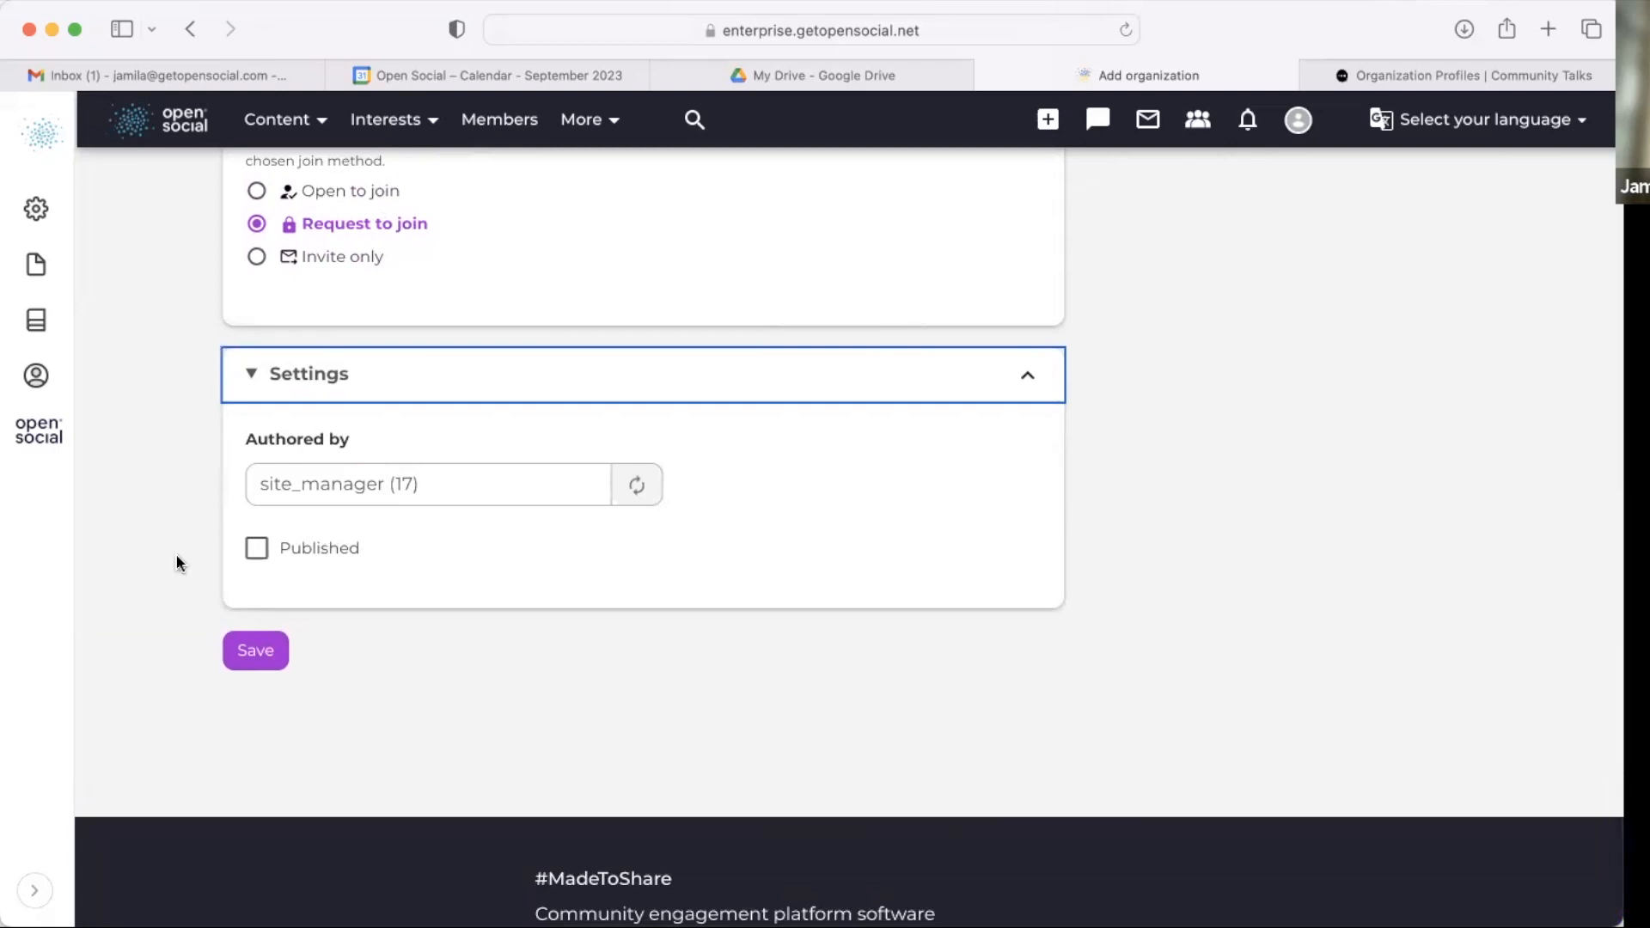
pyautogui.click(275, 657)
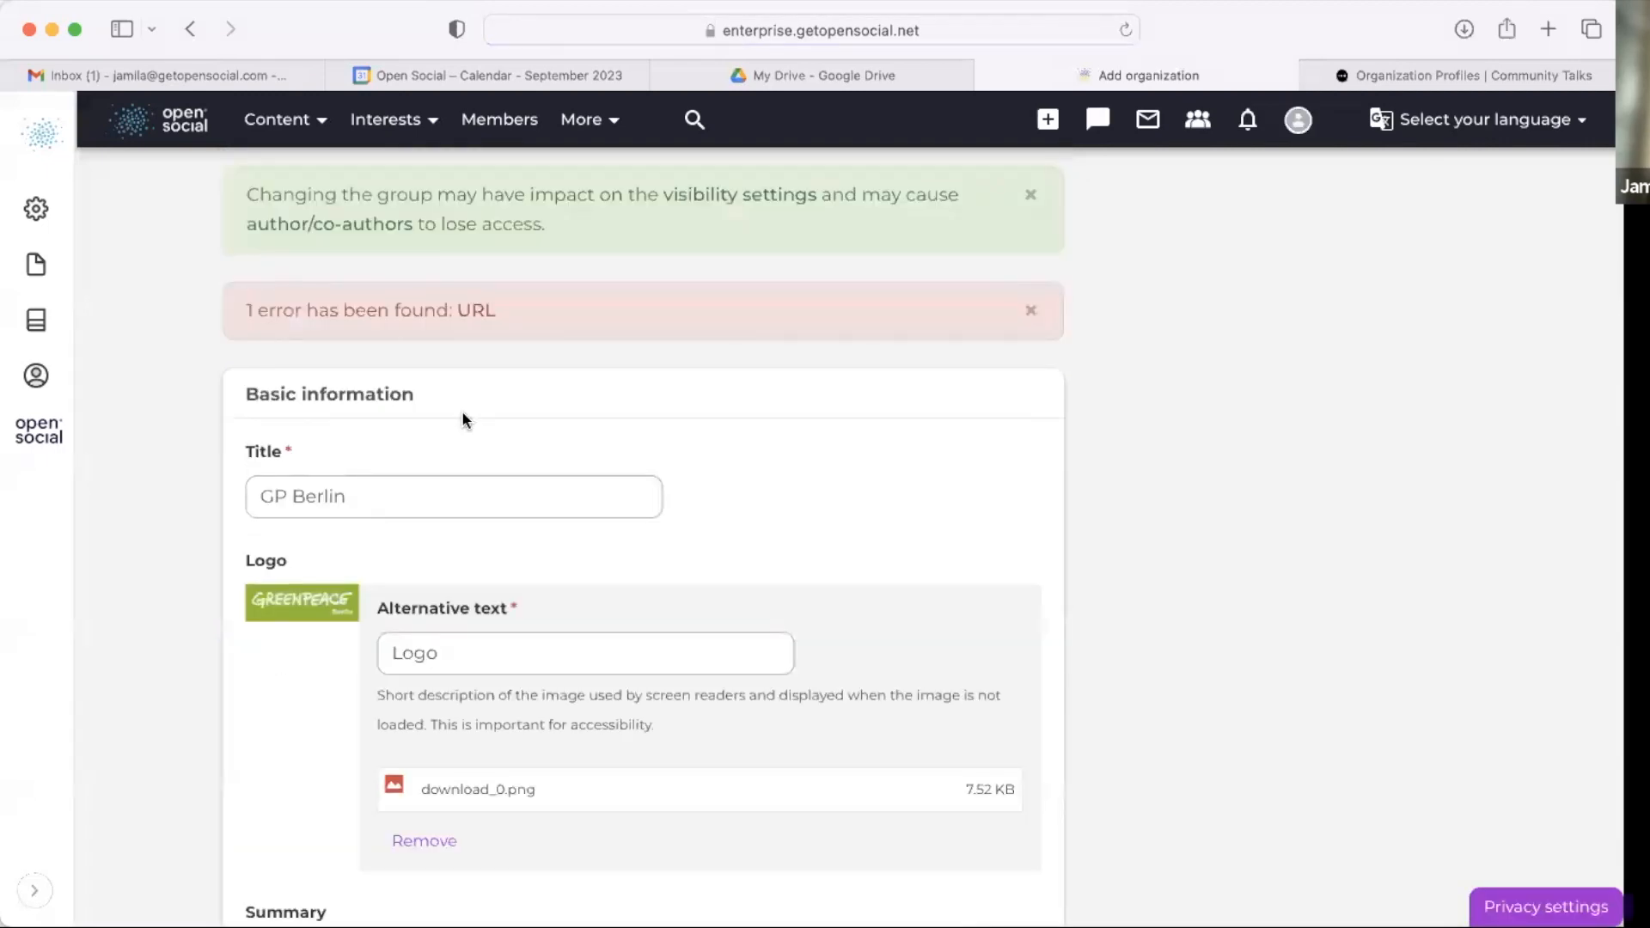
# Step: Clear the organization website URL and link text, and save the organization
pyautogui.scroll(-3, 461, 413)
pyautogui.scroll(-20, 463, 413)
pyautogui.scroll(5, 463, 413)
pyautogui.click(435, 612)
pyautogui.scroll(-1, 417, 717)
pyautogui.tripleClick(422, 708)
pyautogui.press('BackSpace')
pyautogui.scroll(-5, 577, 681)
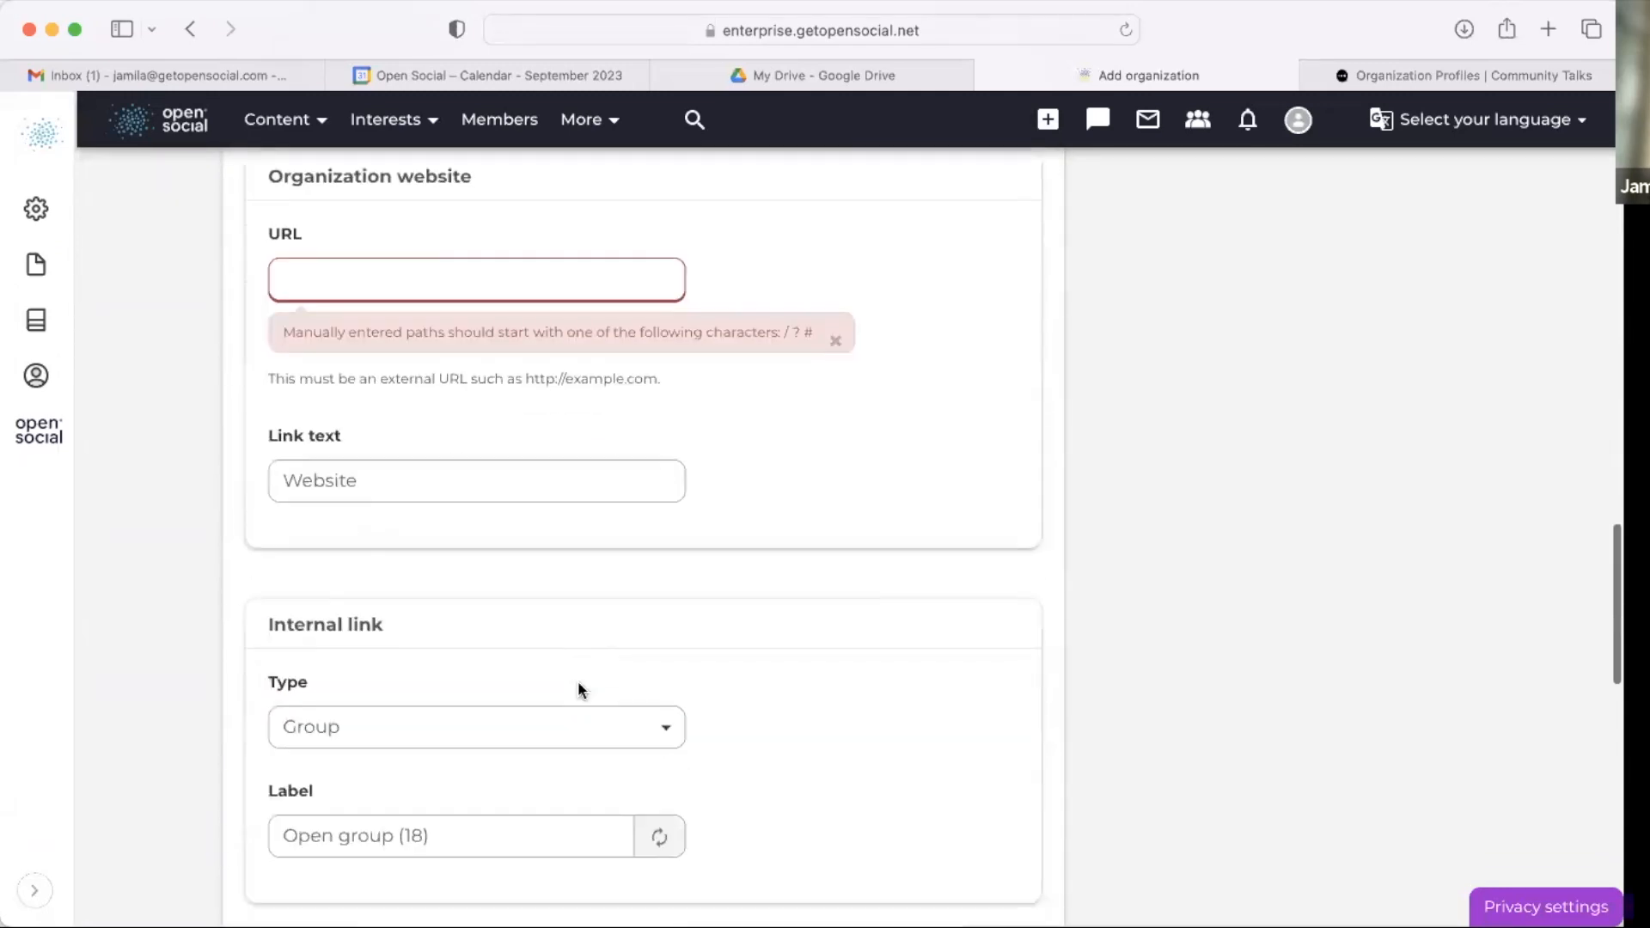
pyautogui.tripleClick(506, 468)
pyautogui.press('BackSpace')
pyautogui.scroll(-15, 507, 471)
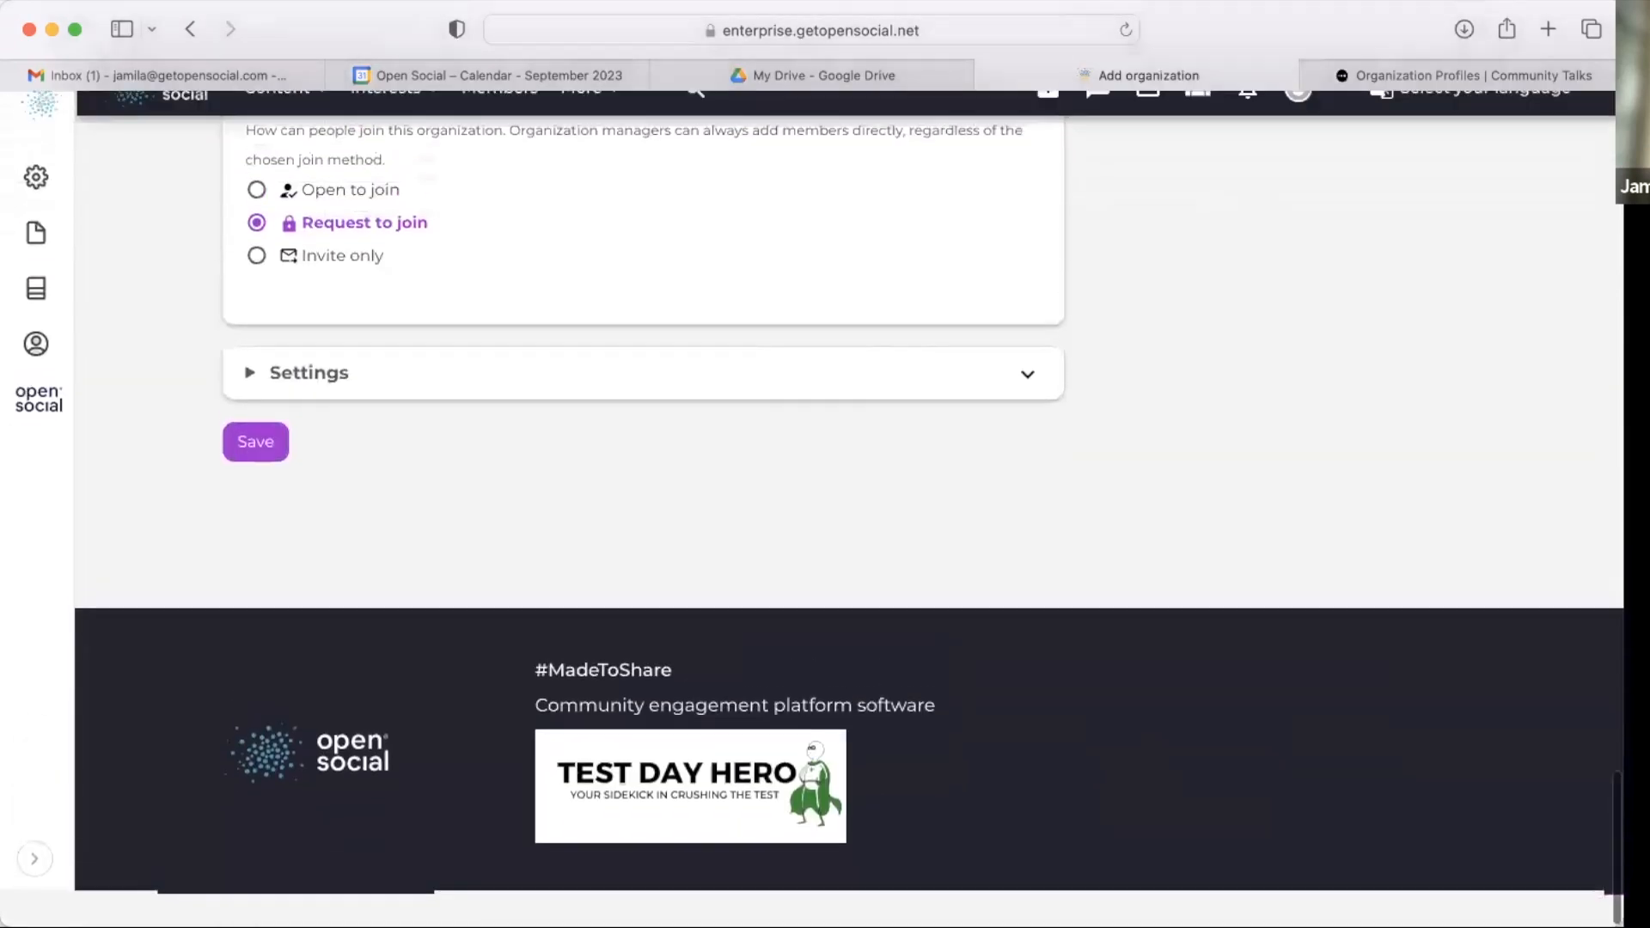
pyautogui.click(260, 486)
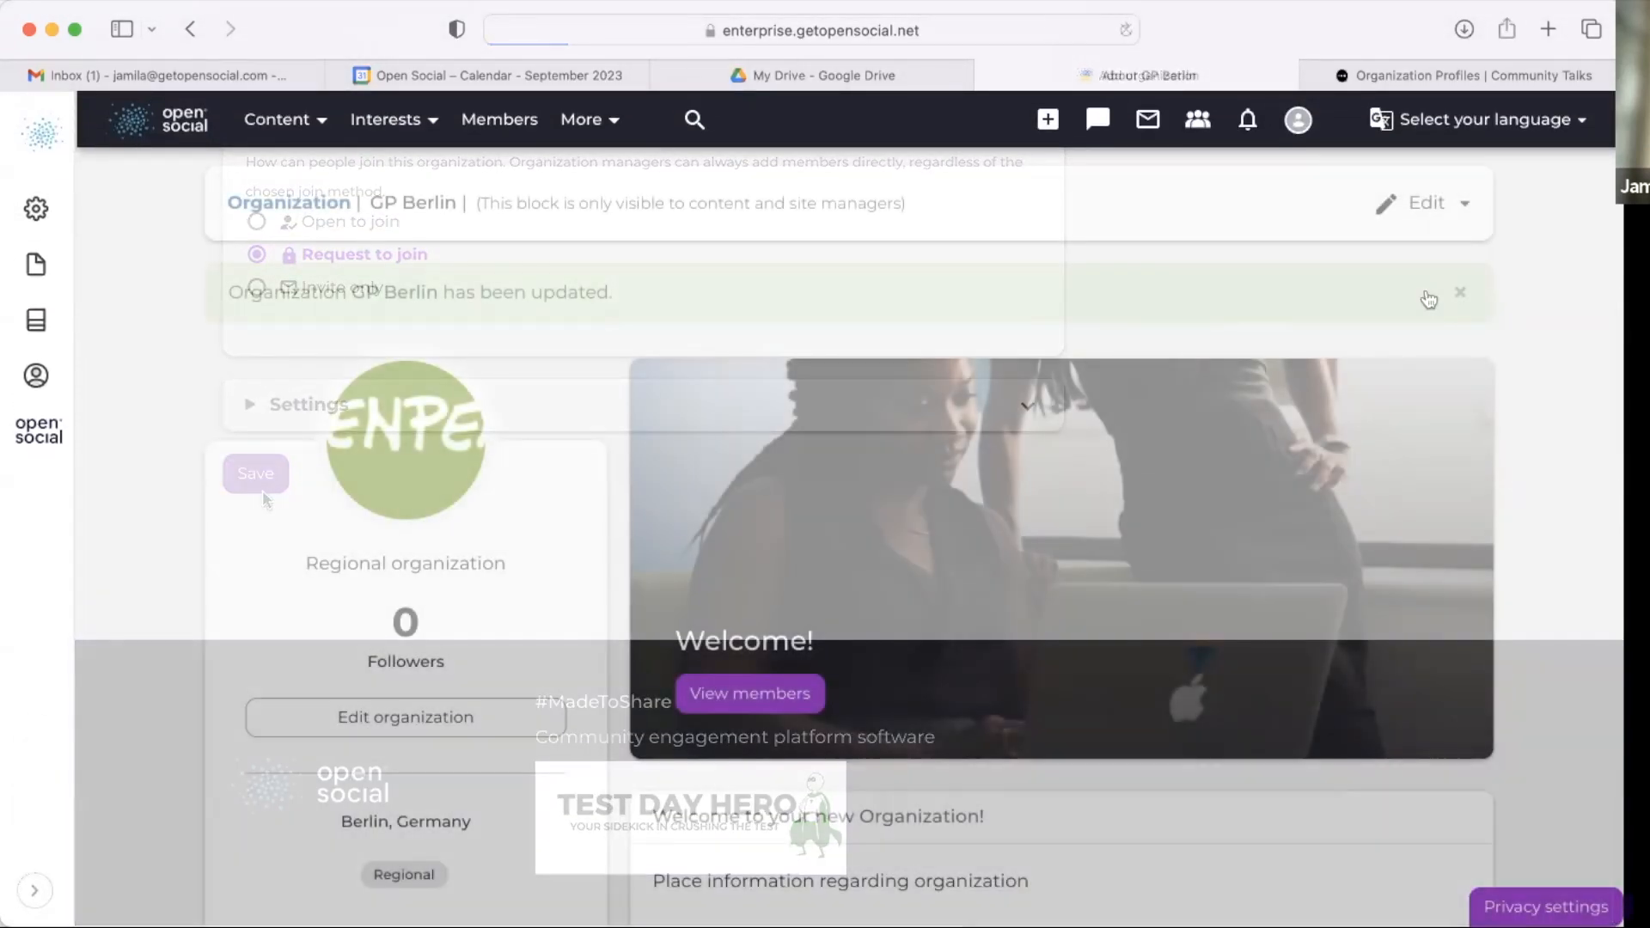
# Step: Review the saved GP Berlin organization page and its sections
pyautogui.scroll(-7, 947, 633)
pyautogui.scroll(3, 948, 618)
pyautogui.scroll(5, 947, 619)
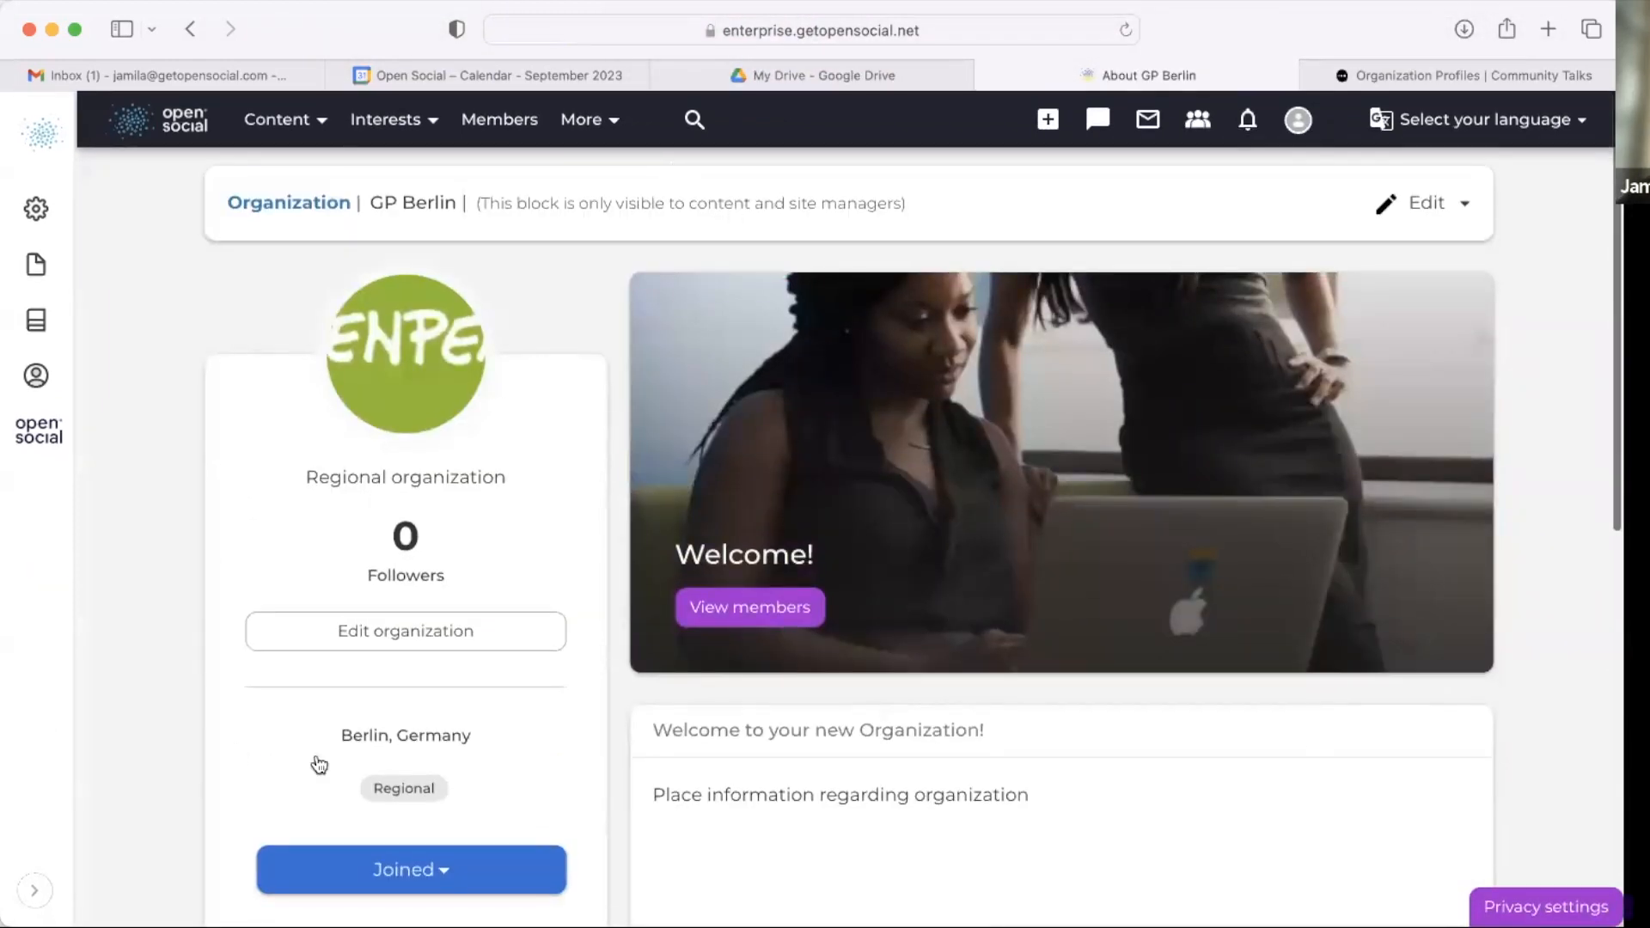
pyautogui.scroll(-2, 560, 626)
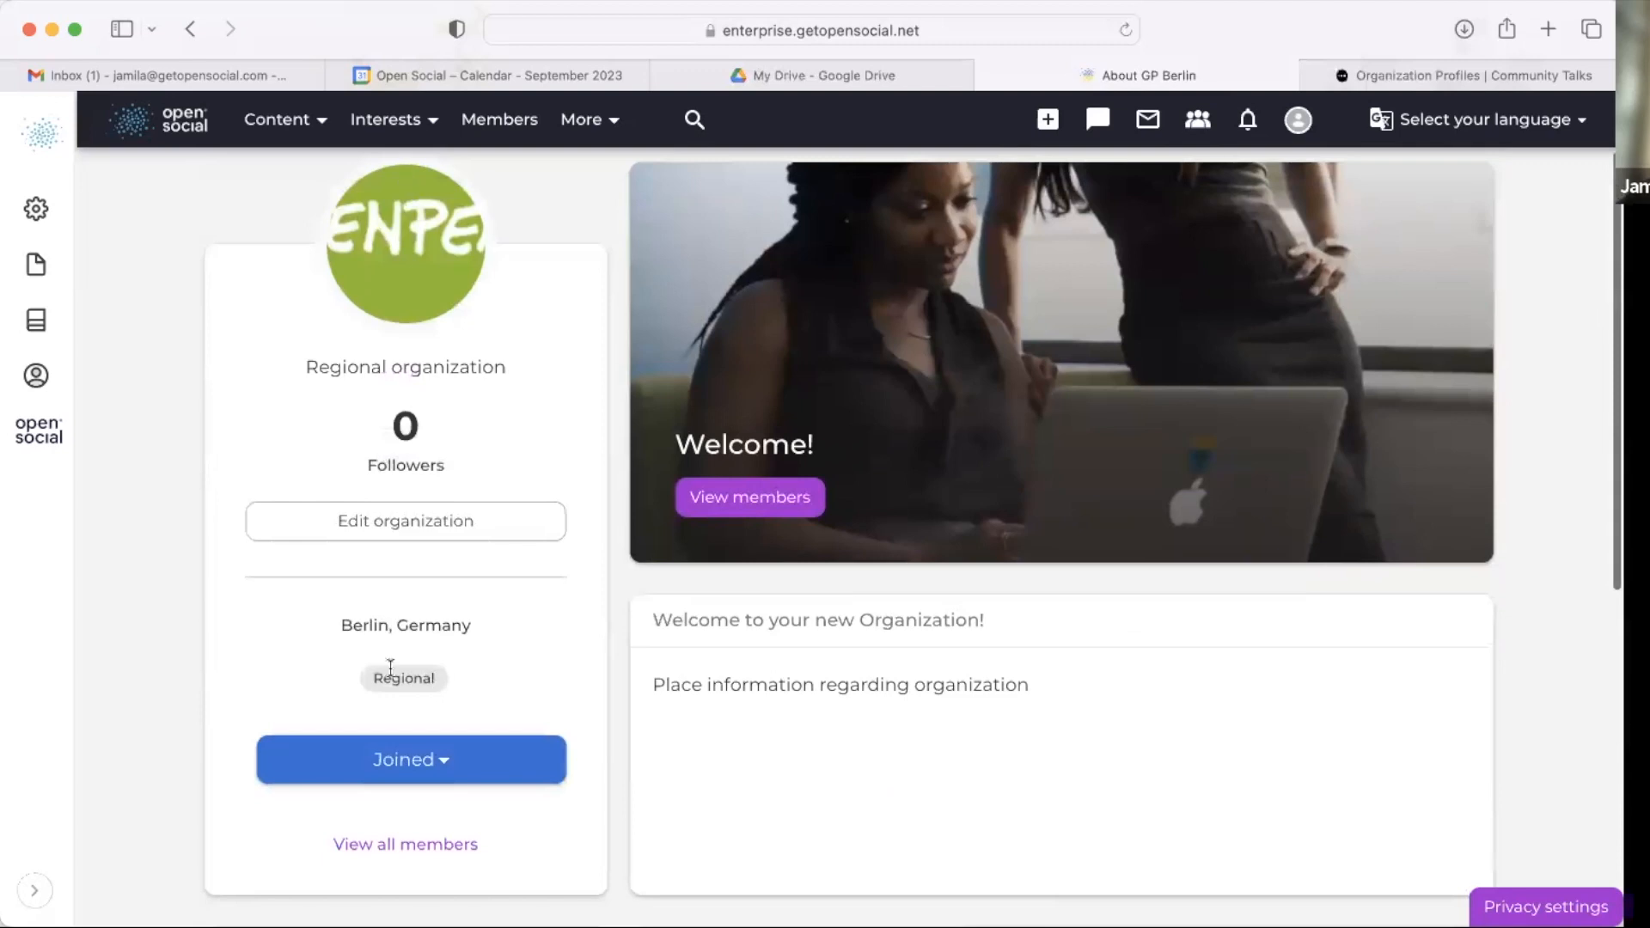
pyautogui.scroll(-2, 391, 668)
pyautogui.moveTo(359, 329); pyautogui.dragTo(579, 425)
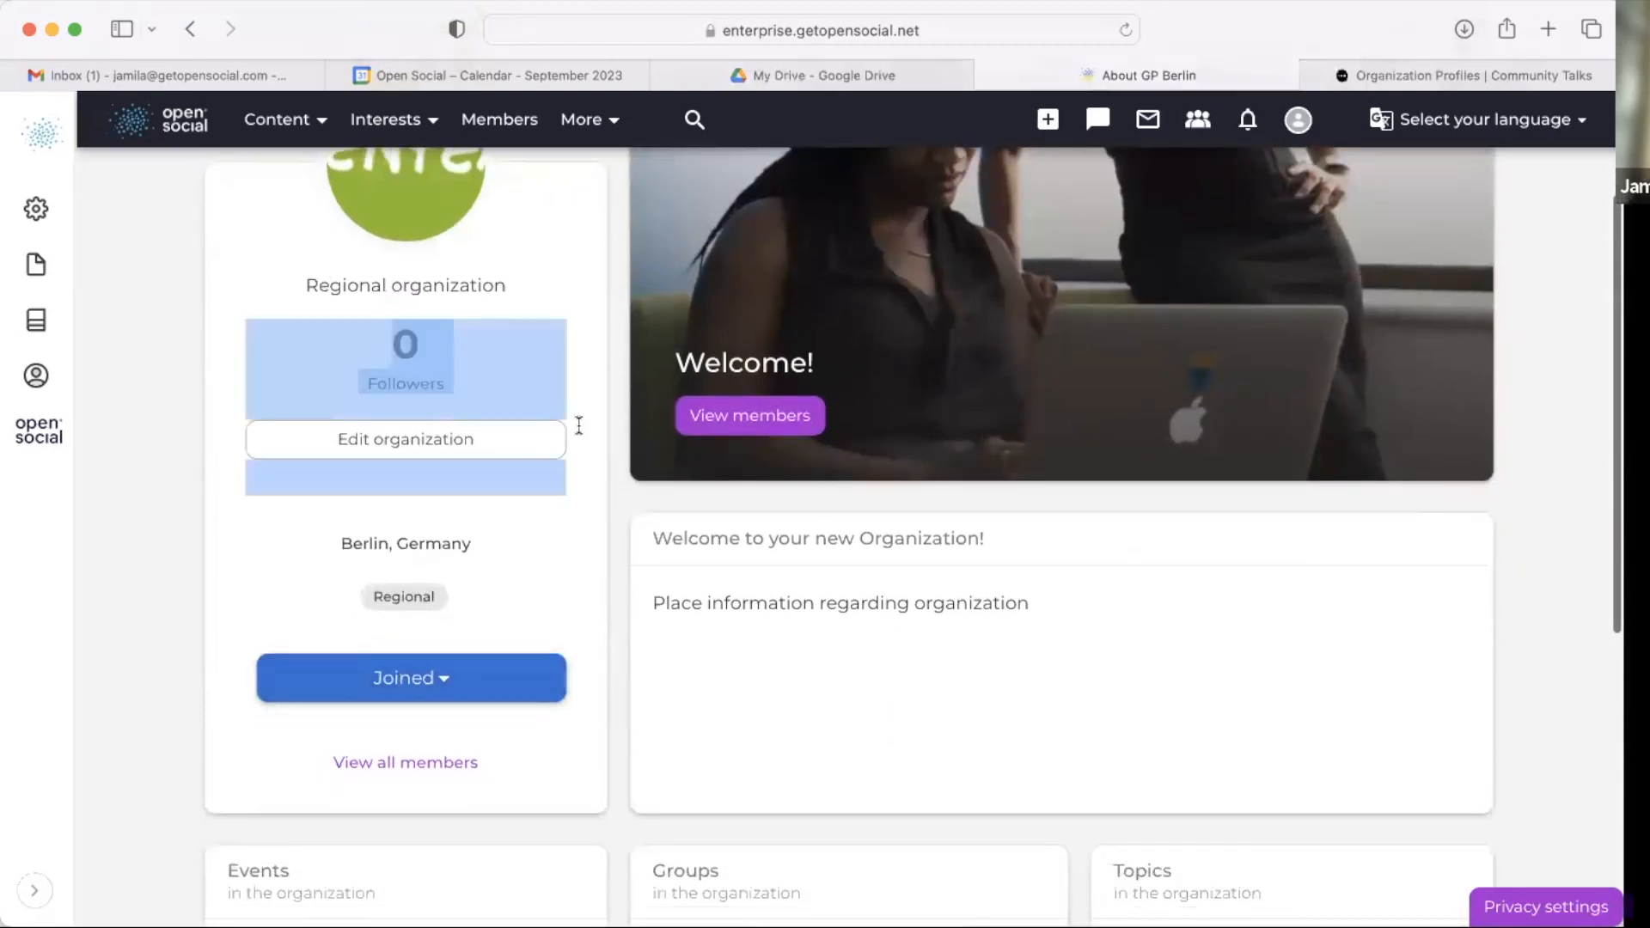
pyautogui.click(579, 425)
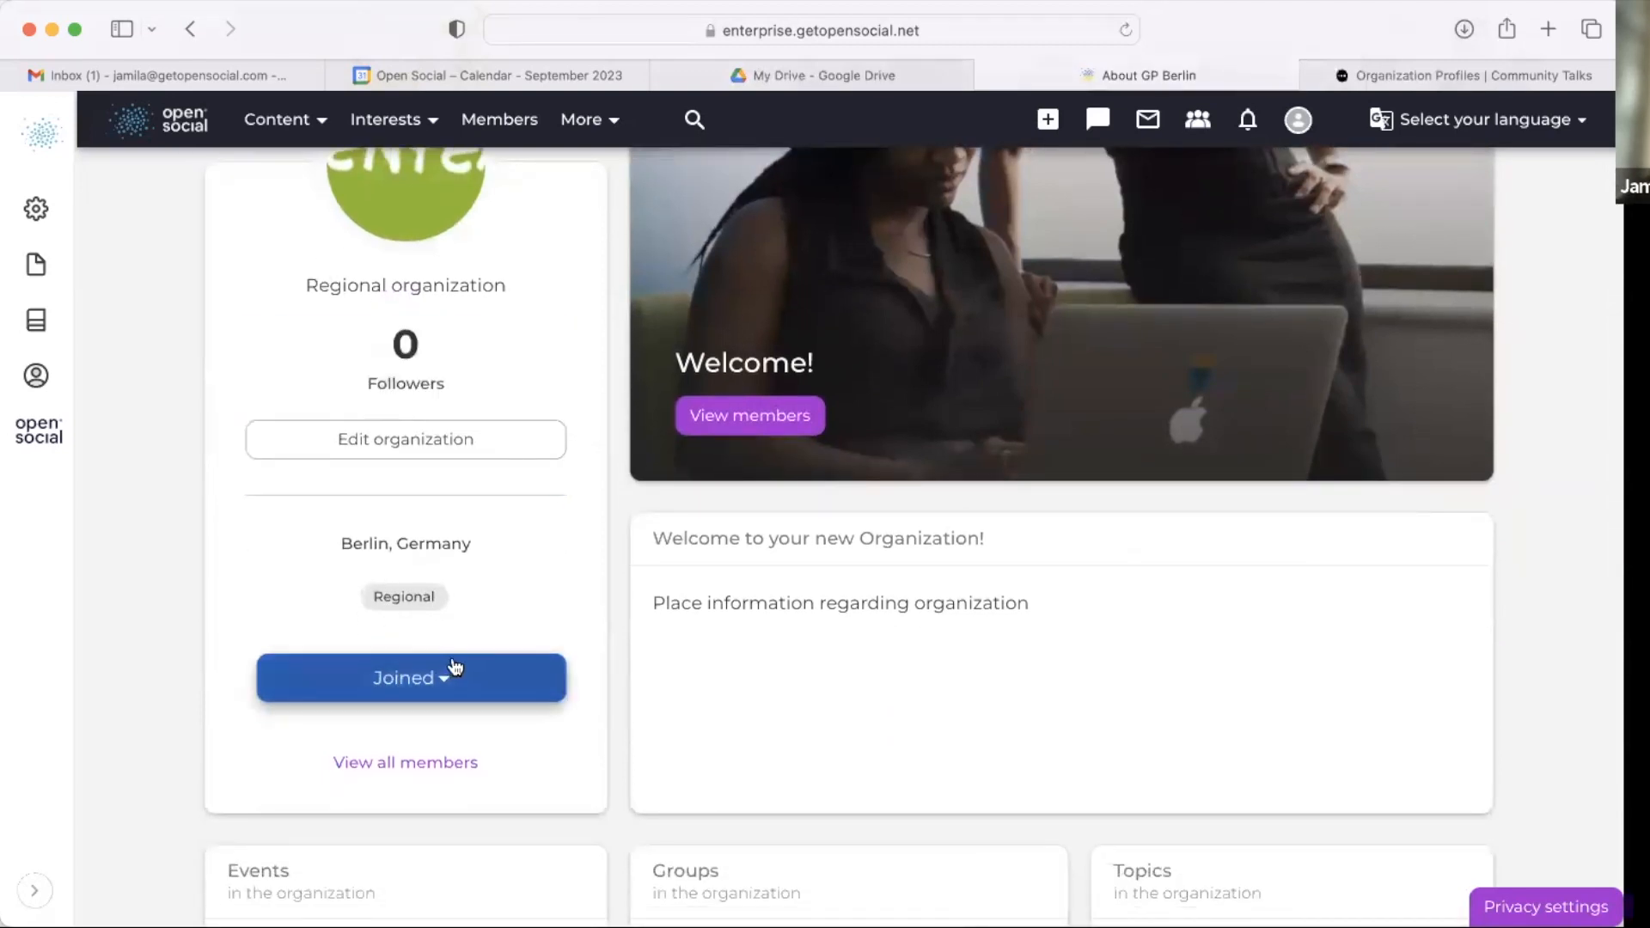
pyautogui.tripleClick(401, 591)
pyautogui.tripleClick(377, 532)
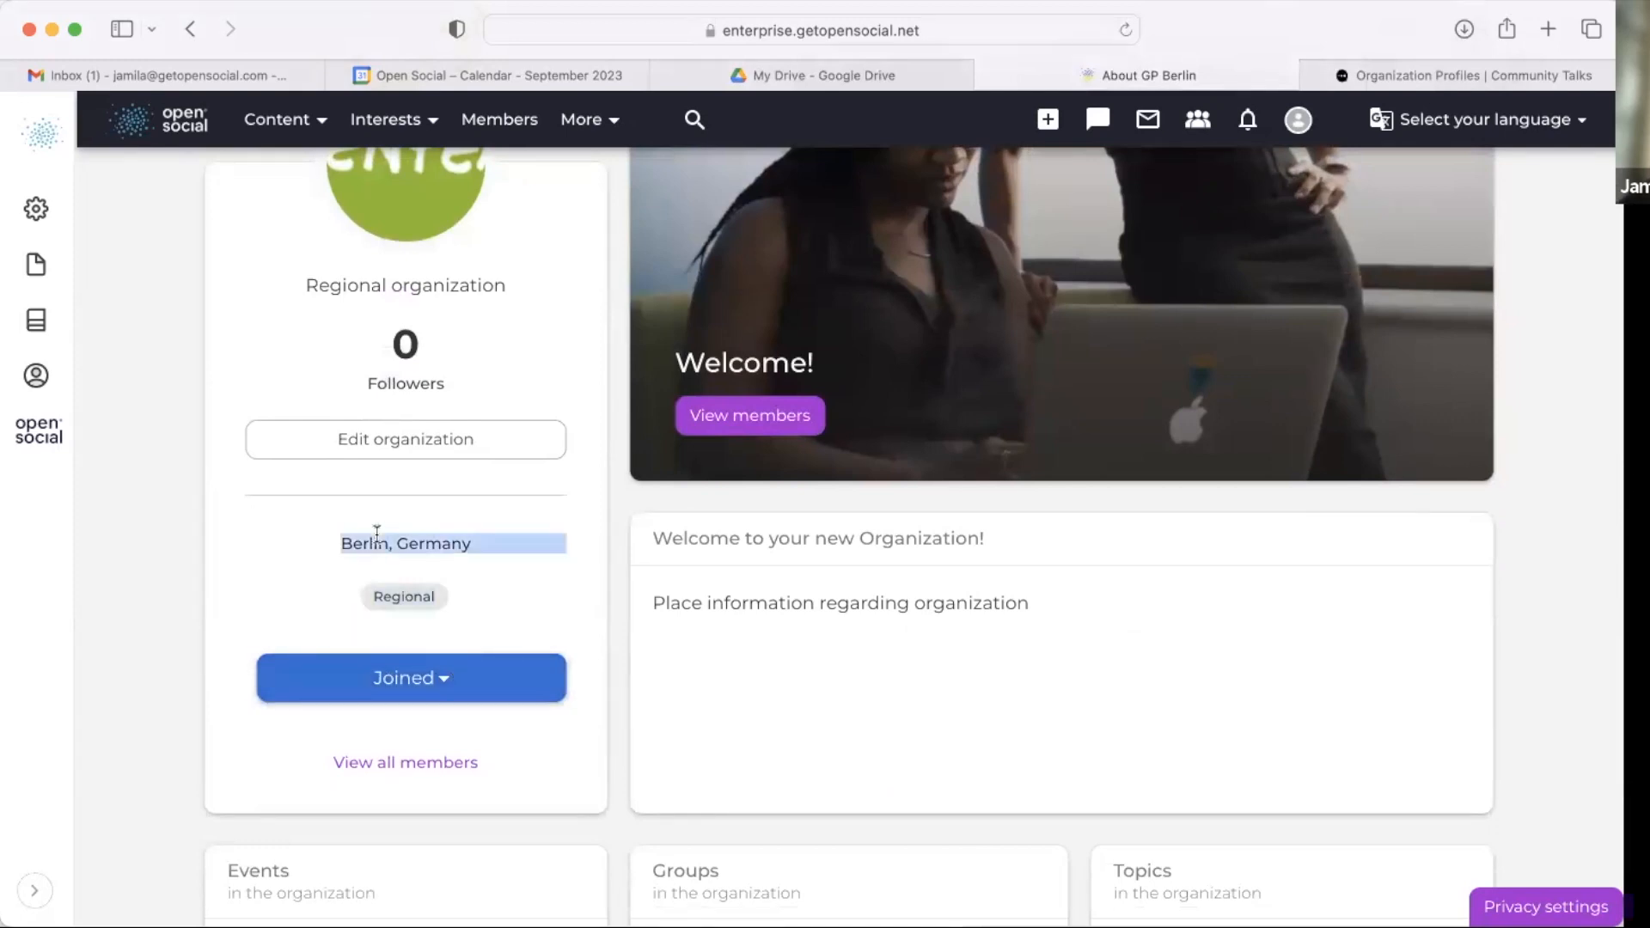
pyautogui.scroll(2, 460, 326)
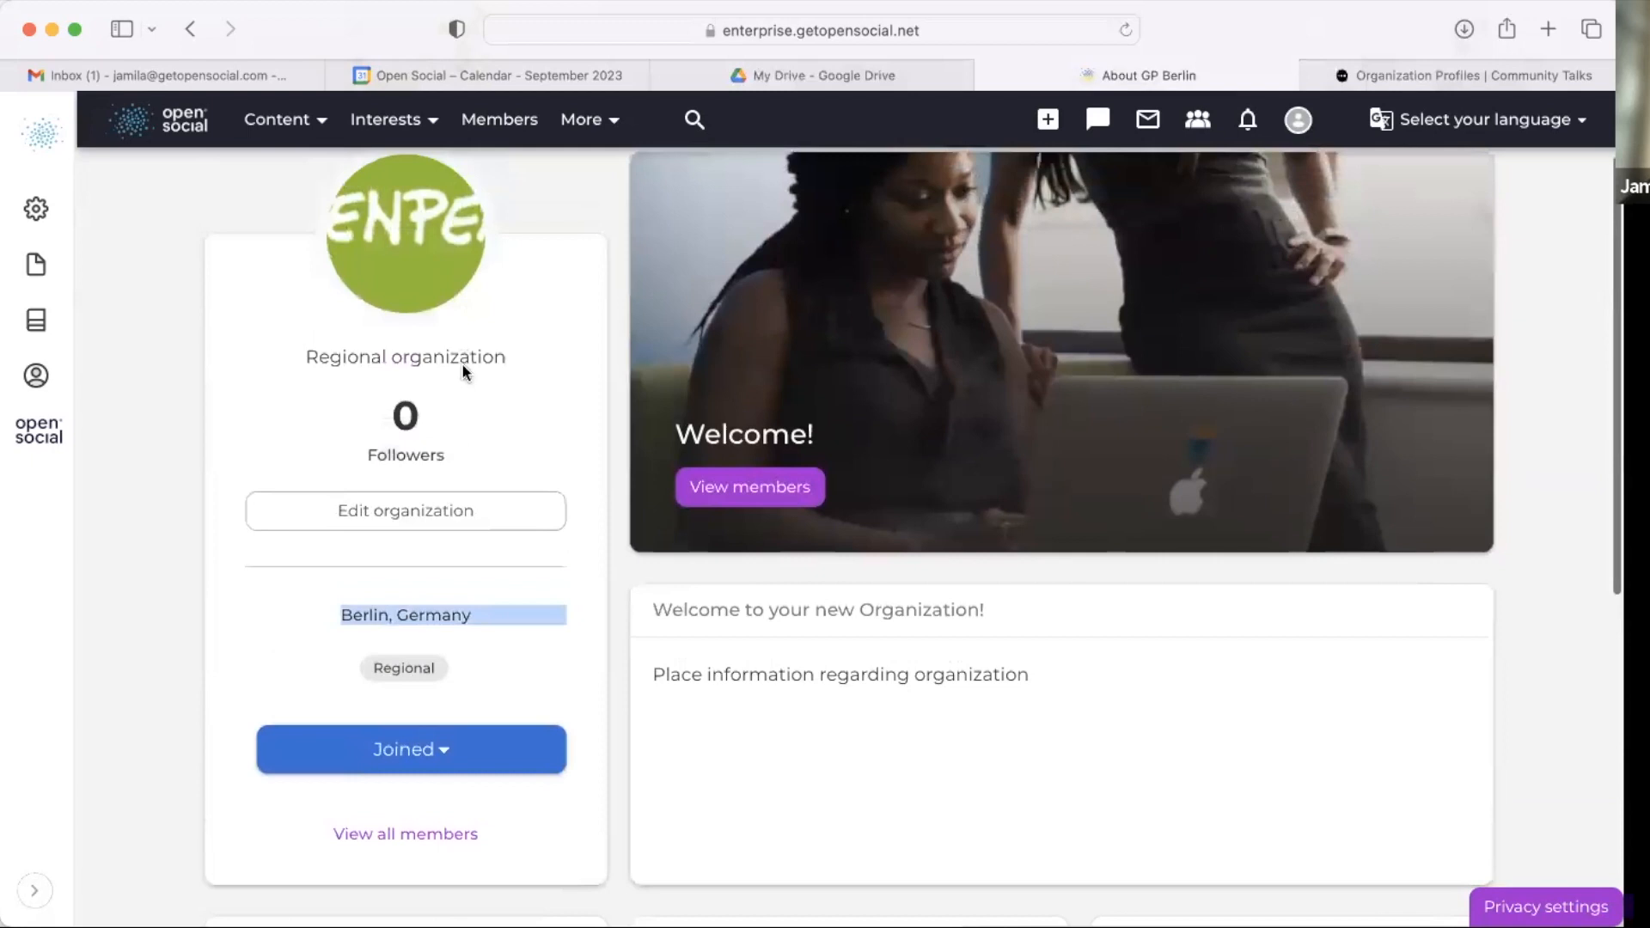
pyautogui.tripleClick(464, 364)
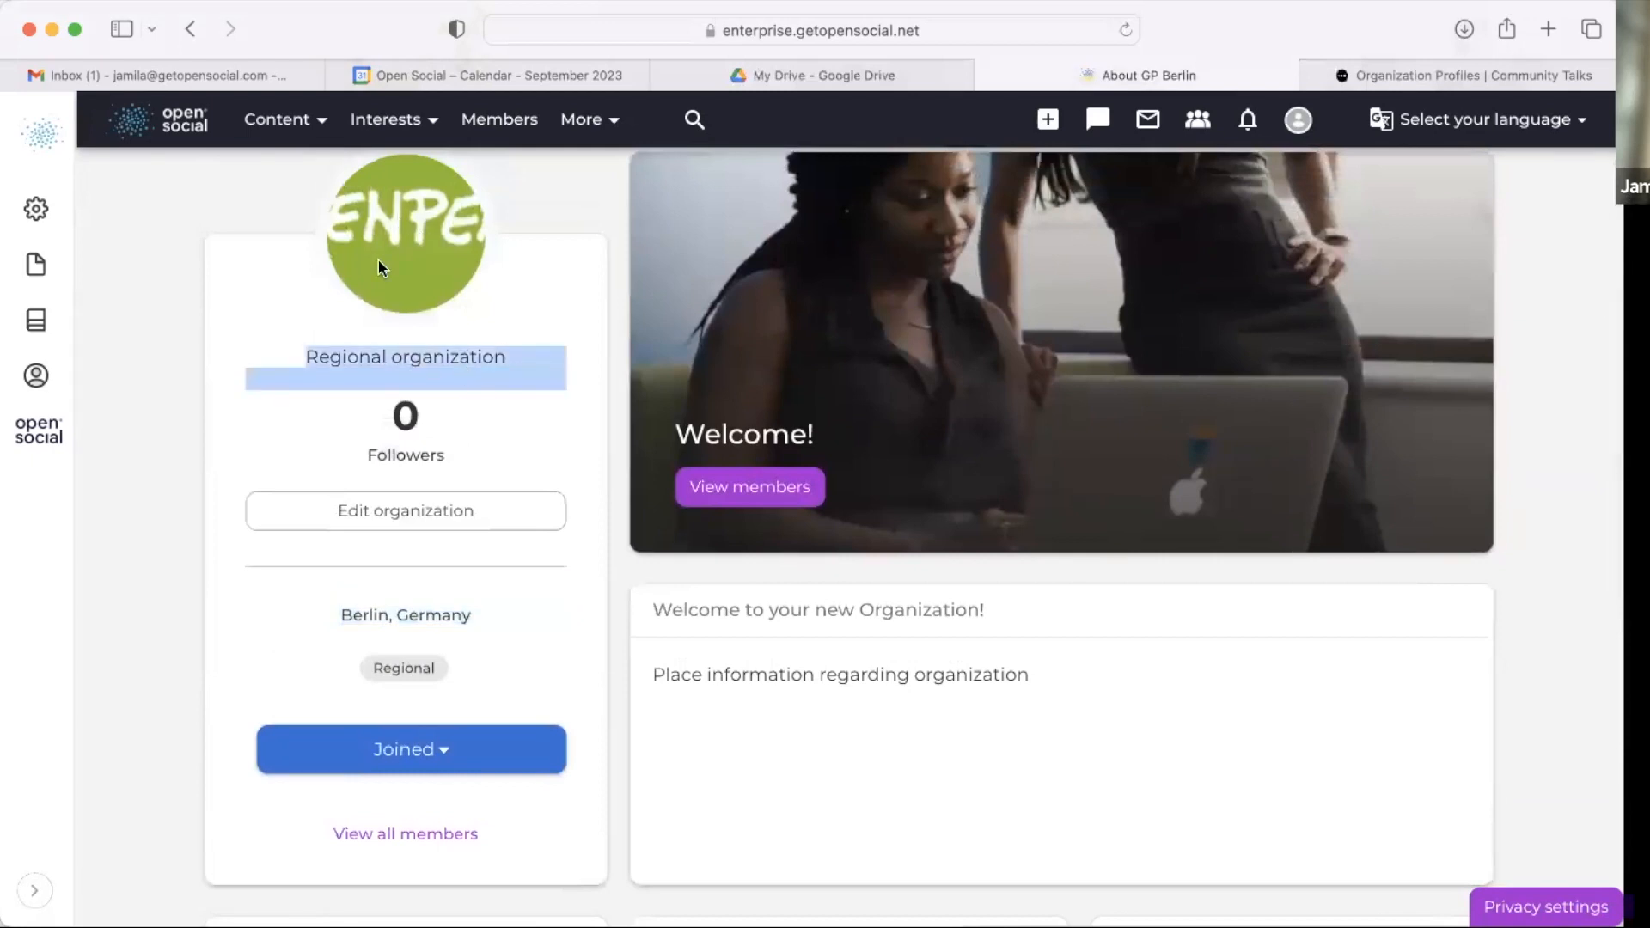
pyautogui.scroll(-6, 378, 260)
pyautogui.scroll(8, 410, 573)
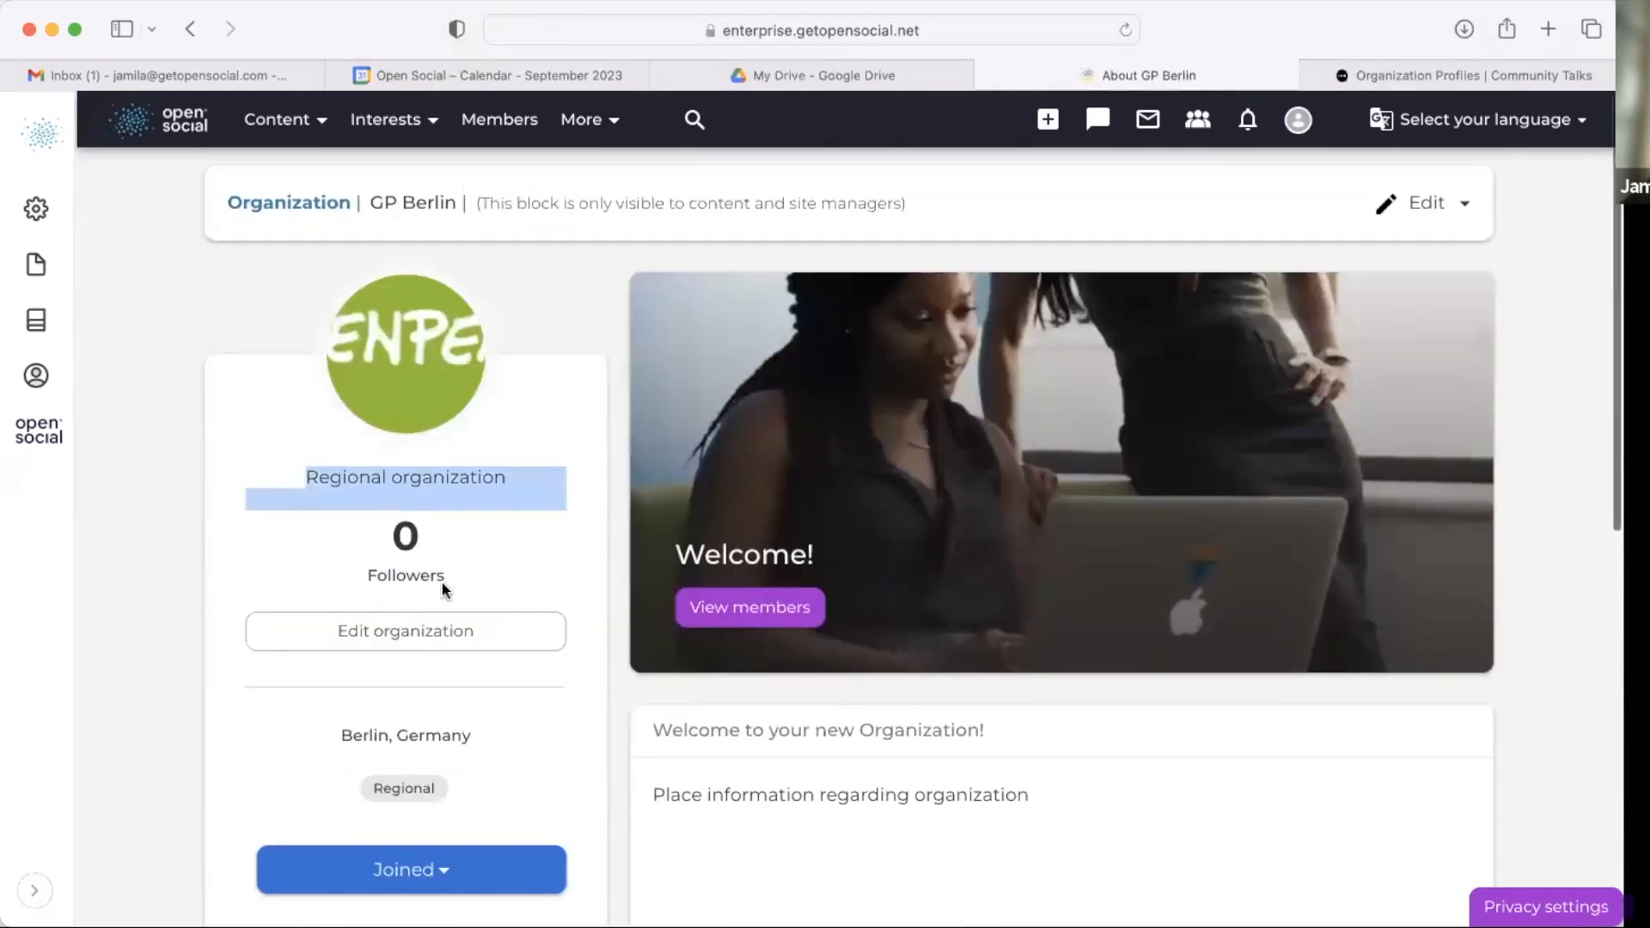
pyautogui.scroll(-9, 1035, 357)
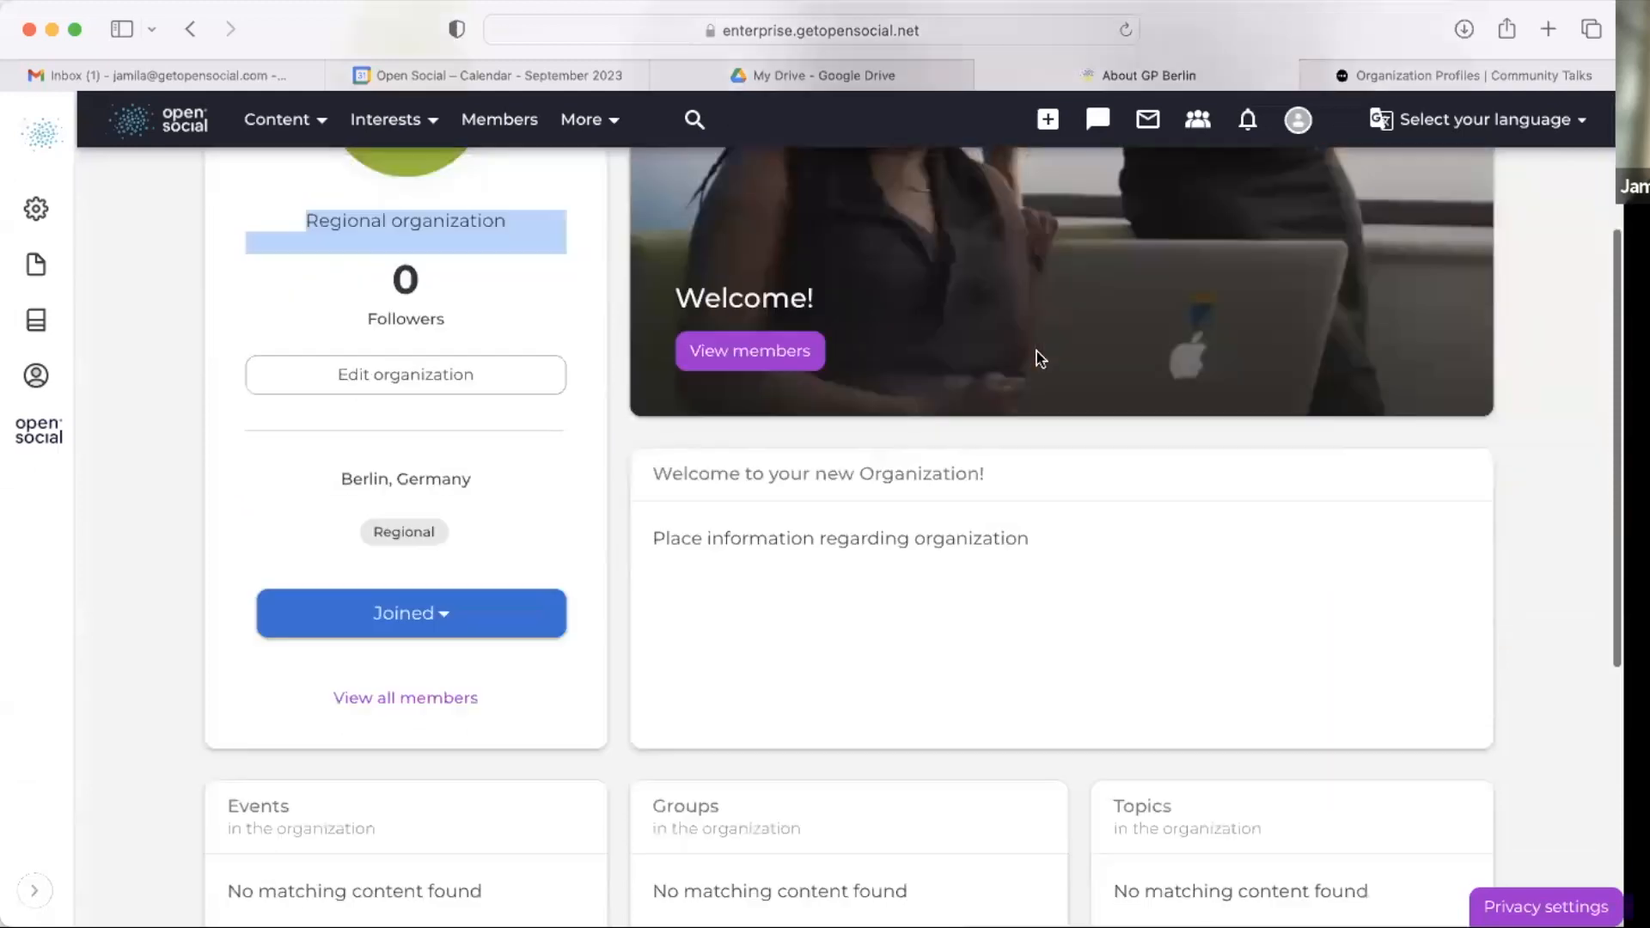
pyautogui.moveTo(655, 314); pyautogui.dragTo(967, 446)
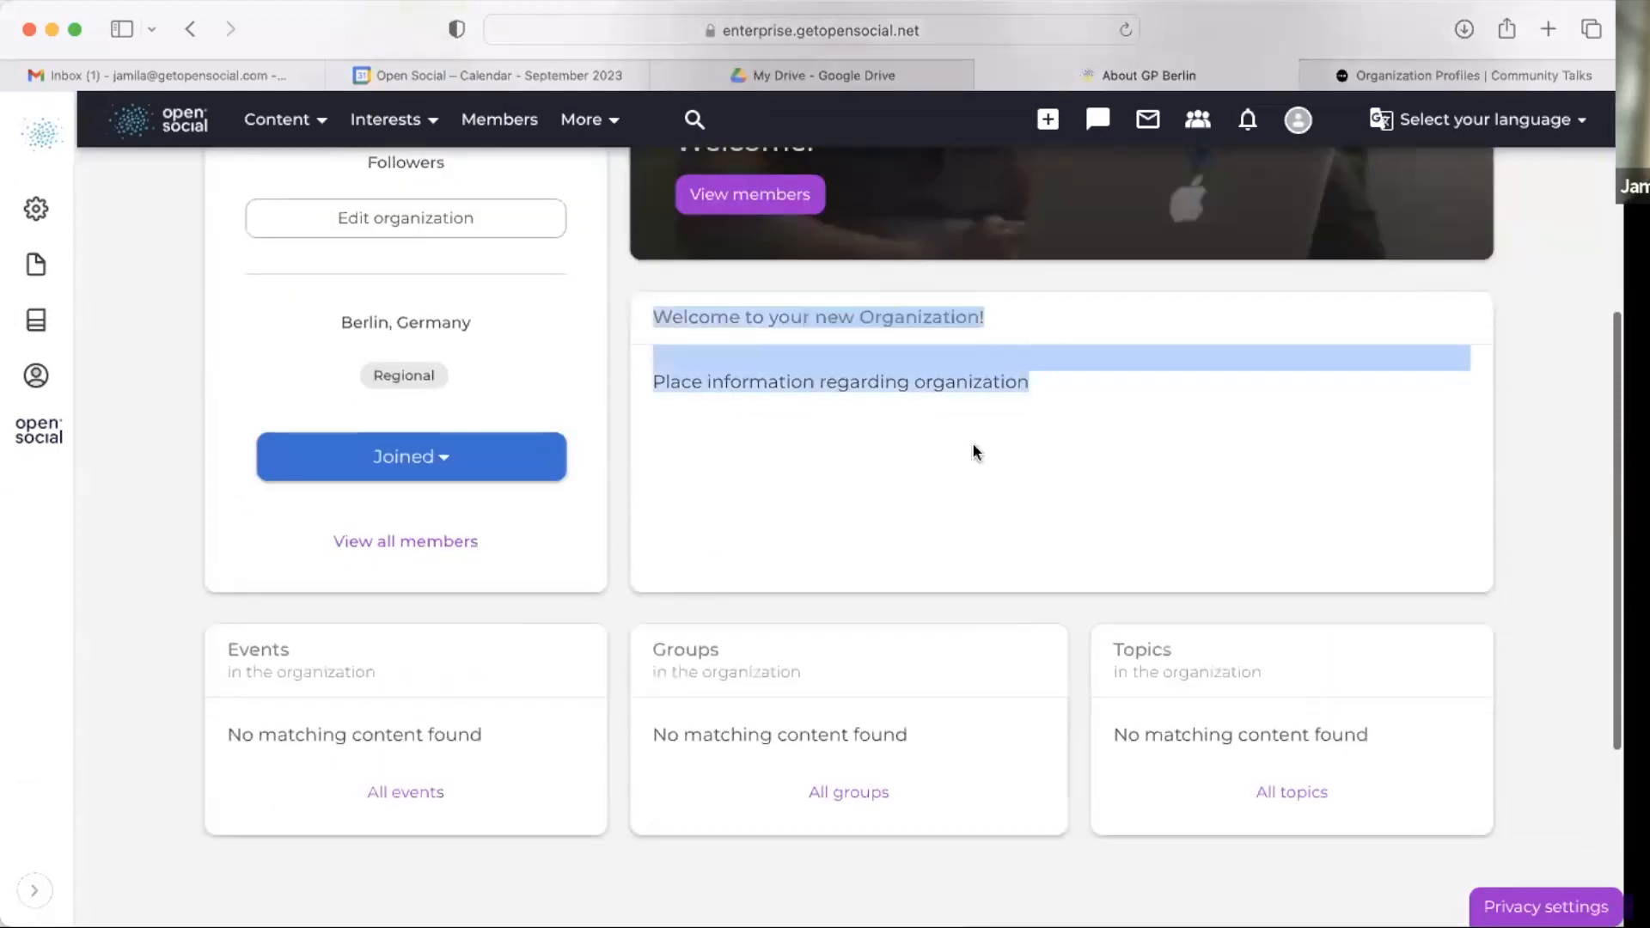
pyautogui.click(974, 447)
pyautogui.moveTo(873, 369); pyautogui.dragTo(620, 593)
pyautogui.scroll(-7, 619, 402)
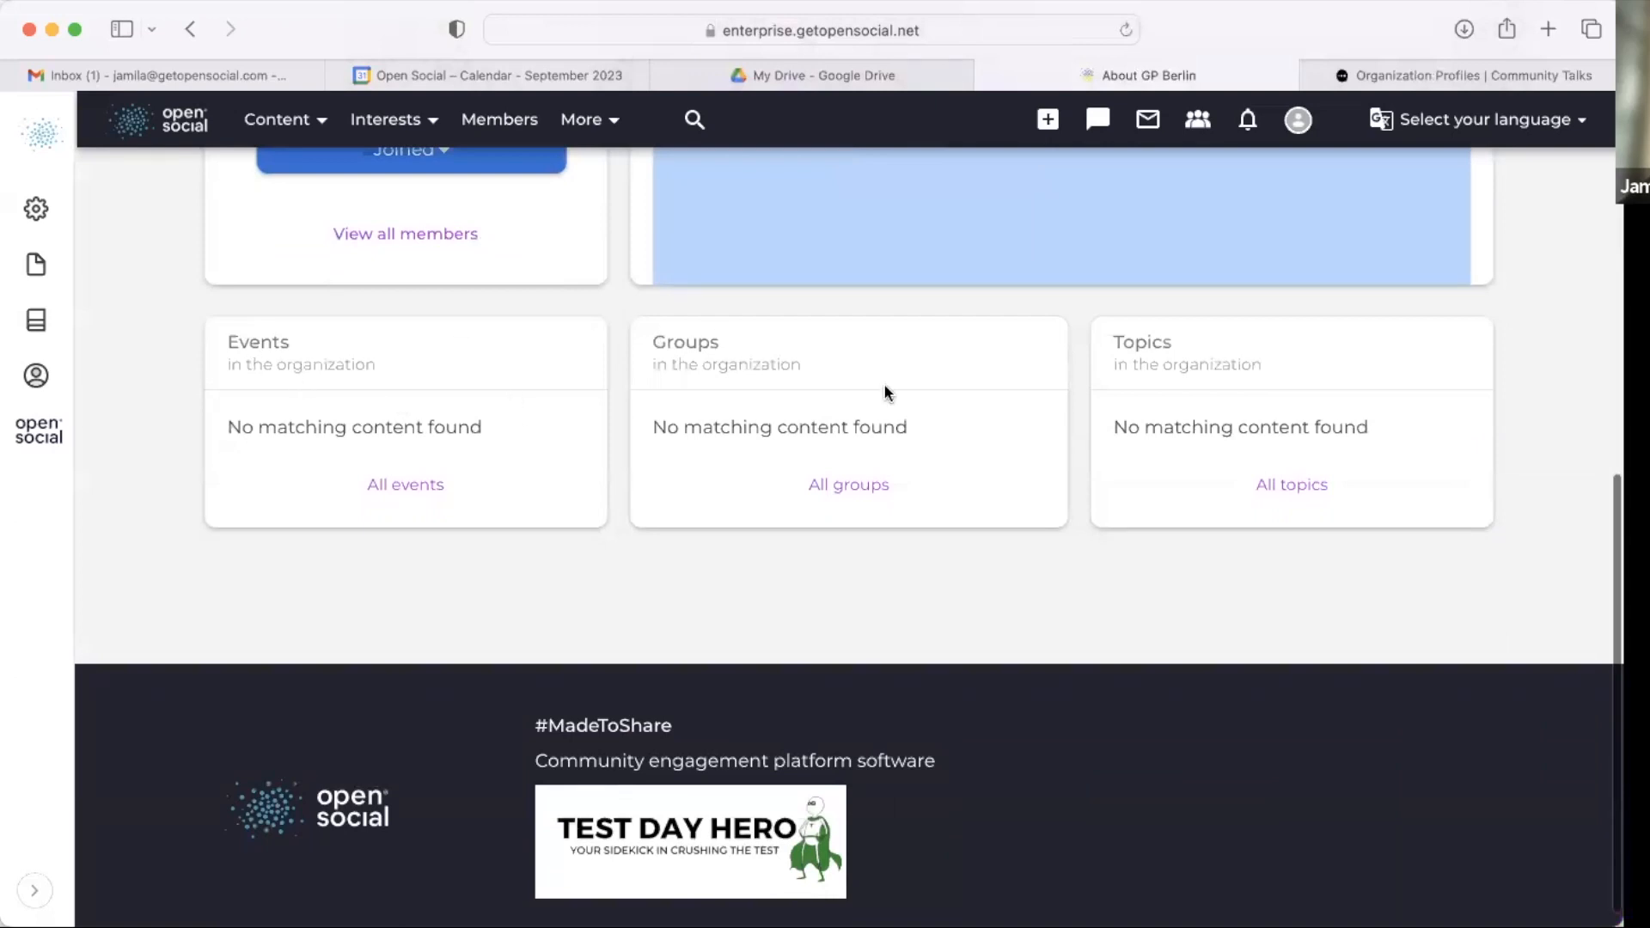
pyautogui.scroll(15, 1245, 359)
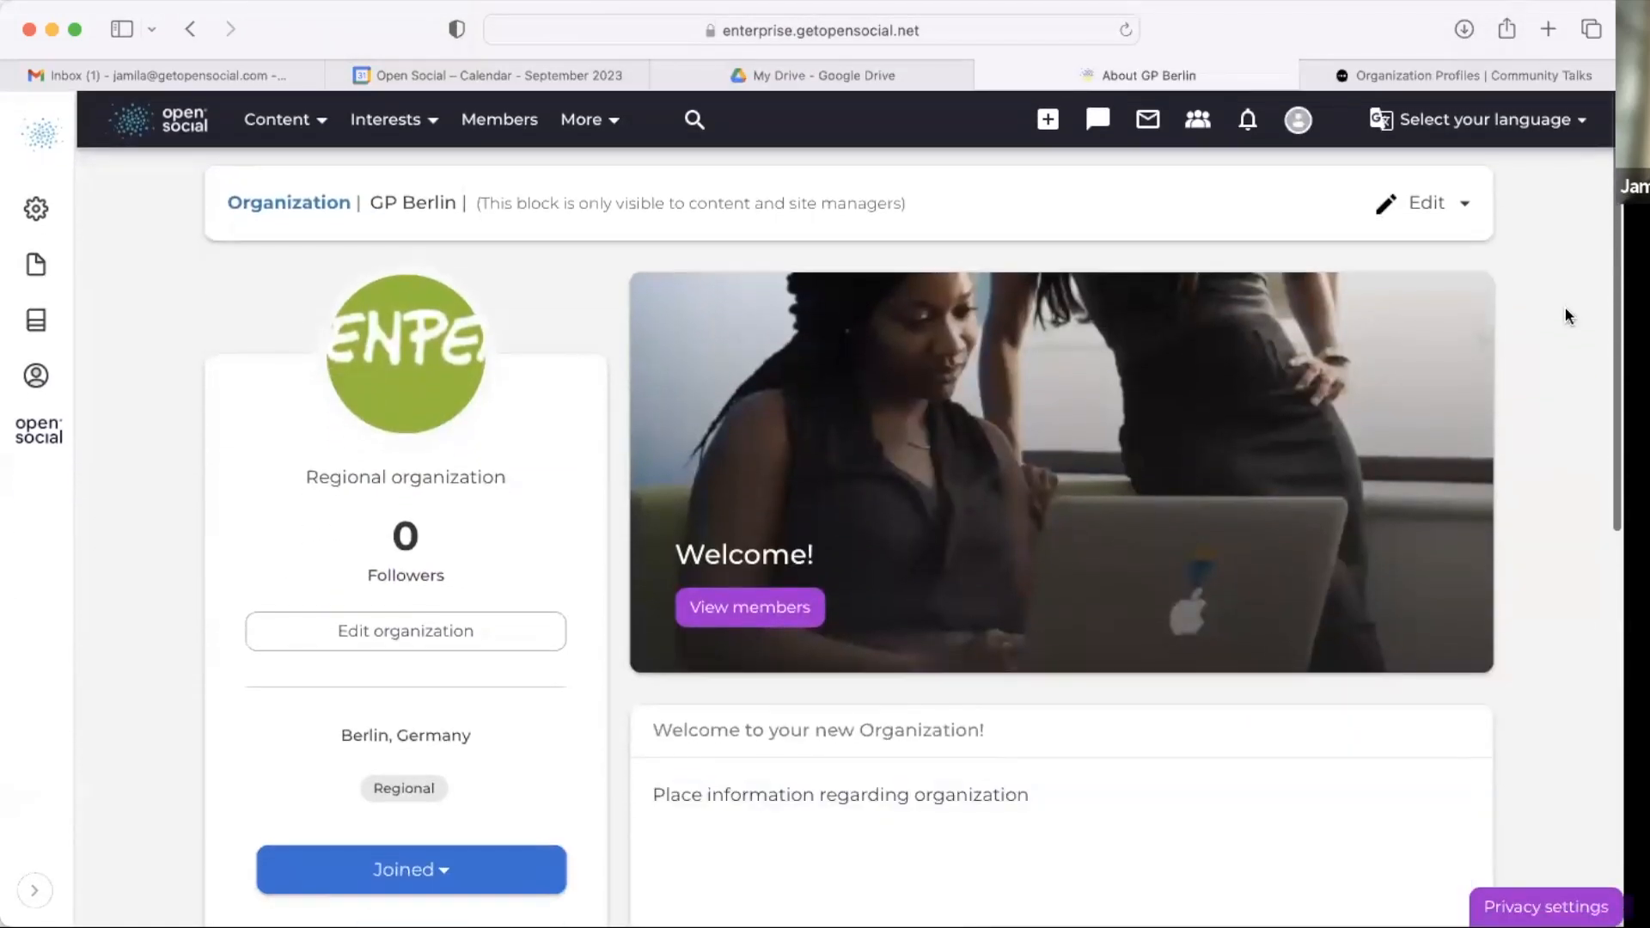
# Step: Open the GP Berlin layout editor and review the section layout choices for adding a section
pyautogui.click(1422, 225)
pyautogui.click(1337, 315)
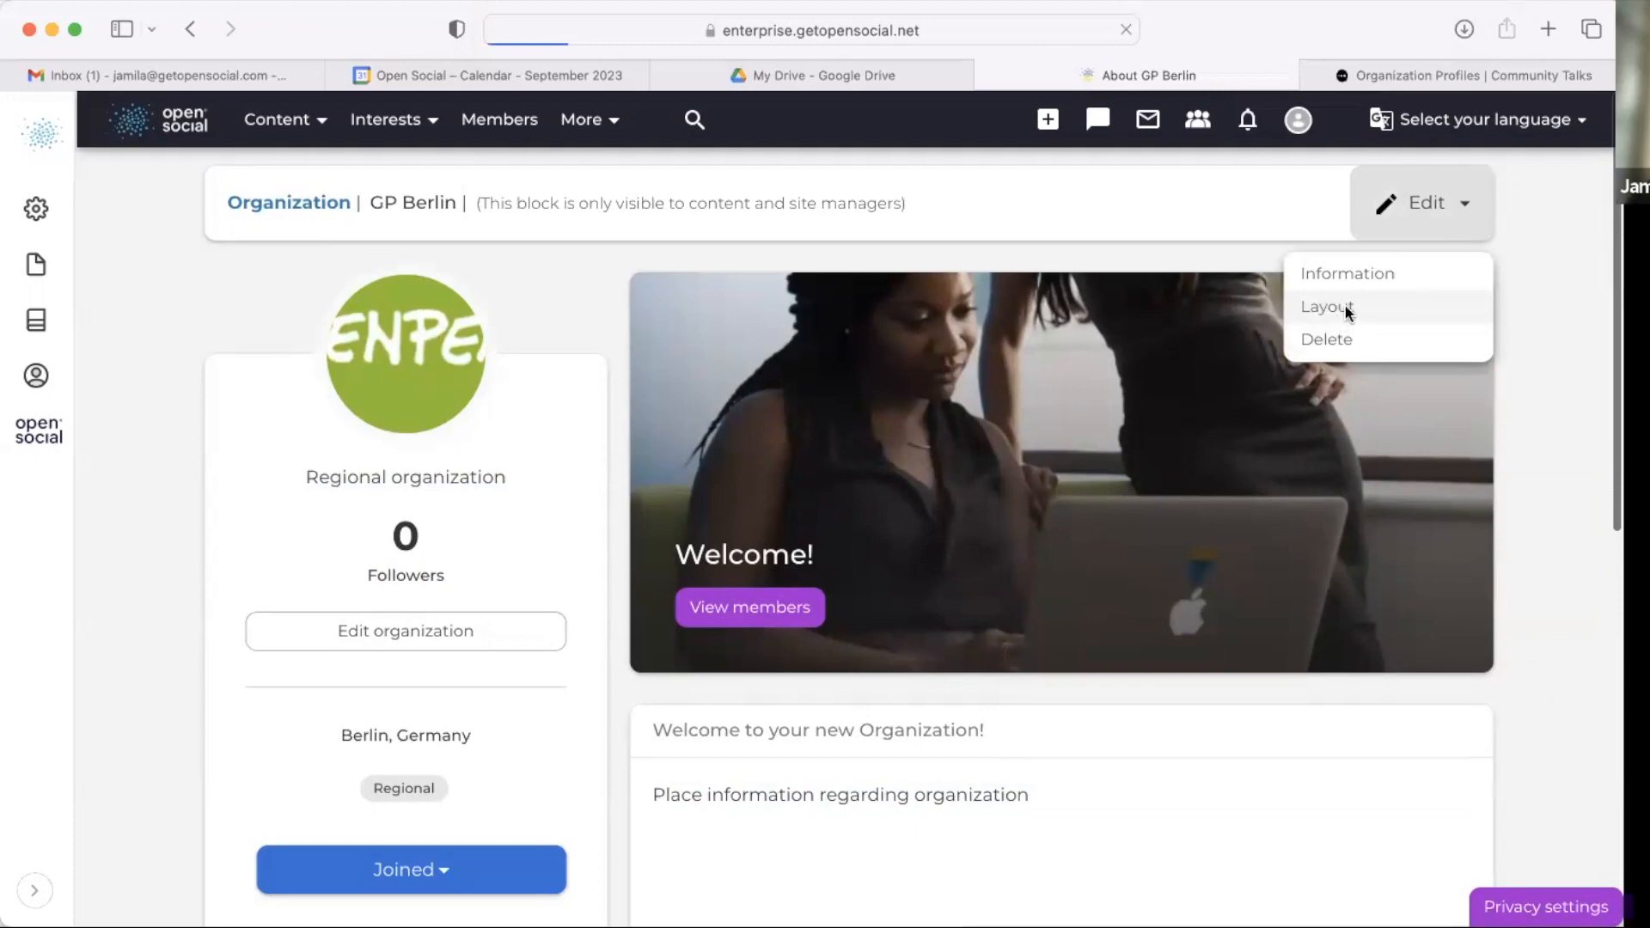
pyautogui.scroll(-3, 1347, 313)
pyautogui.scroll(-12, 1346, 312)
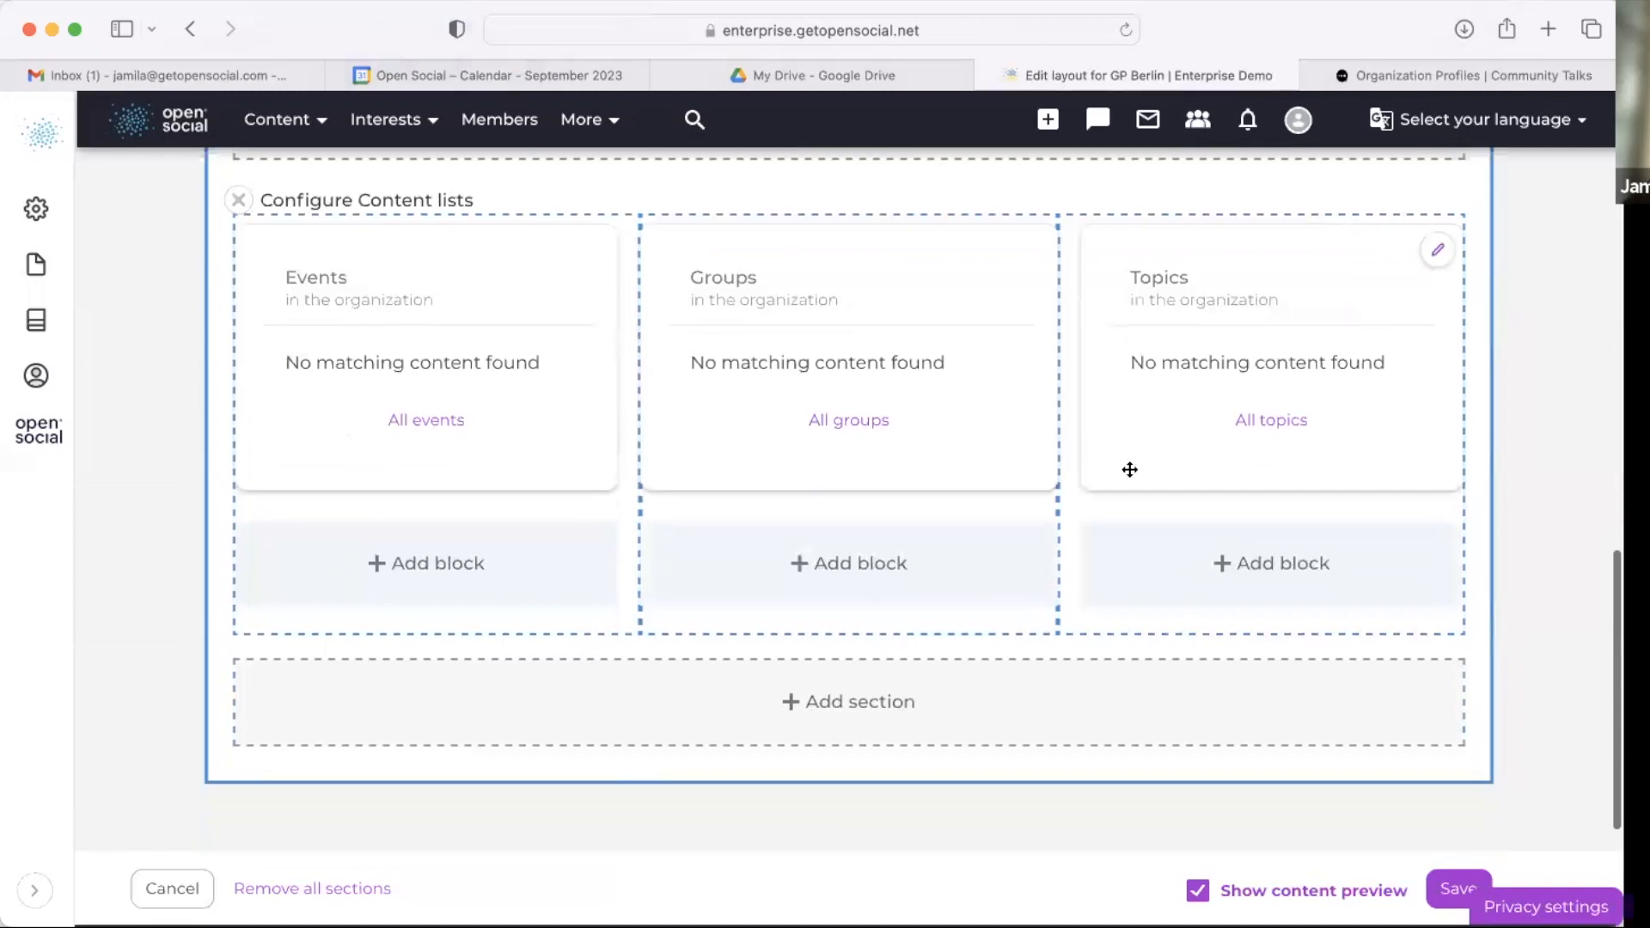
pyautogui.scroll(3, 1040, 478)
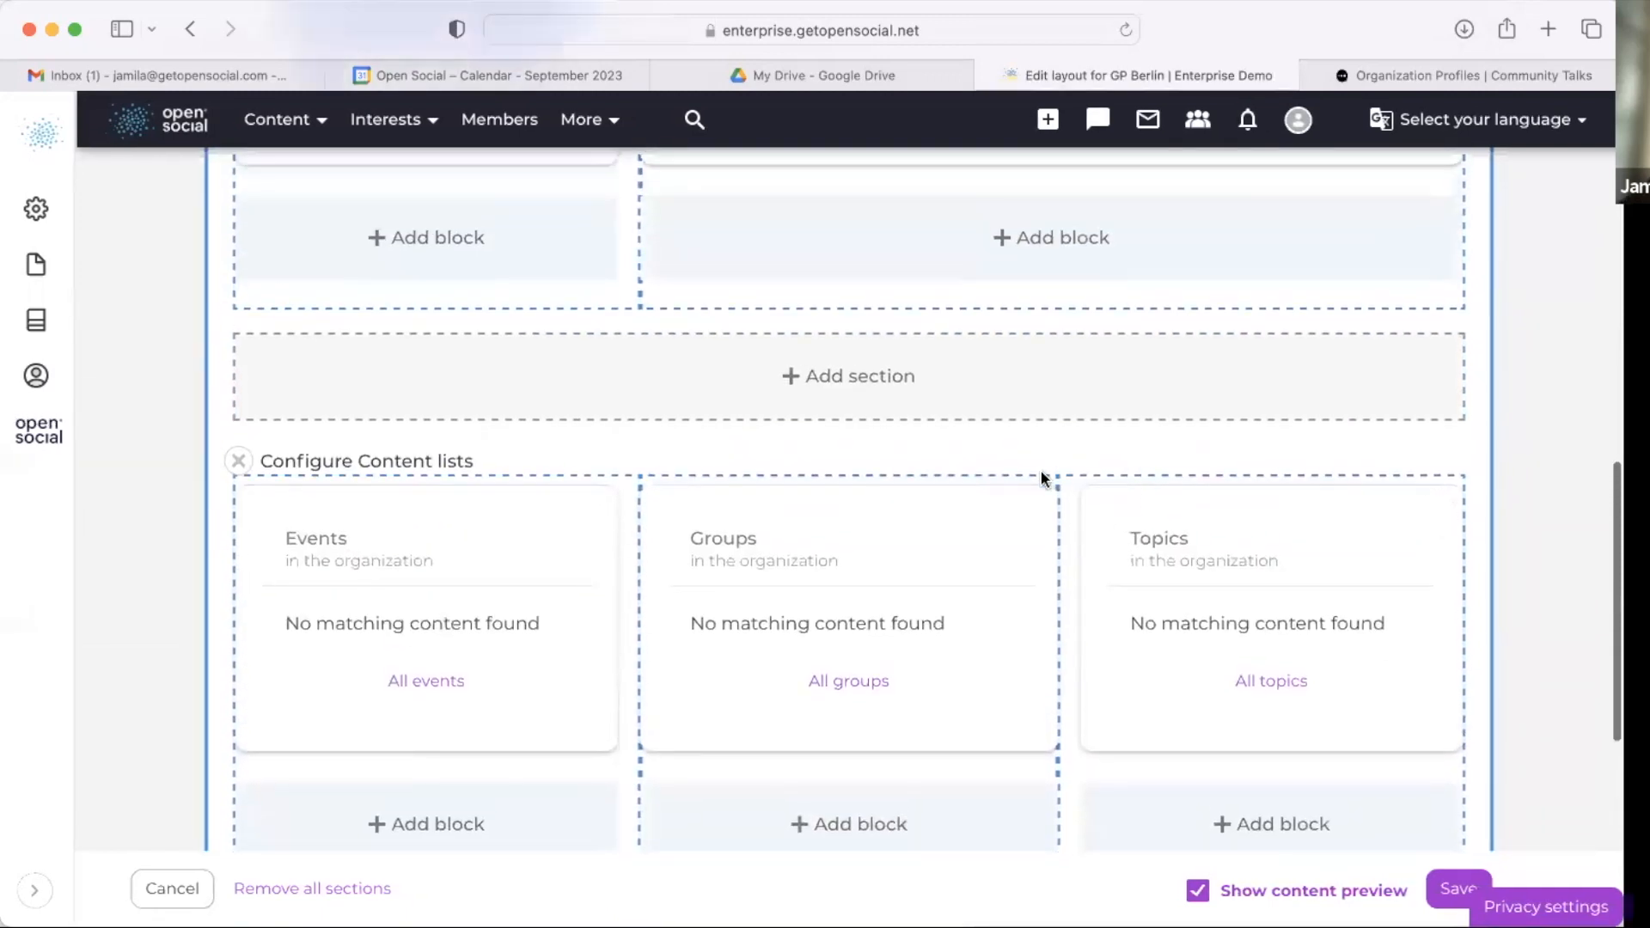
pyautogui.click(888, 378)
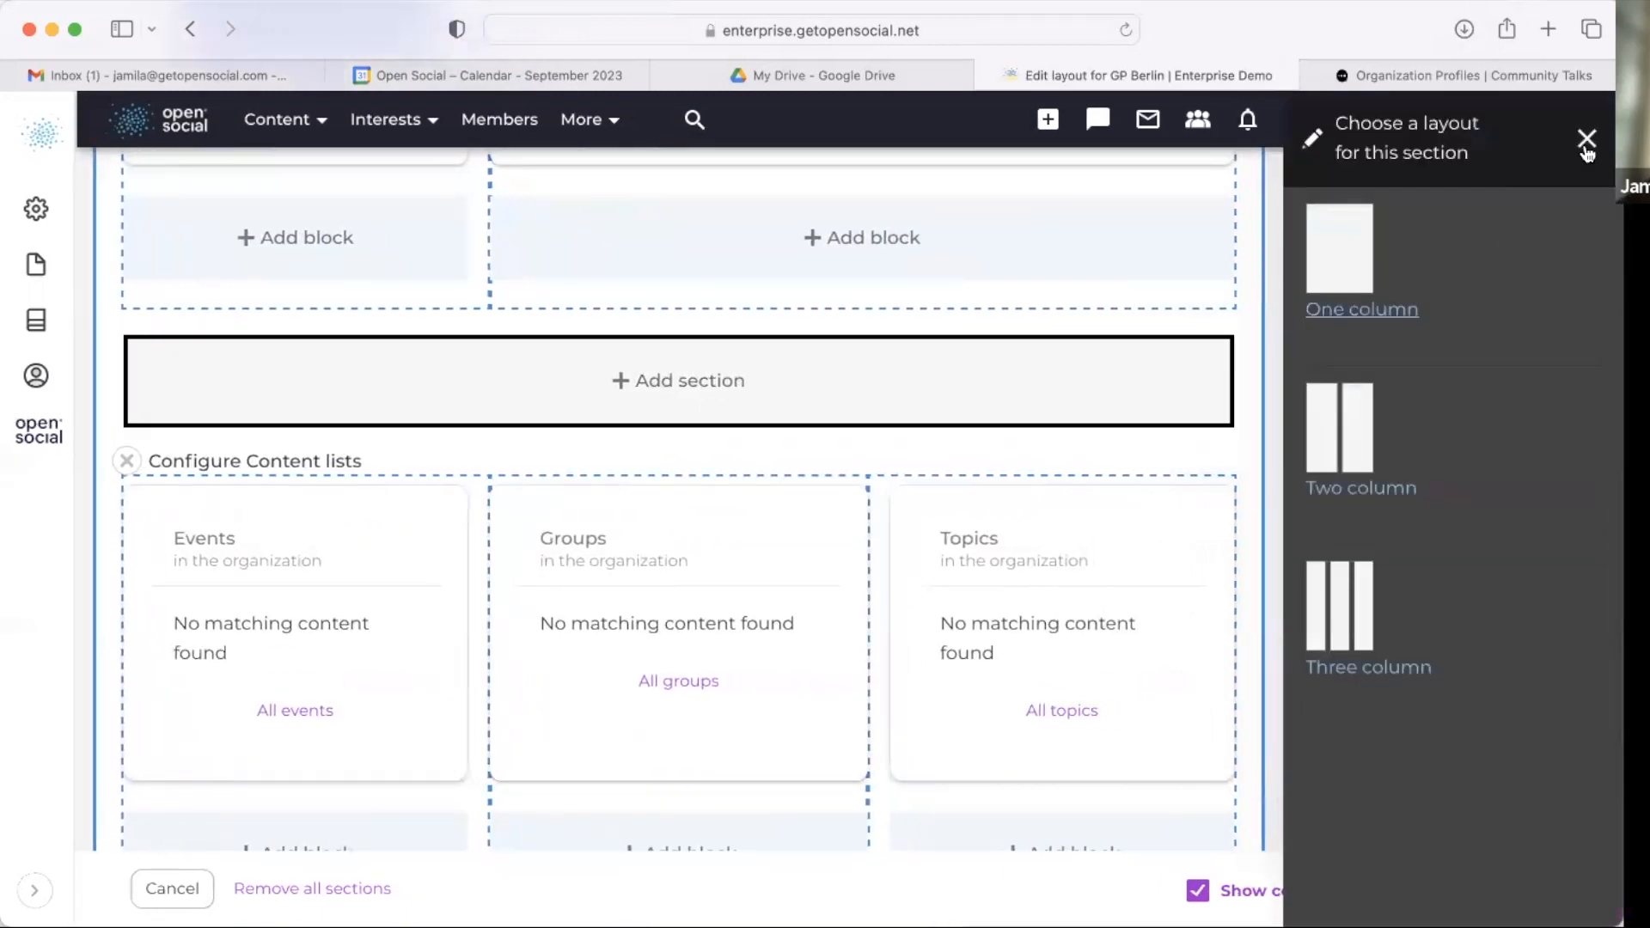
pyautogui.click(1587, 152)
pyautogui.scroll(10, 1272, 353)
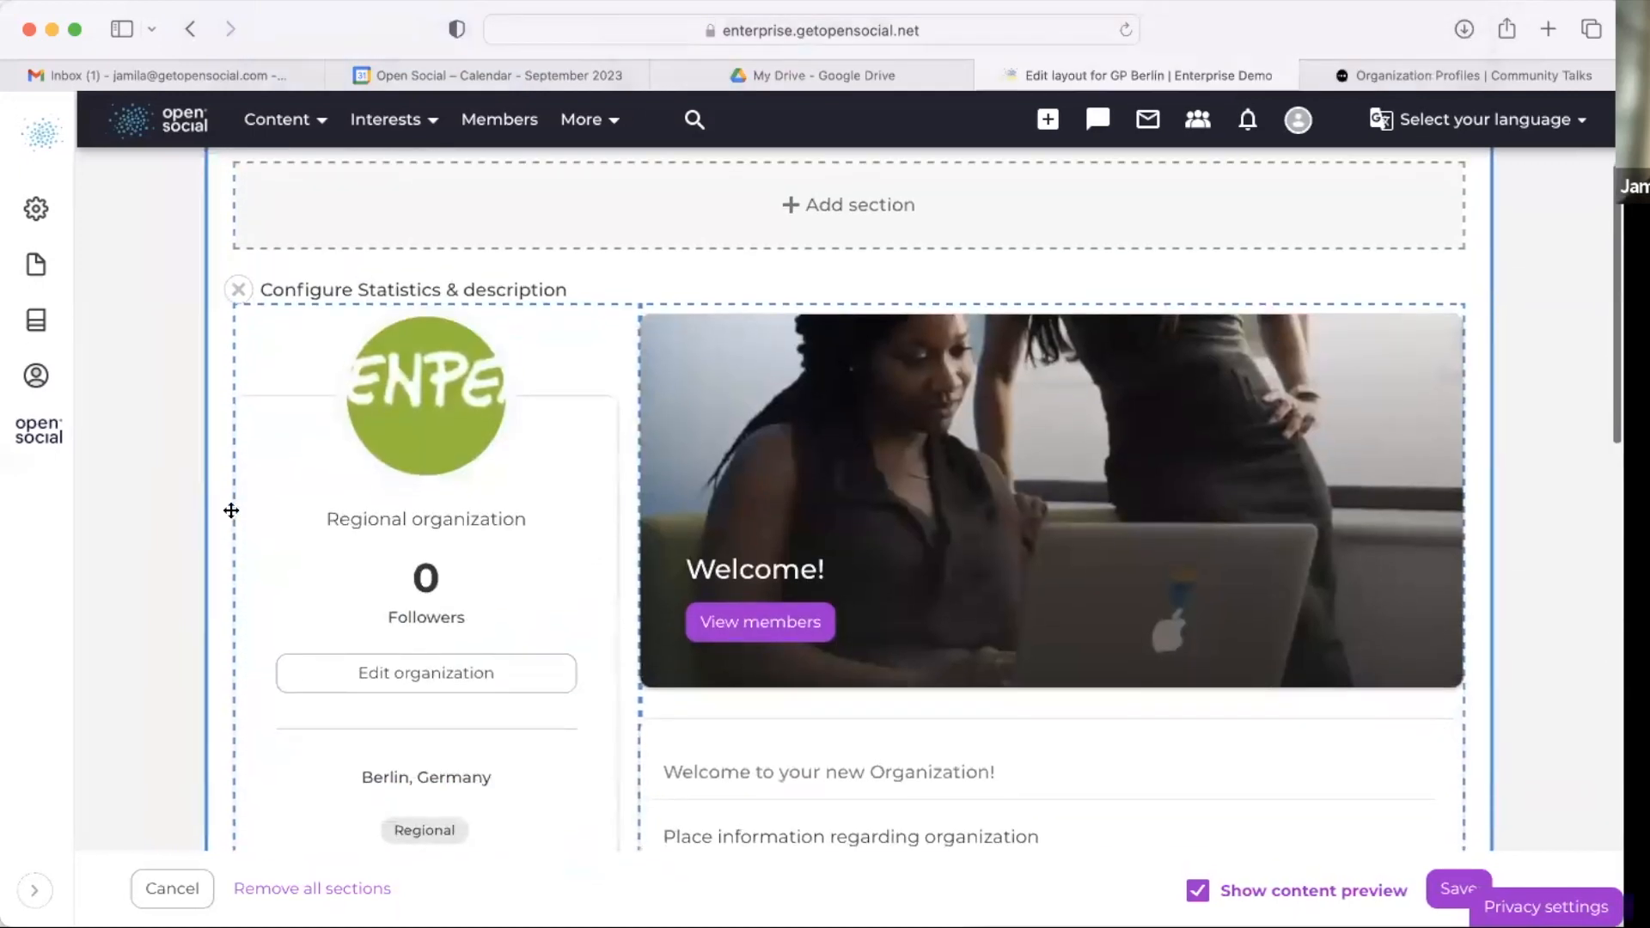
# Step: Try to replace the hero block's image with download.png in the block configuration
pyautogui.click(1437, 338)
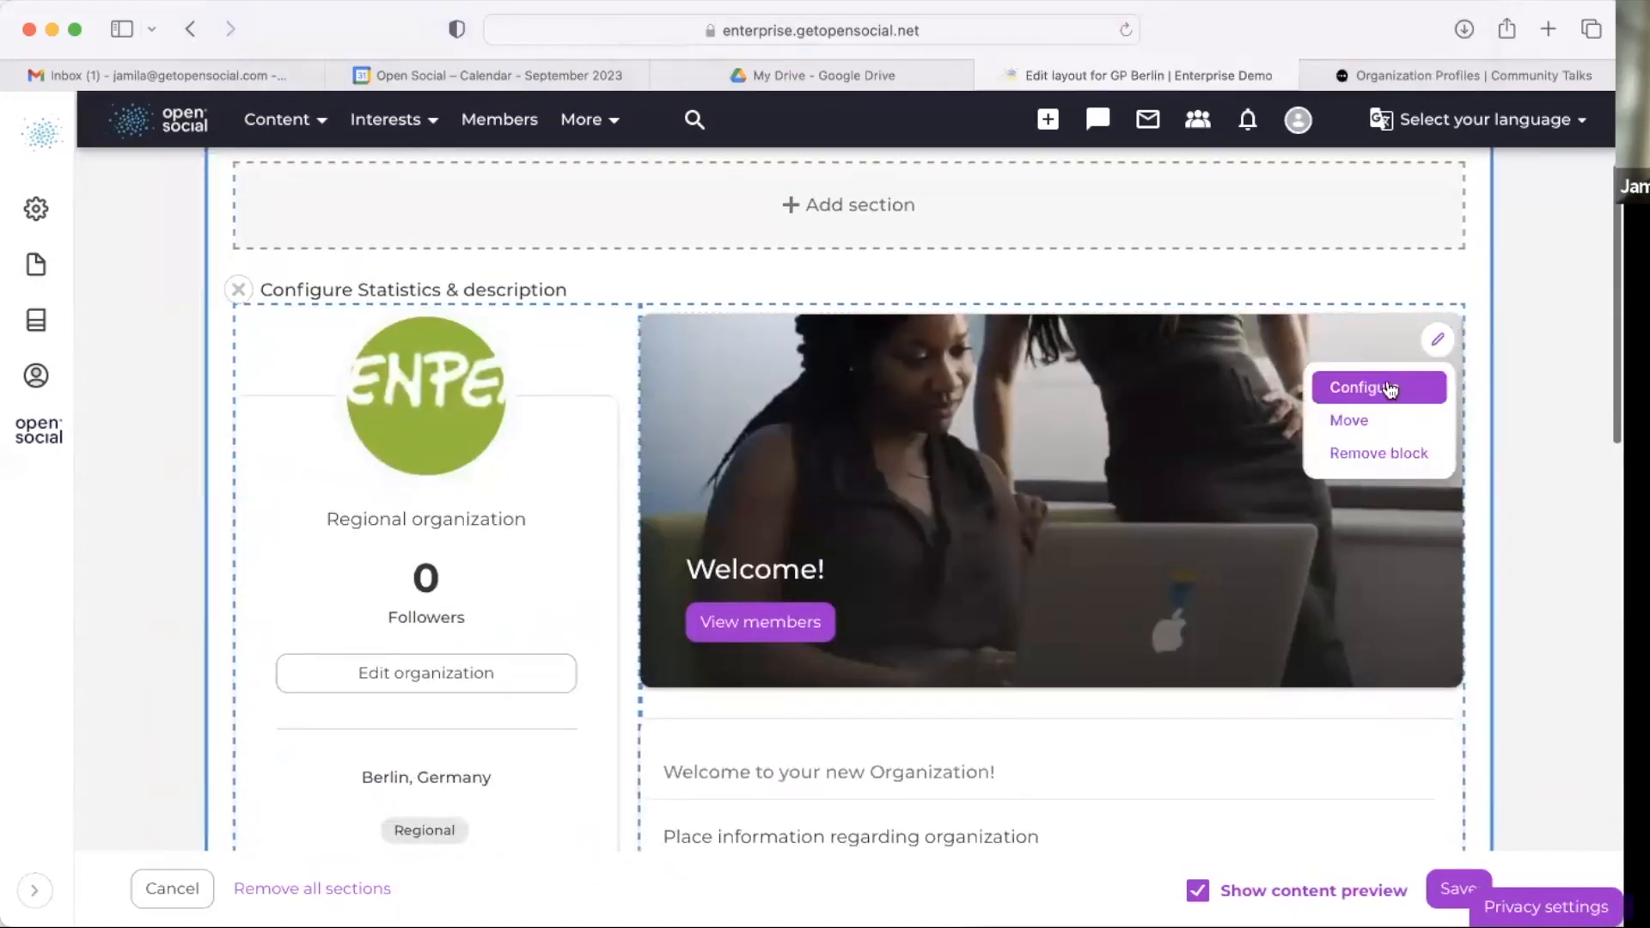
pyautogui.click(1390, 389)
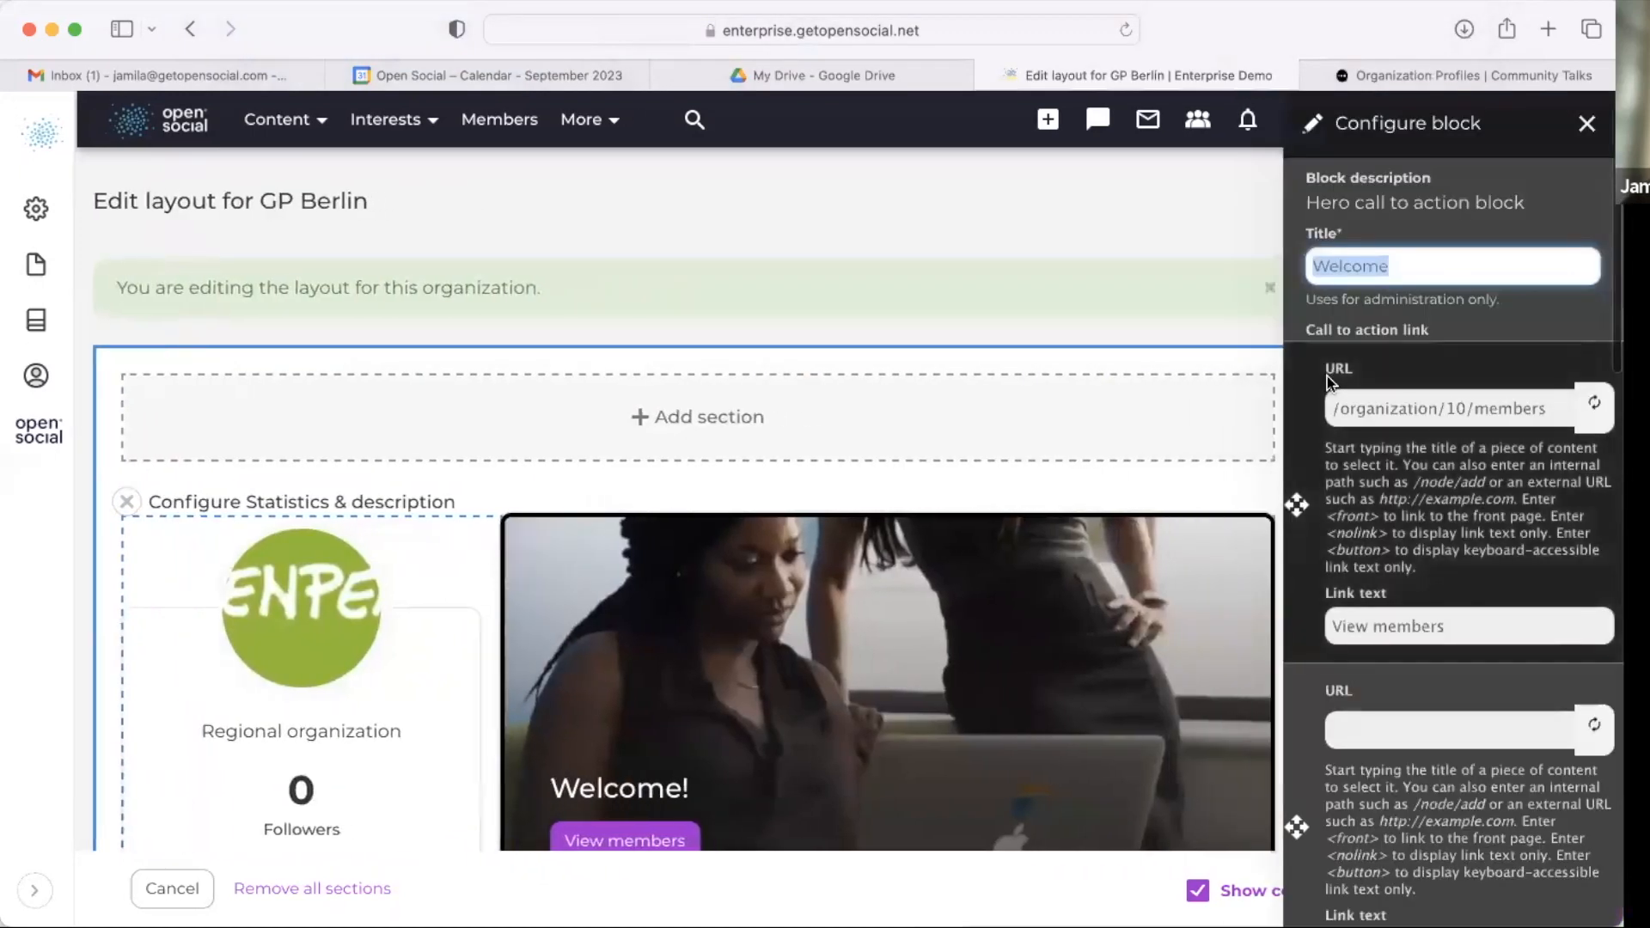
pyautogui.scroll(-10, 1341, 382)
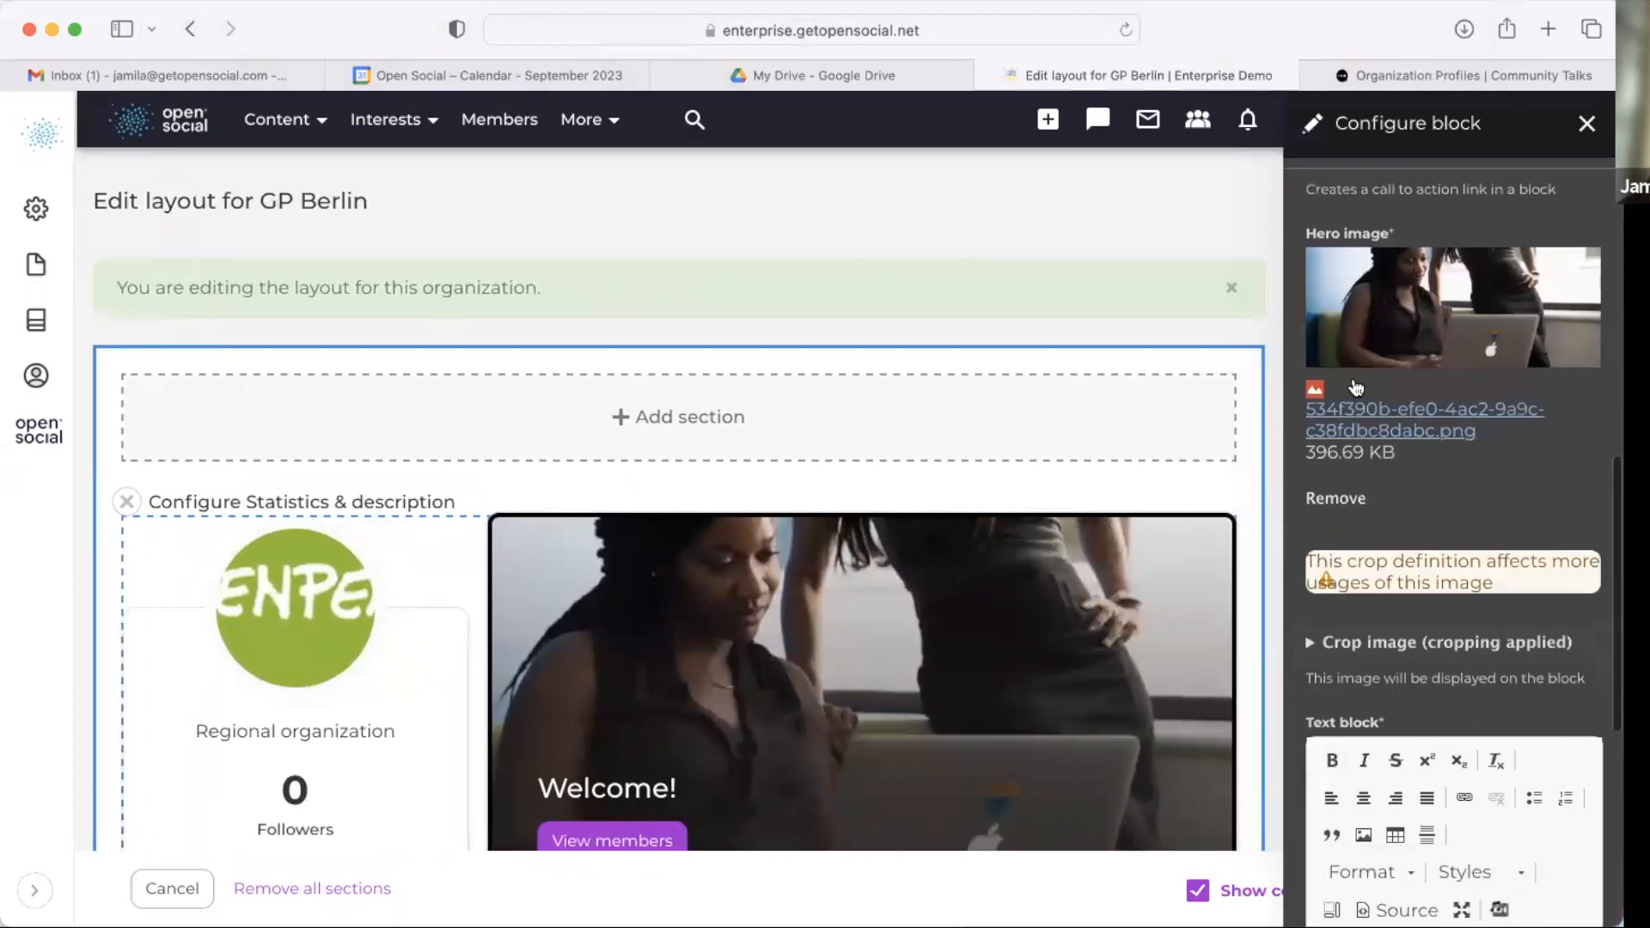
pyautogui.click(1348, 498)
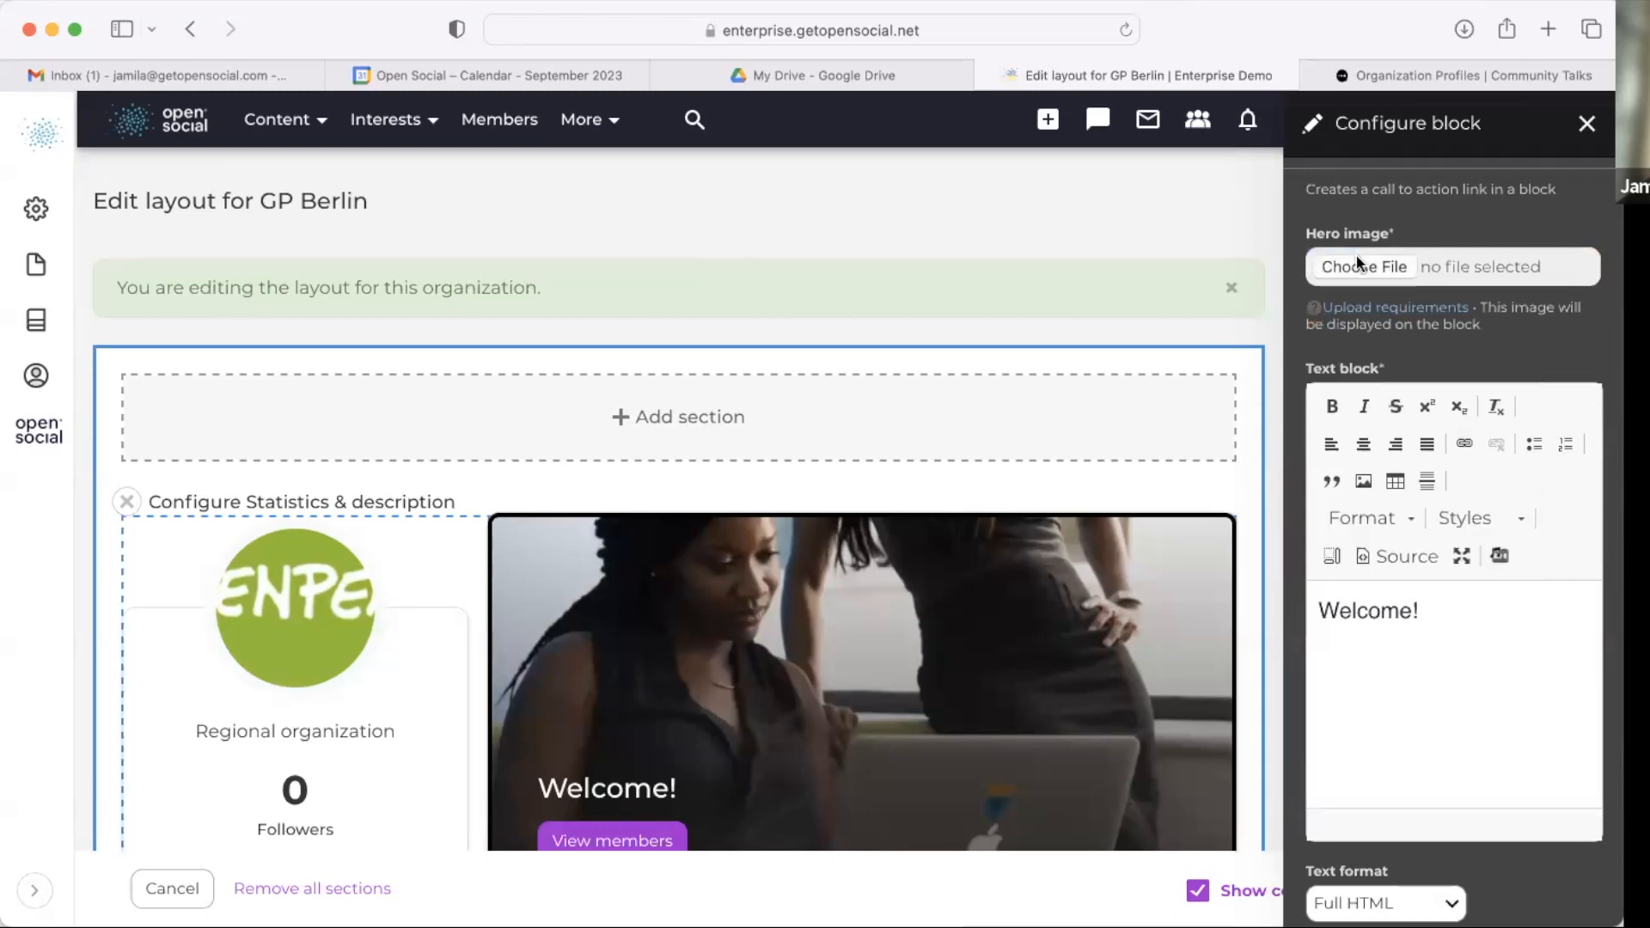
pyautogui.click(1356, 267)
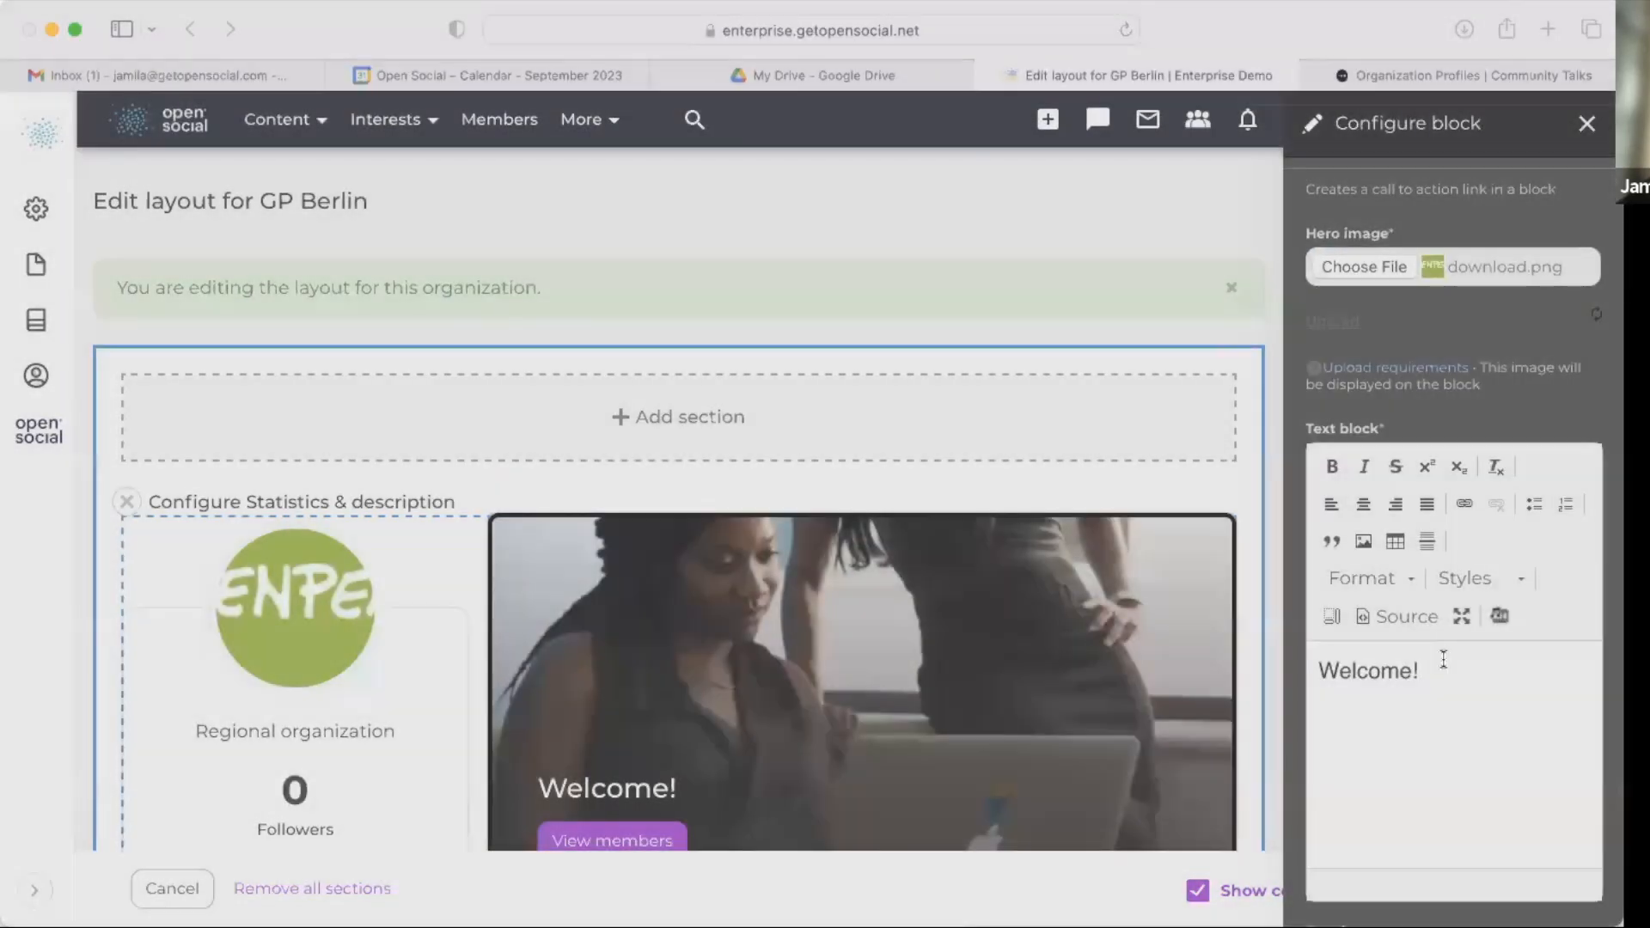
pyautogui.scroll(-1, 1488, 591)
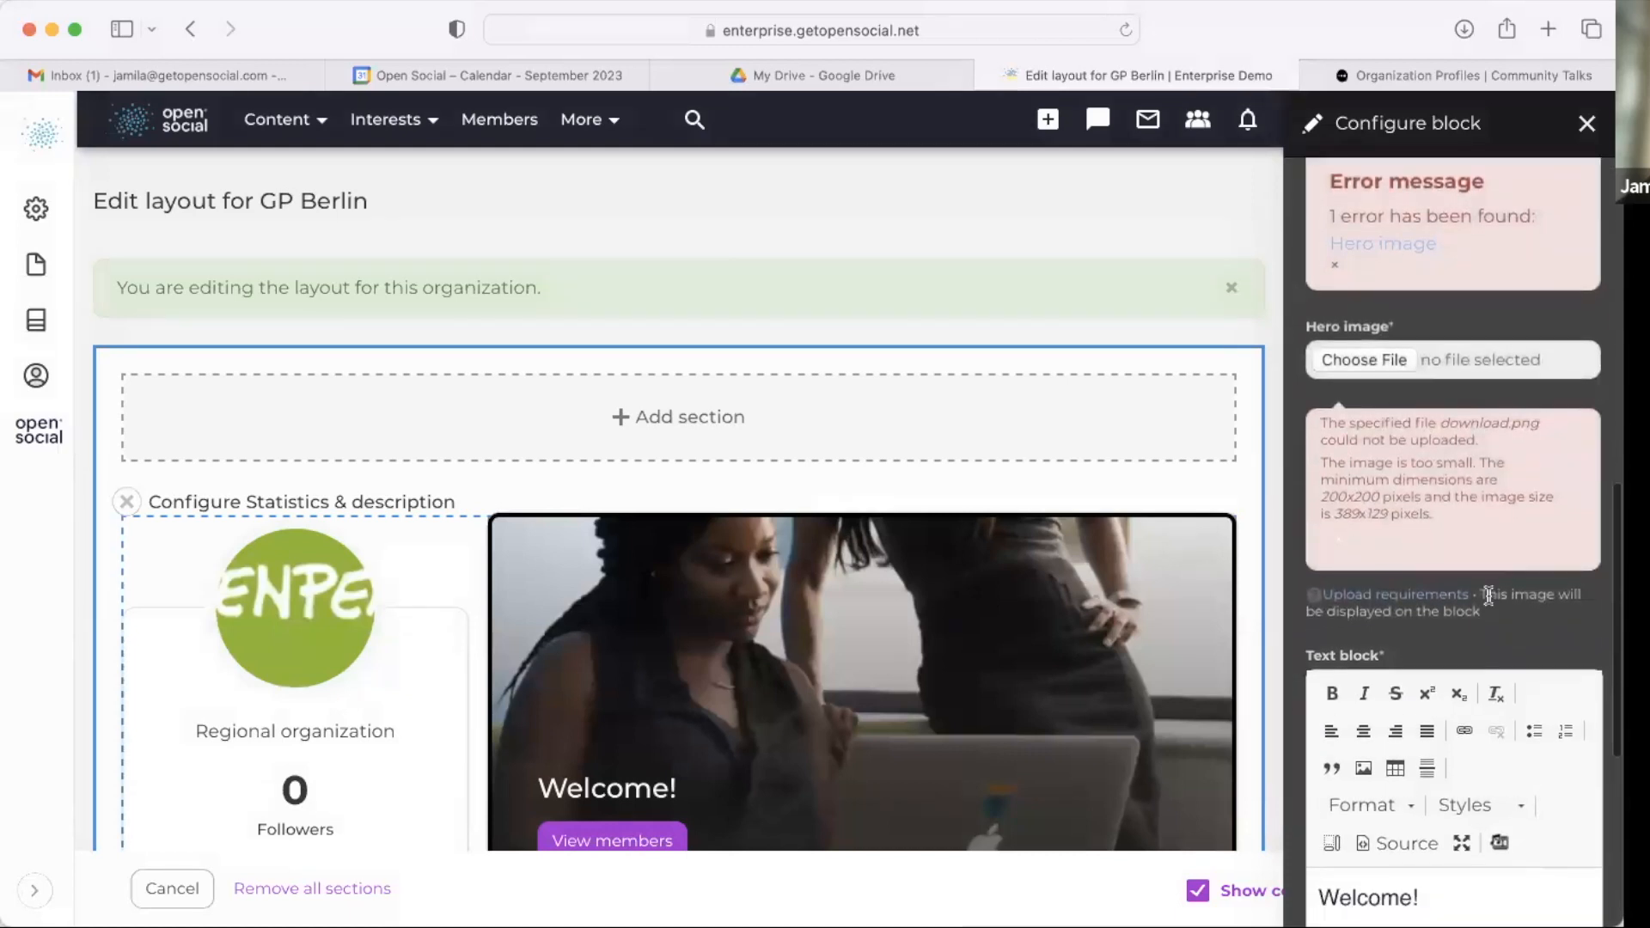
pyautogui.scroll(-1, 1421, 455)
pyautogui.scroll(-8, 1378, 315)
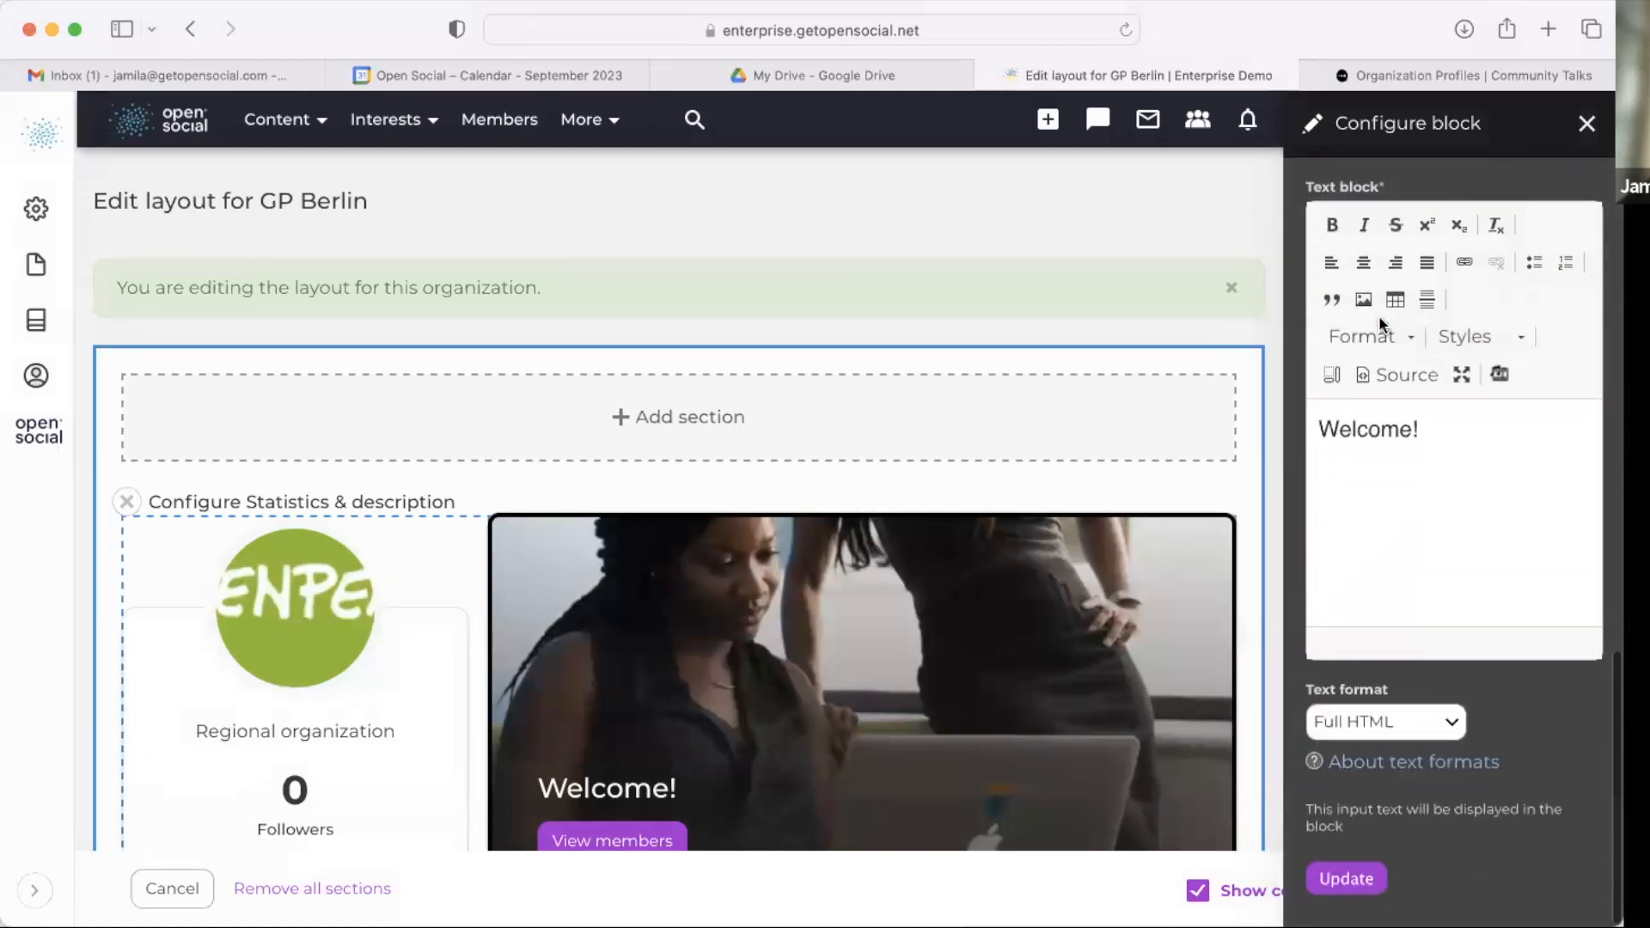
pyautogui.scroll(7, 1368, 447)
pyautogui.click(1588, 122)
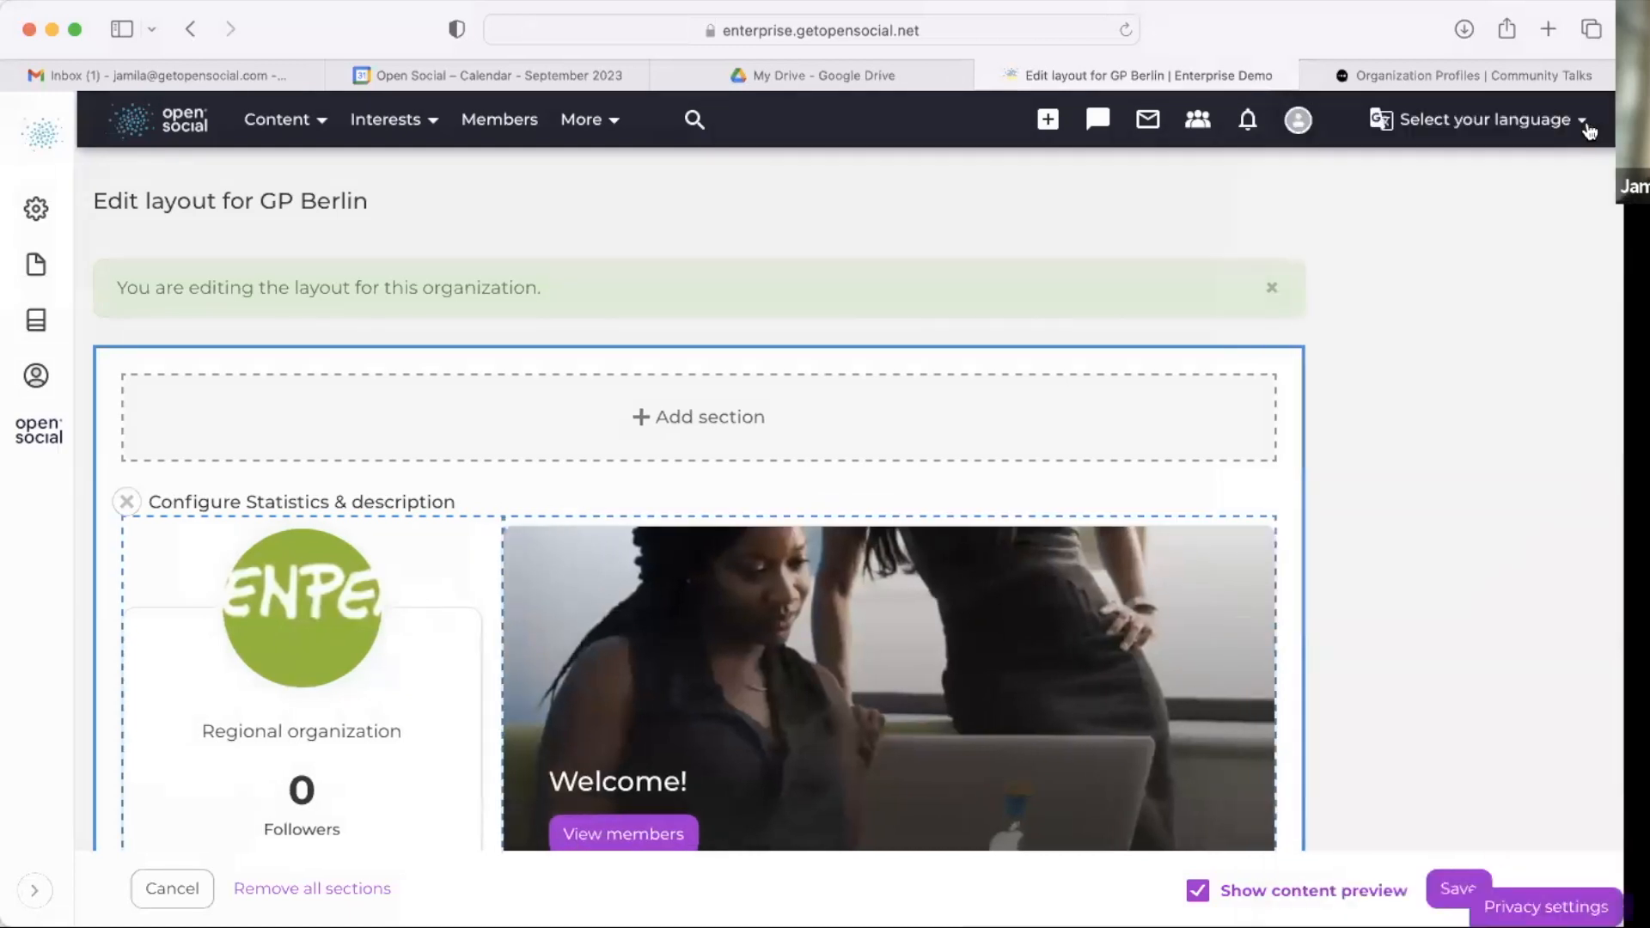
# Step: Review the content list sections and add-section options, then leave the layout editor without saving
pyautogui.scroll(-6, 1057, 516)
pyautogui.scroll(-6, 1031, 591)
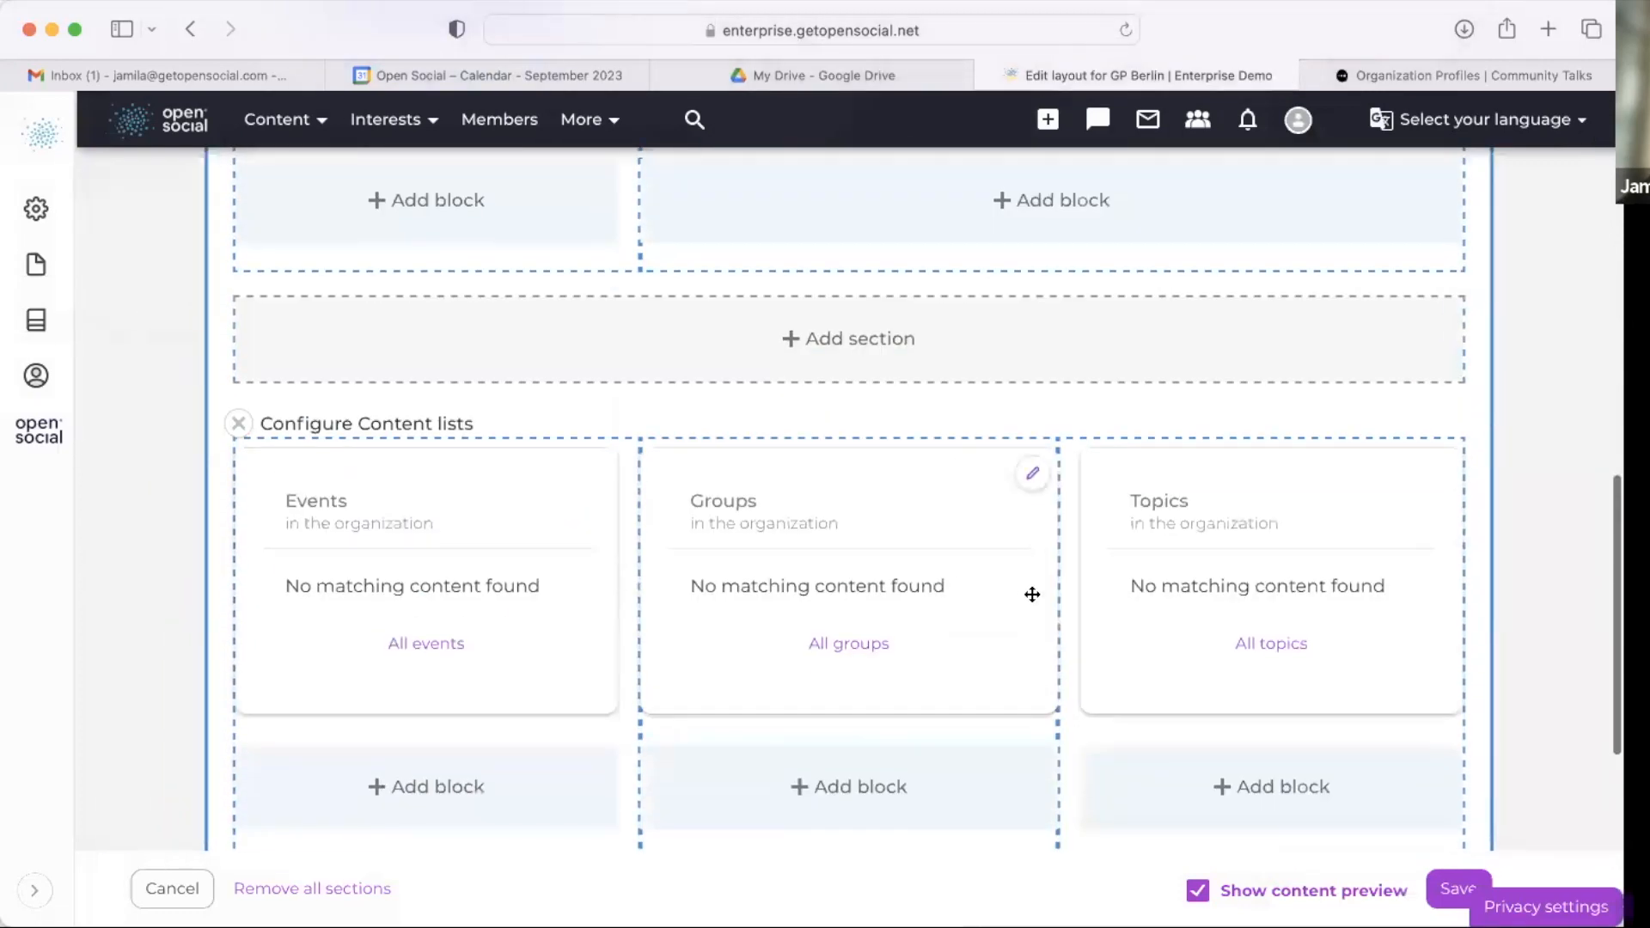
pyautogui.click(840, 326)
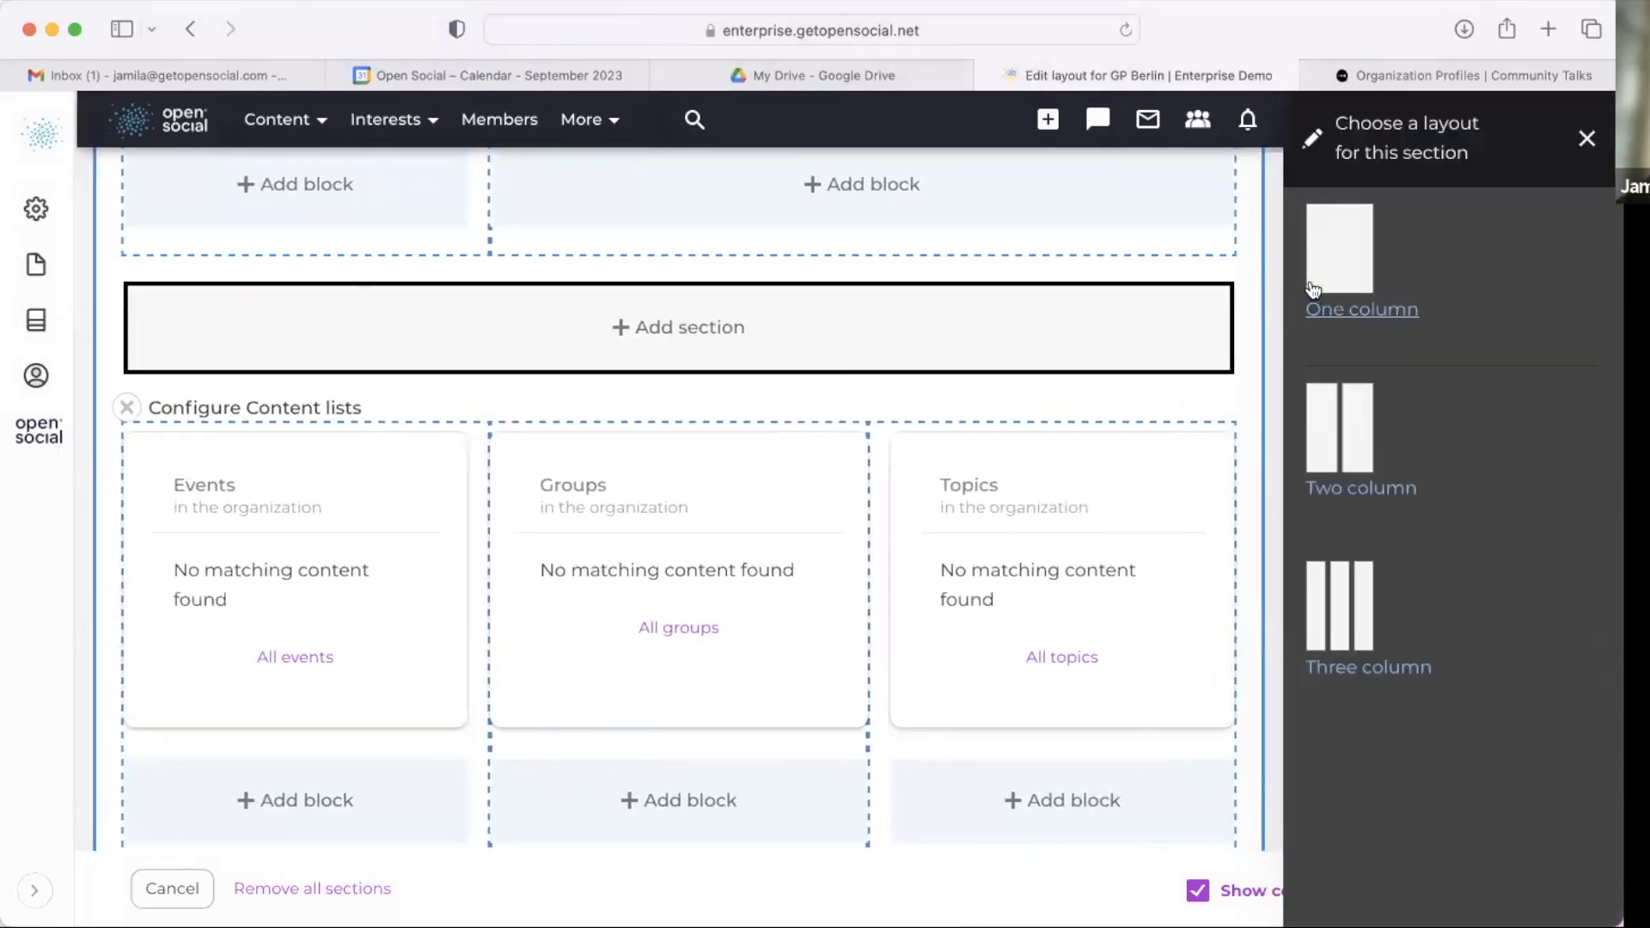
pyautogui.click(1586, 139)
pyautogui.scroll(-4, 1186, 429)
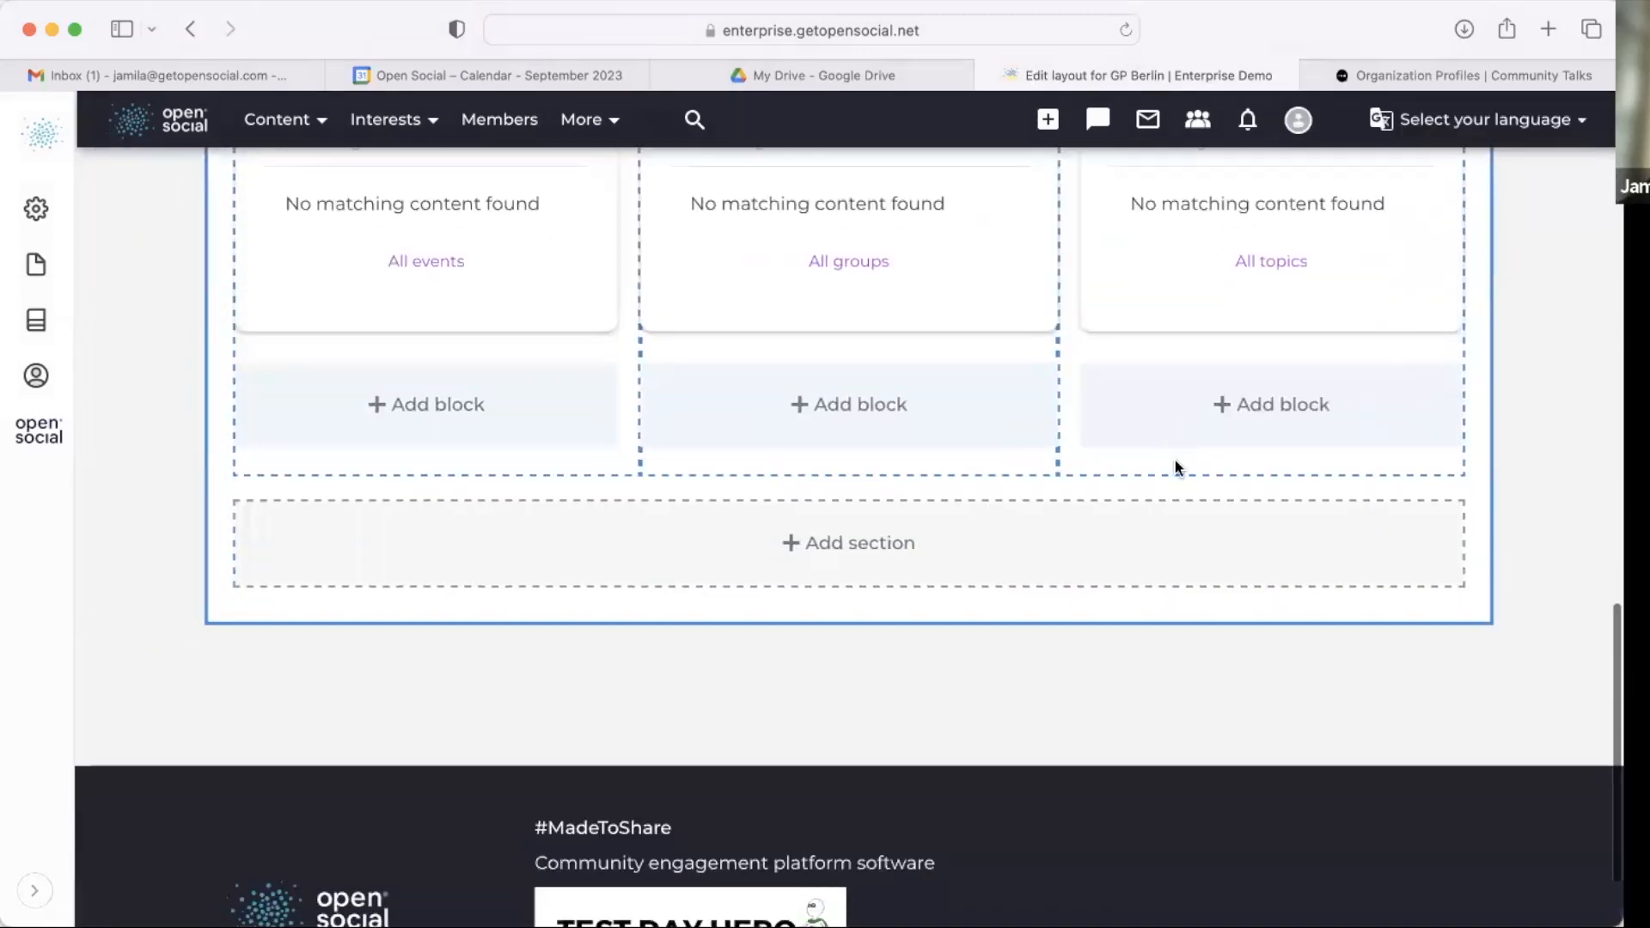
pyautogui.scroll(3, 1174, 461)
pyautogui.scroll(-5, 1074, 396)
pyautogui.scroll(5, 869, 441)
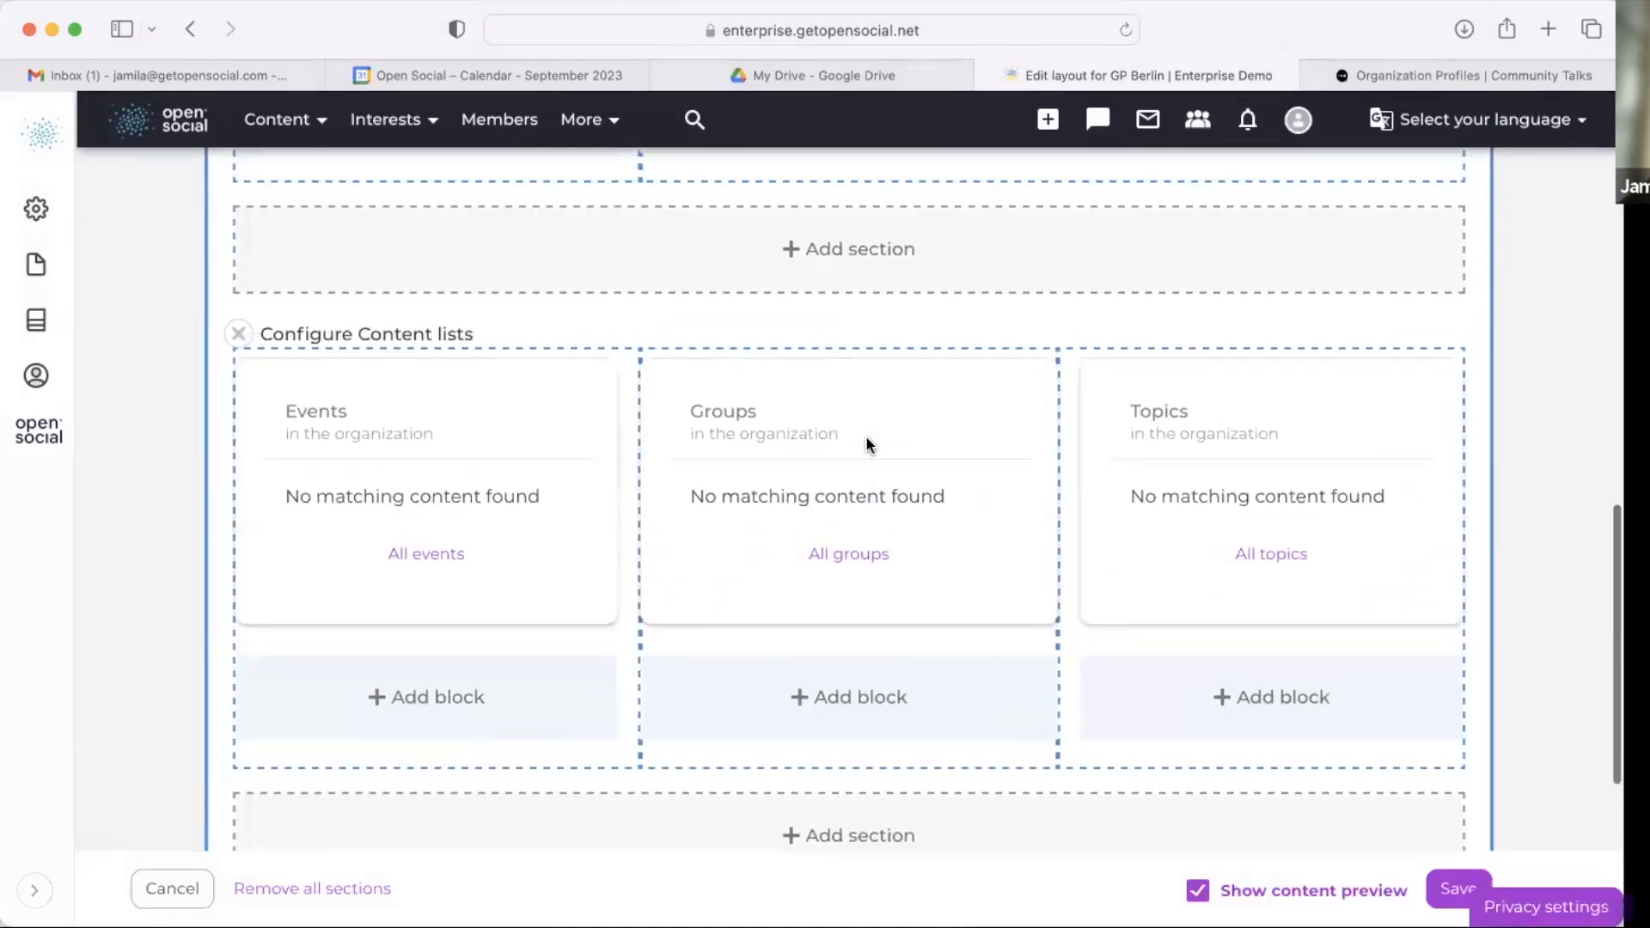
pyautogui.scroll(10, 1400, 449)
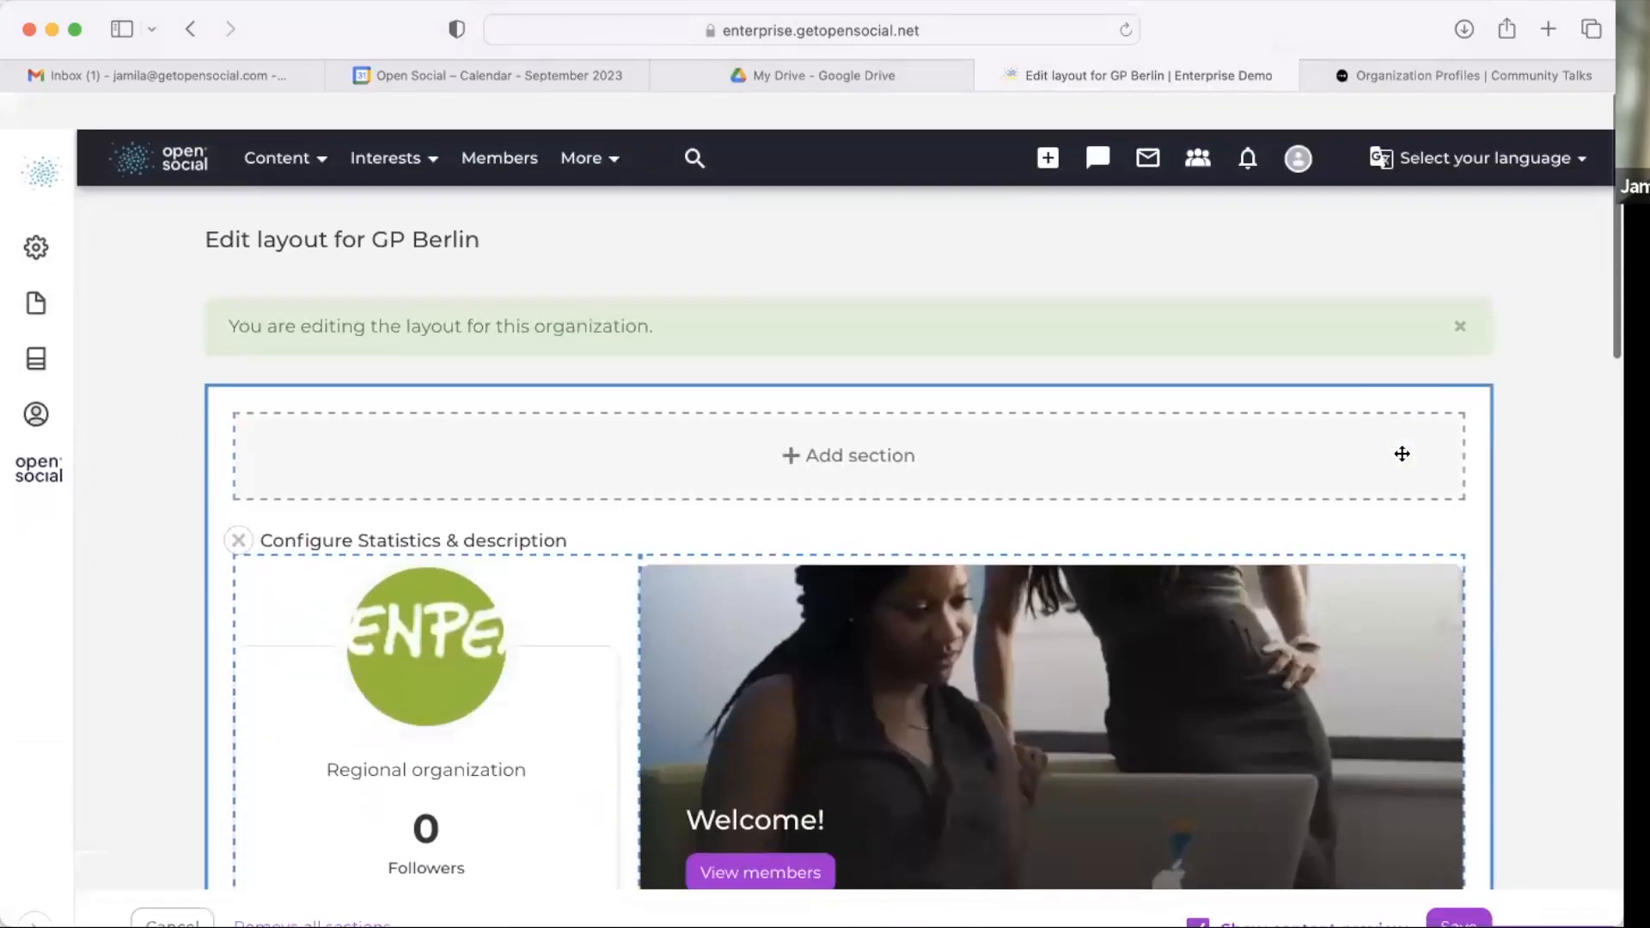
pyautogui.click(190, 29)
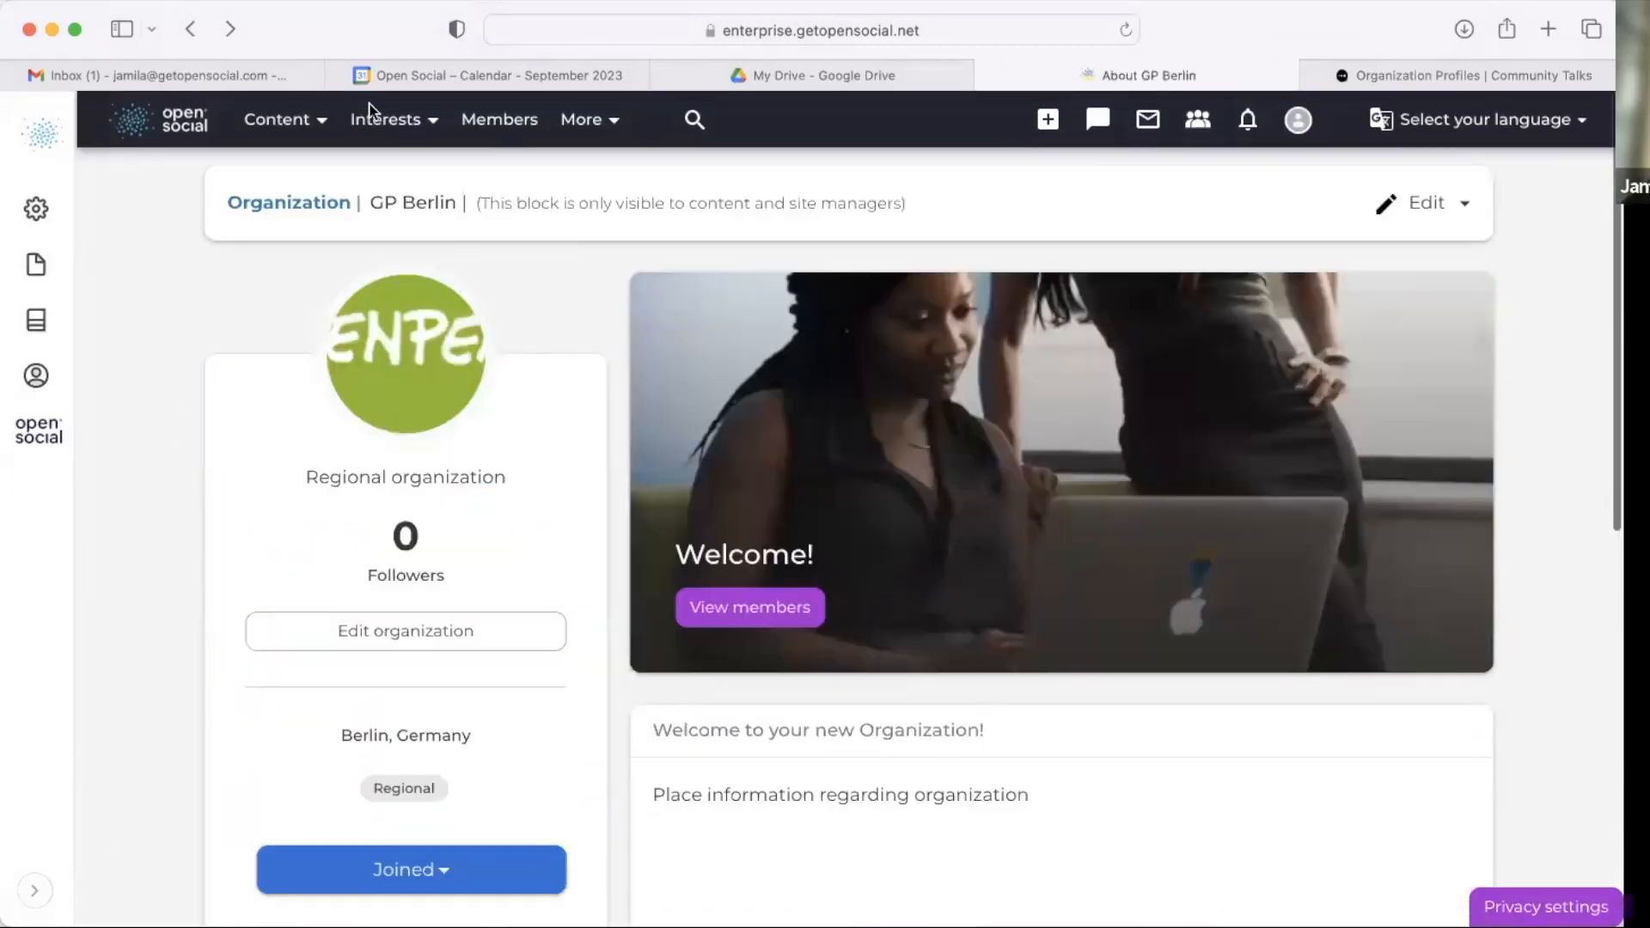
# Step: Start a new topic of type Report titled Report Berlin
pyautogui.click(1047, 122)
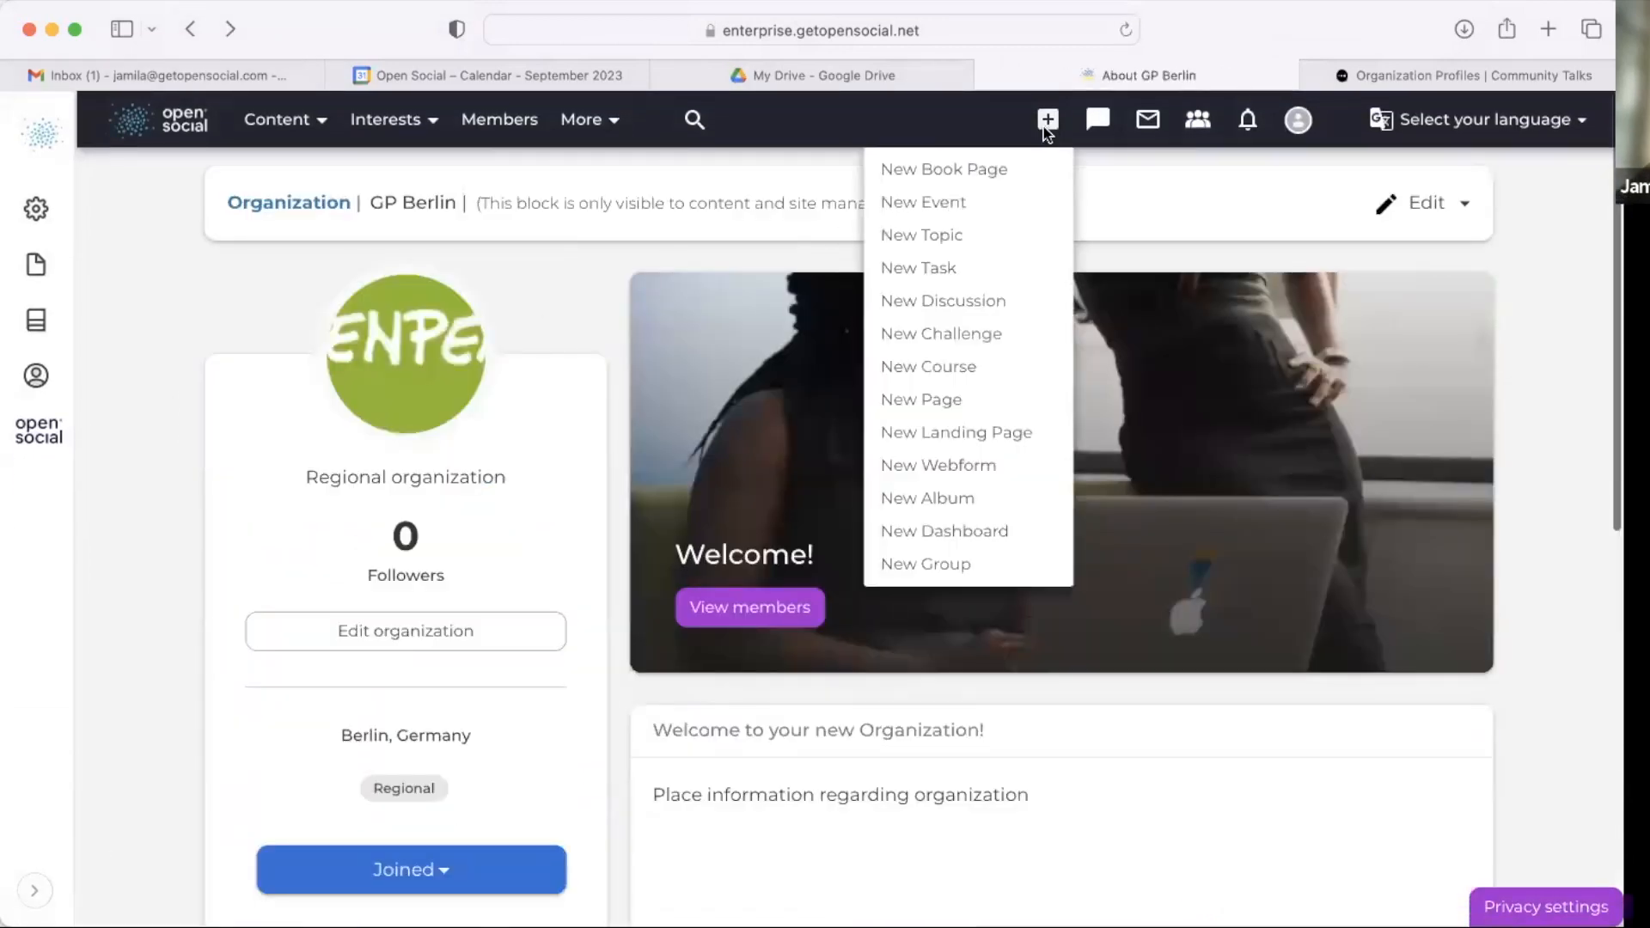
pyautogui.click(995, 237)
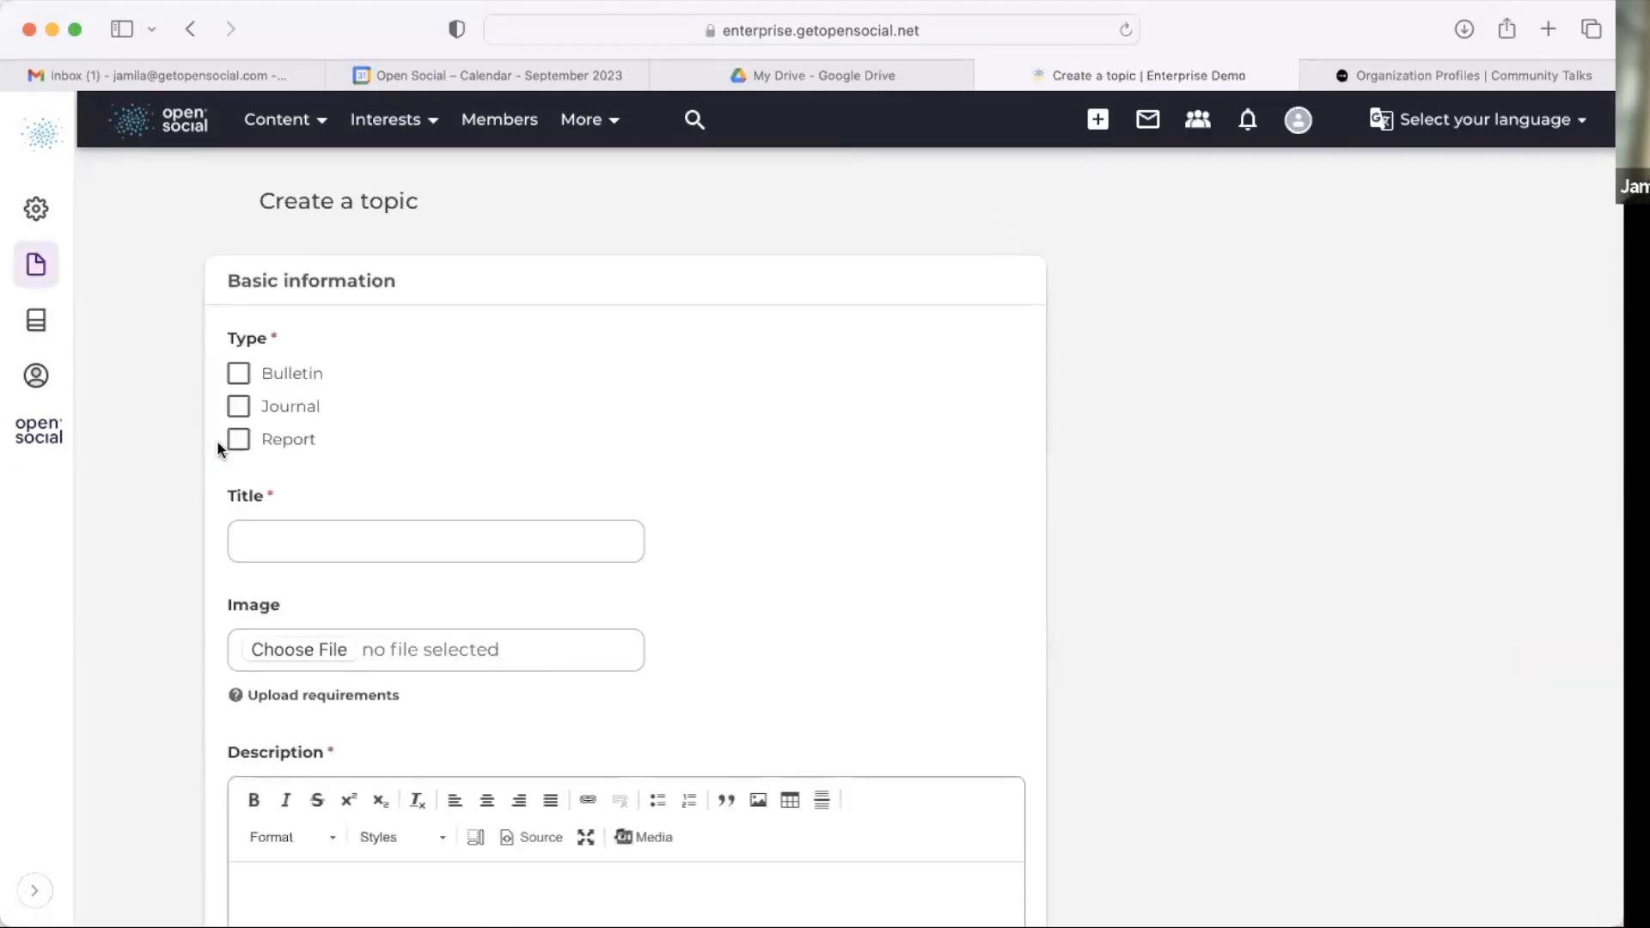
pyautogui.click(219, 440)
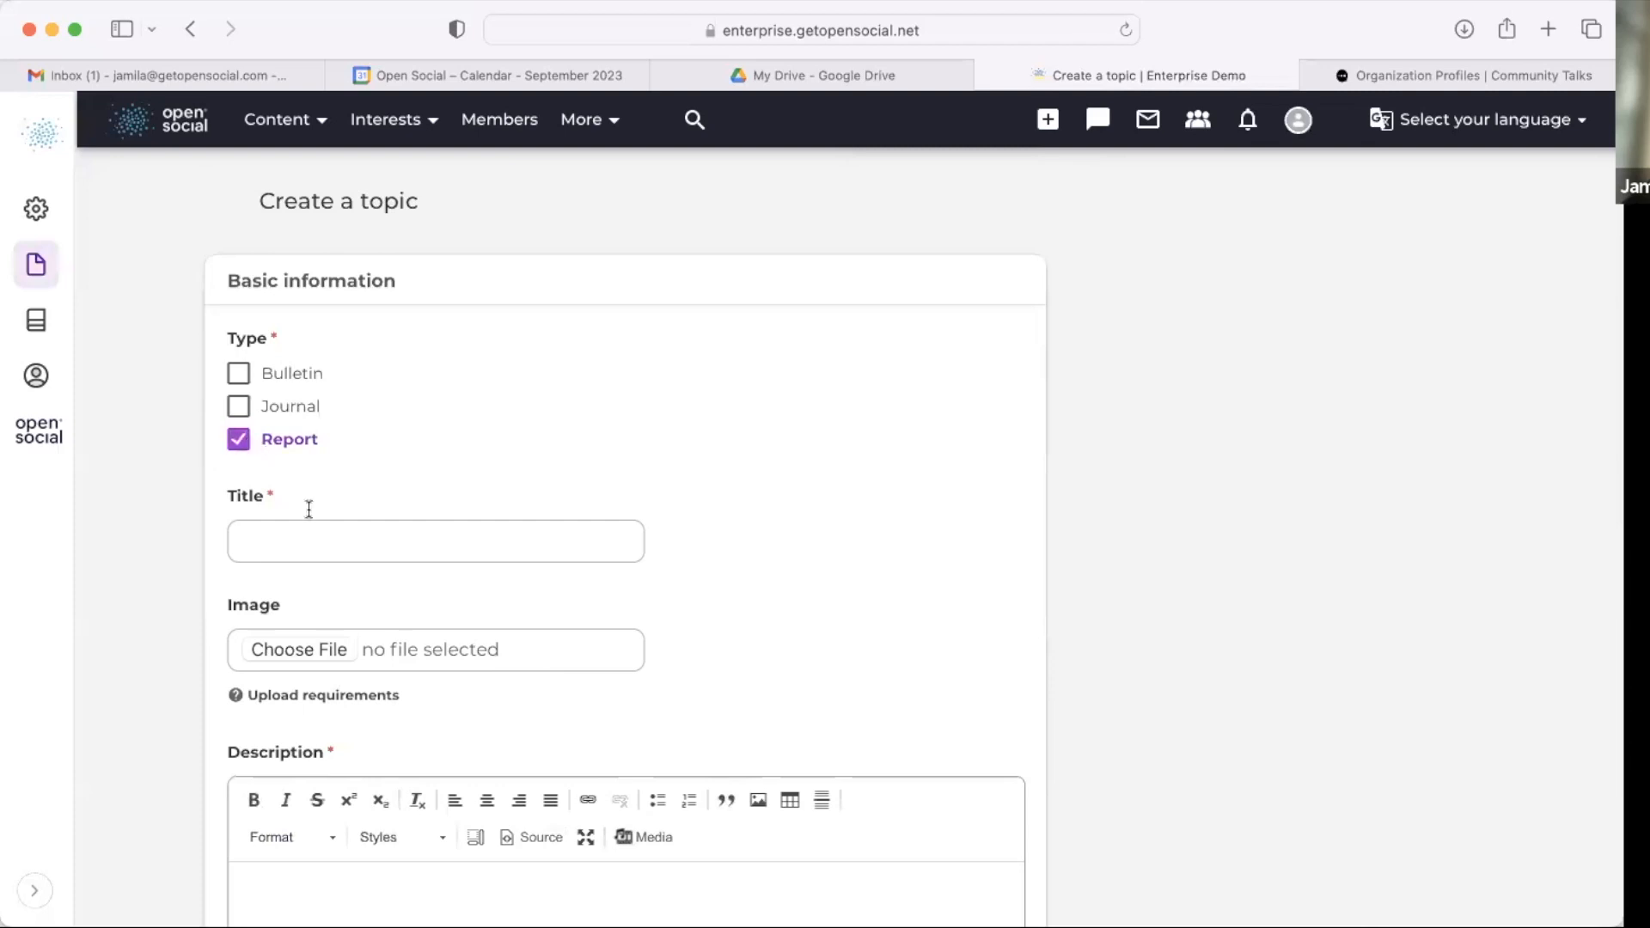
pyautogui.click(308, 543)
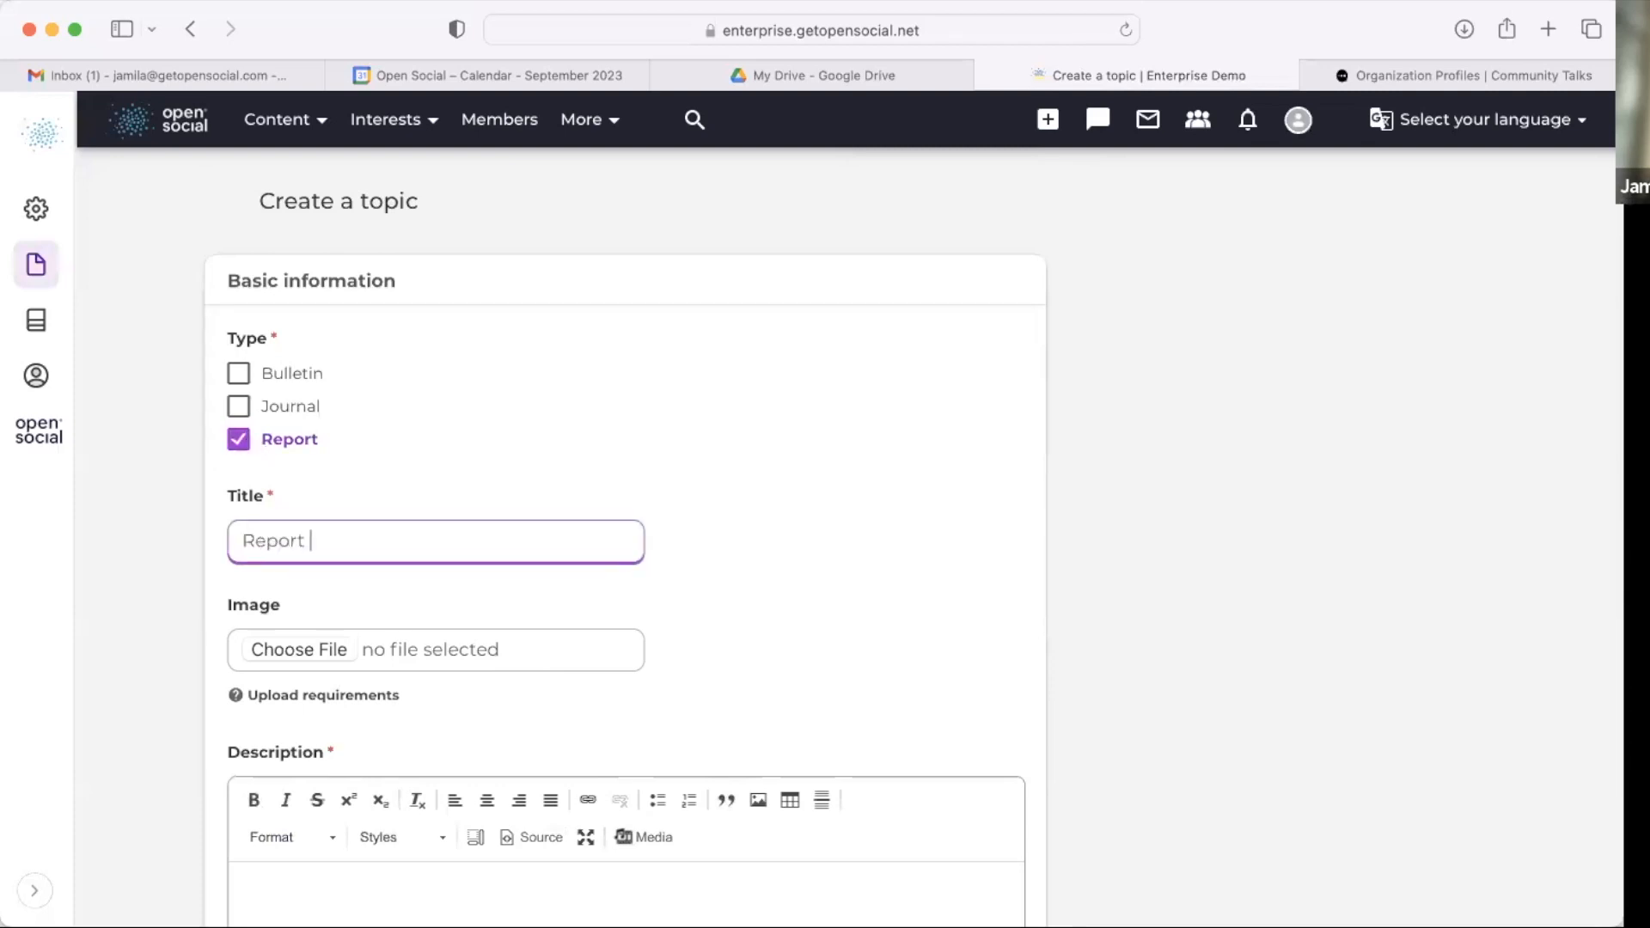
# Step: Enter text as the topic description
pyautogui.scroll(-5, 309, 696)
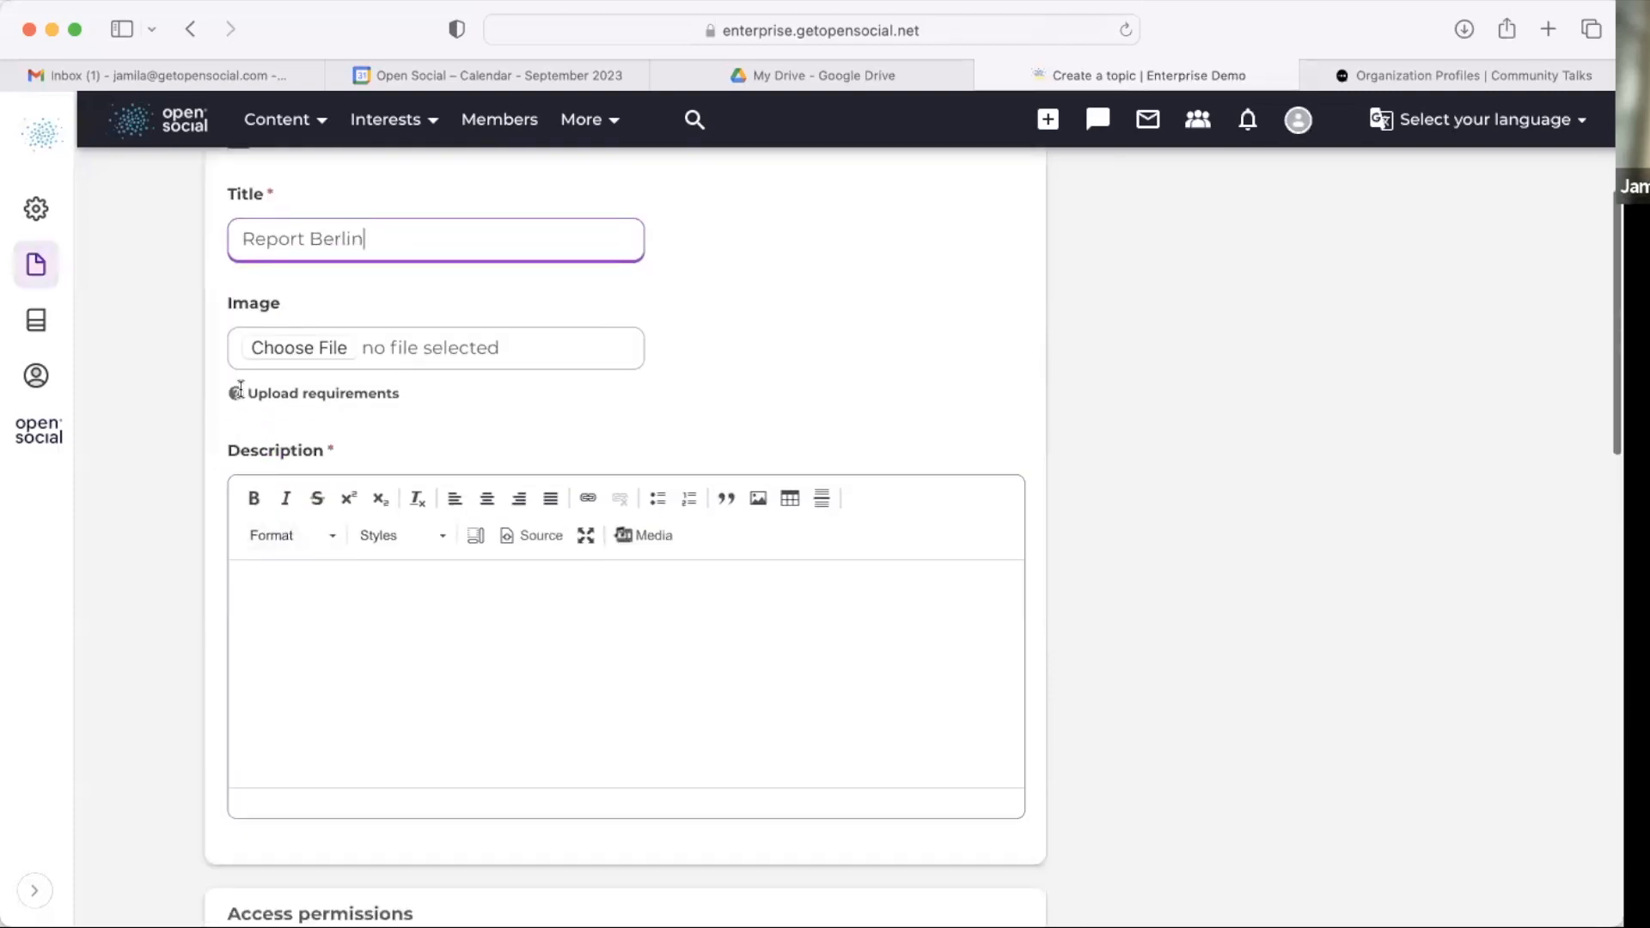
pyautogui.click(309, 697)
pyautogui.write('t')
# Step: Tag the topic with Conservation & Sustainability
pyautogui.scroll(-10, 309, 694)
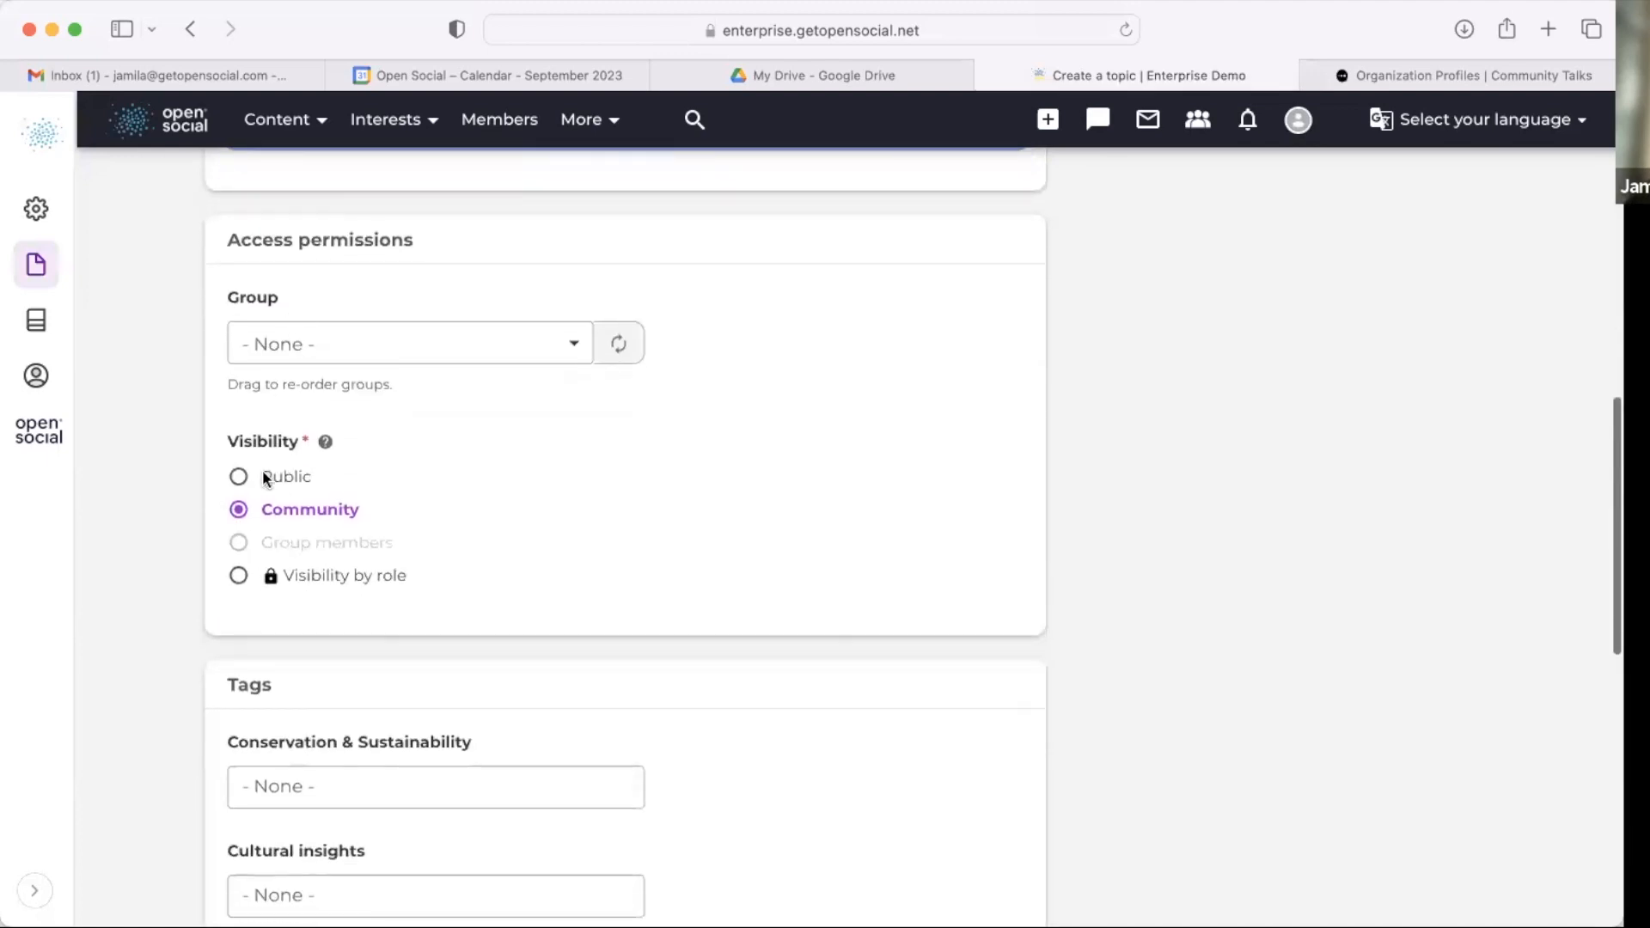
pyautogui.scroll(-5, 273, 353)
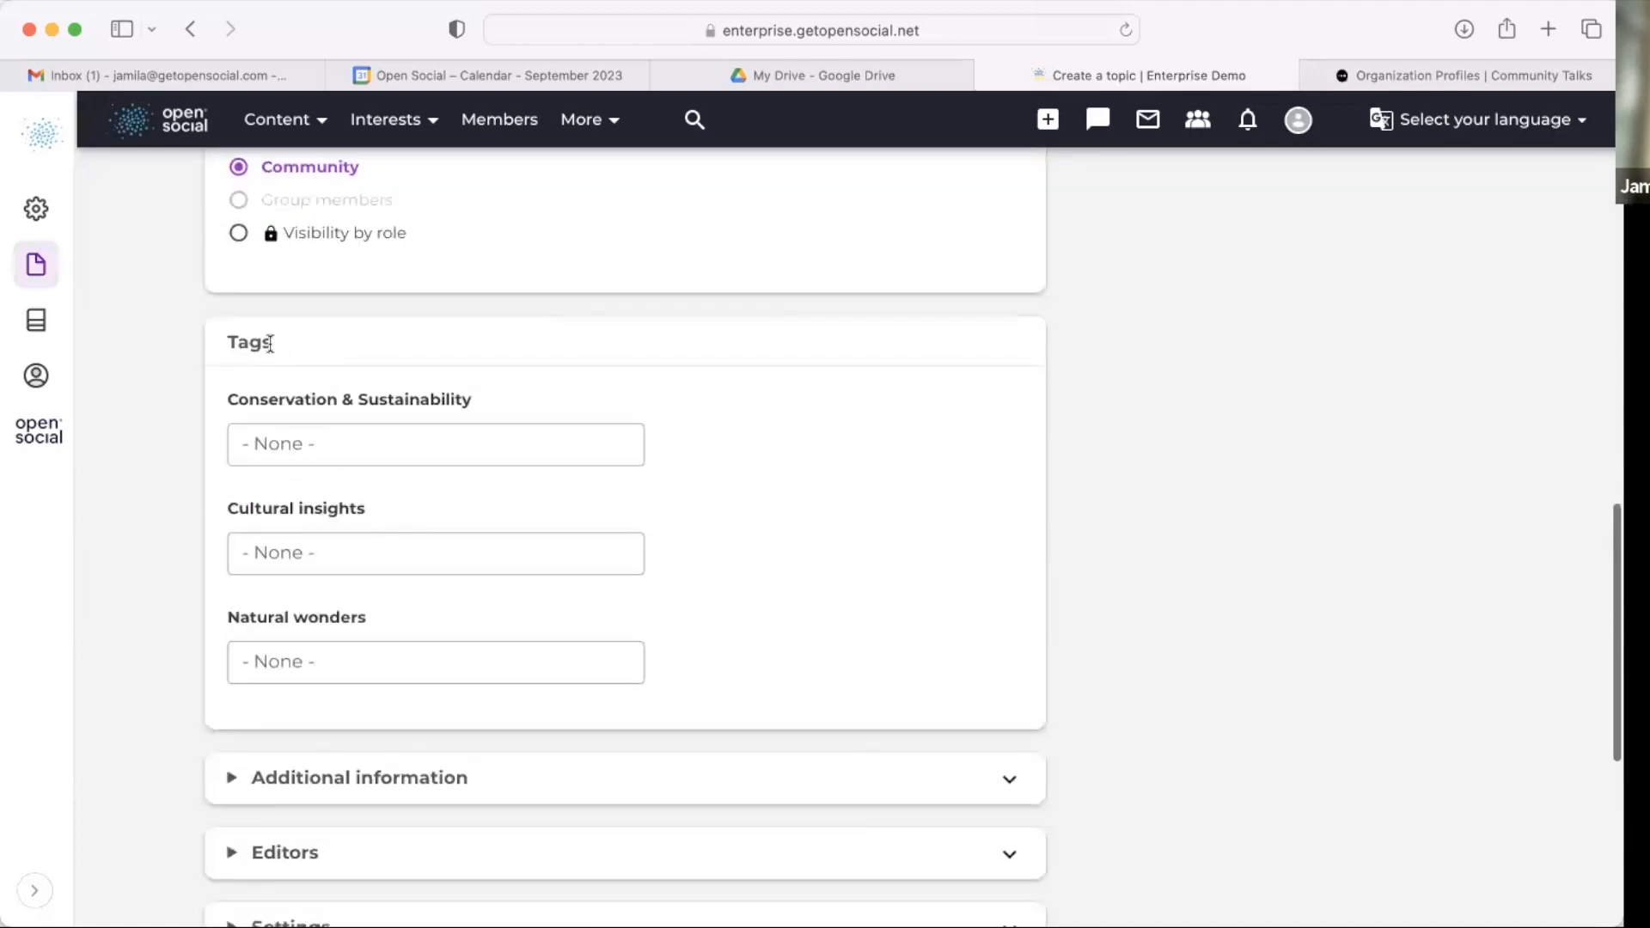
pyautogui.click(318, 447)
pyautogui.click(361, 483)
pyautogui.scroll(-3, 360, 494)
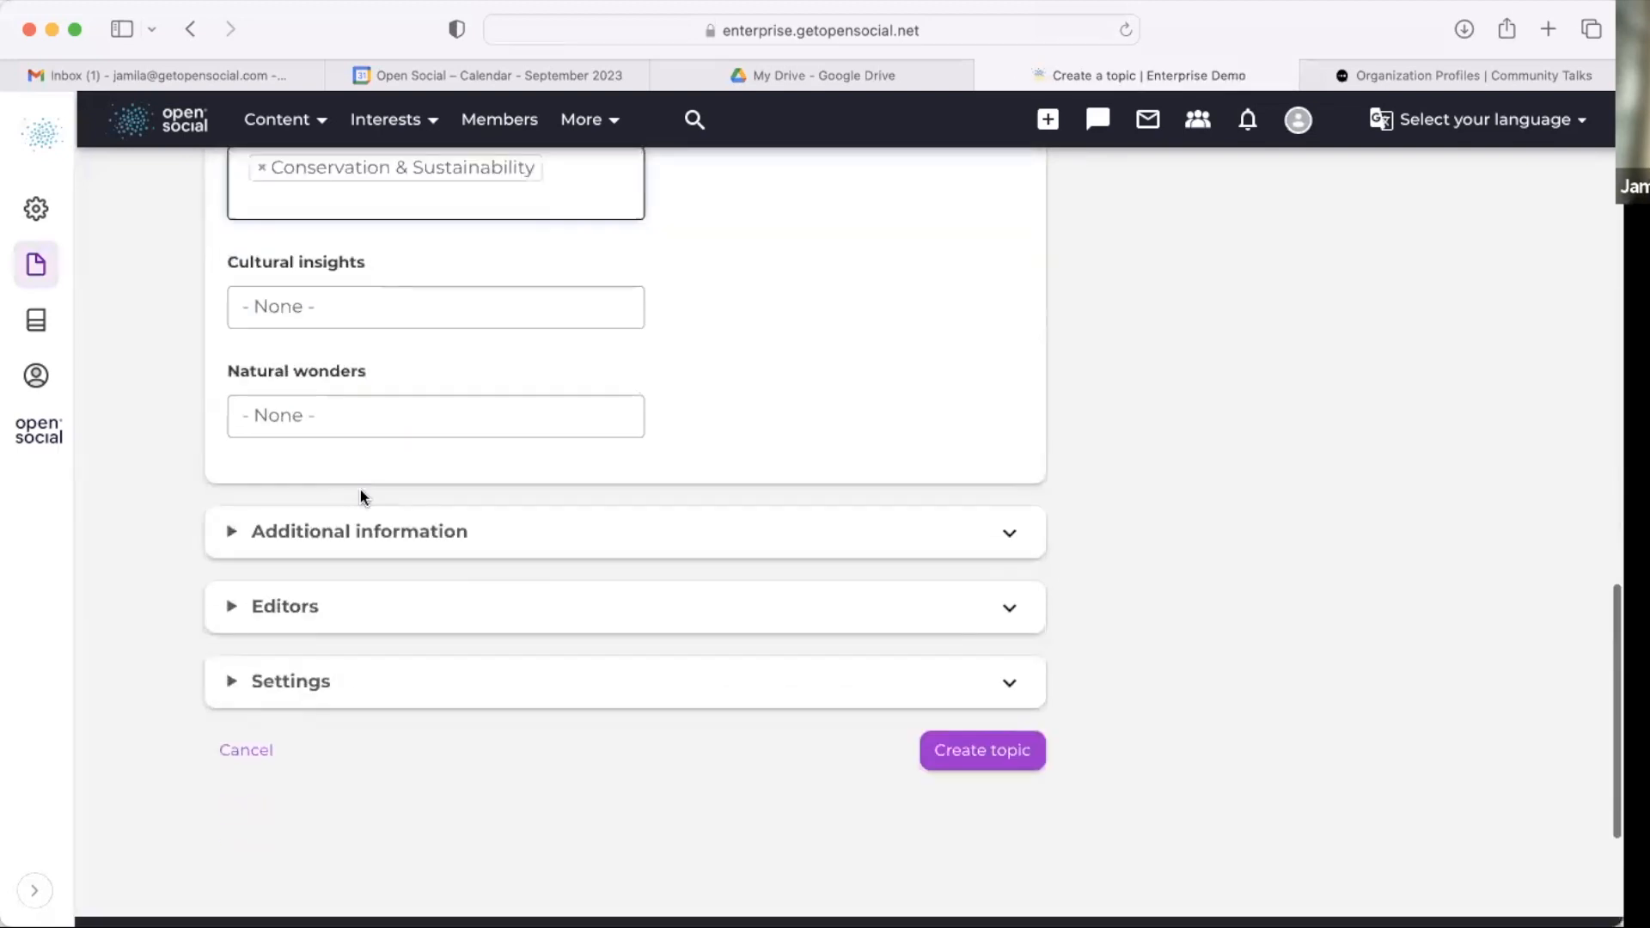
# Step: Expand the topic's Settings and link the topic to the GP Berlin organization
pyautogui.click(383, 533)
pyautogui.click(379, 534)
pyautogui.scroll(-1, 369, 489)
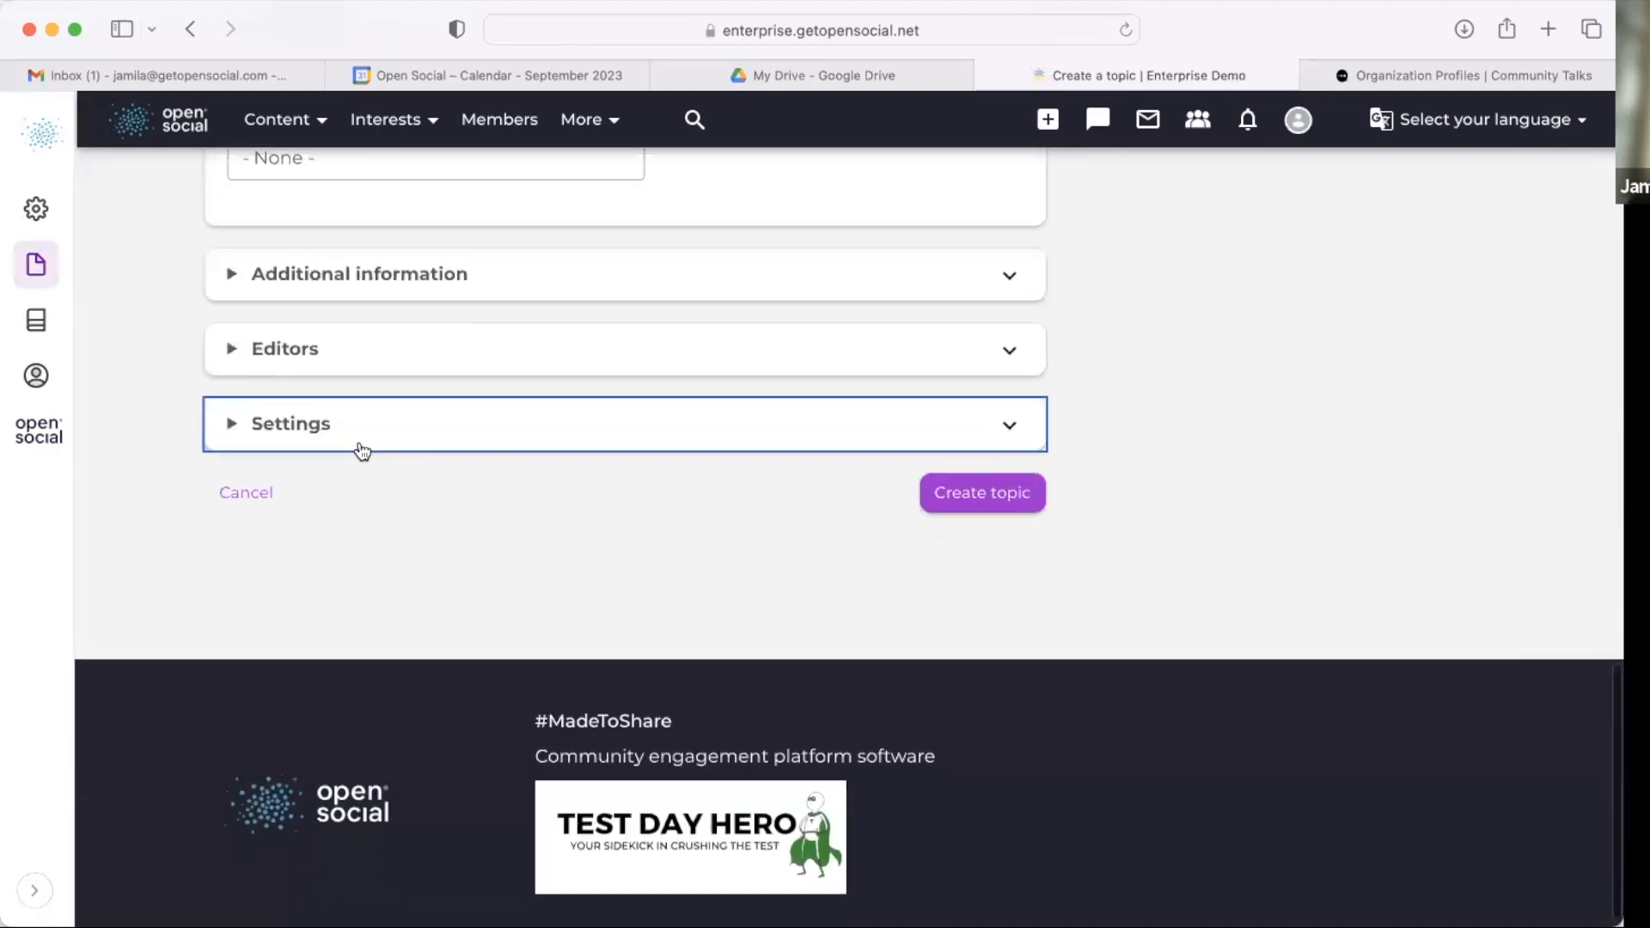
pyautogui.click(361, 447)
pyautogui.scroll(-3, 360, 451)
pyautogui.scroll(-2, 360, 451)
pyautogui.scroll(2, 297, 466)
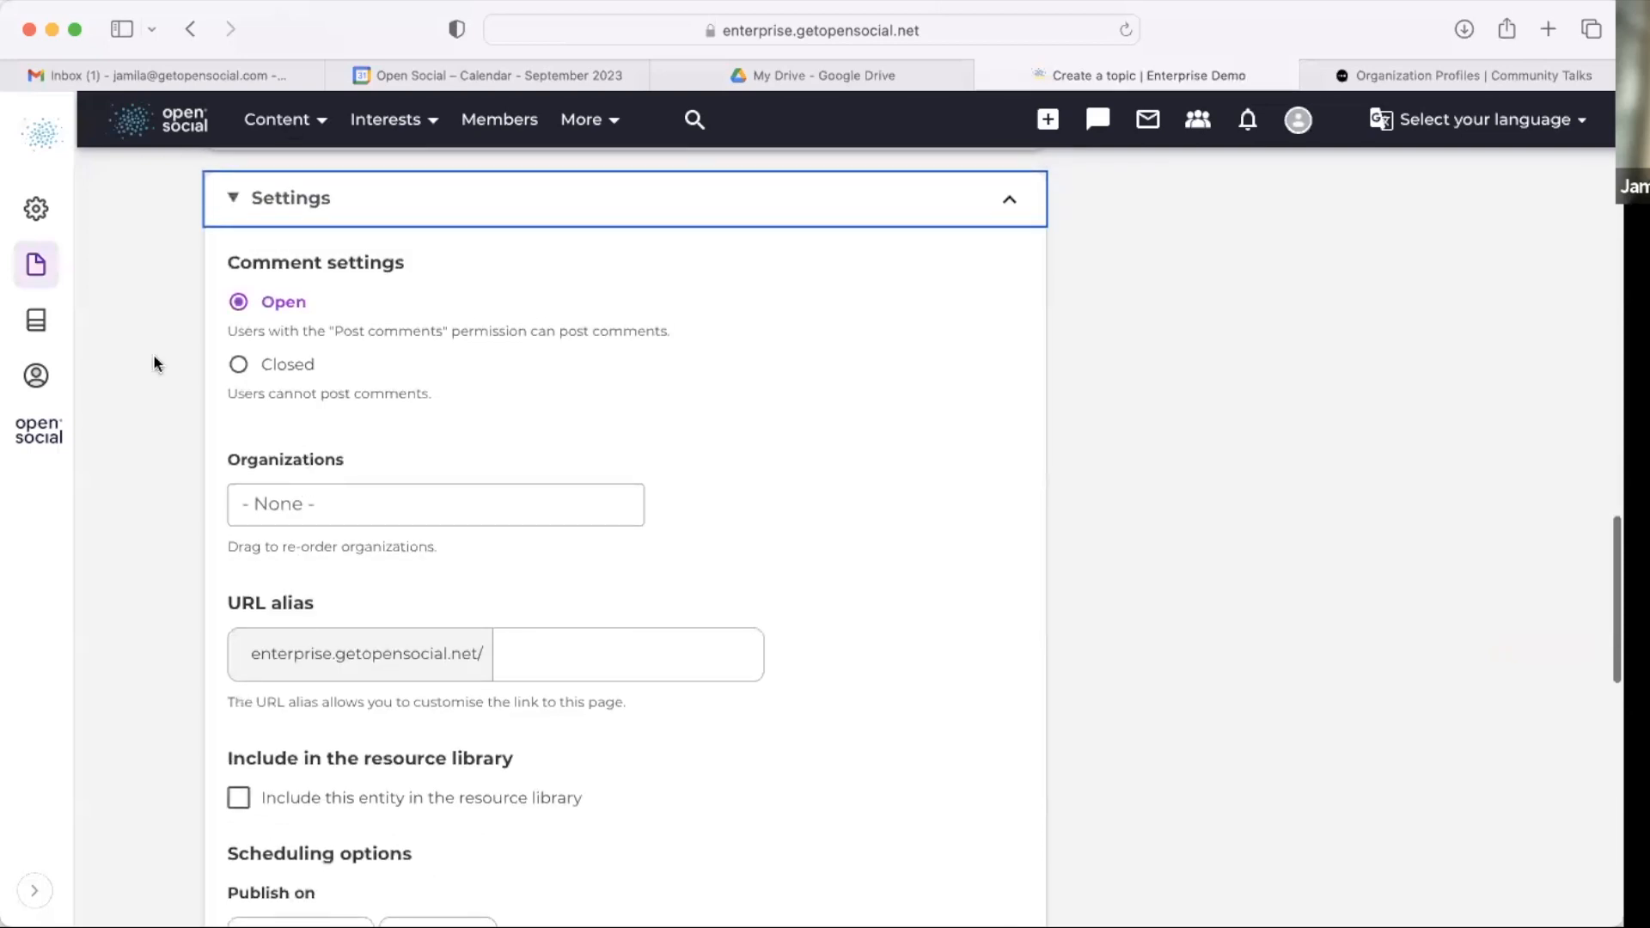
pyautogui.click(375, 499)
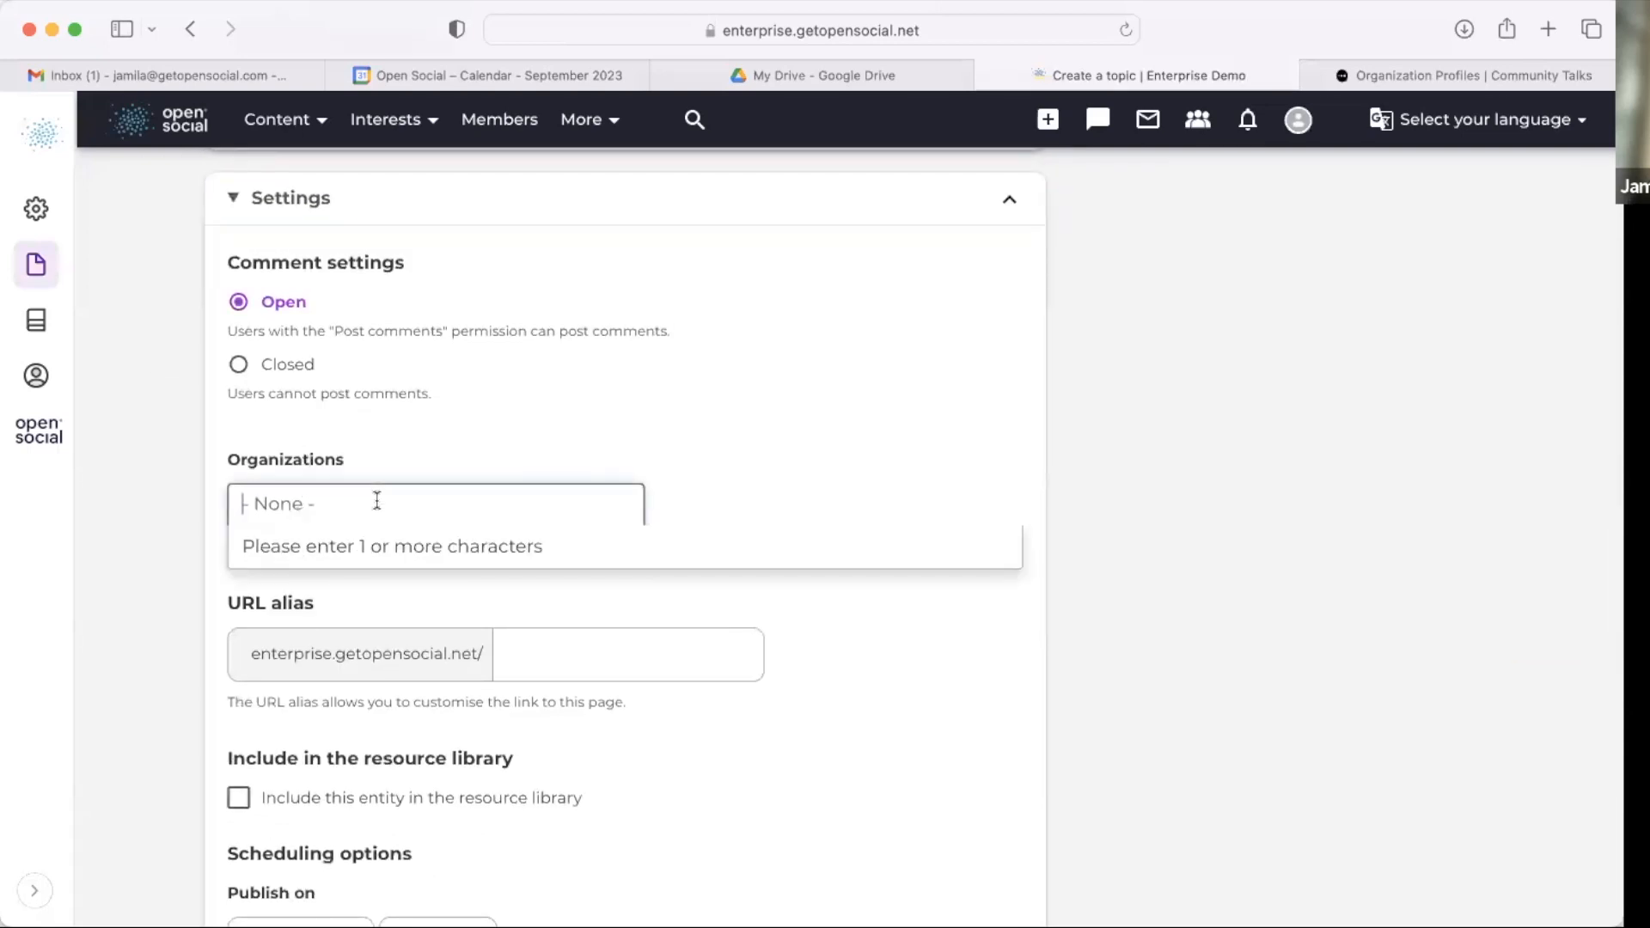
pyautogui.write('g')
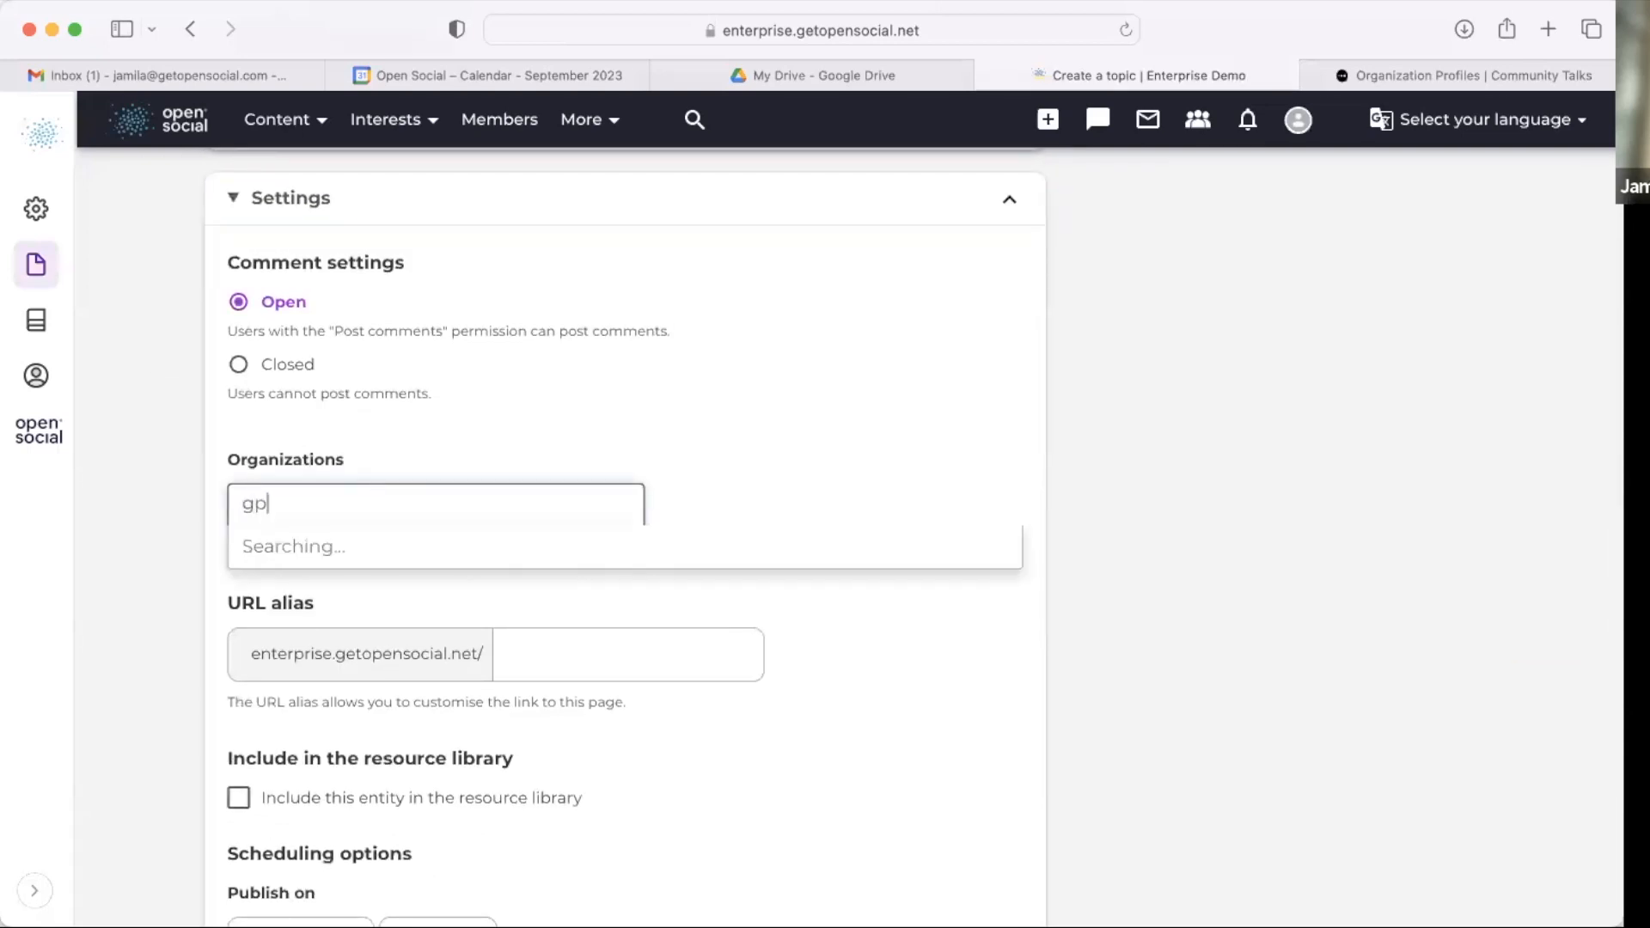
pyautogui.write('p')
pyautogui.click(405, 545)
# Step: Create the topic and review its published page
pyautogui.scroll(-10, 297, 443)
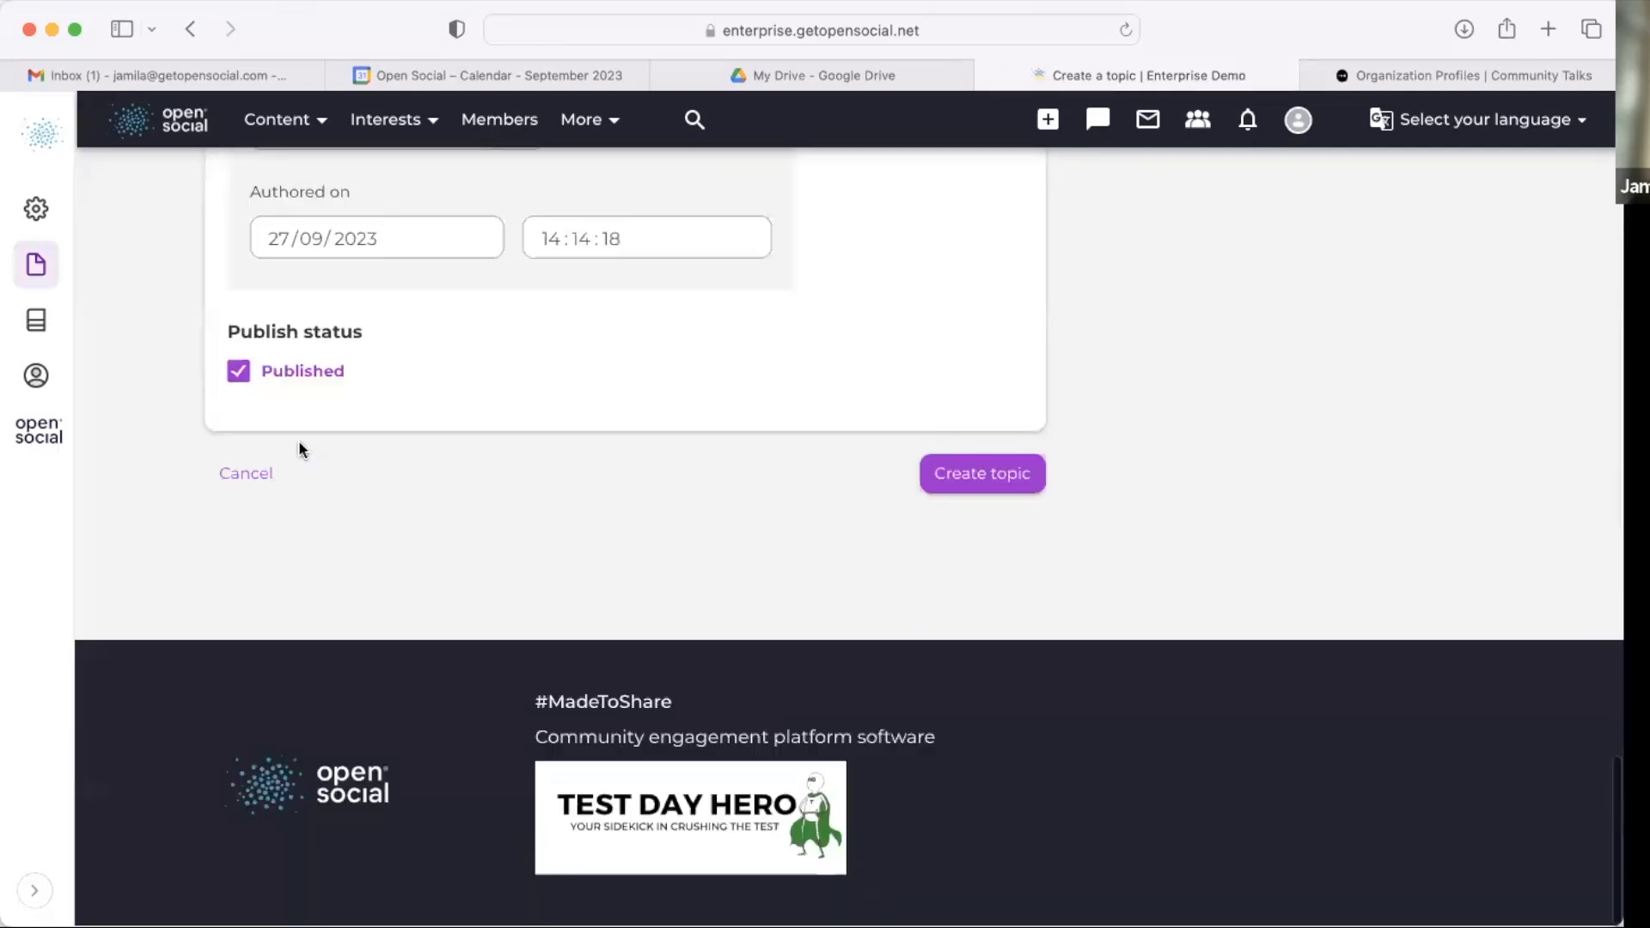
pyautogui.click(1003, 482)
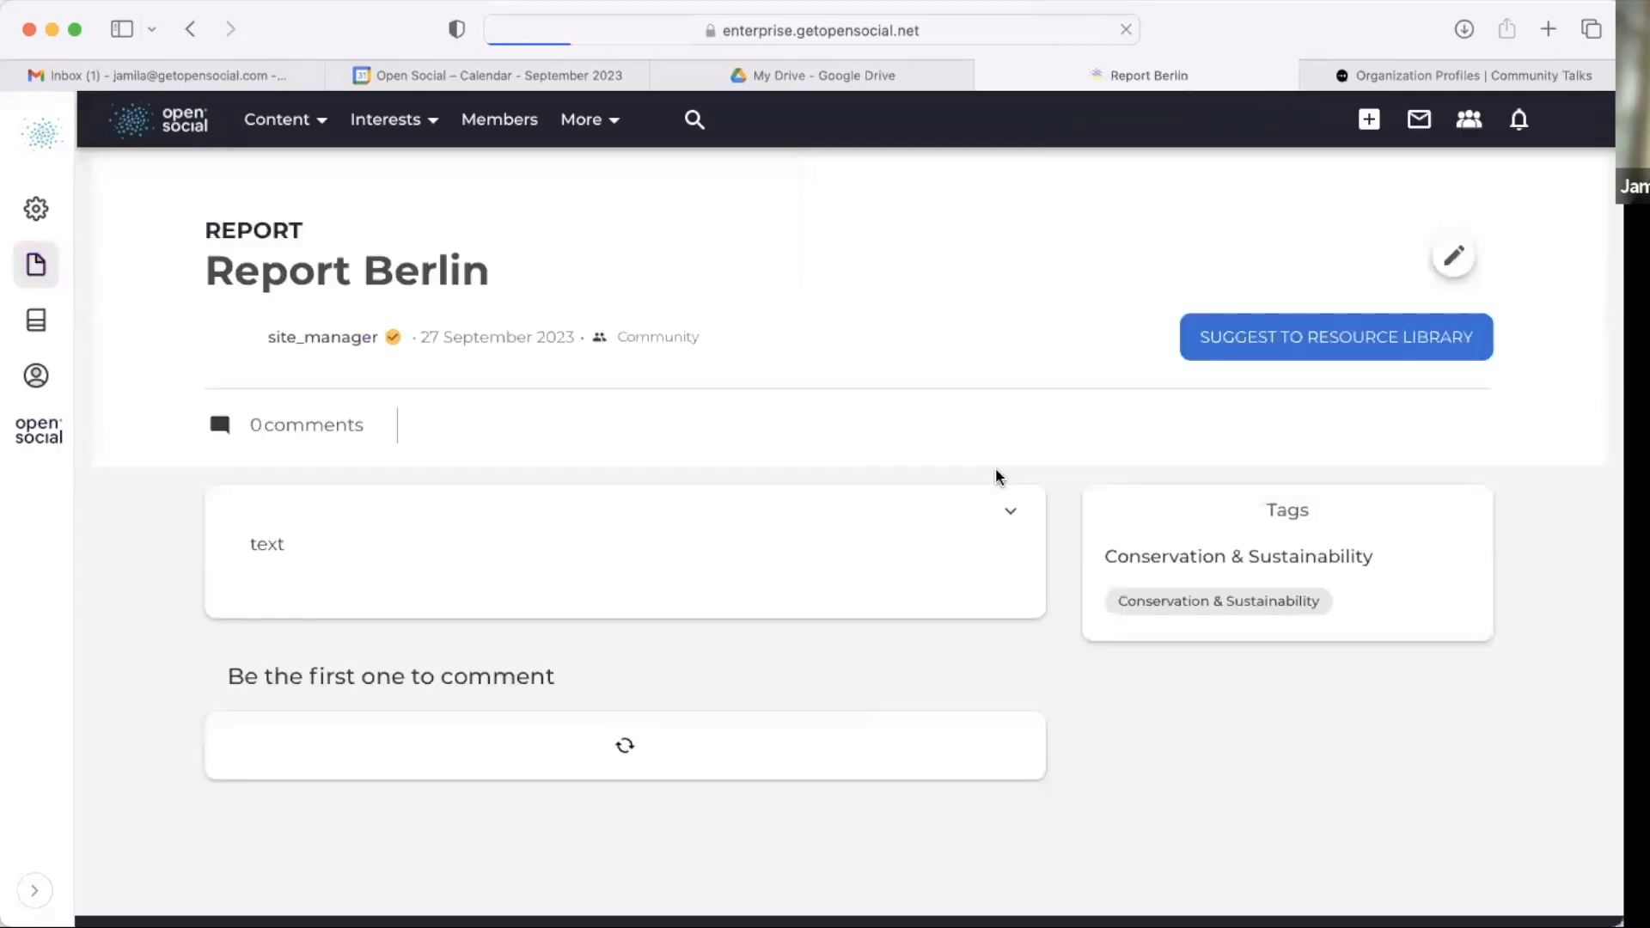
pyautogui.scroll(-2, 995, 475)
pyautogui.scroll(-2, 995, 467)
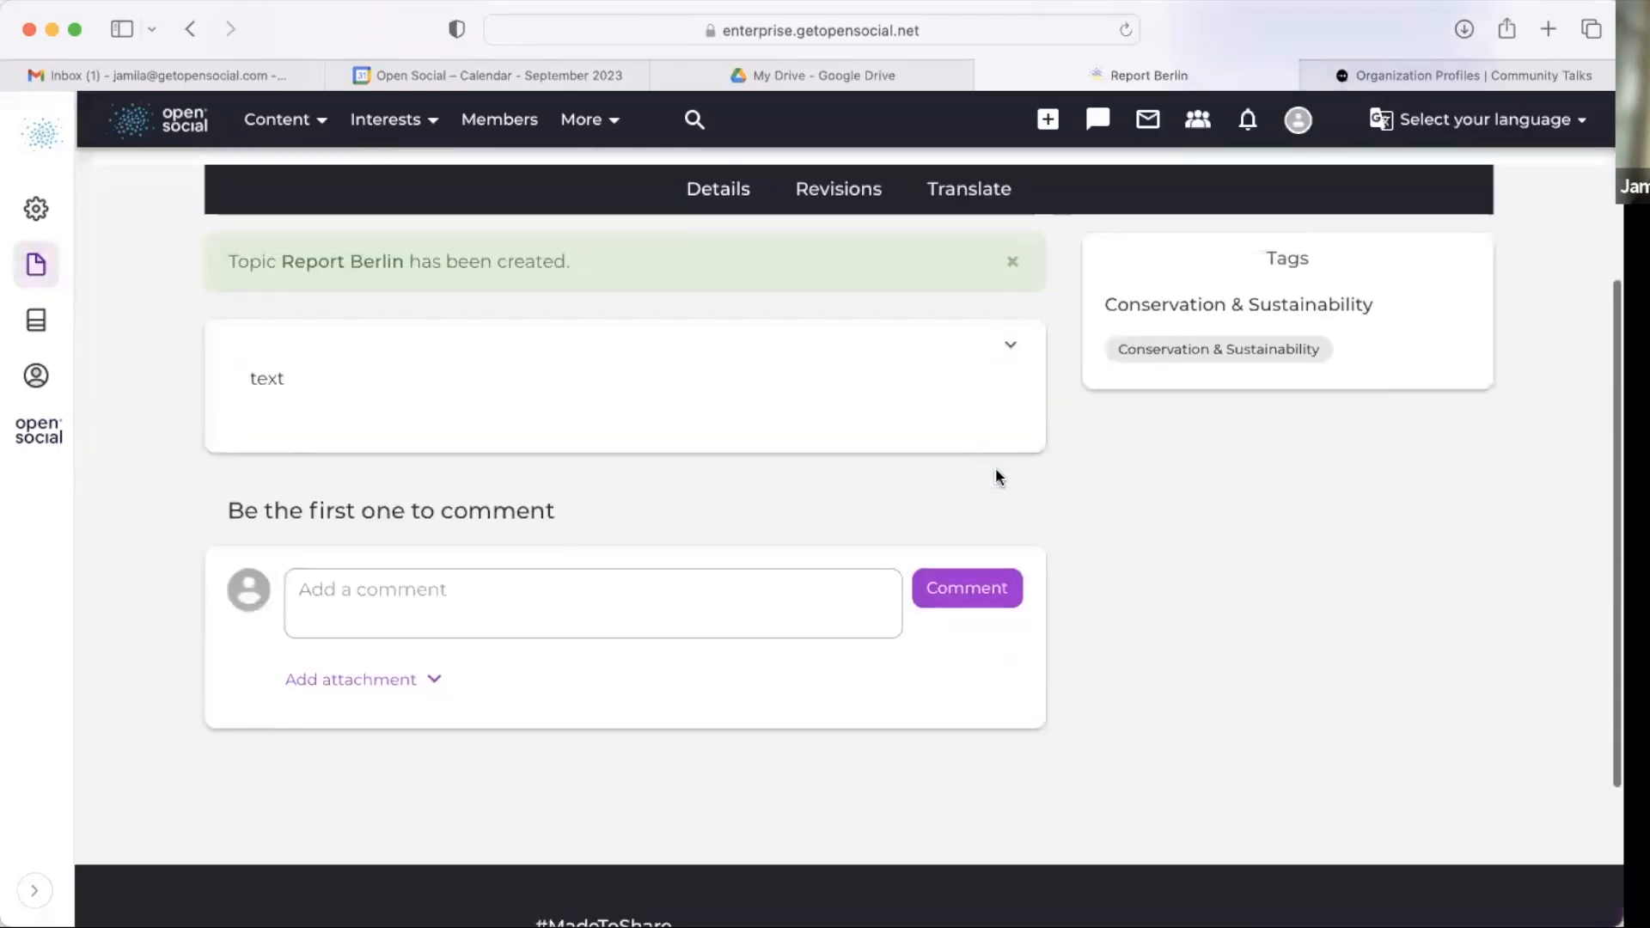
pyautogui.scroll(4, 995, 468)
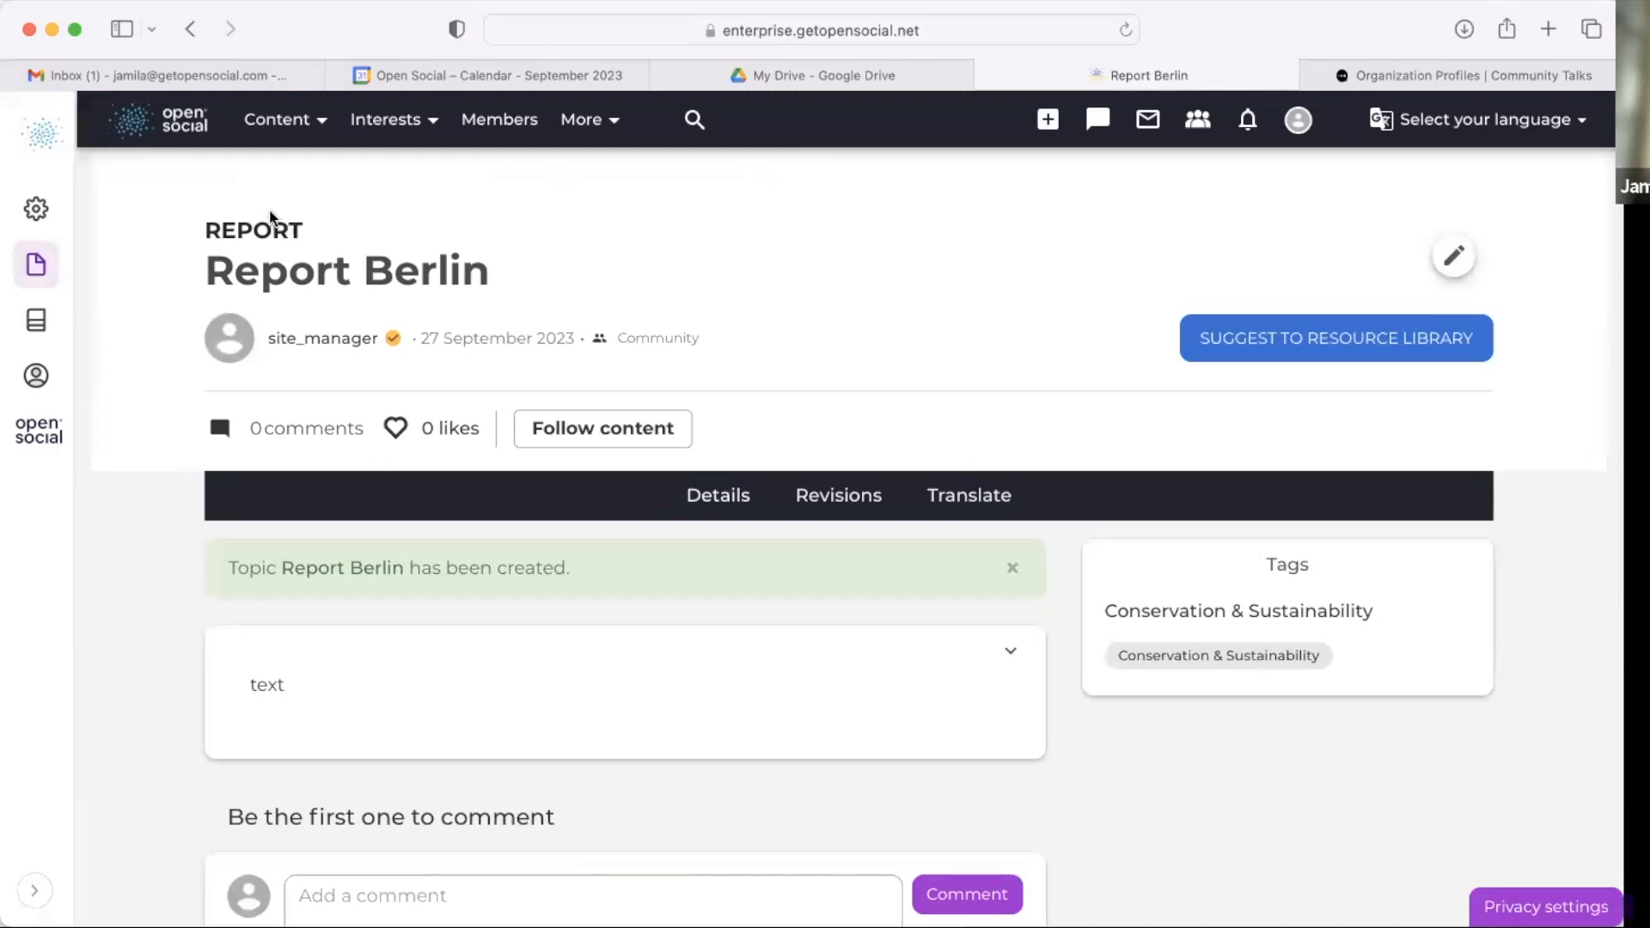
# Step: Open the GP Berlin organization page from the admin Organizations content list
pyautogui.click(45, 265)
pyautogui.click(151, 550)
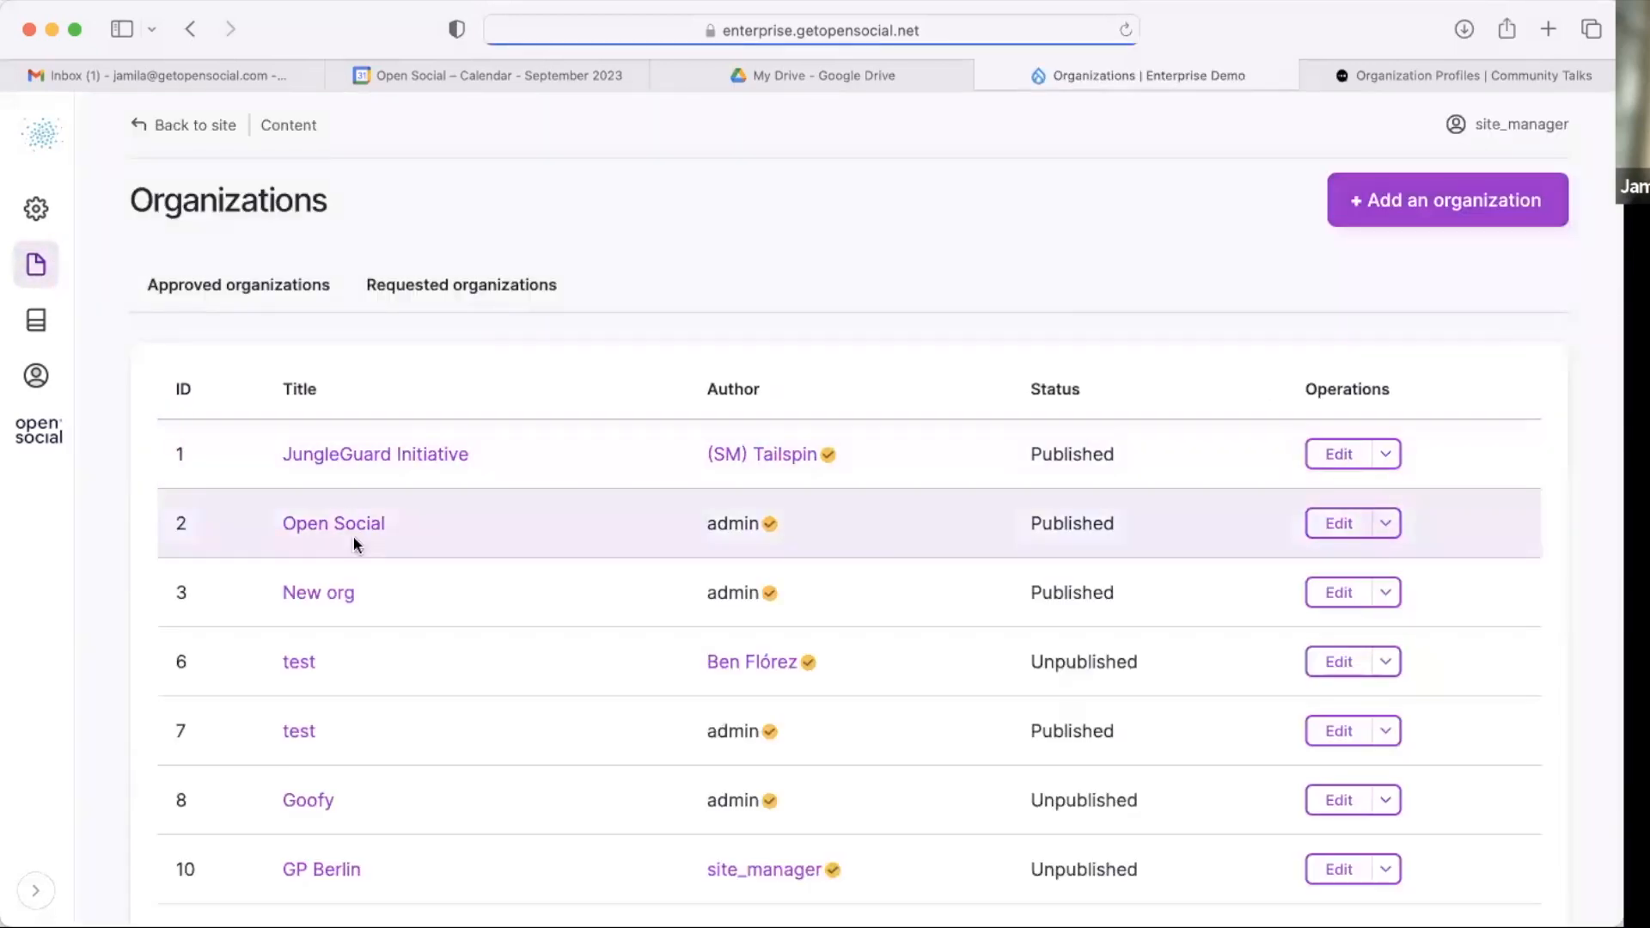
pyautogui.scroll(-5, 354, 538)
pyautogui.click(334, 593)
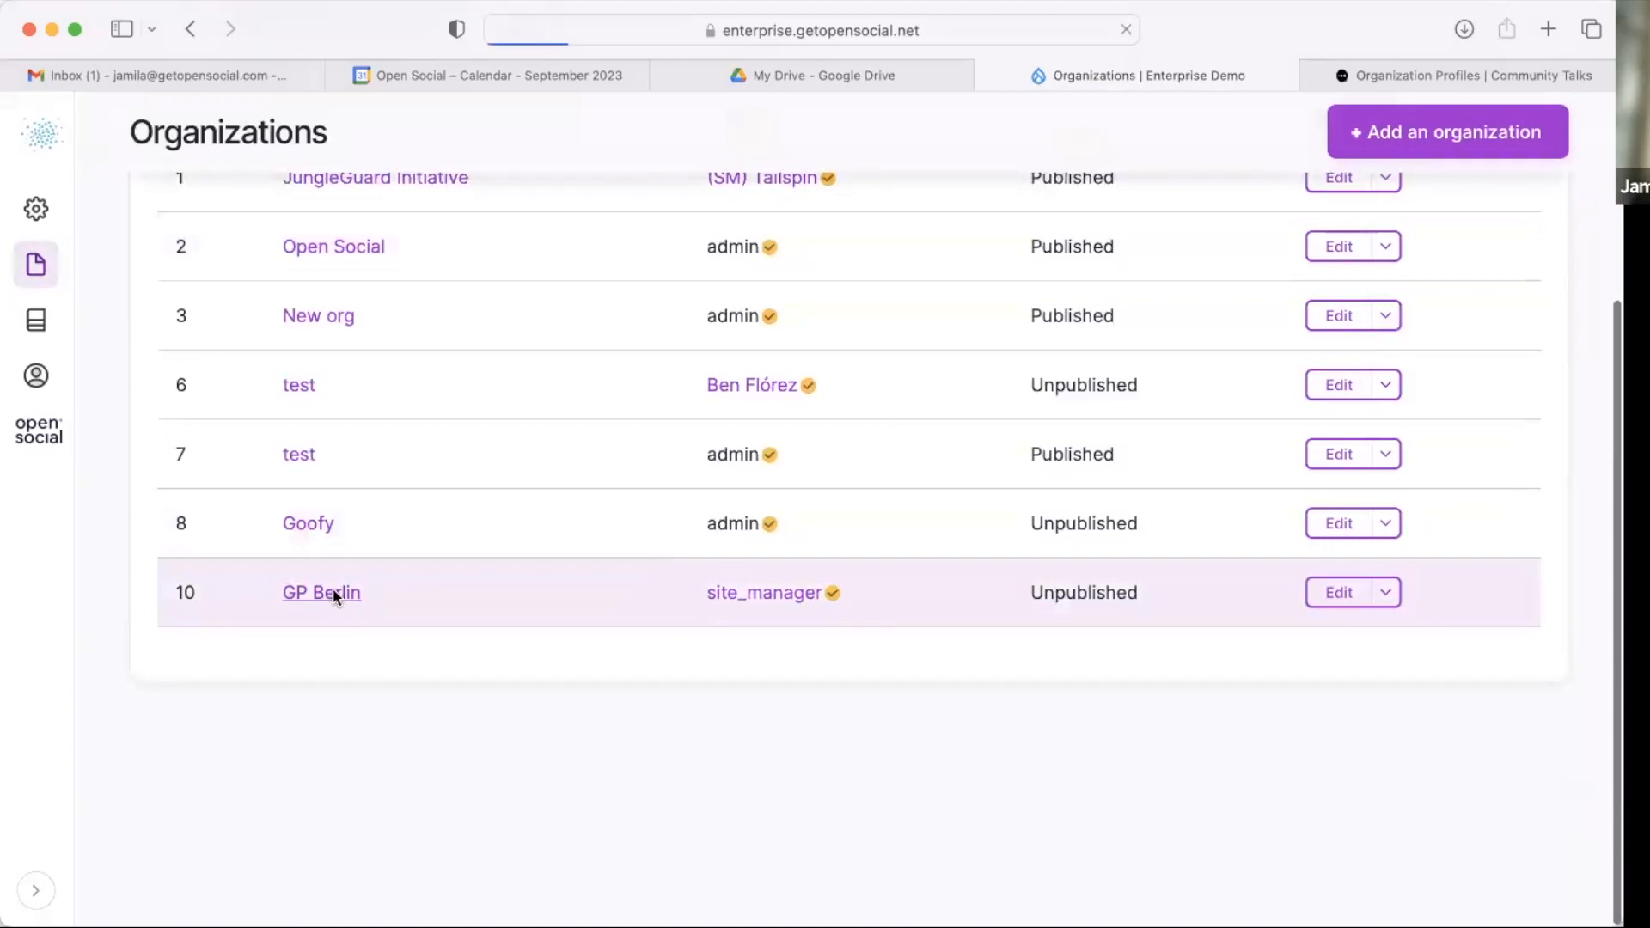
# Step: Review the GP Berlin organization page and its Events, Groups and Topics blocks
pyautogui.scroll(-10, 333, 593)
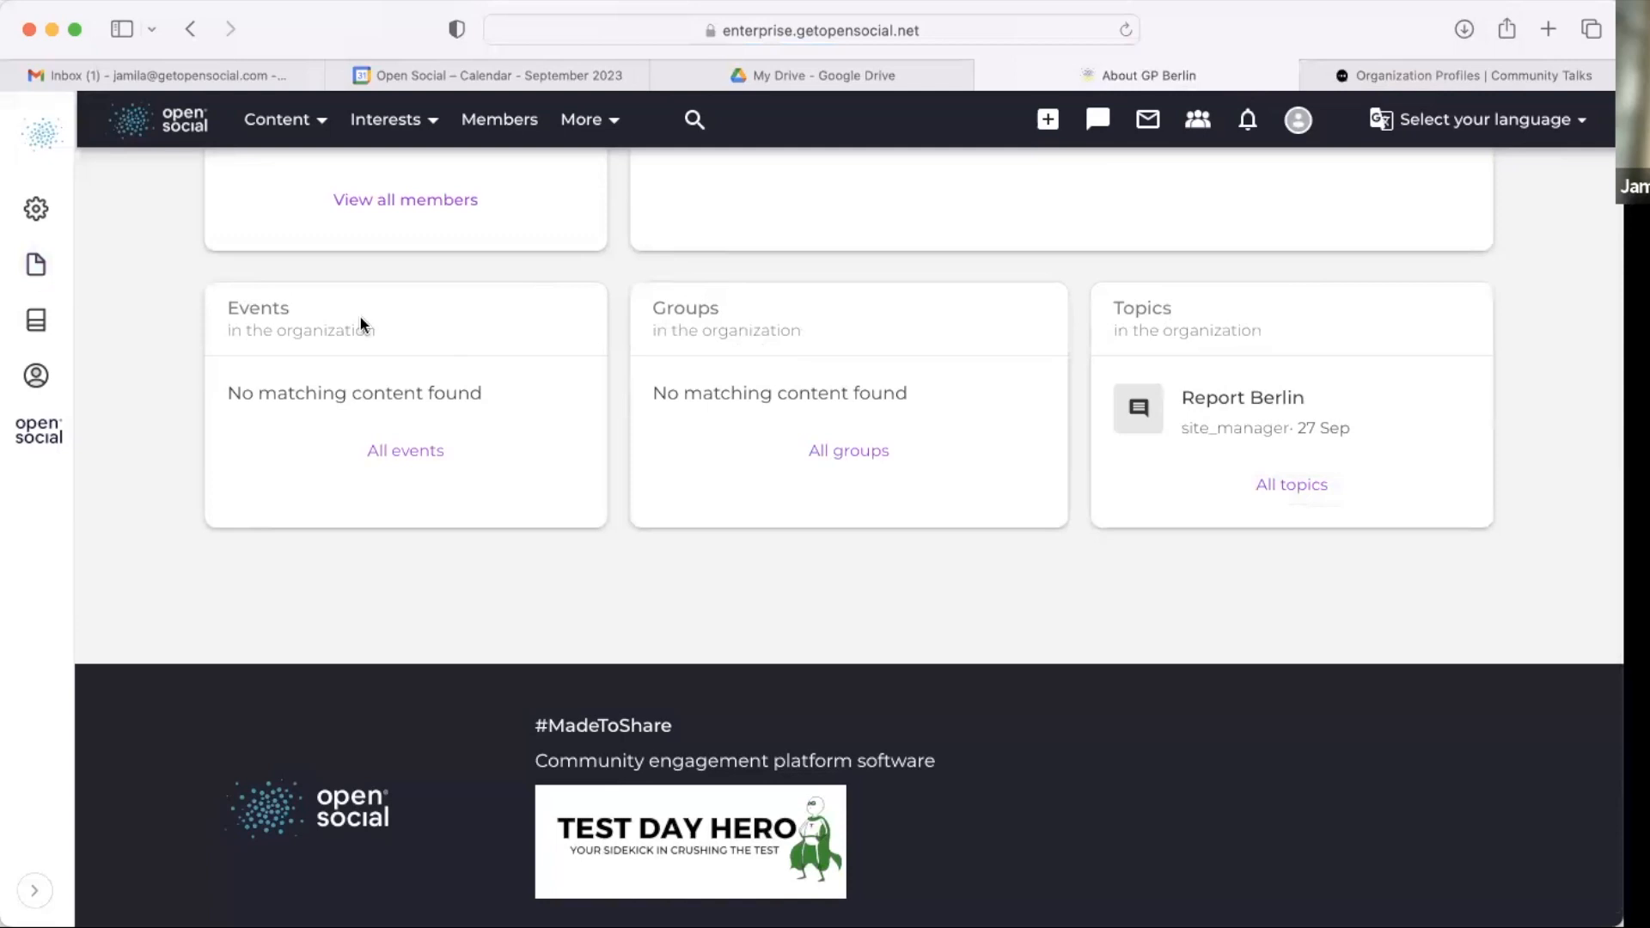
pyautogui.scroll(5, 389, 514)
pyautogui.scroll(-4, 389, 514)
pyautogui.scroll(-1, 564, 456)
pyautogui.scroll(5, 570, 538)
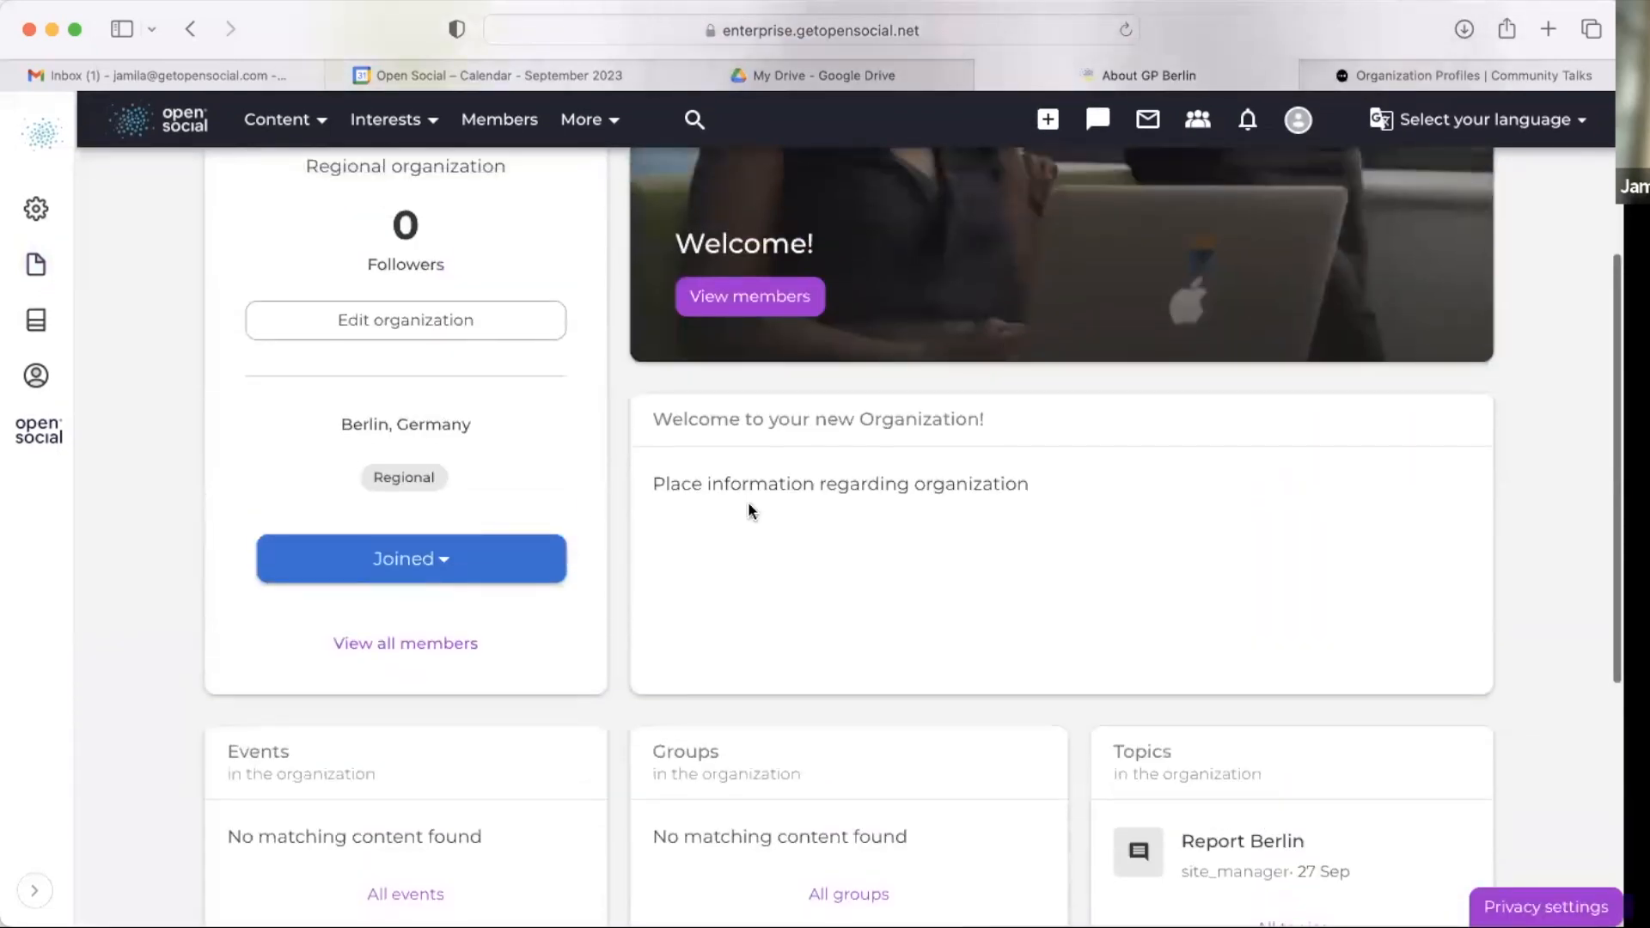
pyautogui.scroll(-5, 748, 507)
pyautogui.scroll(1, 606, 667)
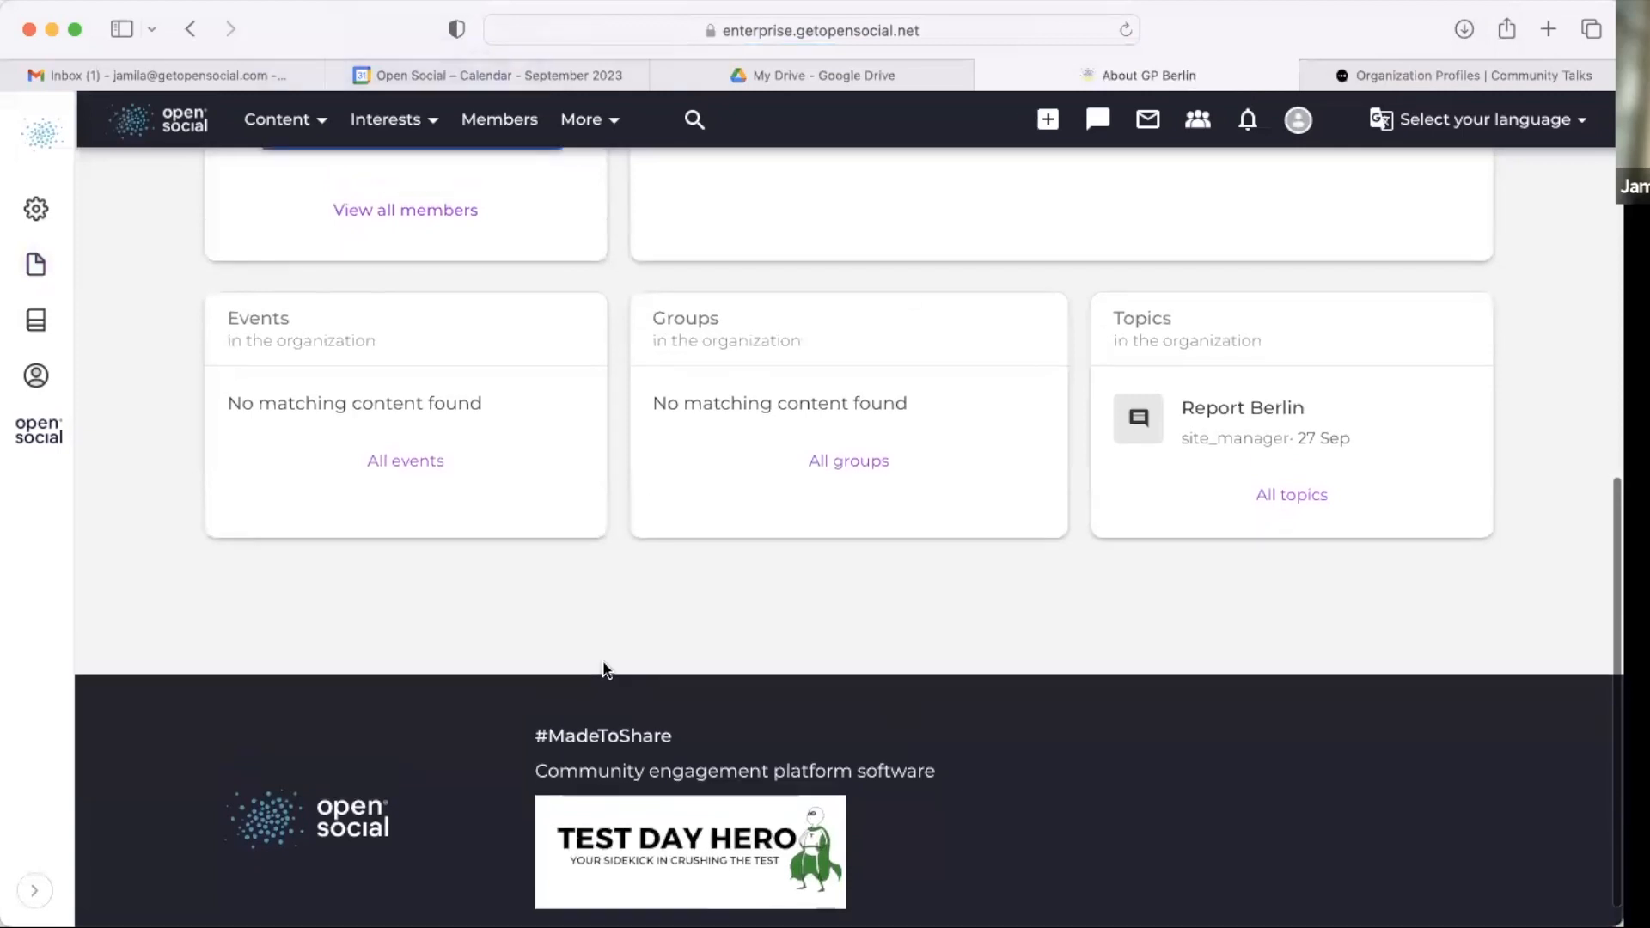
pyautogui.scroll(10, 604, 666)
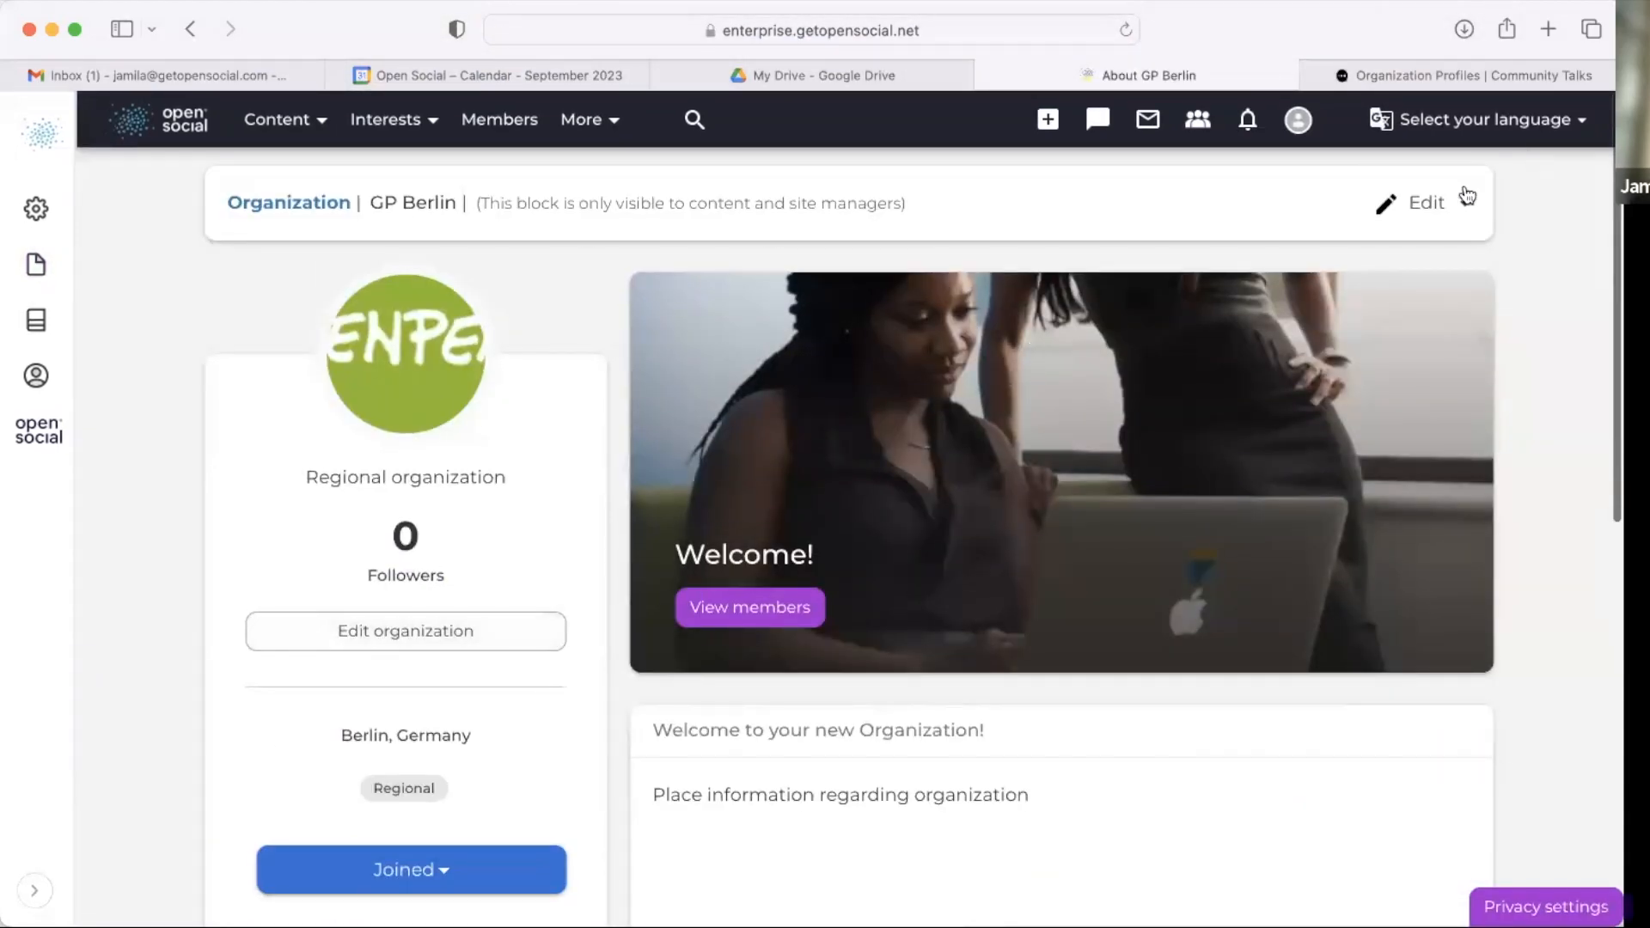
# Step: Open the GP Berlin organization's Information edit form and save it
pyautogui.click(1467, 196)
pyautogui.click(1392, 273)
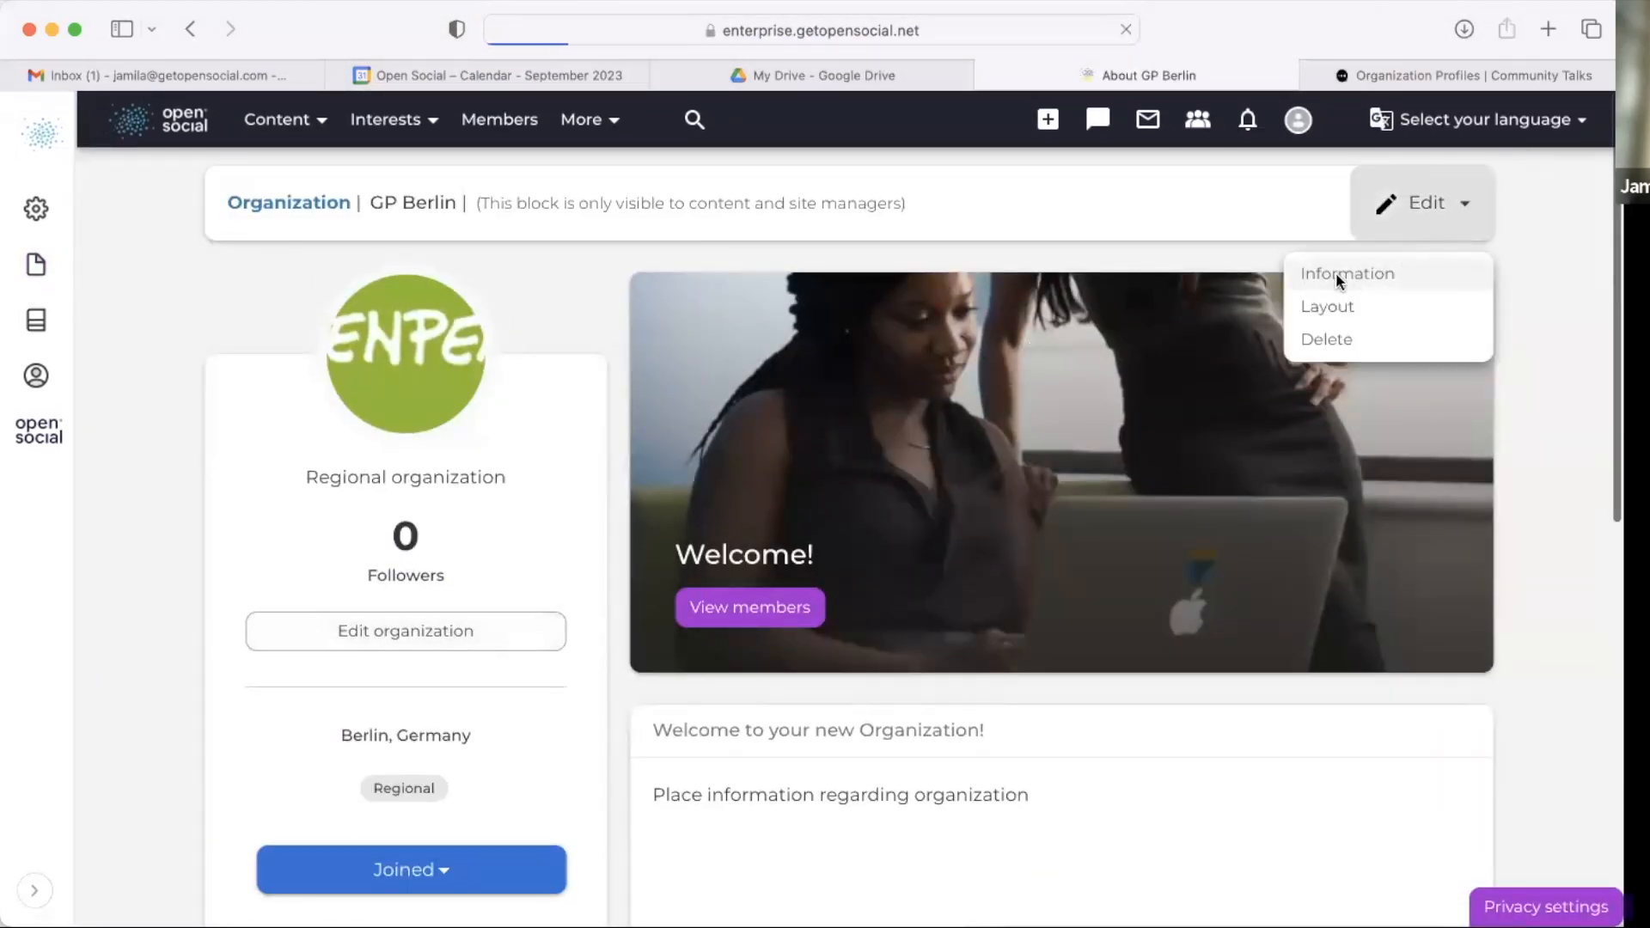
pyautogui.scroll(-15, 765, 389)
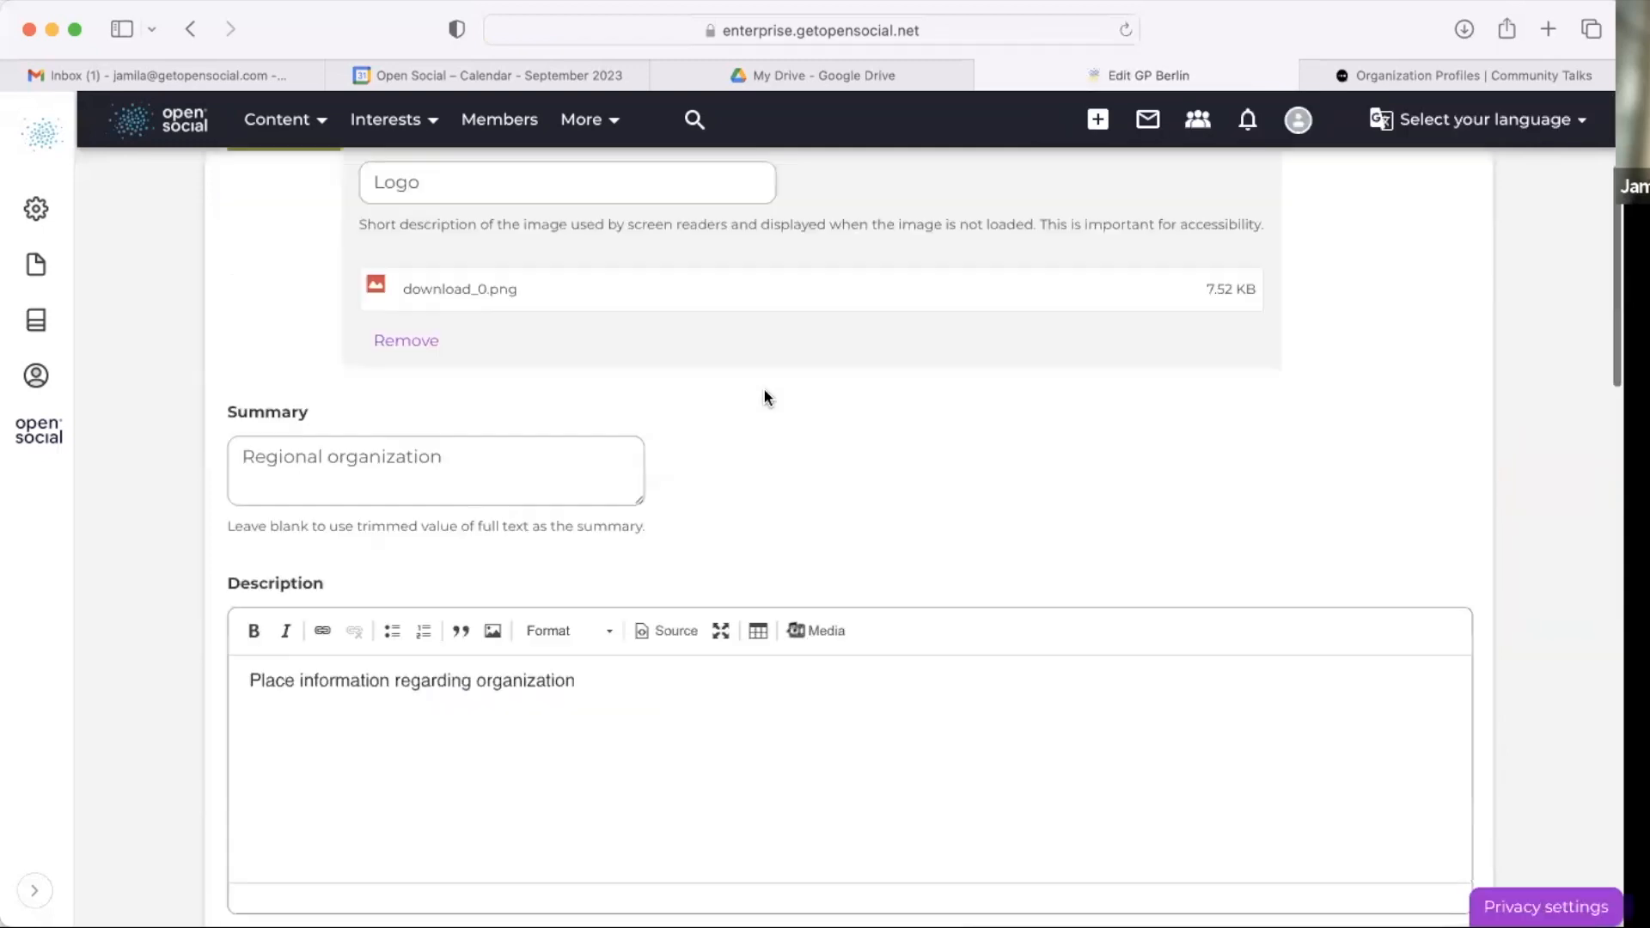
pyautogui.click(236, 401)
pyautogui.click(238, 496)
pyautogui.click(242, 606)
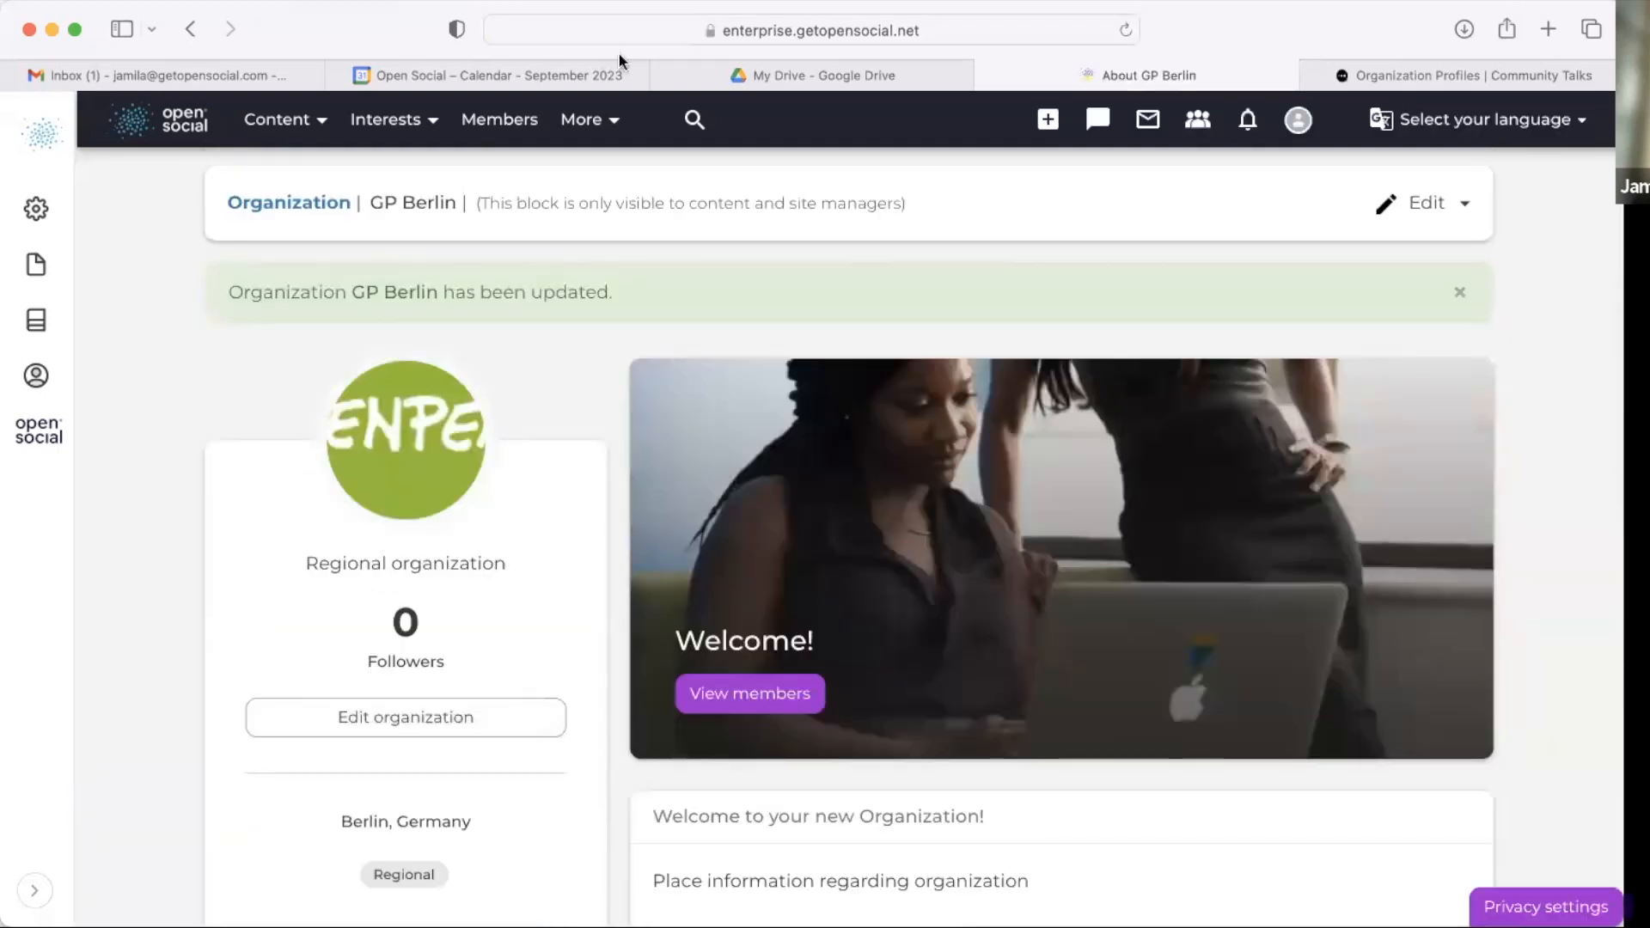
# Step: Open the All organizations overview page from the site navigation
pyautogui.click(578, 120)
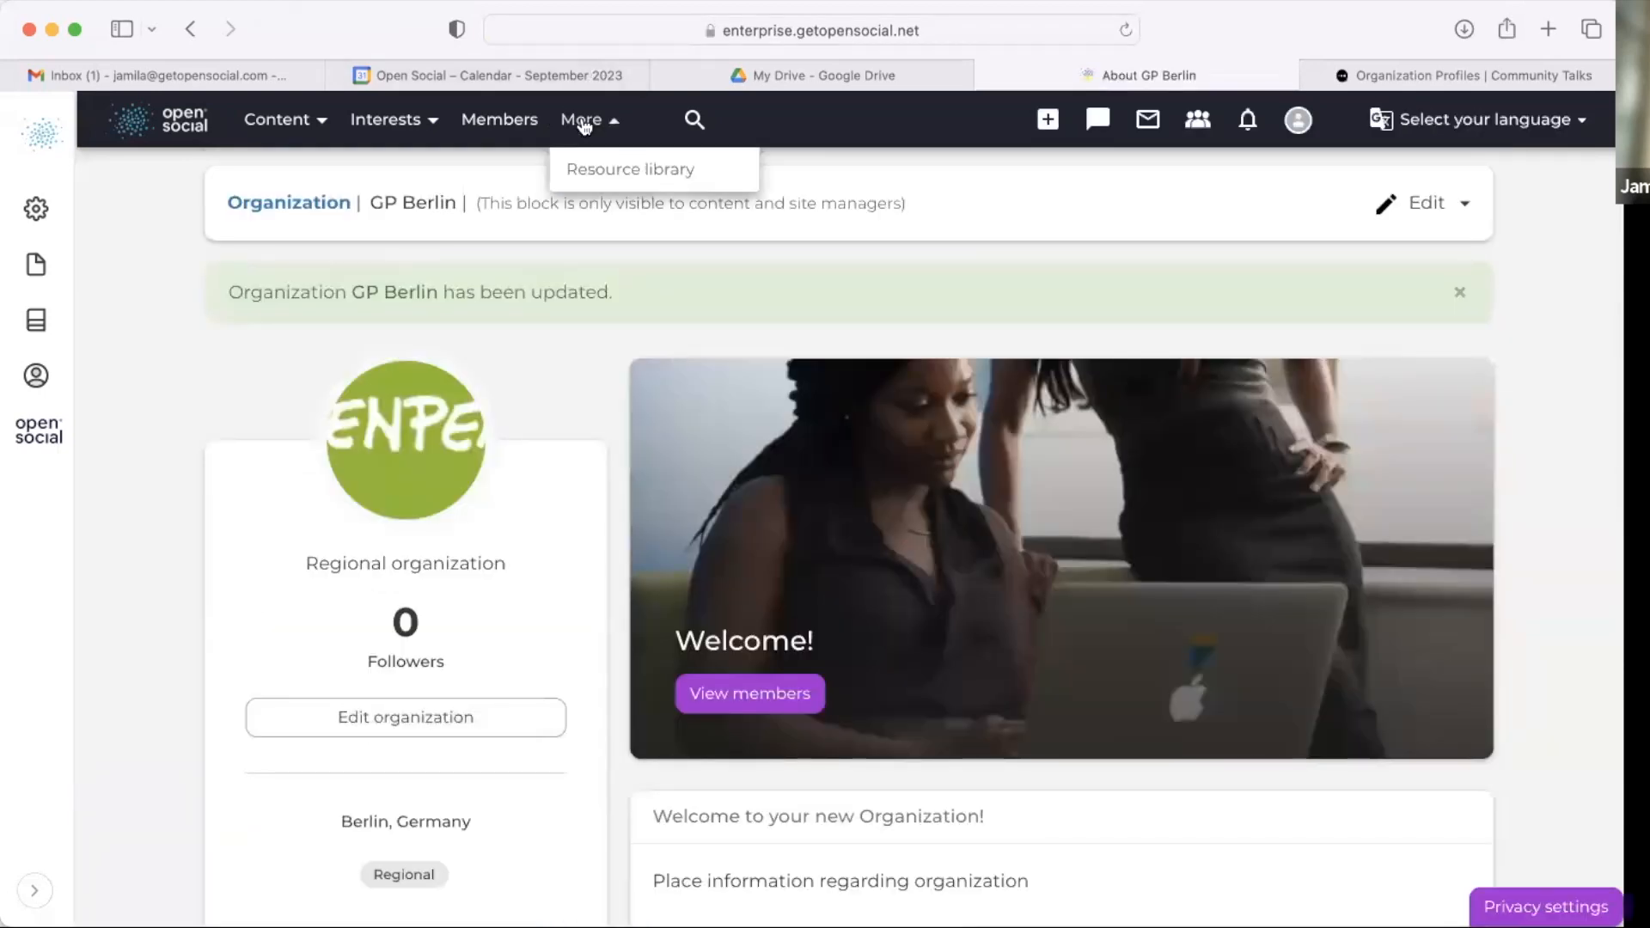
pyautogui.click(425, 122)
pyautogui.click(417, 238)
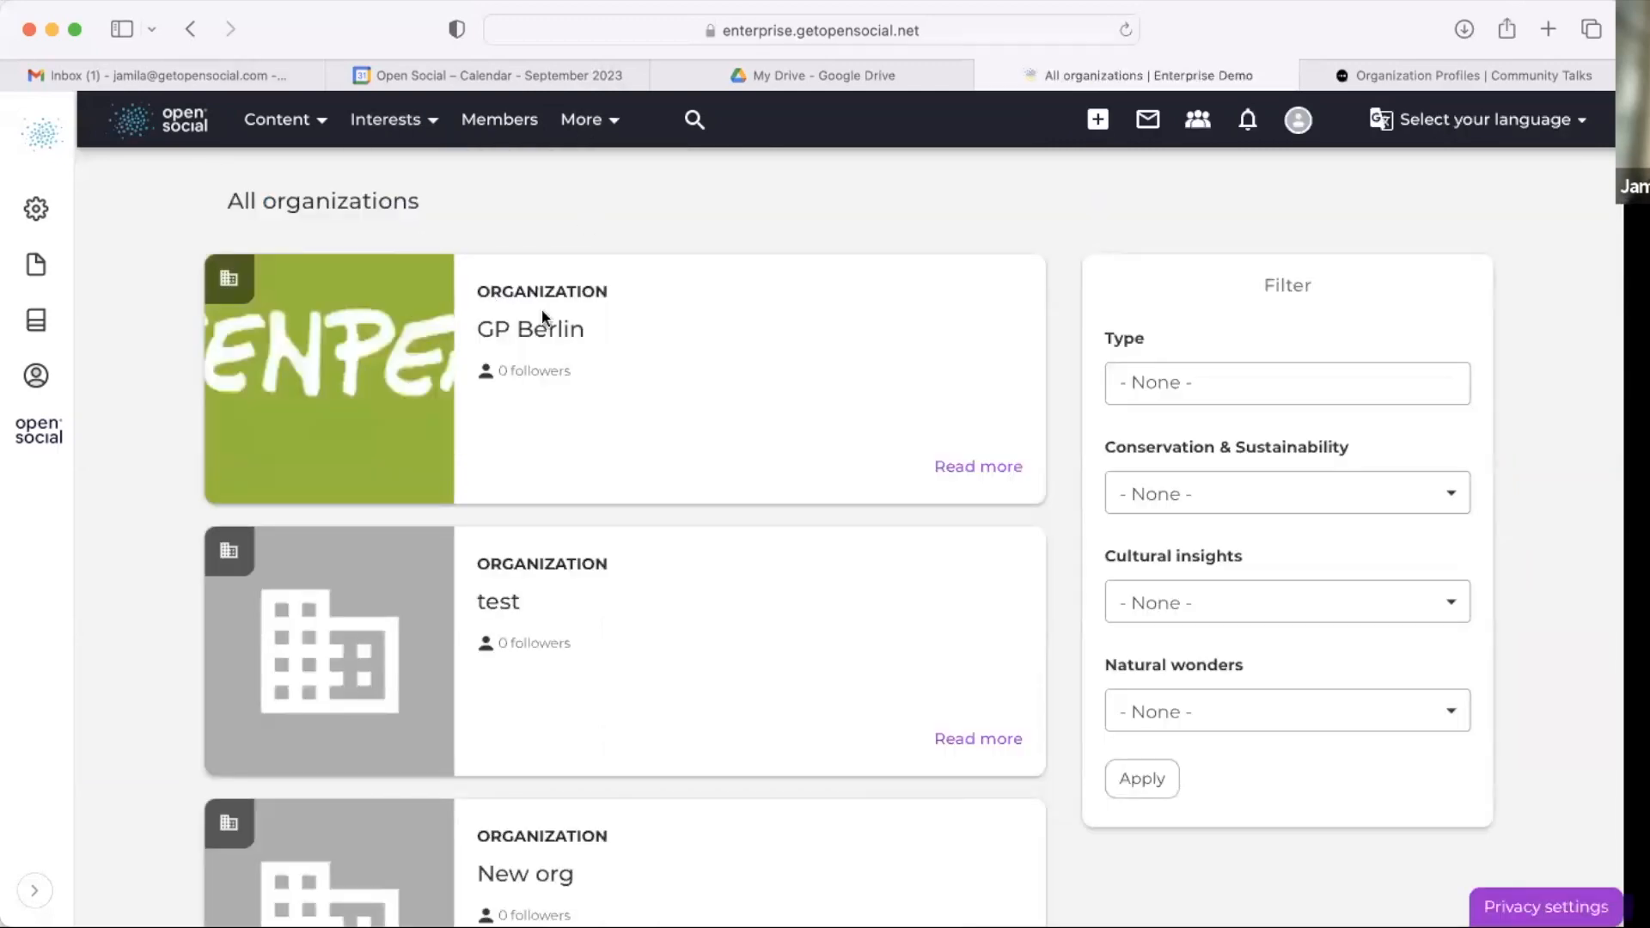
# Step: Examine the organizations overview cards and the Type and Conservation & Sustainability filter options
pyautogui.scroll(-15, 543, 322)
pyautogui.scroll(13, 545, 364)
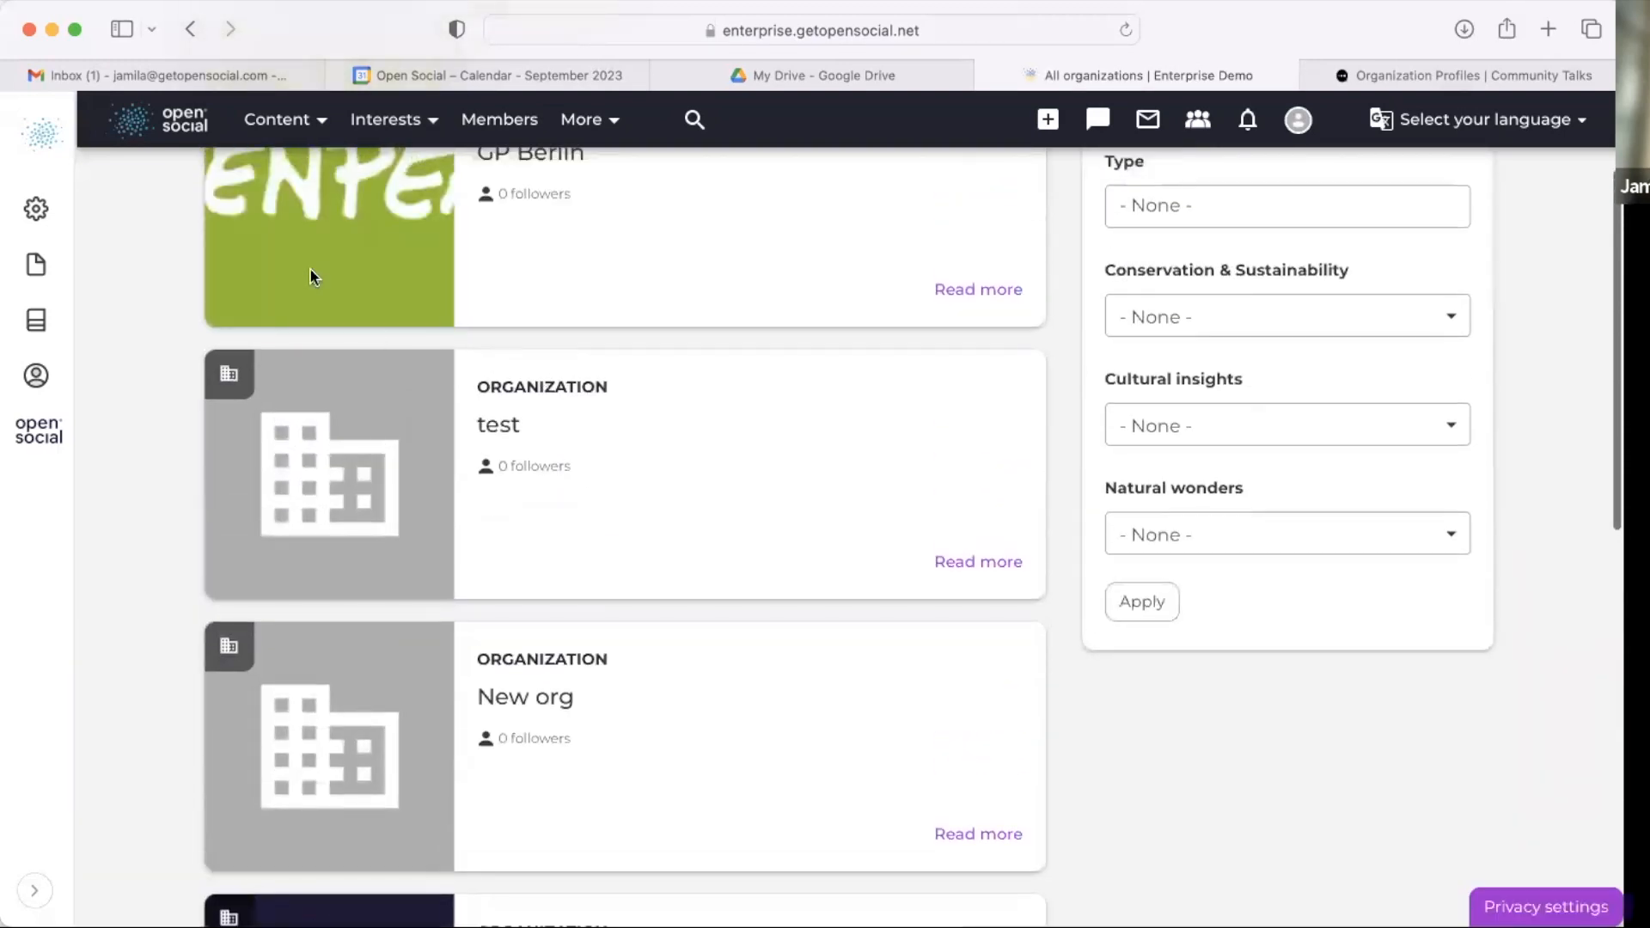
pyautogui.scroll(3, 311, 270)
pyautogui.moveTo(198, 206); pyautogui.dragTo(647, 290)
pyautogui.click(648, 240)
pyautogui.scroll(-2, 648, 240)
pyautogui.scroll(-2, 648, 243)
pyautogui.scroll(4, 648, 243)
pyautogui.moveTo(1105, 338); pyautogui.dragTo(1160, 343)
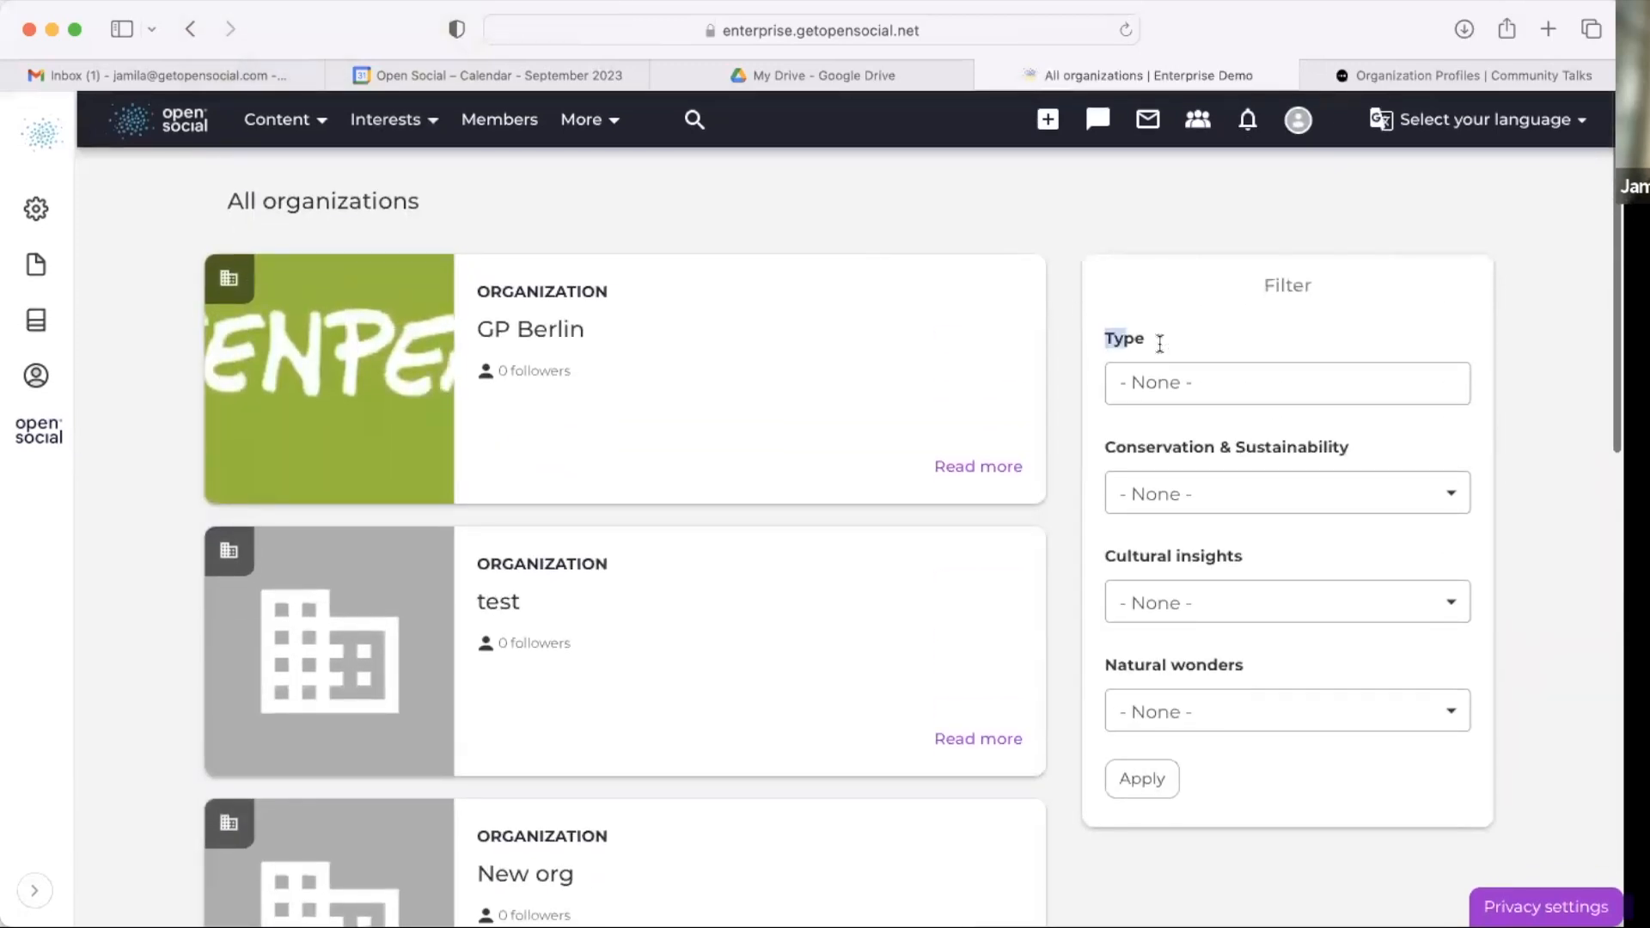
pyautogui.click(1180, 379)
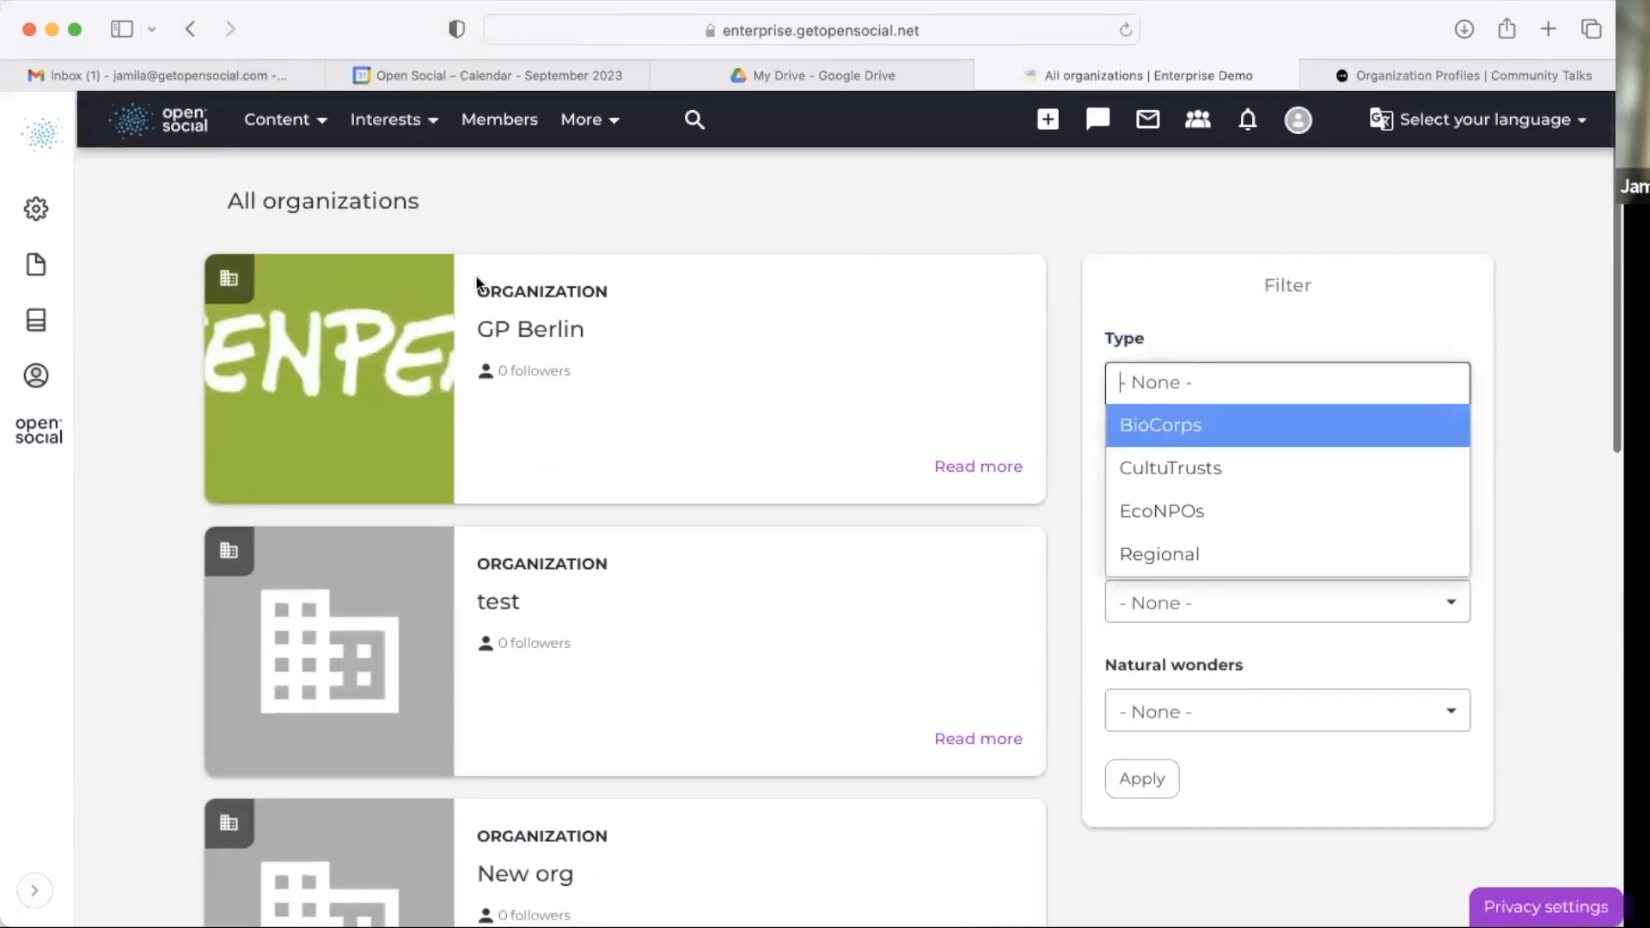
pyautogui.moveTo(469, 282)
pyautogui.mouseDown()
pyautogui.moveTo(648, 295)
pyautogui.moveTo(461, 294)
pyautogui.mouseUp()
pyautogui.click(655, 292)
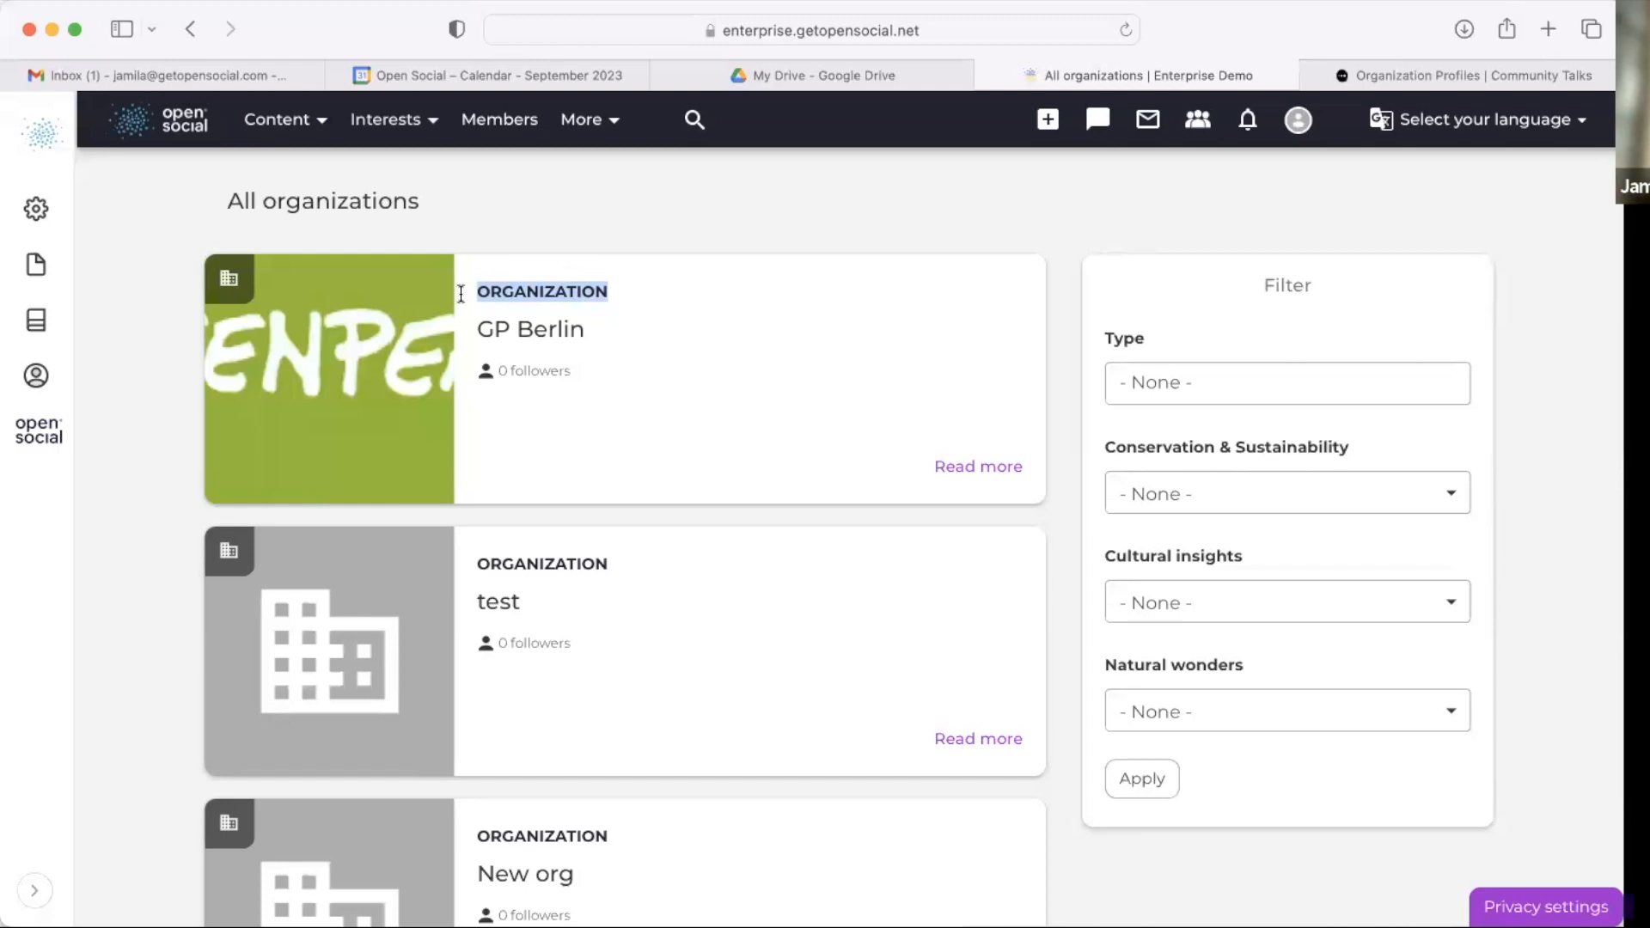
pyautogui.scroll(-2, 1118, 361)
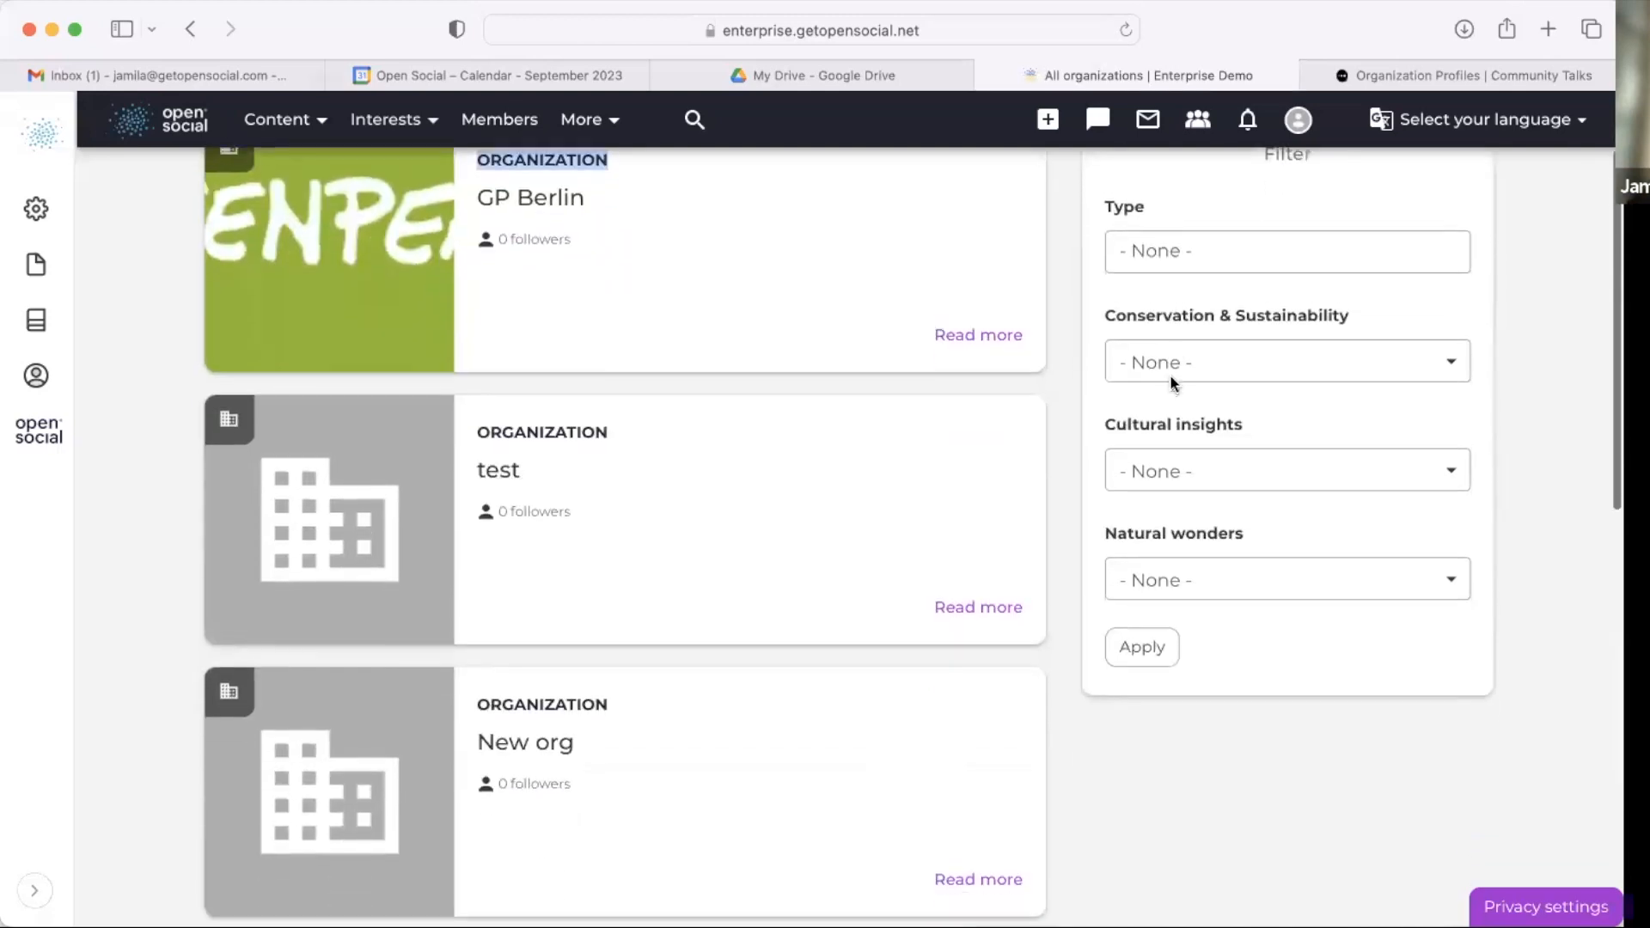
pyautogui.click(1274, 365)
pyautogui.click(1449, 344)
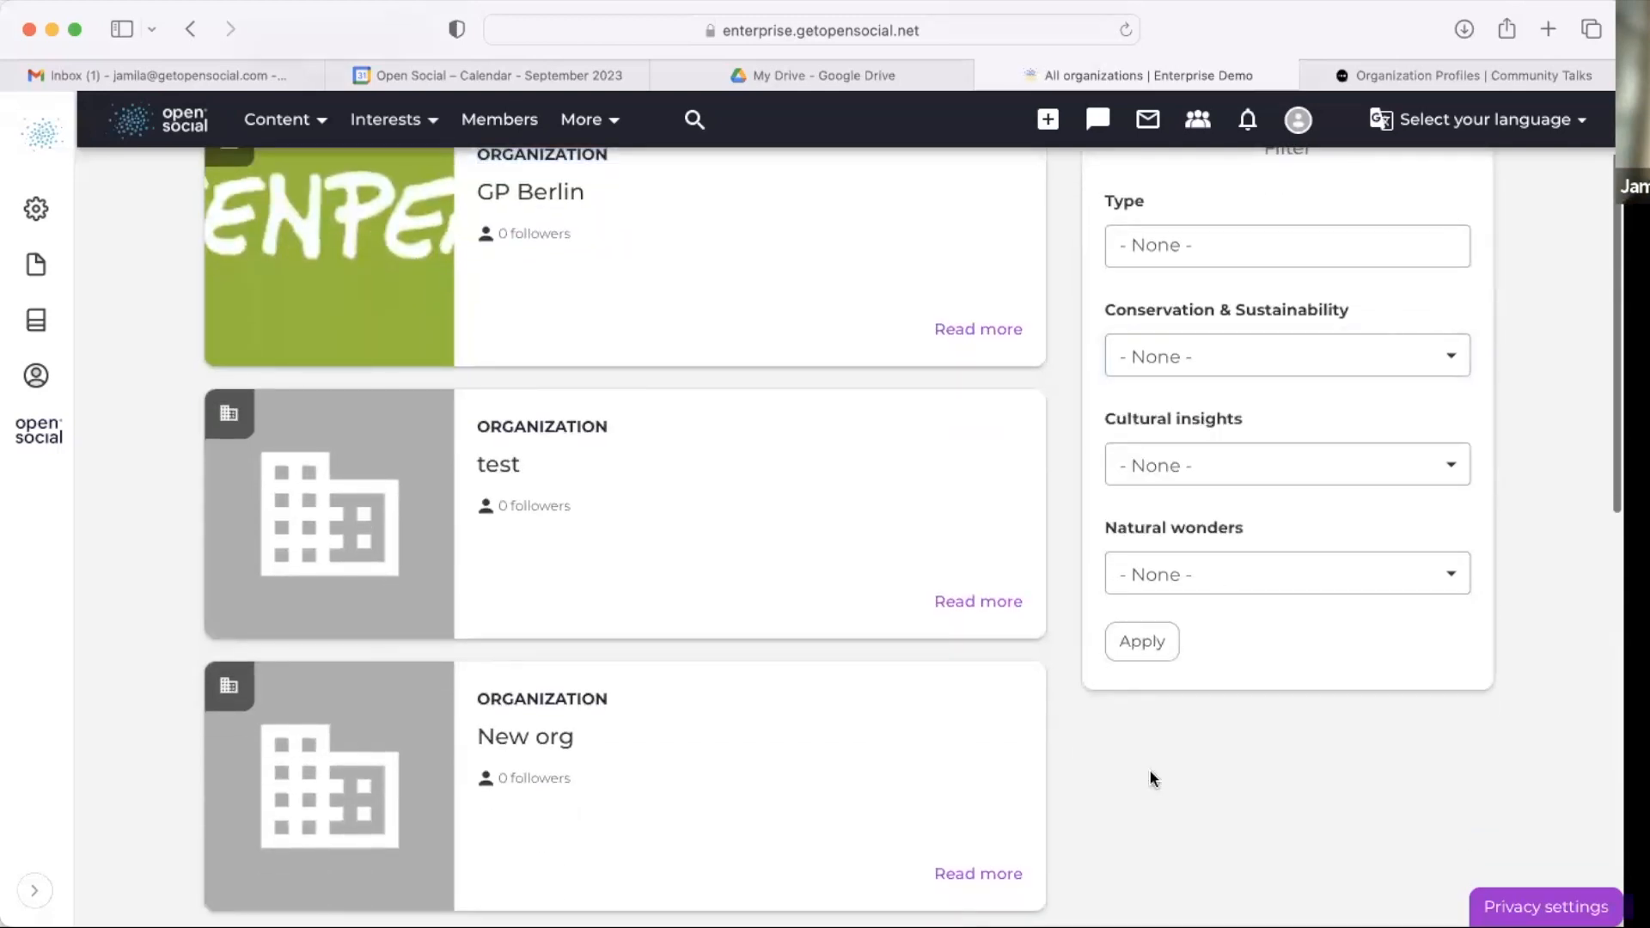
pyautogui.scroll(2, 933, 524)
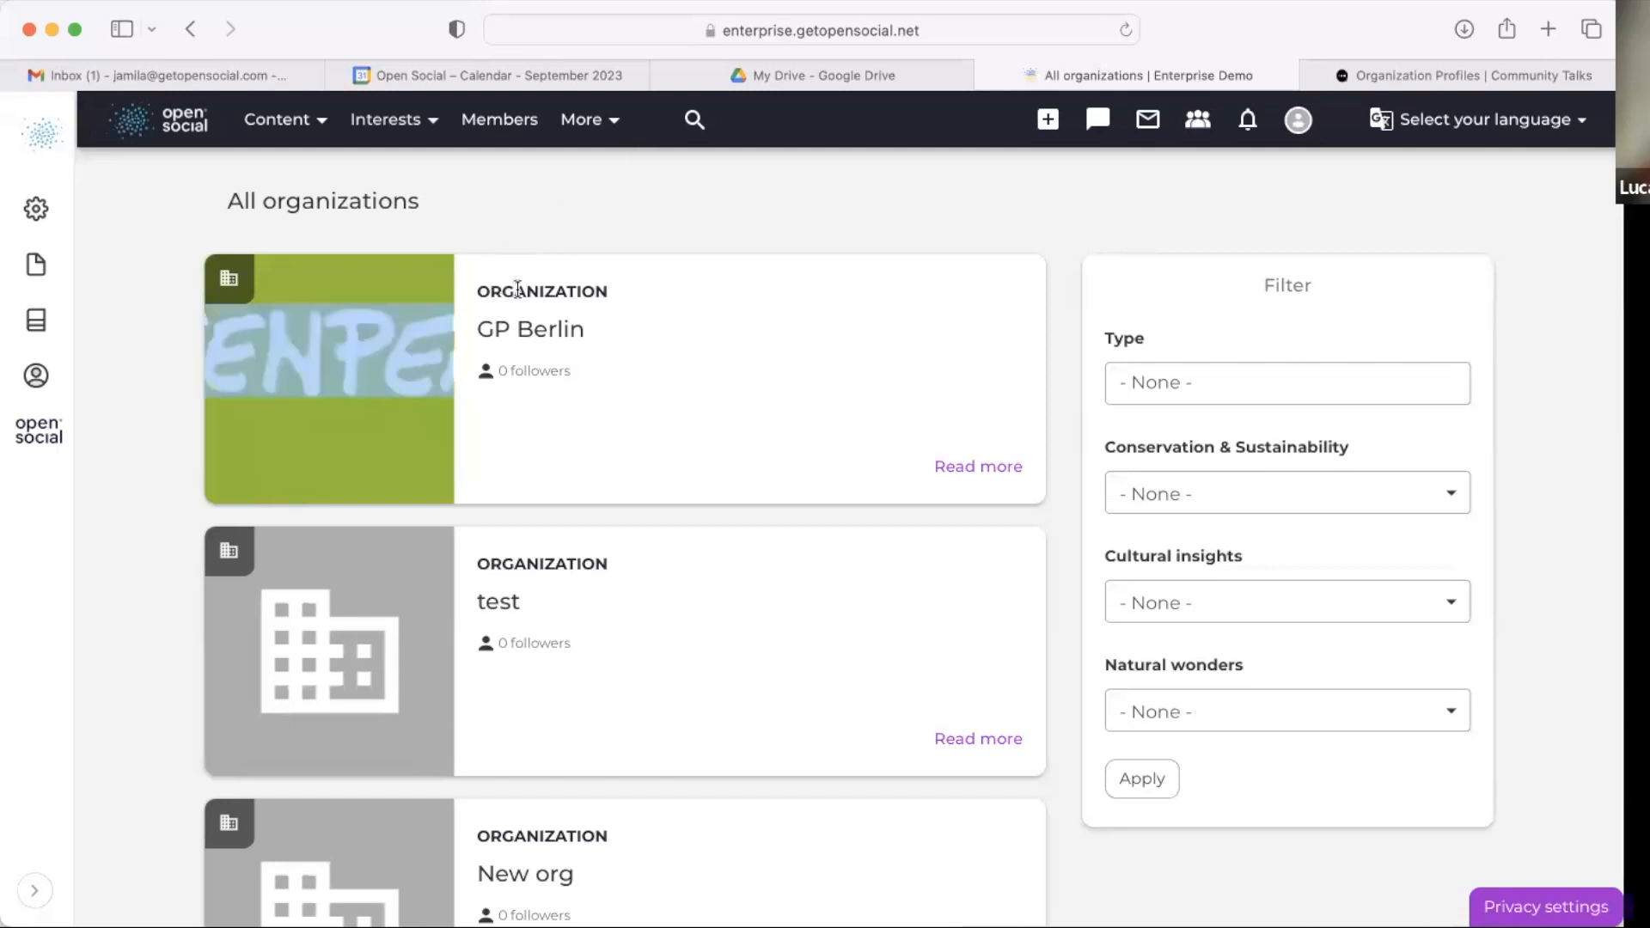
# Step: Open GP Berlin from the organizations overview and inspect its organization page
pyautogui.click(519, 327)
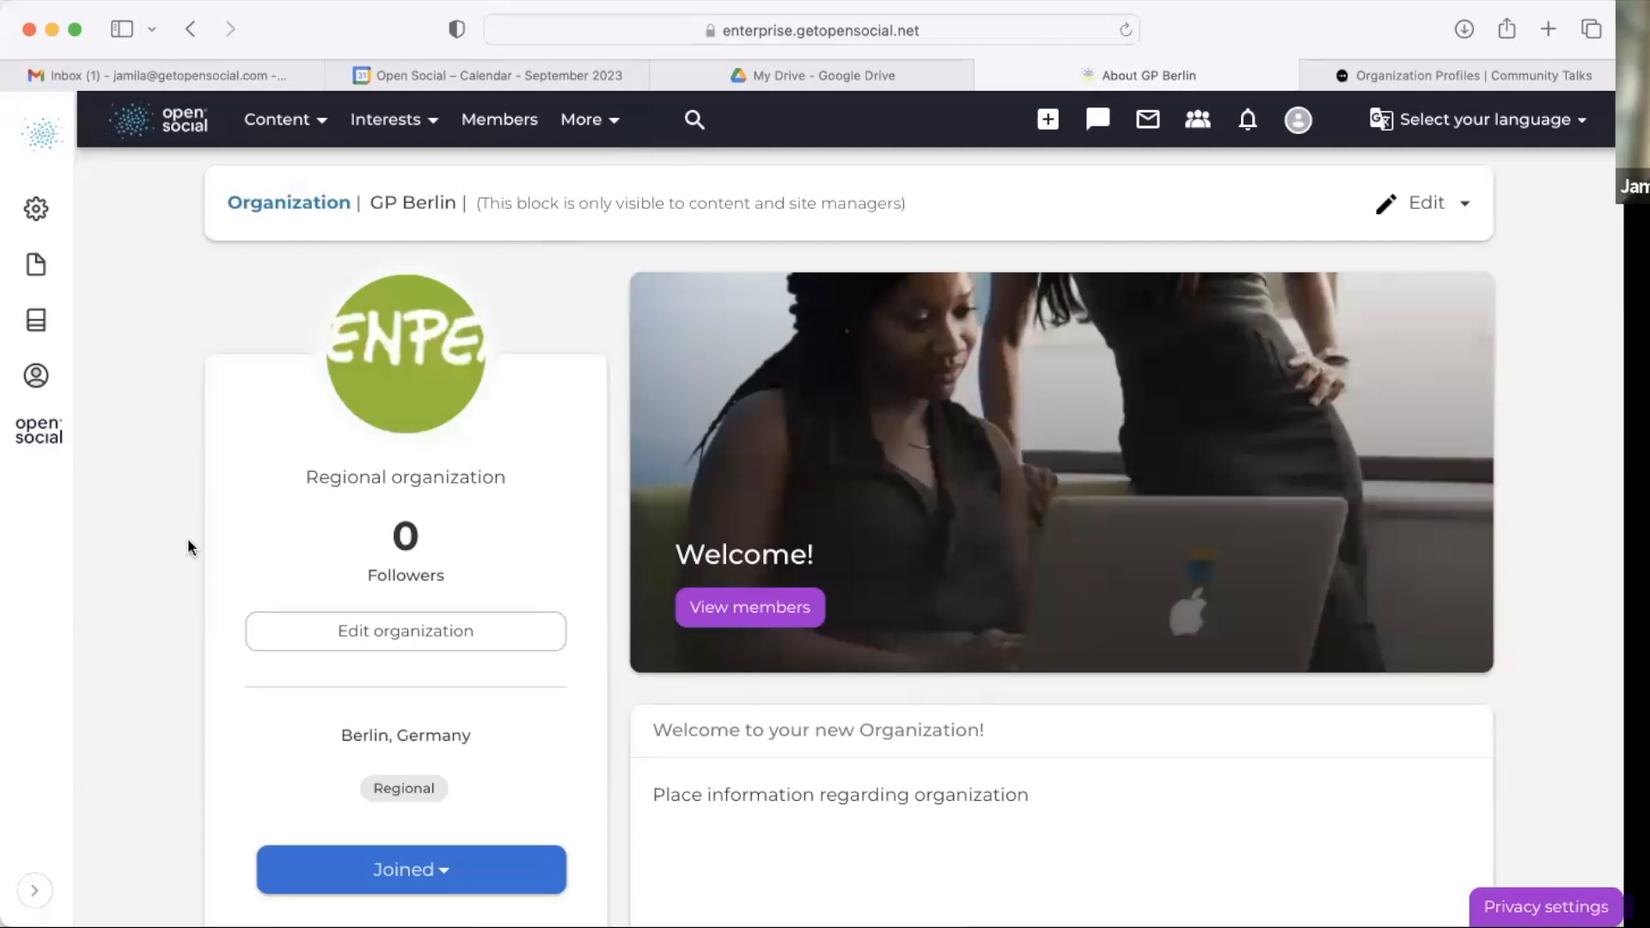
pyautogui.scroll(-7, 162, 538)
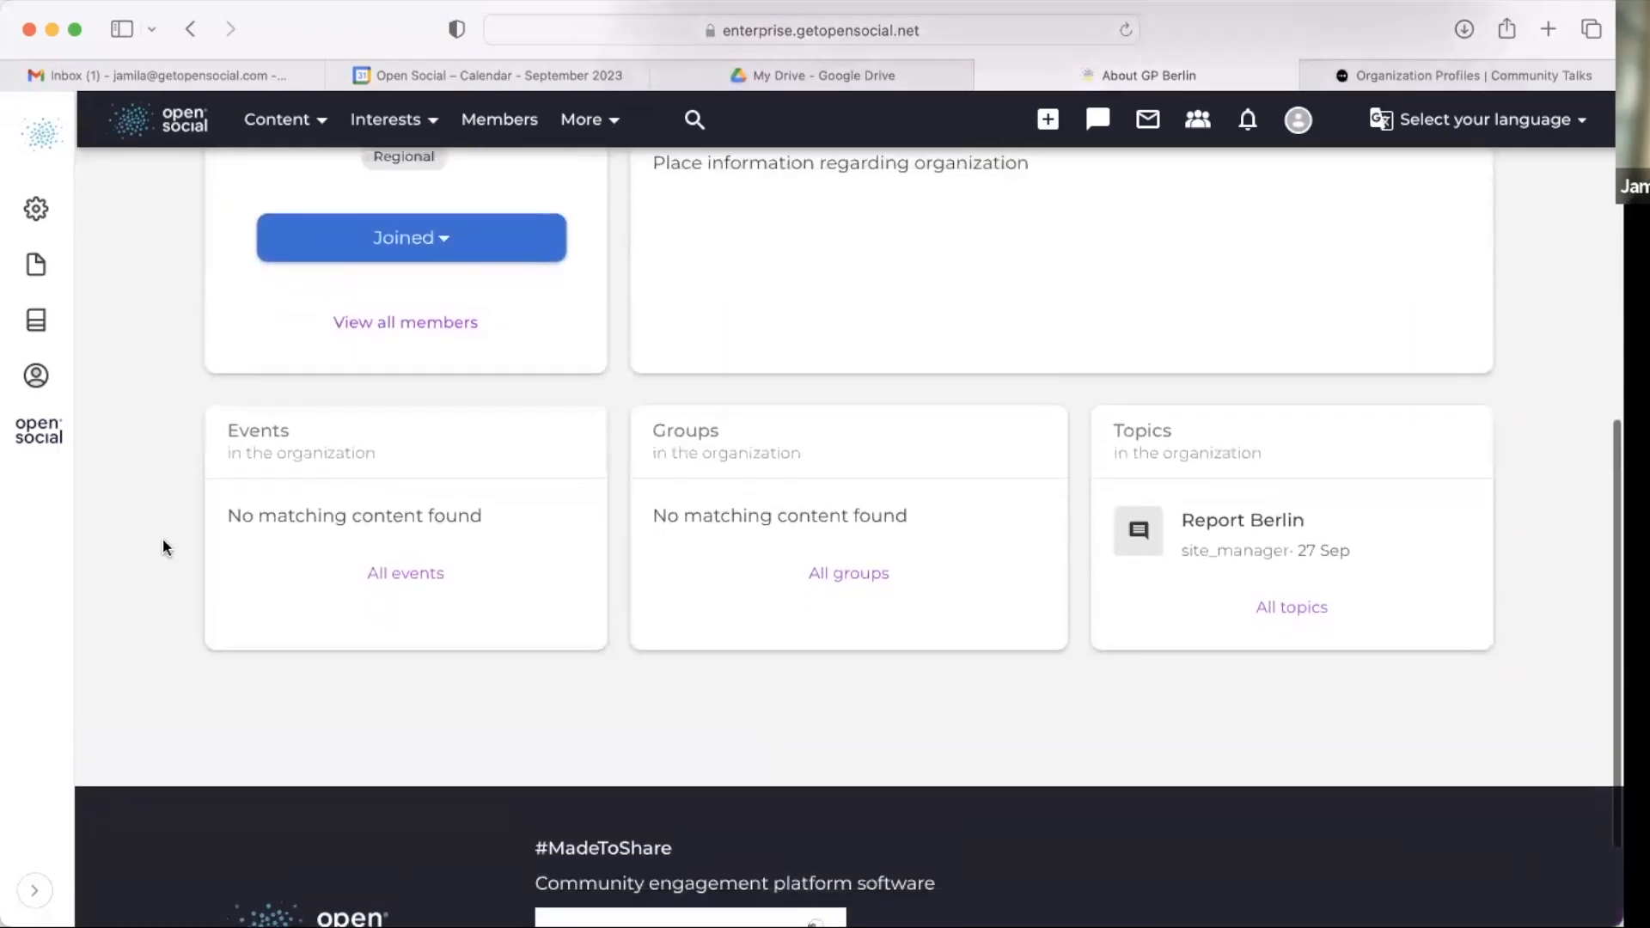
pyautogui.moveTo(642, 443); pyautogui.dragTo(760, 457)
pyautogui.click(855, 456)
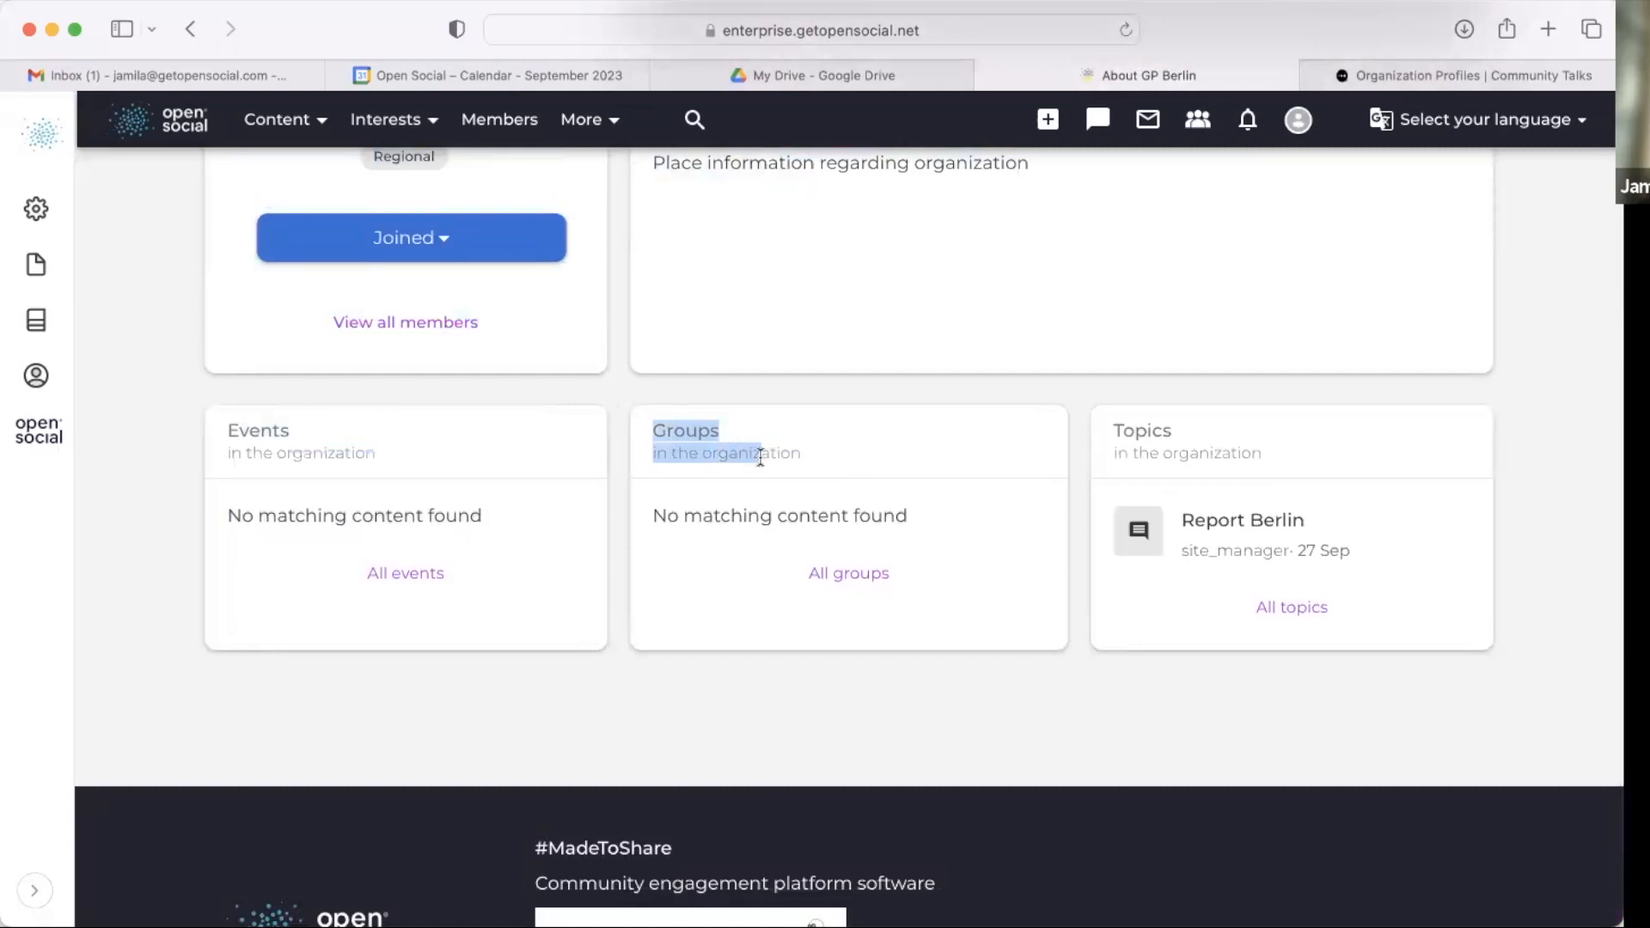
pyautogui.scroll(5, 760, 455)
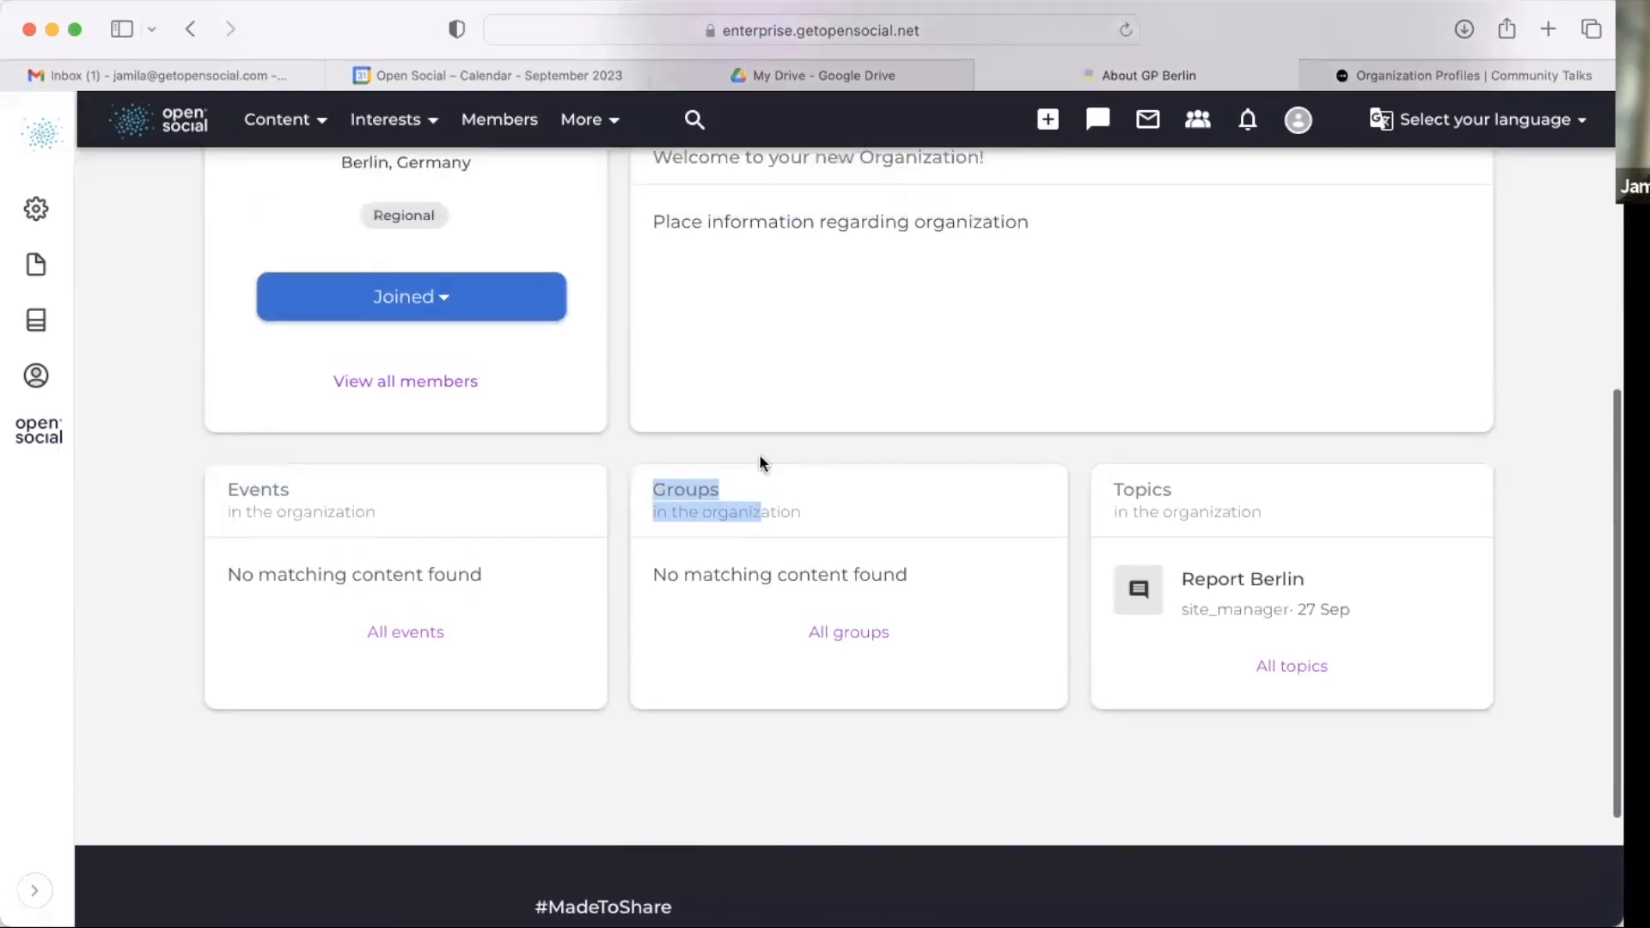
pyautogui.scroll(3, 705, 621)
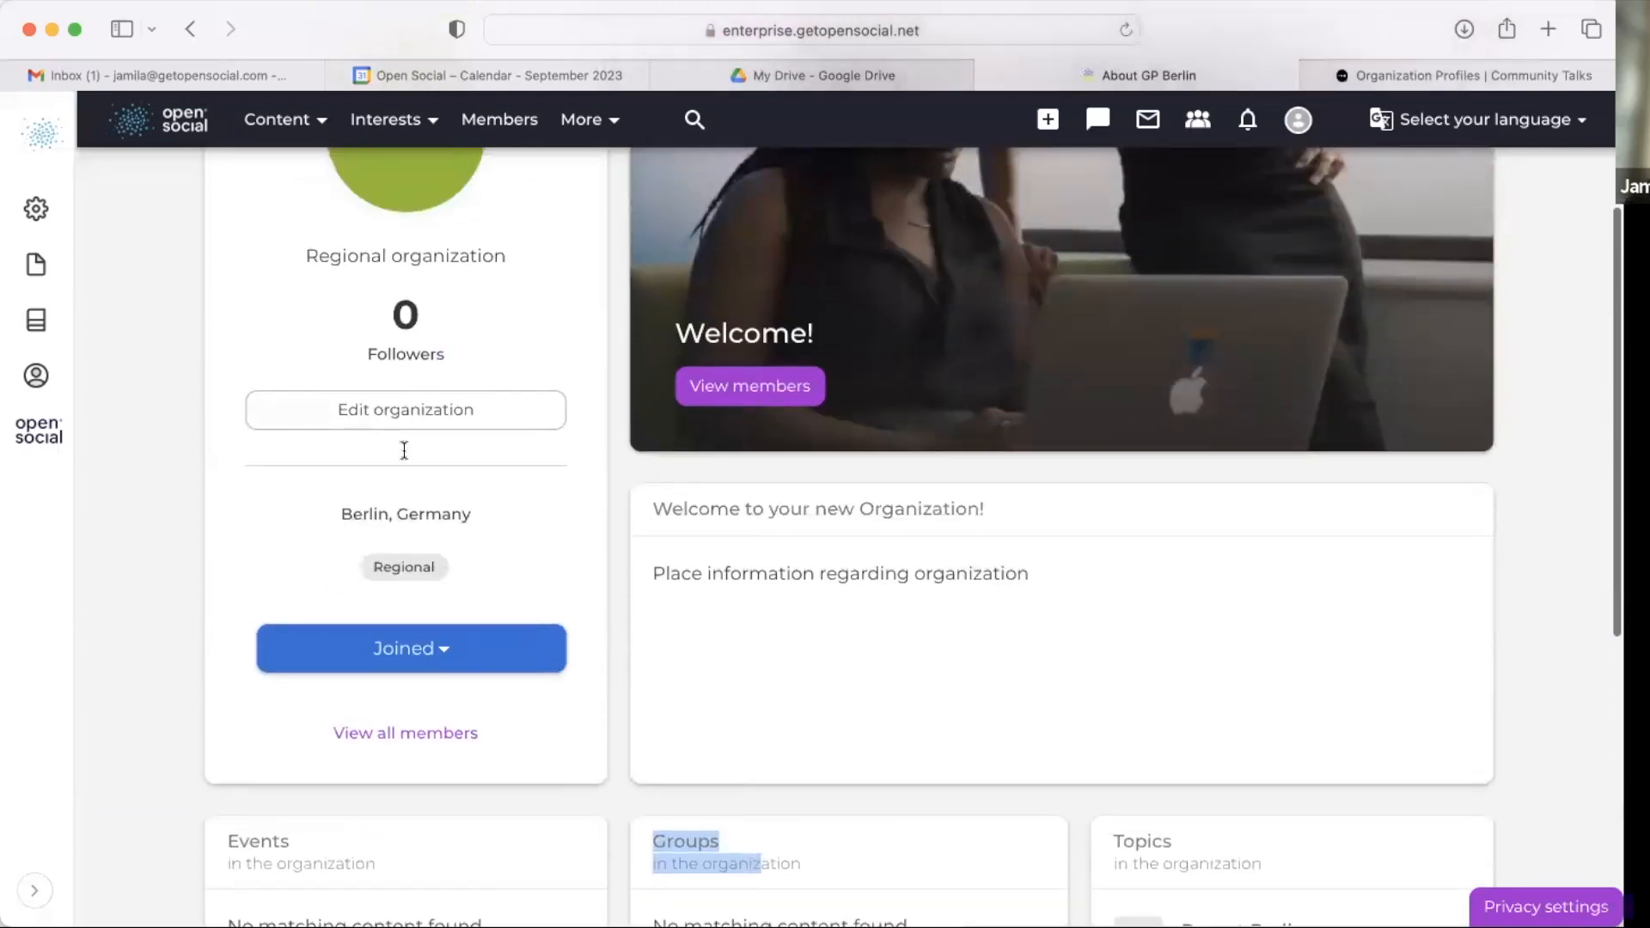
pyautogui.click(810, 391)
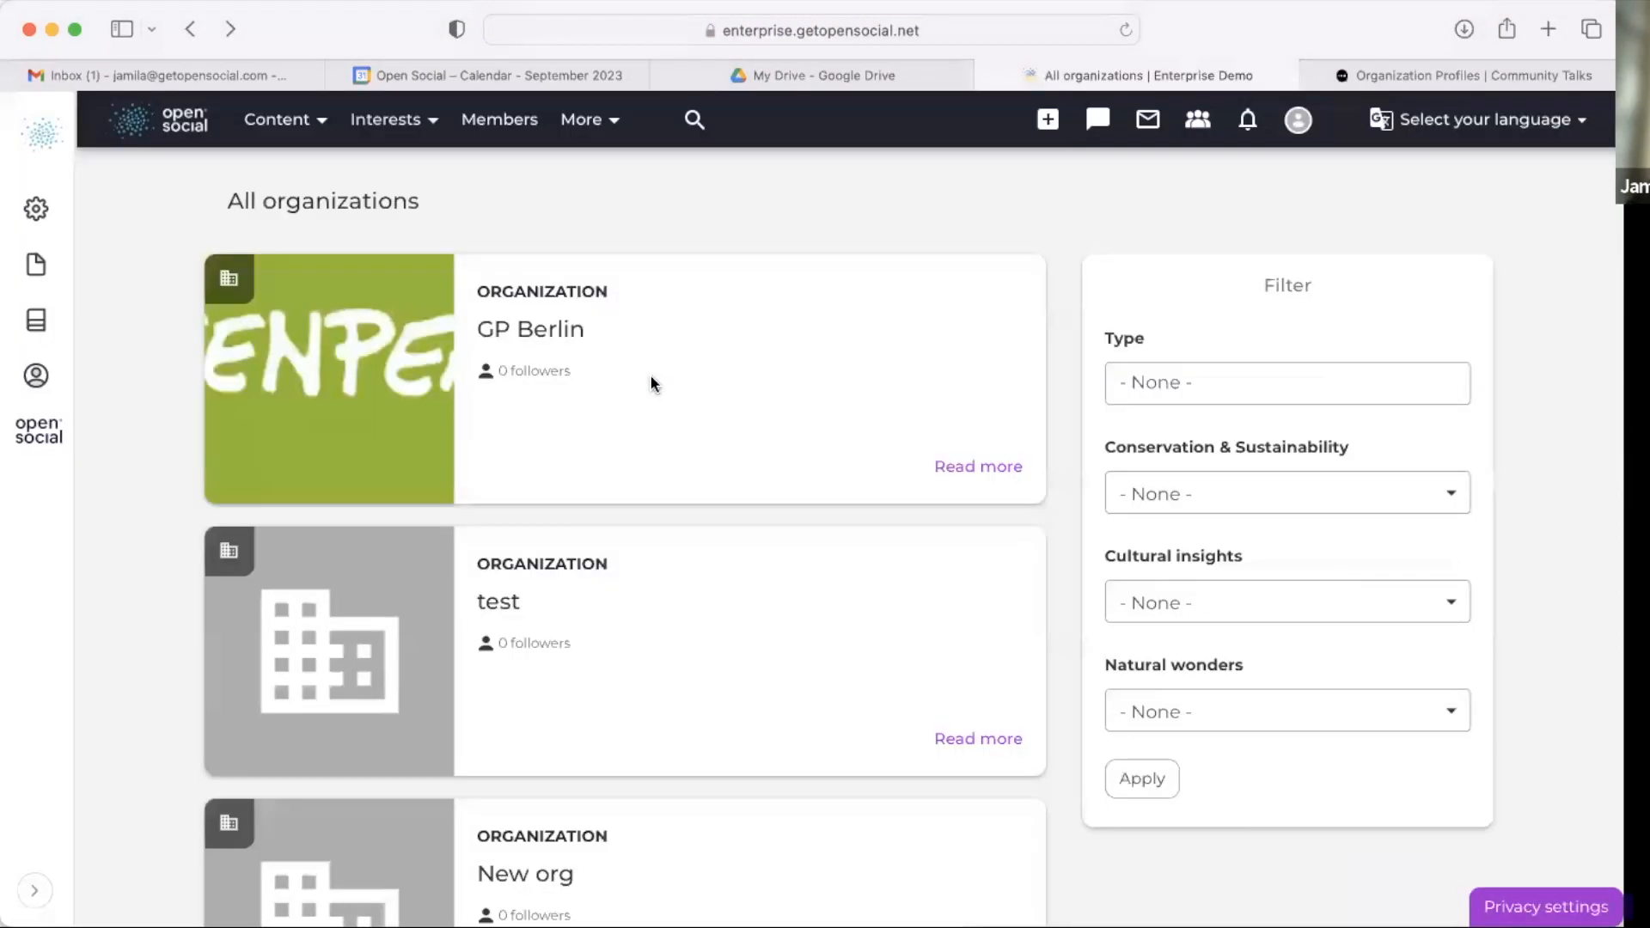
pyautogui.click(190, 29)
# Step: Examine the GP Berlin page's description, Events, Groups and Topics blocks
pyautogui.scroll(-6, 1519, 275)
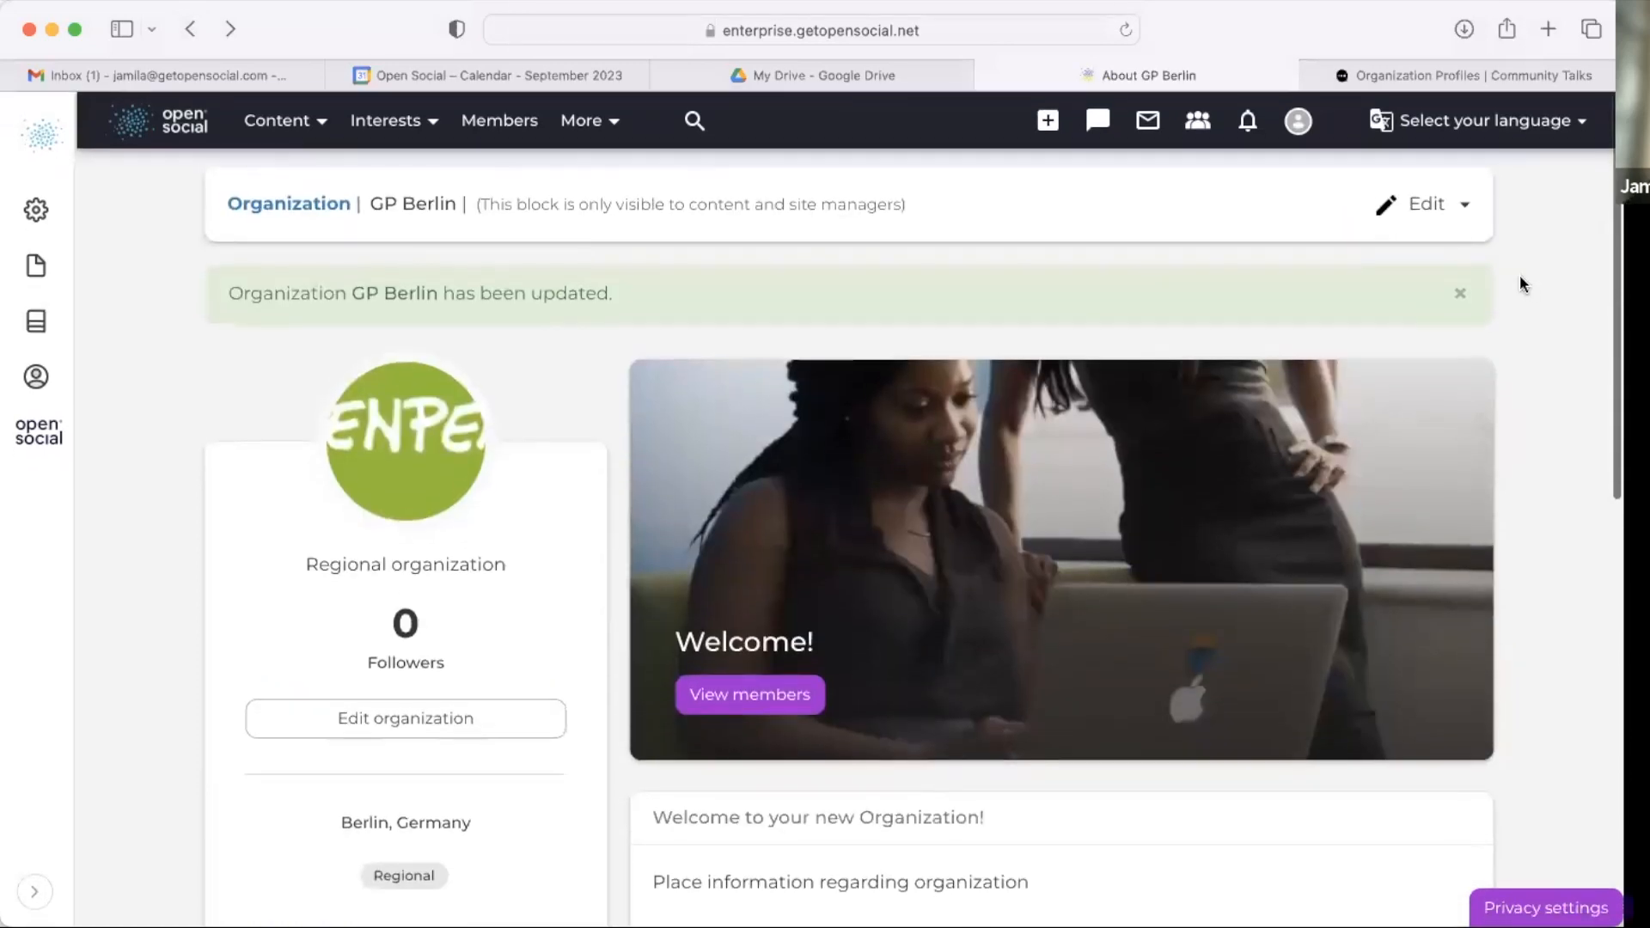
pyautogui.scroll(-3, 830, 583)
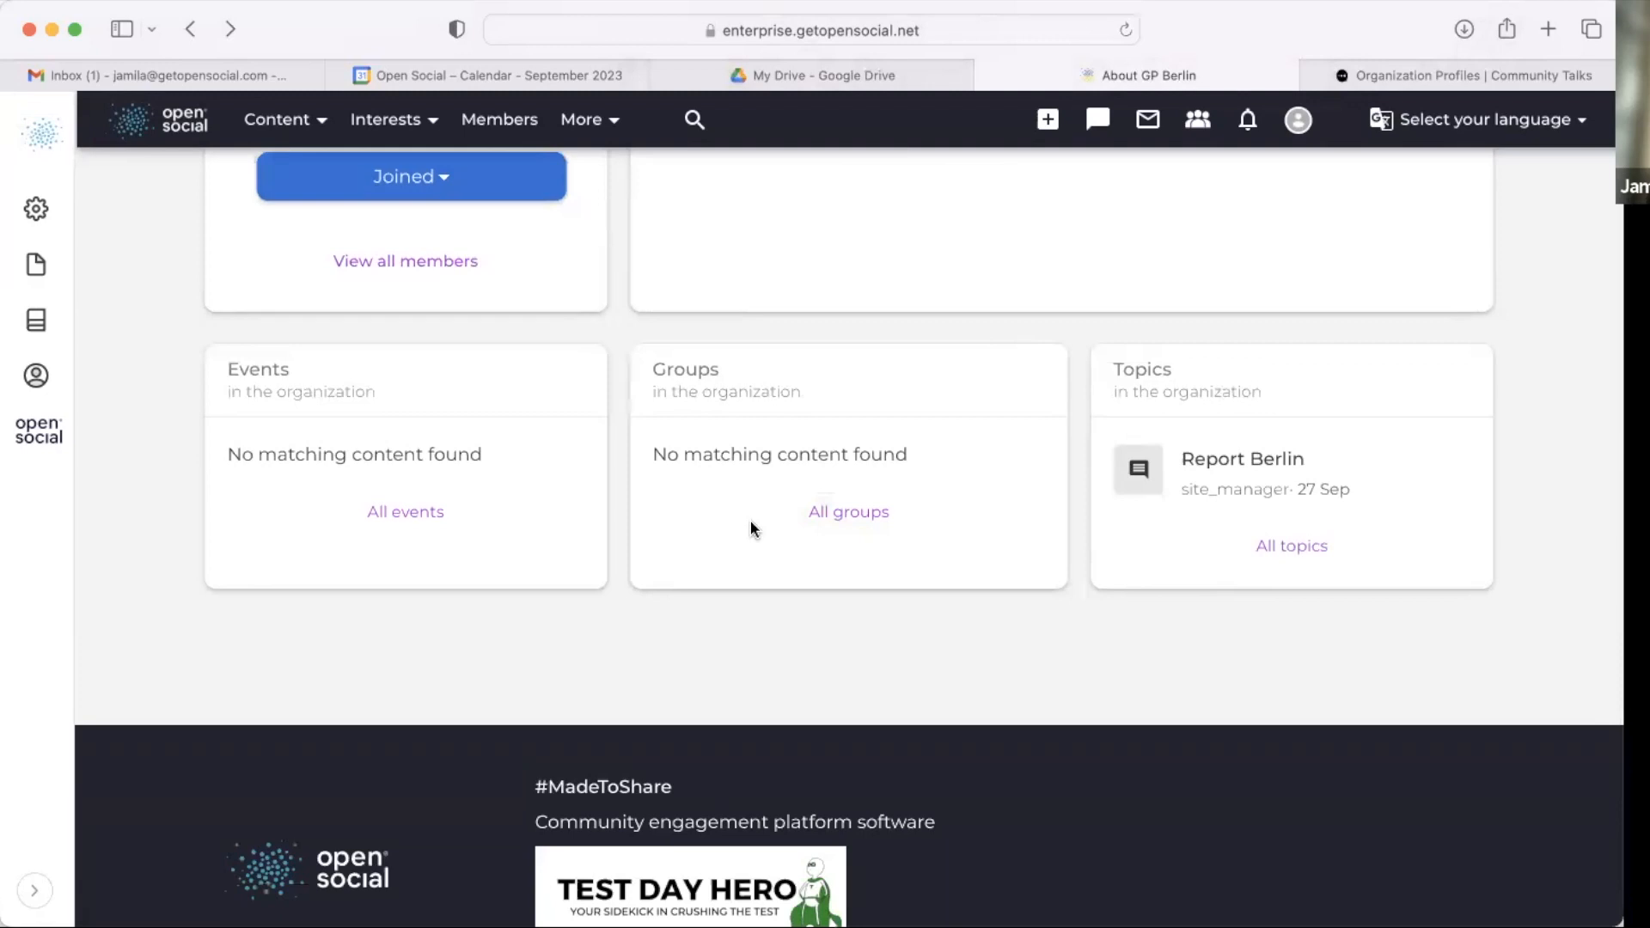
pyautogui.scroll(8, 750, 520)
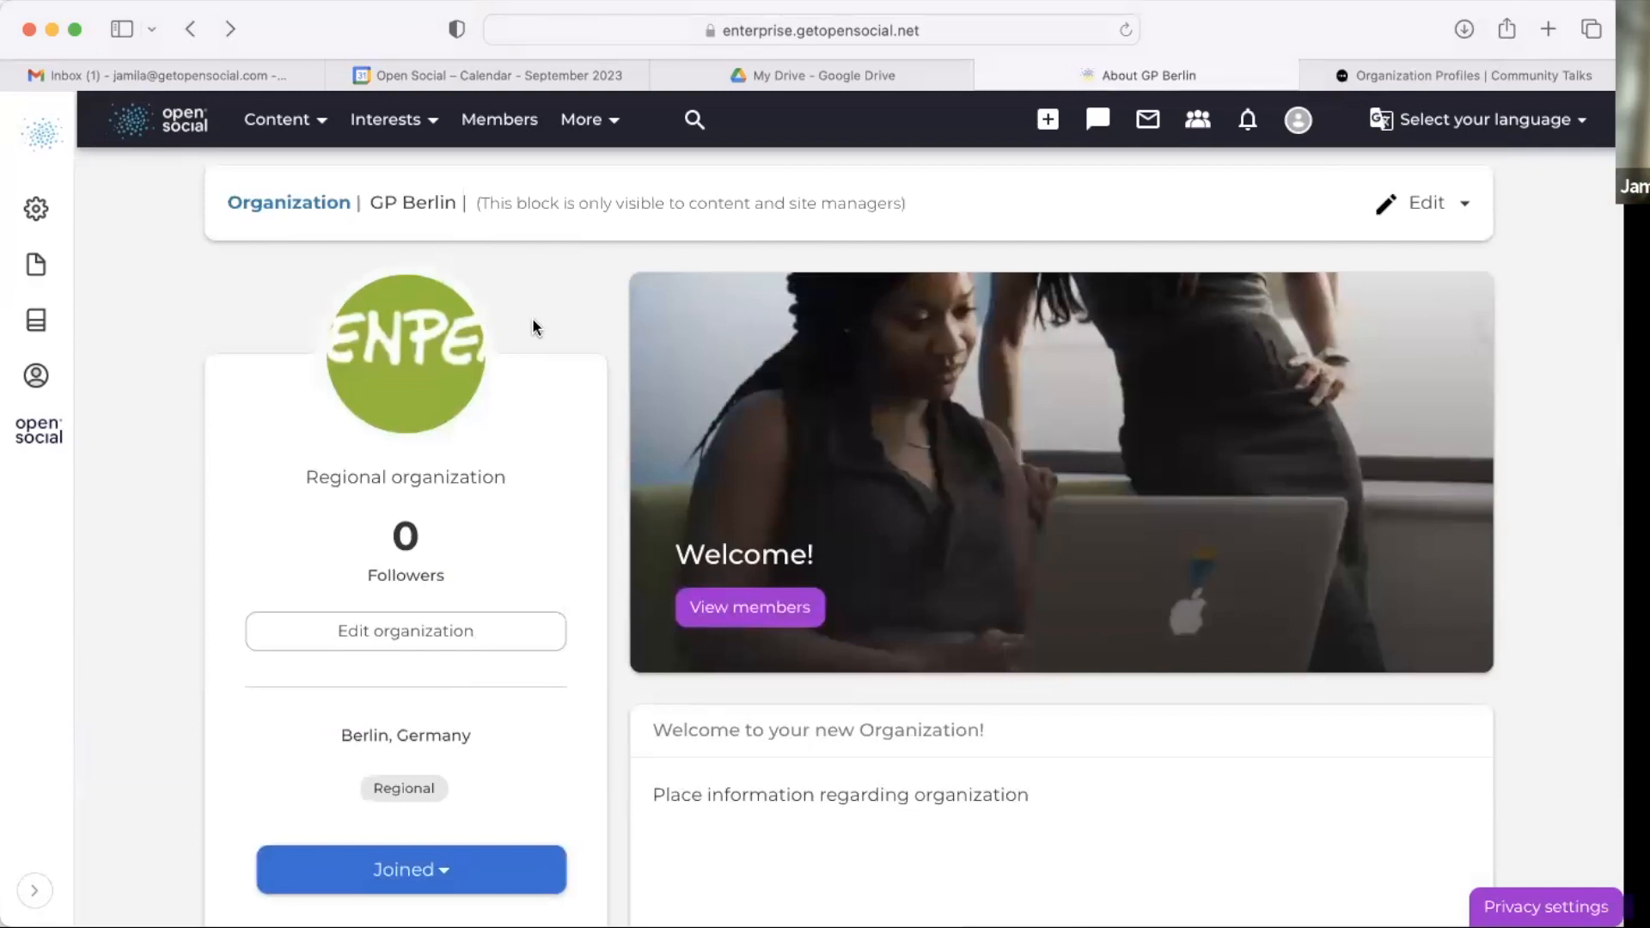
pyautogui.scroll(-4, 533, 327)
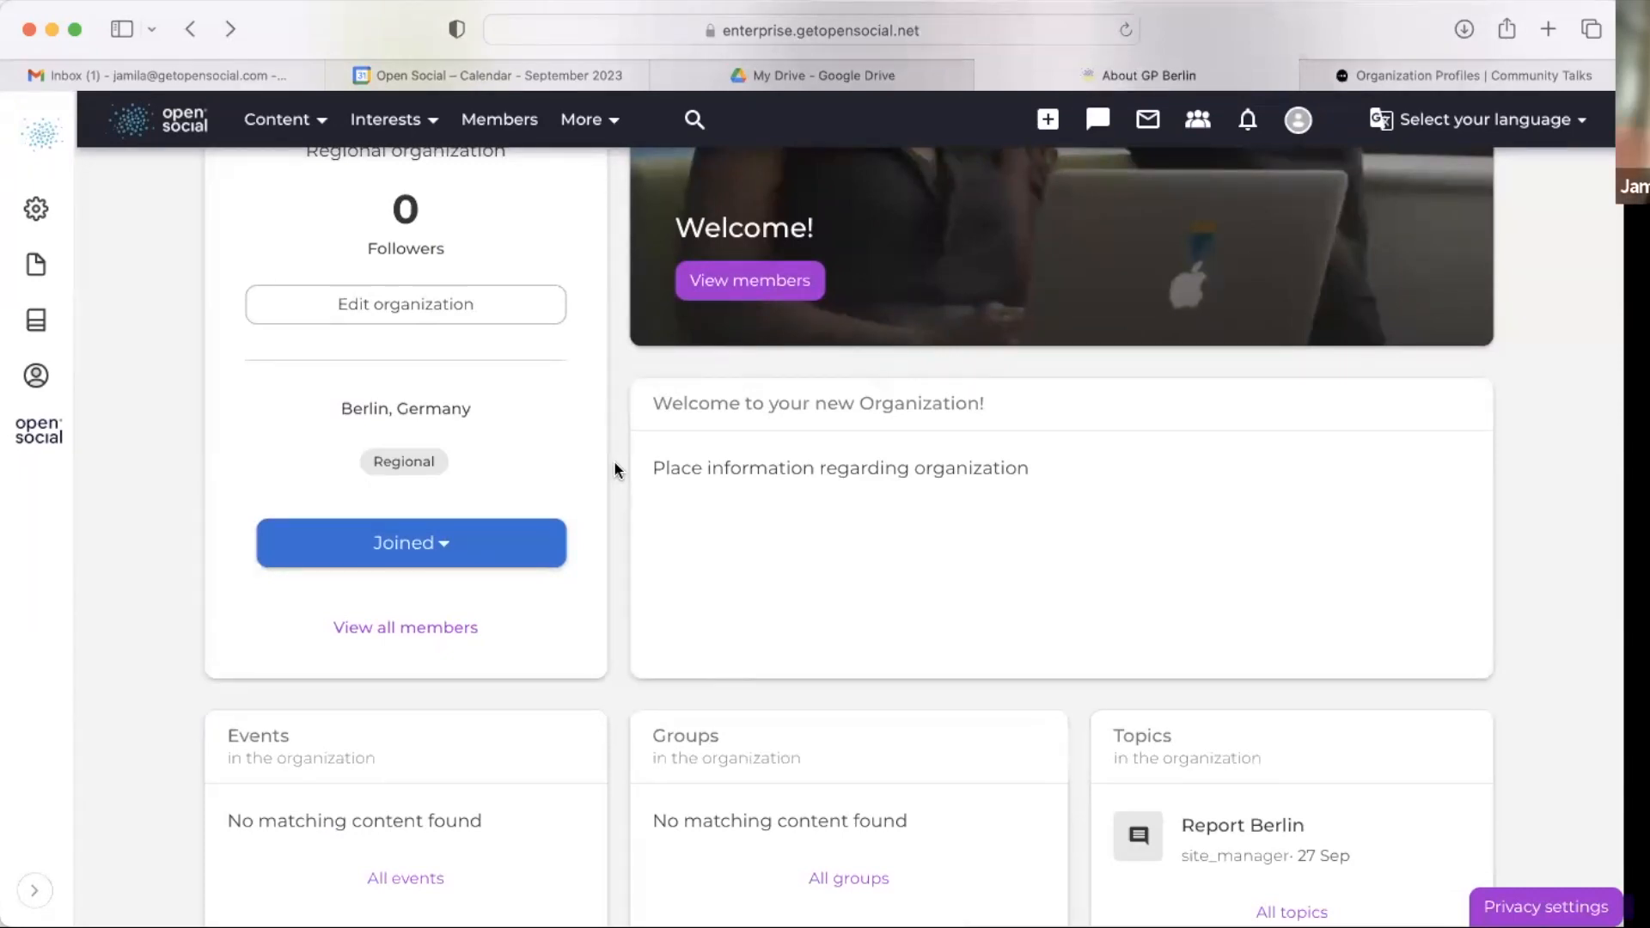
pyautogui.scroll(-3, 668, 569)
pyautogui.scroll(-3, 669, 593)
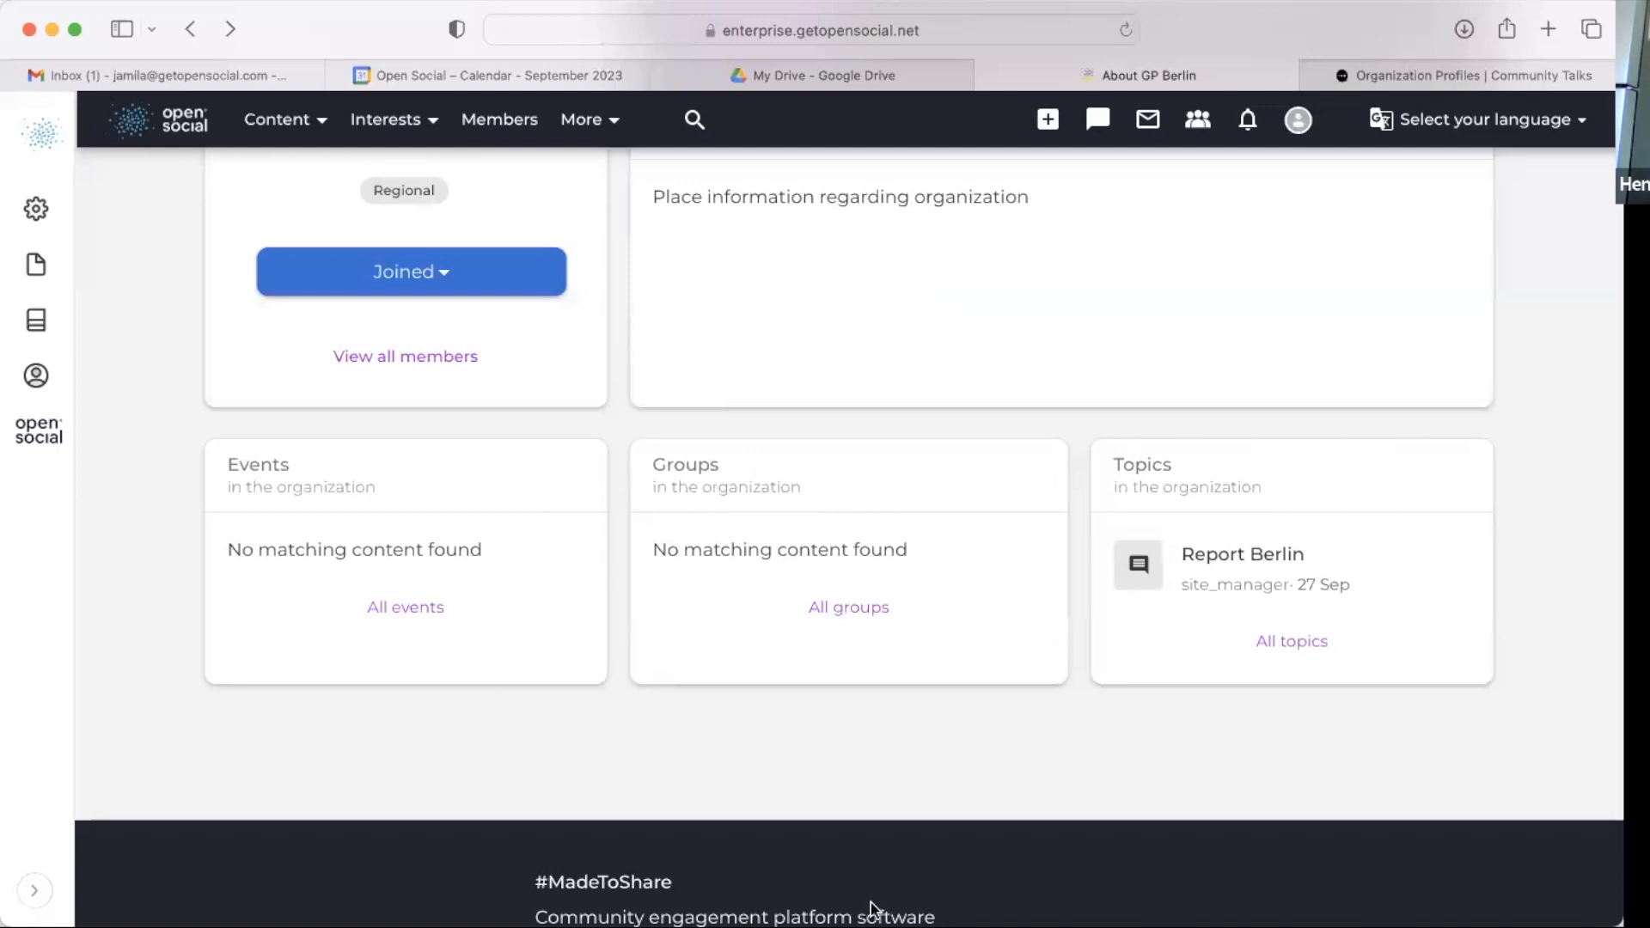
pyautogui.scroll(1, 980, 736)
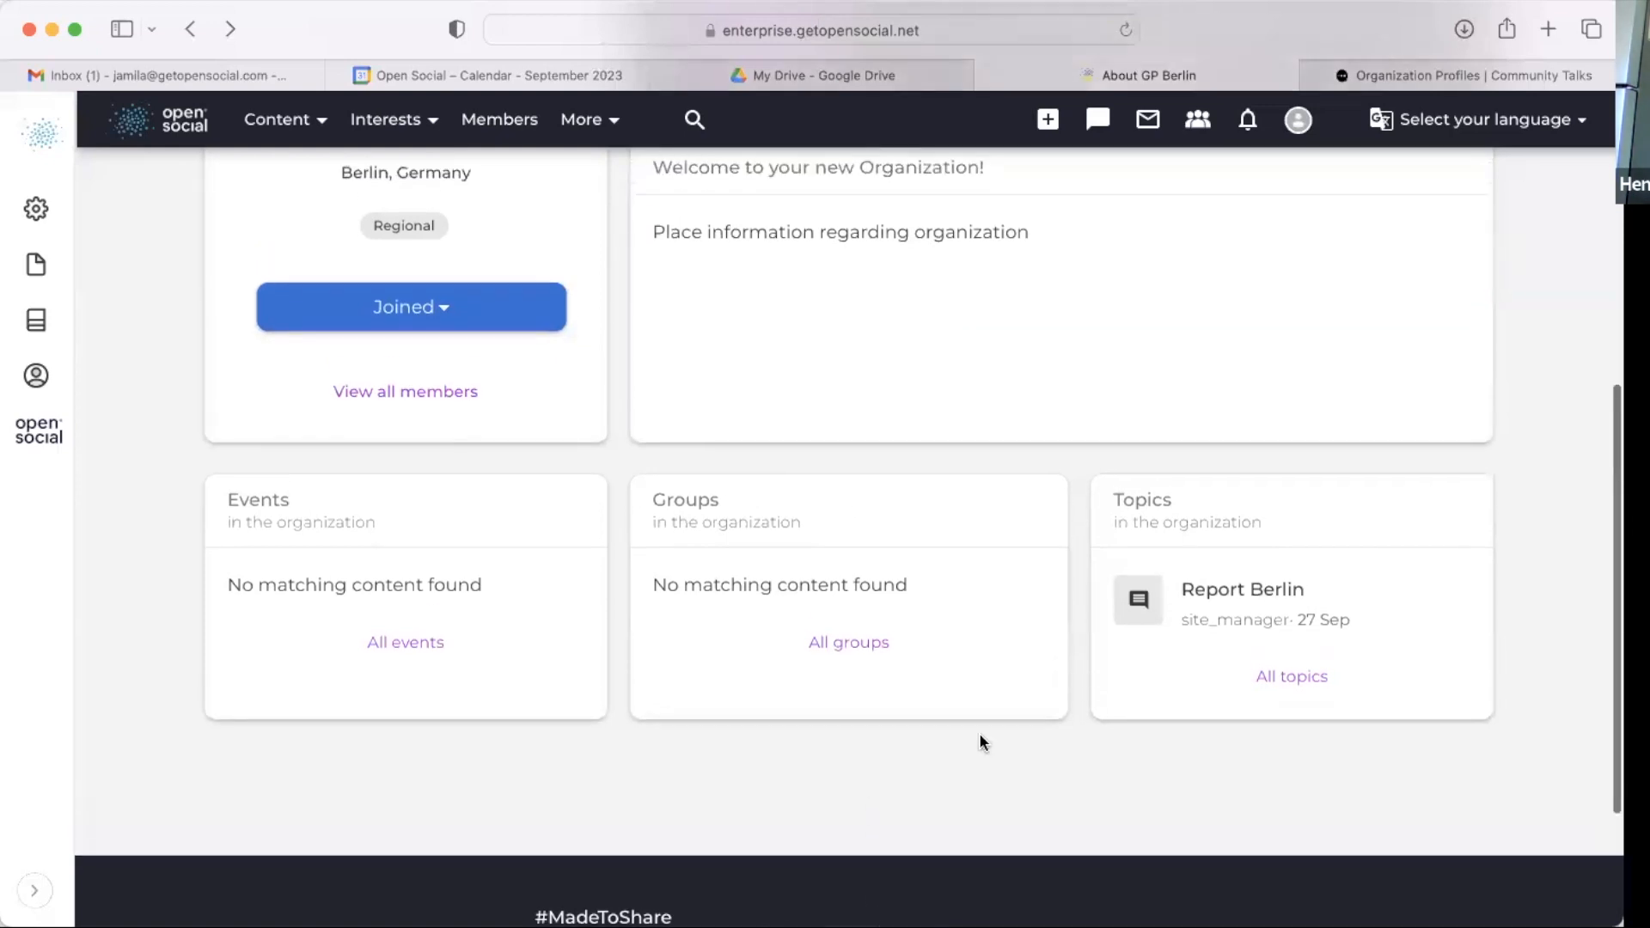
pyautogui.scroll(5, 984, 741)
pyautogui.scroll(-4, 981, 737)
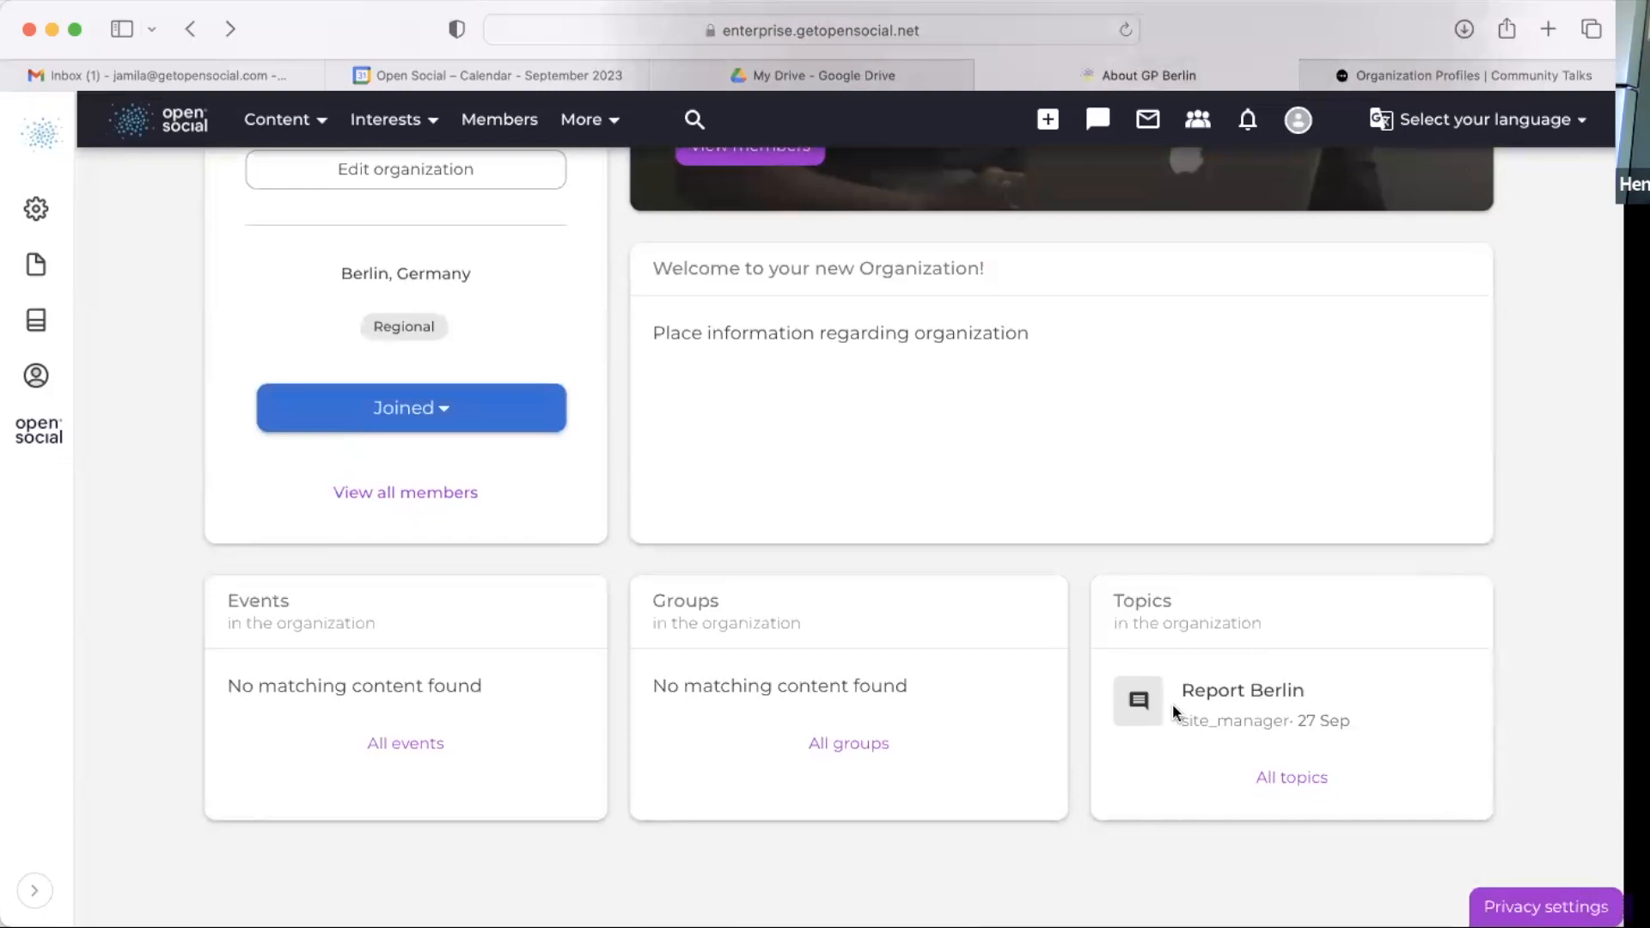
pyautogui.scroll(5, 1195, 523)
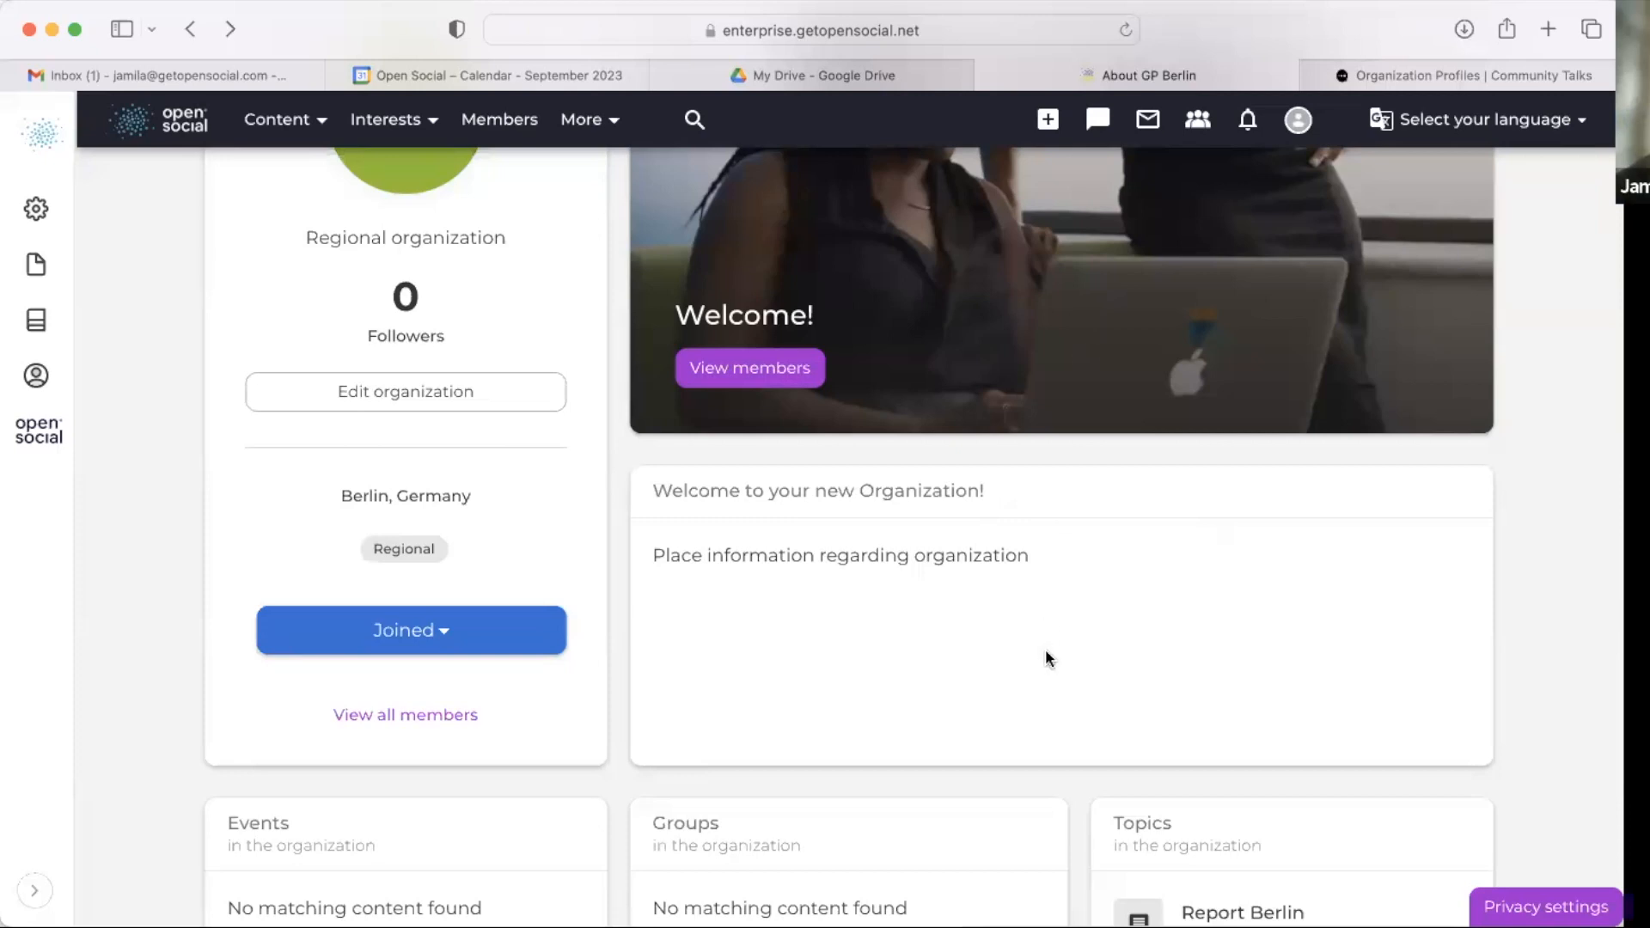
pyautogui.scroll(-5, 1045, 648)
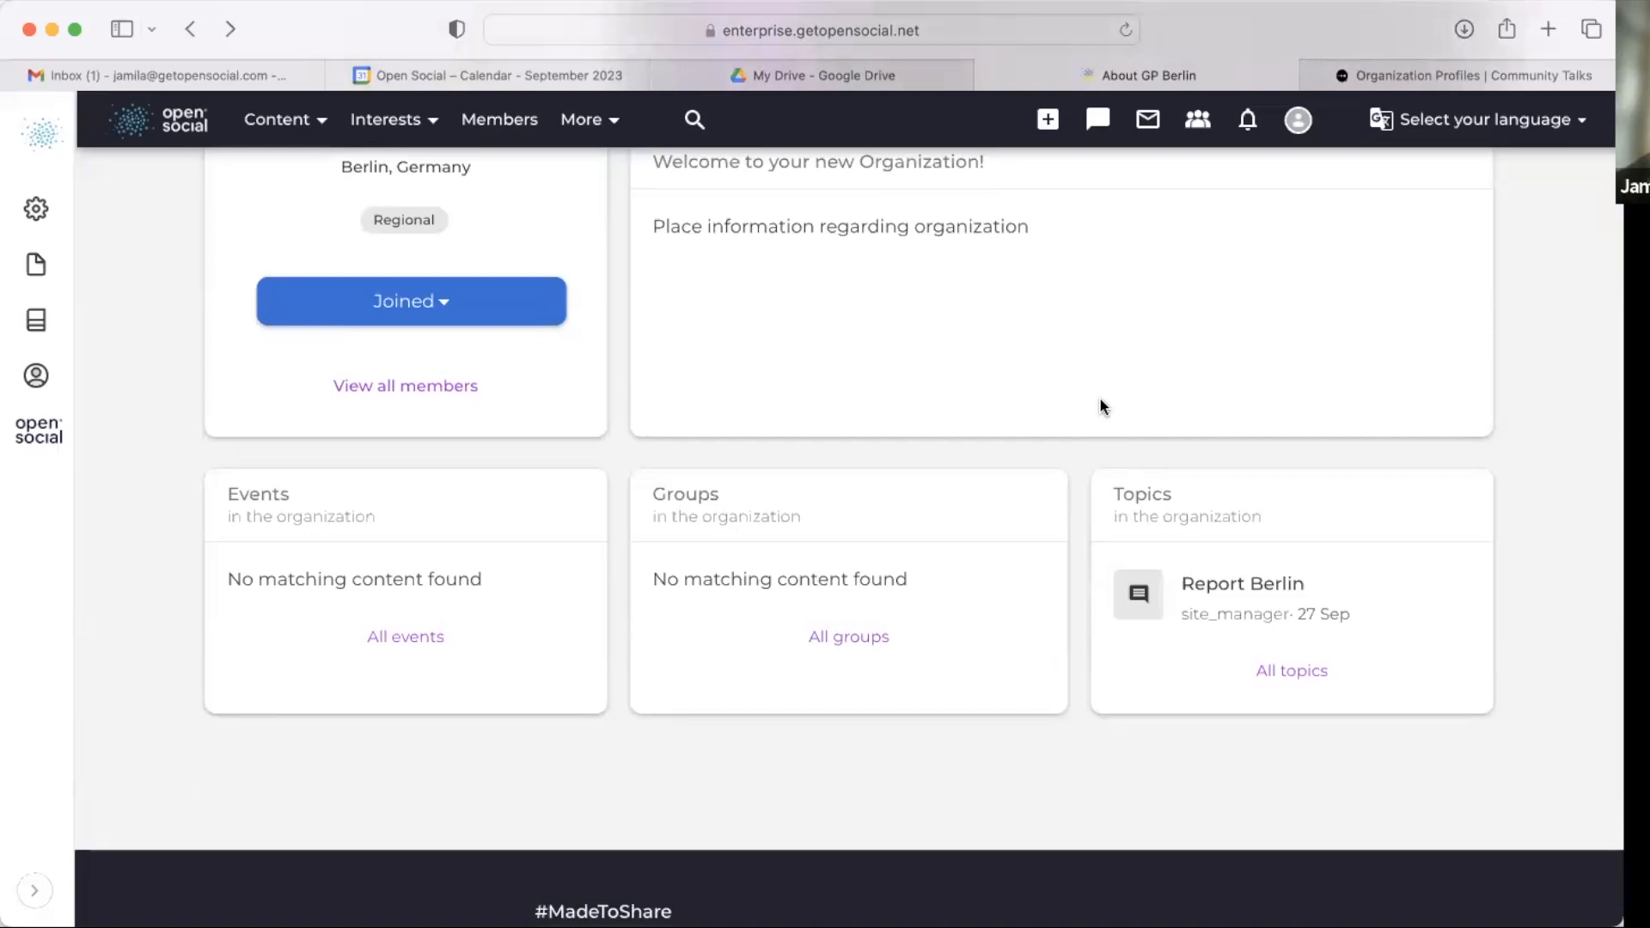
pyautogui.doubleClick(1148, 497)
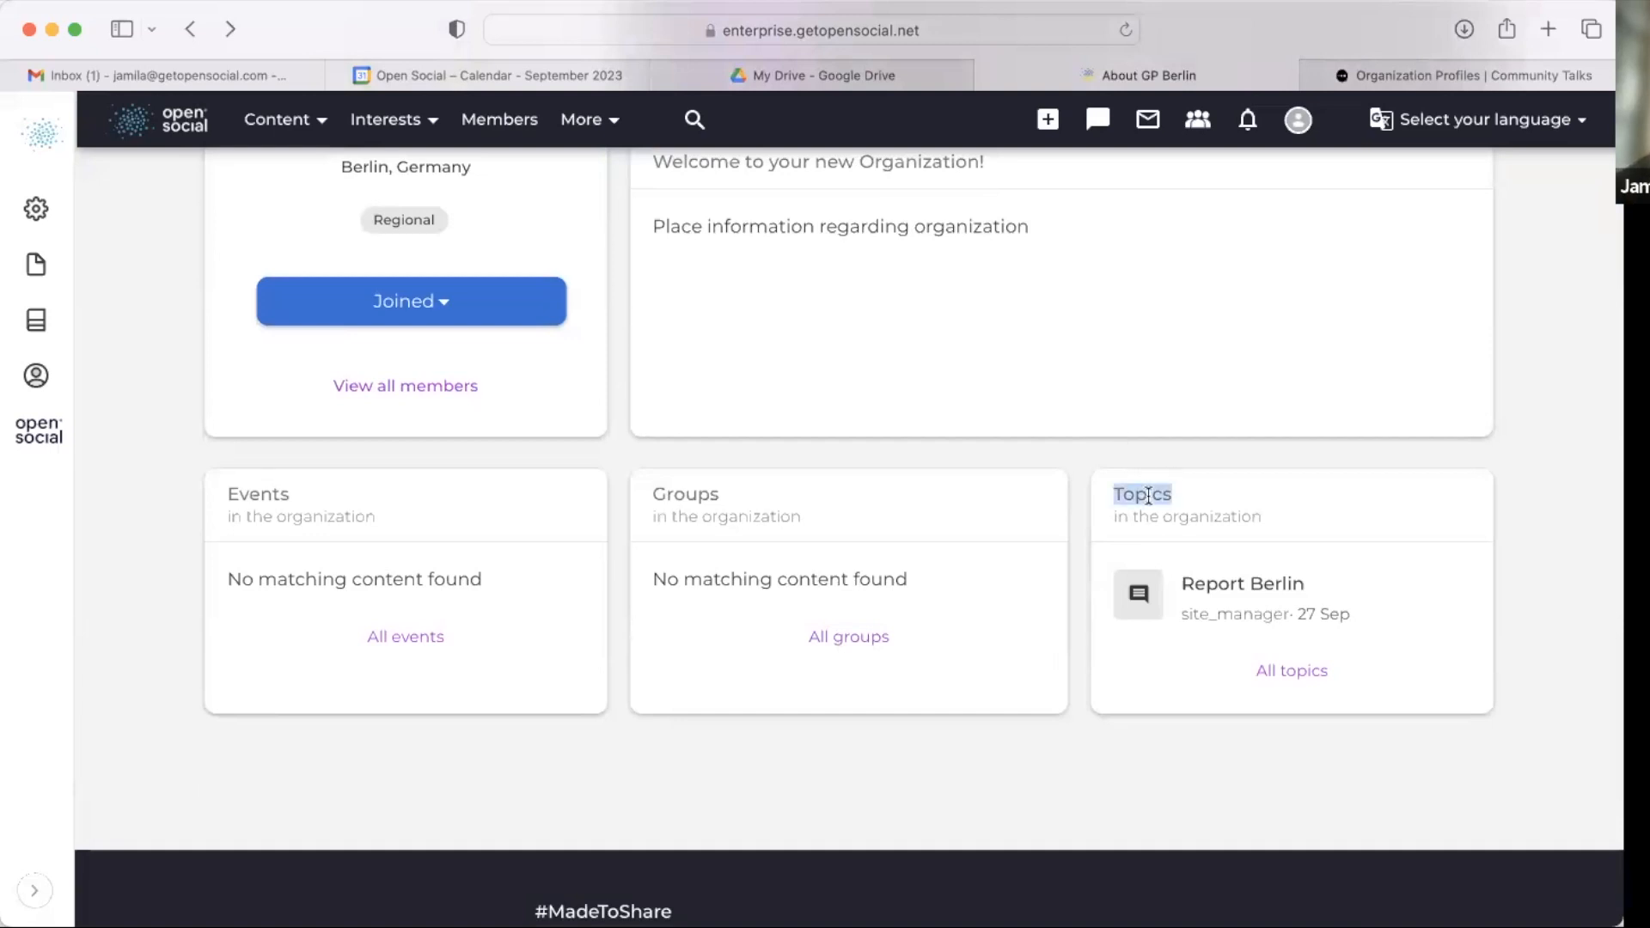
# Step: Scroll through the GP Berlin organization page from its header block down to the Events, Groups and Topics blocks
pyautogui.tripleClick(683, 512)
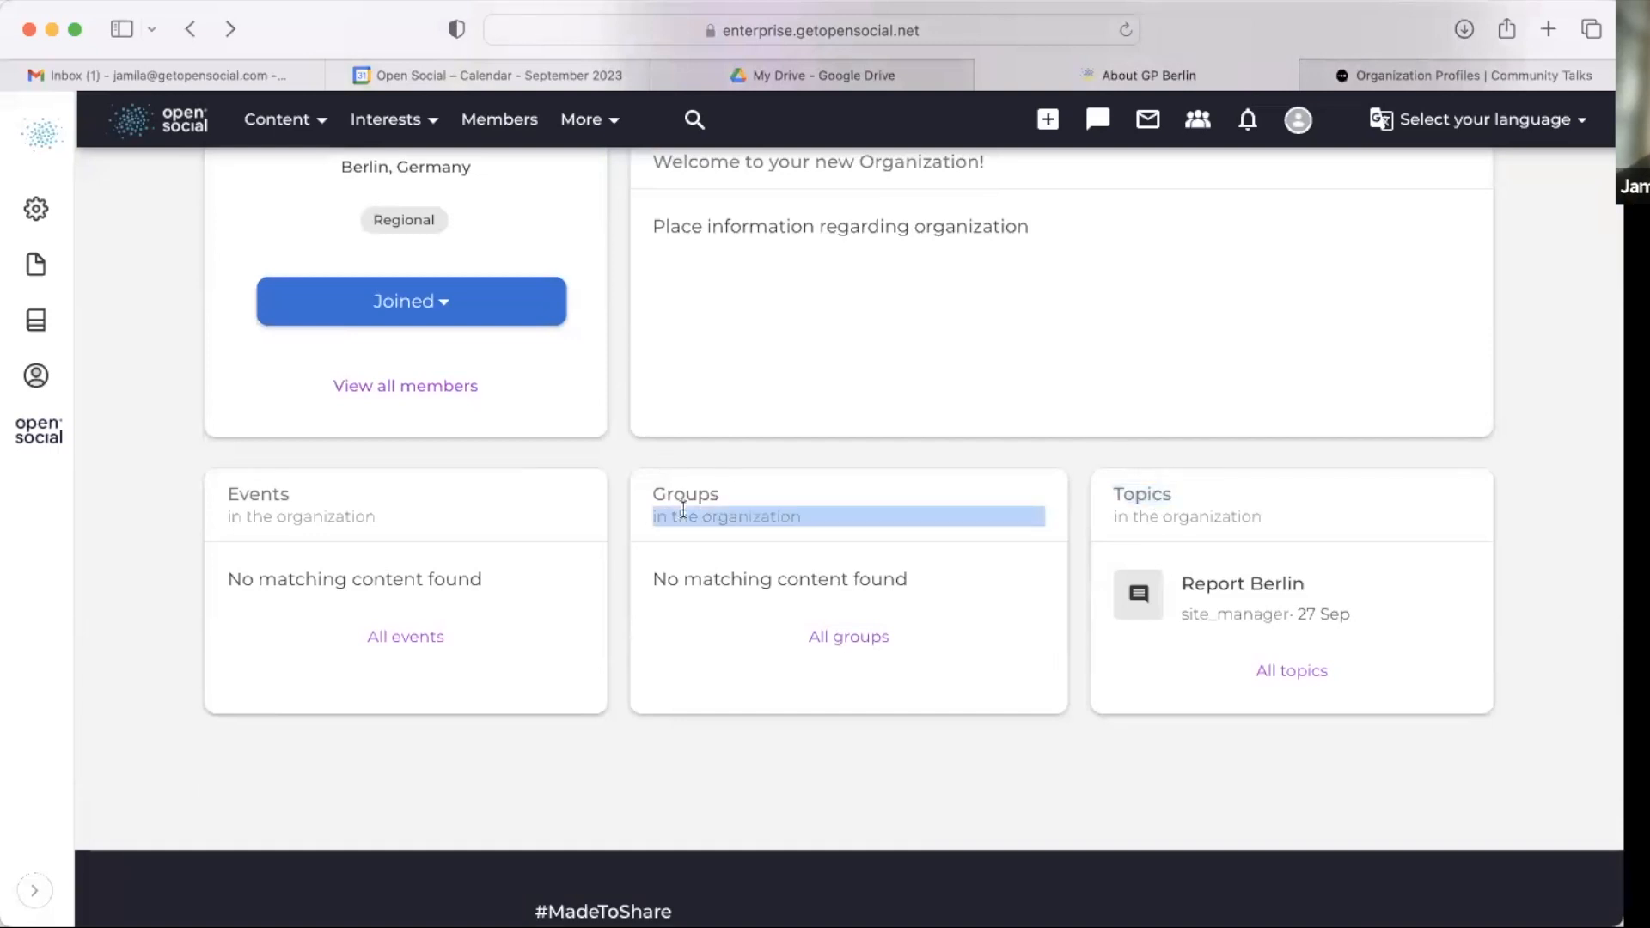
pyautogui.doubleClick(685, 499)
pyautogui.tripleClick(722, 519)
pyautogui.click(943, 545)
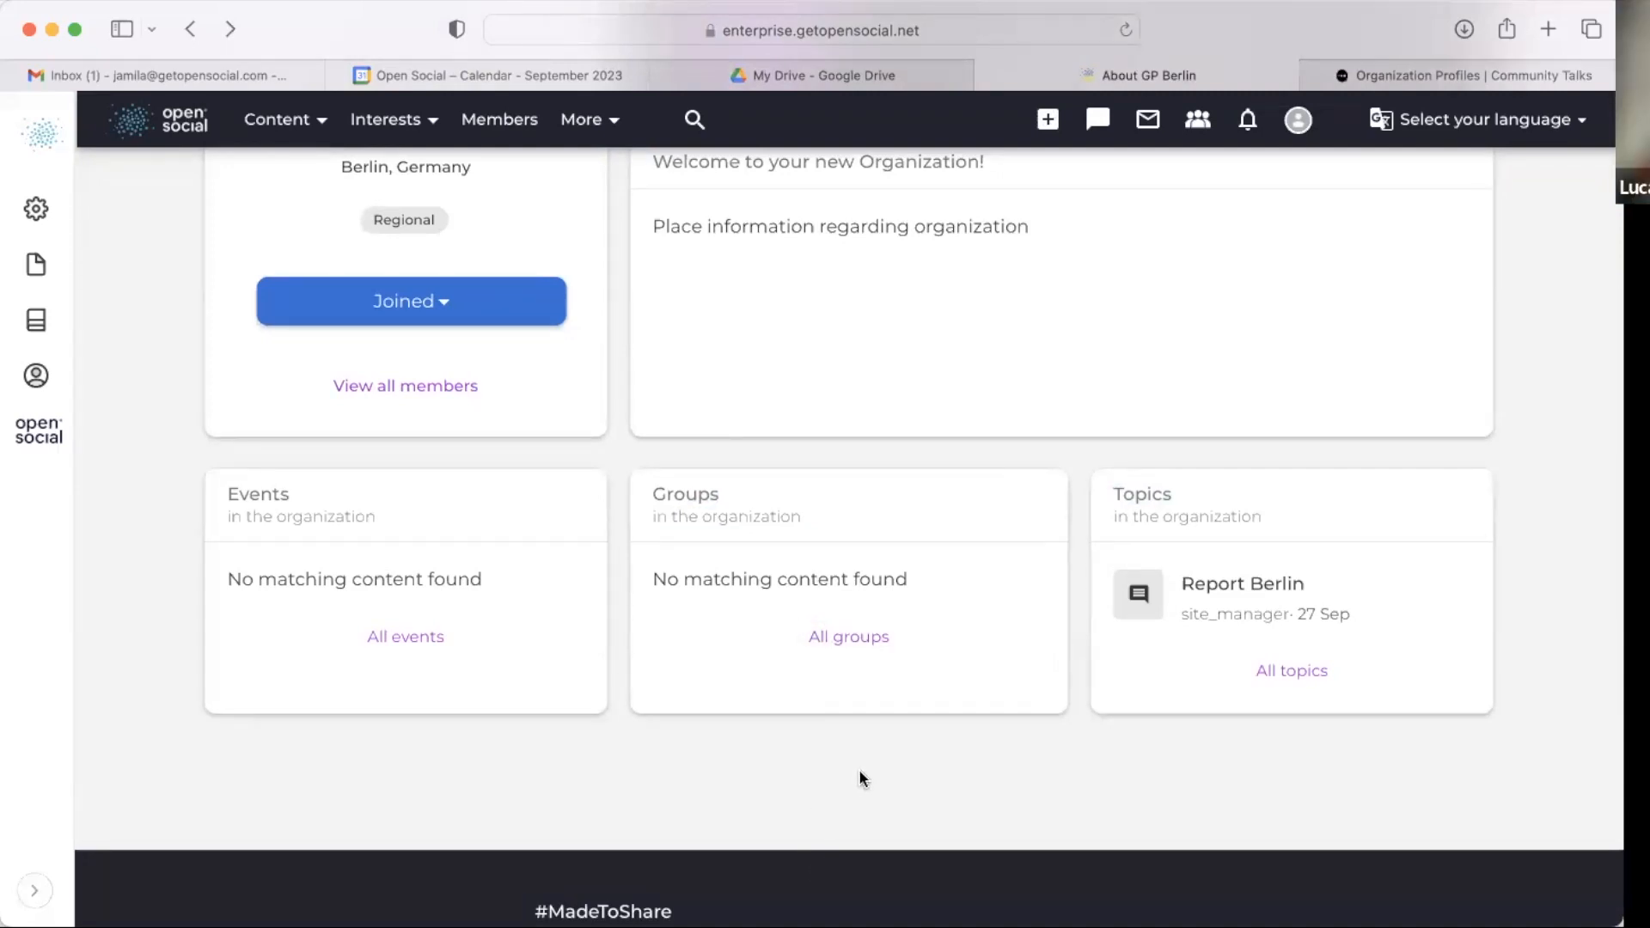
pyautogui.scroll(6, 862, 778)
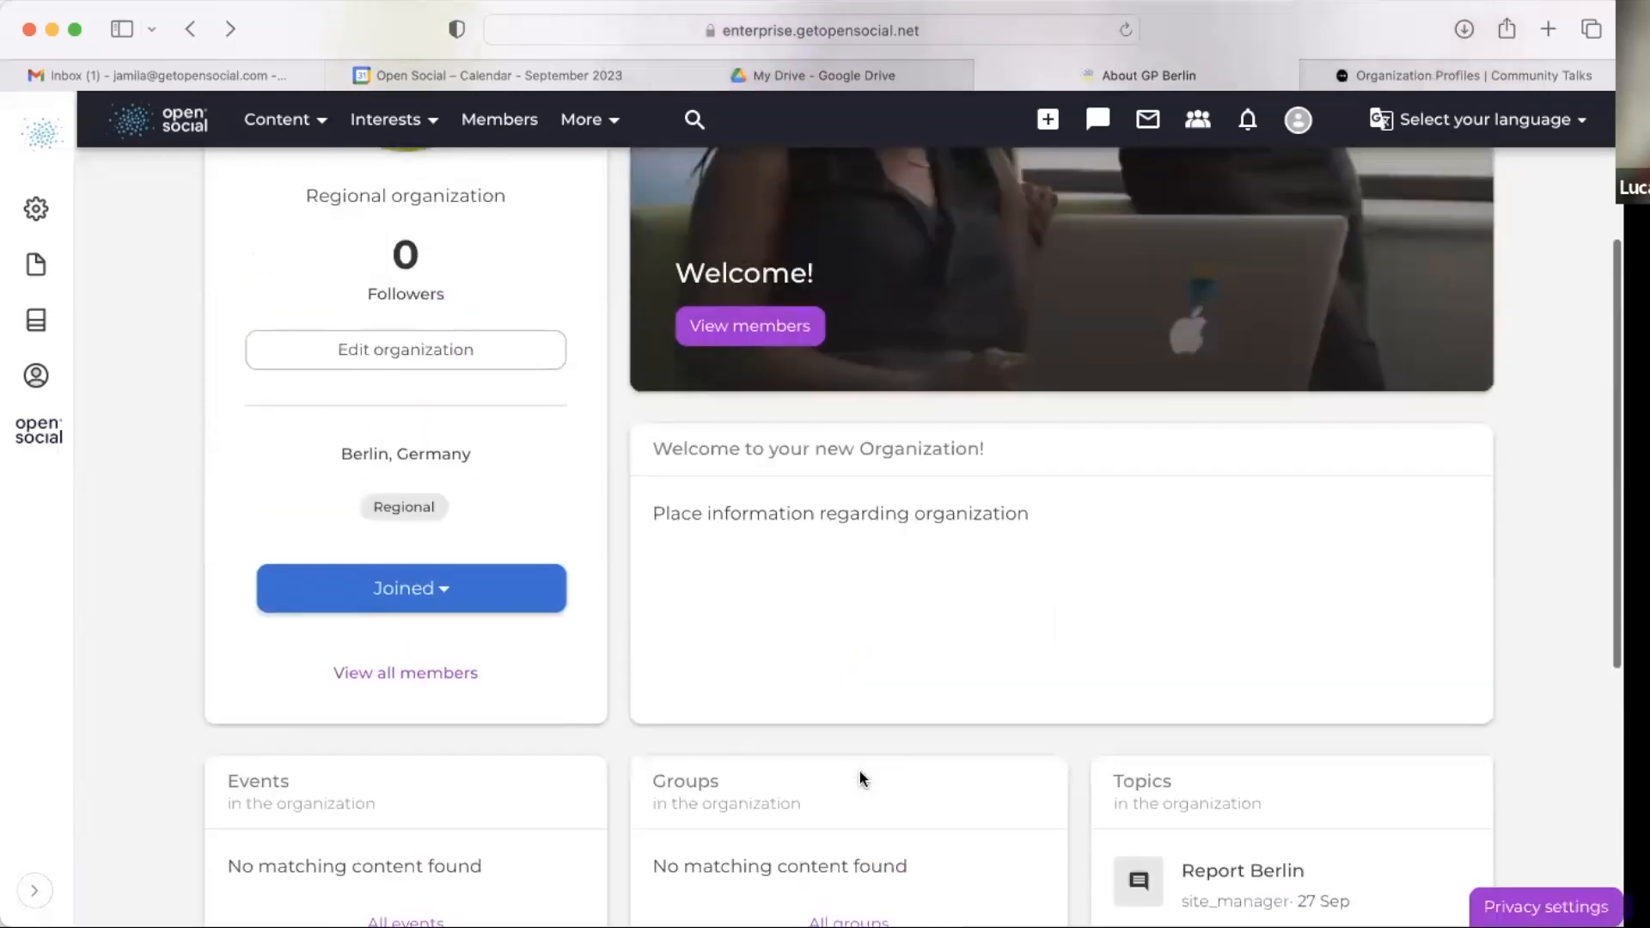
pyautogui.scroll(1, 862, 778)
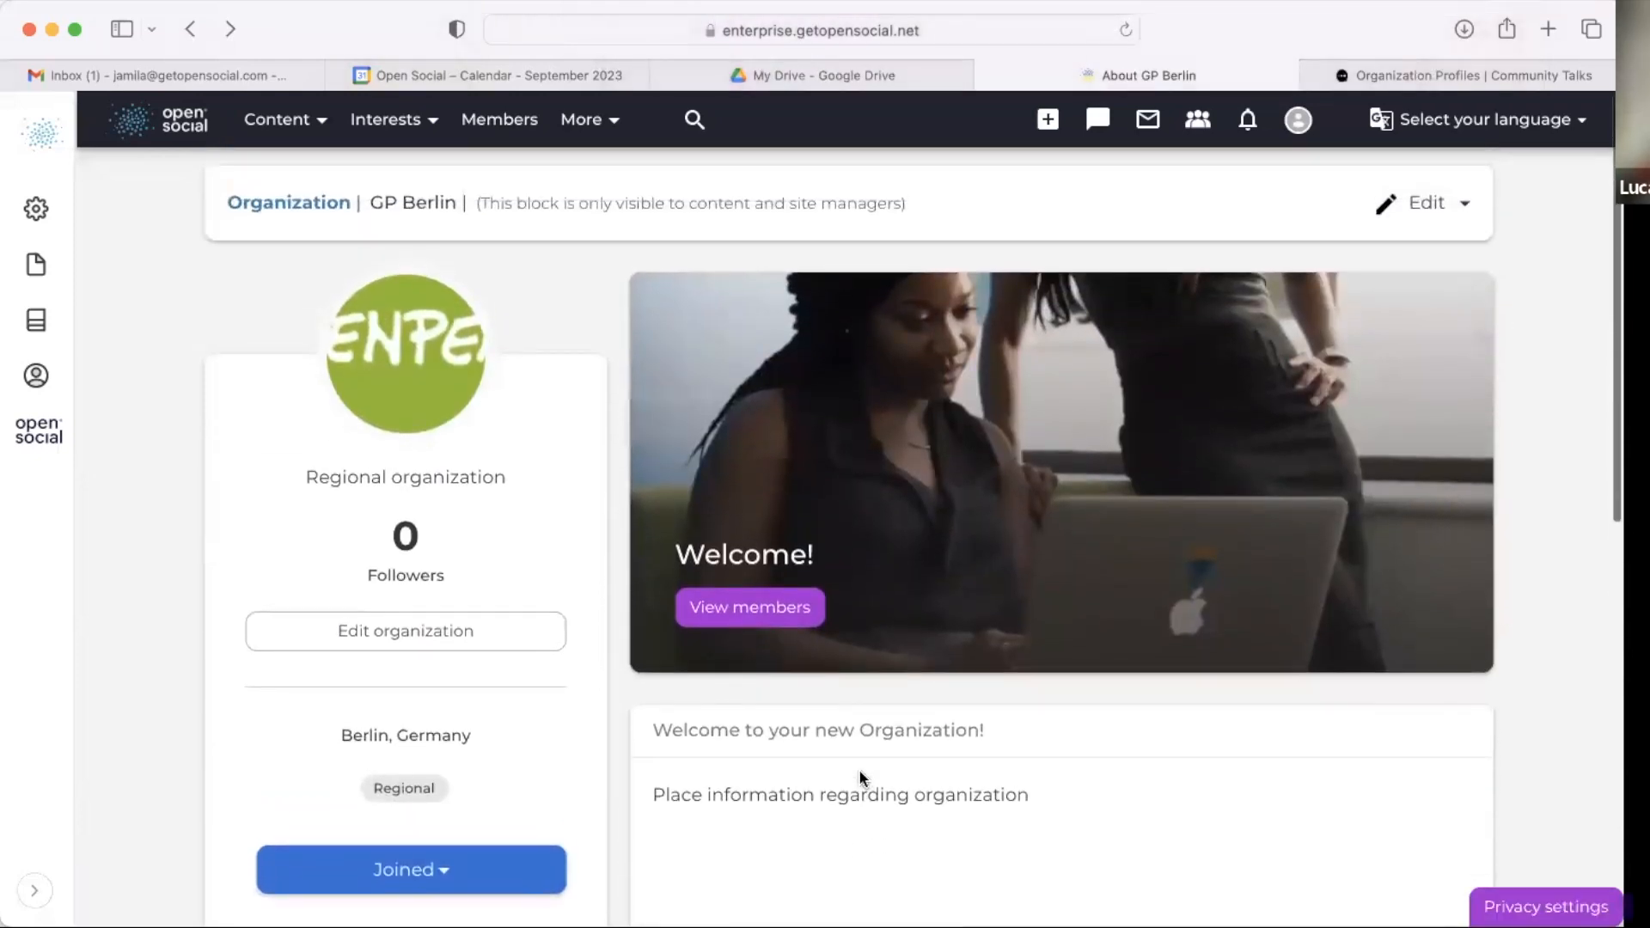
pyautogui.scroll(-2, 857, 764)
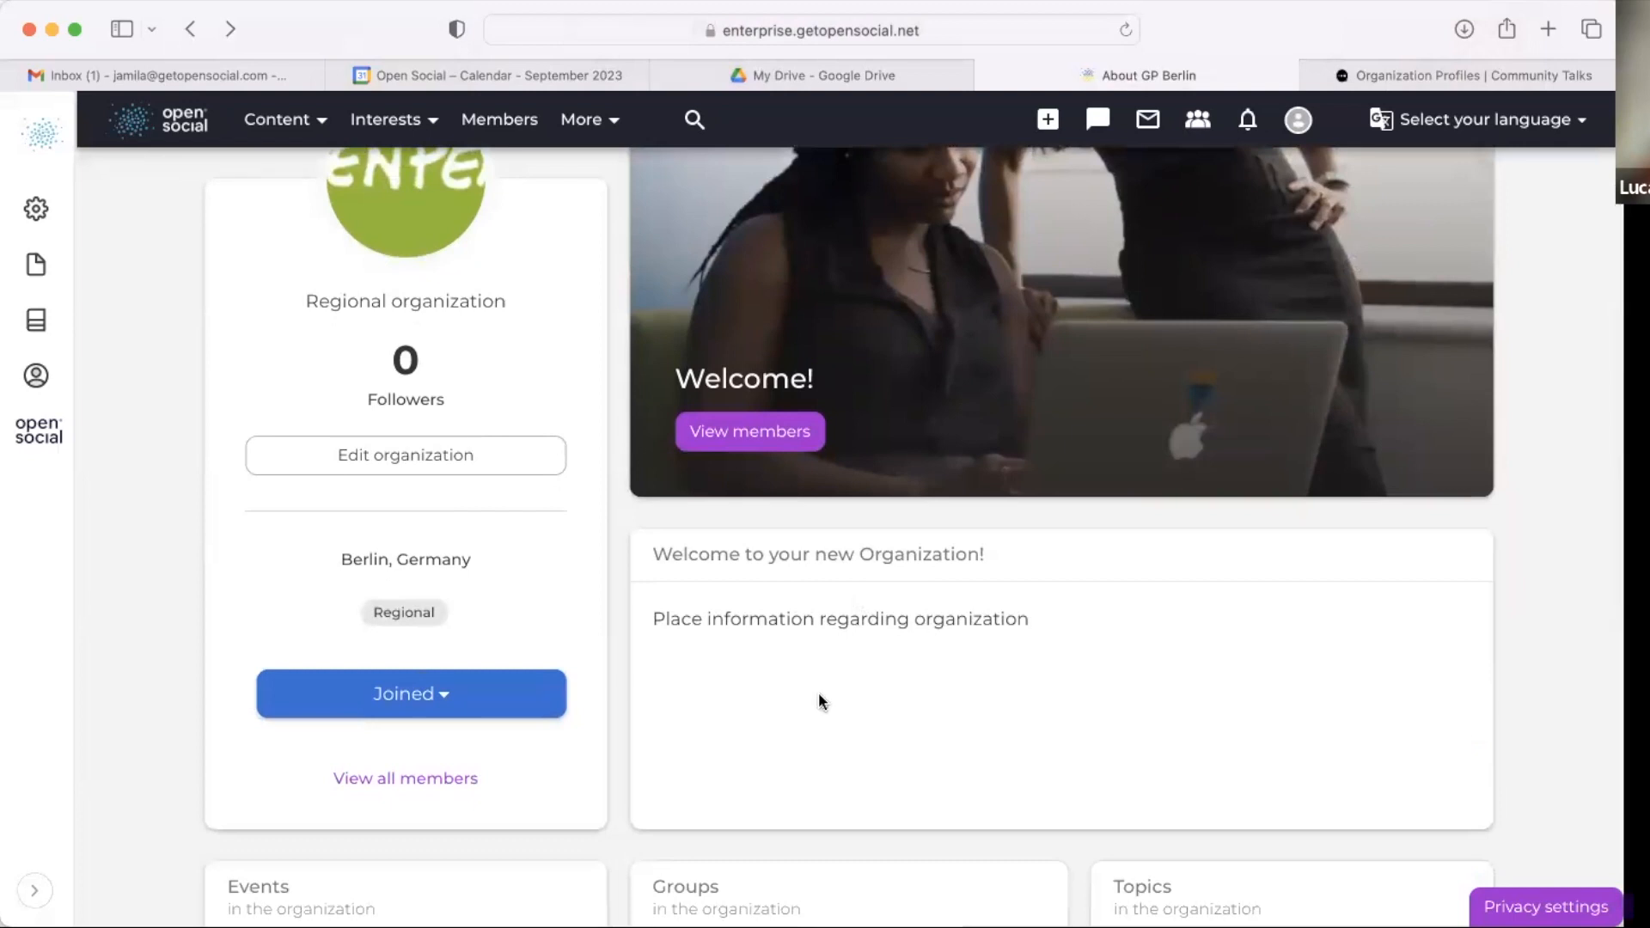
pyautogui.scroll(-2, 818, 701)
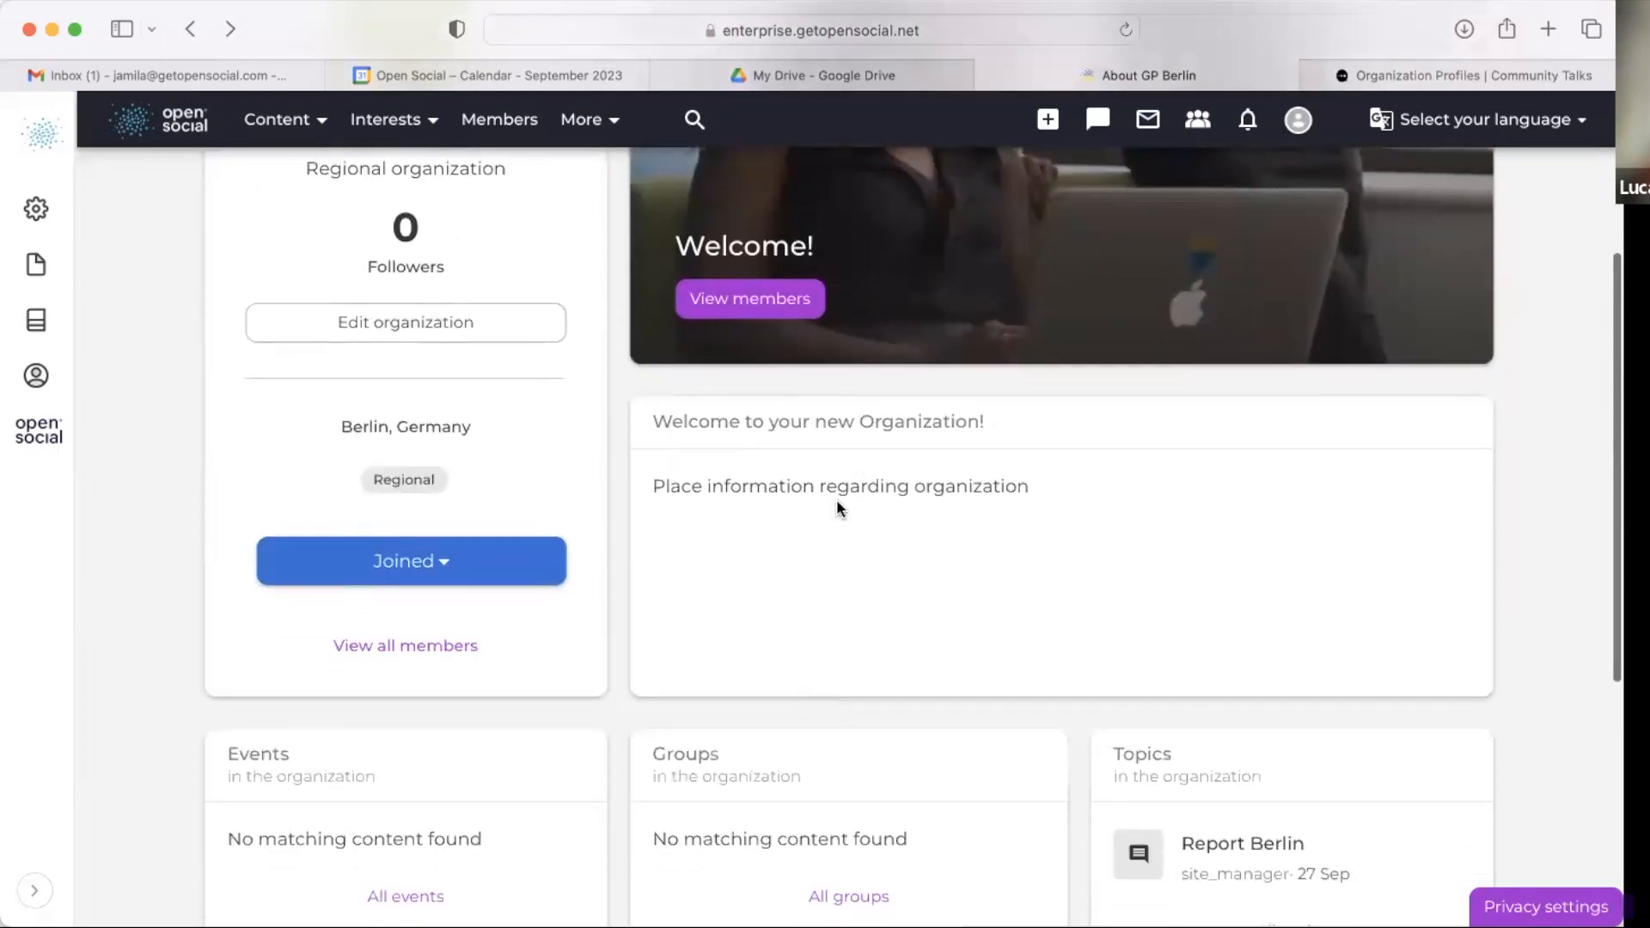
pyautogui.scroll(3, 839, 508)
pyautogui.scroll(-4, 834, 568)
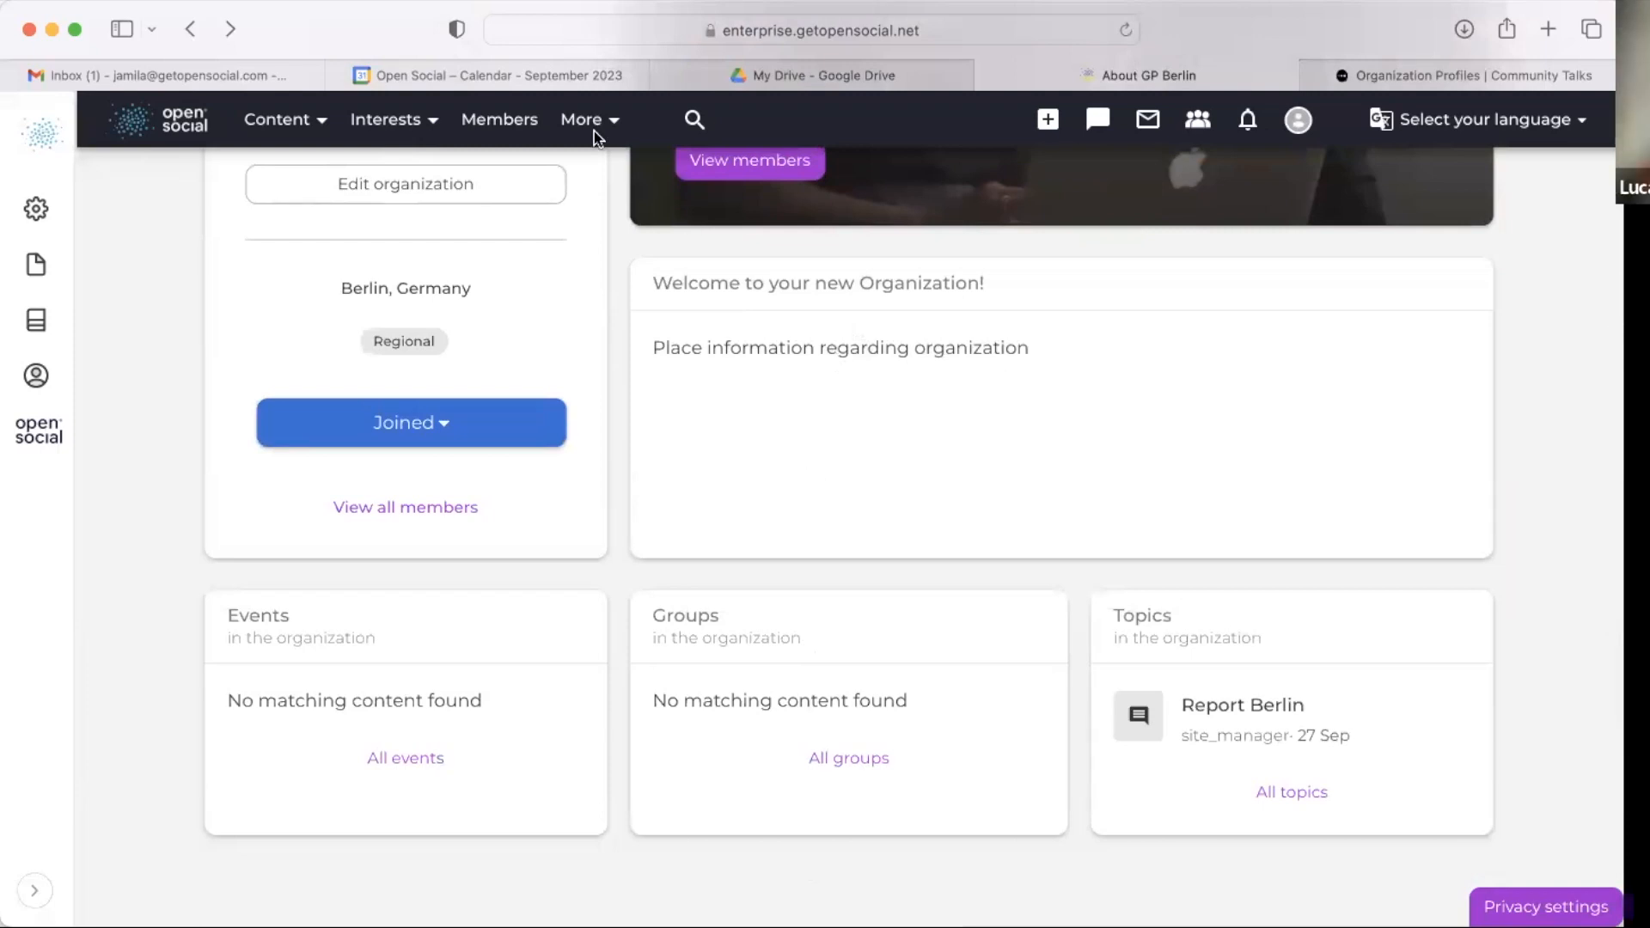
pyautogui.scroll(5, 762, 435)
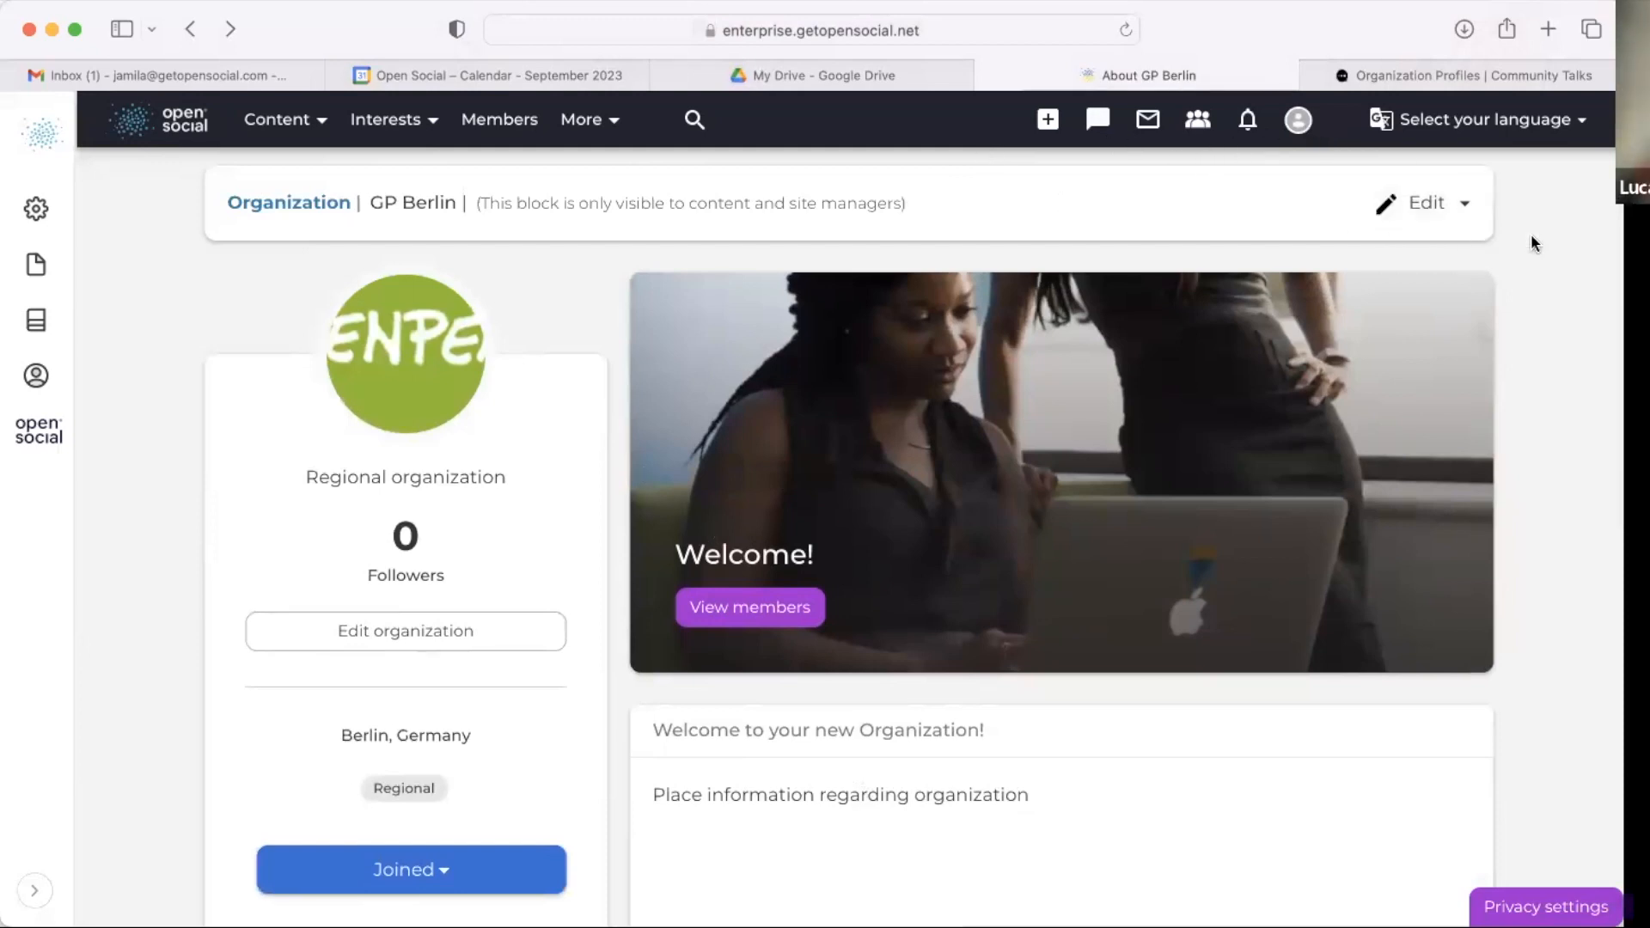
# Step: Open the account's Edit profile form and review its Organizations field
pyautogui.click(1288, 125)
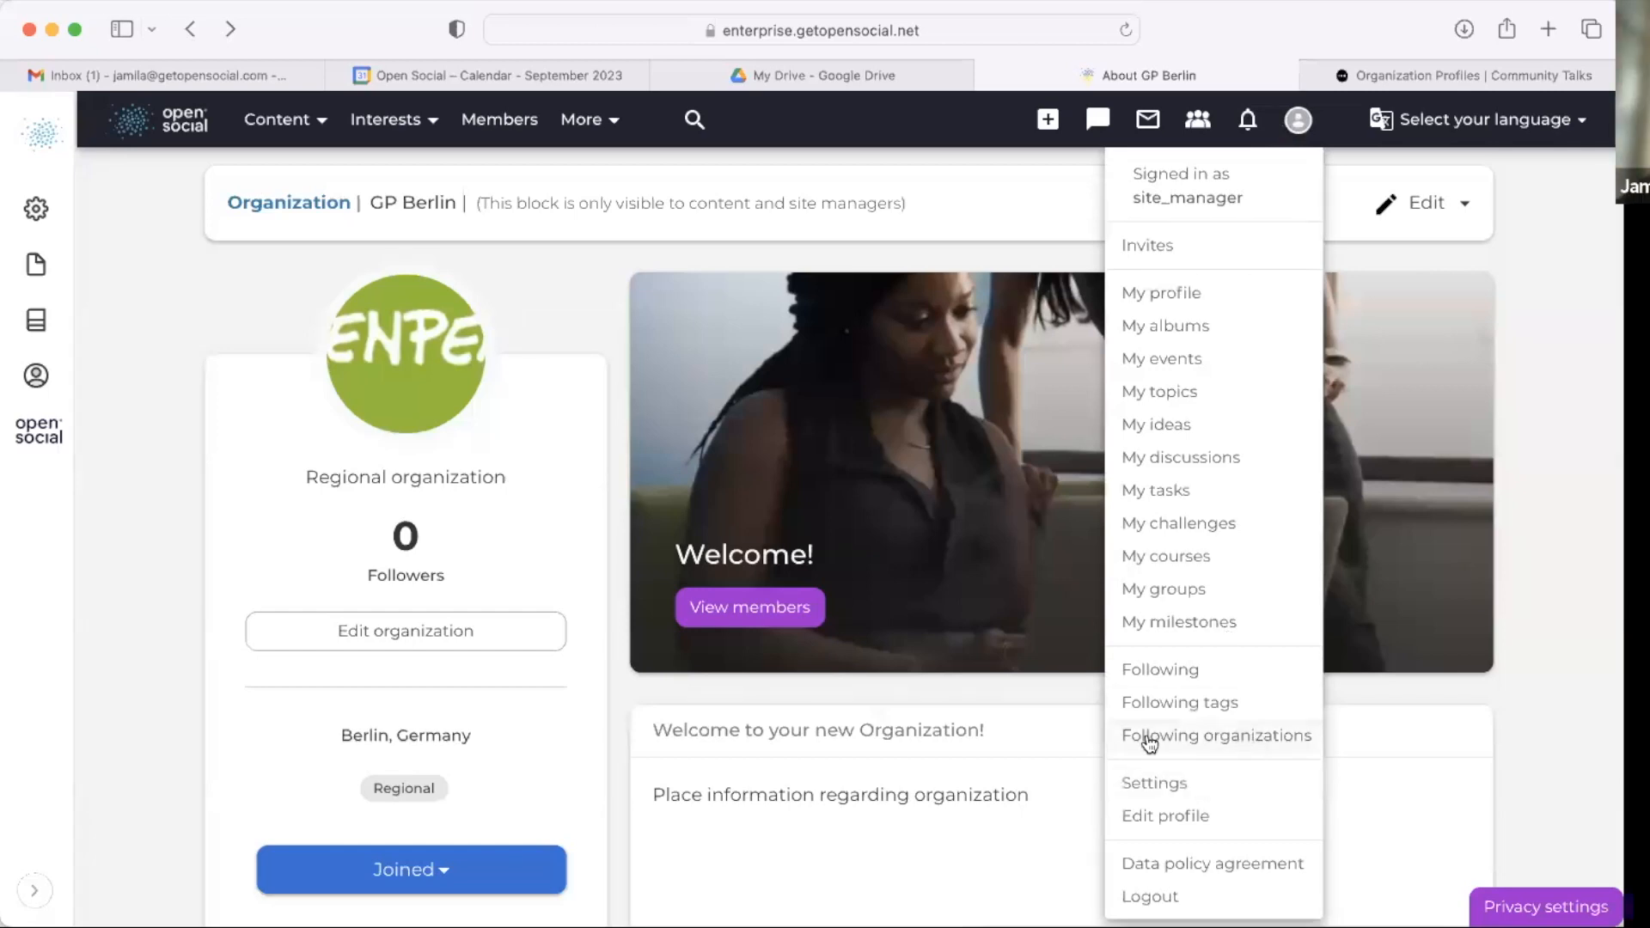
pyautogui.click(1200, 824)
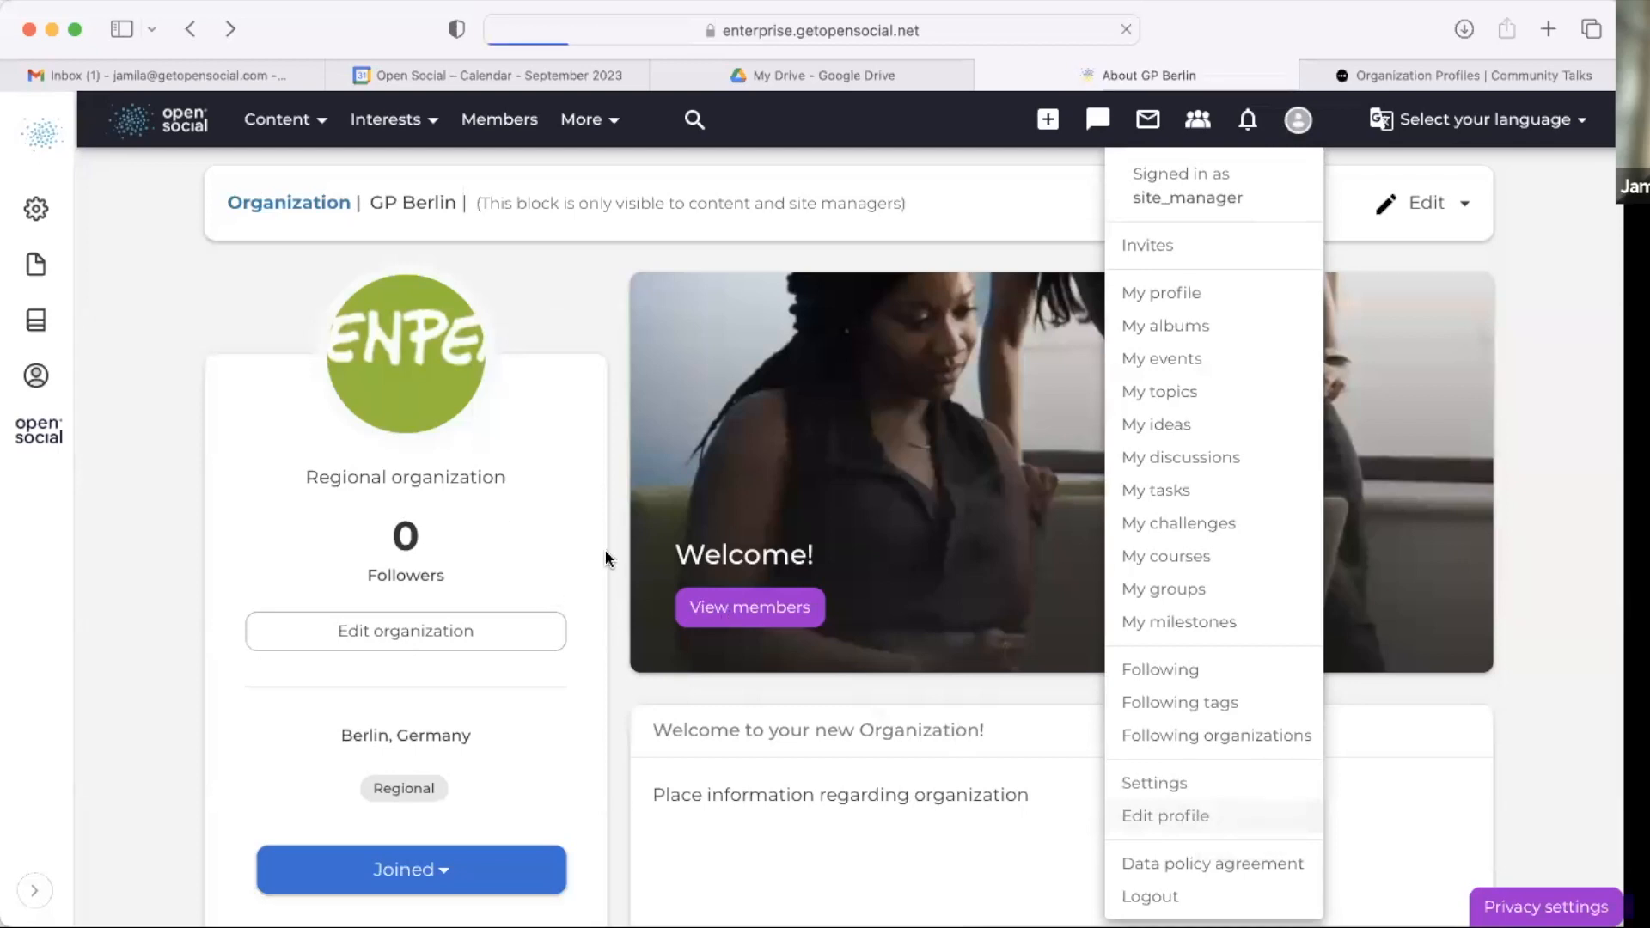
pyautogui.scroll(-6, 641, 662)
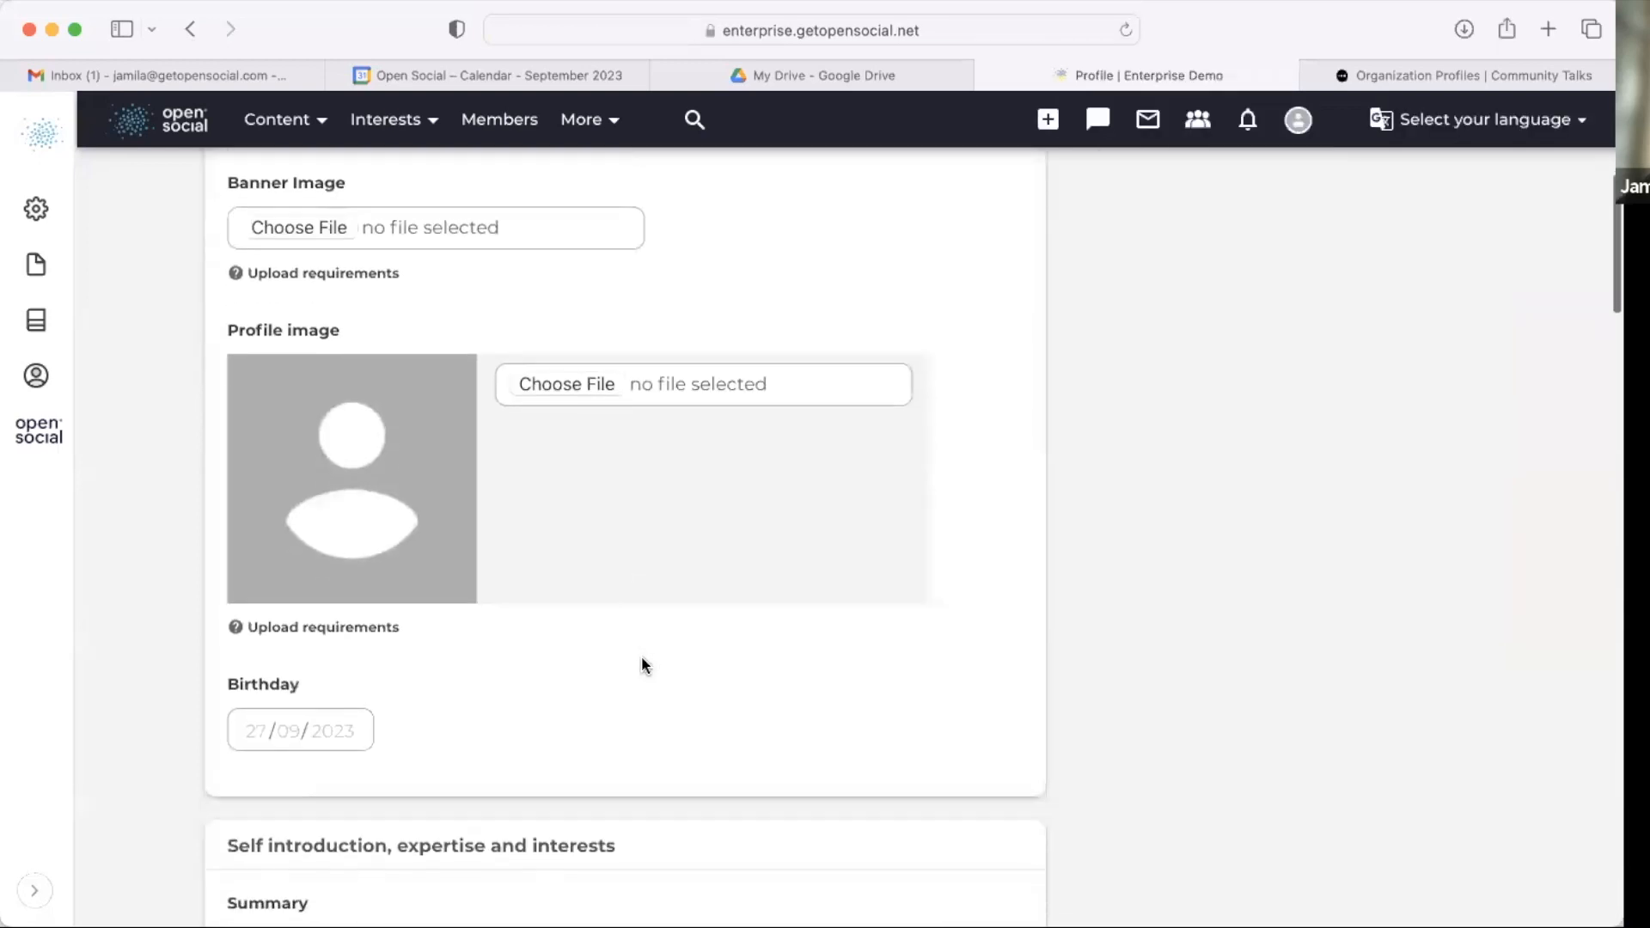
pyautogui.scroll(-15, 431, 410)
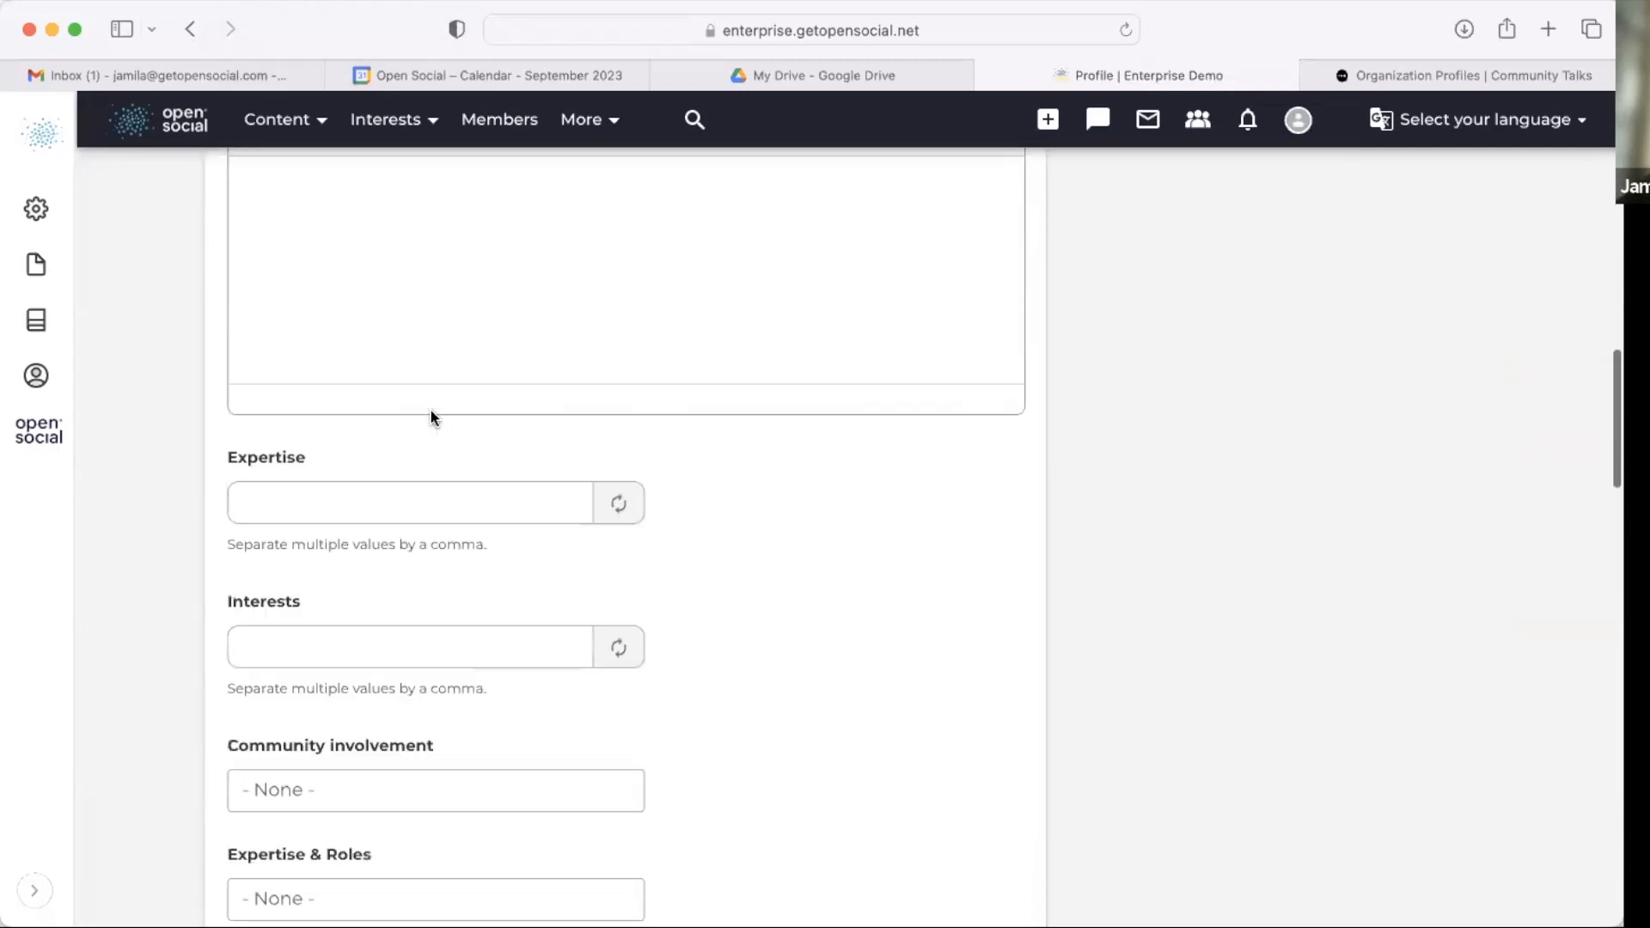
pyautogui.scroll(-15, 431, 412)
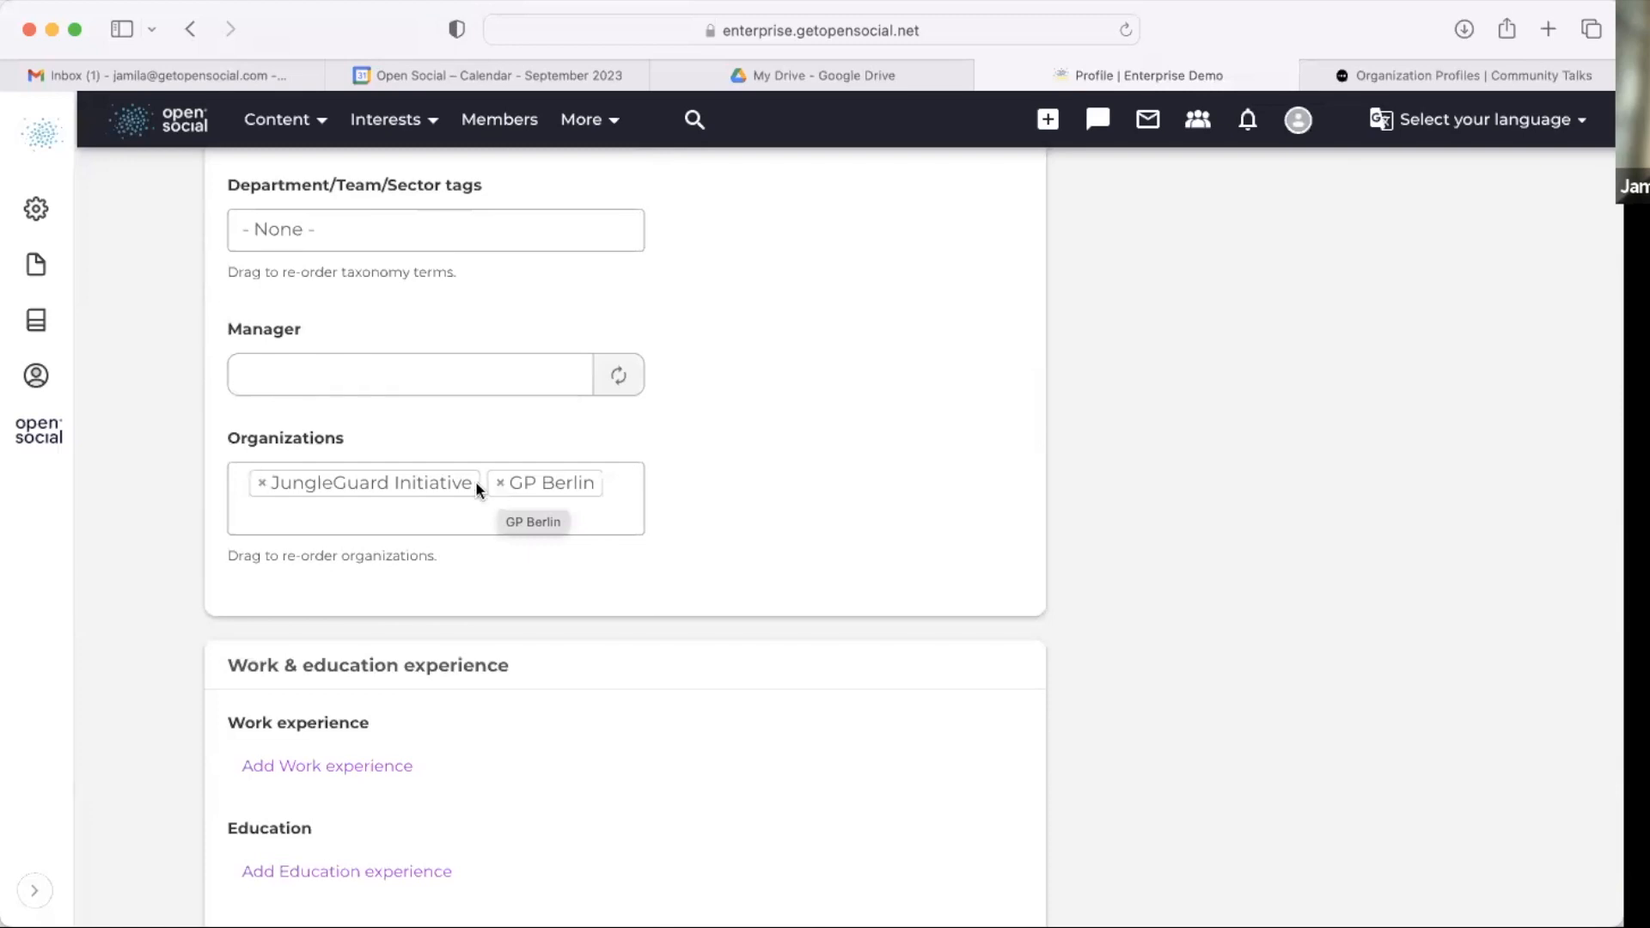
pyautogui.click(481, 518)
pyautogui.click(698, 457)
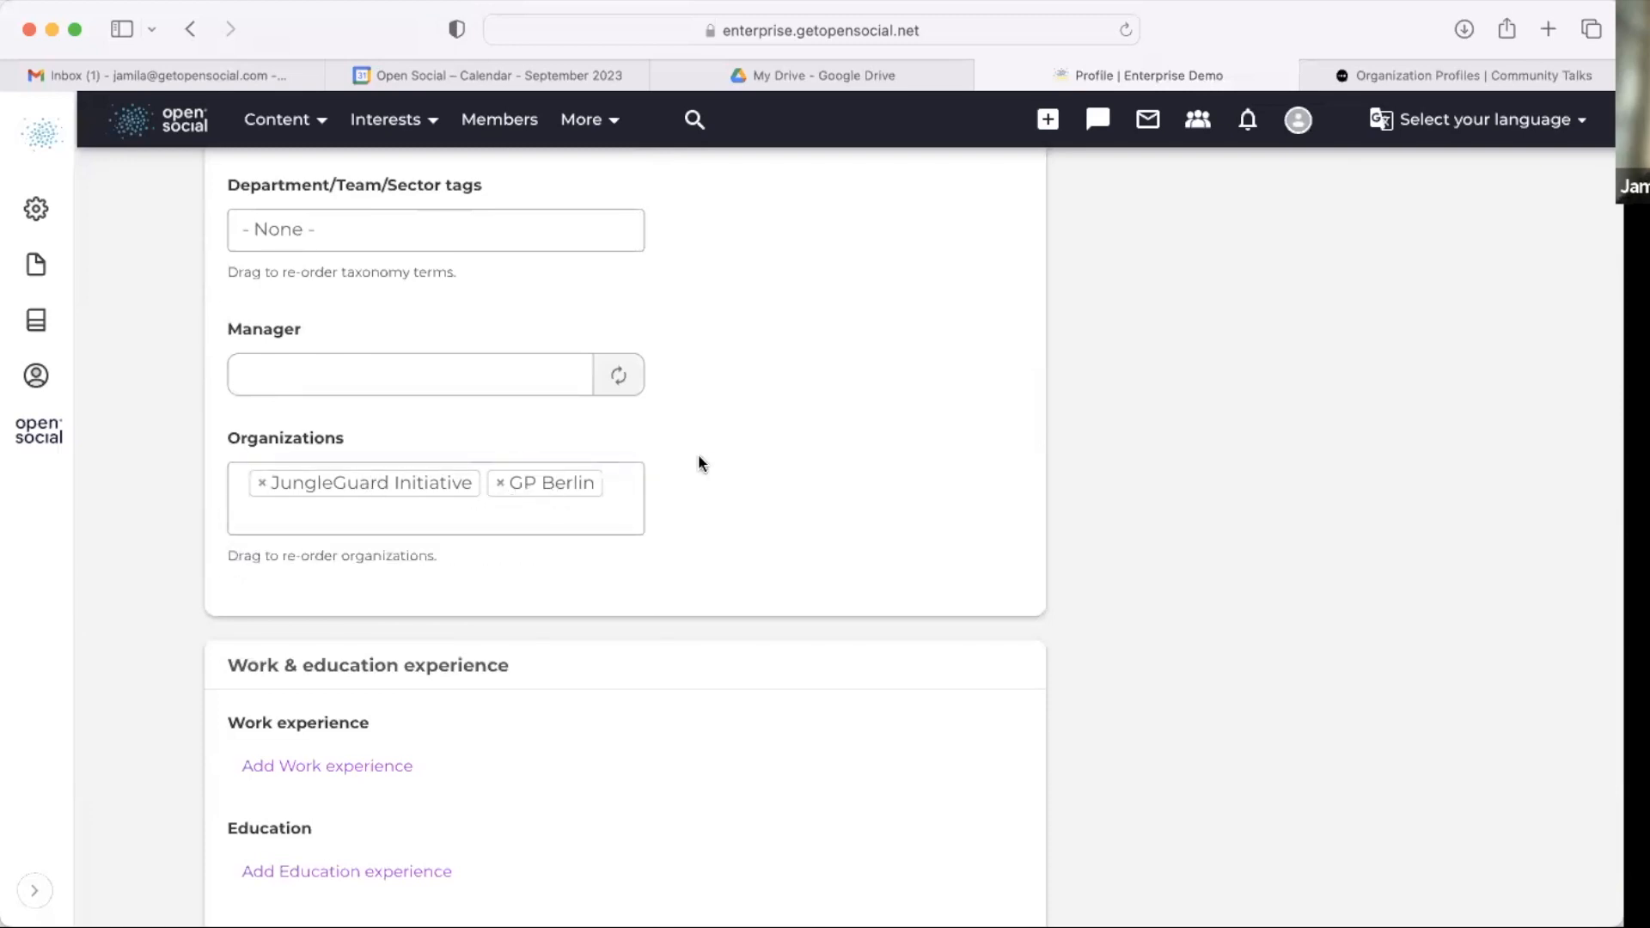
pyautogui.scroll(-1, 767, 391)
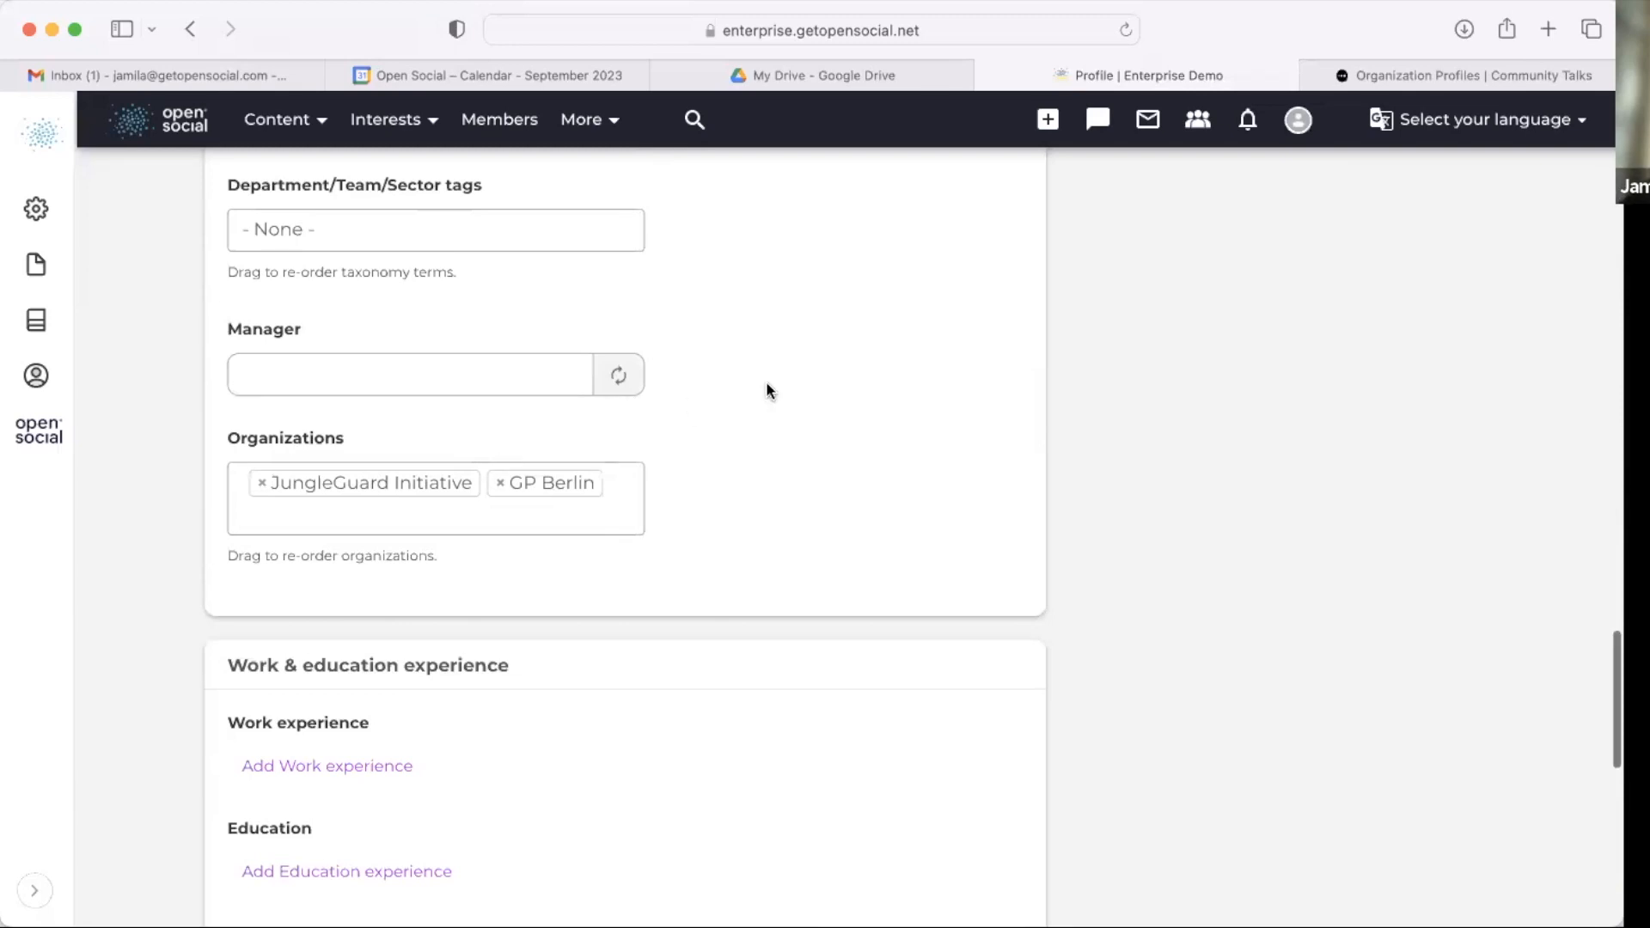
pyautogui.scroll(5, 768, 391)
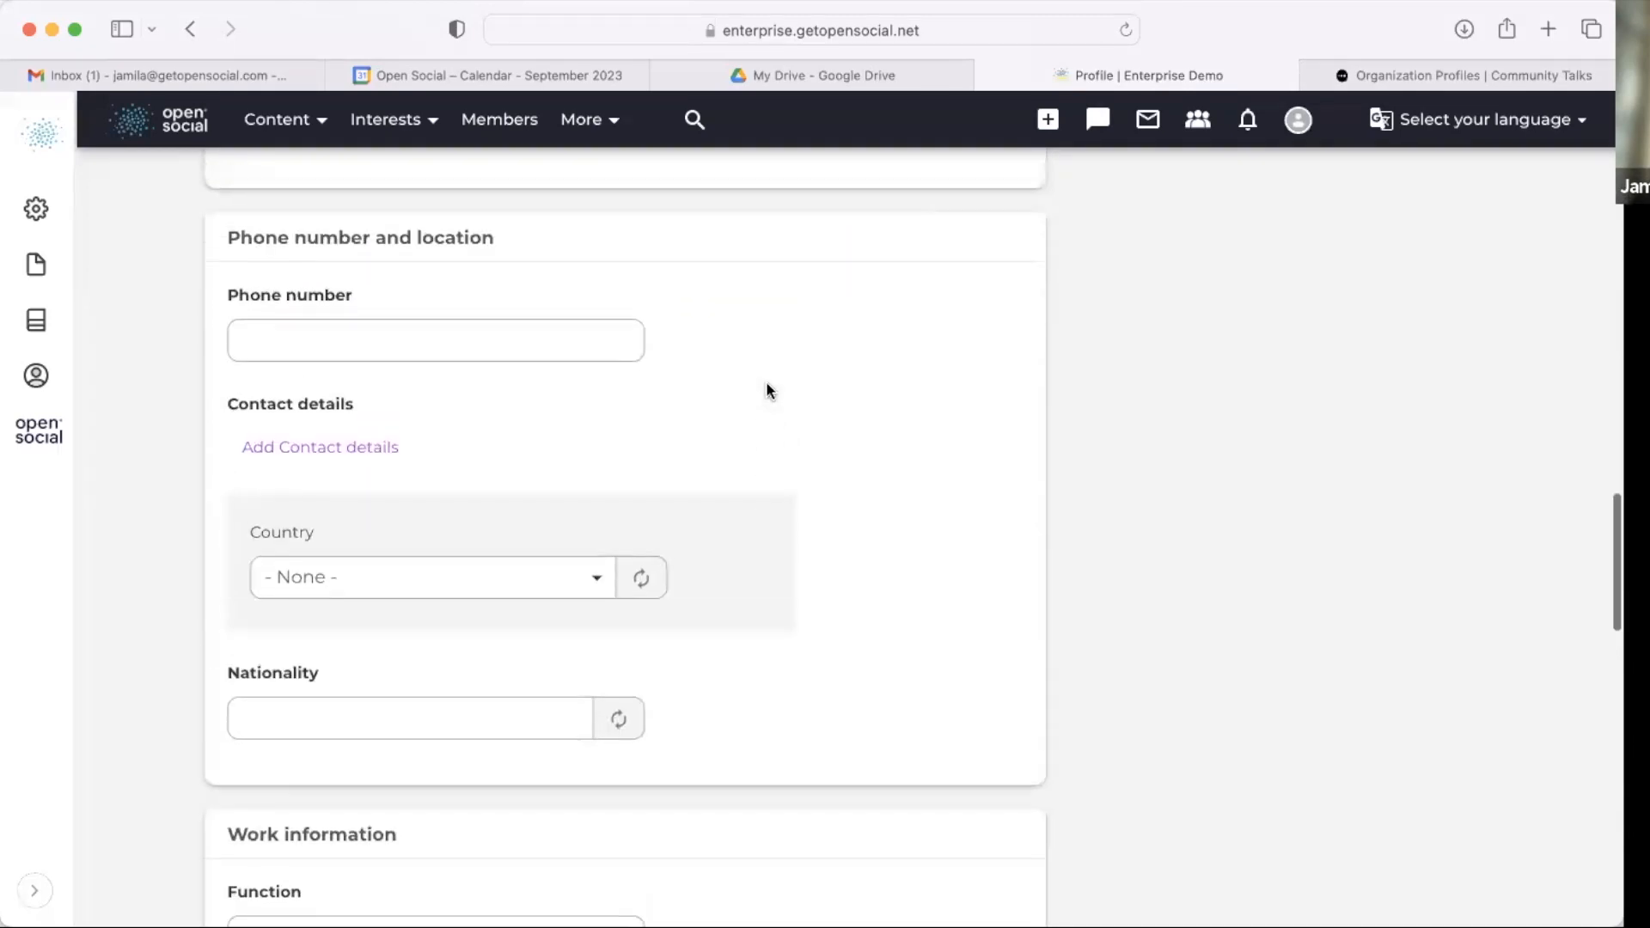
pyautogui.scroll(-5, 768, 391)
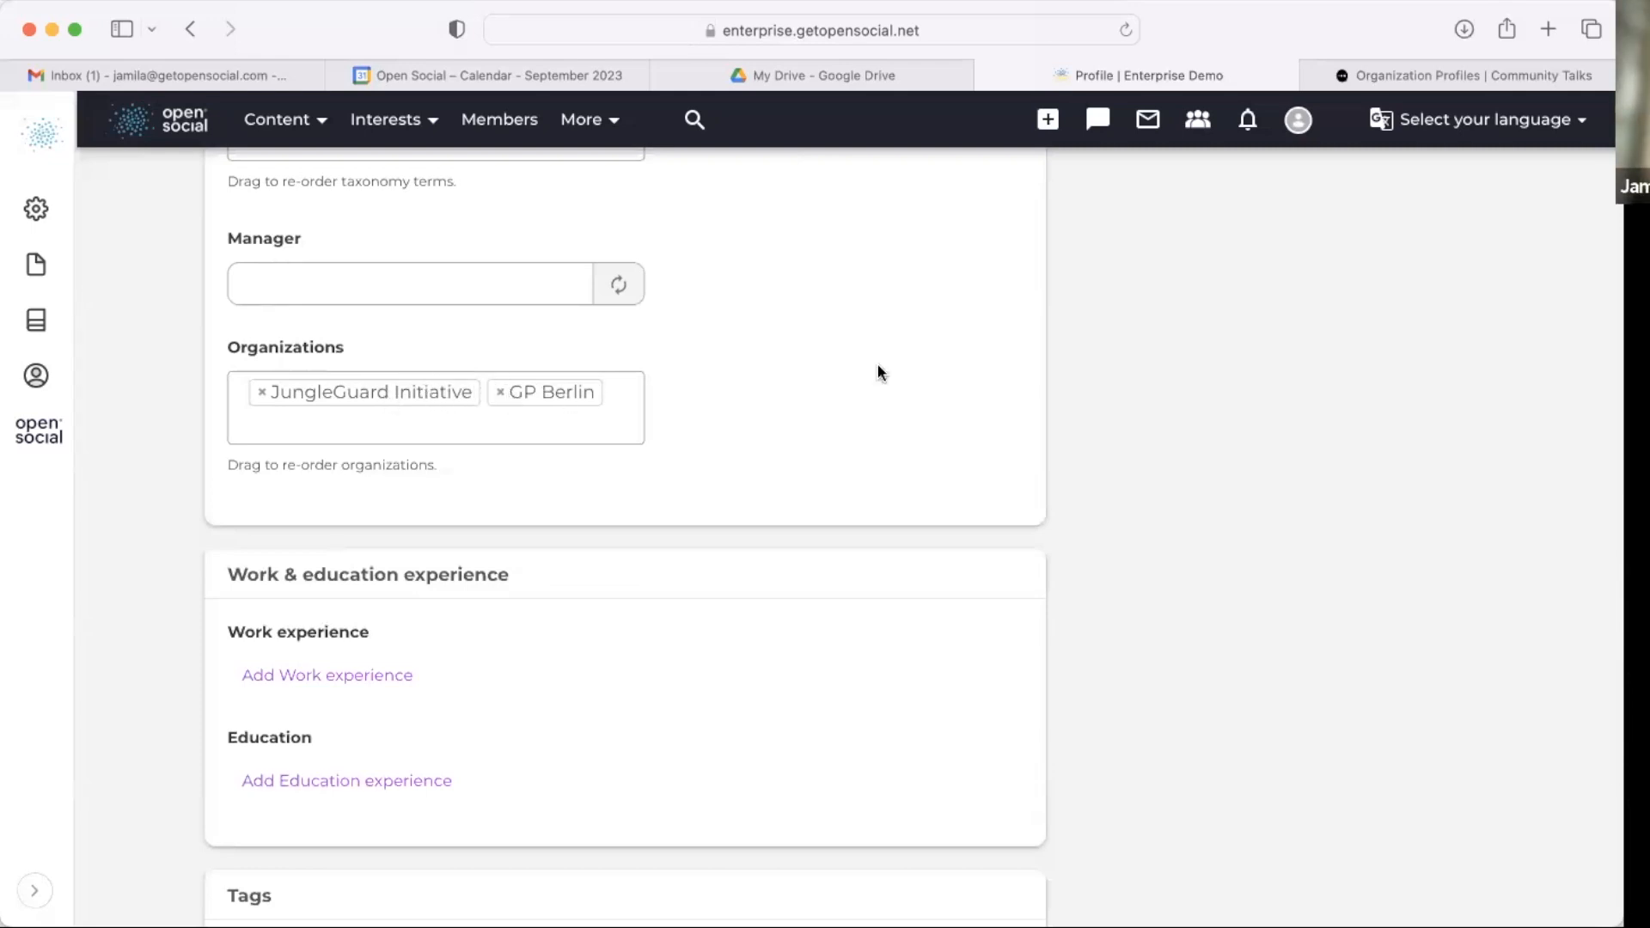
# Step: Open your own site_manager profile page and review its Information section with the organizations listed
pyautogui.click(1298, 120)
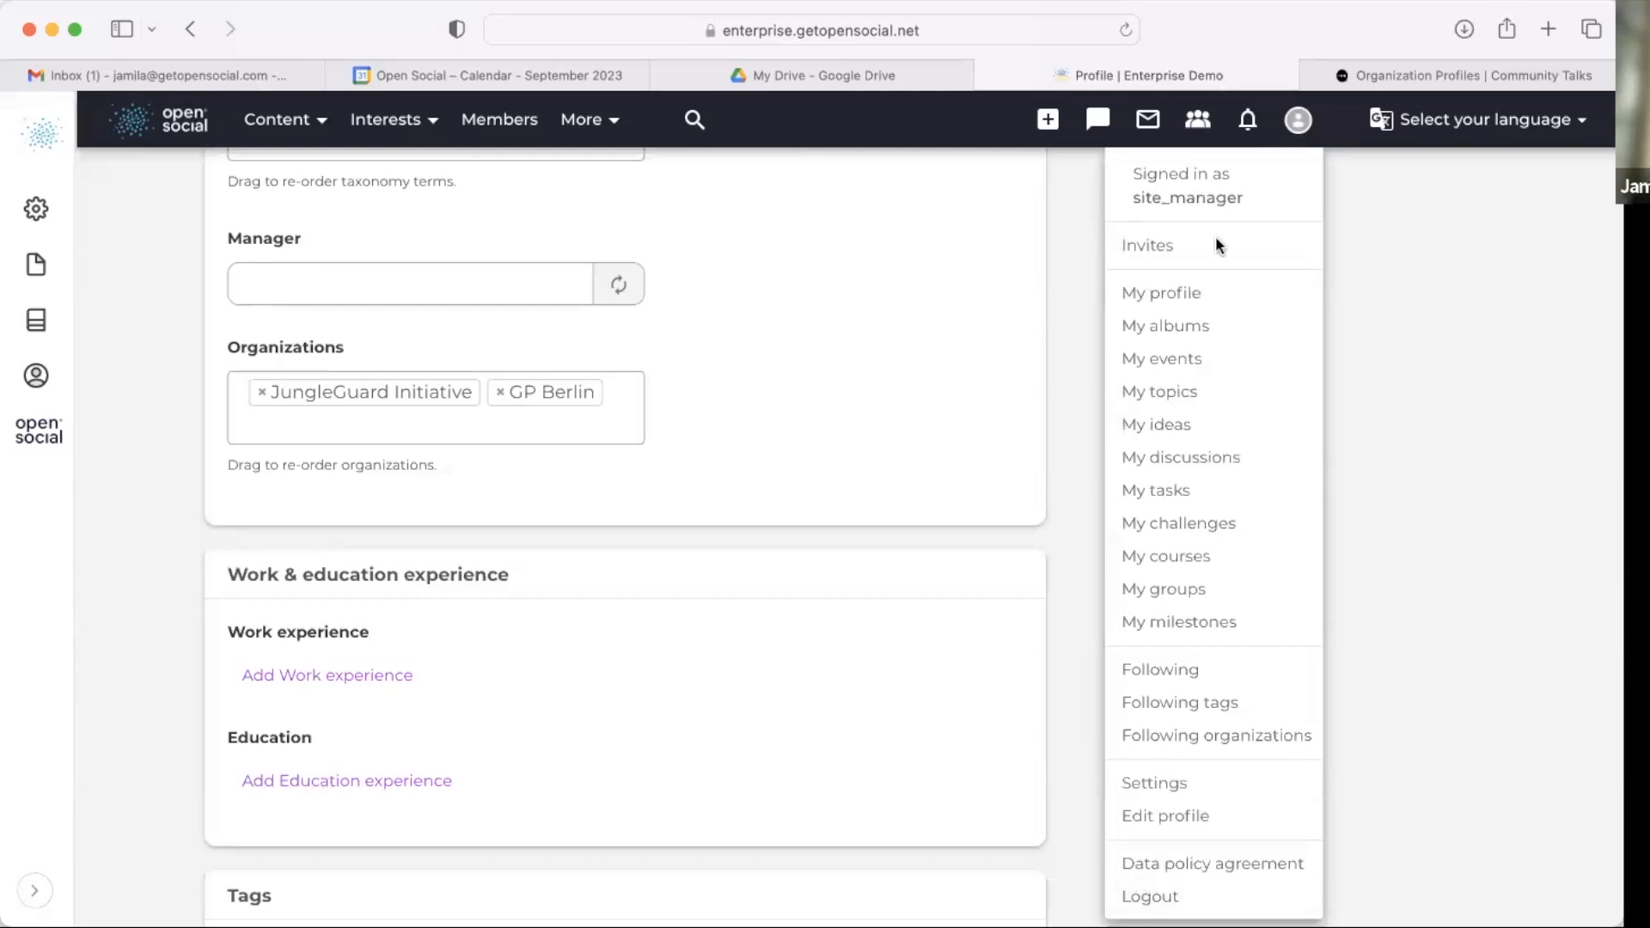
pyautogui.click(1169, 192)
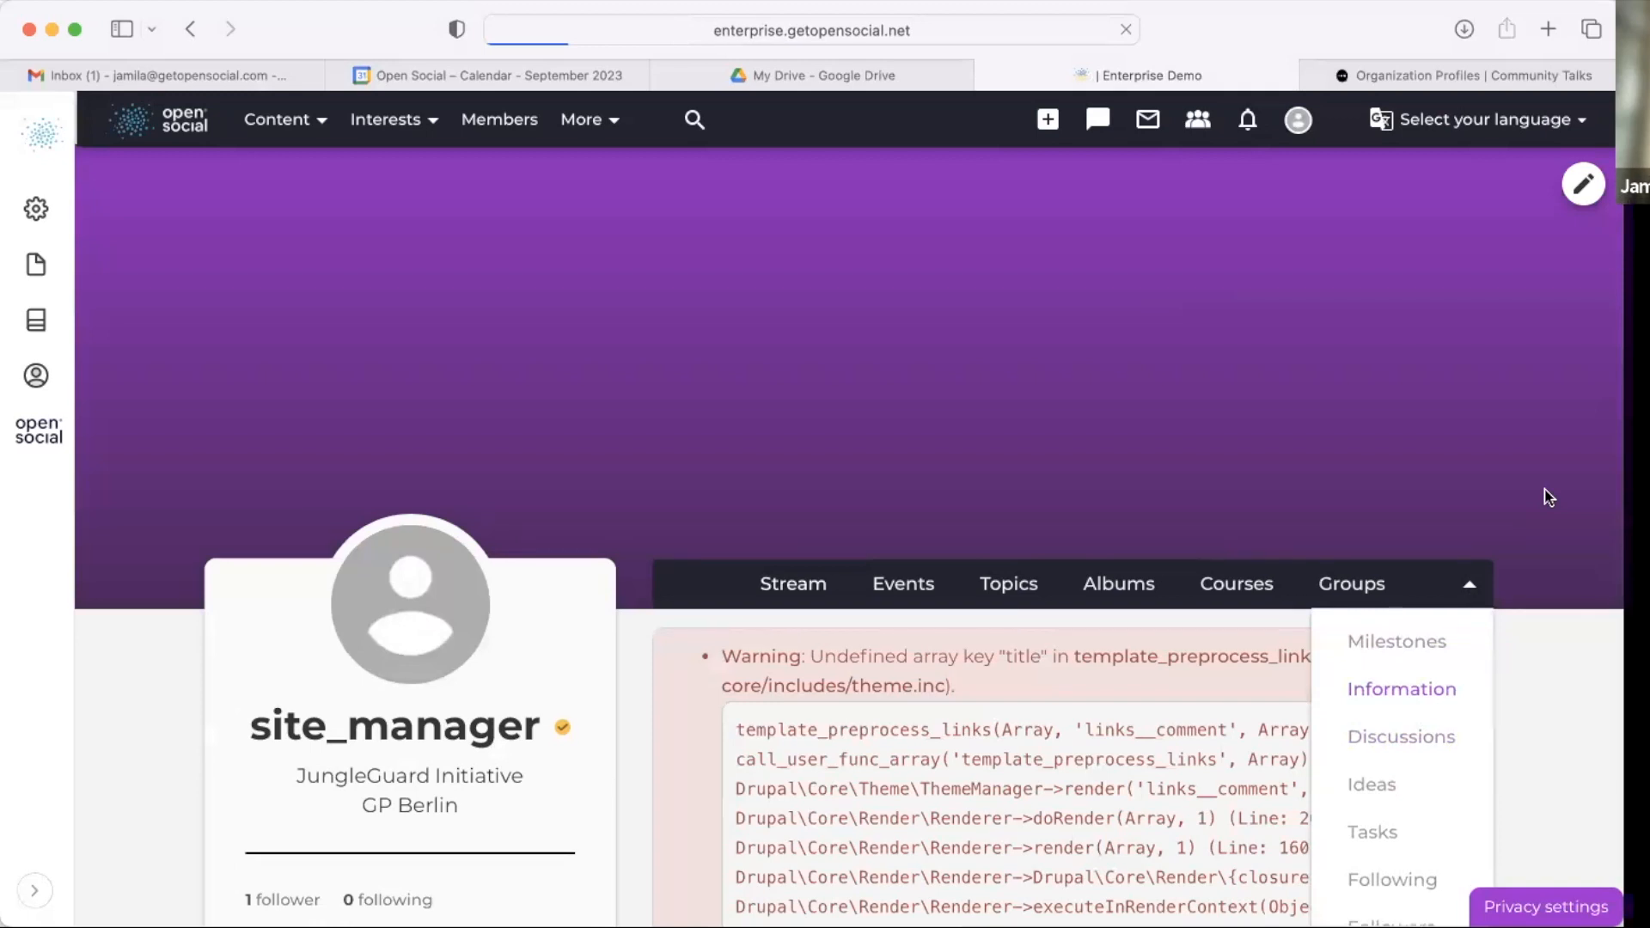
pyautogui.scroll(-5, 1547, 498)
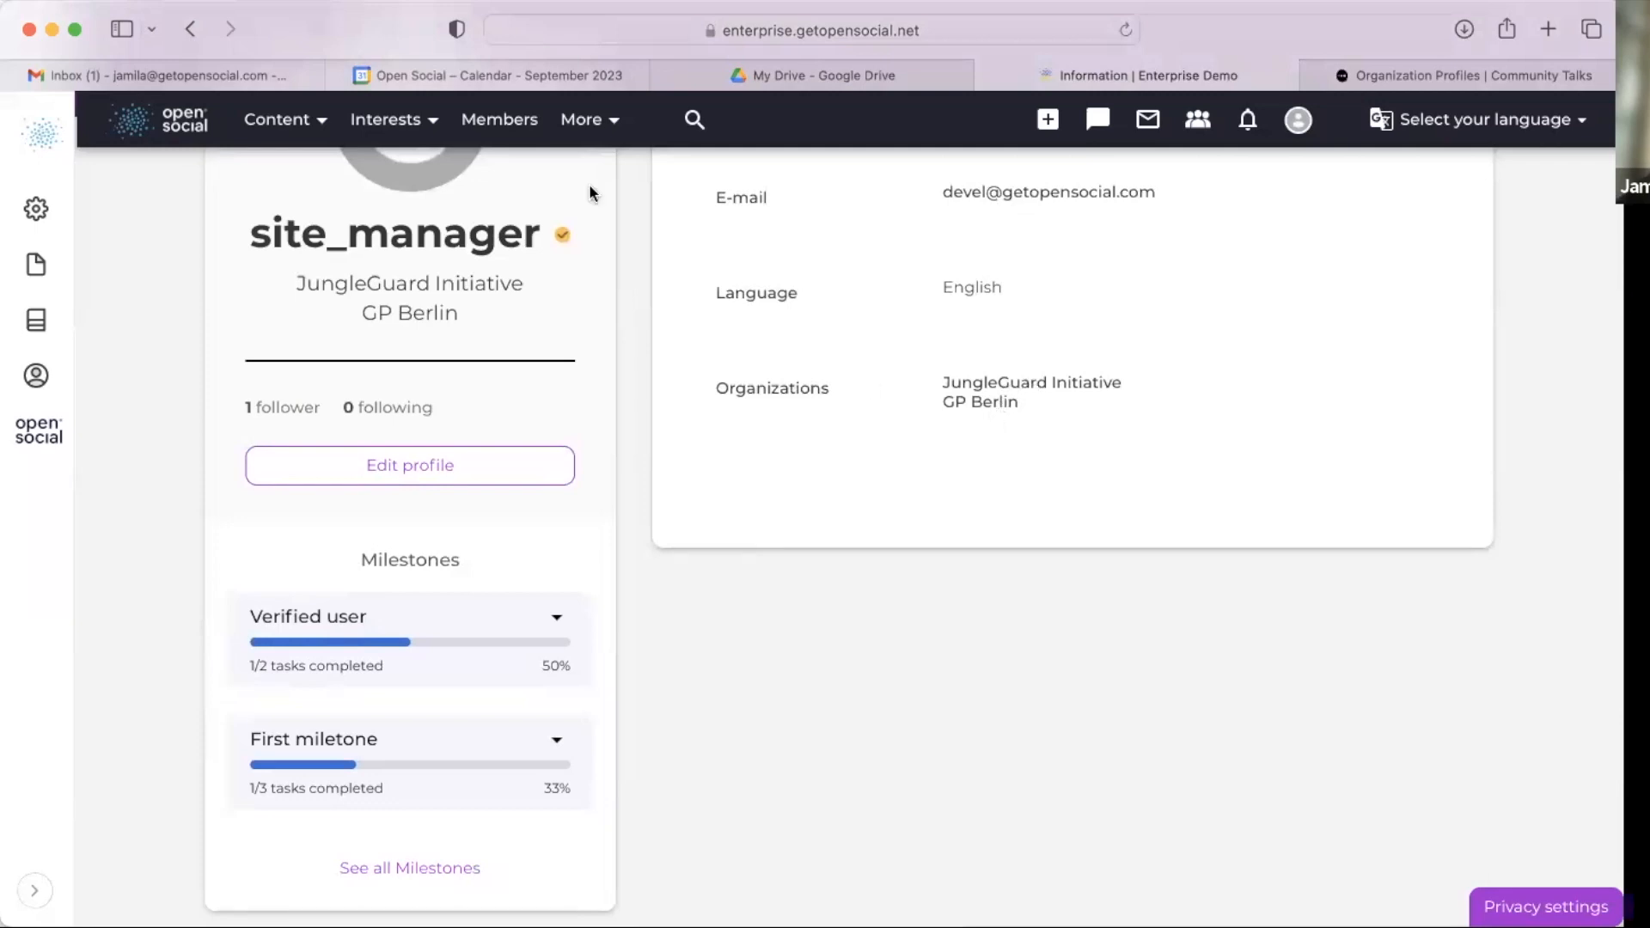
pyautogui.moveTo(568, 235)
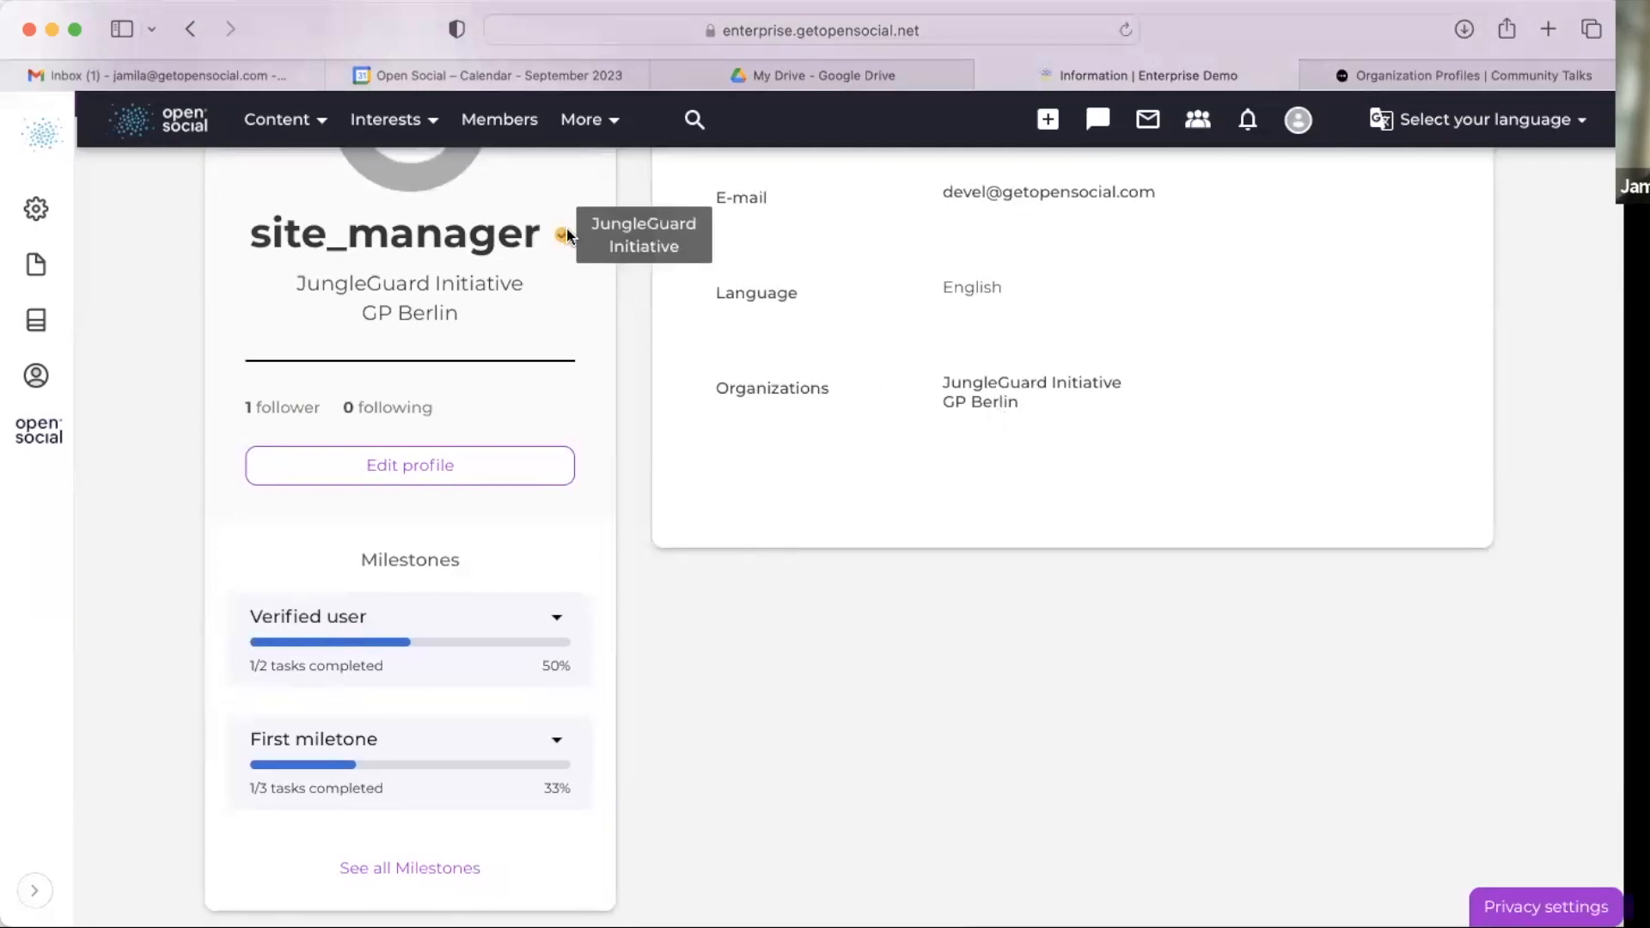
pyautogui.scroll(2, 637, 198)
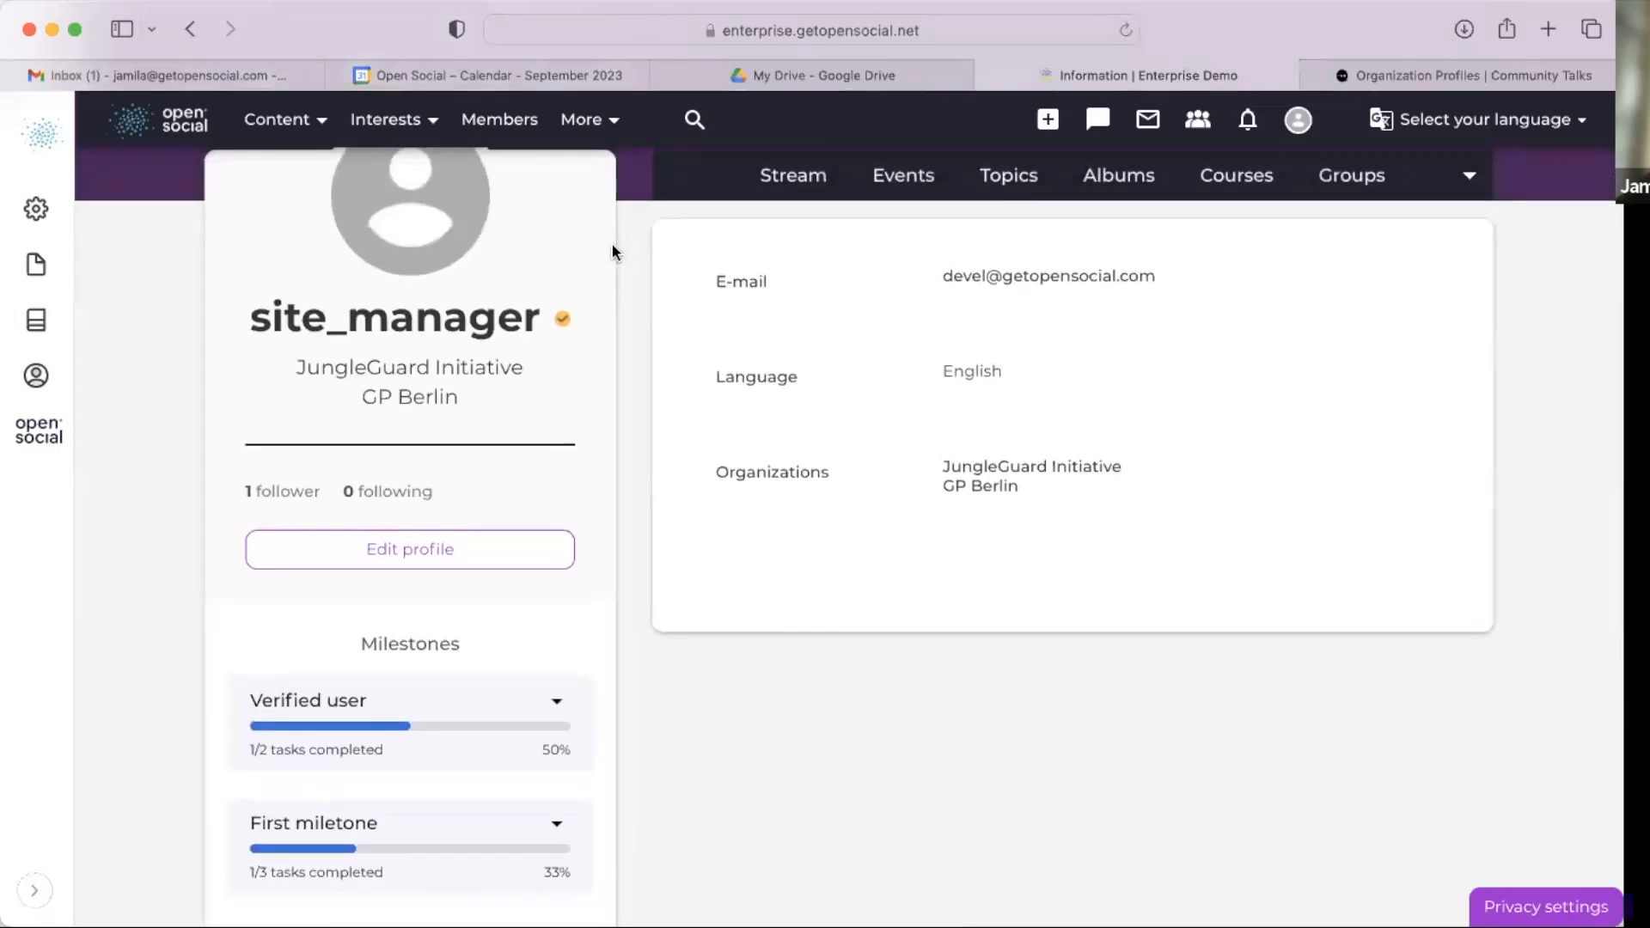
pyautogui.moveTo(558, 319)
pyautogui.scroll(5, 908, 726)
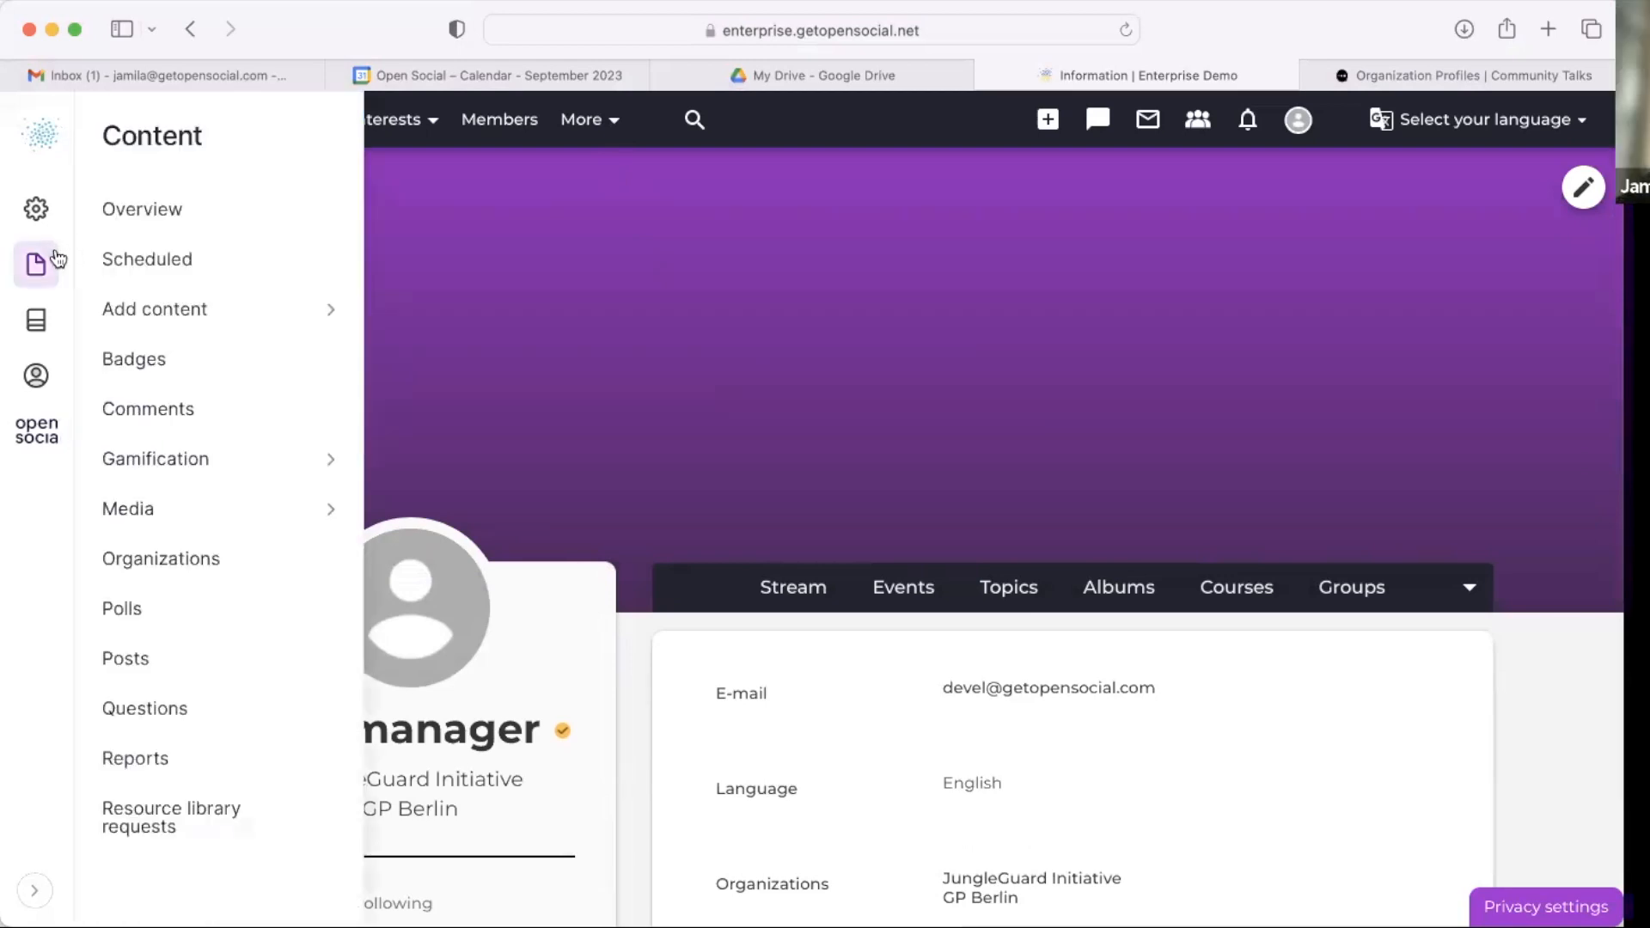
pyautogui.scroll(-3, 608, 552)
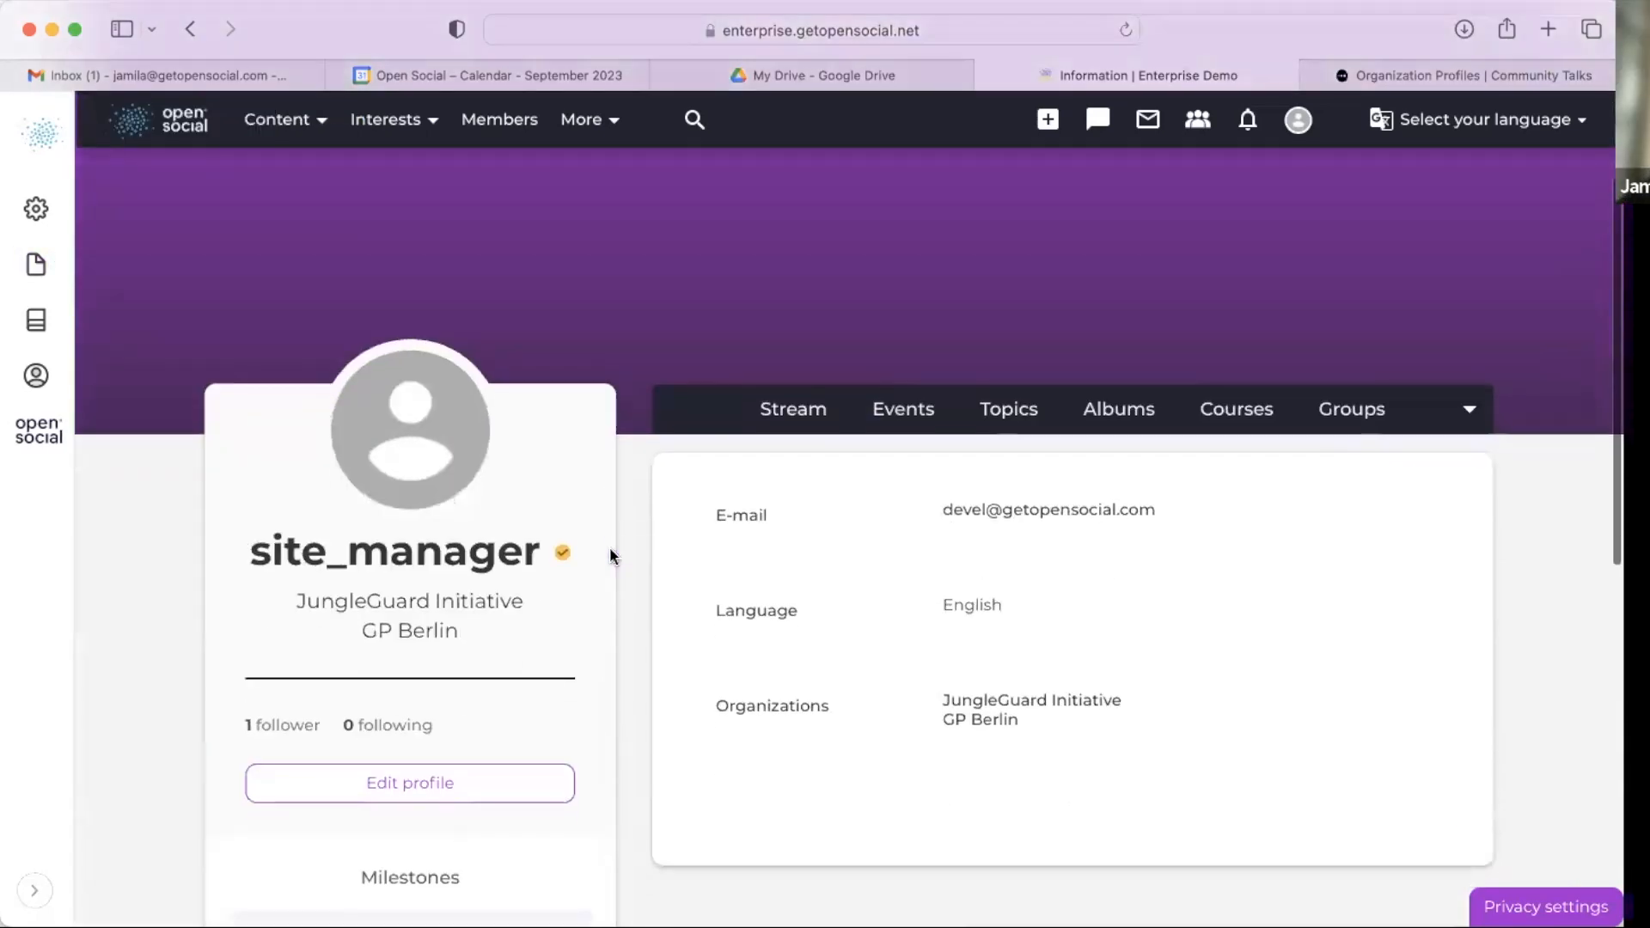
pyautogui.scroll(4, 611, 553)
# Step: Review the GP Berlin organization's members list
pyautogui.moveTo(58, 250)
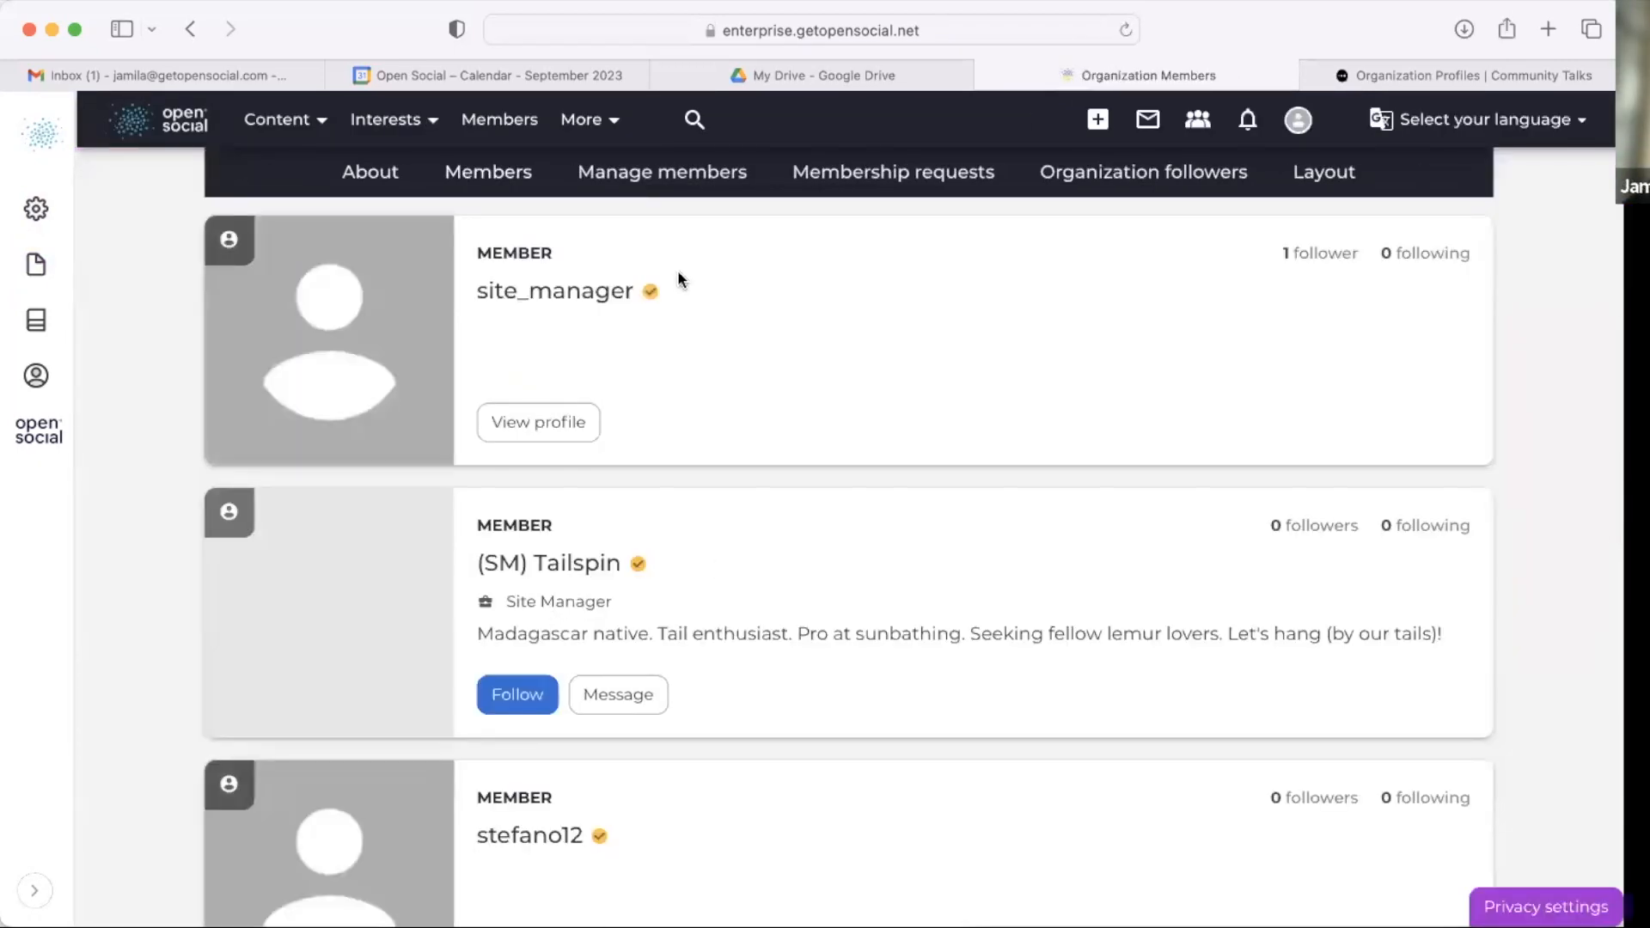
pyautogui.scroll(-5, 600, 511)
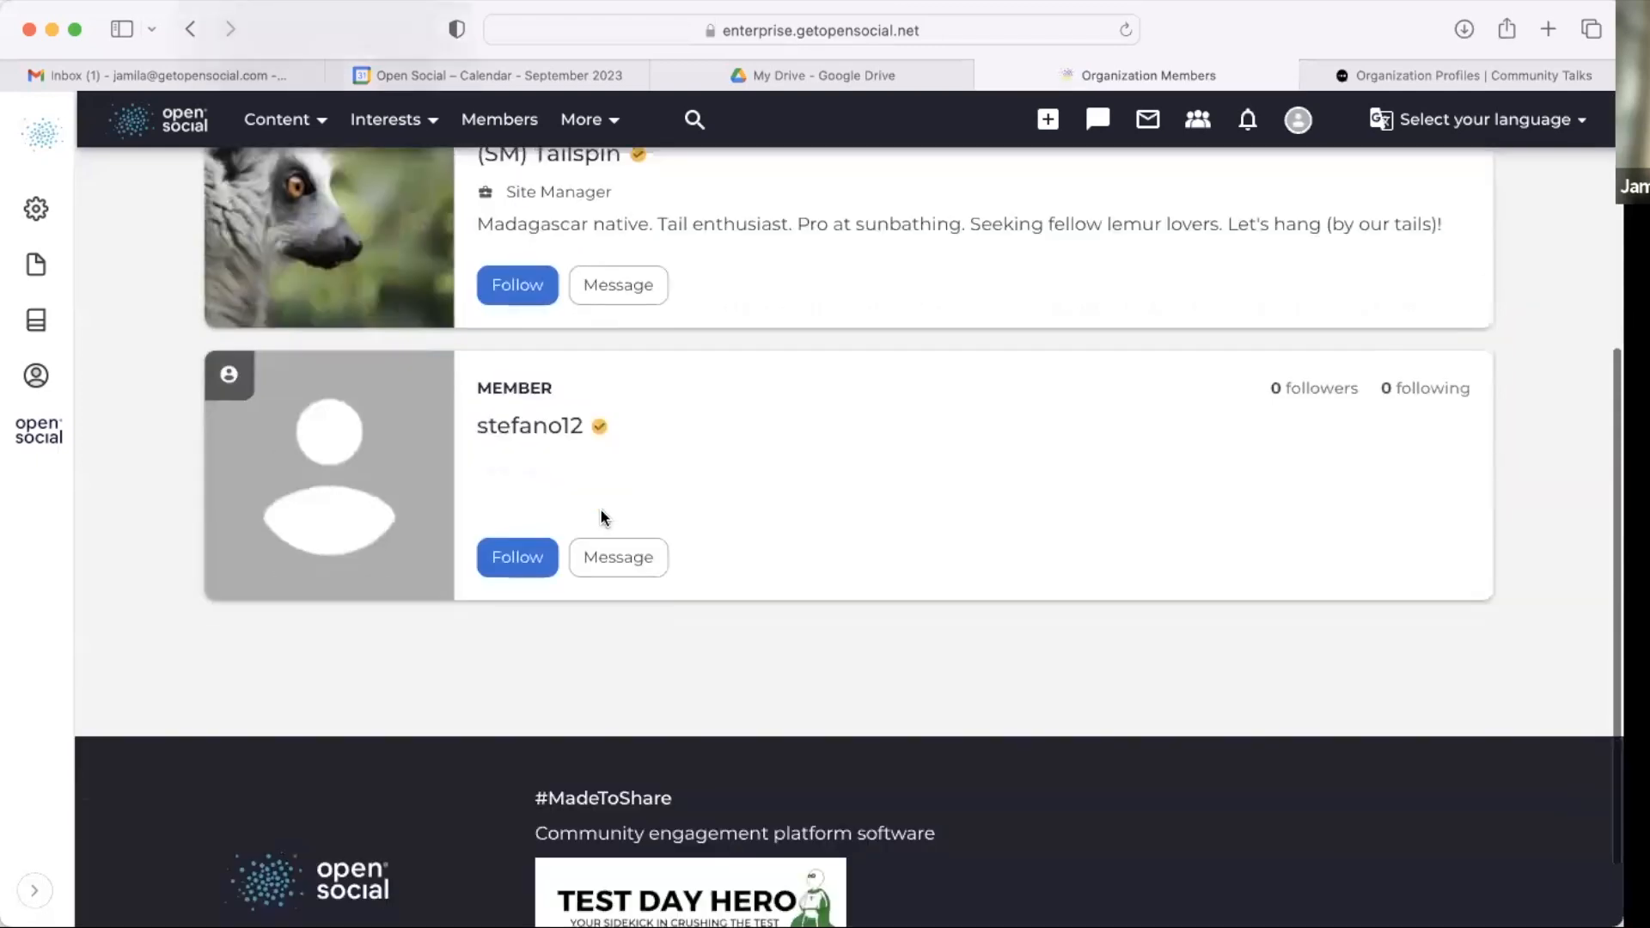
pyautogui.scroll(5, 601, 518)
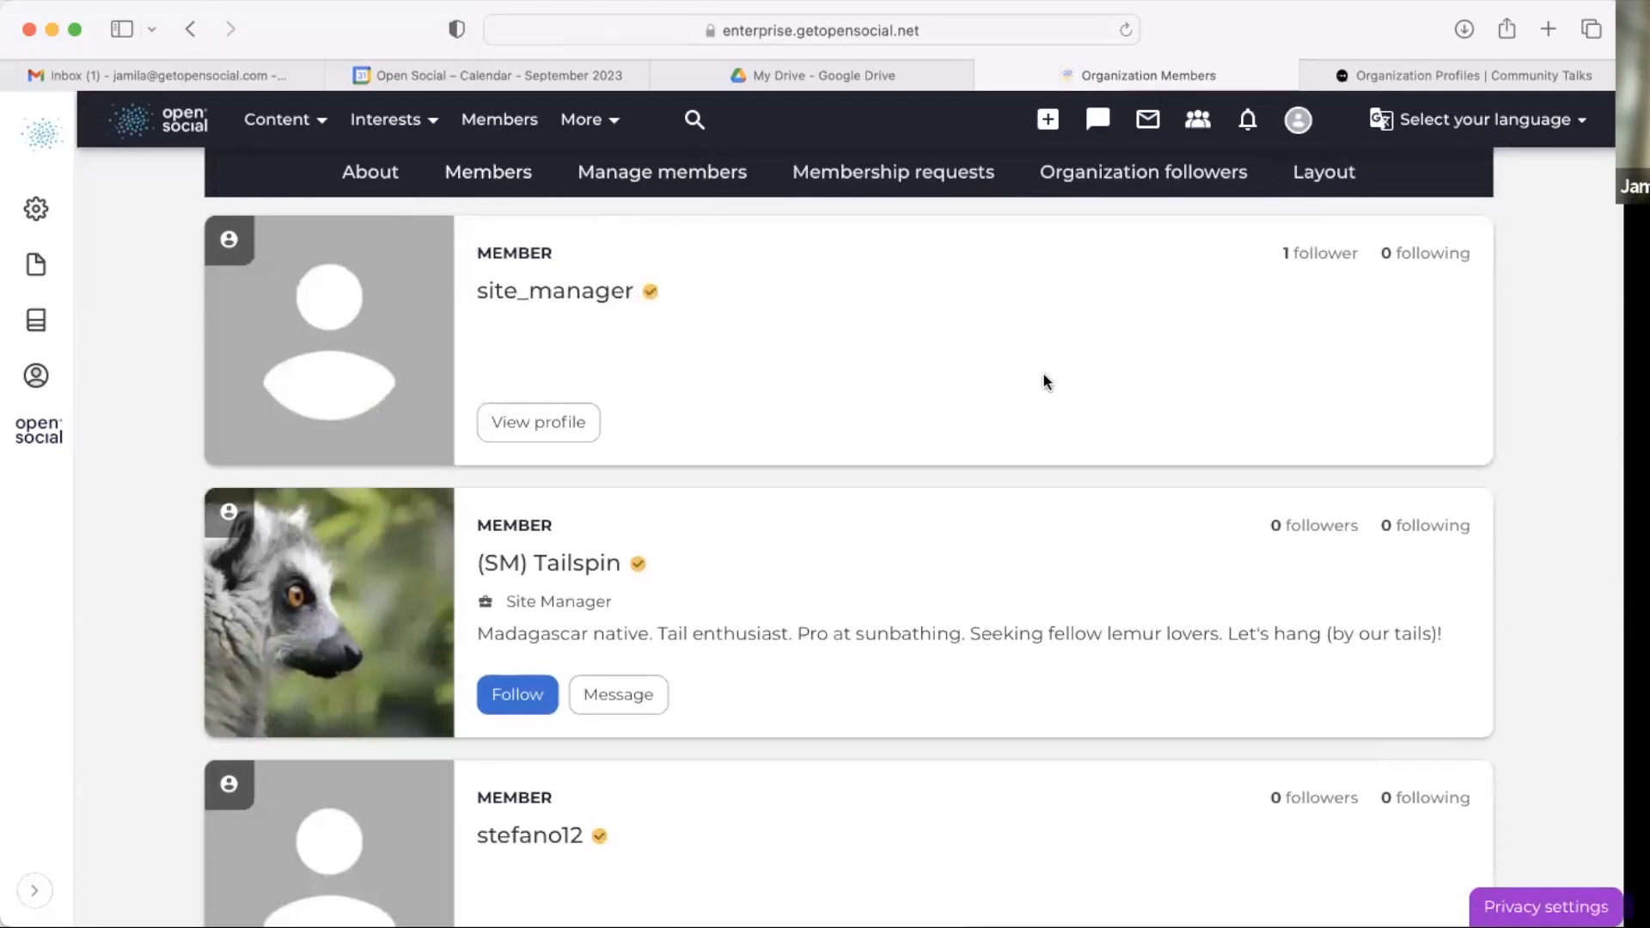
pyautogui.scroll(-6, 865, 508)
pyautogui.scroll(6, 866, 538)
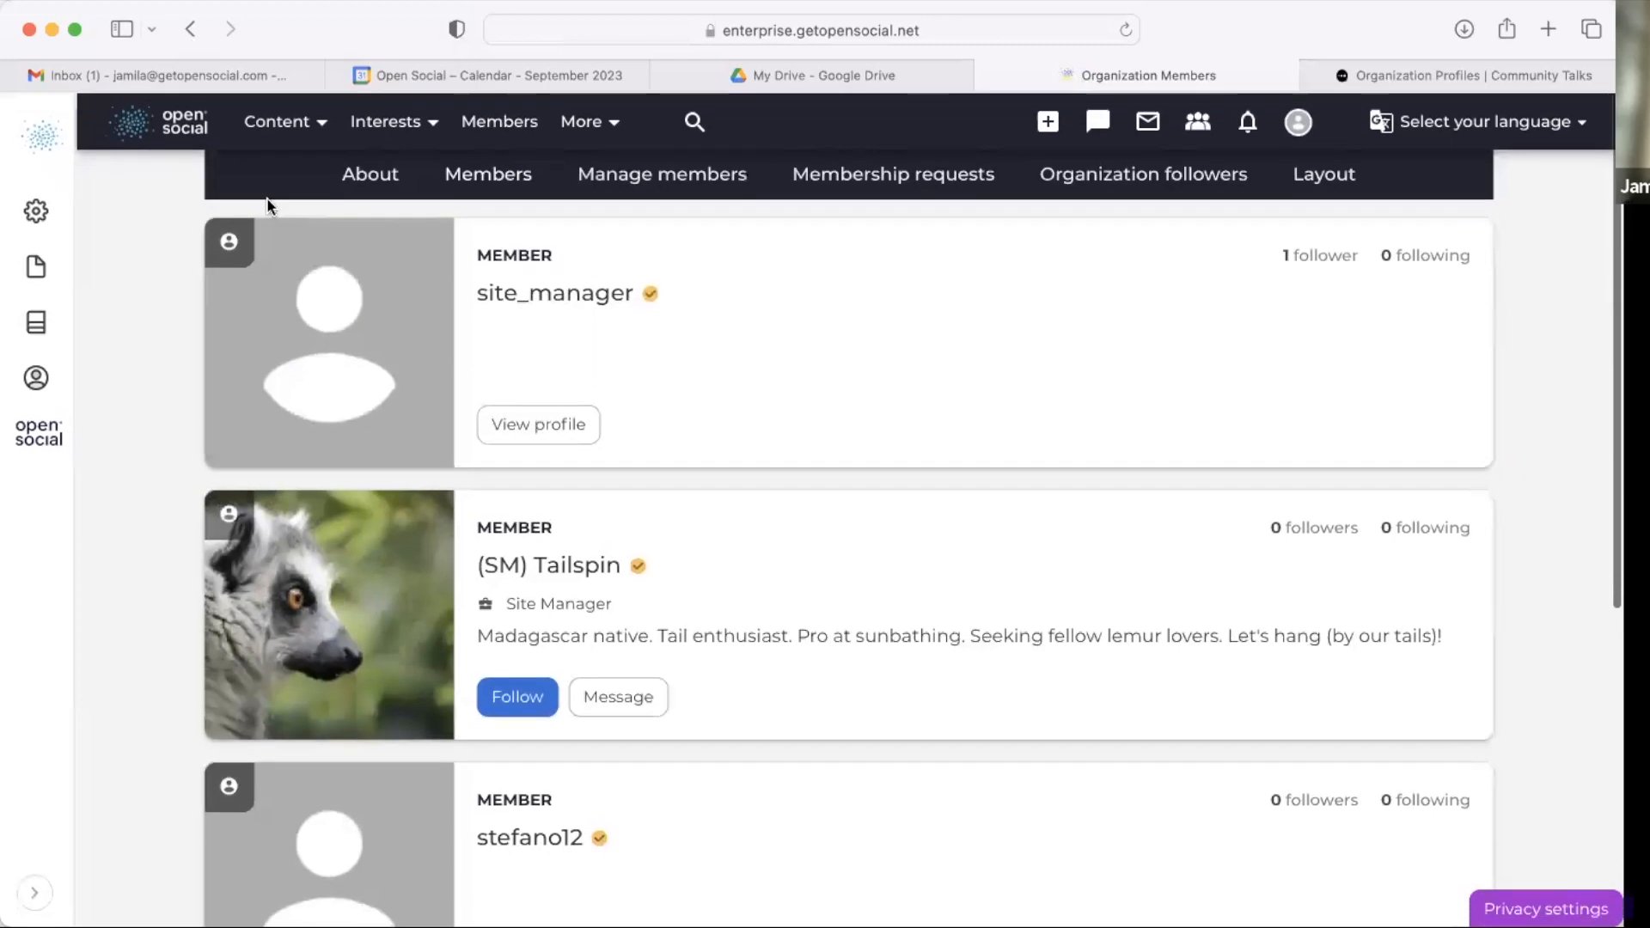
# Step: Return to the GP Berlin organization page and scroll through its header, profile and welcome blocks
pyautogui.click(190, 28)
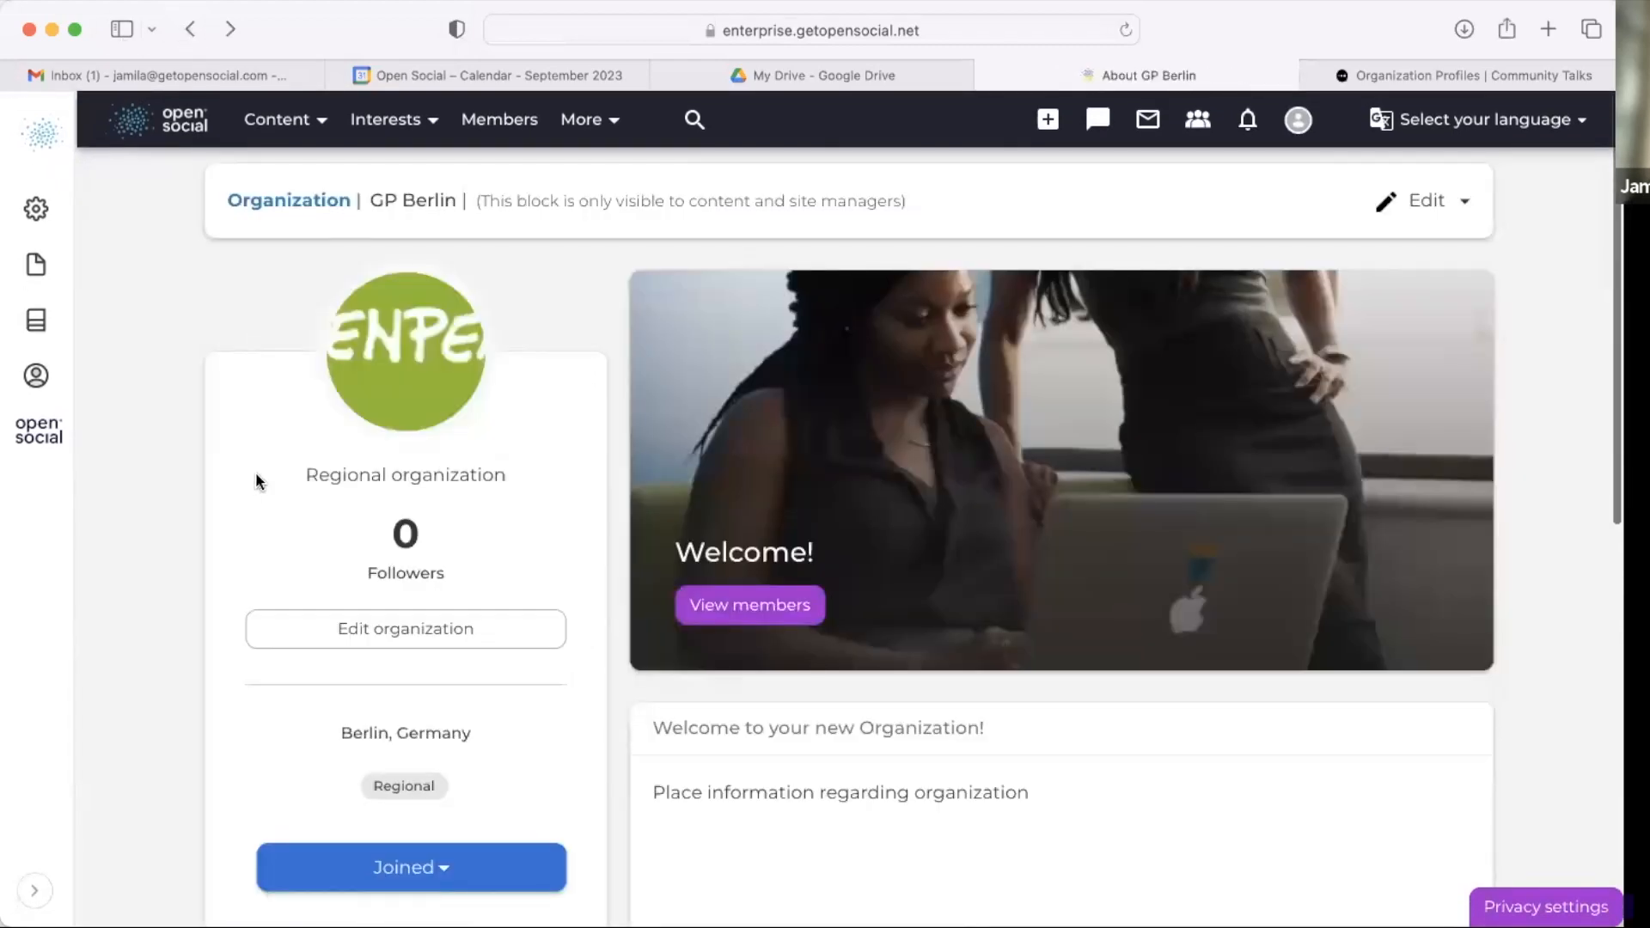
pyautogui.scroll(-3, 216, 627)
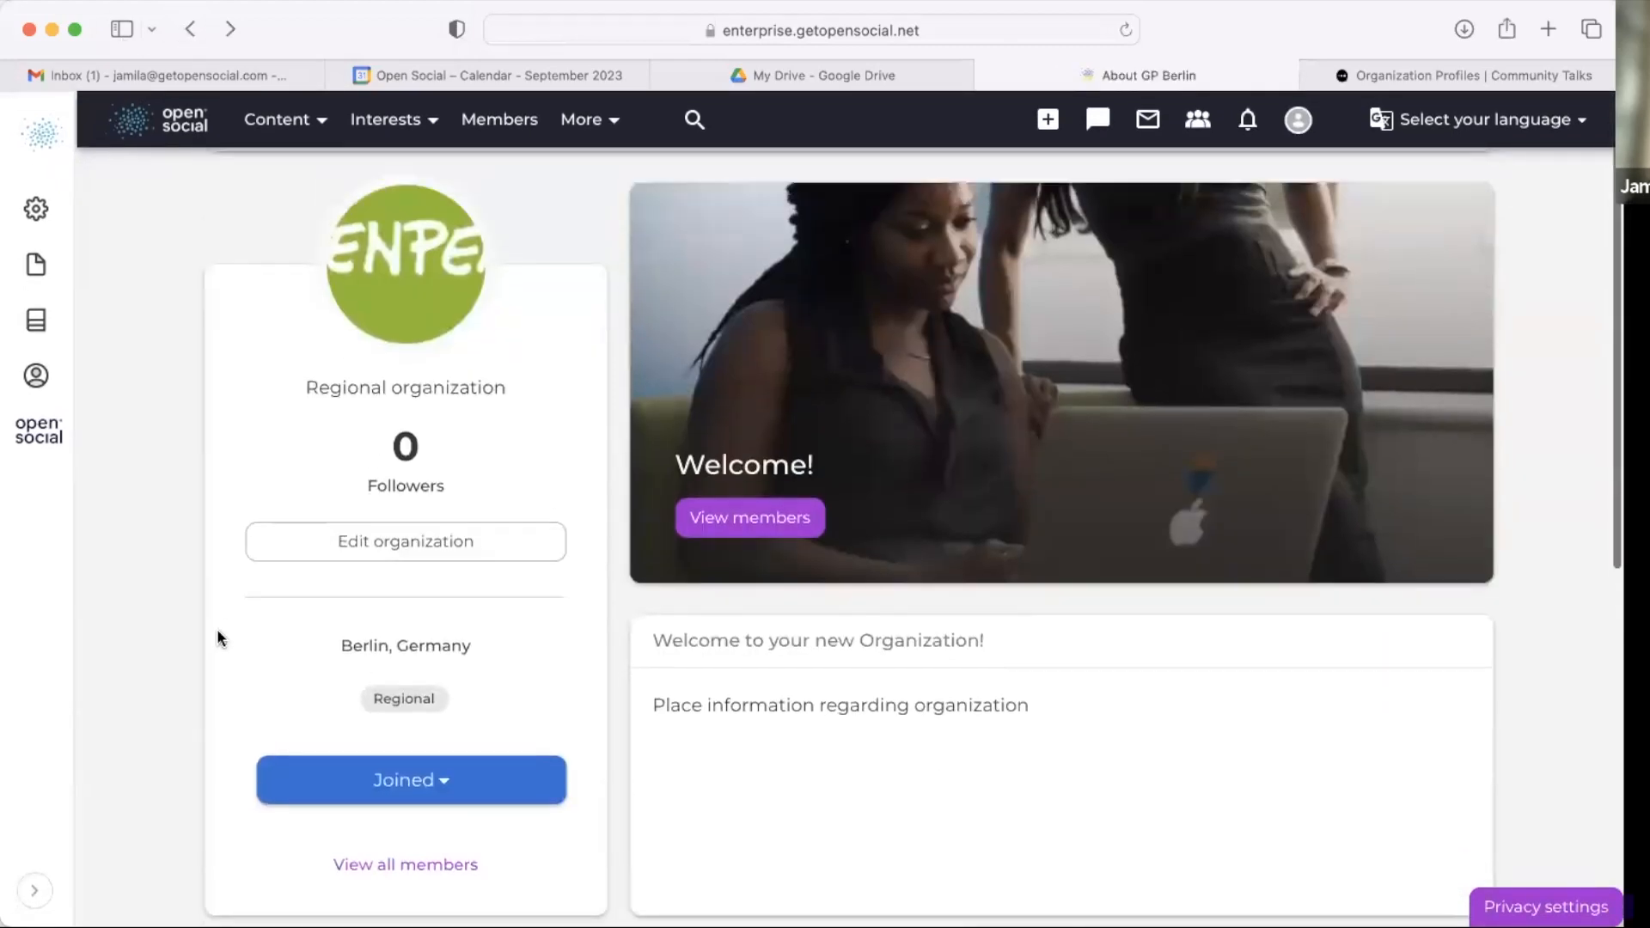
pyautogui.scroll(-4, 217, 628)
pyautogui.scroll(5, 309, 369)
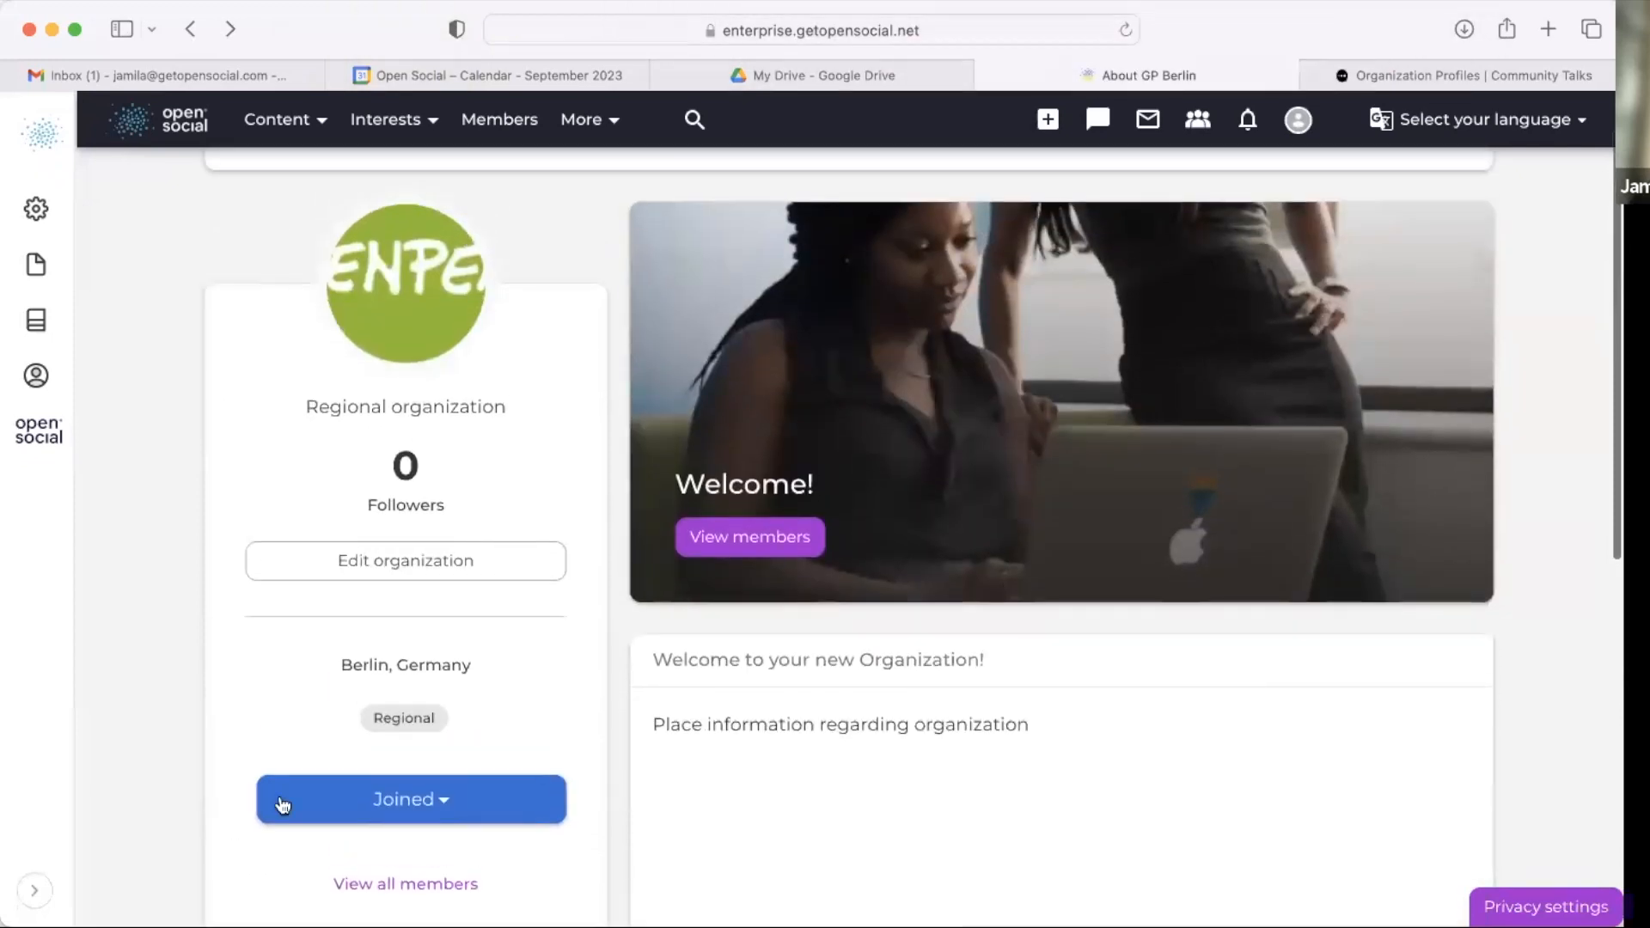
pyautogui.scroll(2, 322, 360)
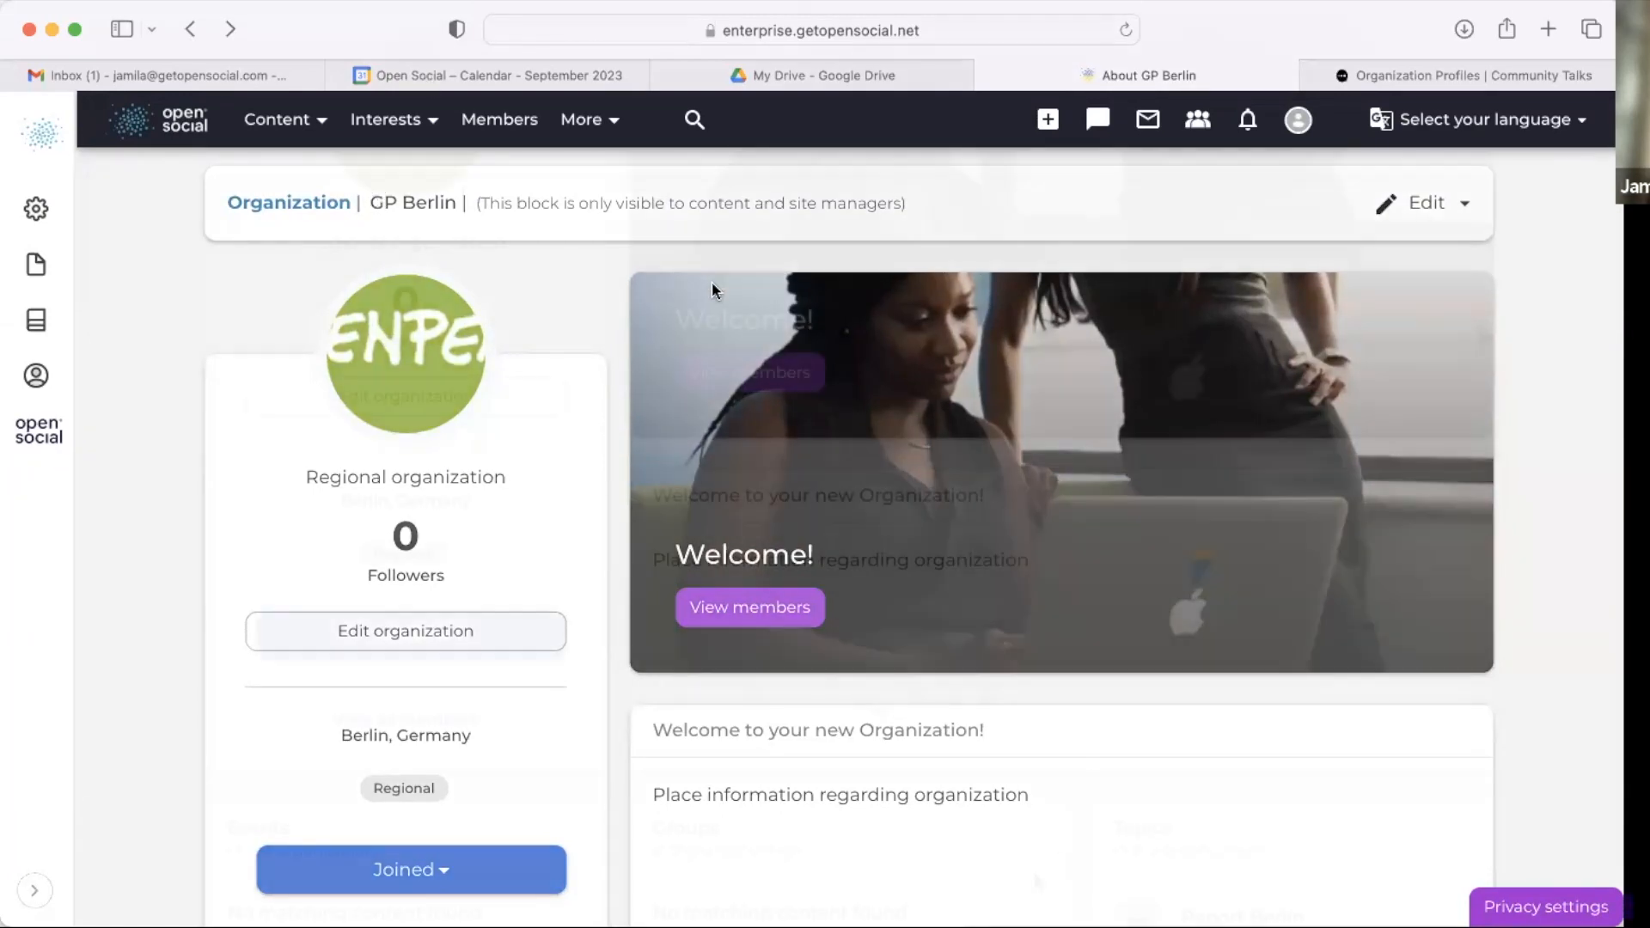
pyautogui.scroll(-3, 712, 283)
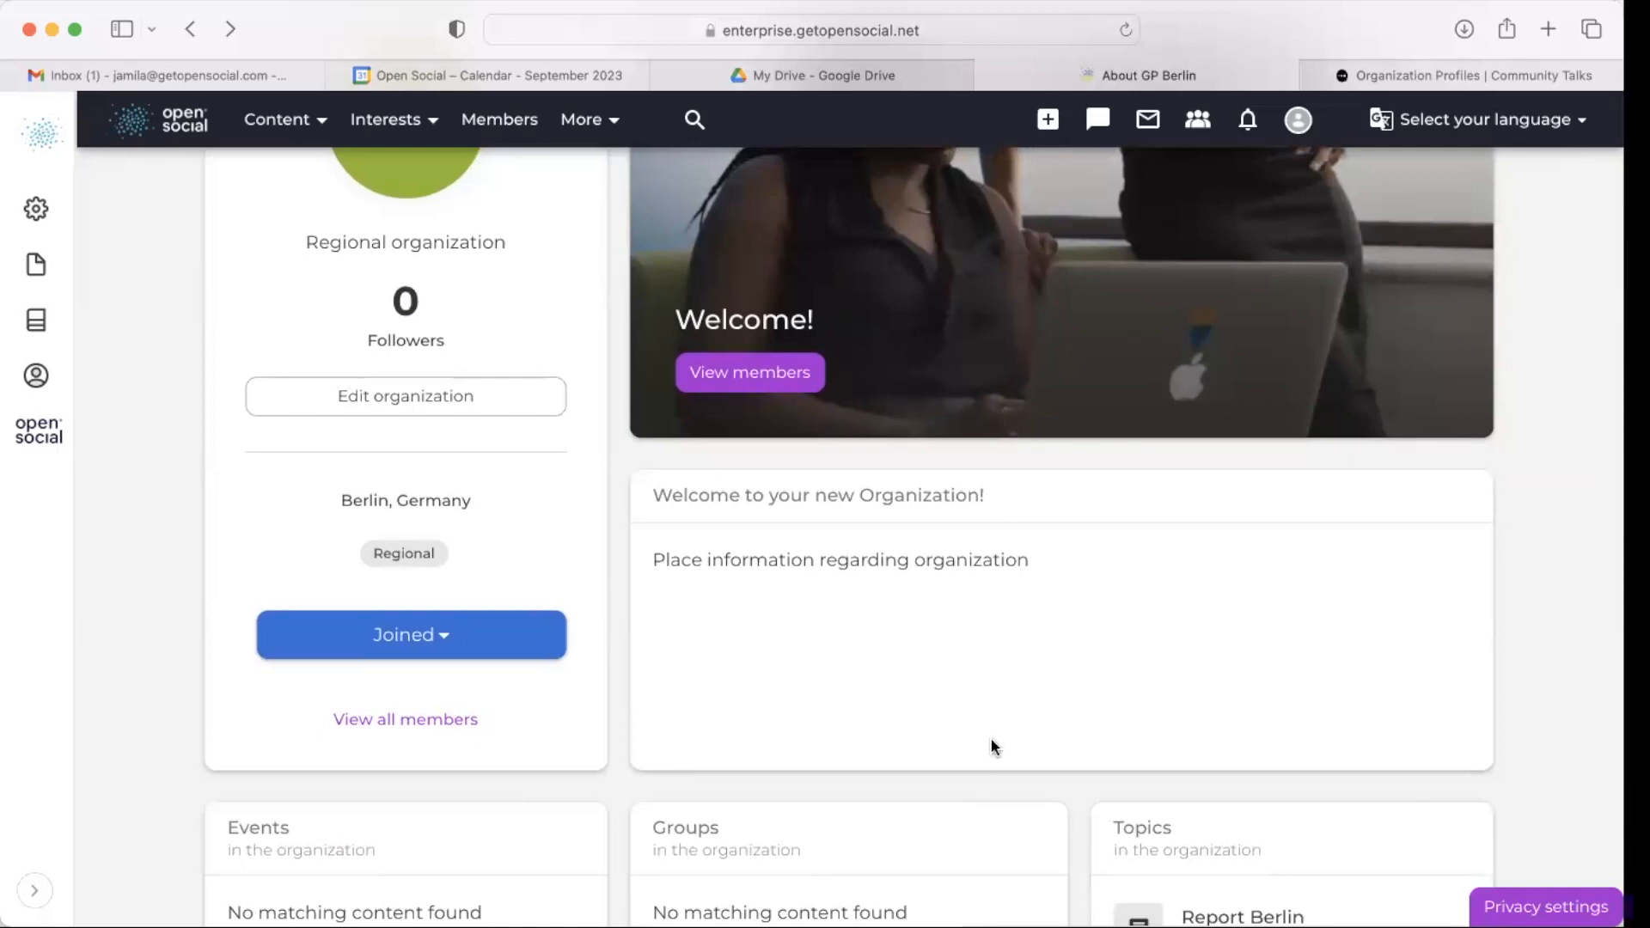
pyautogui.scroll(3, 989, 744)
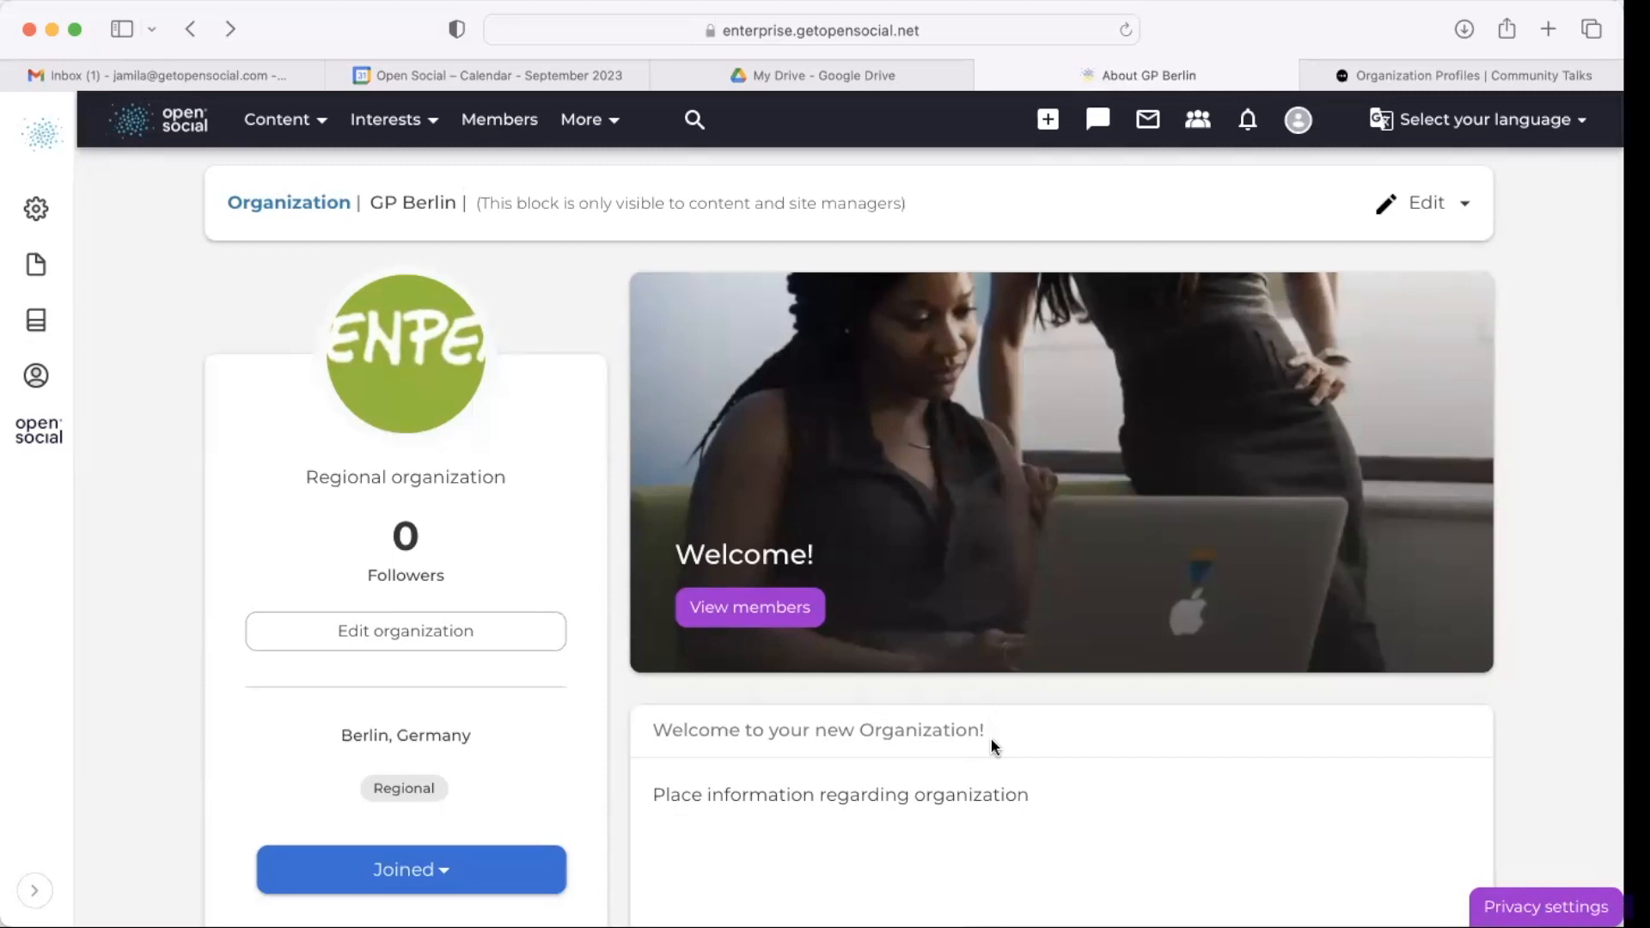
# Step: Link the Flexible group with Books to the GP Berlin organization in its Organizations setting and save the group
pyautogui.click(405, 130)
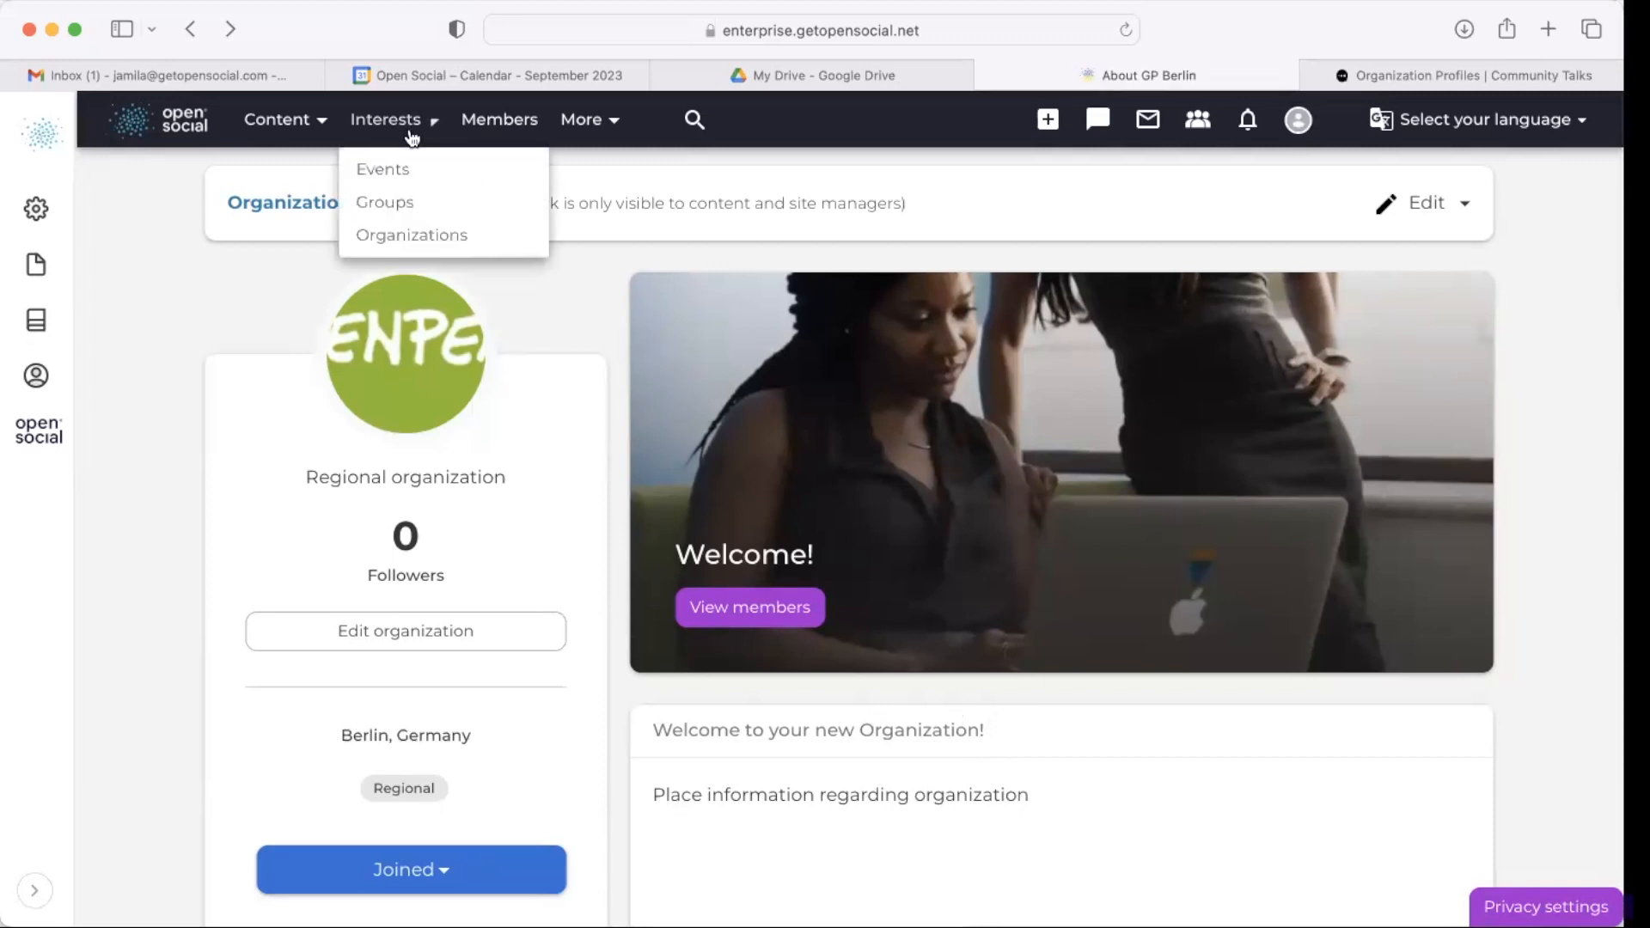
pyautogui.click(440, 211)
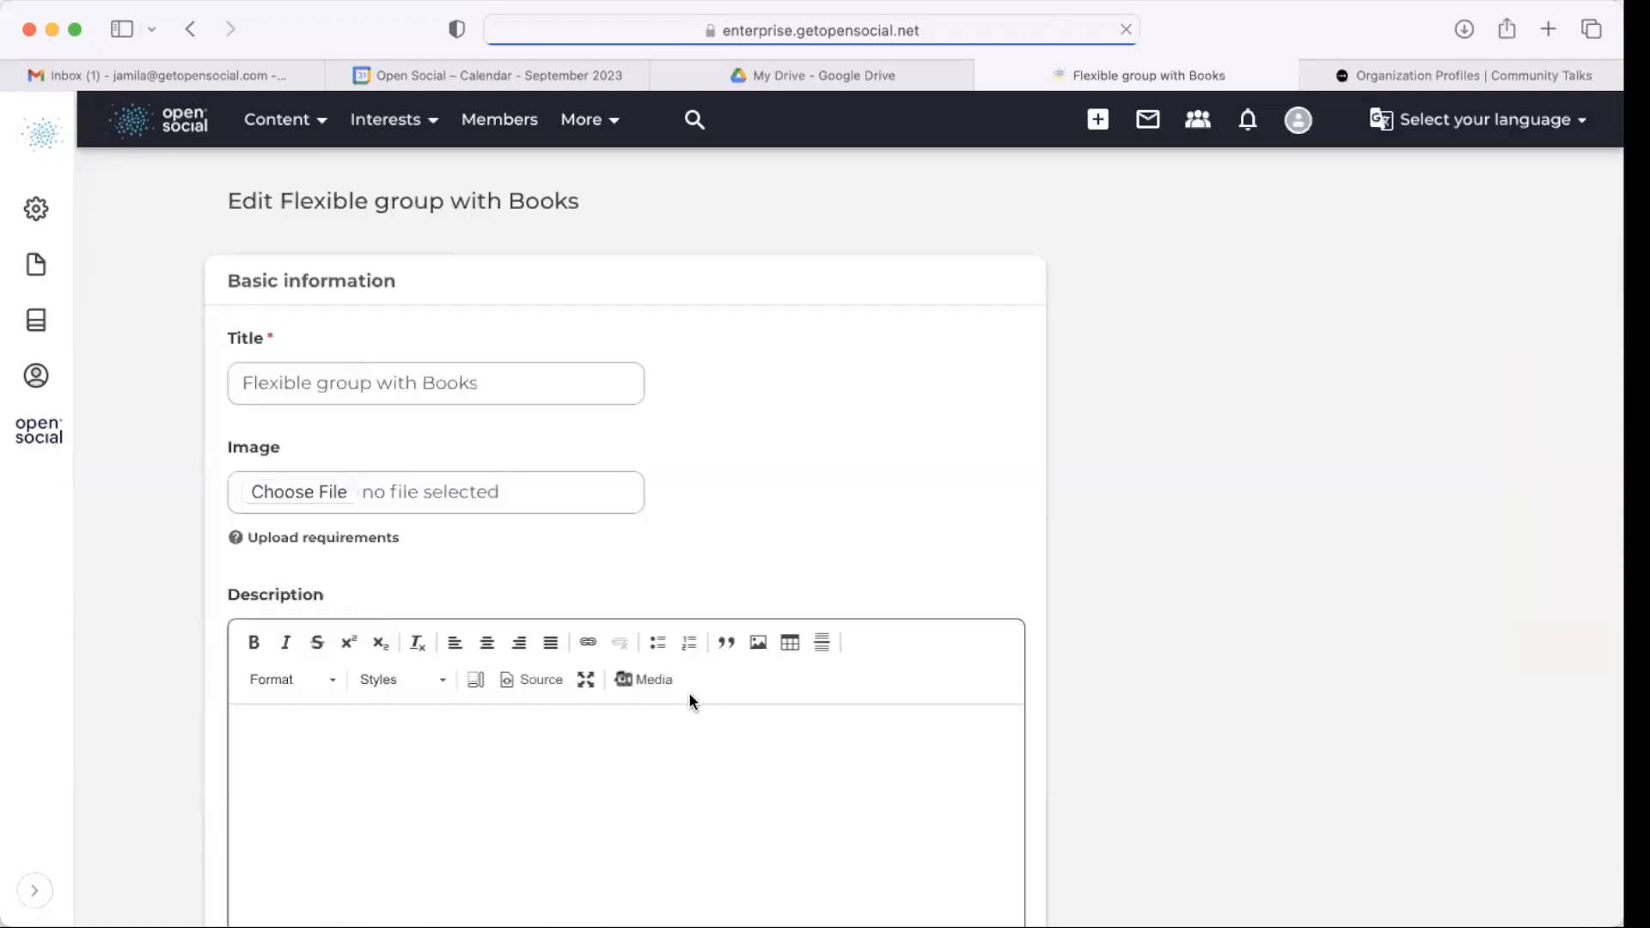
pyautogui.scroll(-15, 688, 687)
pyautogui.click(584, 397)
pyautogui.scroll(-5, 585, 397)
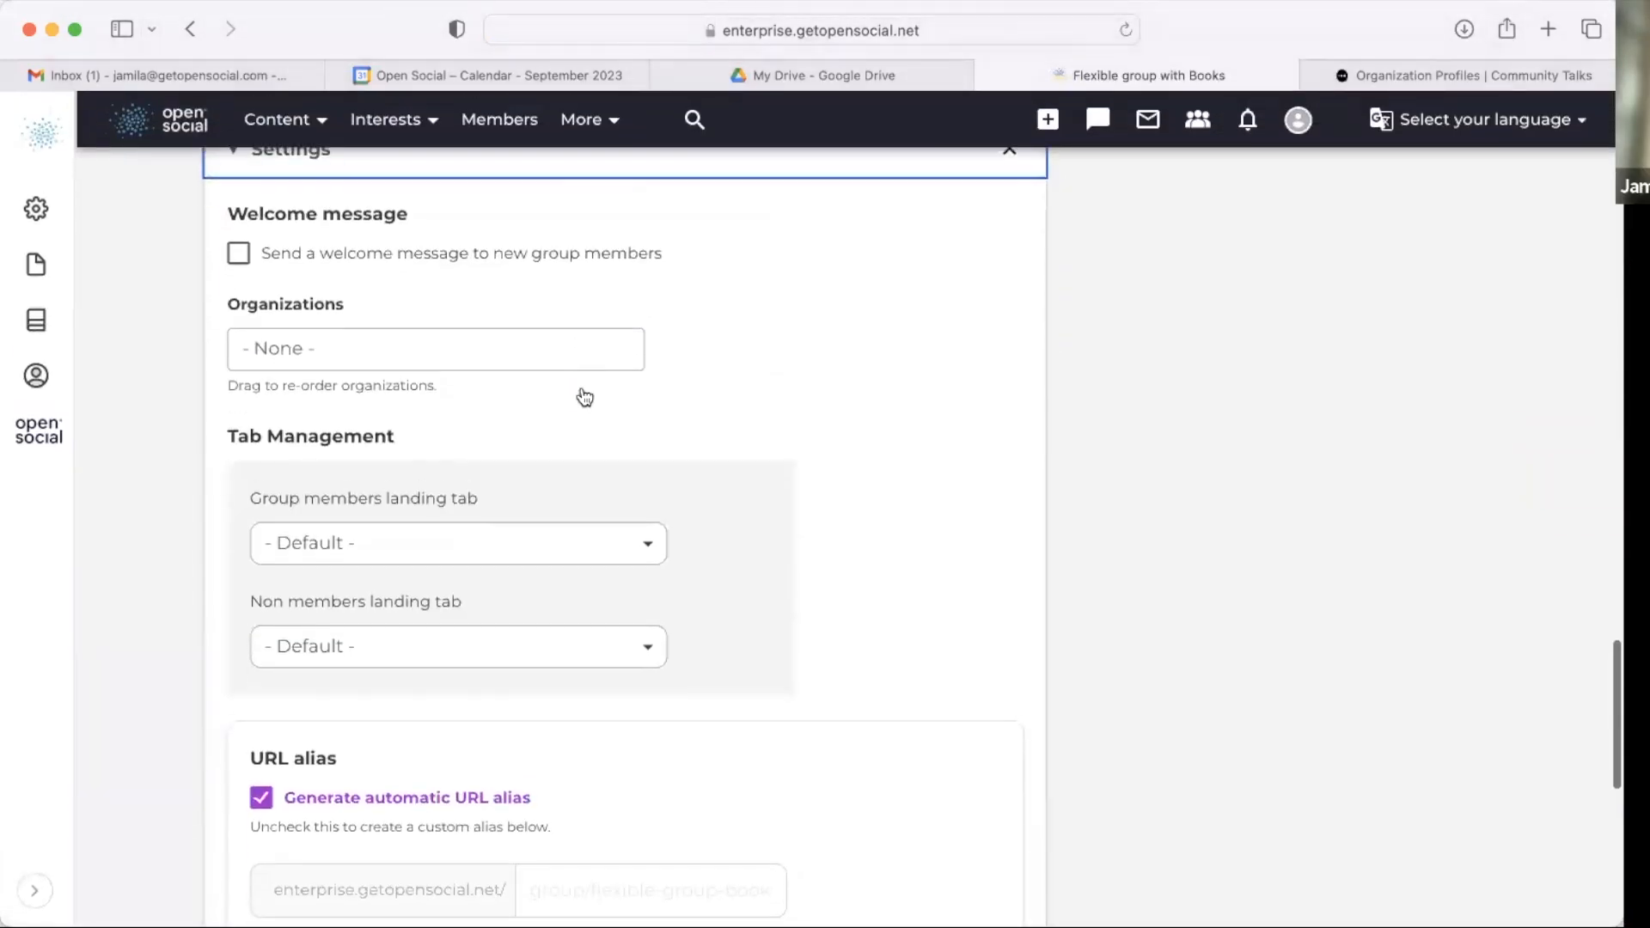
pyautogui.click(508, 333)
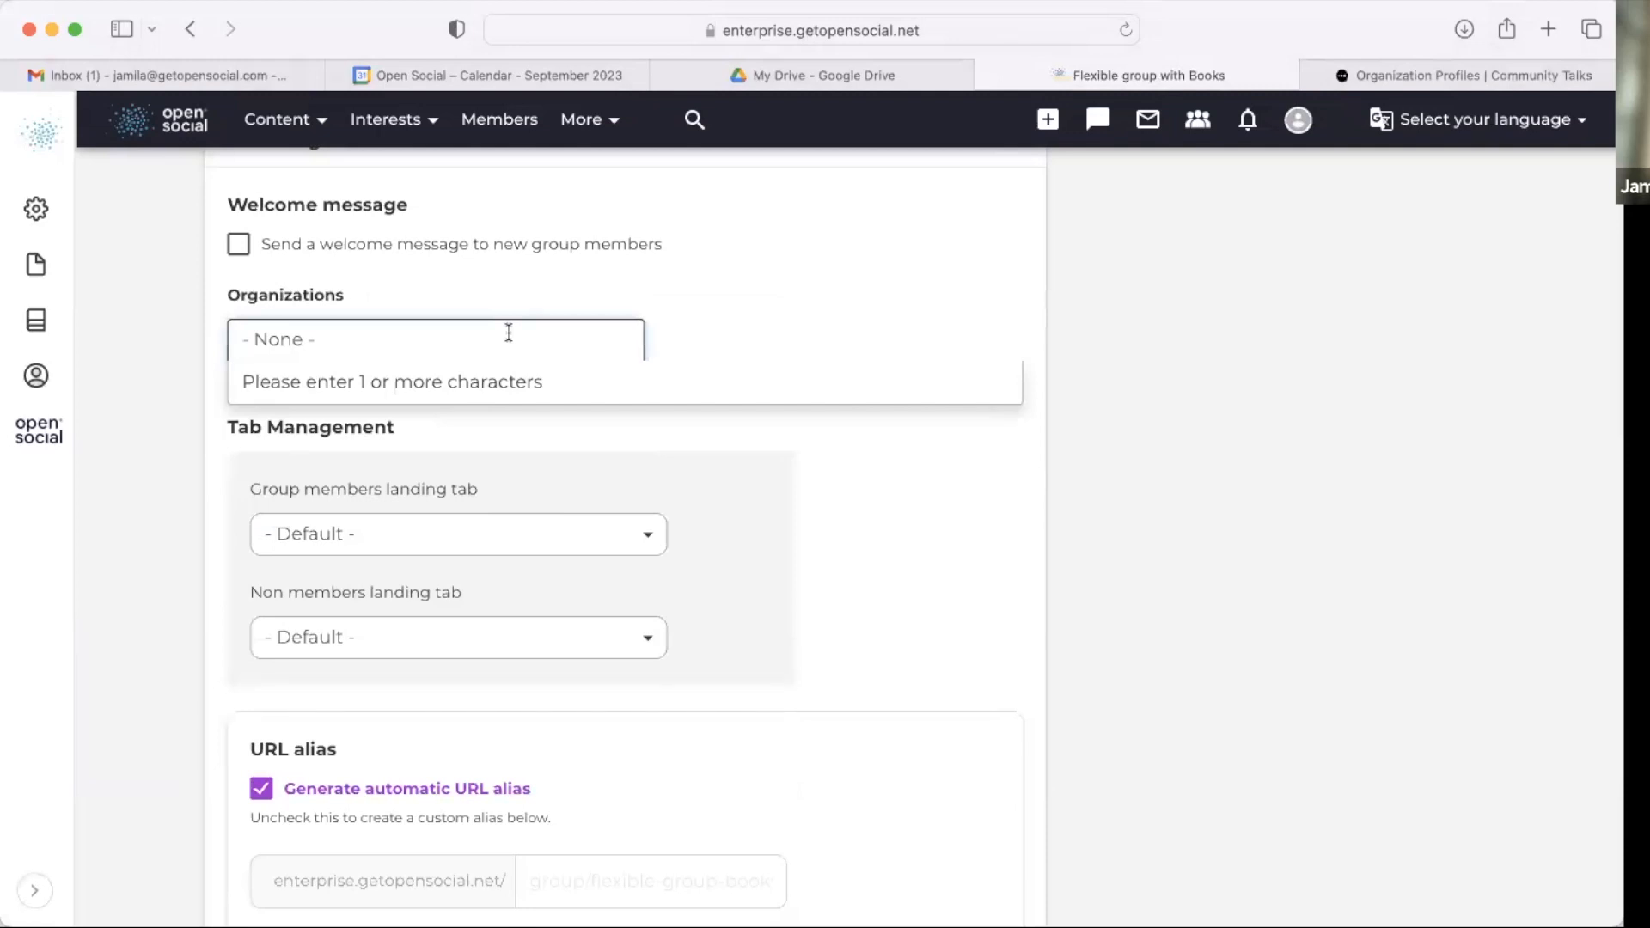
pyautogui.write('GP')
pyautogui.click(511, 382)
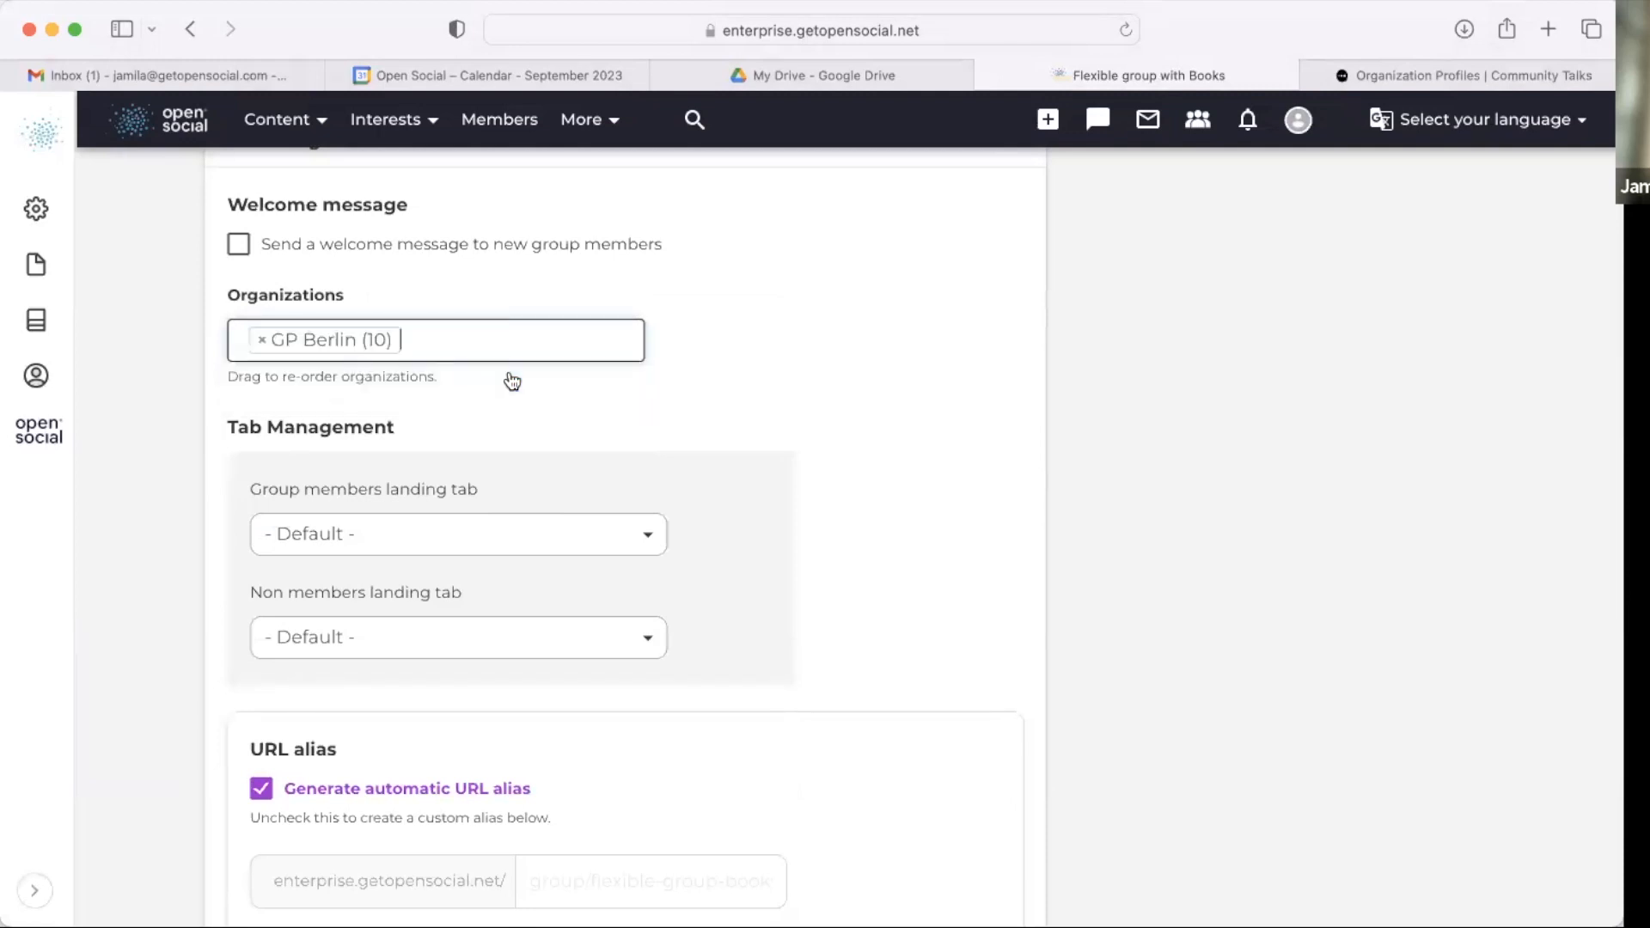
pyautogui.scroll(-10, 512, 382)
pyautogui.click(1005, 464)
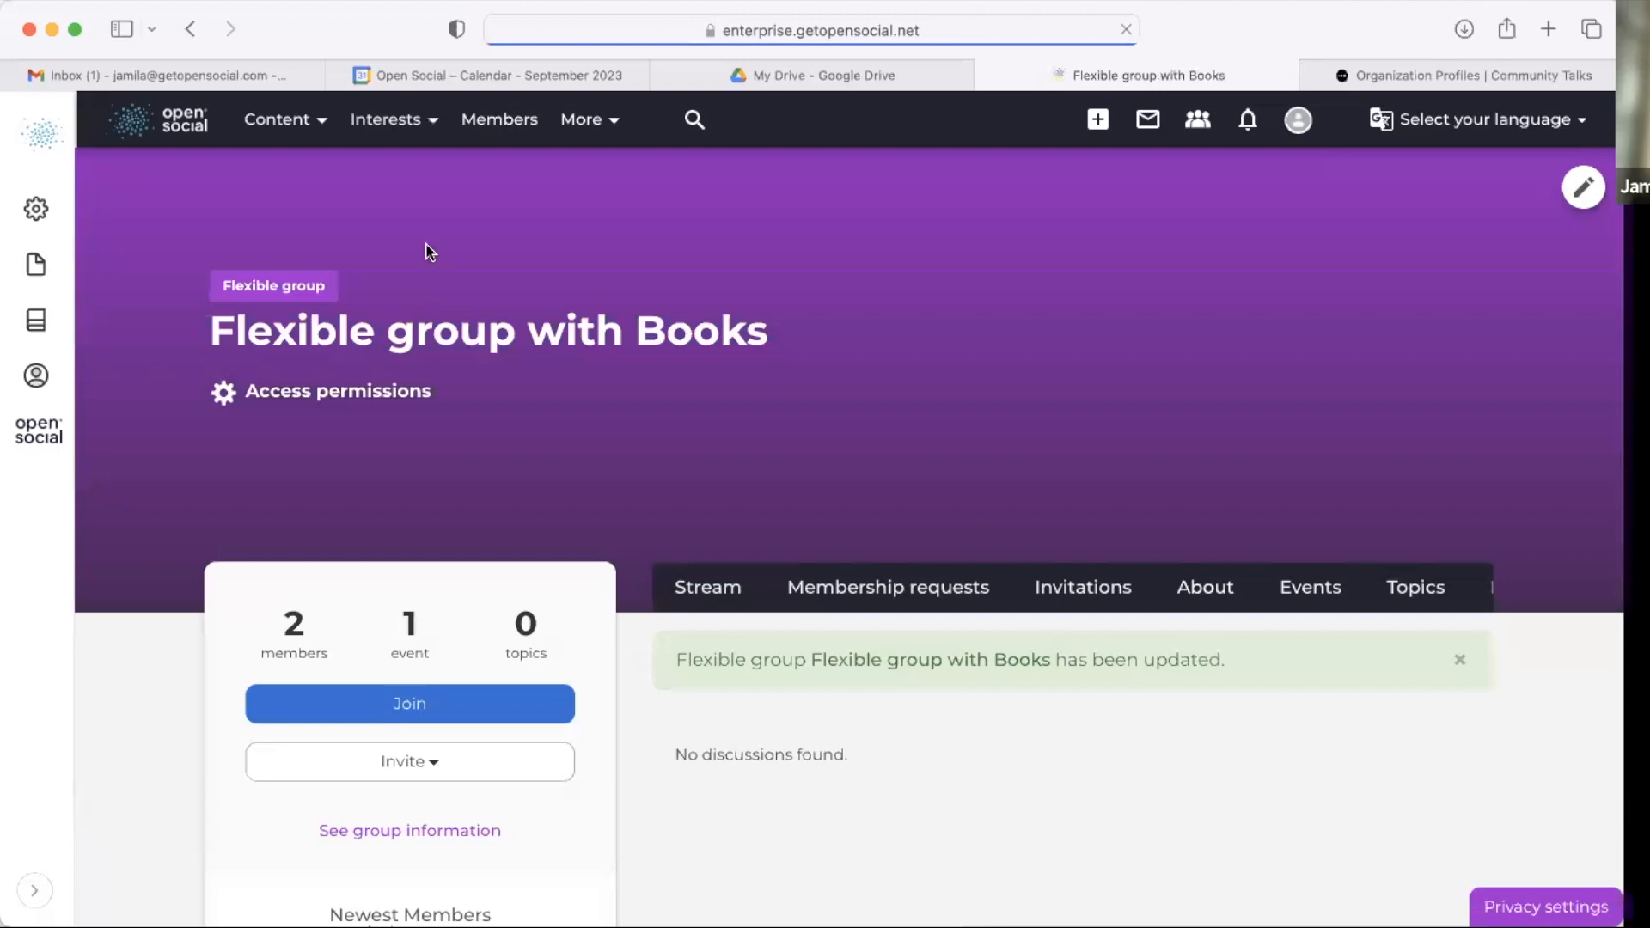
# Step: Browse the all organizations list and the GP Berlin page's Groups block
pyautogui.click(380, 136)
pyautogui.click(410, 234)
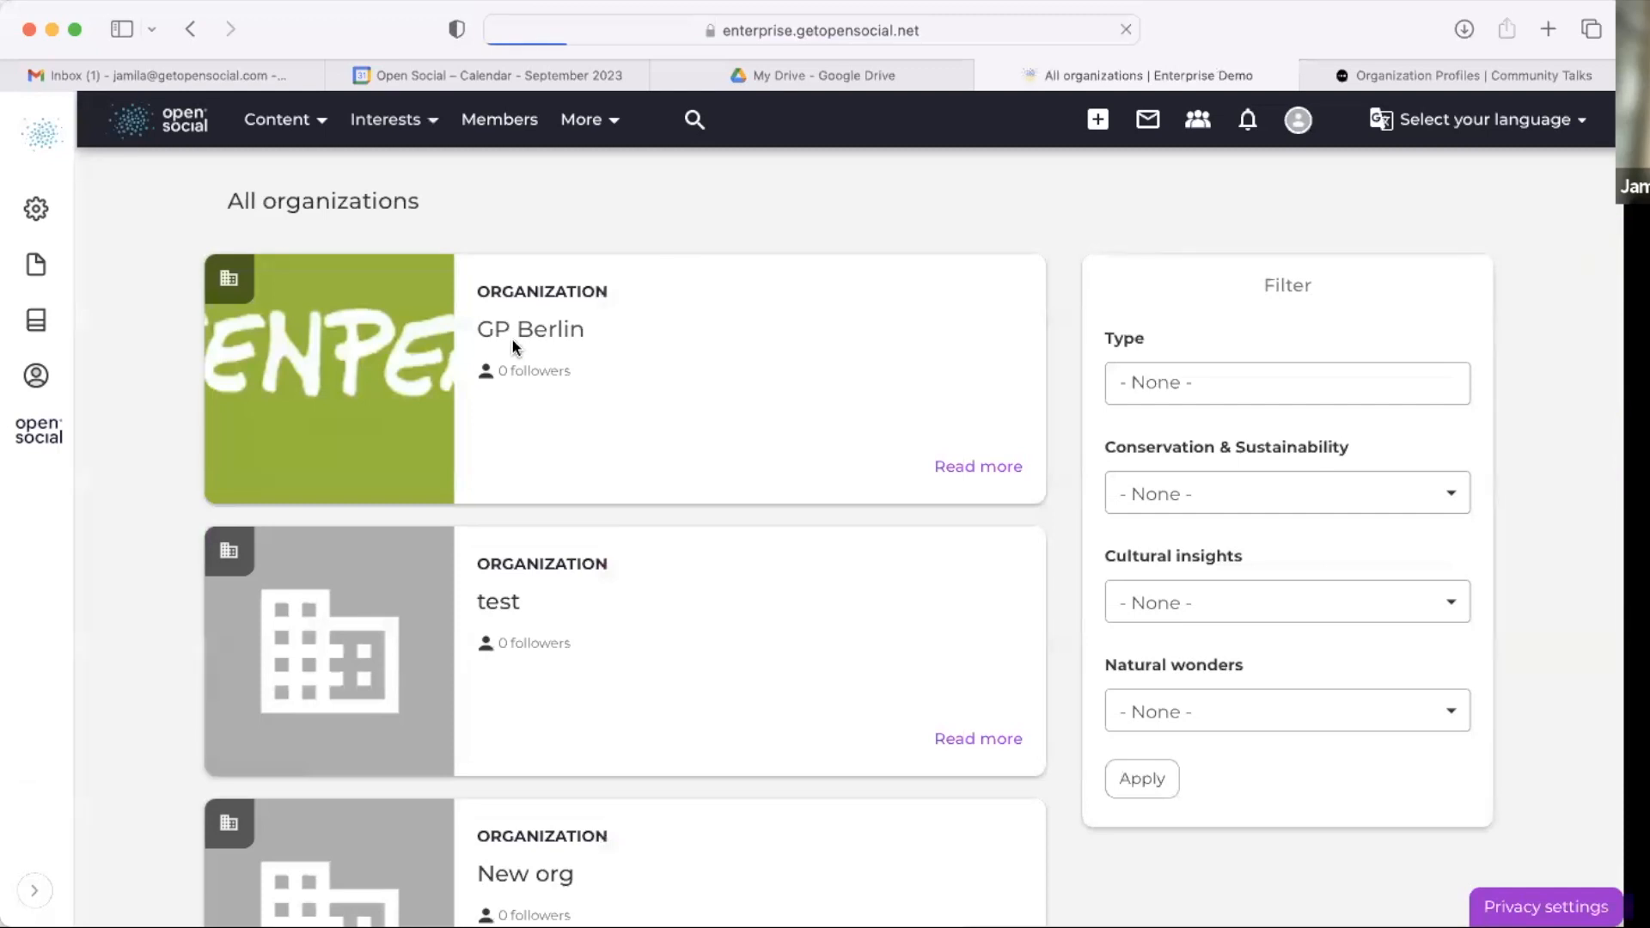
pyautogui.scroll(-10, 618, 512)
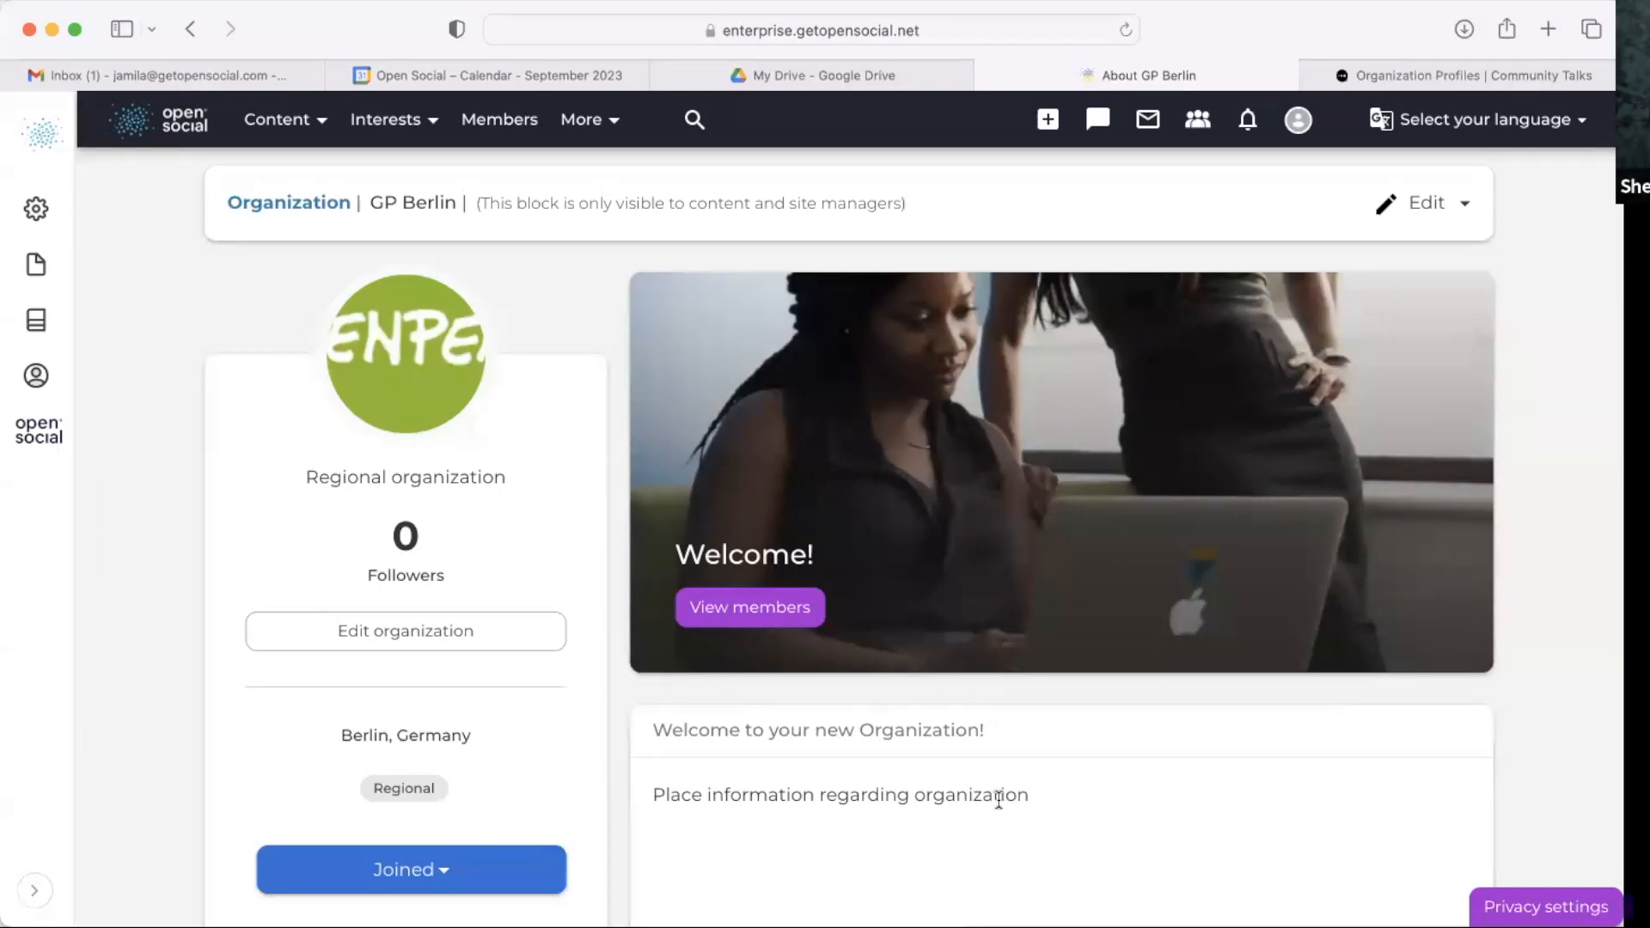
pyautogui.scroll(-4, 782, 693)
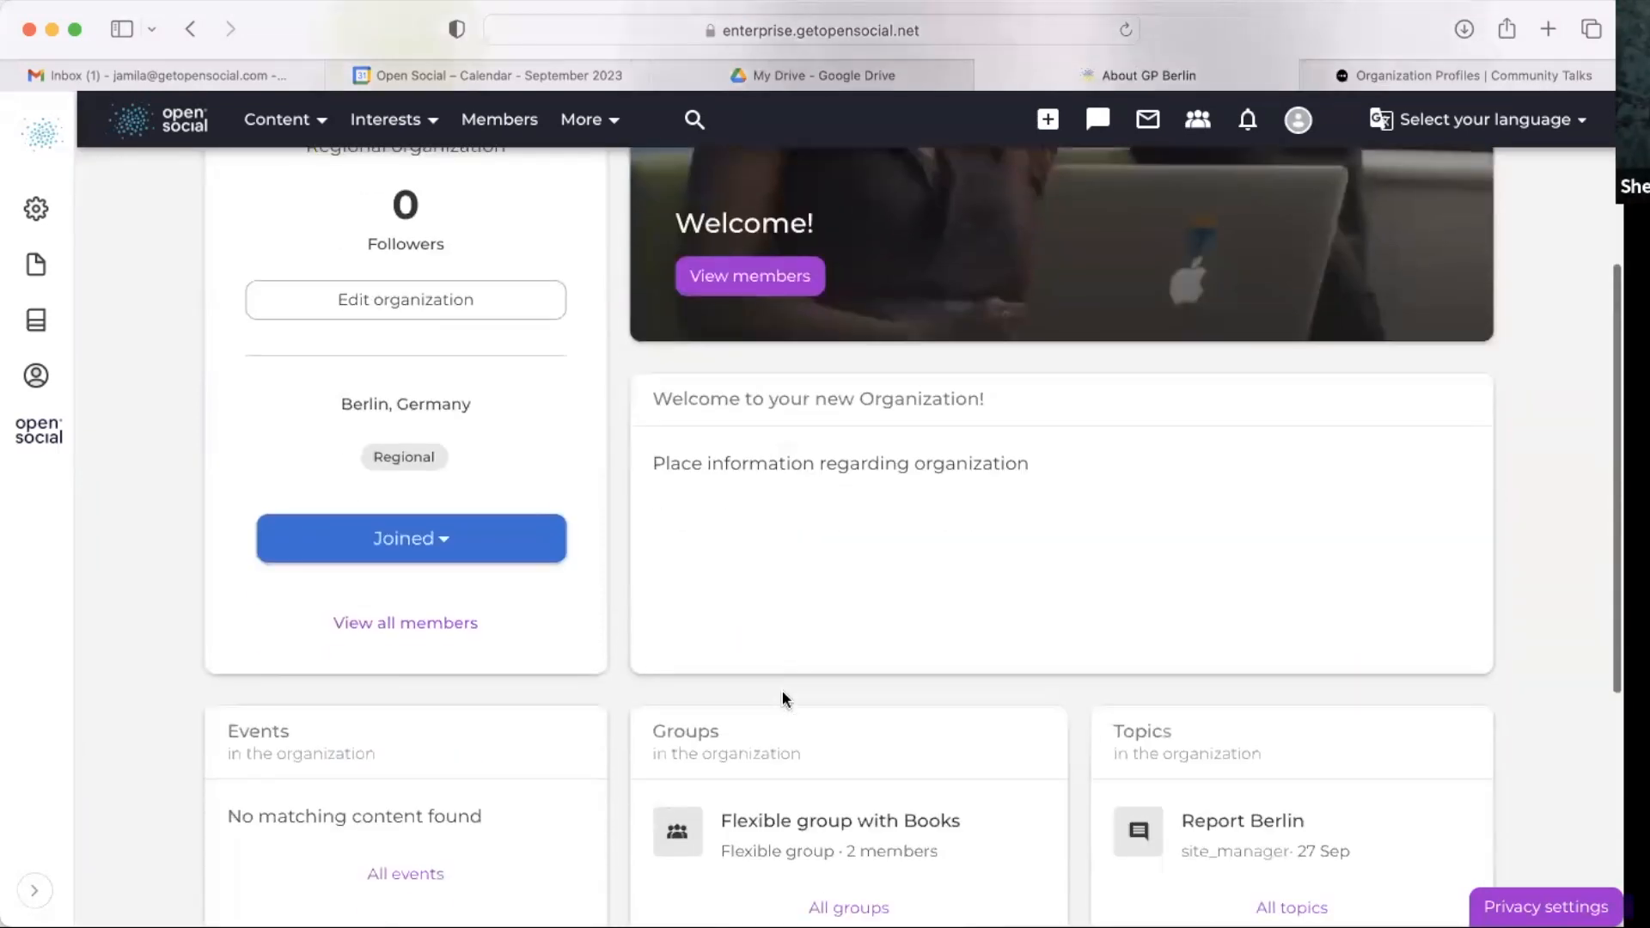
pyautogui.scroll(4, 782, 672)
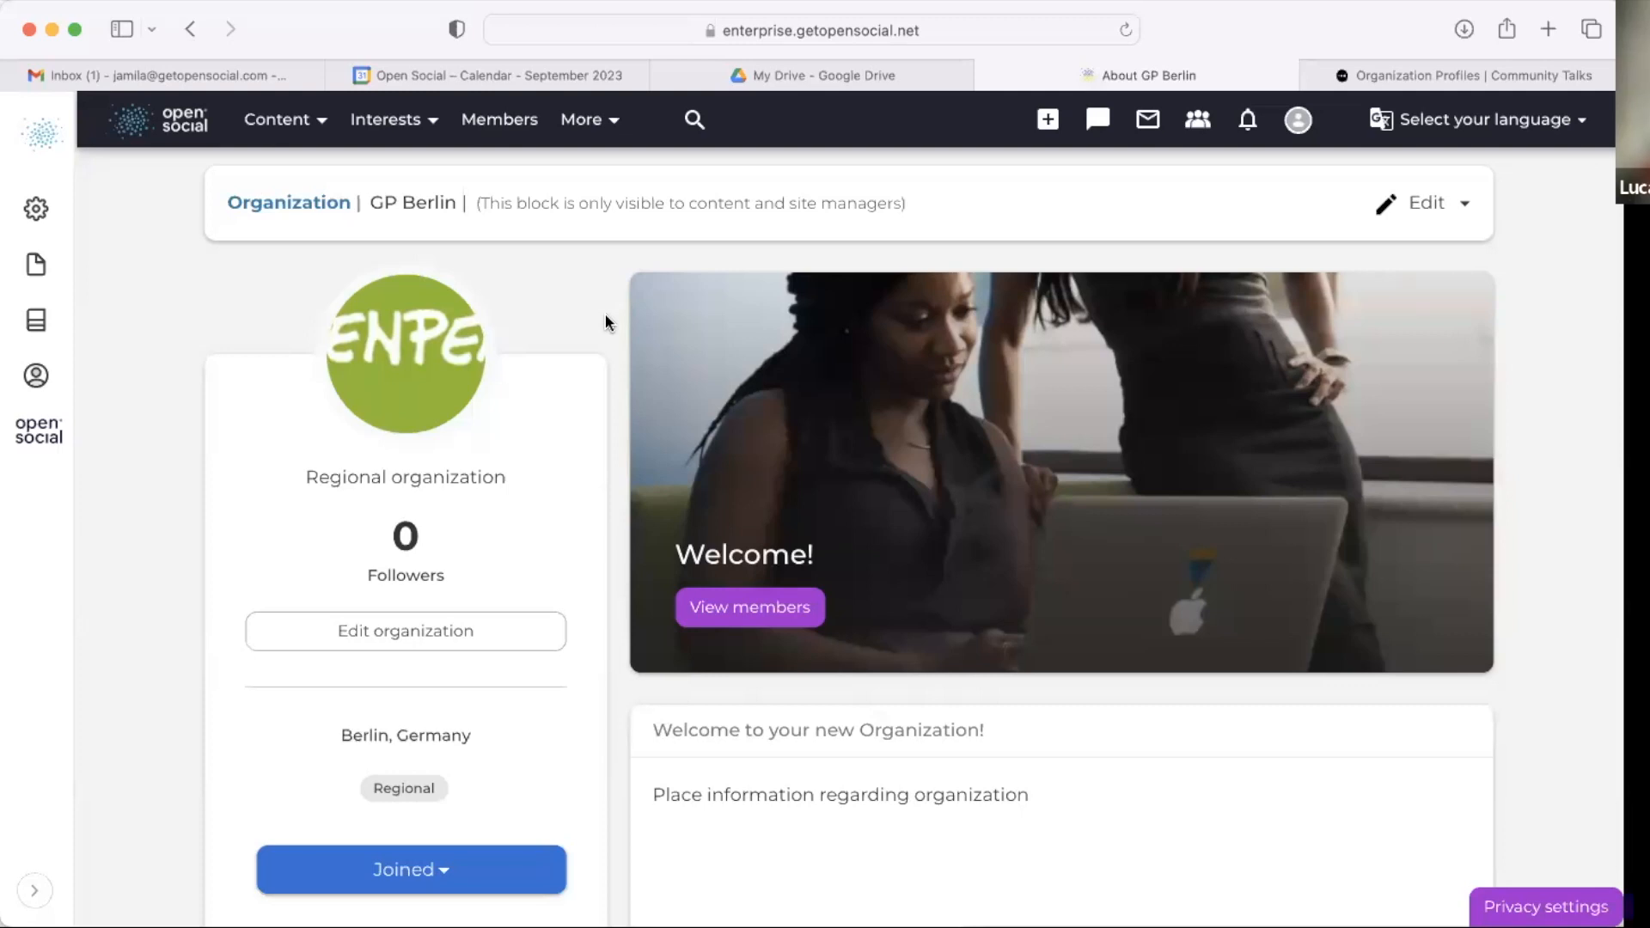
# Step: Start a new event of type Wildlife webinar titled Webinar with the description information
pyautogui.click(1048, 119)
pyautogui.click(978, 203)
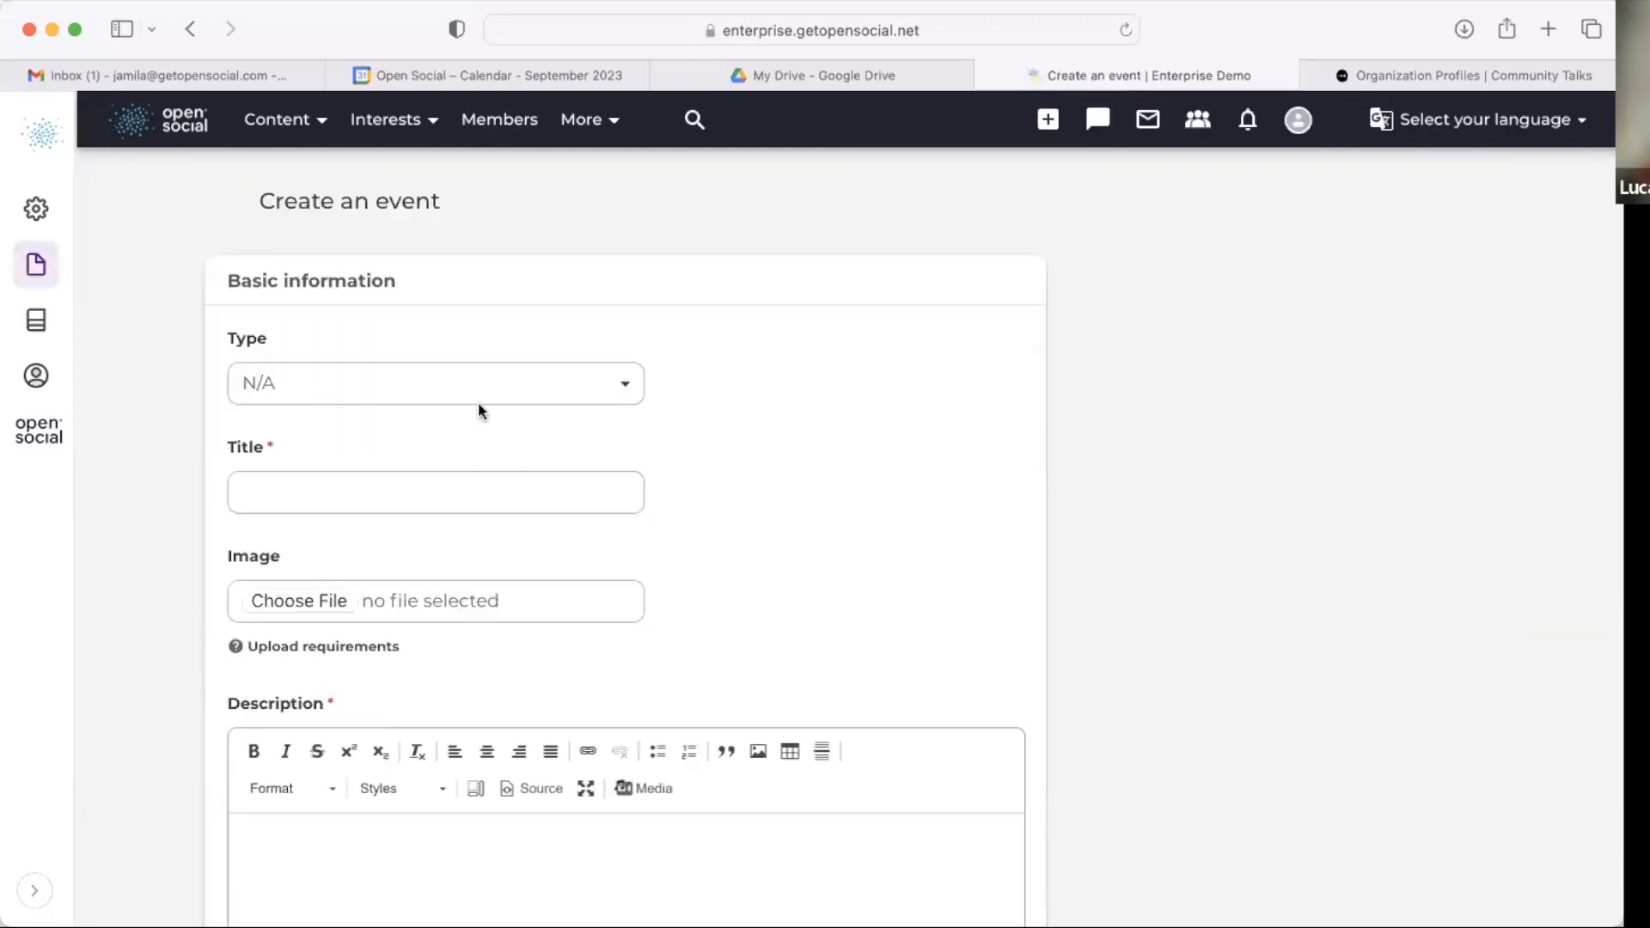
pyautogui.click(478, 400)
pyautogui.click(463, 430)
pyautogui.click(445, 483)
pyautogui.write('Webinar')
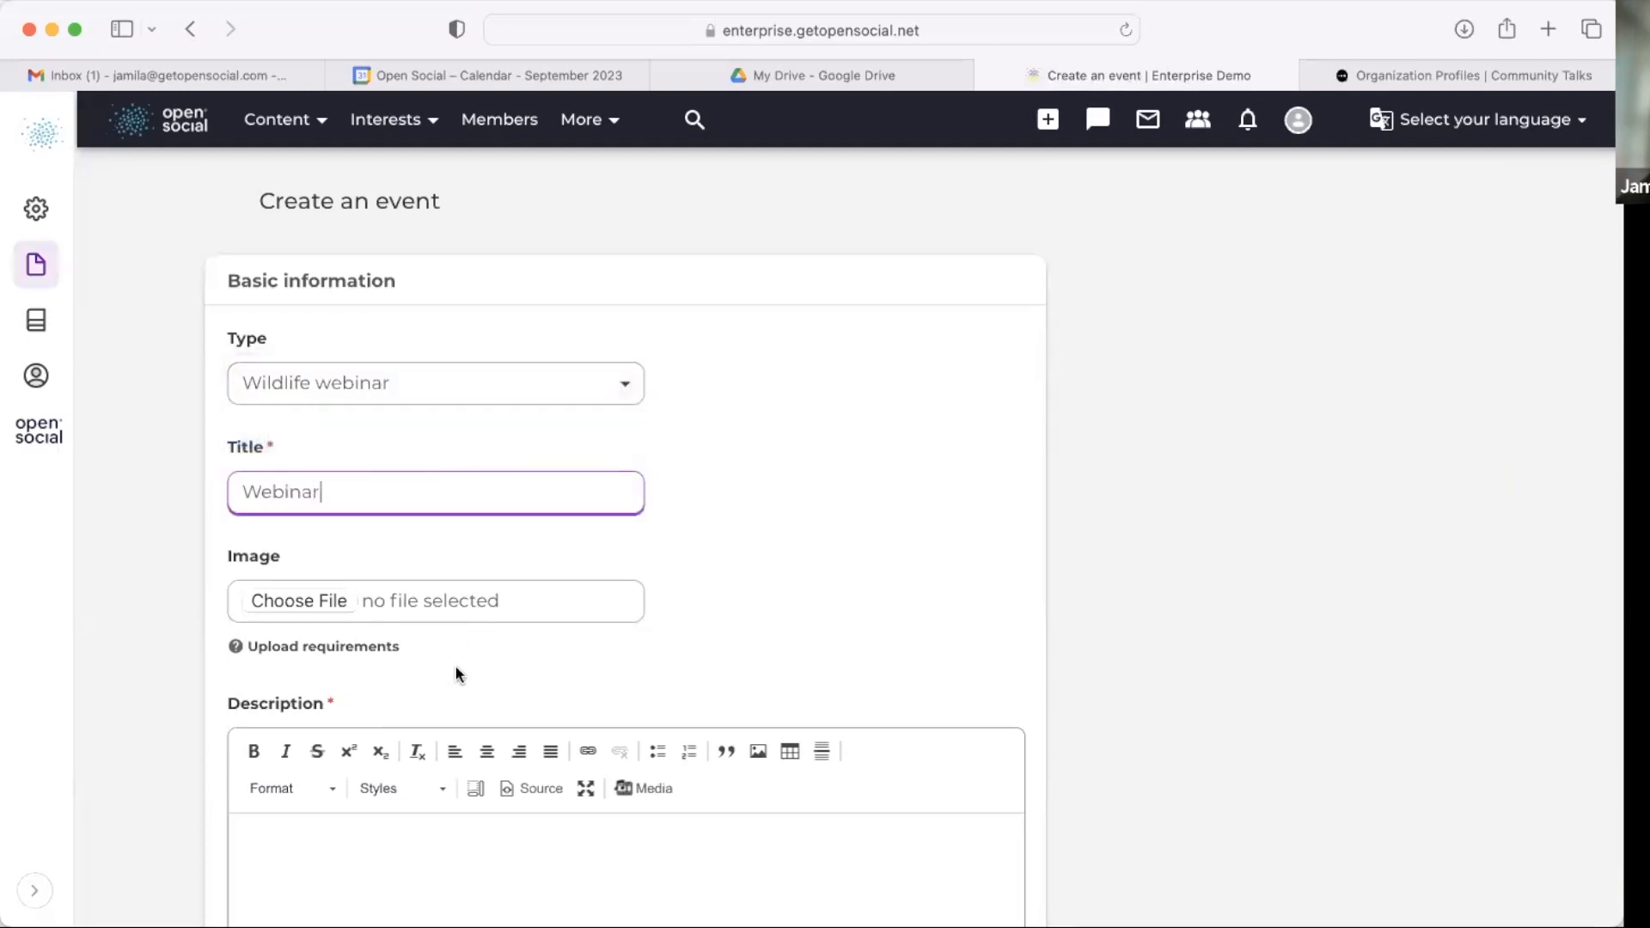
pyautogui.scroll(-2, 469, 722)
pyautogui.click(479, 688)
pyautogui.write('information')
pyautogui.scroll(-5, 479, 692)
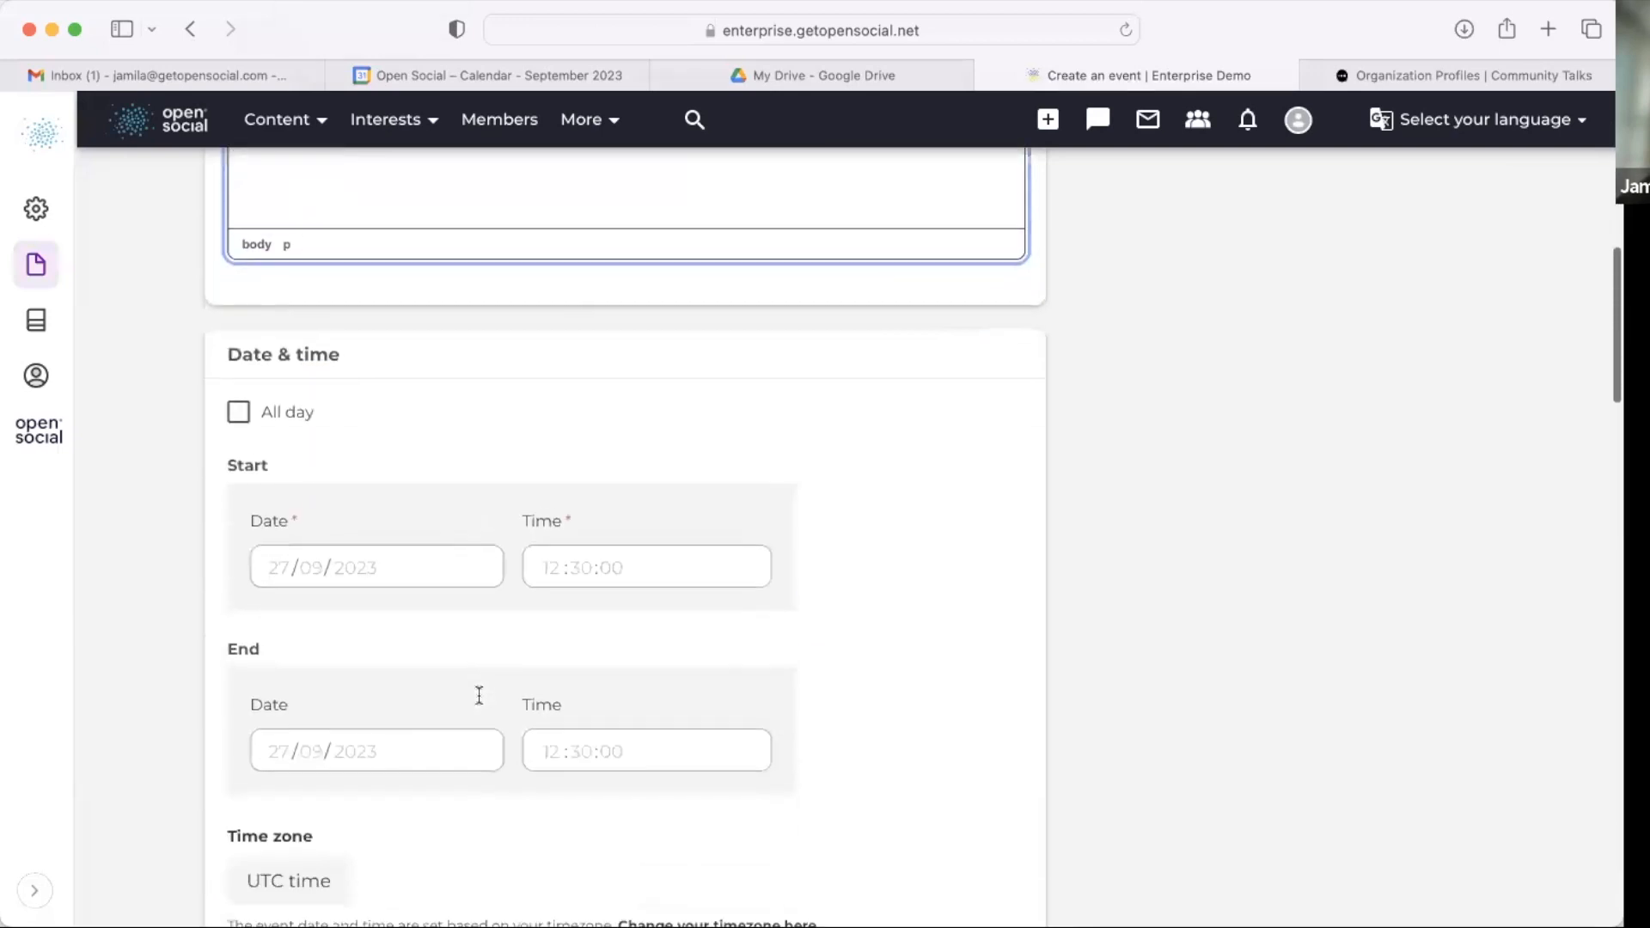
# Step: Make the event all day and set its end date to 28/09/2023
pyautogui.scroll(-1, 479, 693)
pyautogui.click(238, 349)
pyautogui.click(335, 503)
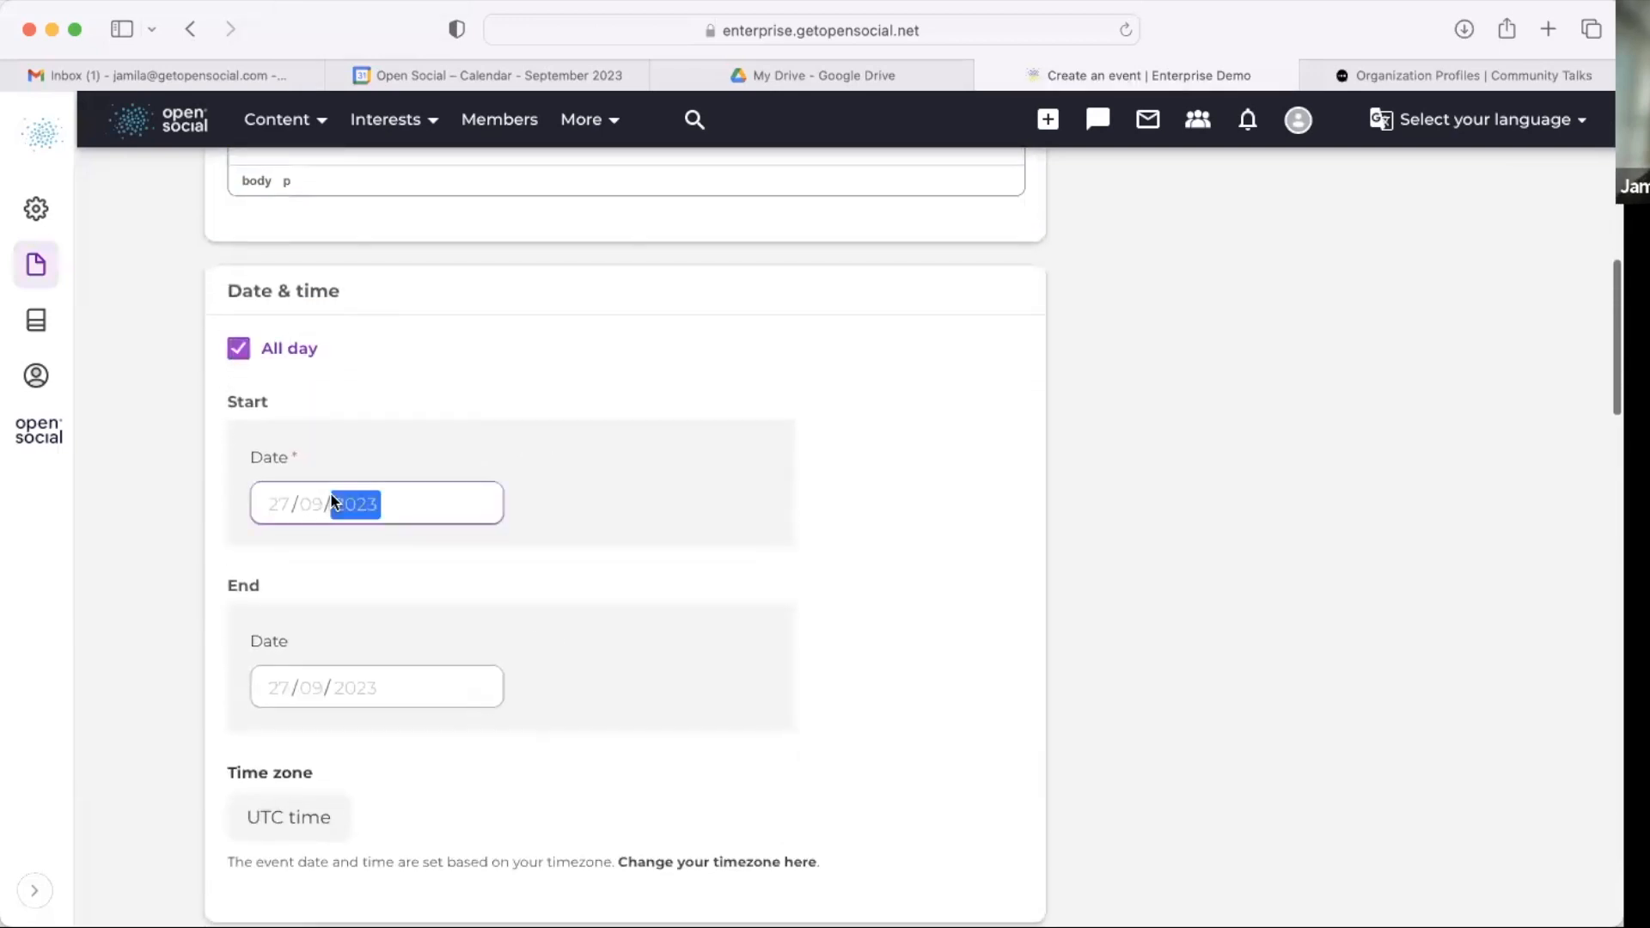
pyautogui.click(408, 695)
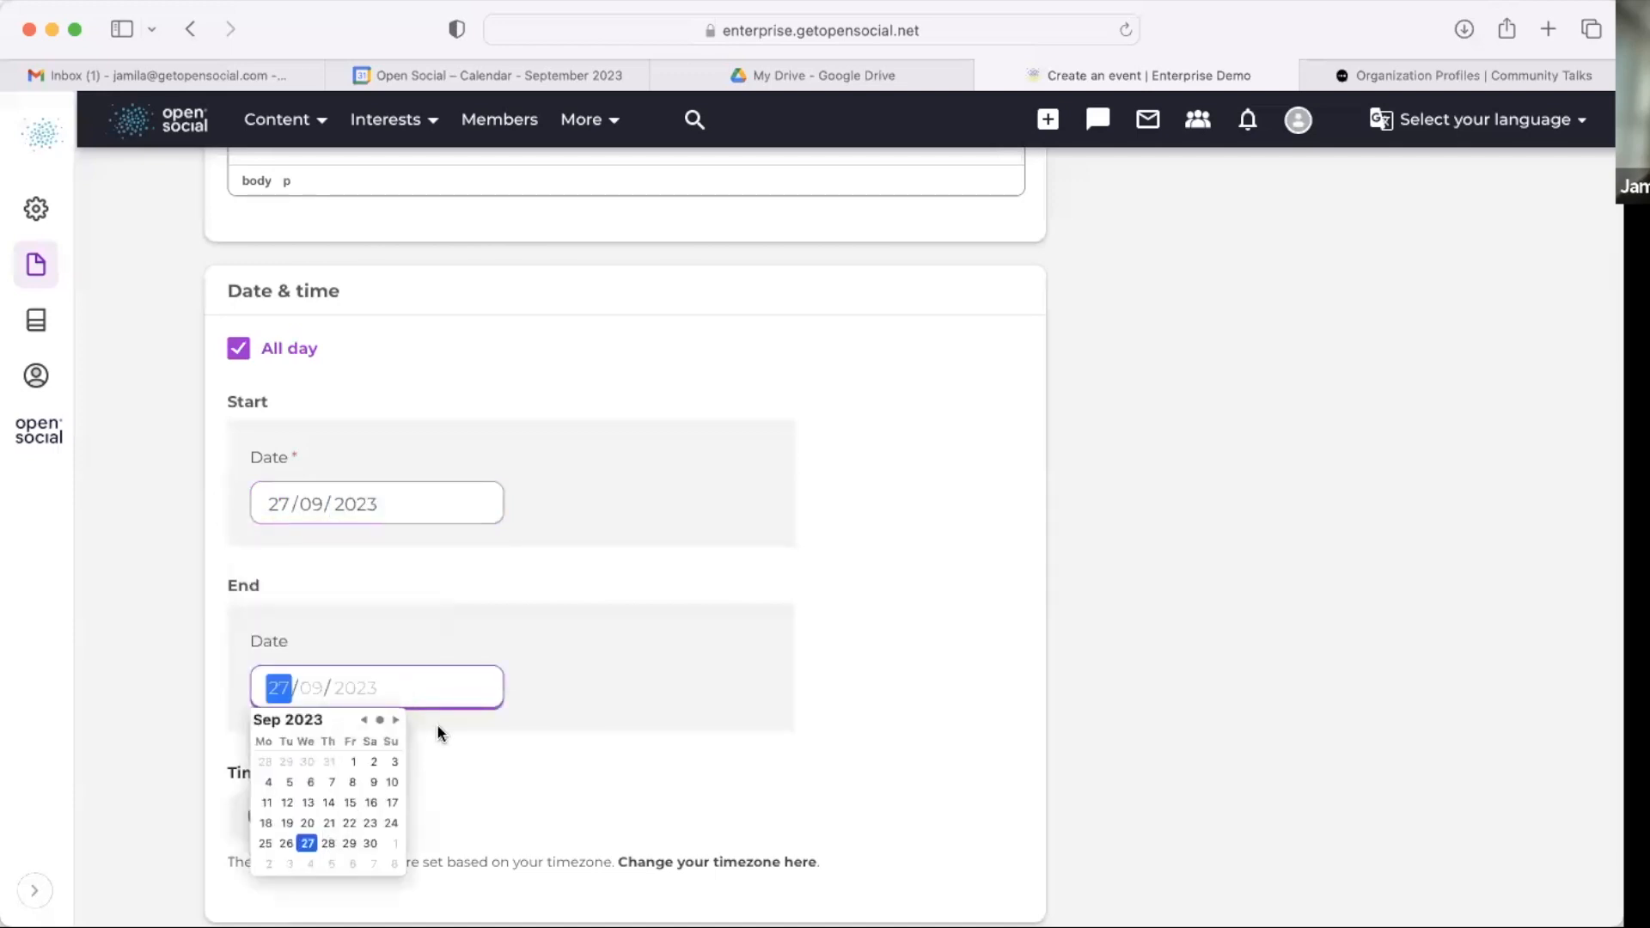
pyautogui.scroll(-3, 436, 723)
pyautogui.click(339, 514)
pyautogui.click(328, 672)
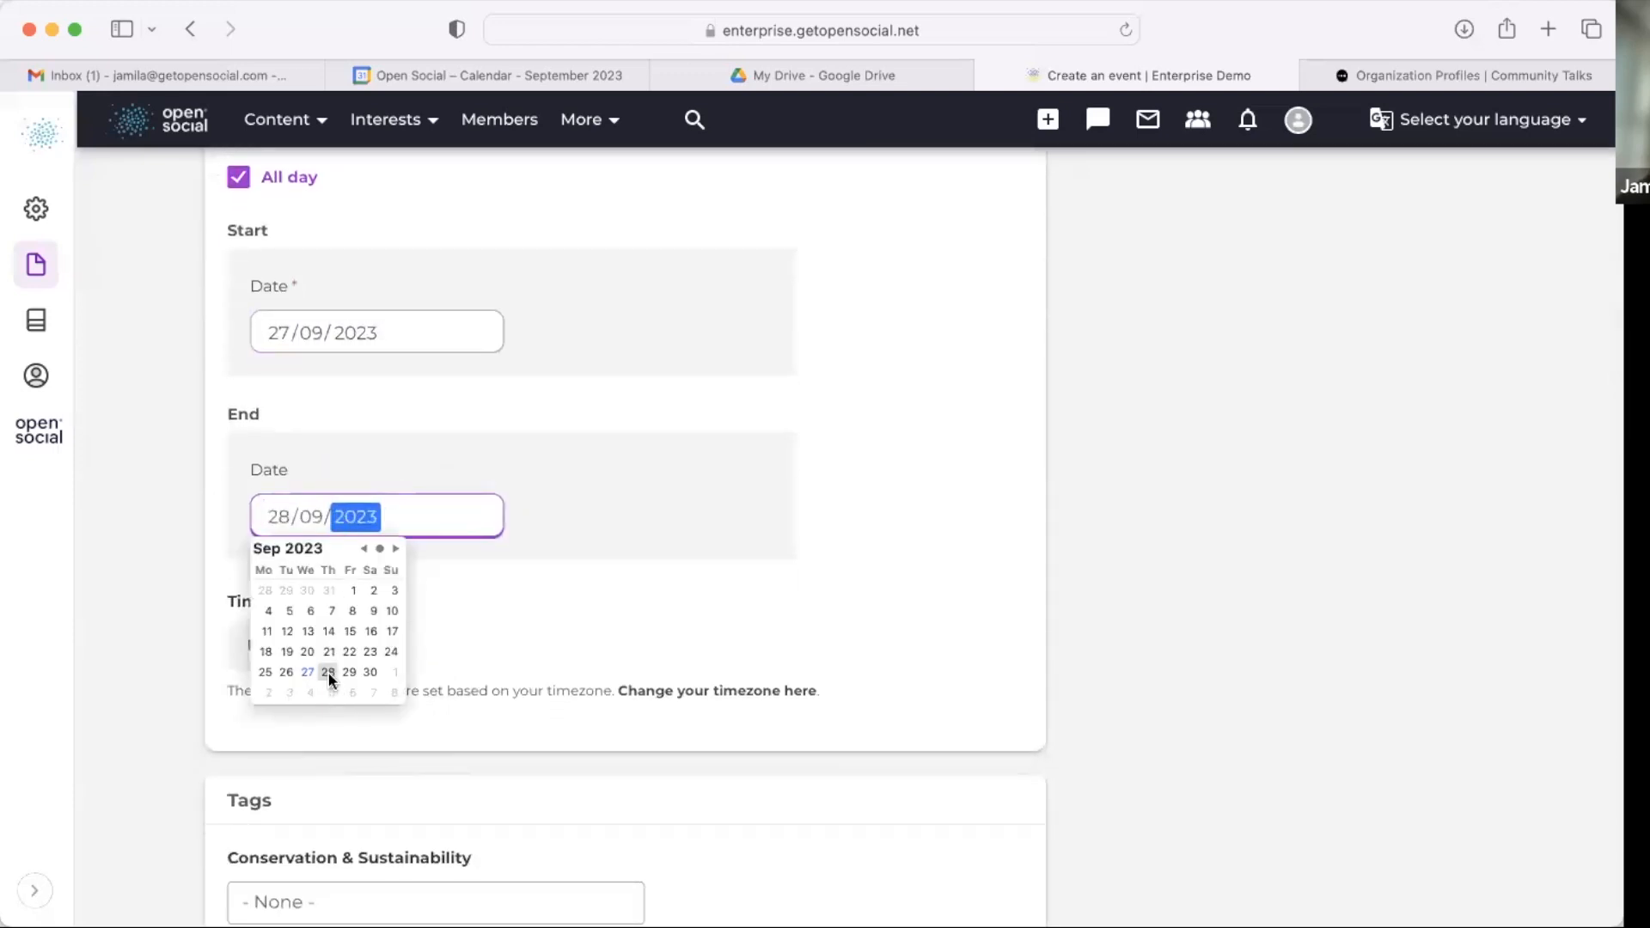
pyautogui.scroll(-7, 469, 653)
# Step: Set enrollment to Request to enroll, allowing non-group members, confirmation emails and sharing the event with others
pyautogui.scroll(-10, 447, 452)
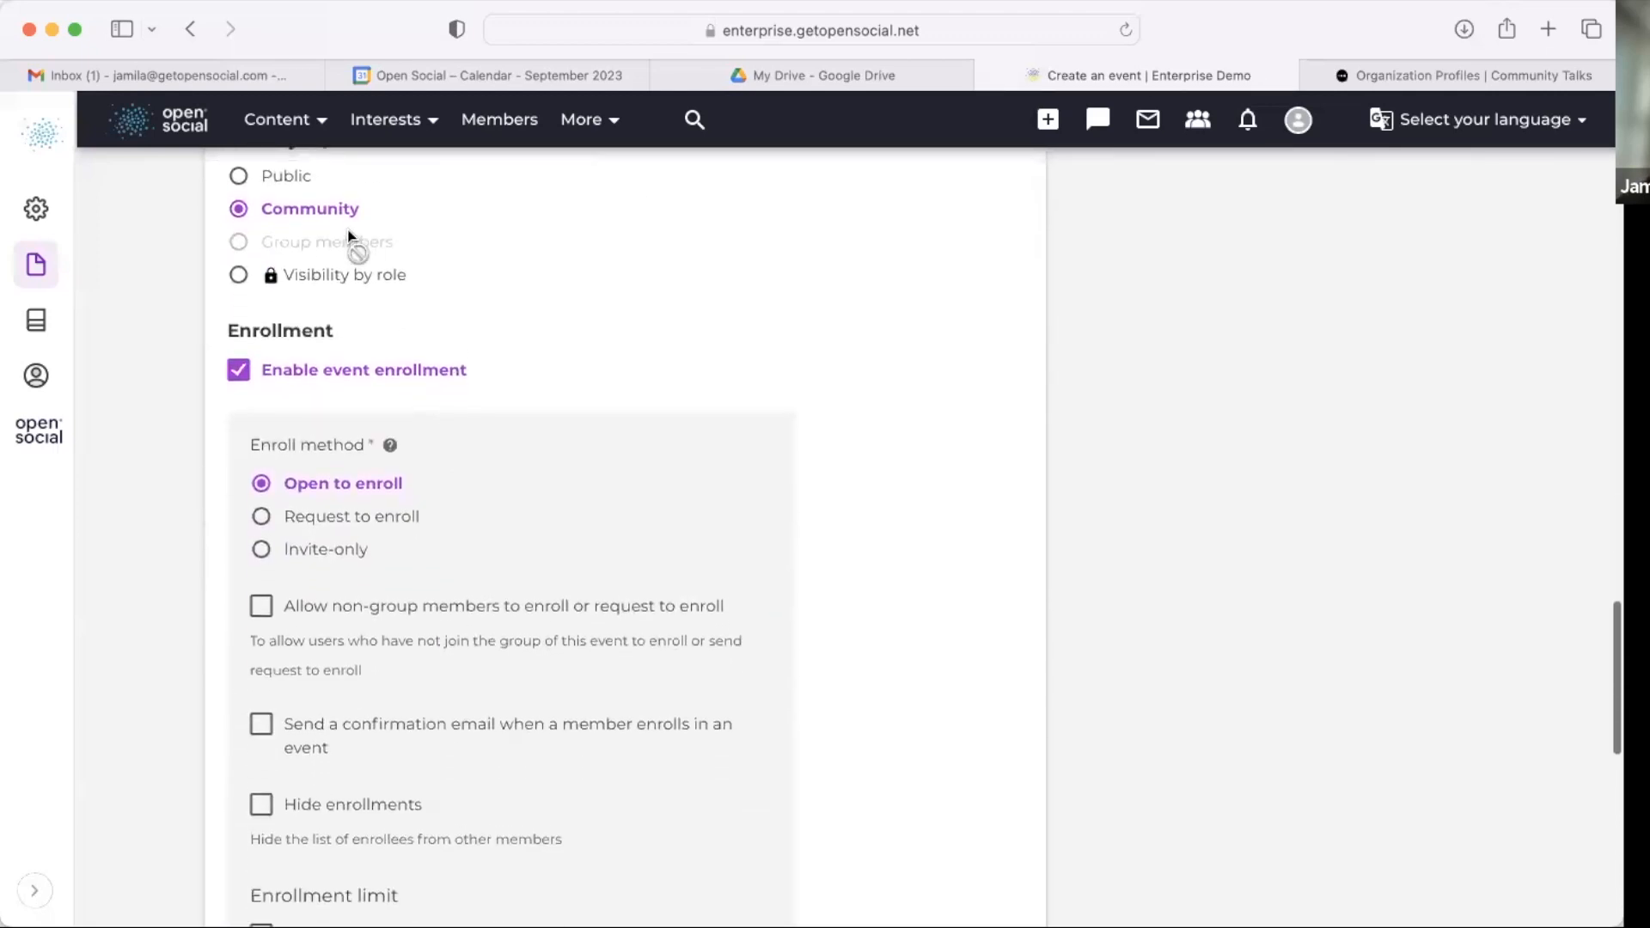
pyautogui.click(337, 516)
pyautogui.scroll(-3, 339, 516)
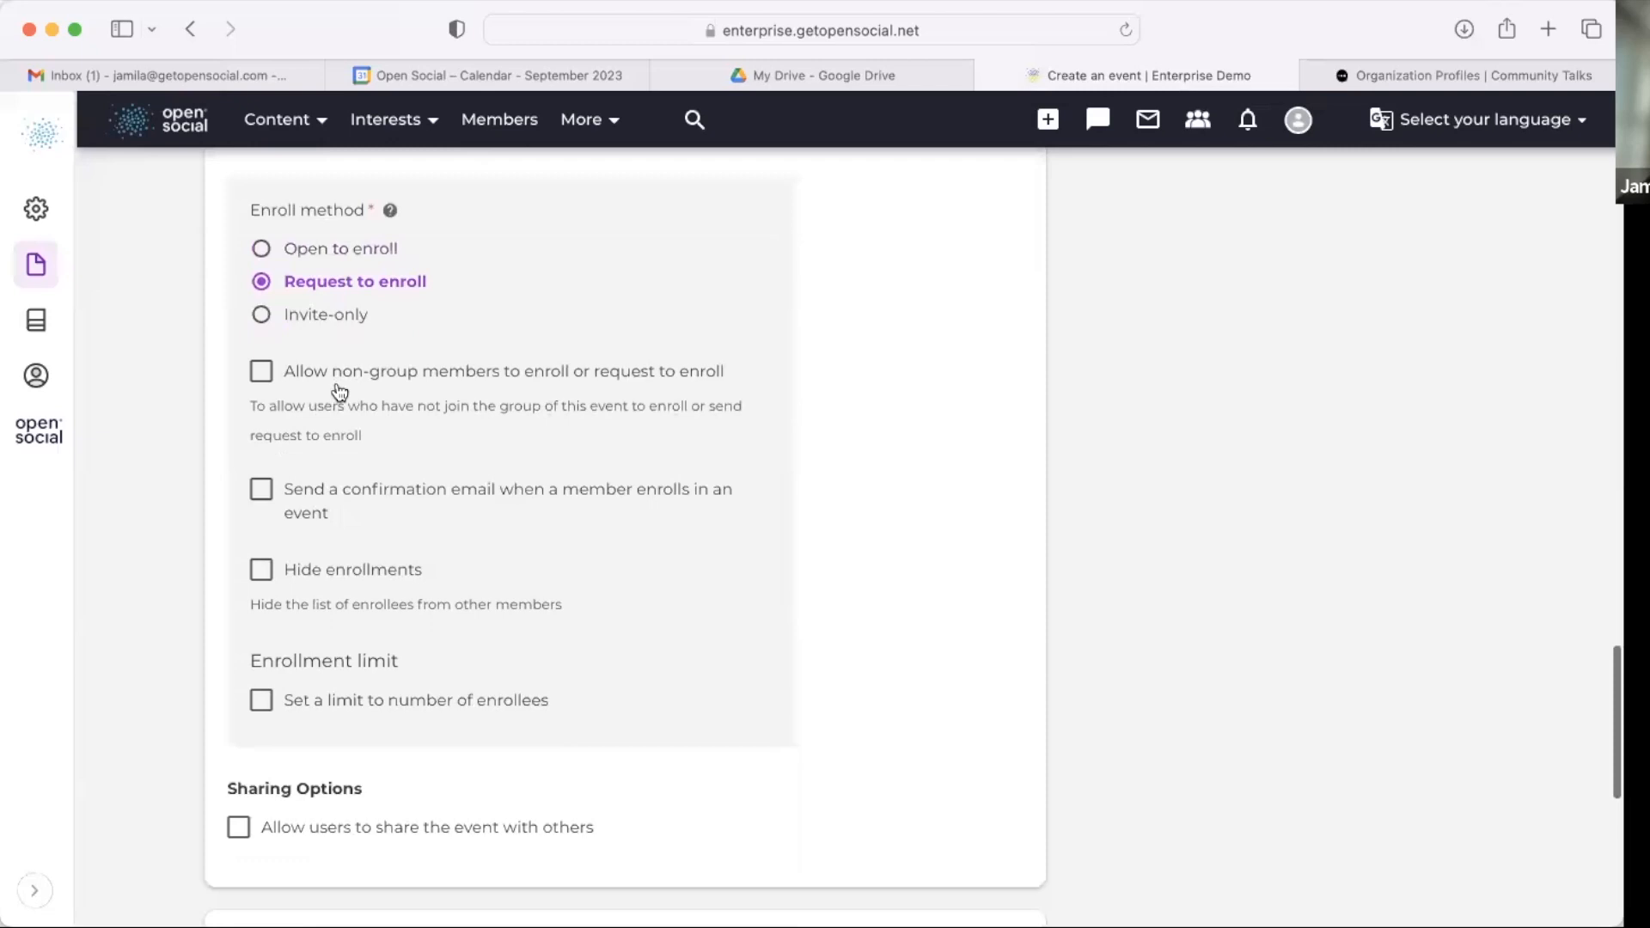
pyautogui.click(399, 373)
pyautogui.click(355, 512)
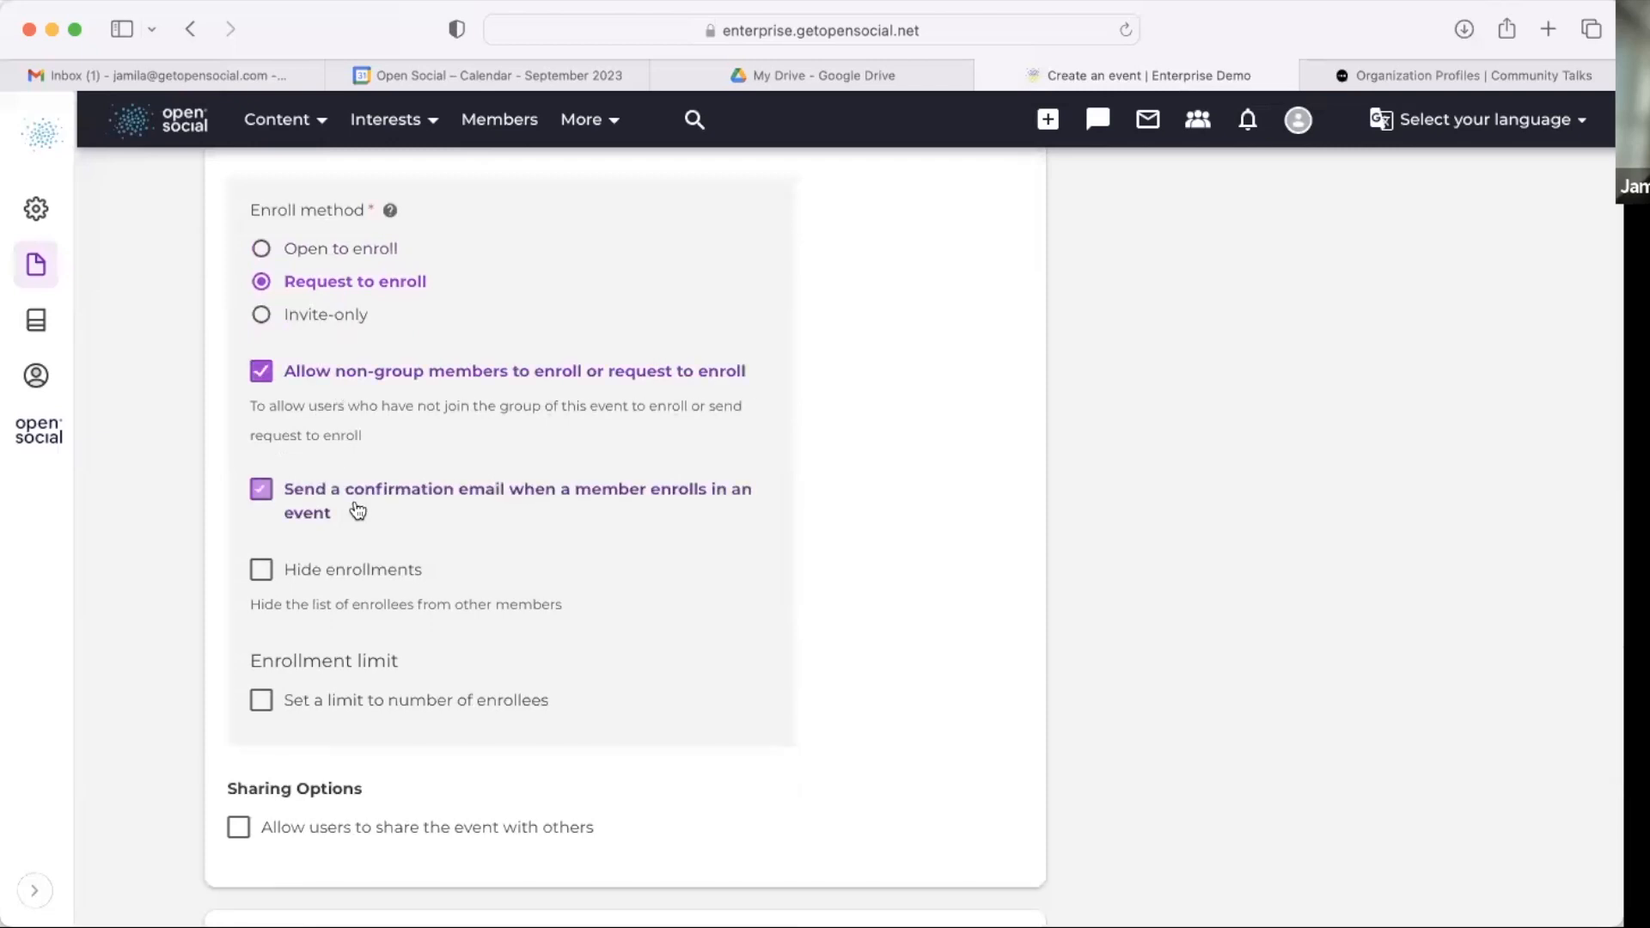
pyautogui.scroll(-5, 357, 430)
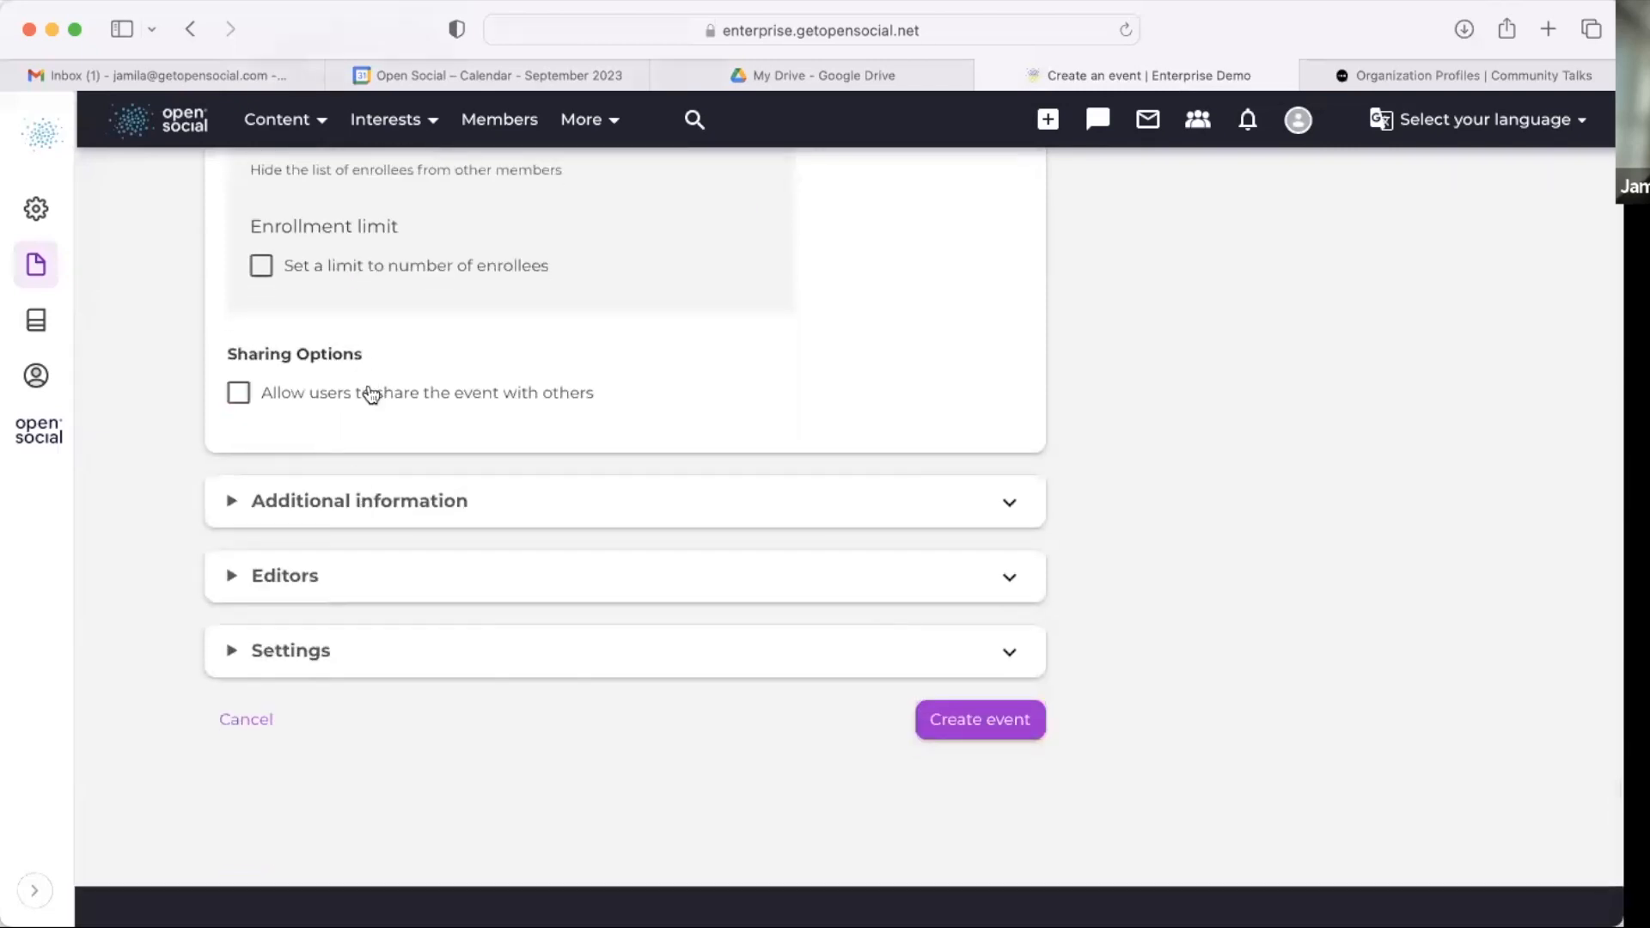
pyautogui.click(368, 392)
pyautogui.scroll(-3, 367, 392)
# Step: Link the event to the GP Berlin and JungleGuard Initiative organizations in its Settings section
pyautogui.click(405, 519)
pyautogui.scroll(-5, 404, 522)
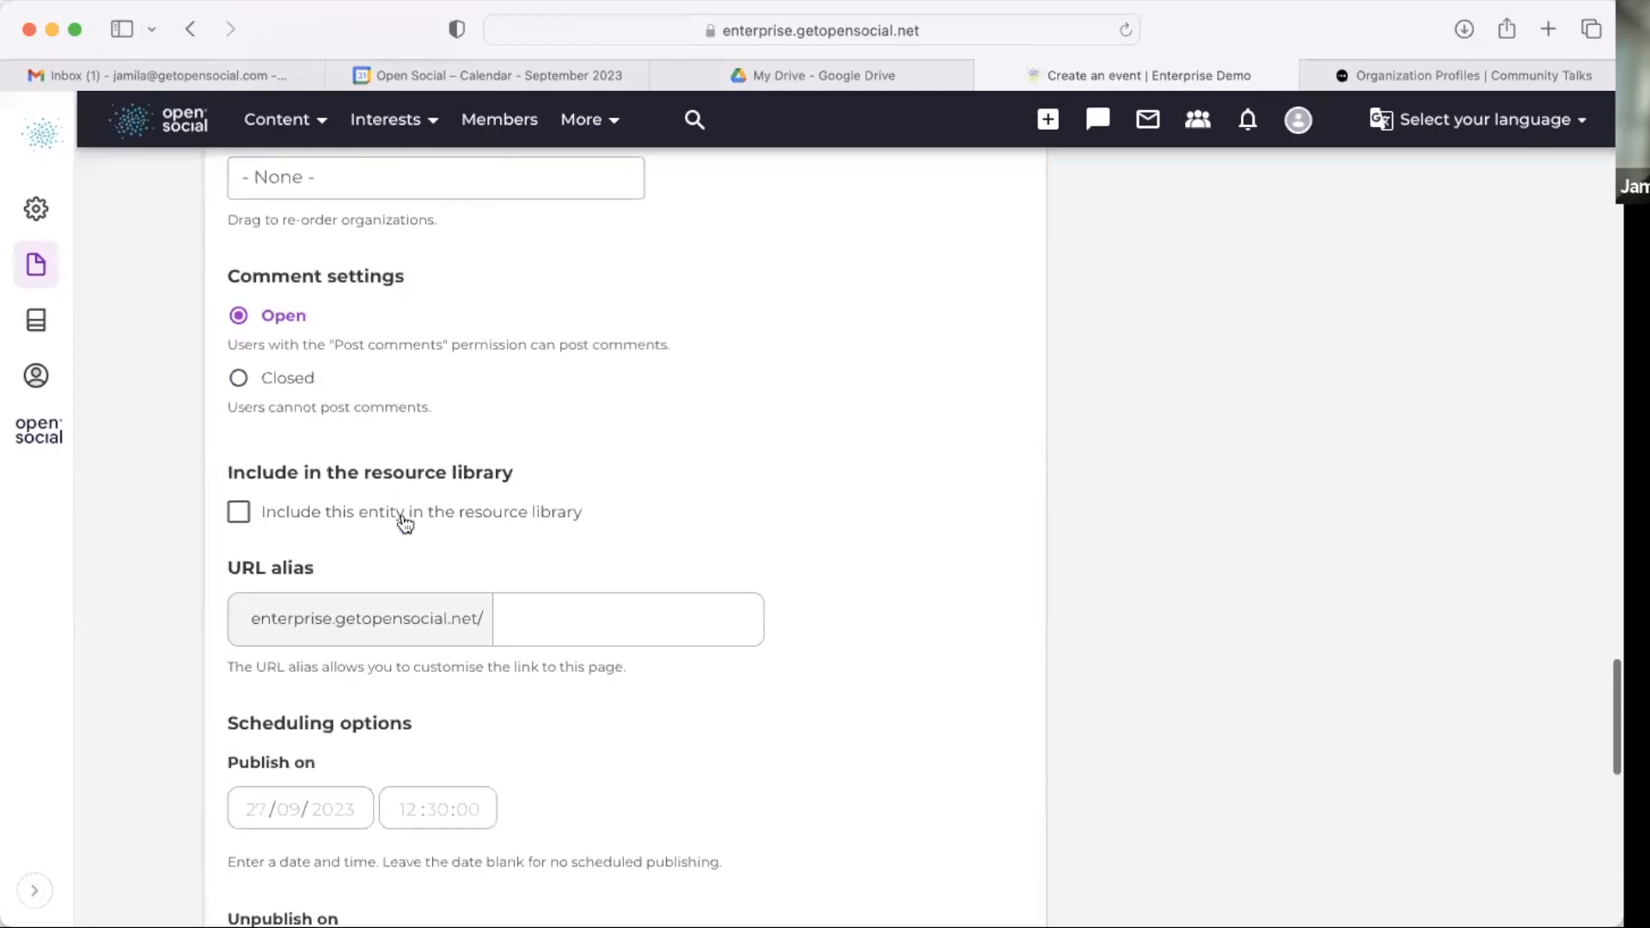
pyautogui.click(337, 180)
pyautogui.scroll(3, 375, 170)
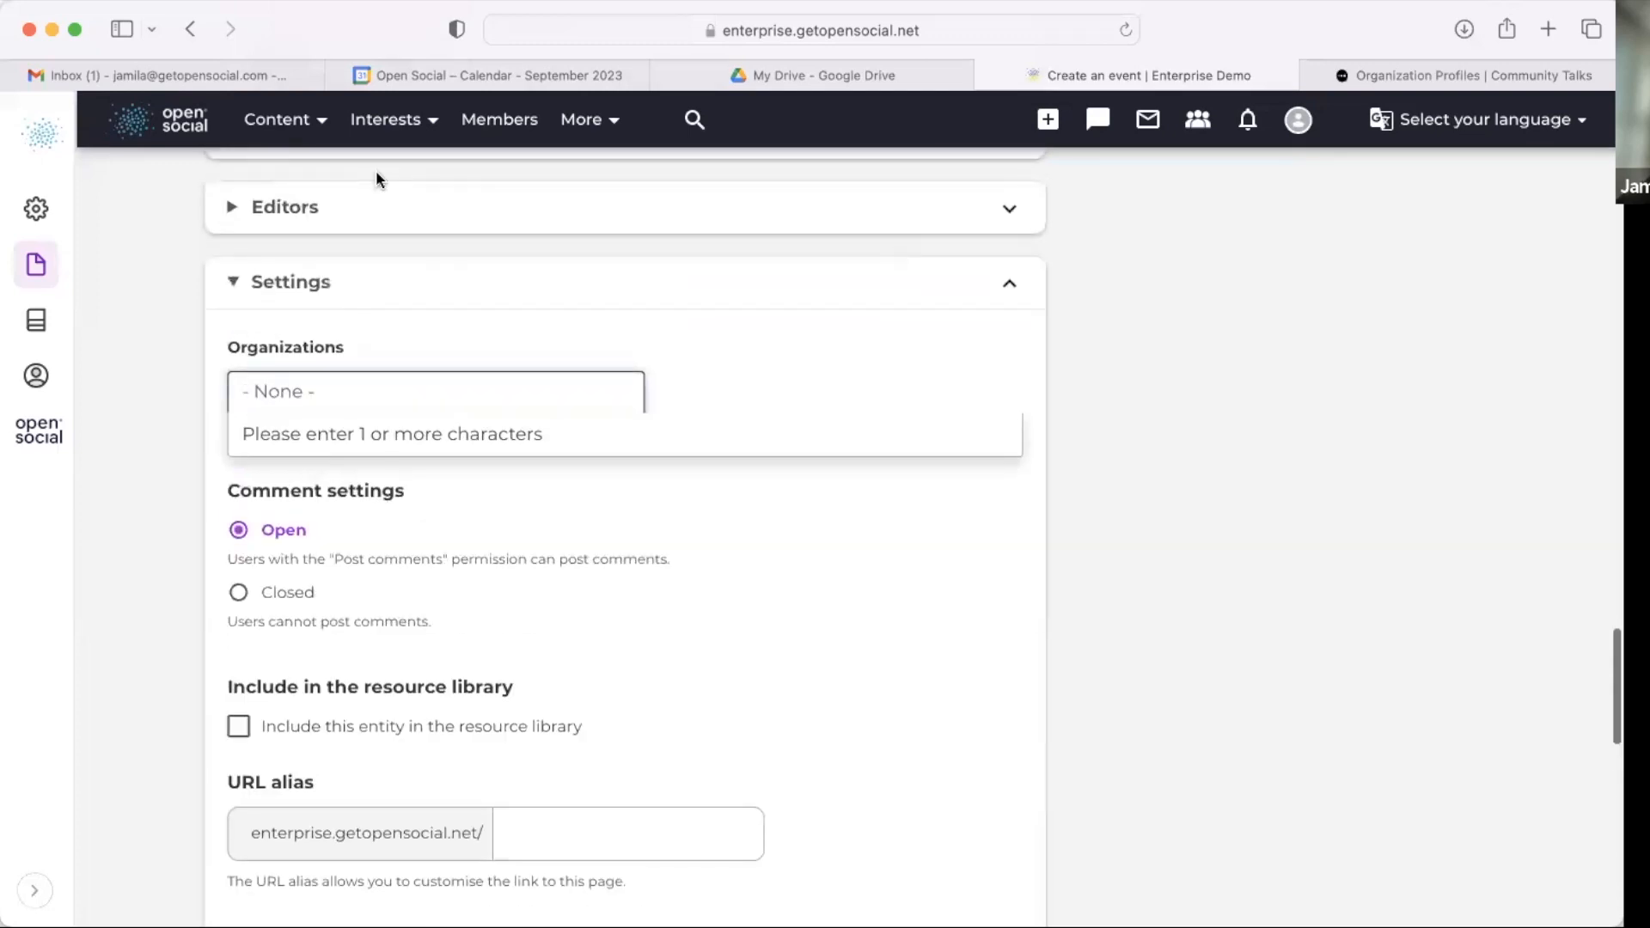
pyautogui.write('ber')
pyautogui.press('Return')
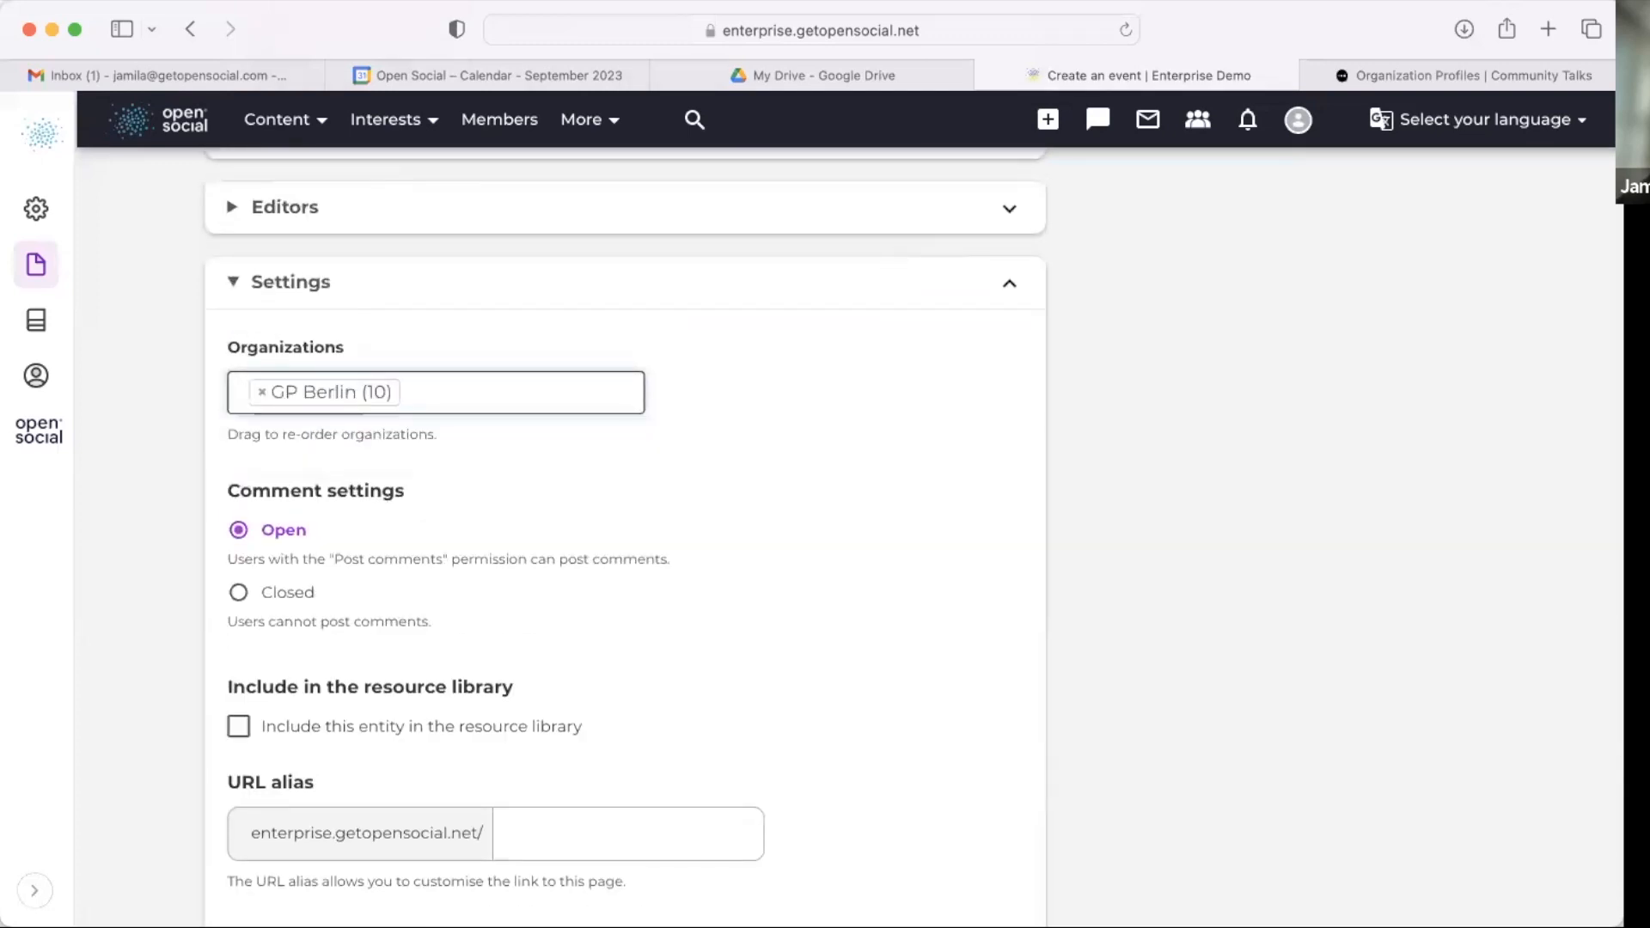
pyautogui.write('n')
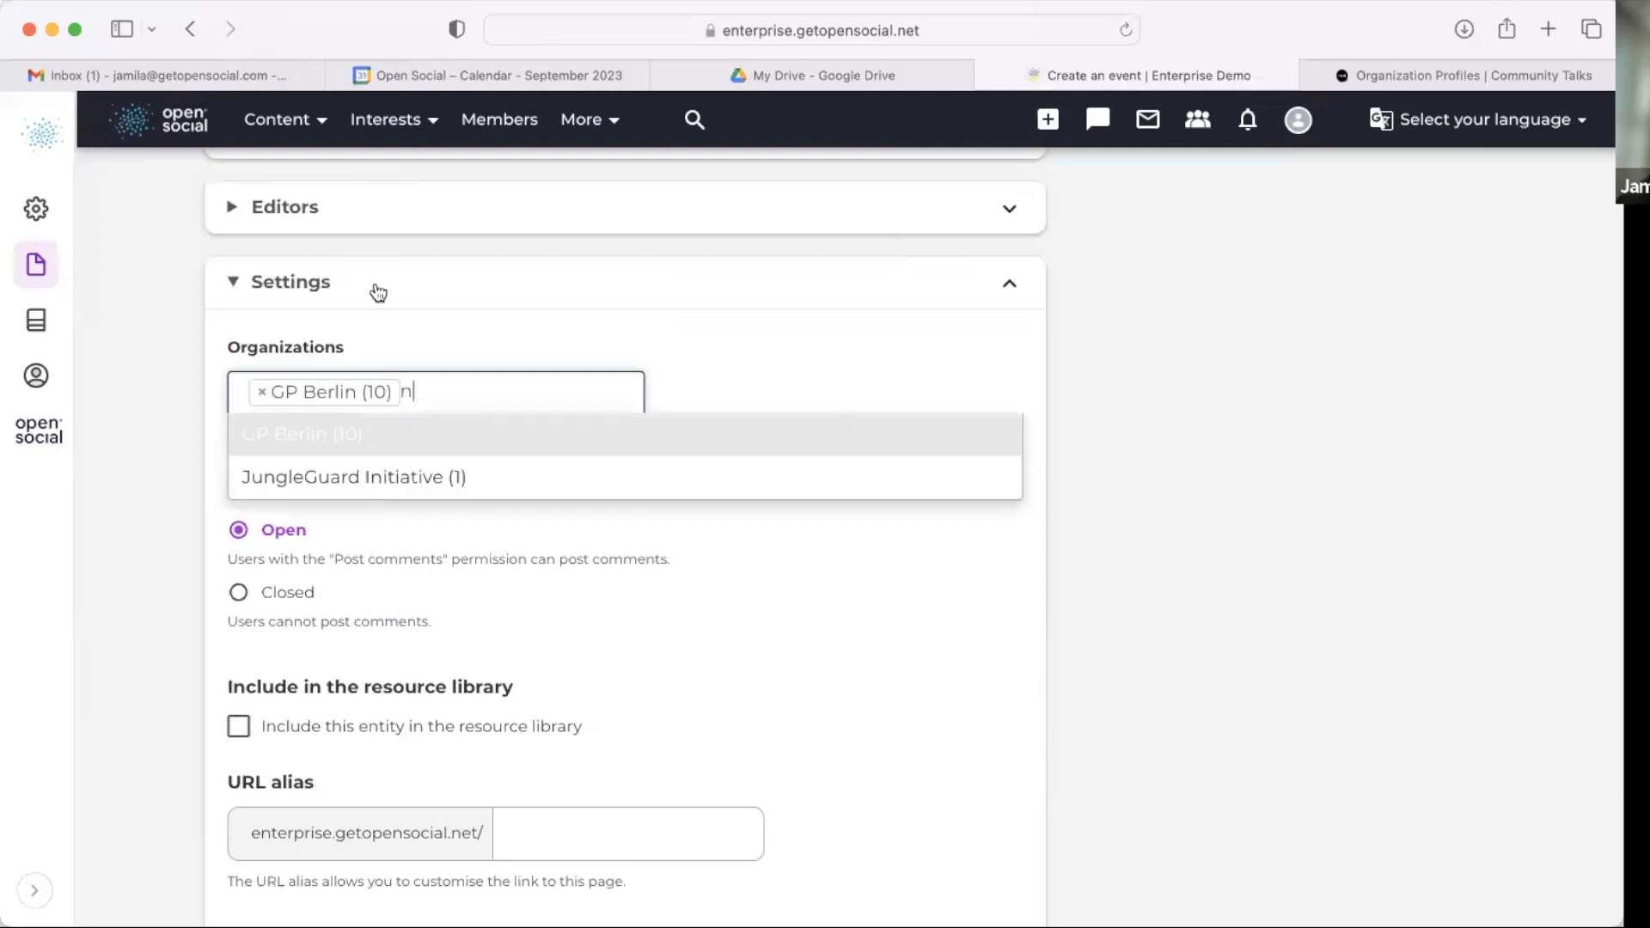
pyautogui.click(413, 486)
pyautogui.click(599, 434)
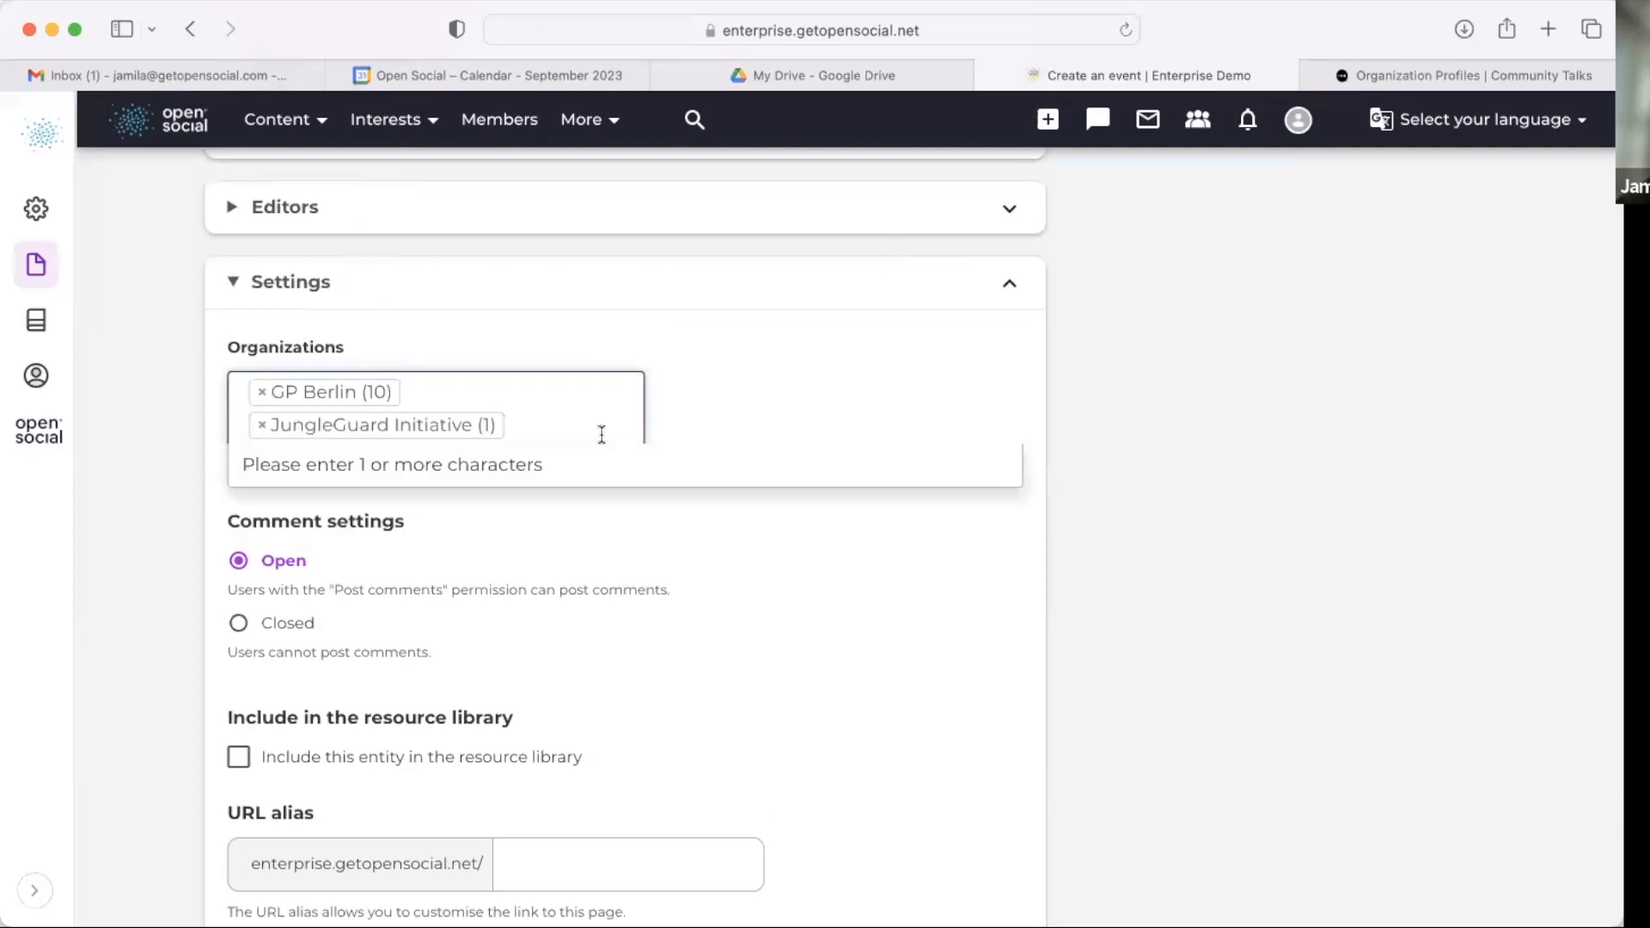
pyautogui.write('m')
pyautogui.press('BackSpace')
pyautogui.click(781, 638)
# Step: Create the event and dismiss the confirmation message
pyautogui.scroll(-15, 780, 637)
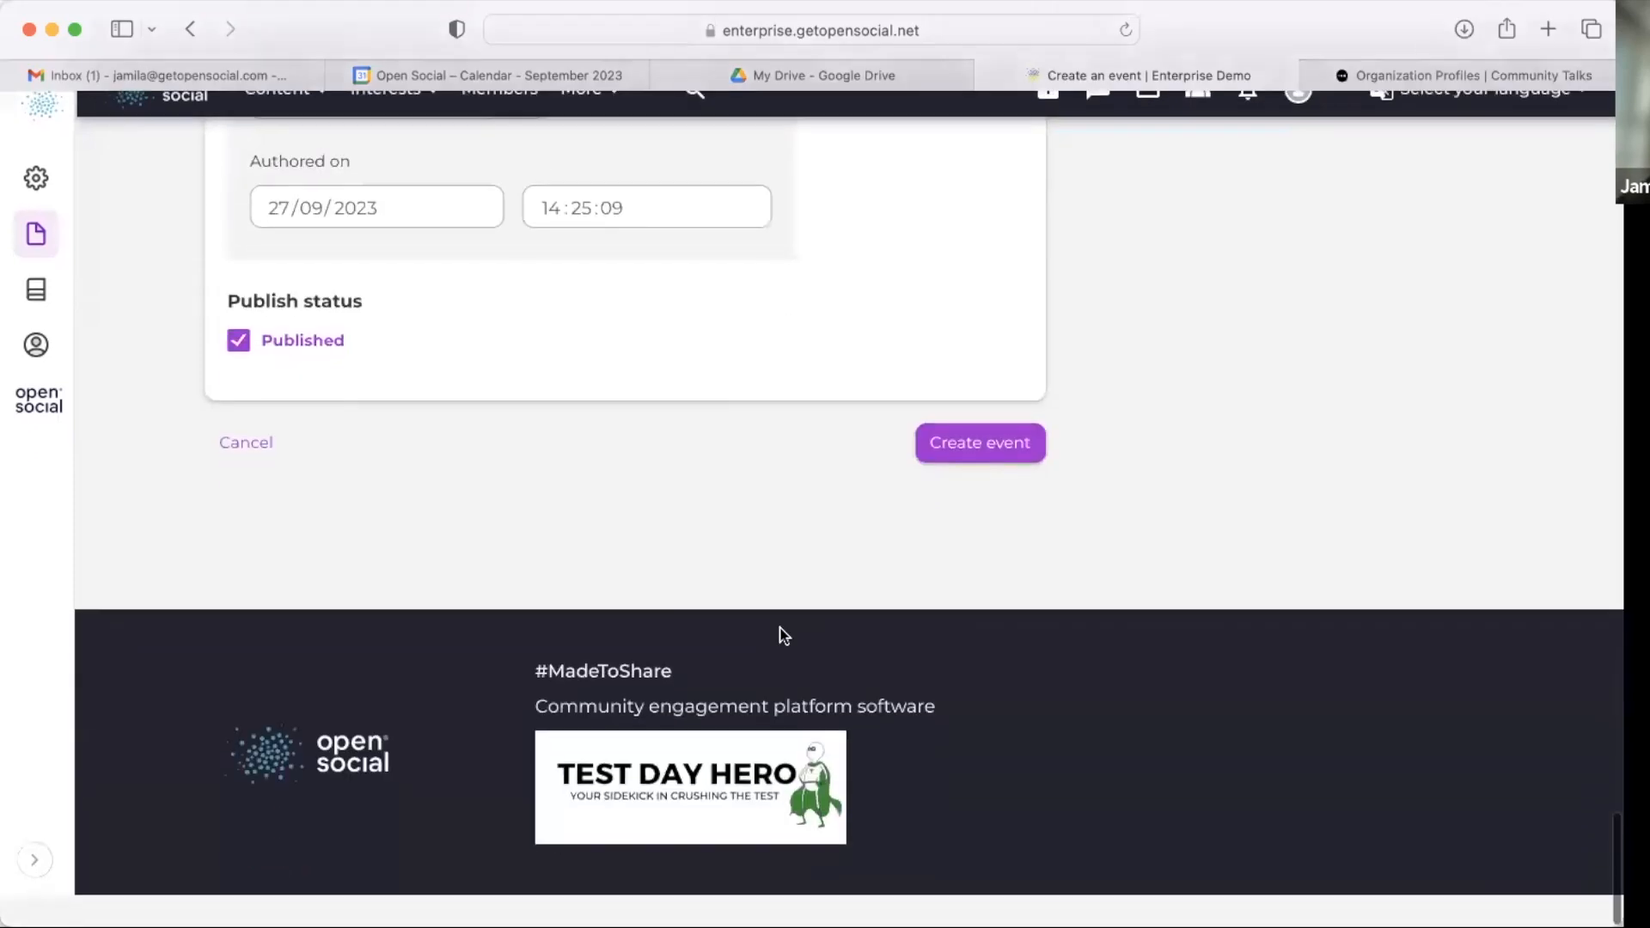
pyautogui.click(1014, 474)
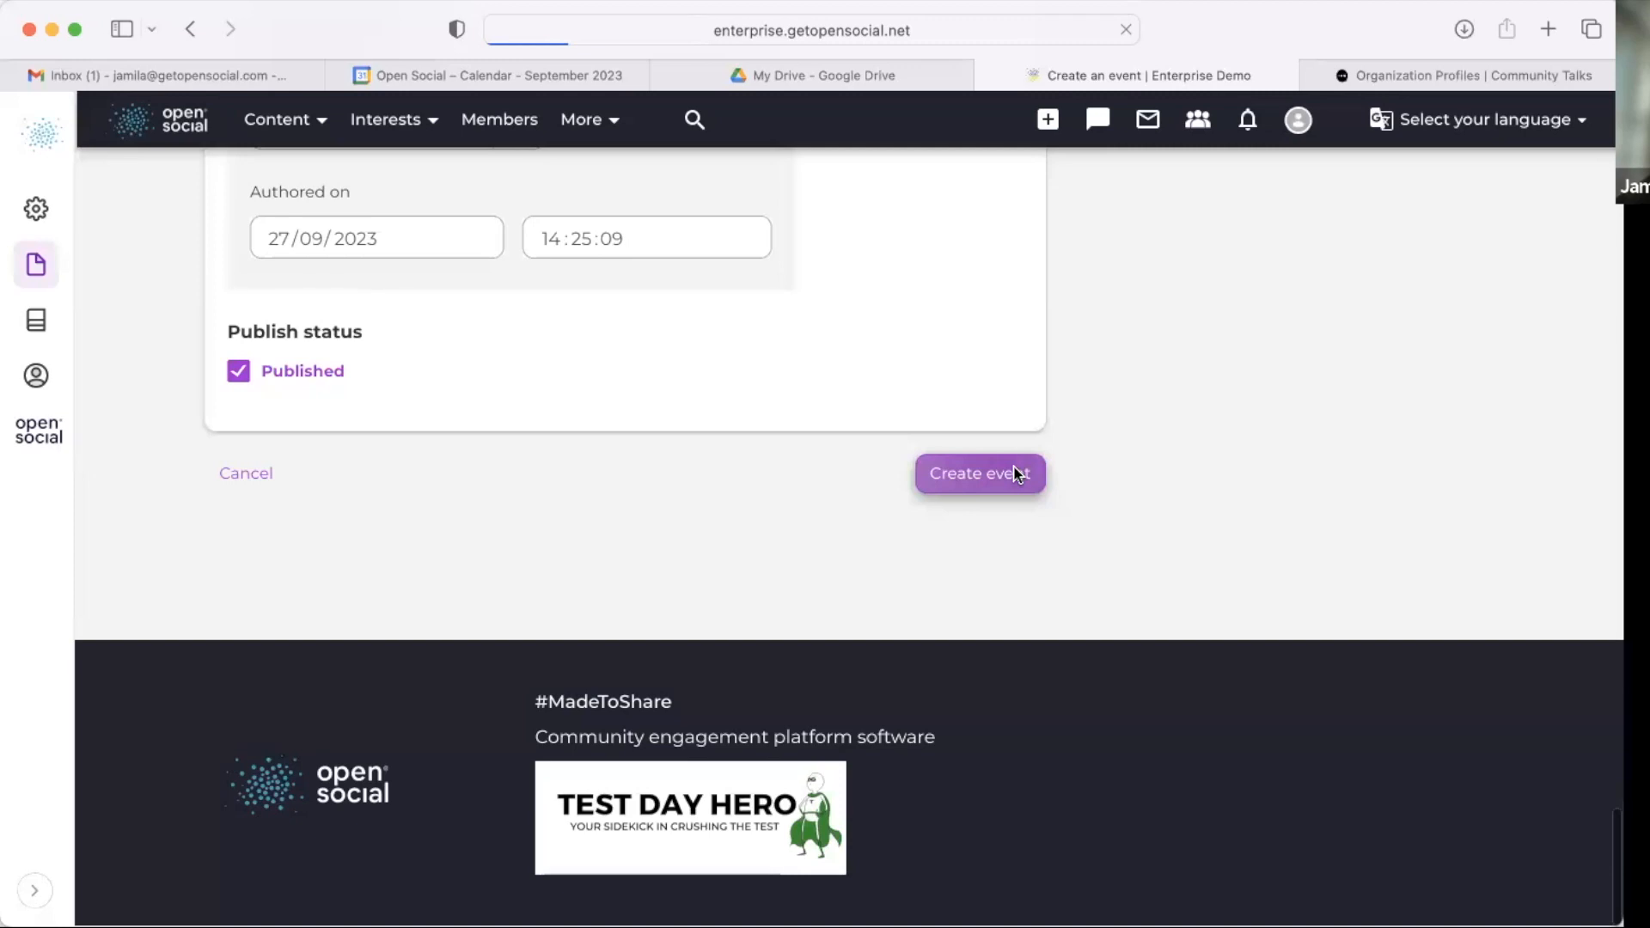
pyautogui.scroll(-2, 1034, 564)
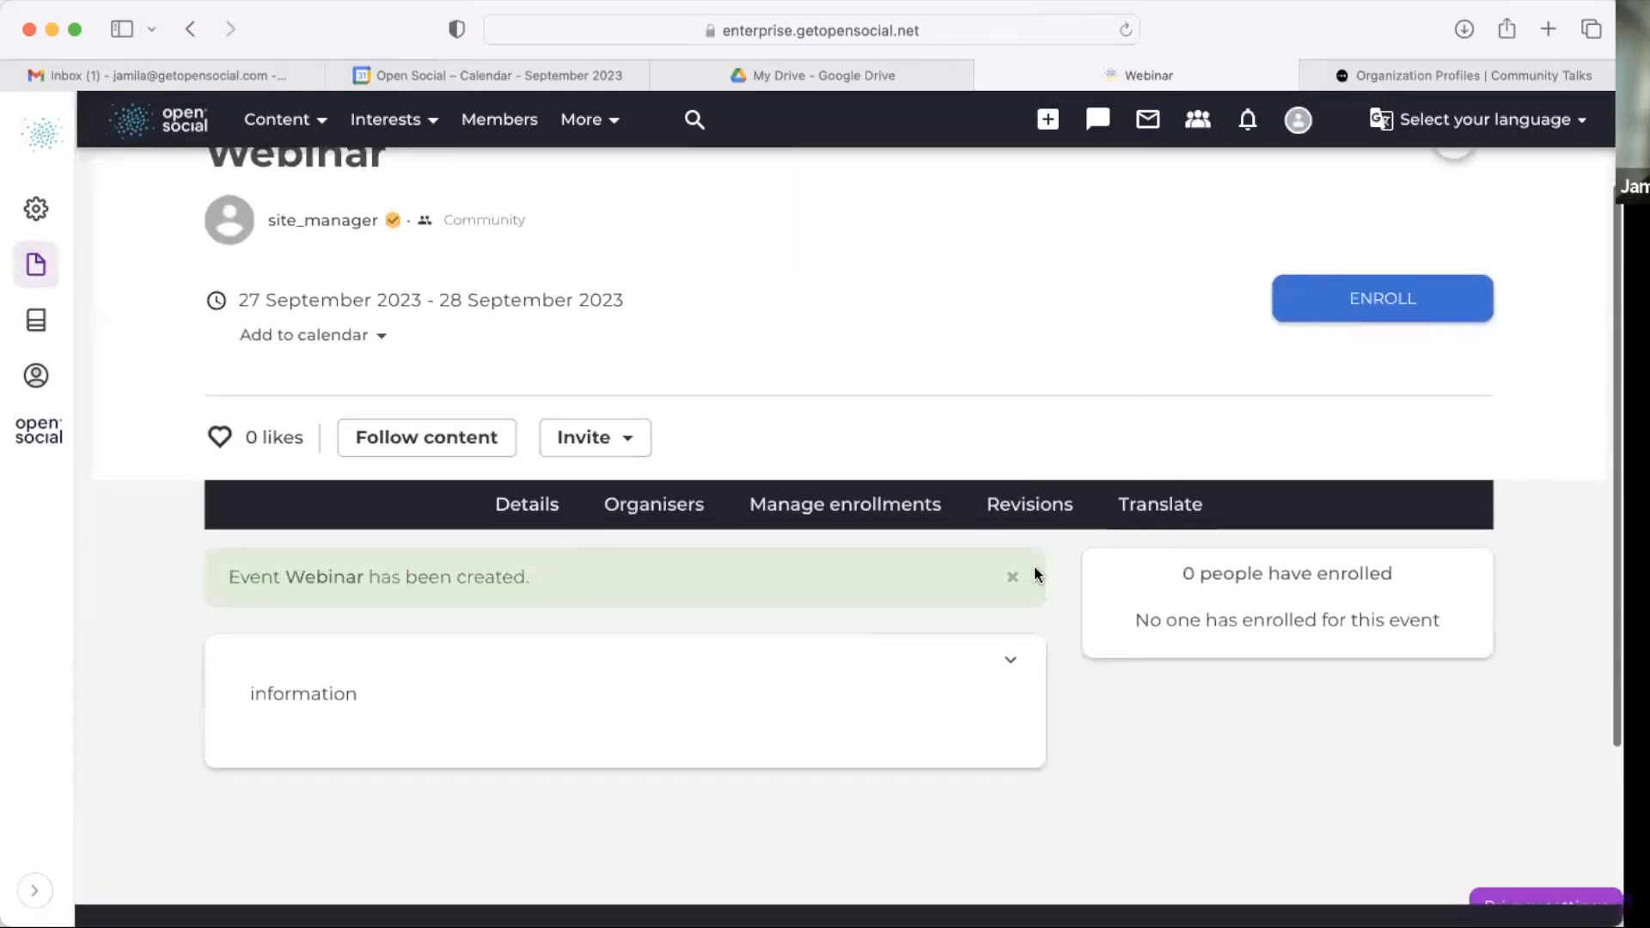
pyautogui.click(1014, 577)
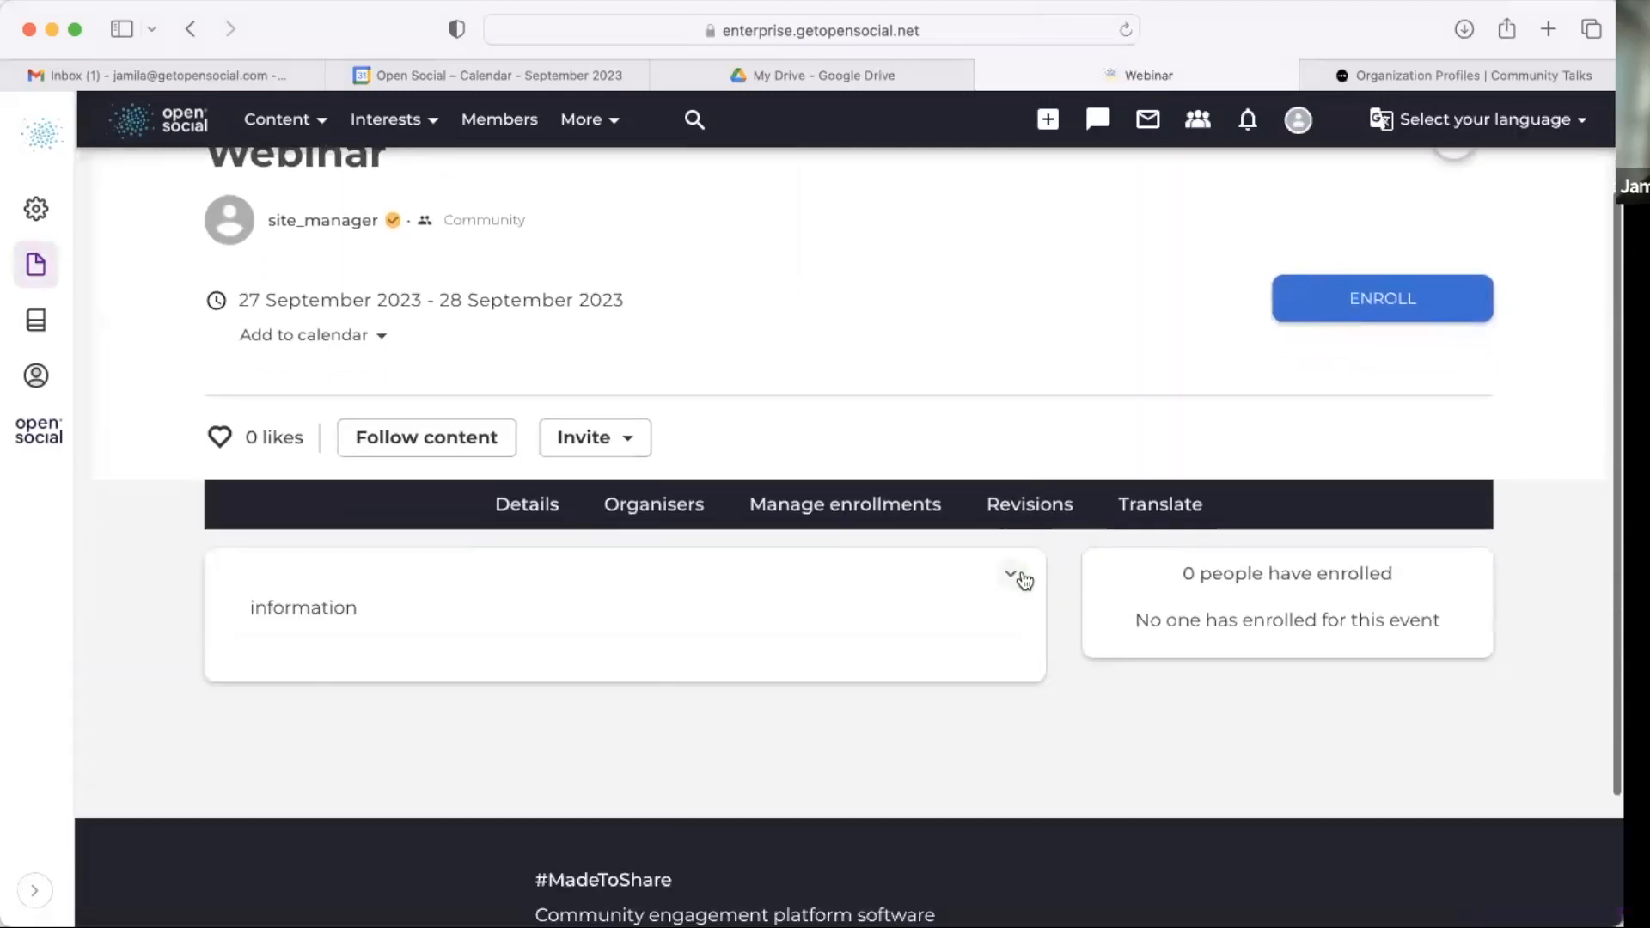
# Step: Open GP Berlin from the organizations overview and review its events, groups and topics sections
pyautogui.click(391, 129)
pyautogui.click(402, 231)
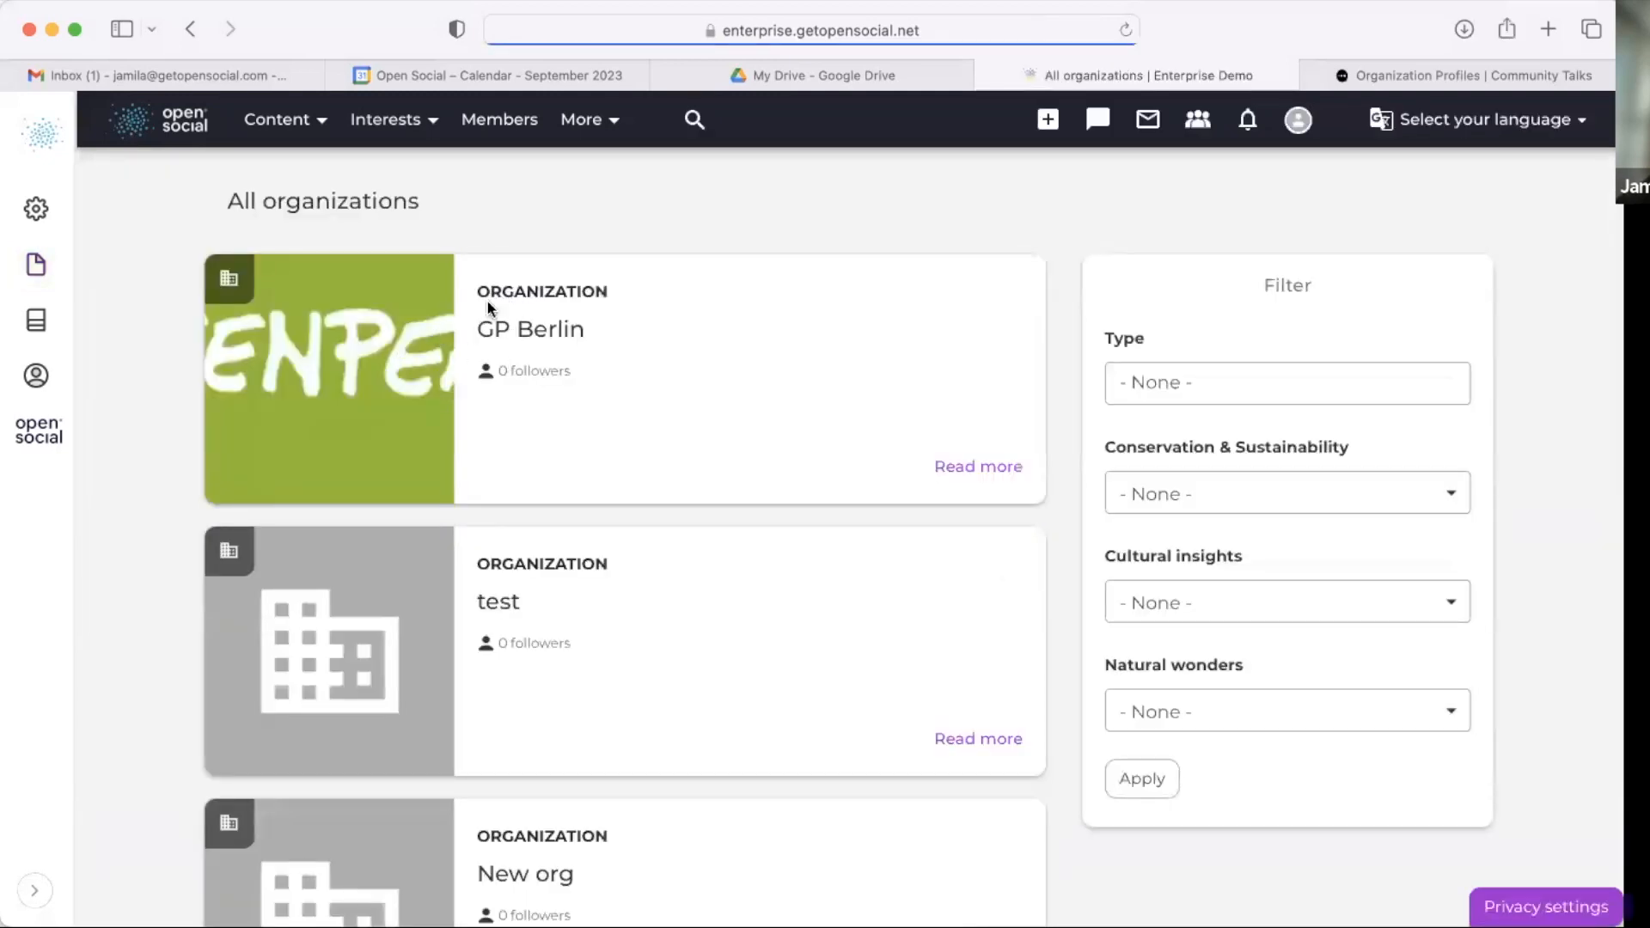
pyautogui.click(500, 332)
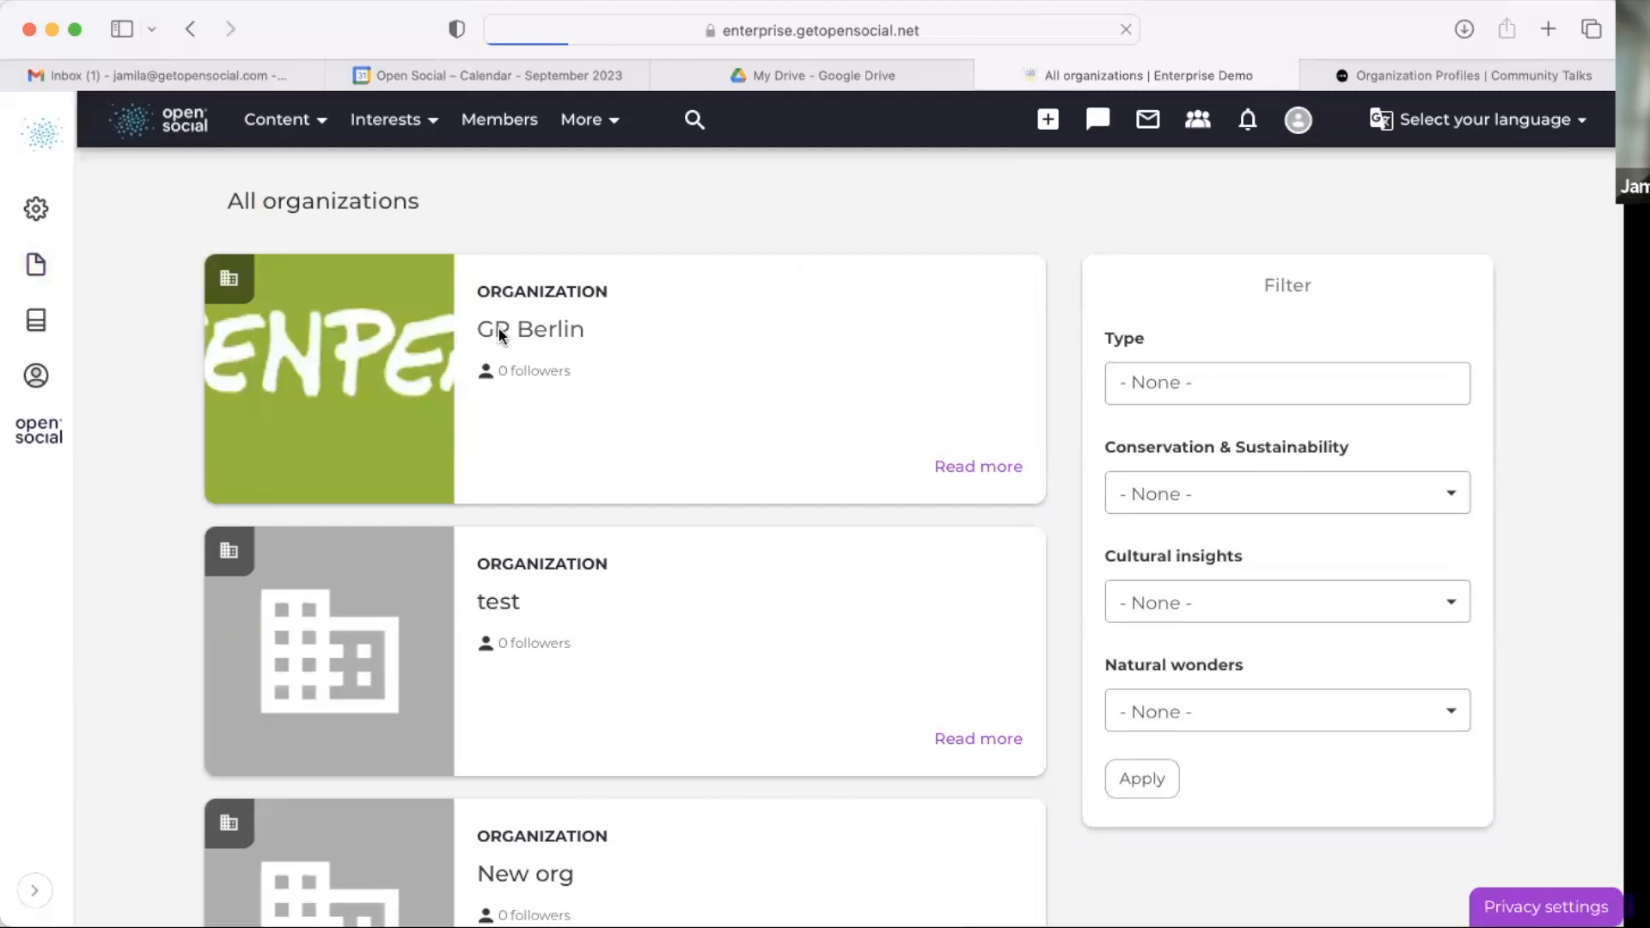
pyautogui.scroll(-10, 453, 674)
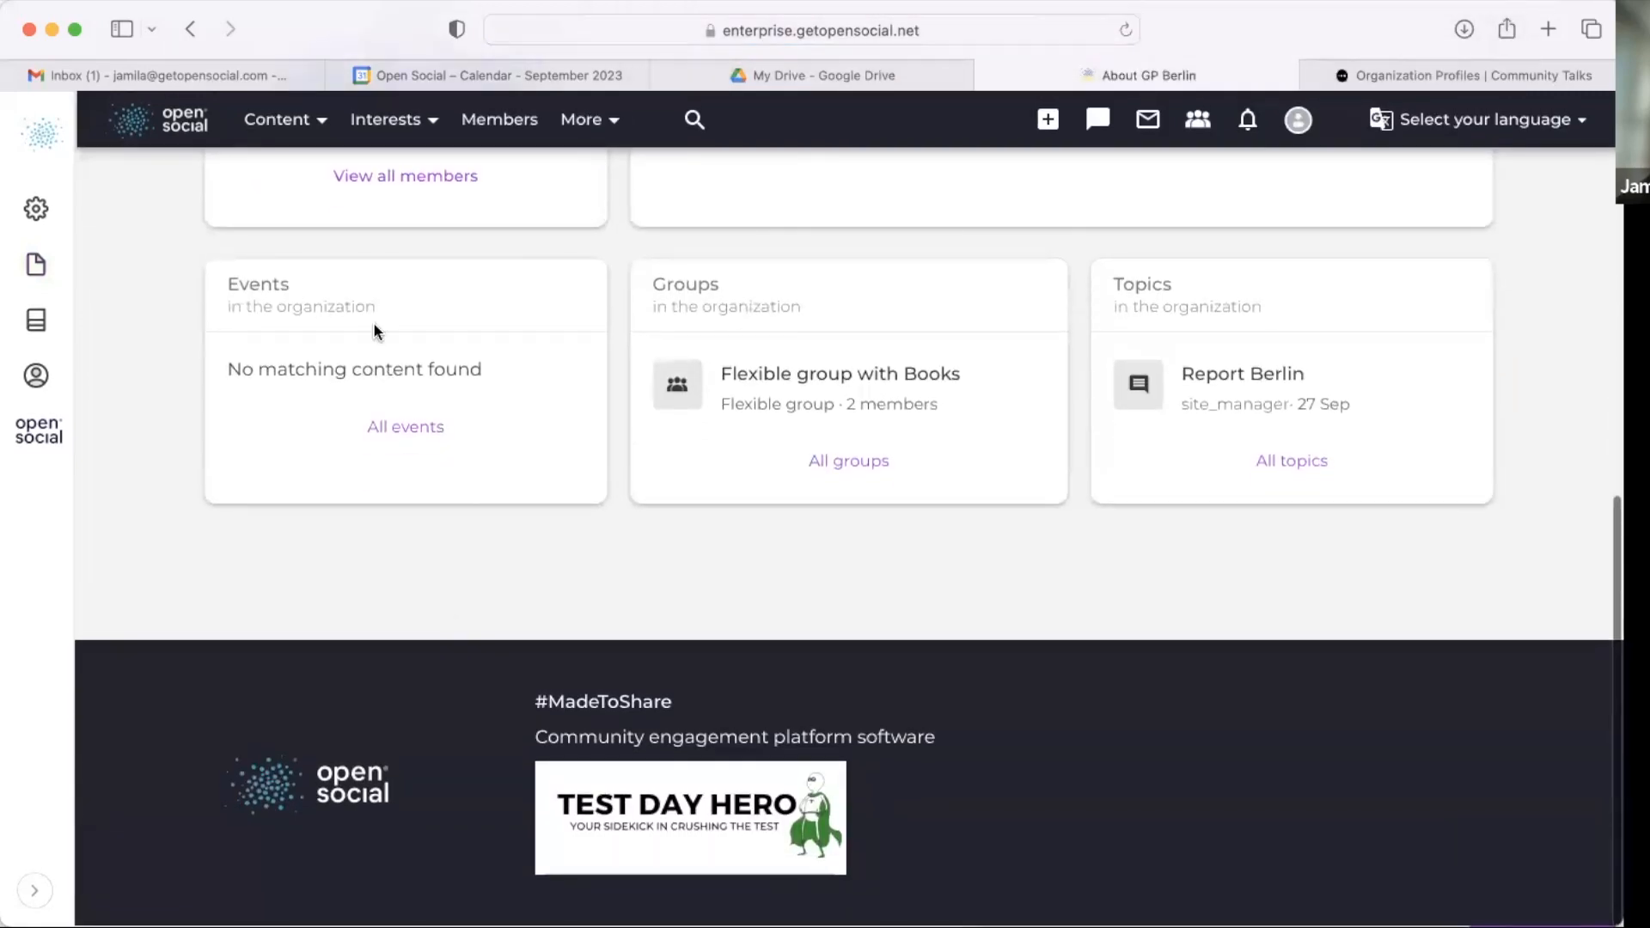
# Step: Close the enrollment confirmation dialog on the test event page
pyautogui.scroll(3, 373, 321)
pyautogui.click(601, 38)
pyautogui.write(']')
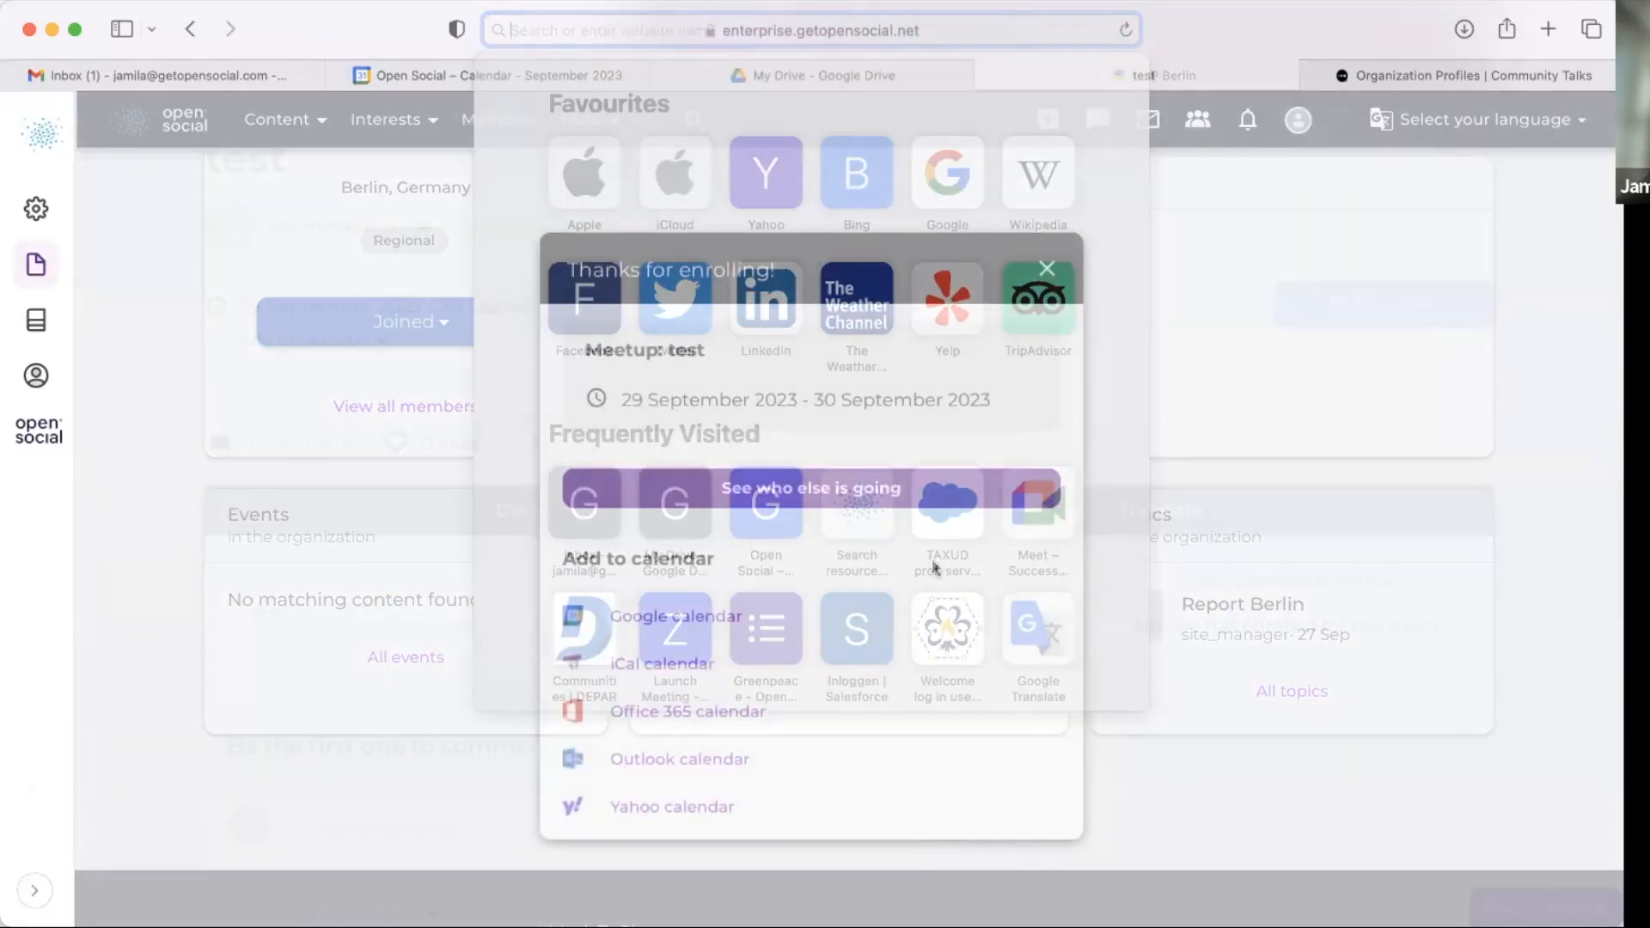
pyautogui.click(1047, 268)
pyautogui.scroll(2, 415, 413)
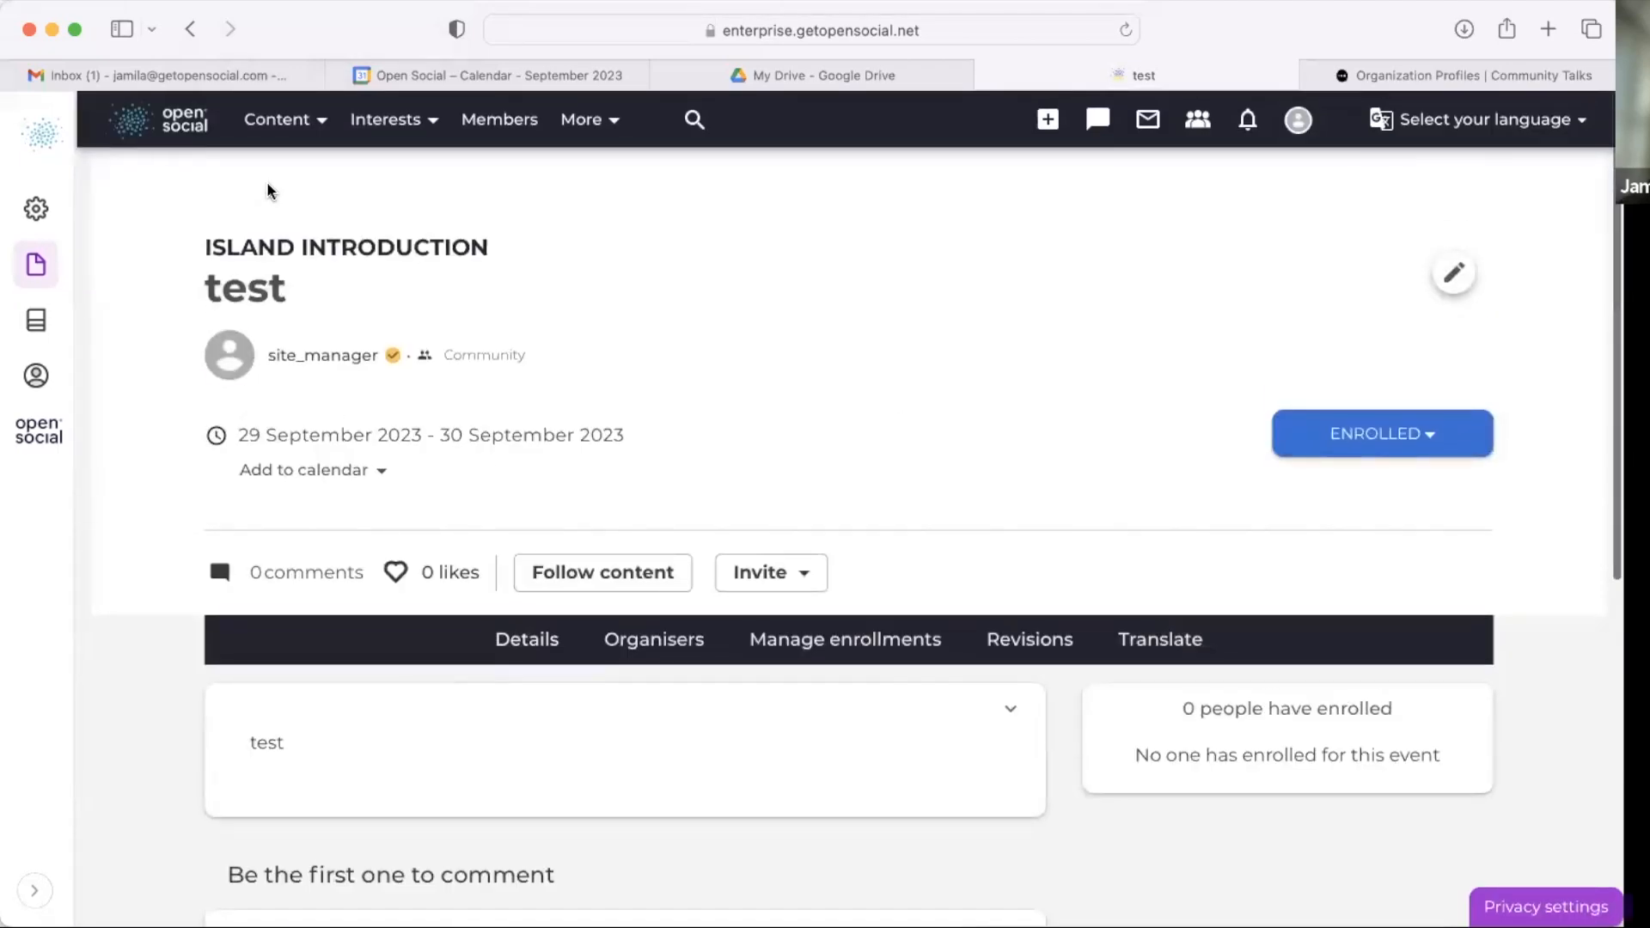
# Step: Reopen GP Berlin from the organizations overview and review its Events section
pyautogui.click(367, 139)
pyautogui.click(383, 237)
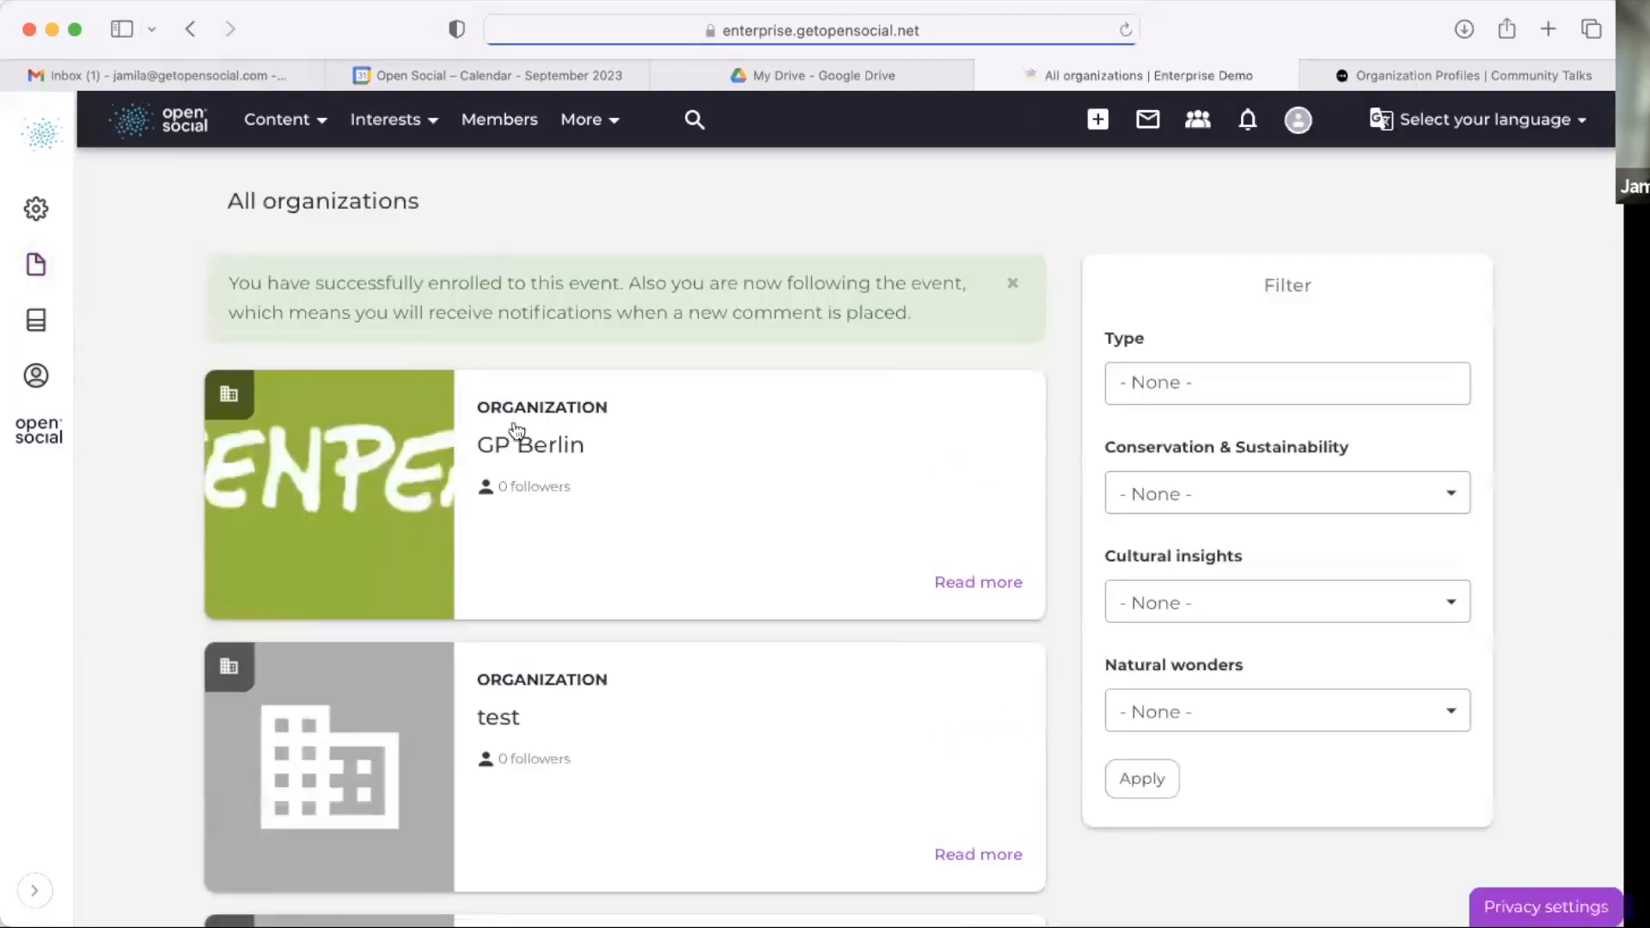
pyautogui.click(521, 447)
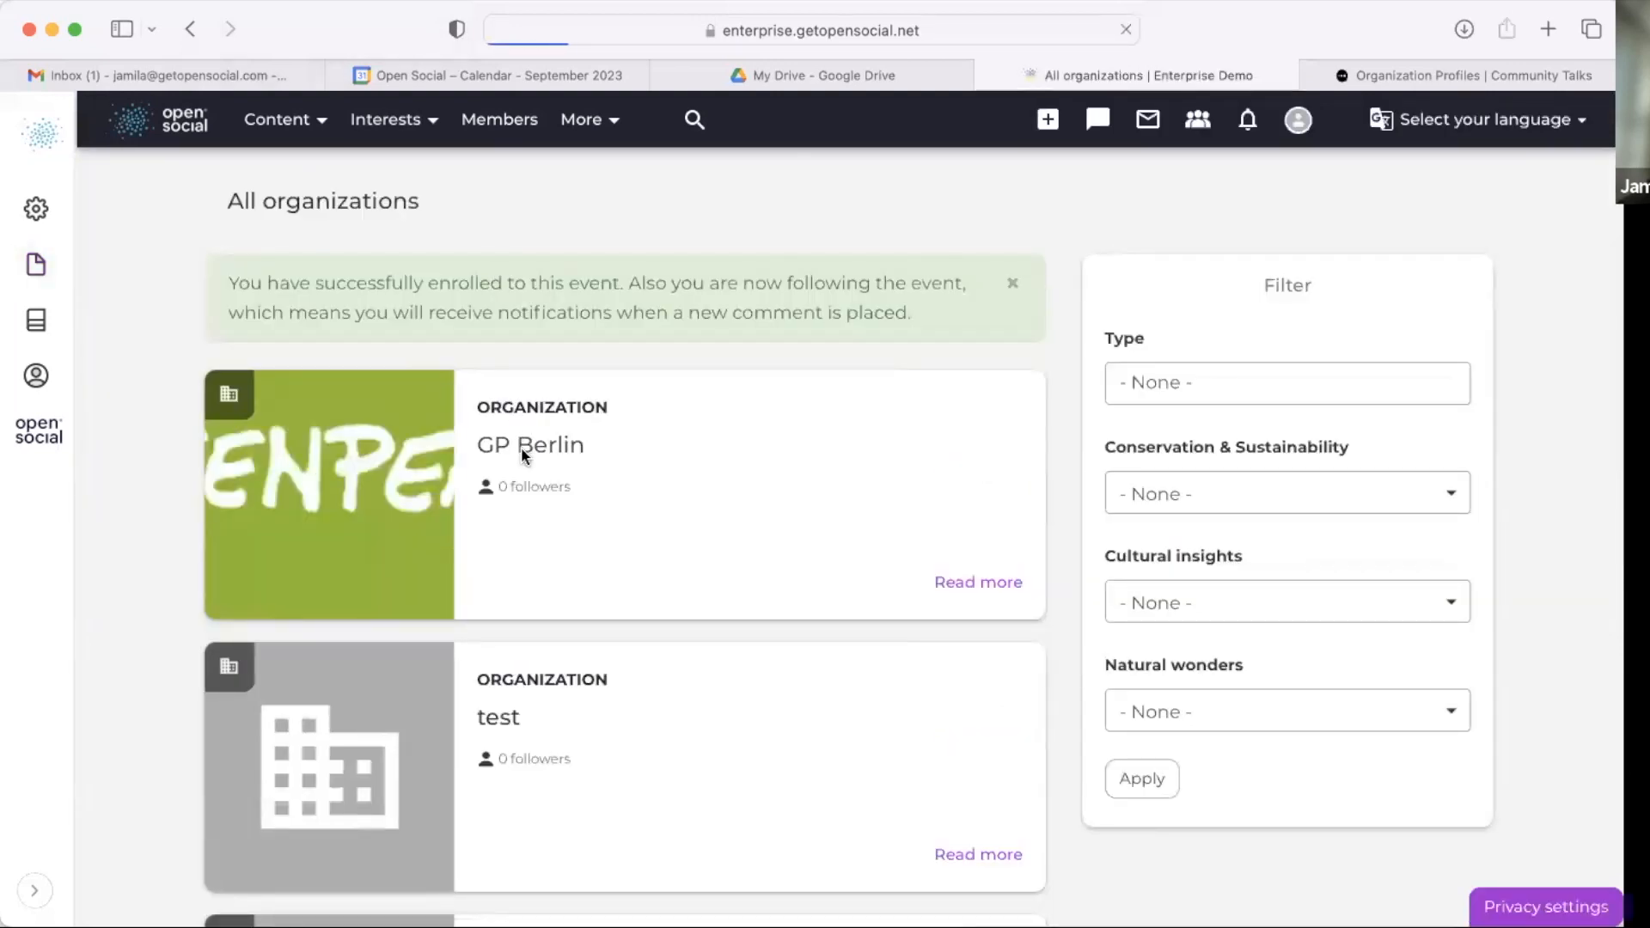
pyautogui.scroll(-5, 564, 447)
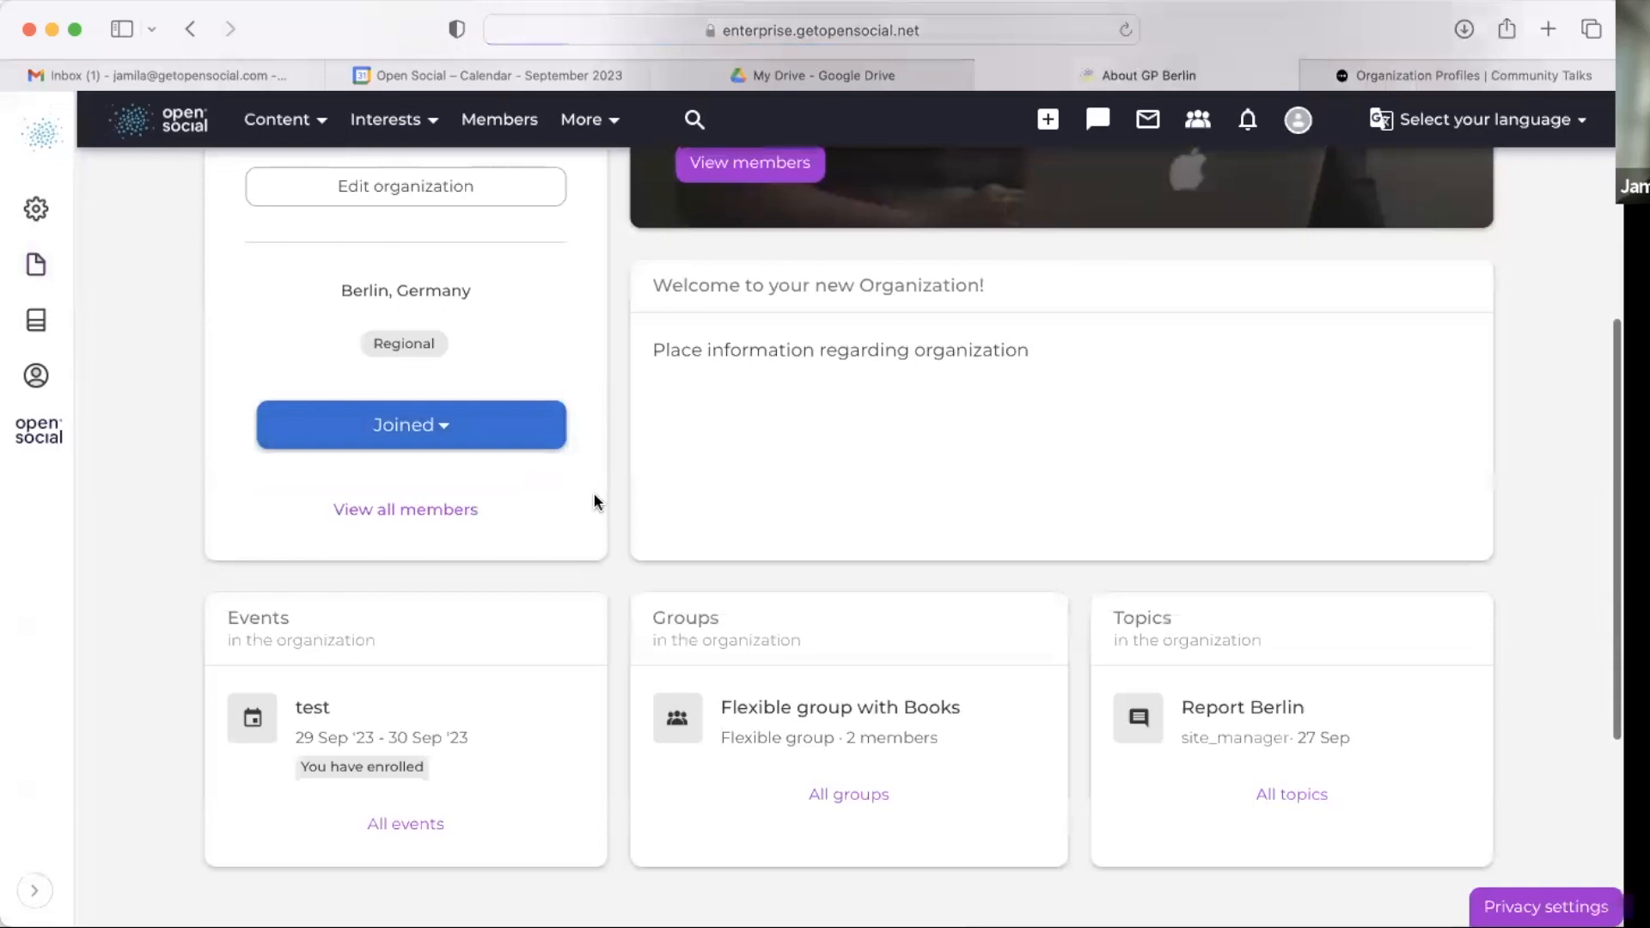
pyautogui.scroll(-5, 593, 492)
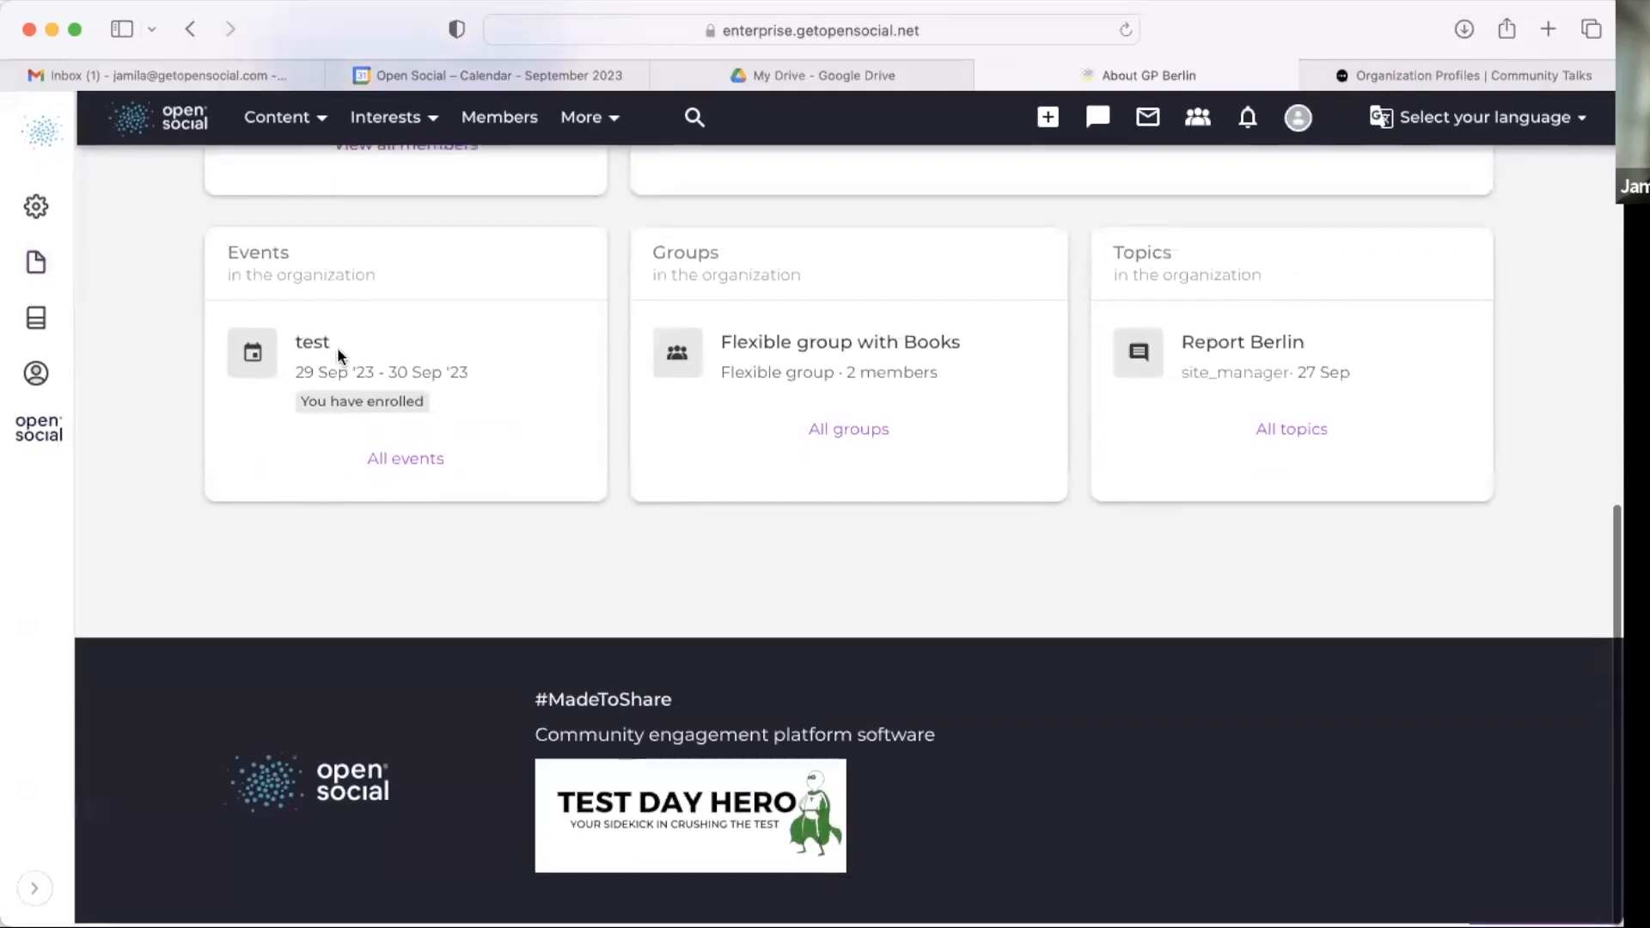
# Step: Open the JungleGuard Initiative organization from the organizations overview and review its events, groups and topics
pyautogui.click(383, 122)
pyautogui.click(398, 233)
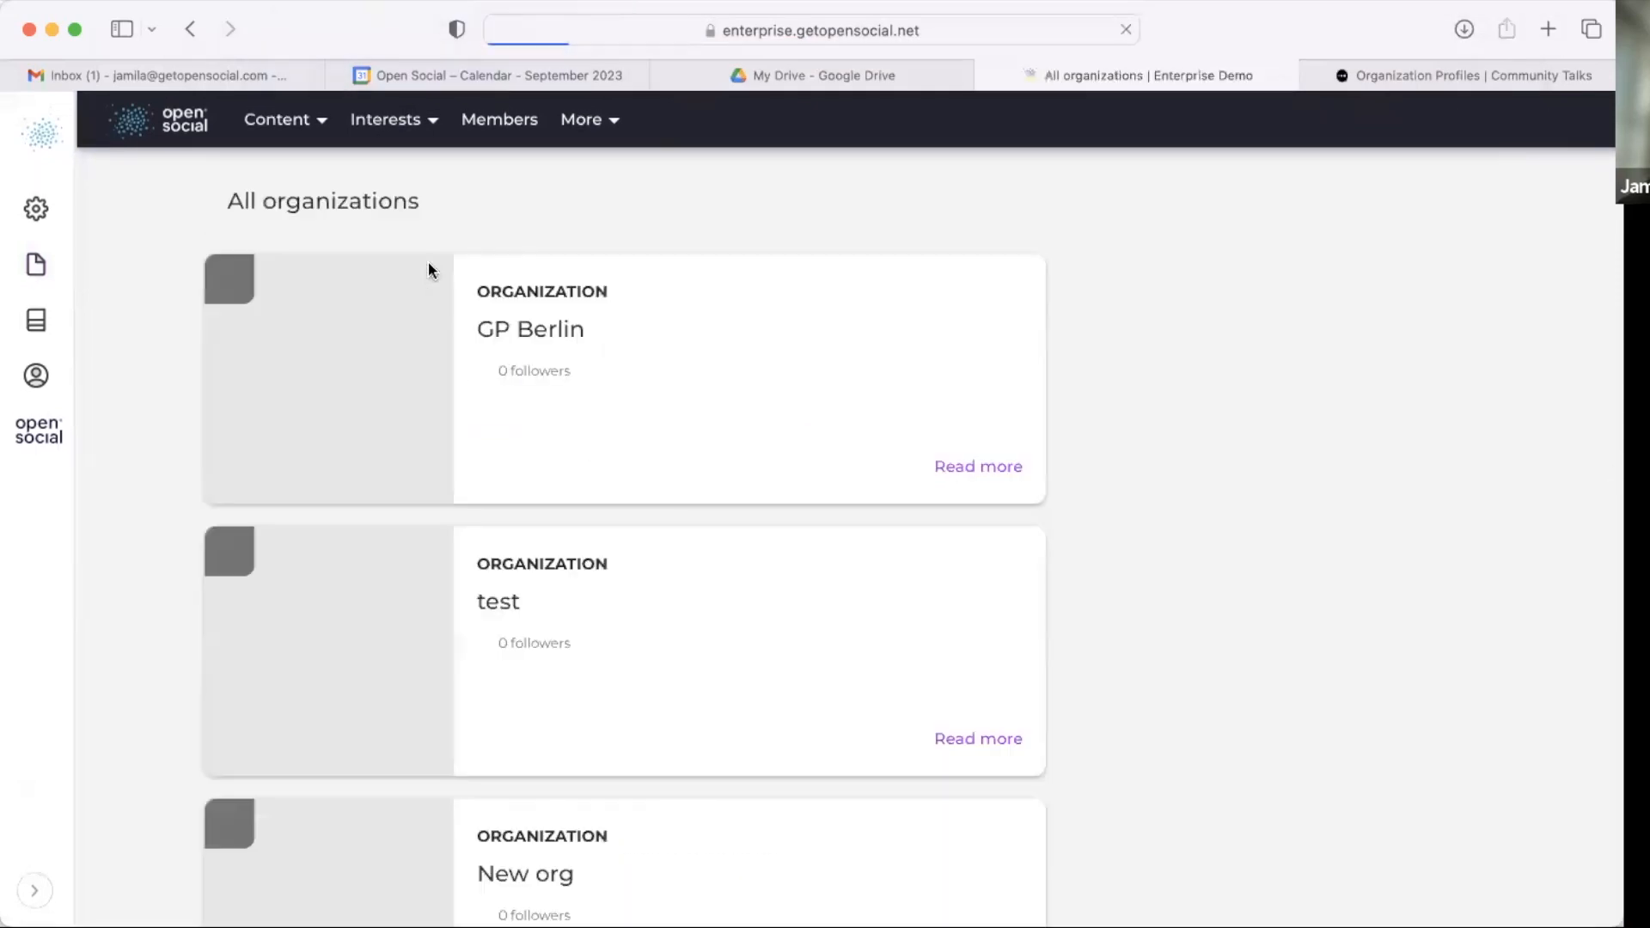
pyautogui.scroll(-6, 436, 569)
pyautogui.scroll(-6, 524, 628)
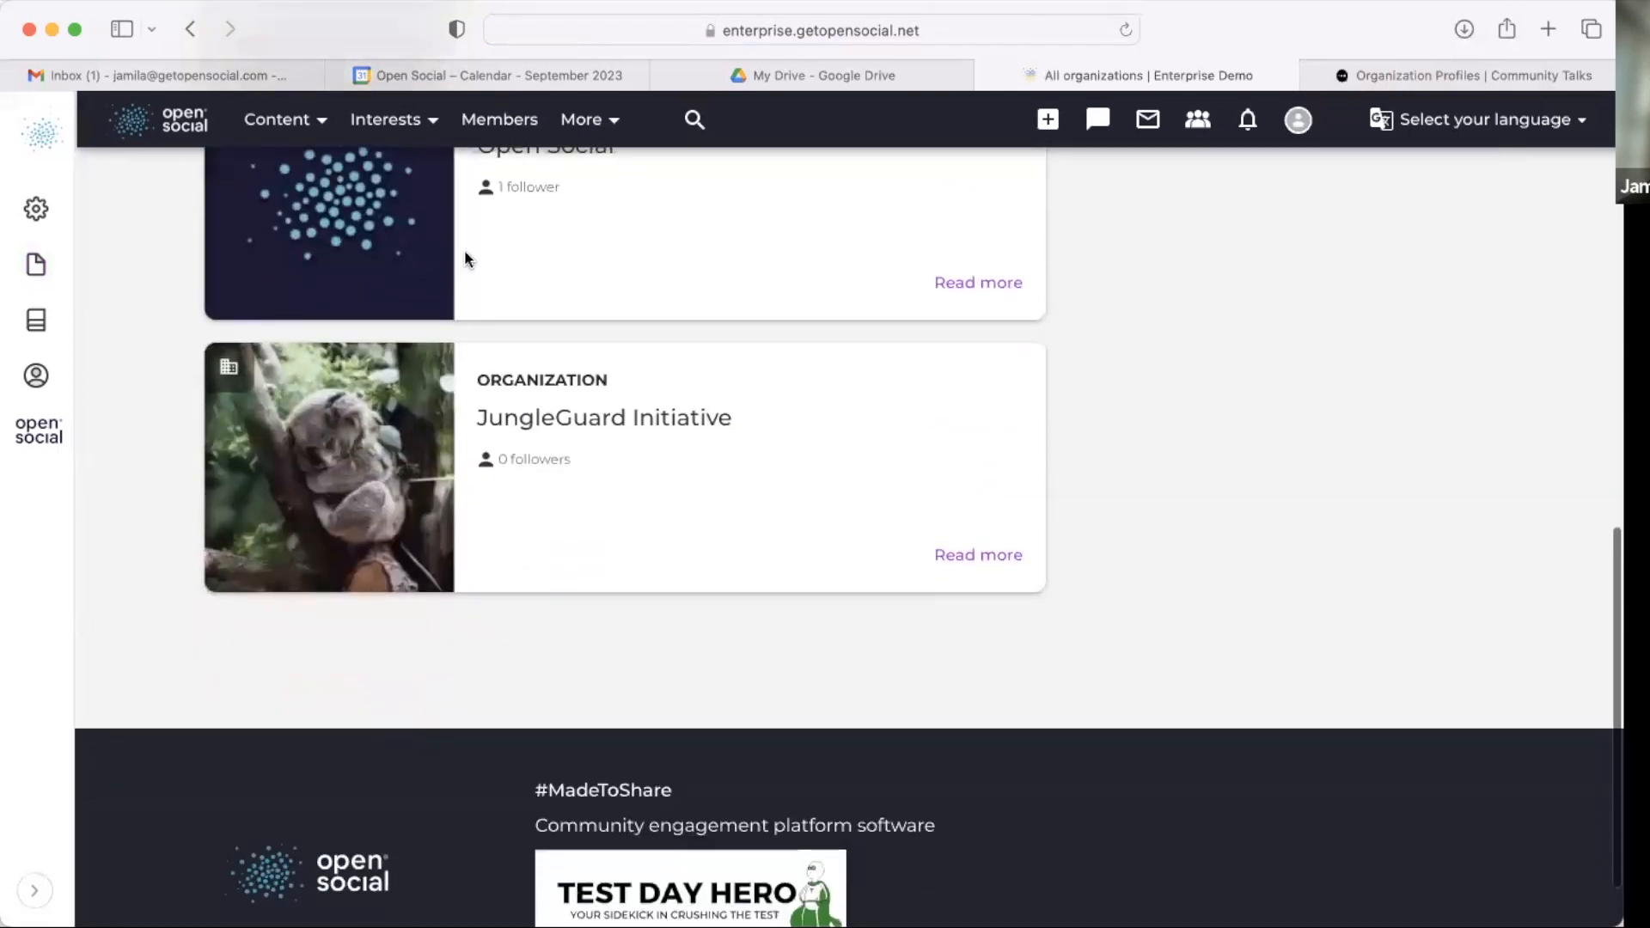
pyautogui.click(512, 423)
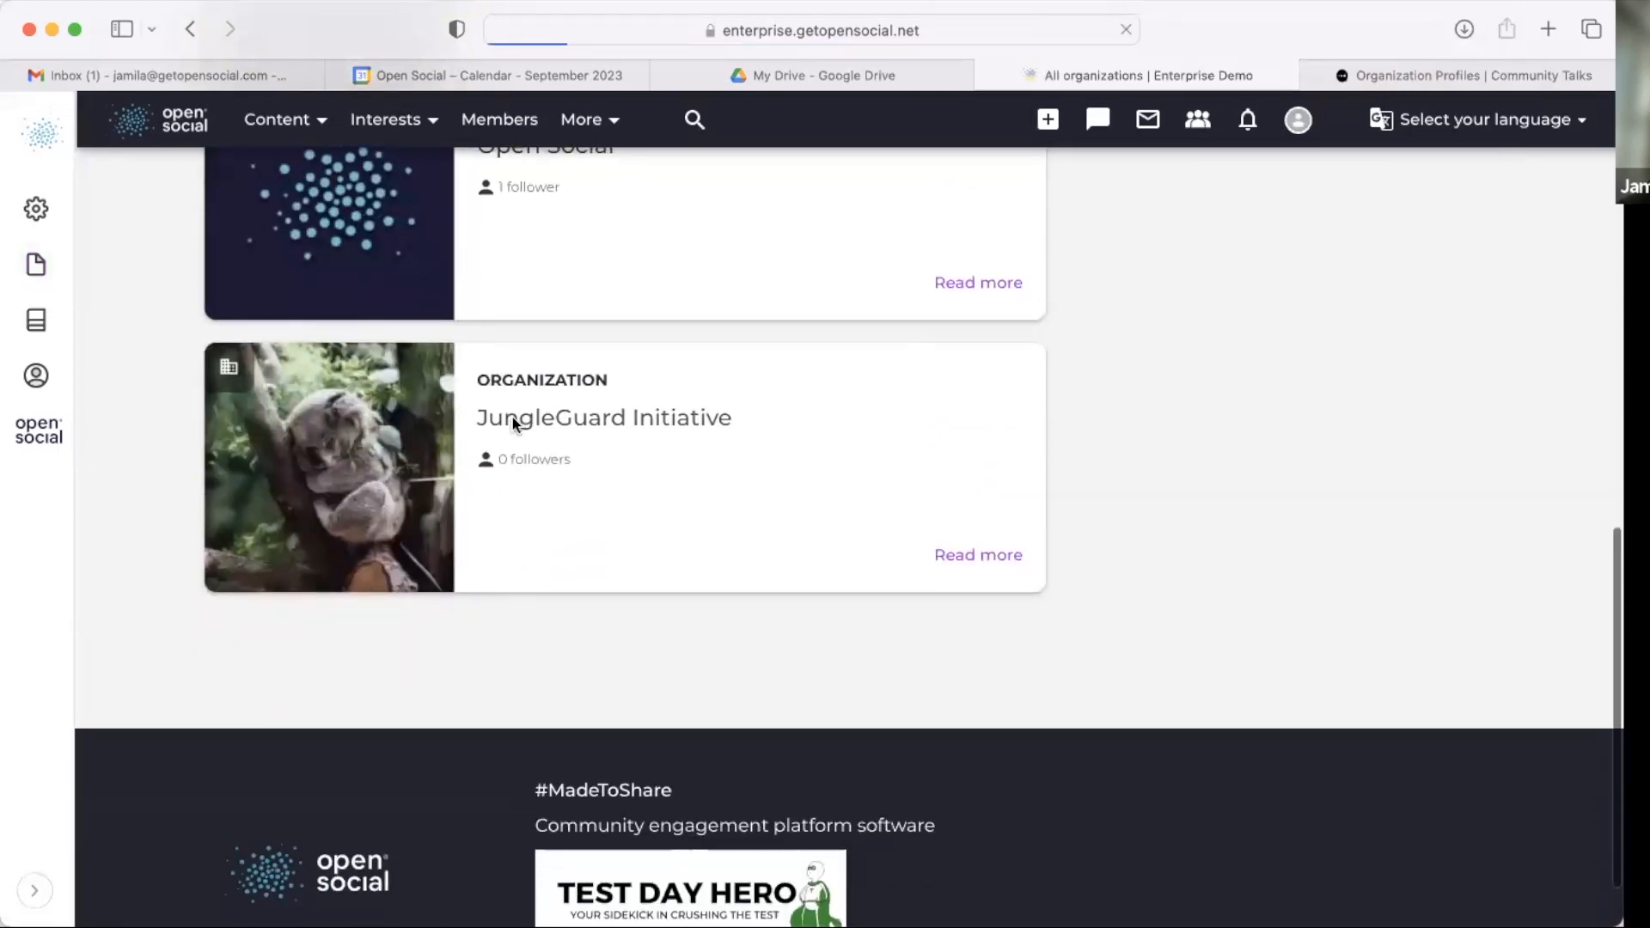
pyautogui.scroll(-10, 512, 423)
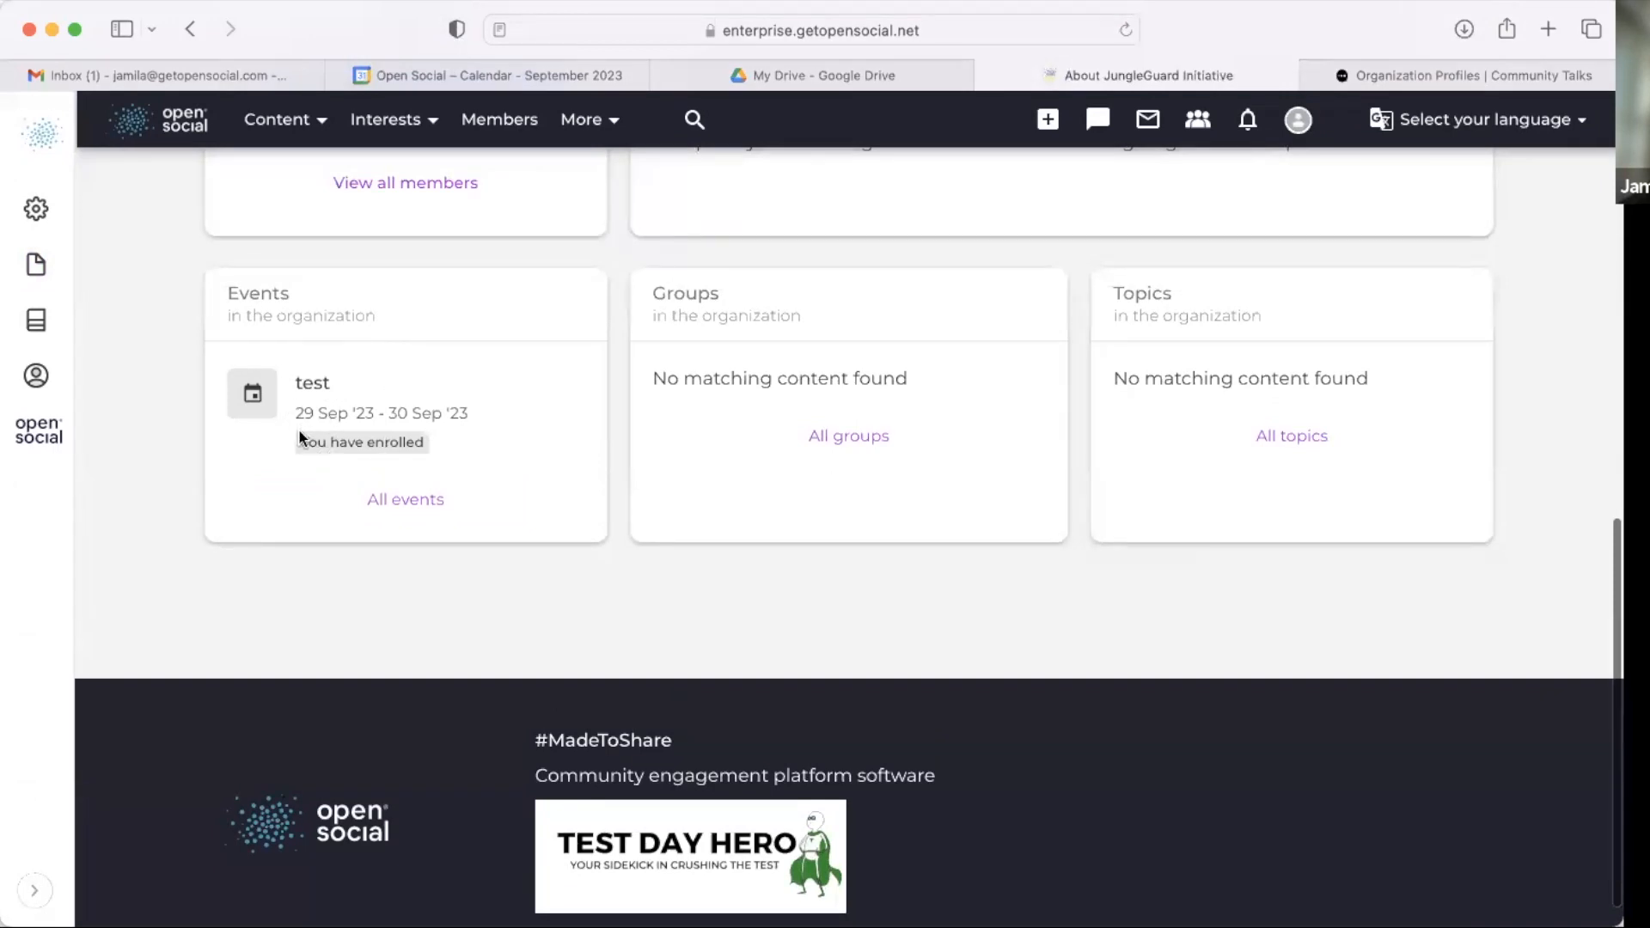
pyautogui.moveTo(299, 441); pyautogui.dragTo(520, 422)
pyautogui.scroll(10, 517, 421)
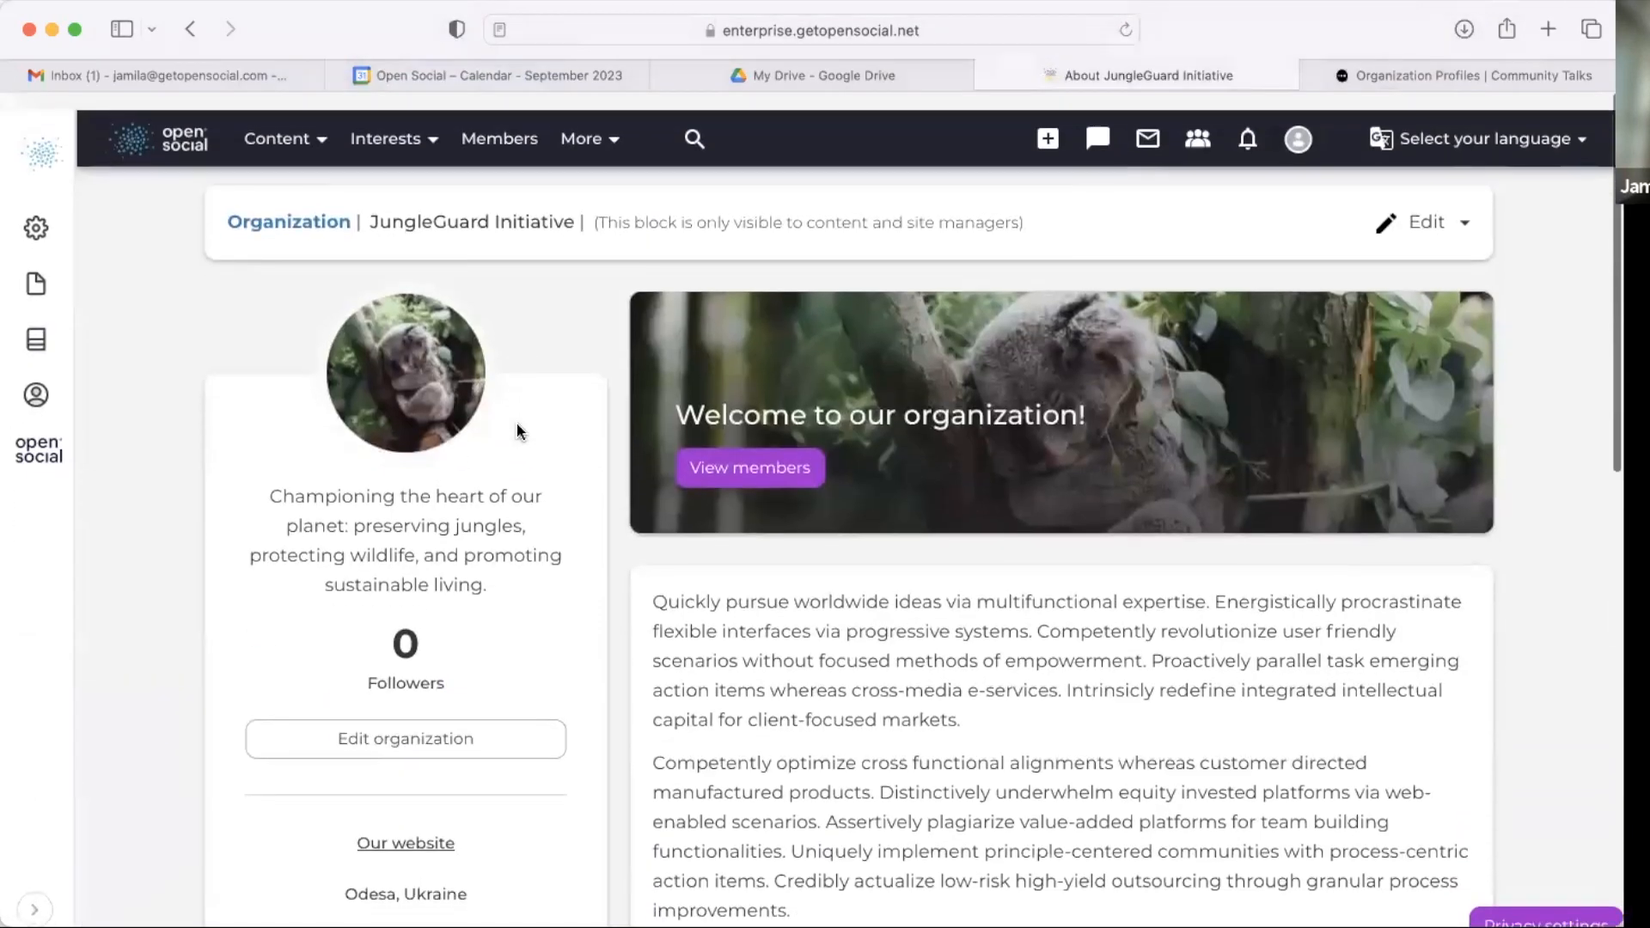
# Step: Open the test event from JungleGuard Initiative's events section and review its page
pyautogui.click(367, 138)
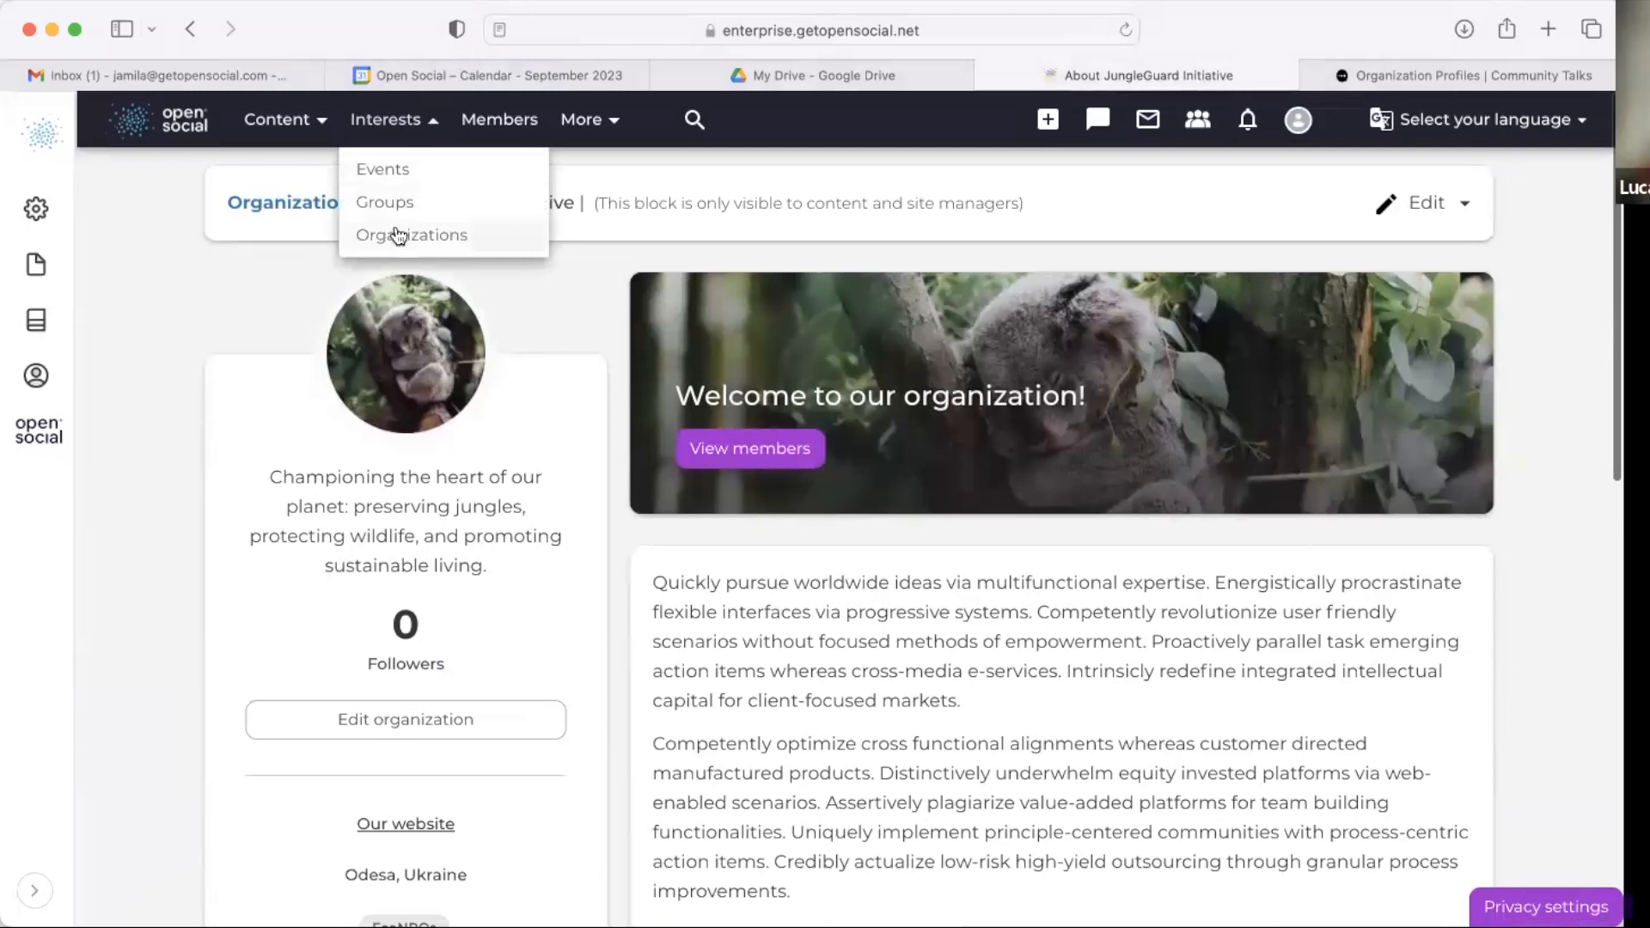
pyautogui.scroll(-10, 316, 455)
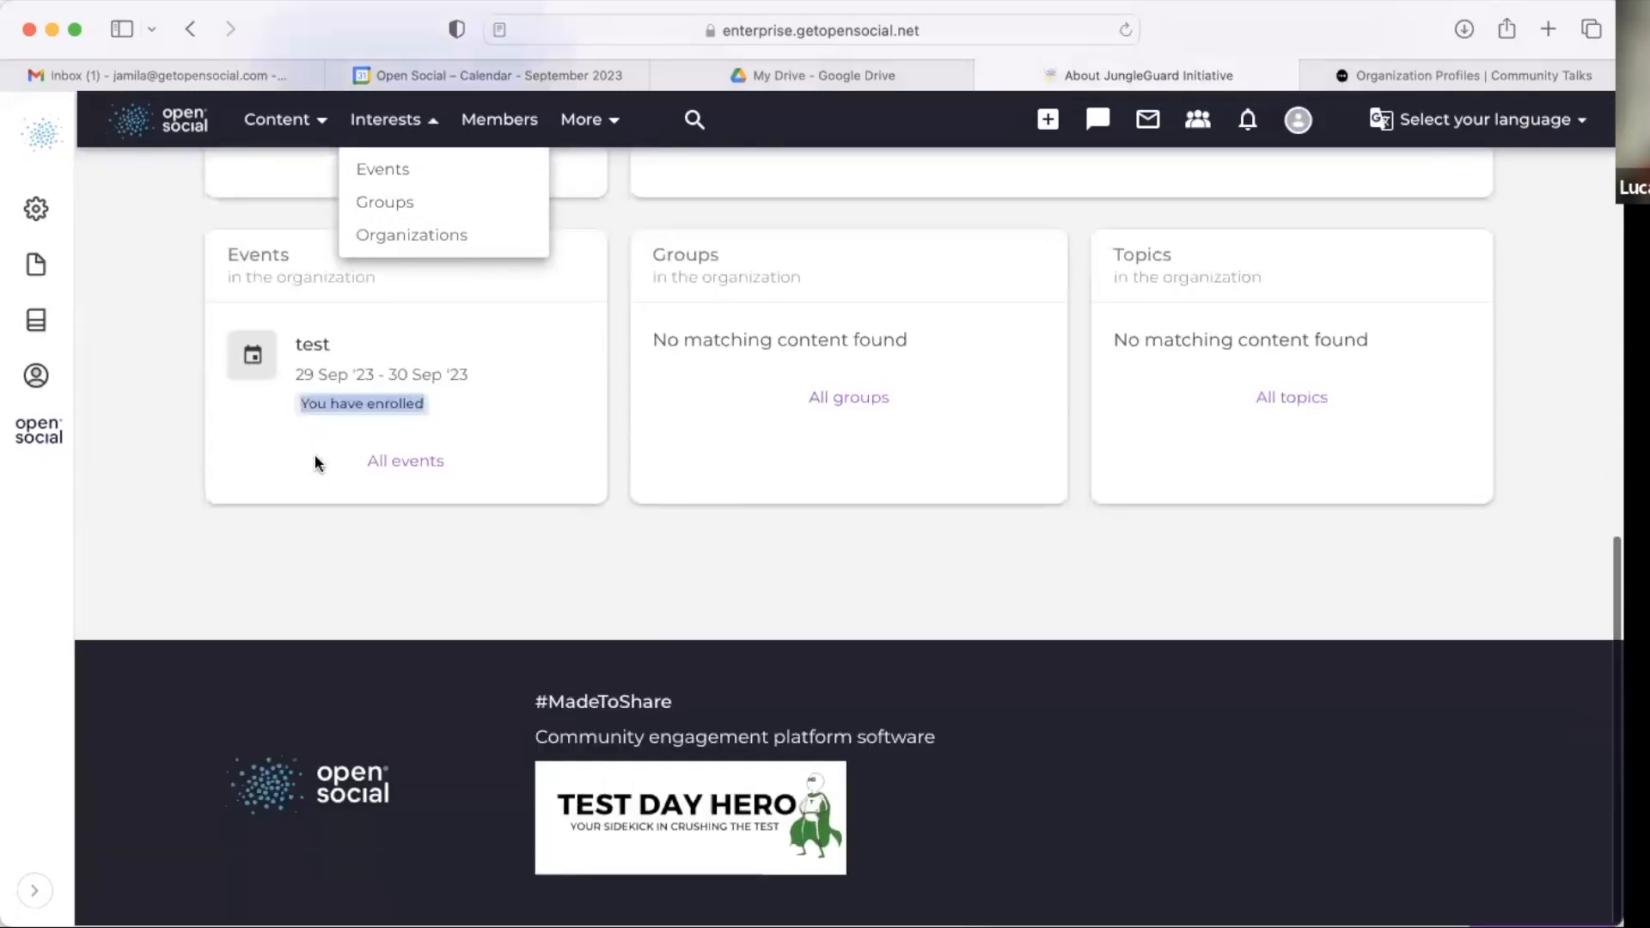
pyautogui.click(315, 563)
pyautogui.click(312, 347)
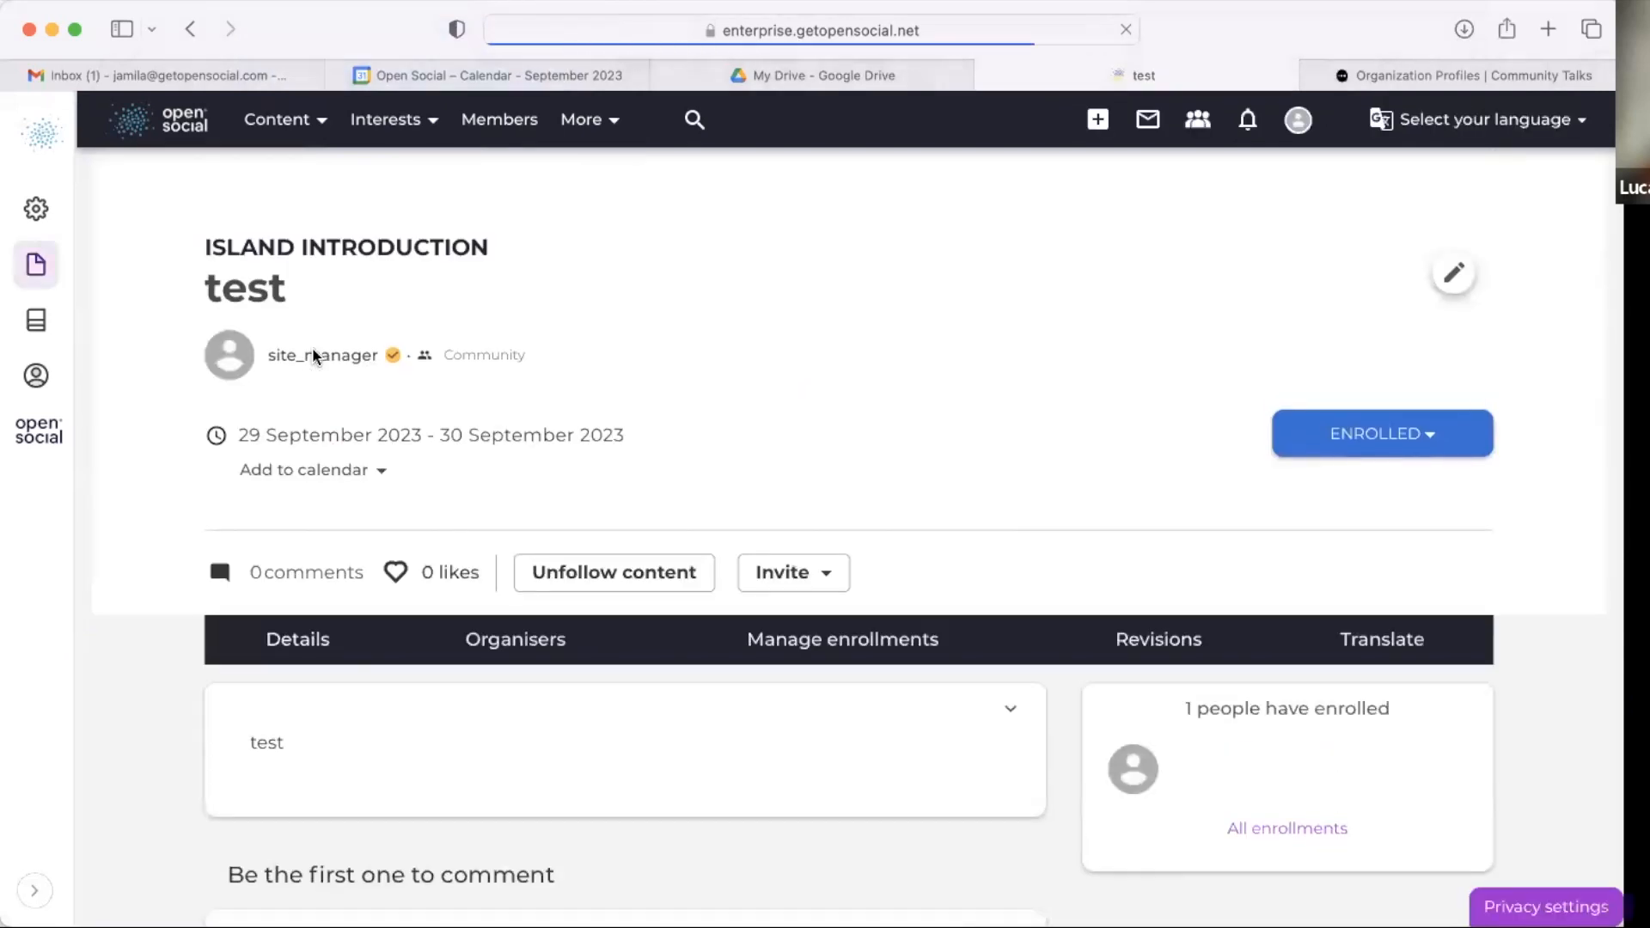
pyautogui.scroll(-3, 306, 781)
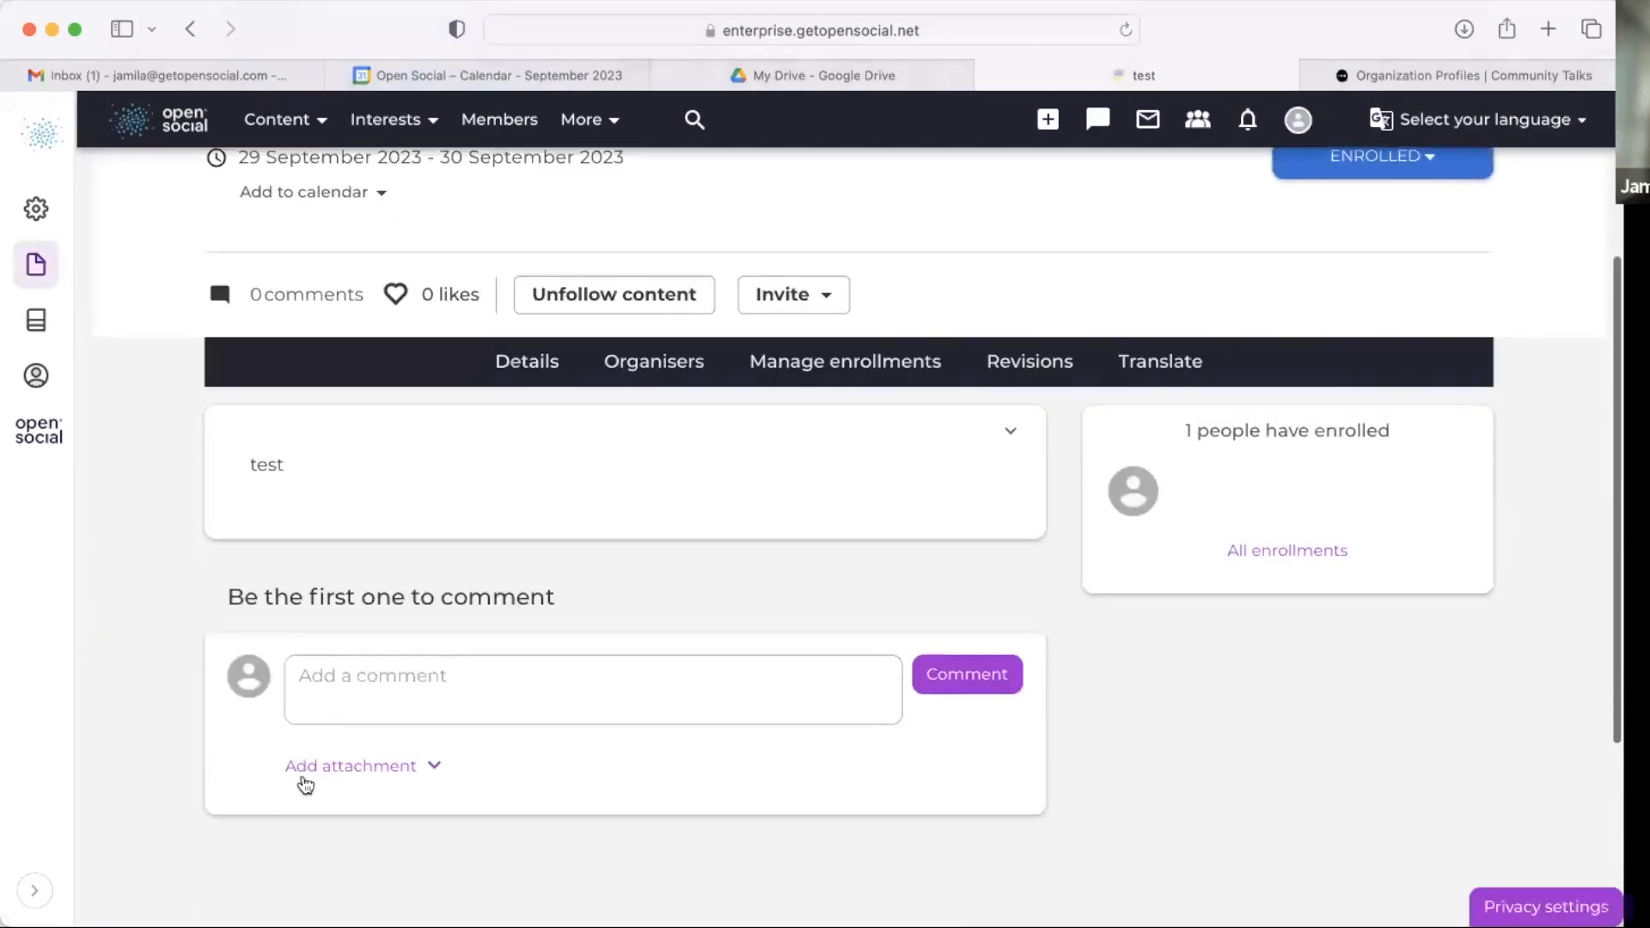
pyautogui.scroll(-4, 349, 672)
pyautogui.scroll(7, 348, 669)
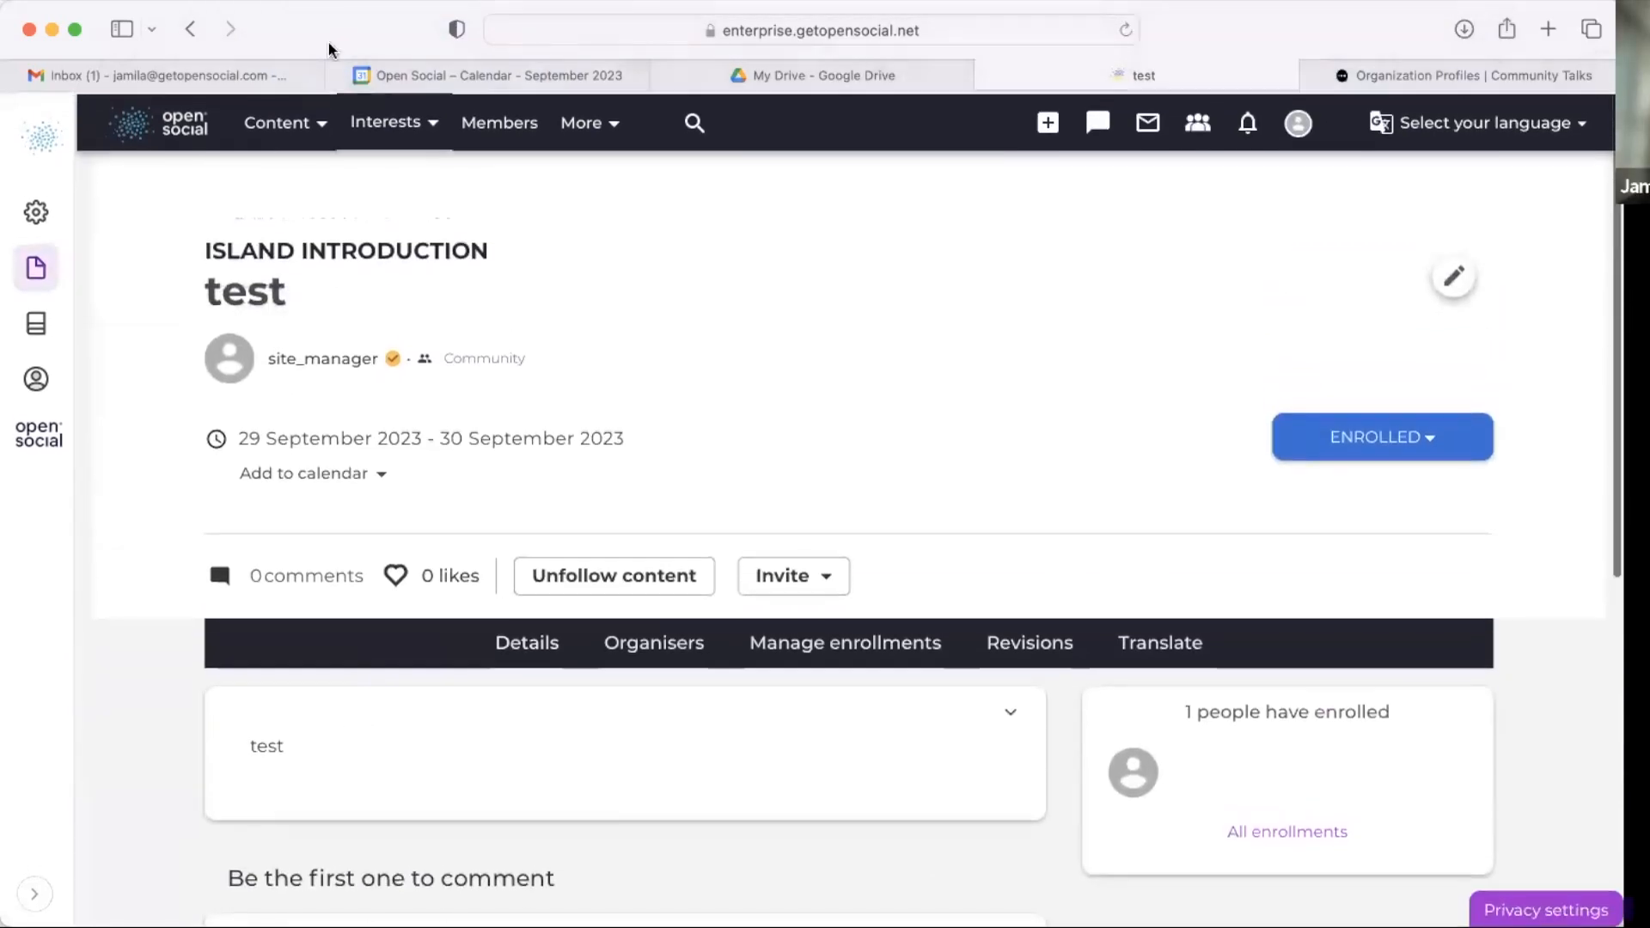
pyautogui.scroll(-3, 327, 173)
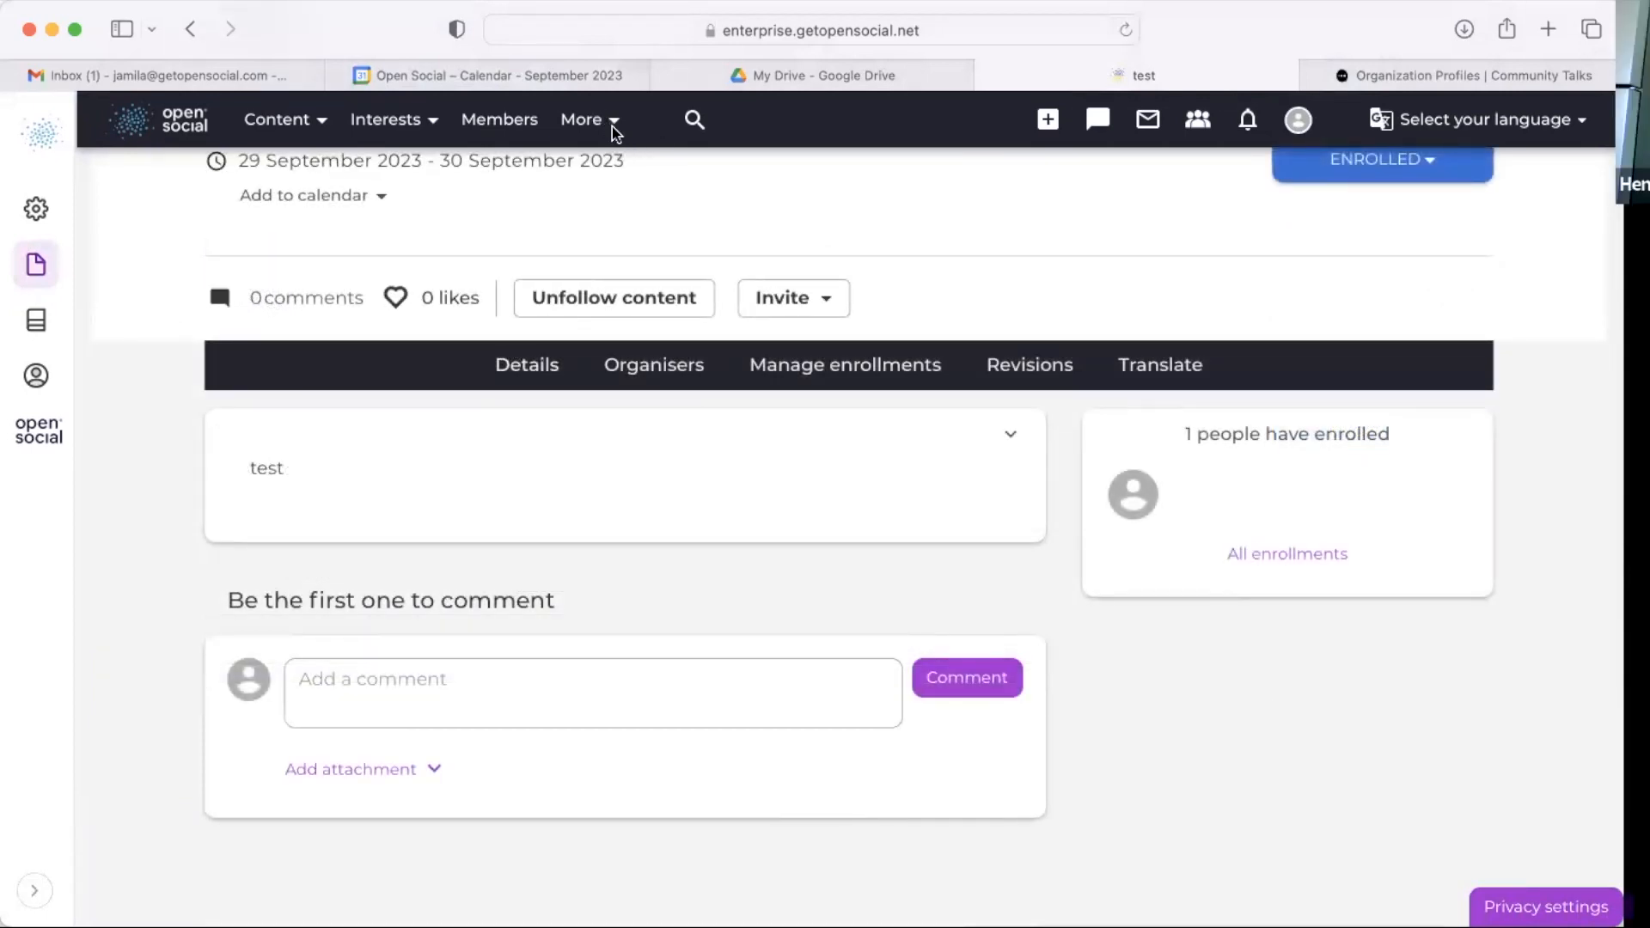
pyautogui.scroll(5, 526, 405)
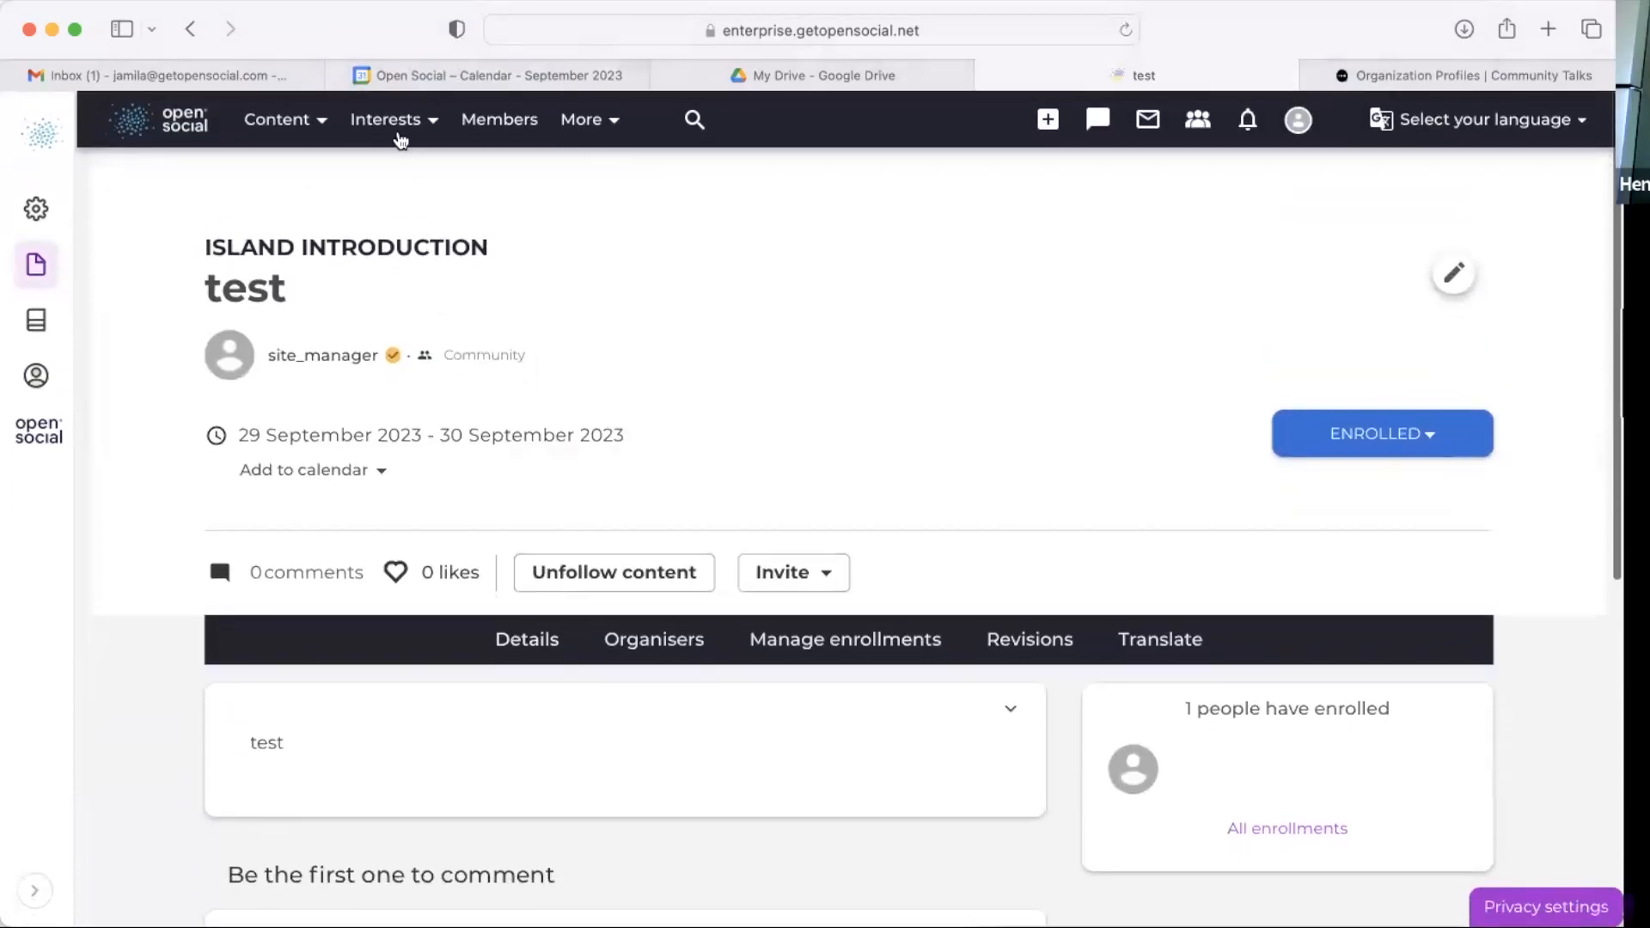
# Step: Open GP Berlin's organization information editor from its page, then go back to the organization page
pyautogui.click(396, 129)
pyautogui.click(400, 233)
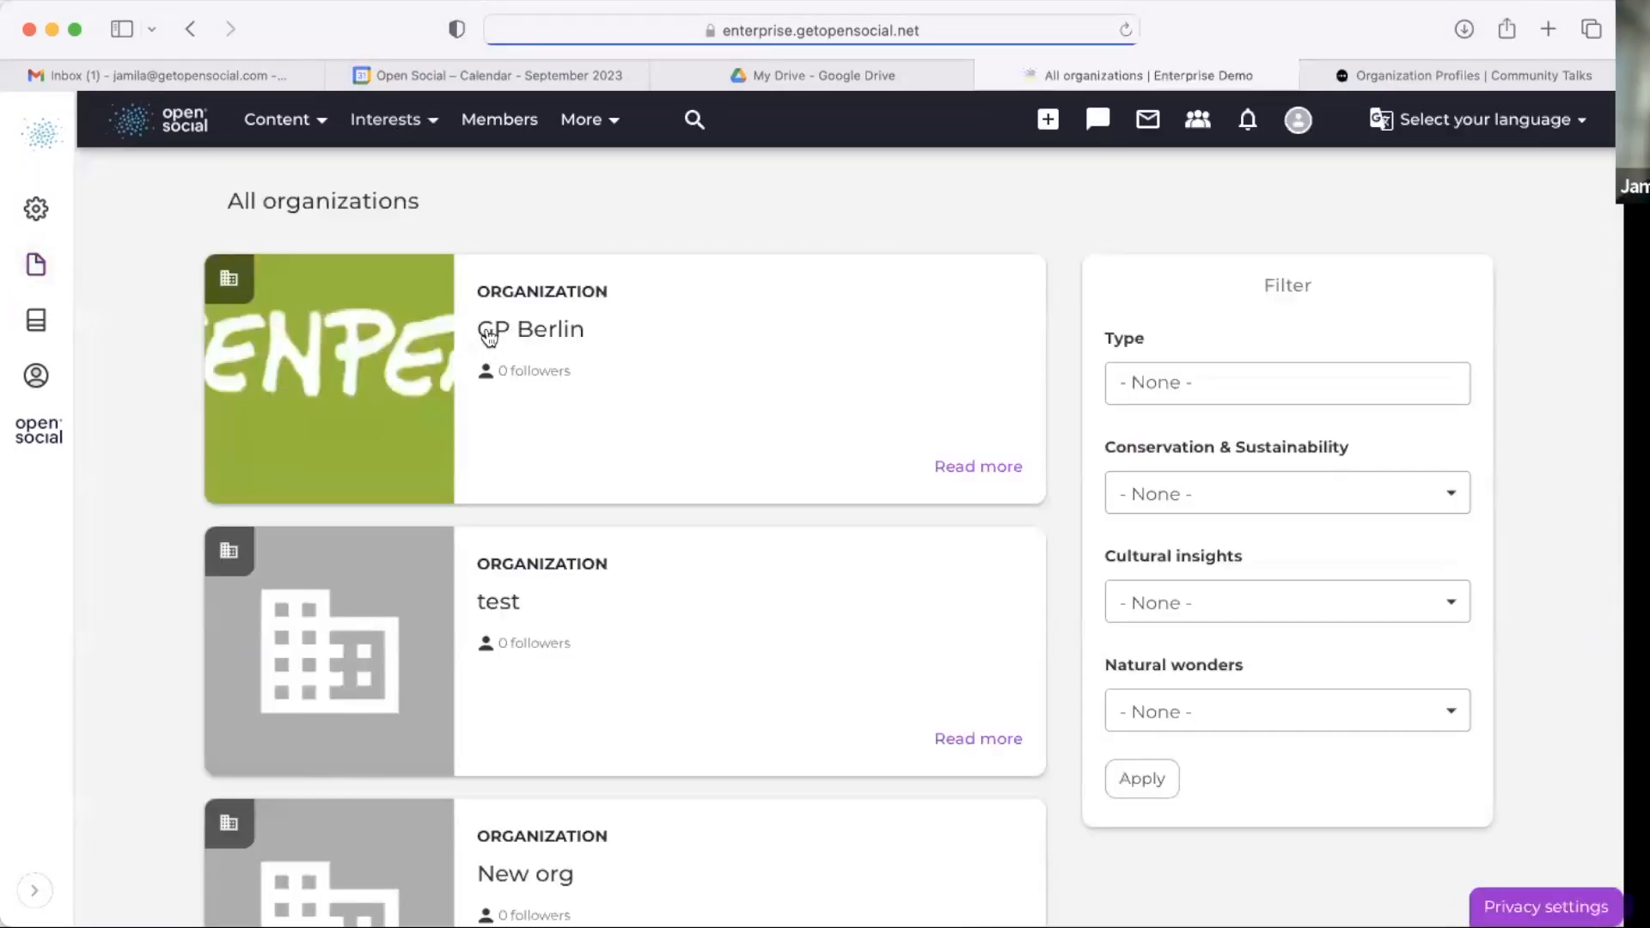
pyautogui.click(485, 328)
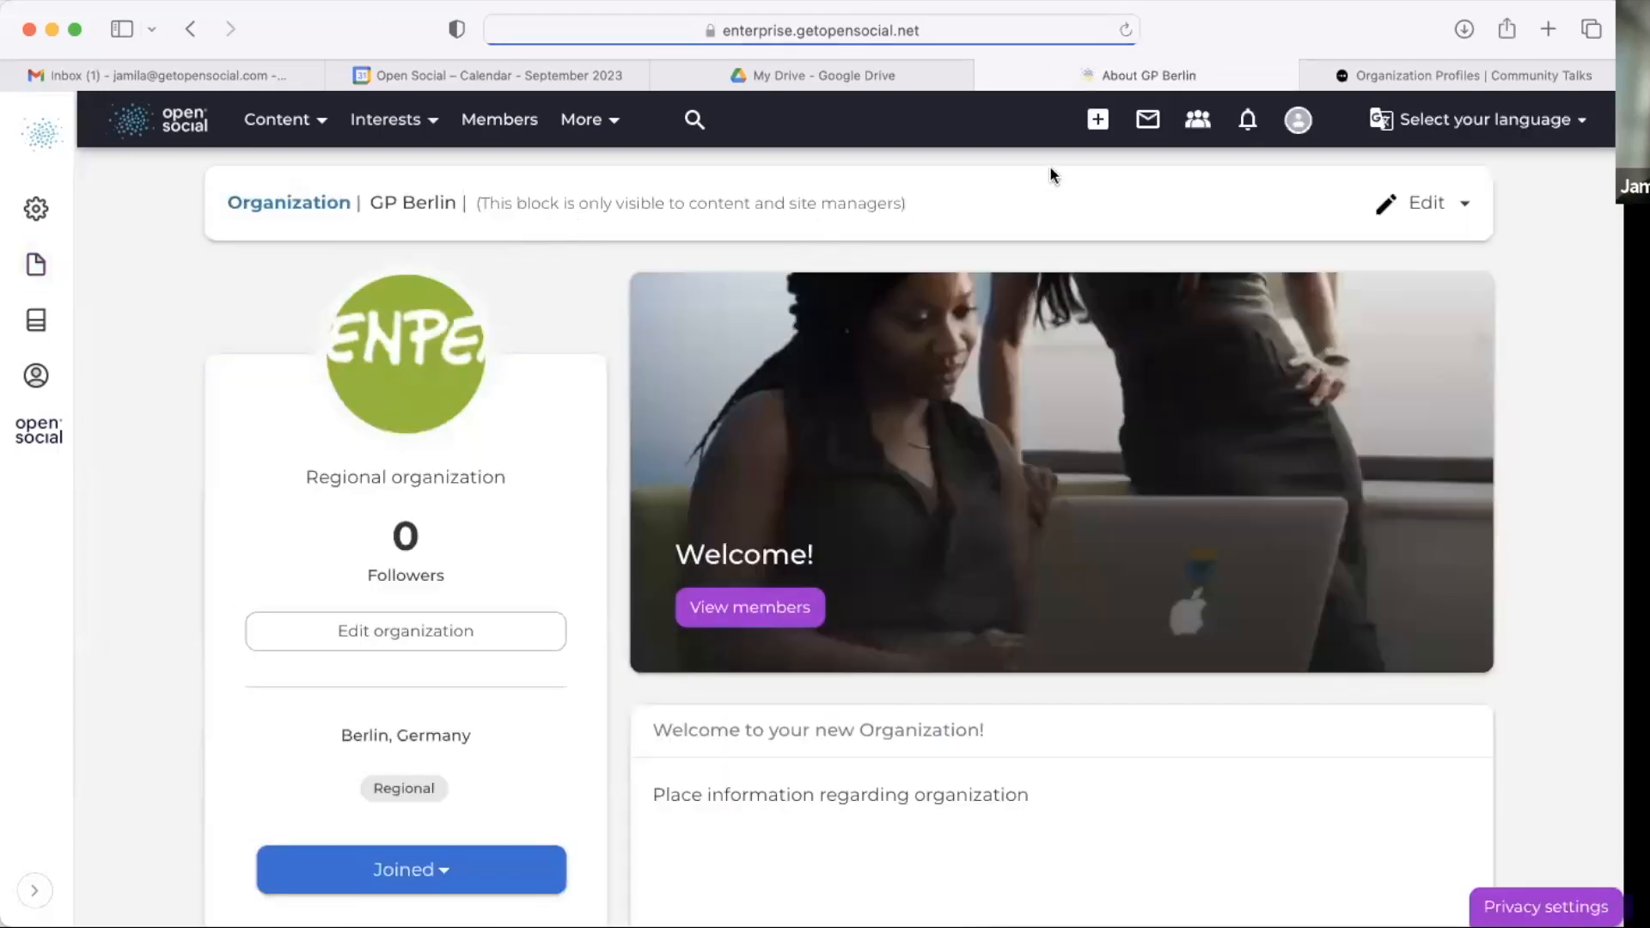
pyautogui.click(1416, 229)
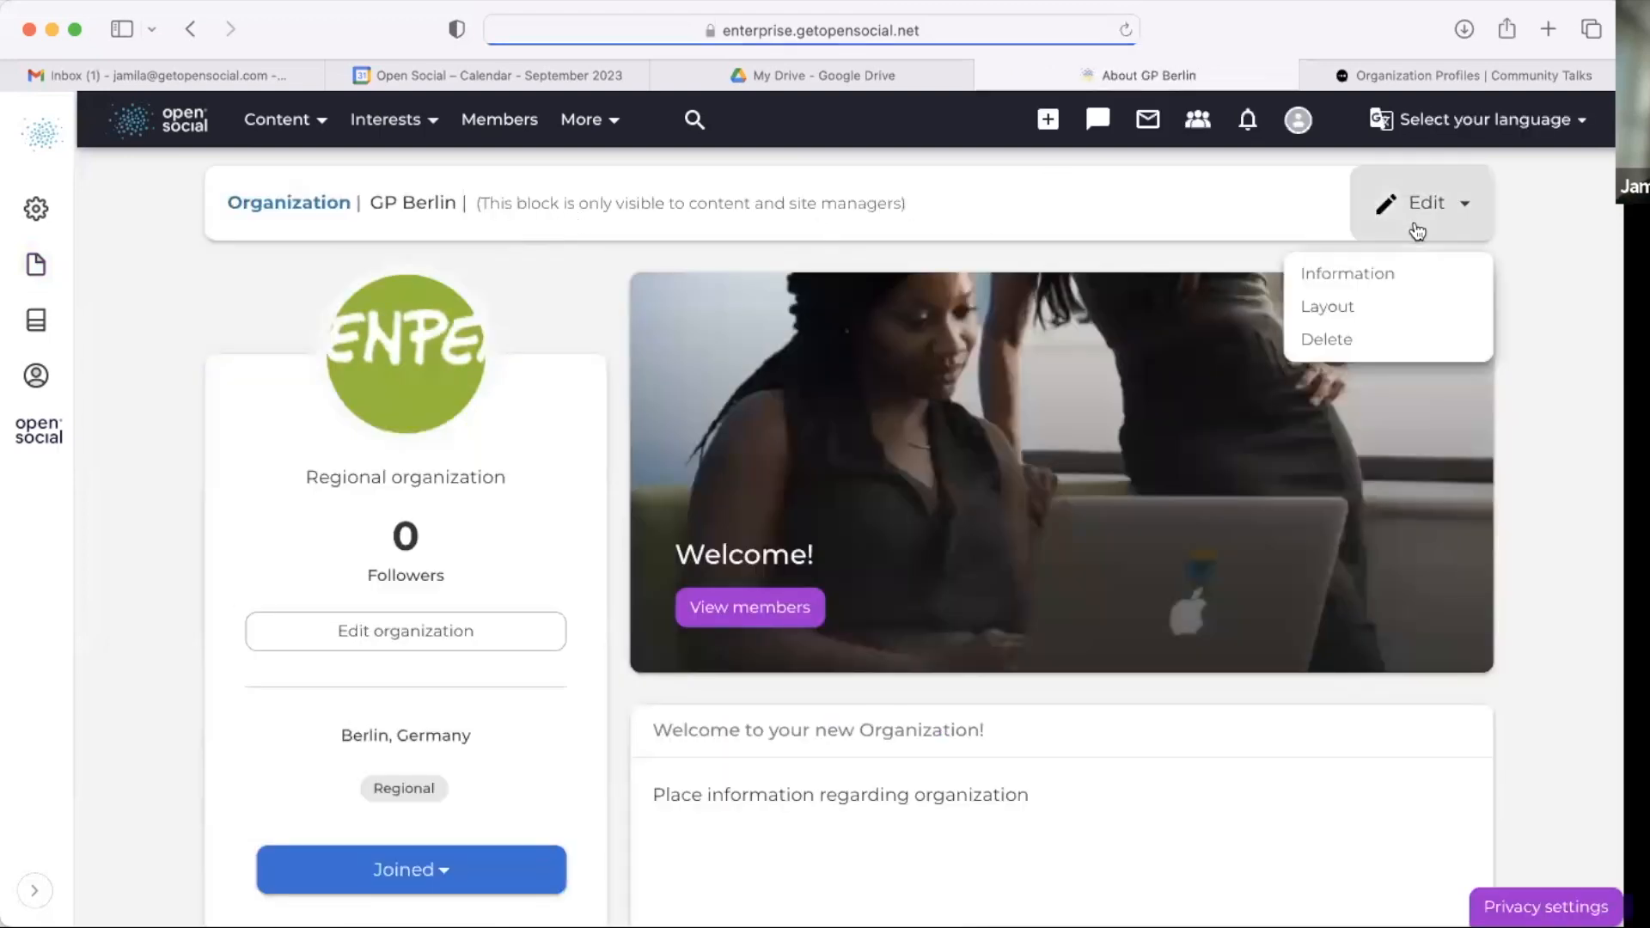
pyautogui.click(1417, 273)
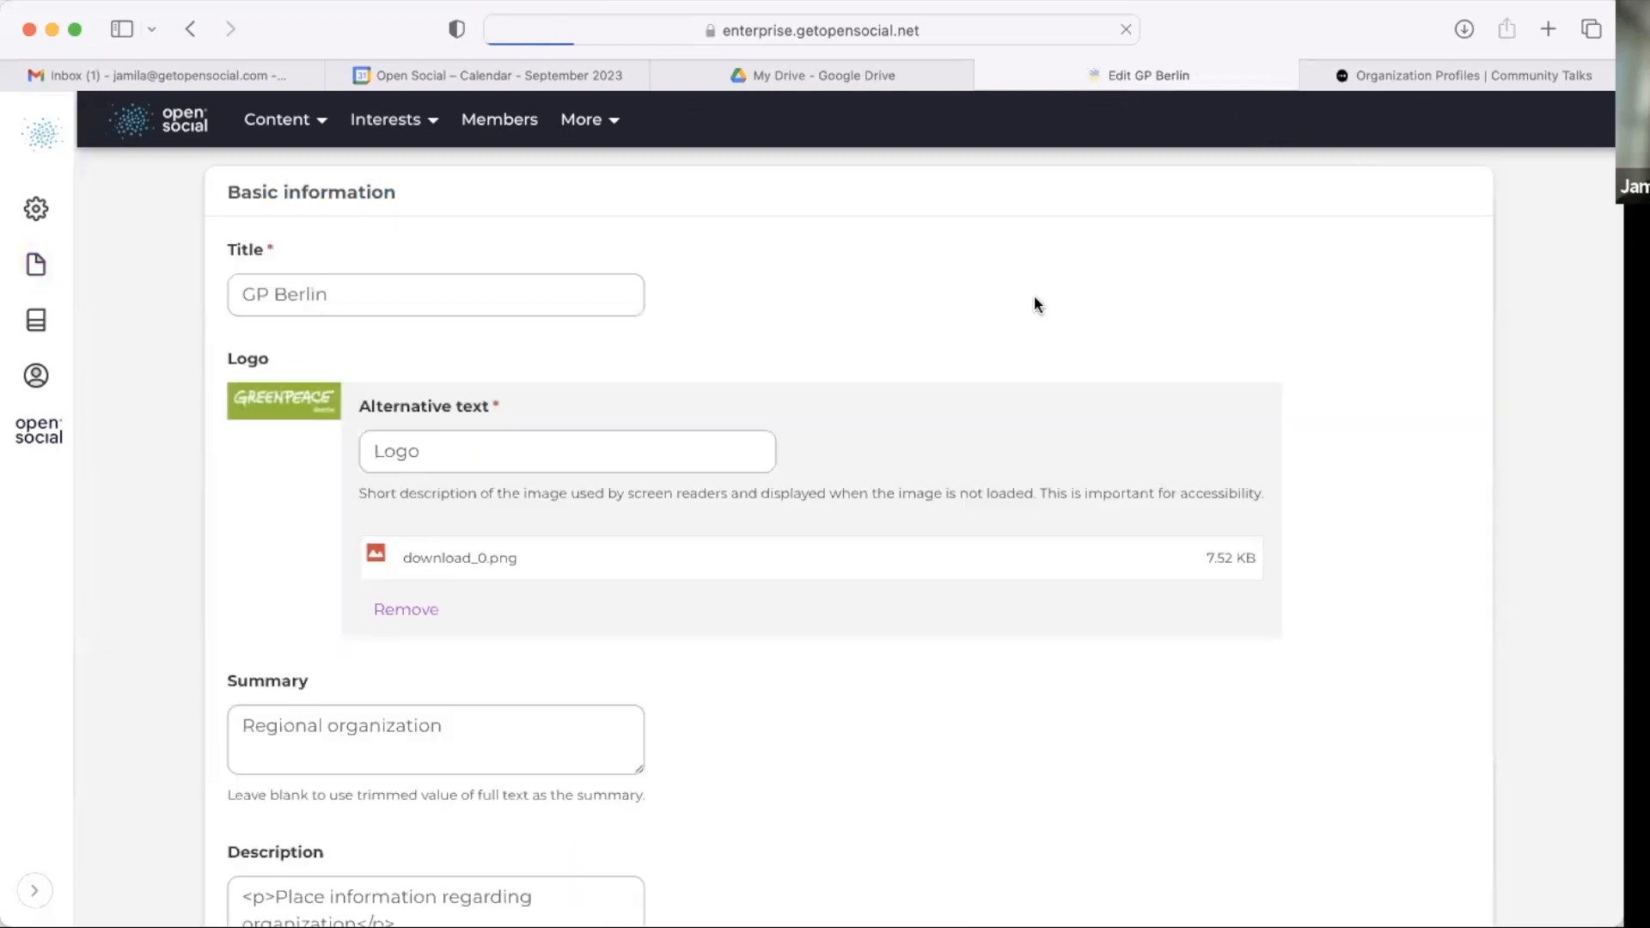
pyautogui.click(192, 31)
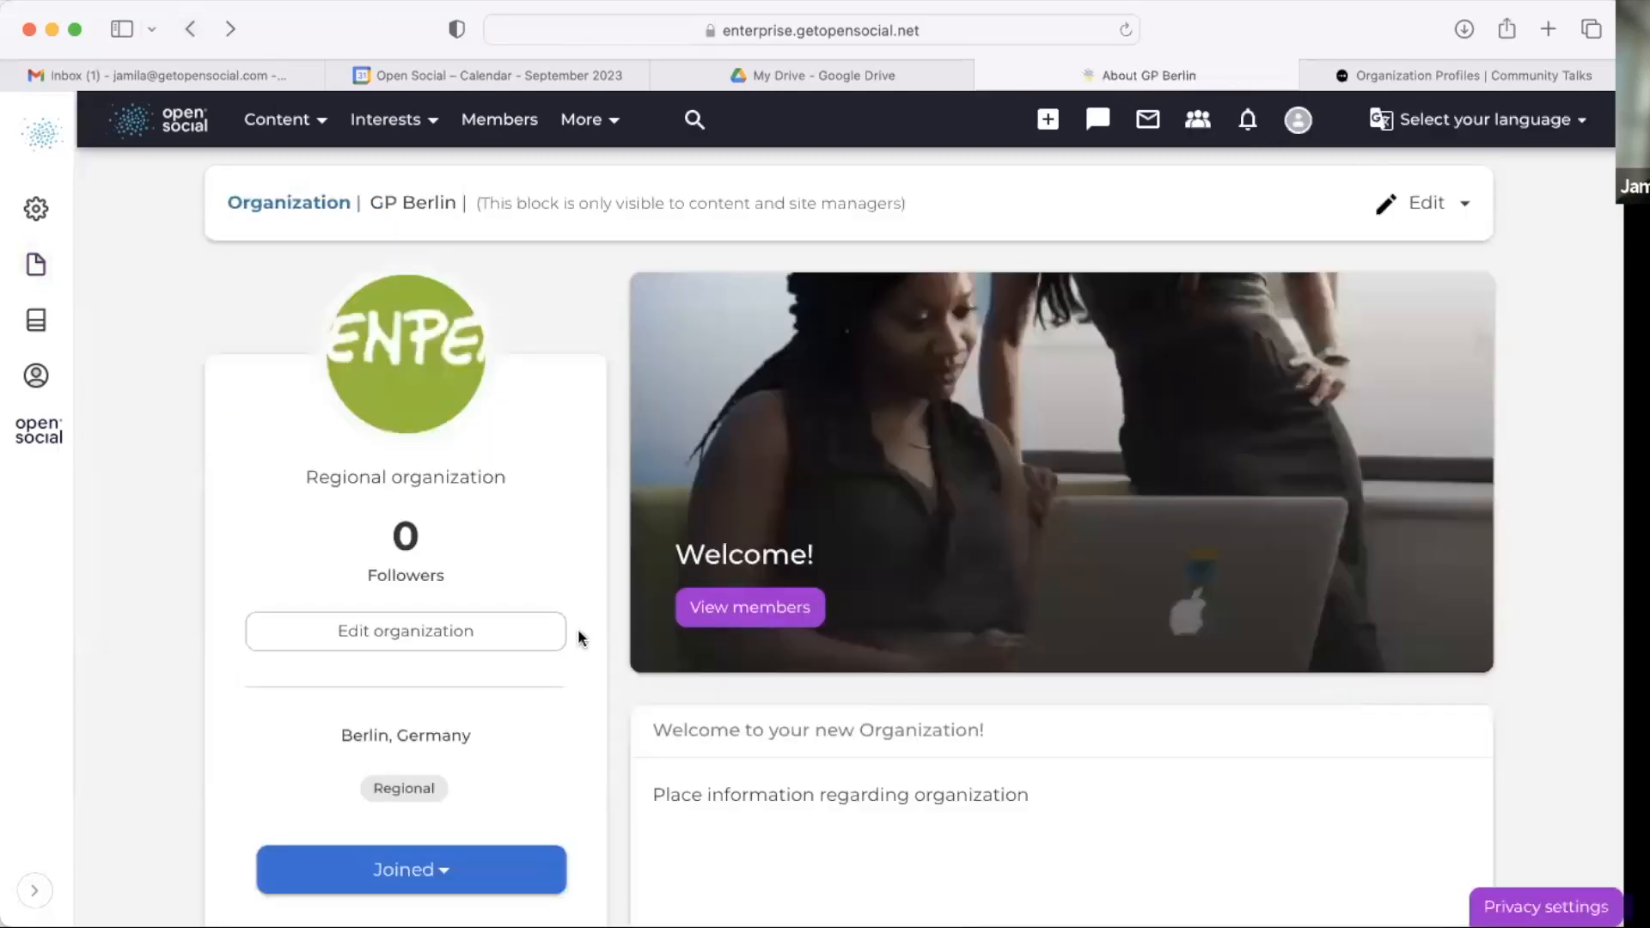
# Step: Open GP Berlin's member management list and view the Actions menu for members
pyautogui.click(725, 602)
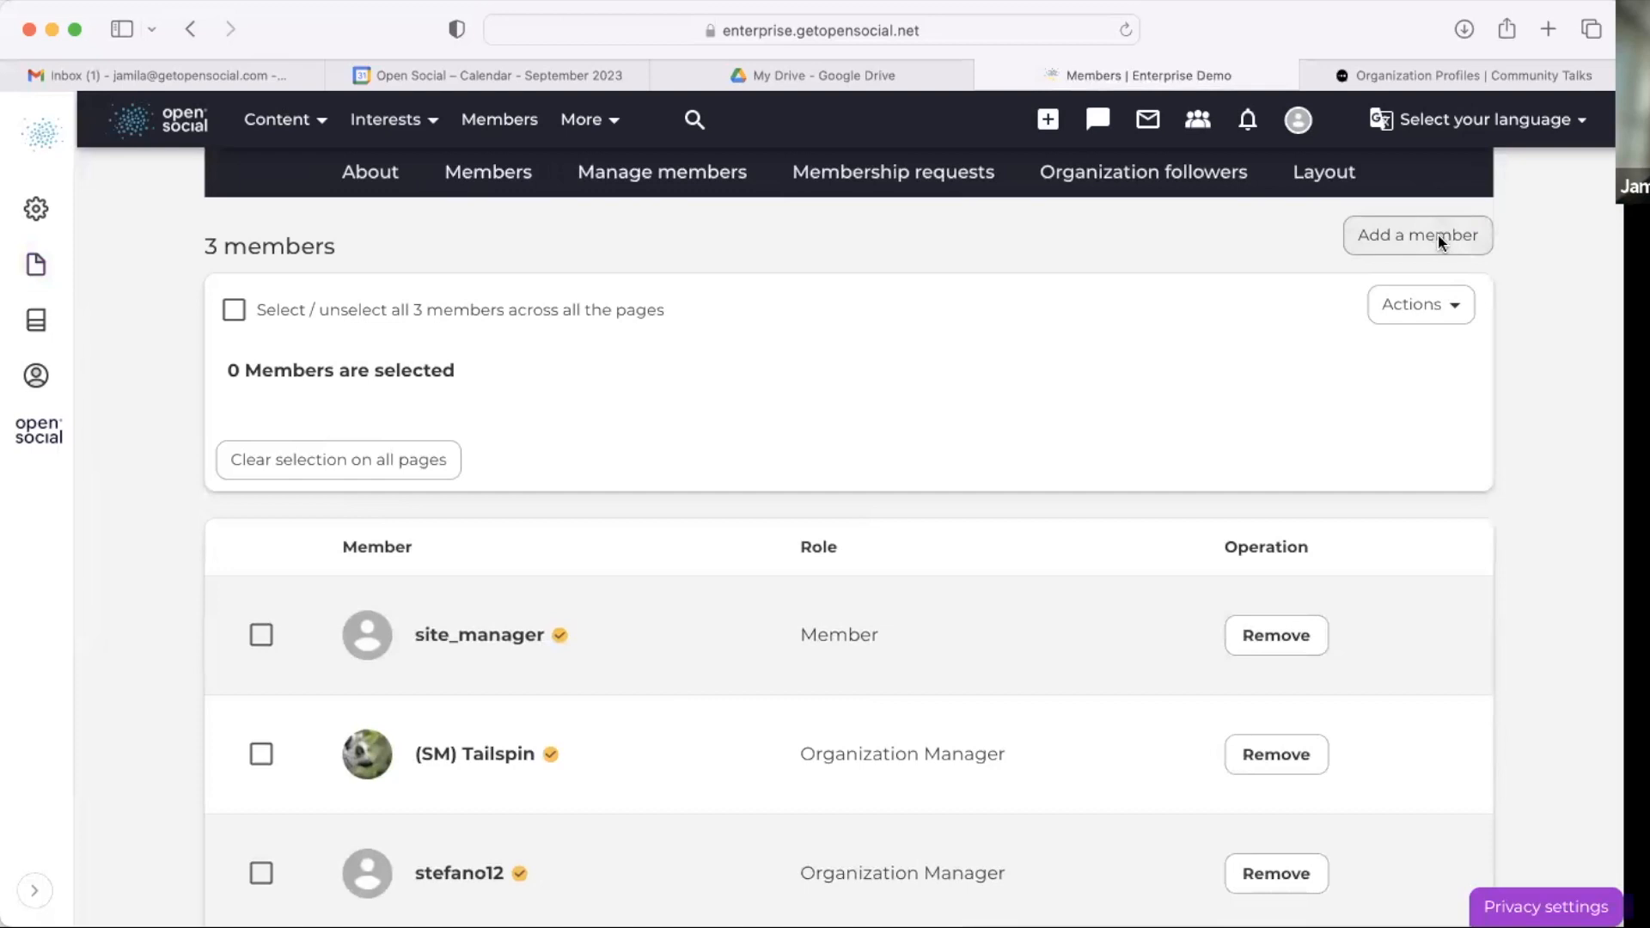
pyautogui.click(1420, 305)
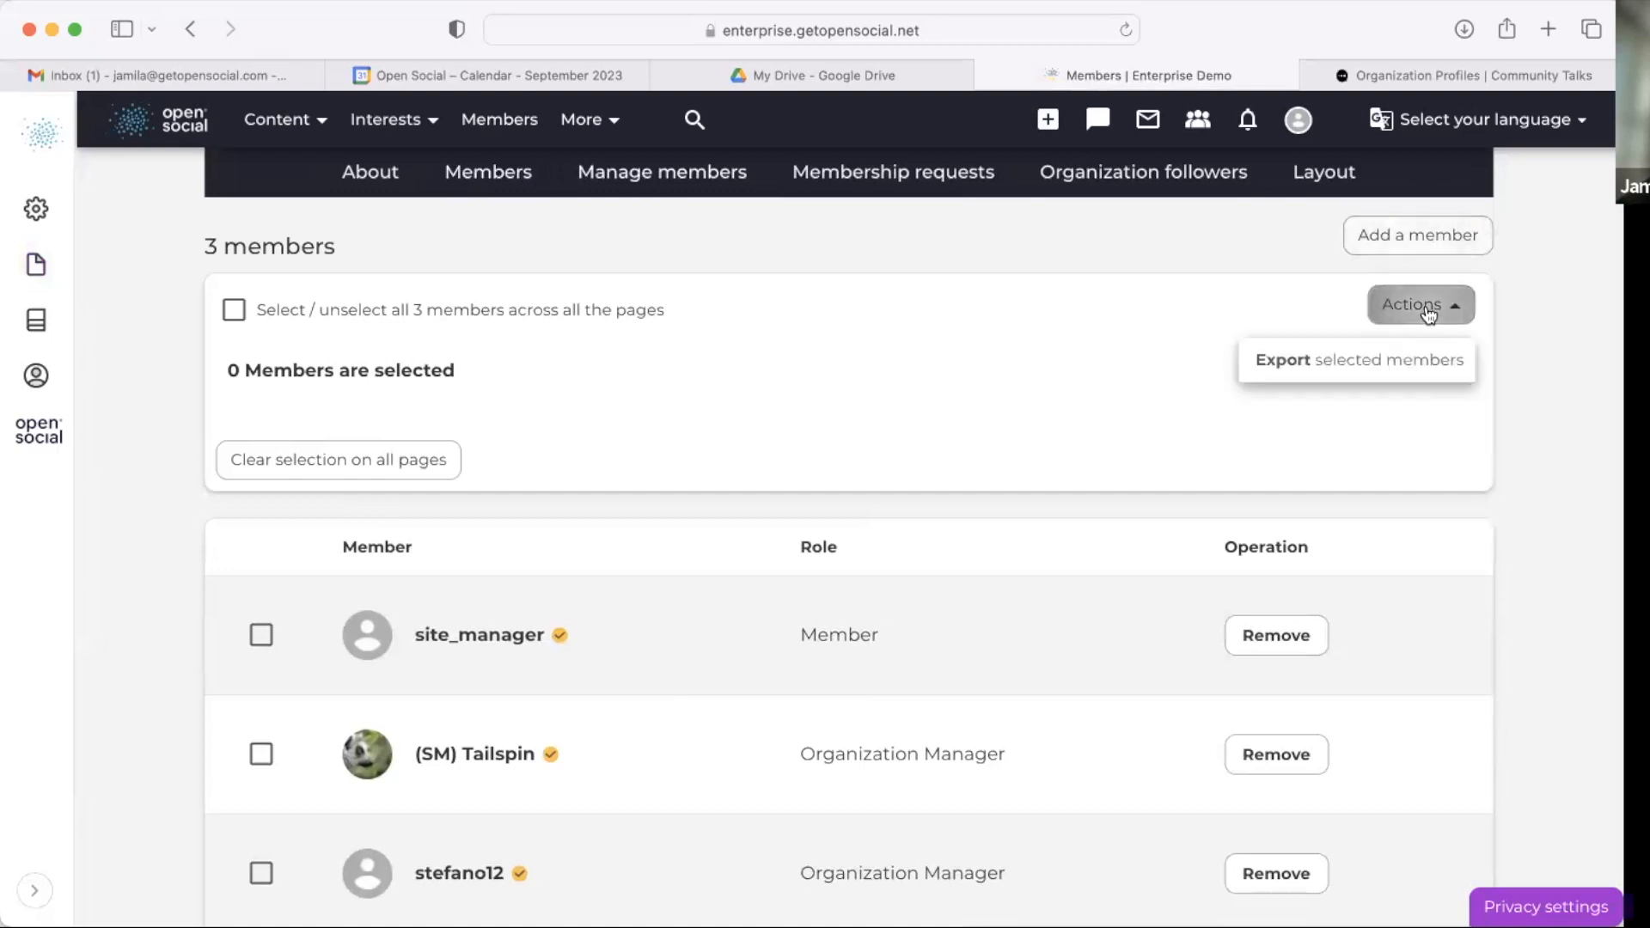
pyautogui.click(1105, 360)
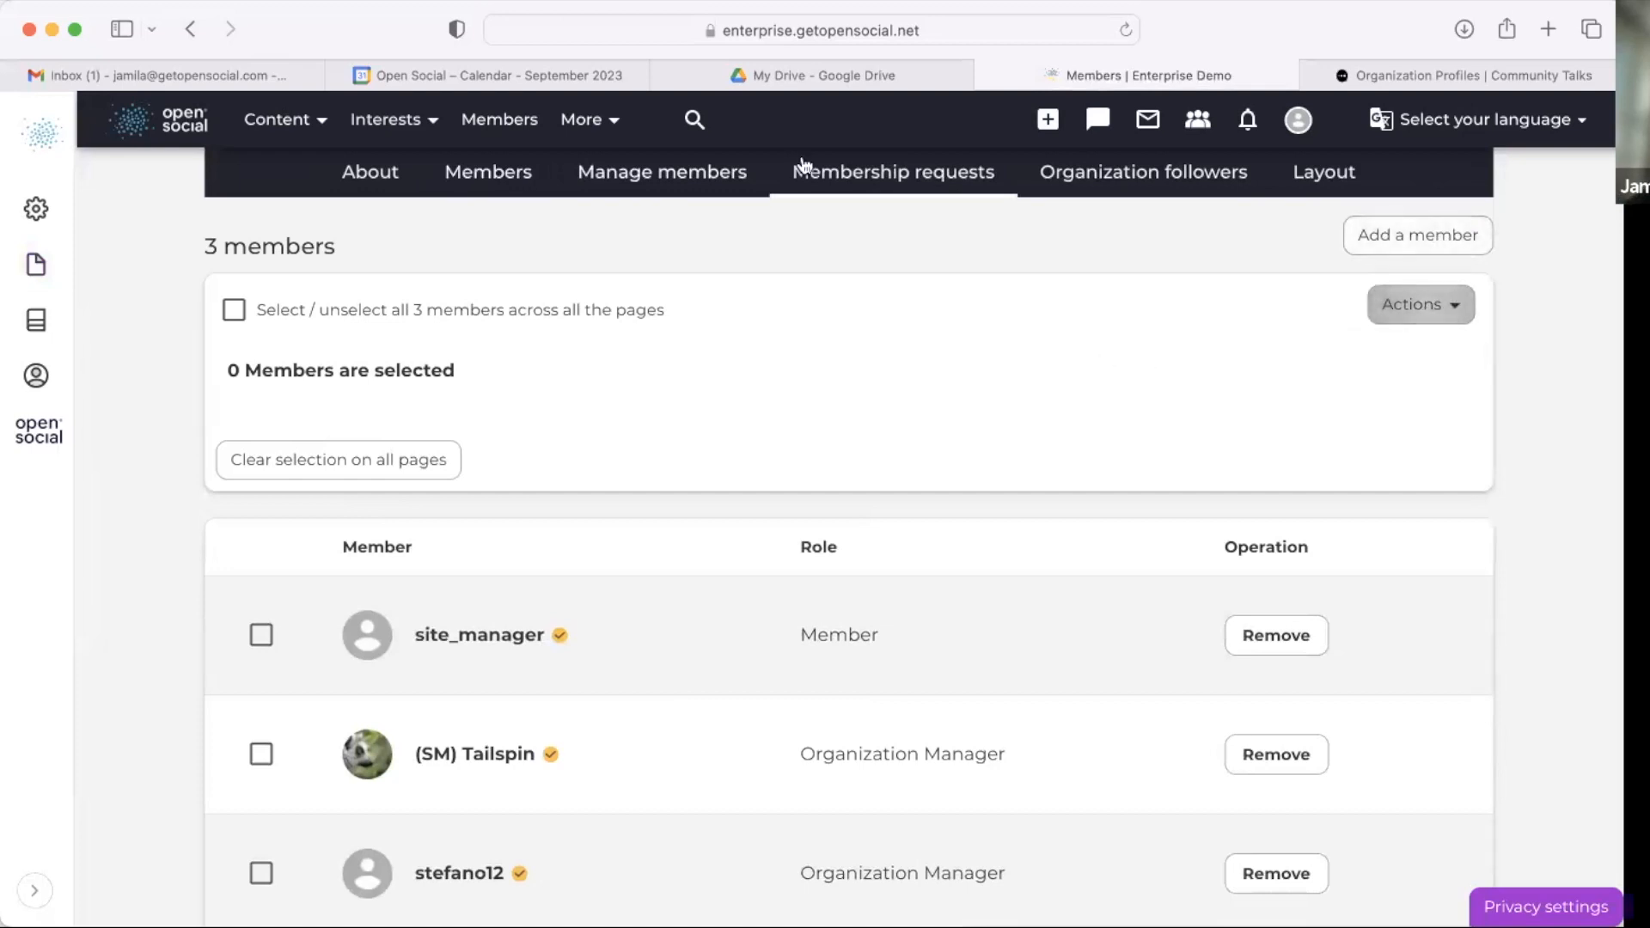